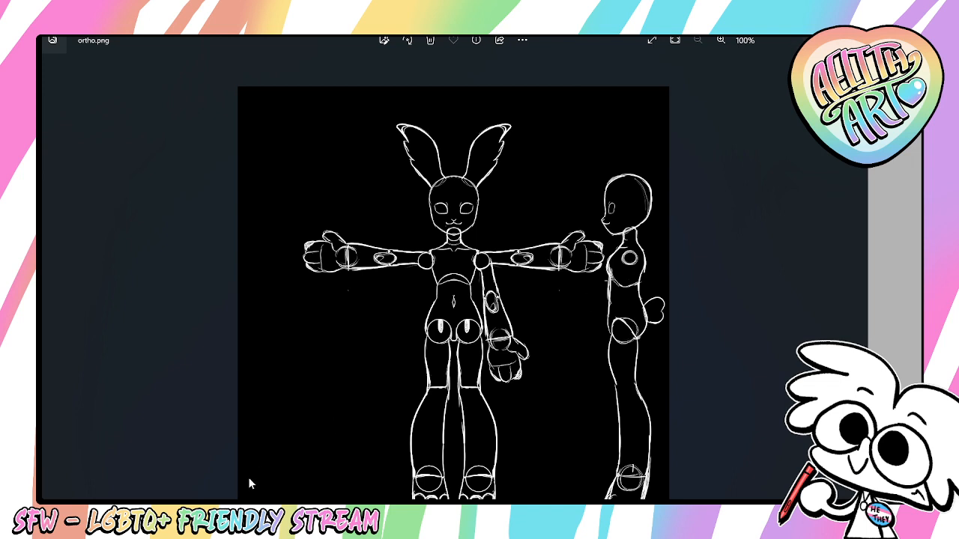
# Switch from the ortho.png reference image to the Tinkercad dashboard in the browser
pyautogui.click(214, 512)
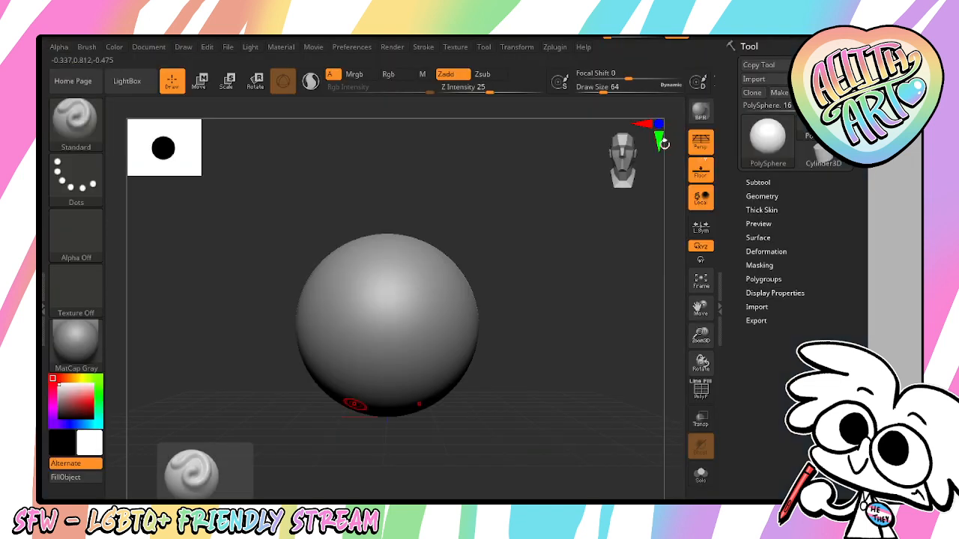
pyautogui.hotkey('alt', 'Tab')
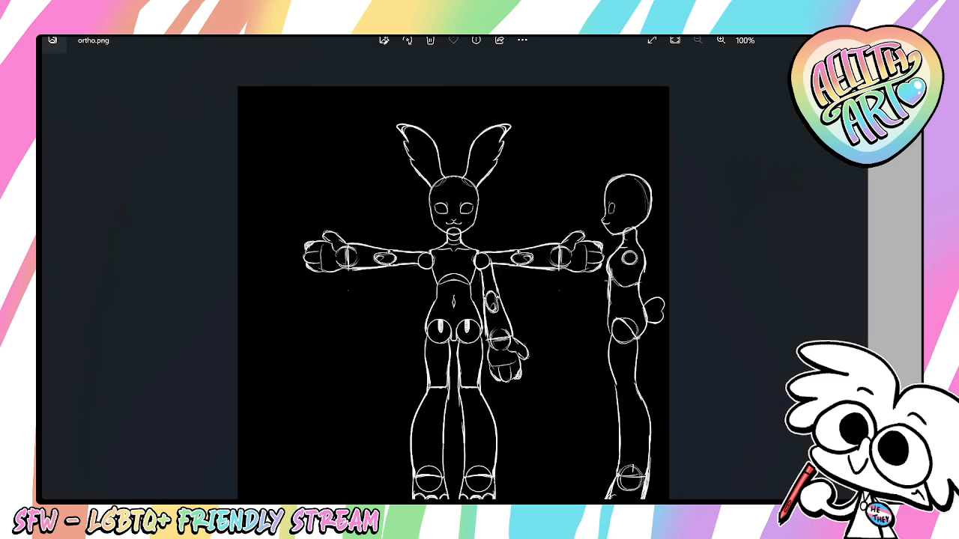
pyautogui.hotkey('alt', 'Tab')
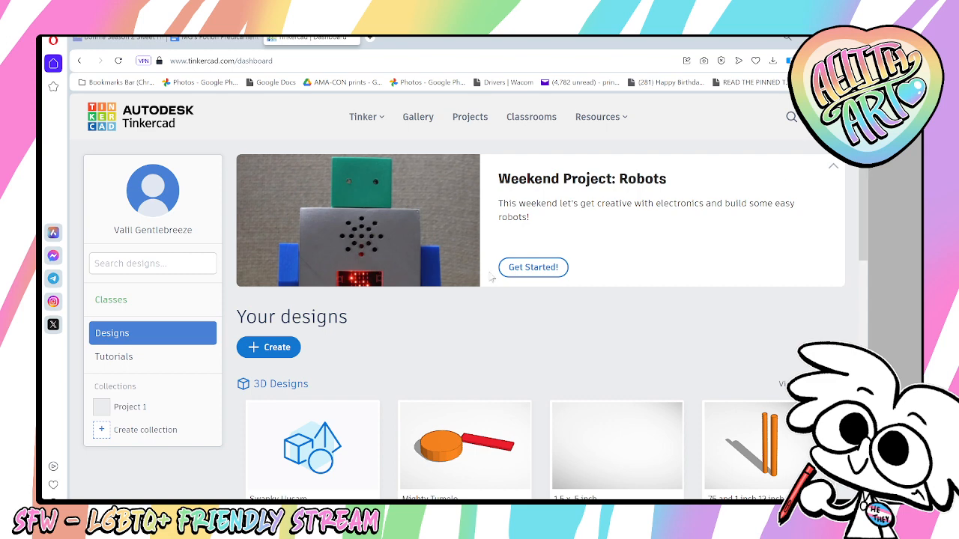
pyautogui.click(274, 349)
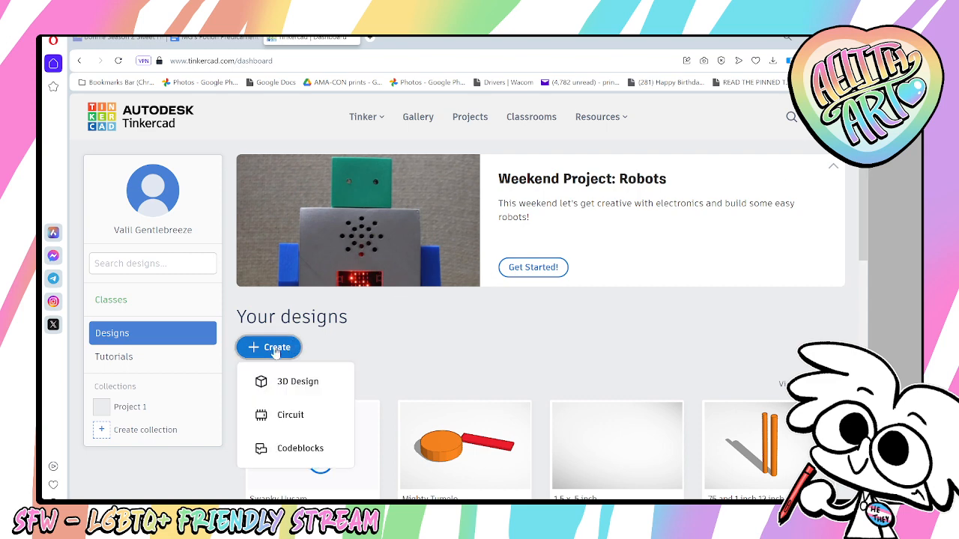
pyautogui.click(427, 326)
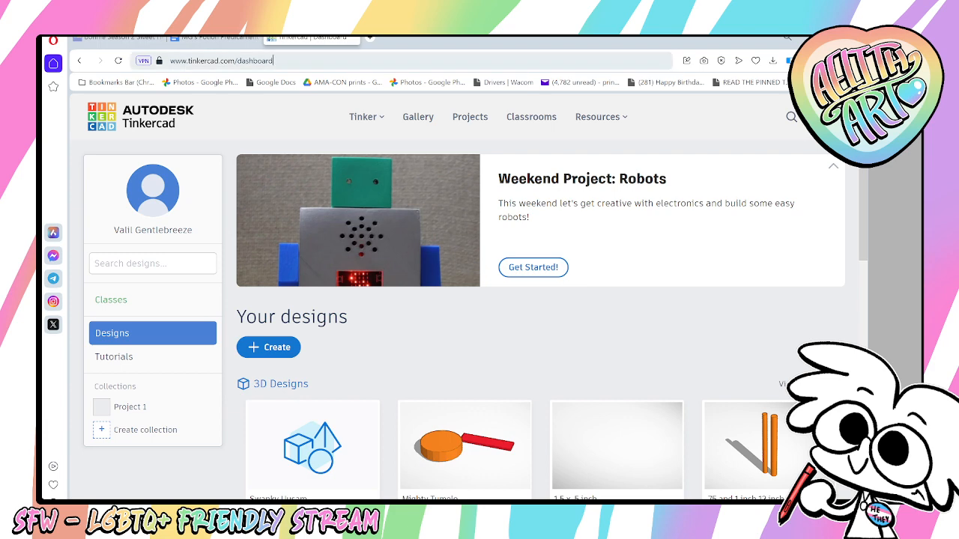
pyautogui.doubleClick(272, 61)
pyautogui.tripleClick(271, 61)
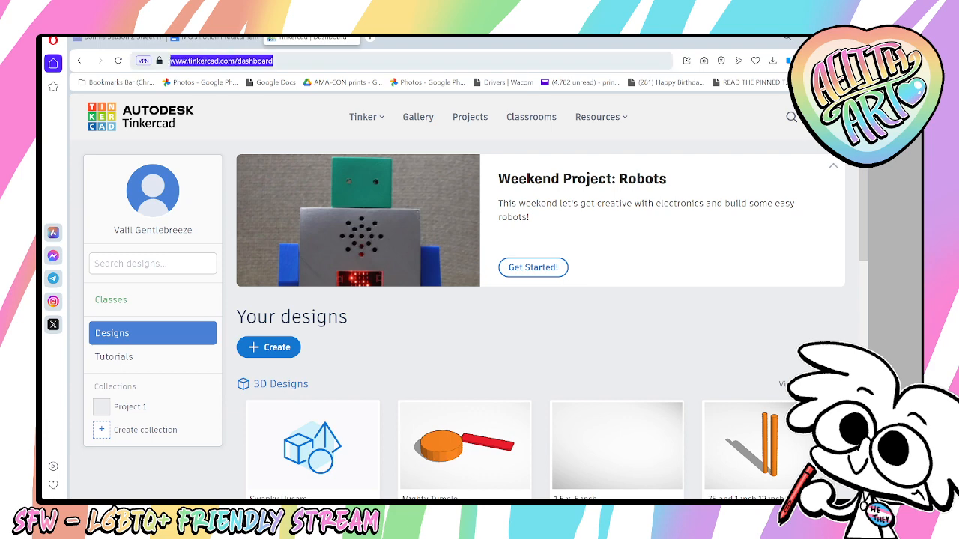
pyautogui.click(379, 351)
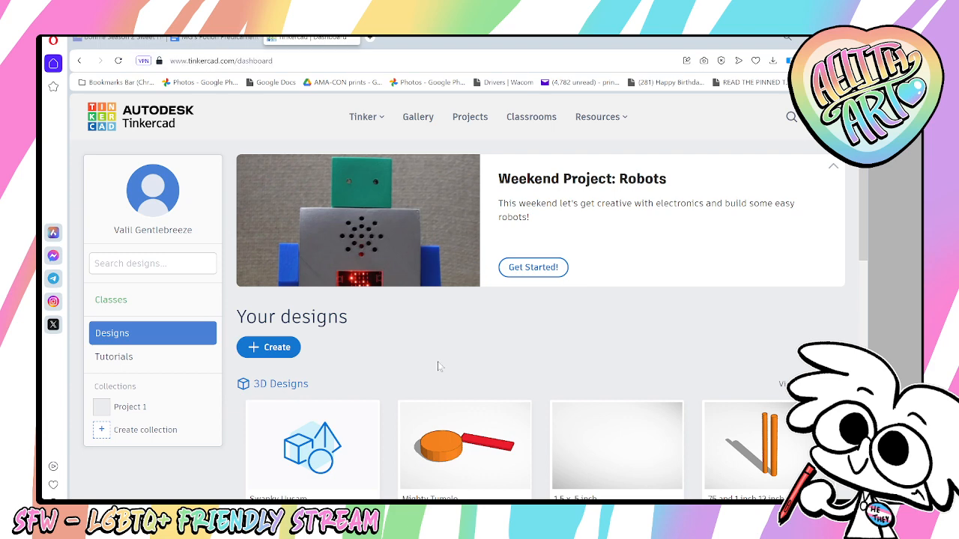
# Create a new 3D design and place a solid cylinder near the middle of the workplane
pyautogui.scroll(-1, 438, 366)
pyautogui.click(277, 316)
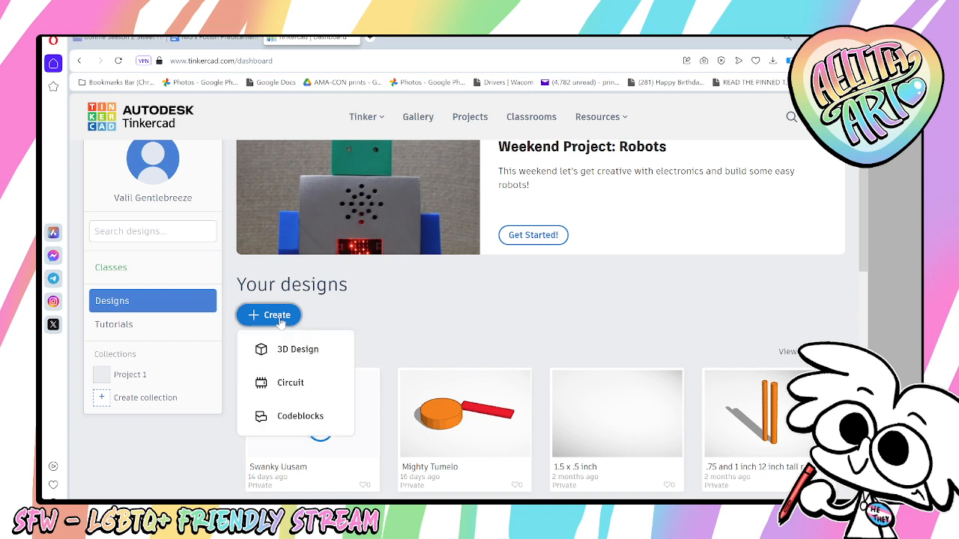
pyautogui.click(278, 351)
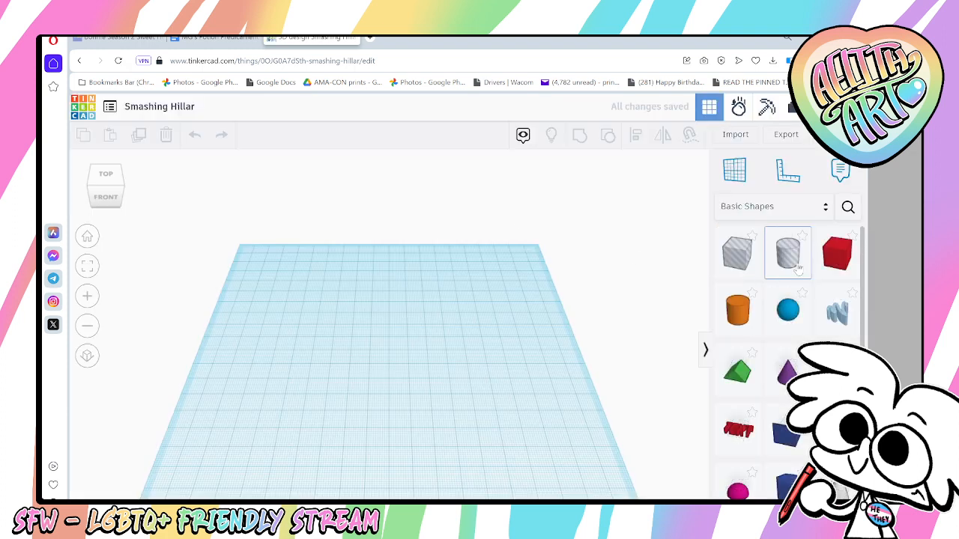
pyautogui.click(738, 311)
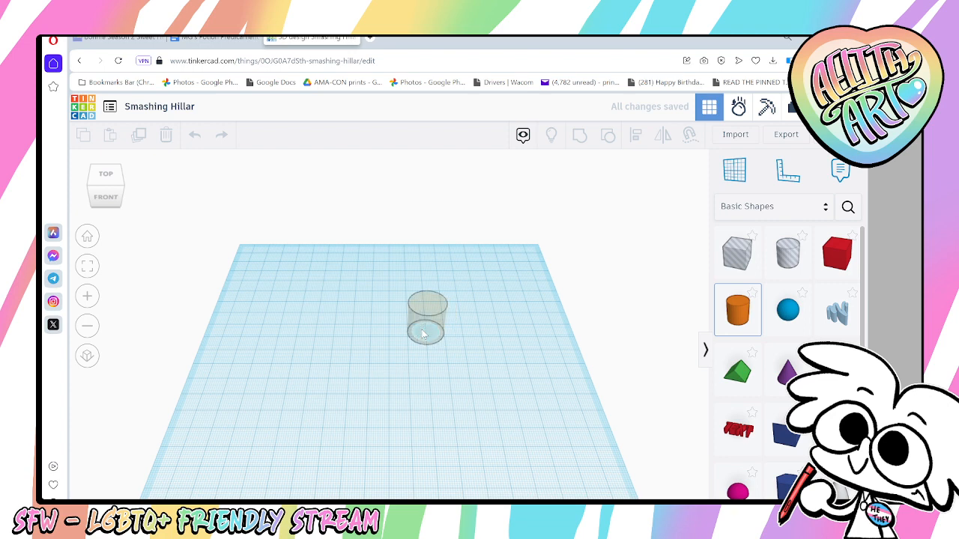
pyautogui.click(375, 350)
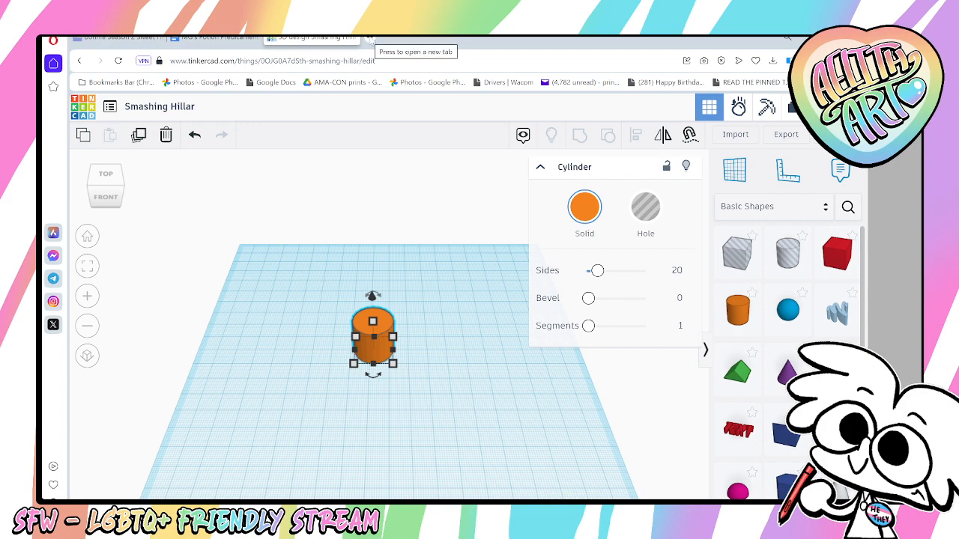
# Search the web for "mm to cm" in a new tab and convert 28 centimeters to millimeters
pyautogui.click(370, 39)
pyautogui.write('mm t')
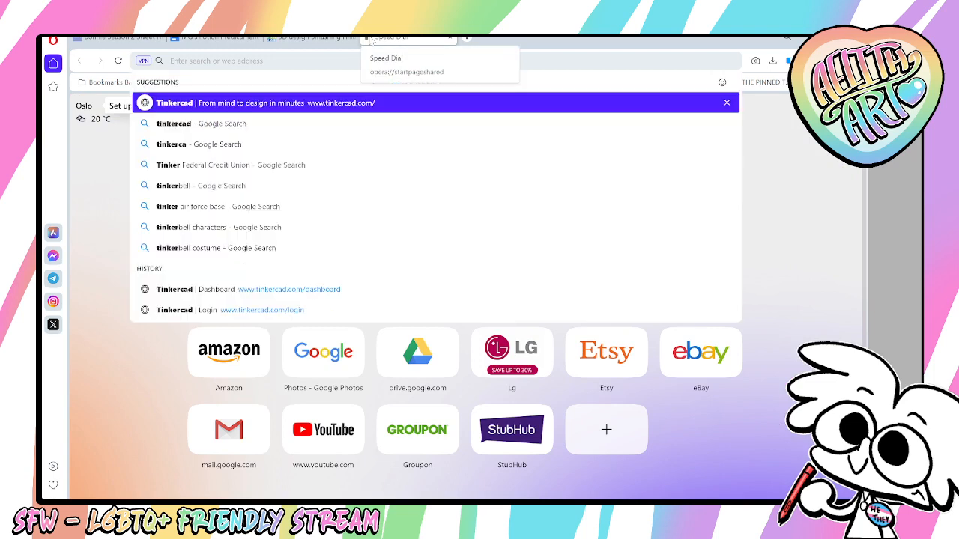
pyautogui.write('o cm')
pyautogui.press('Return')
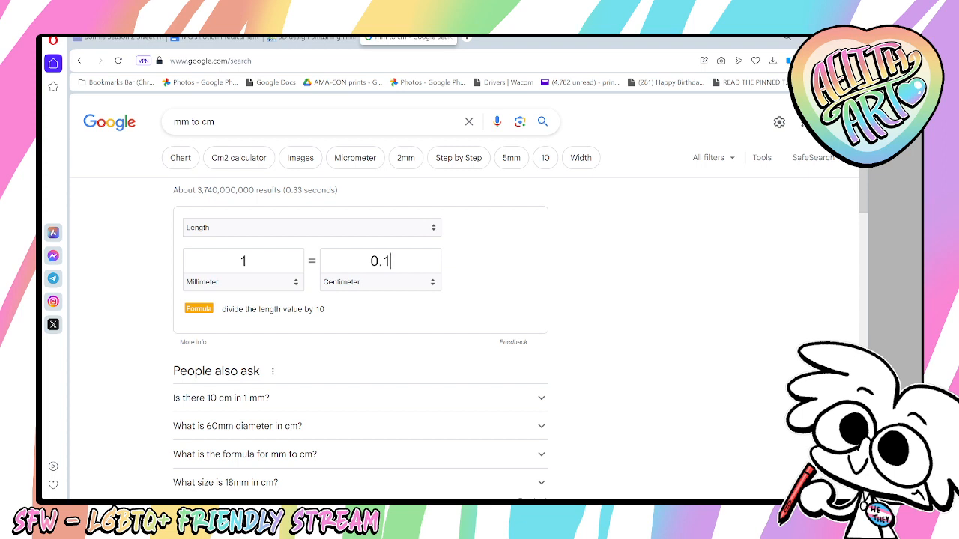
pyautogui.doubleClick(388, 261)
pyautogui.write('28')
pyautogui.hotkey('ctrl', 'a')
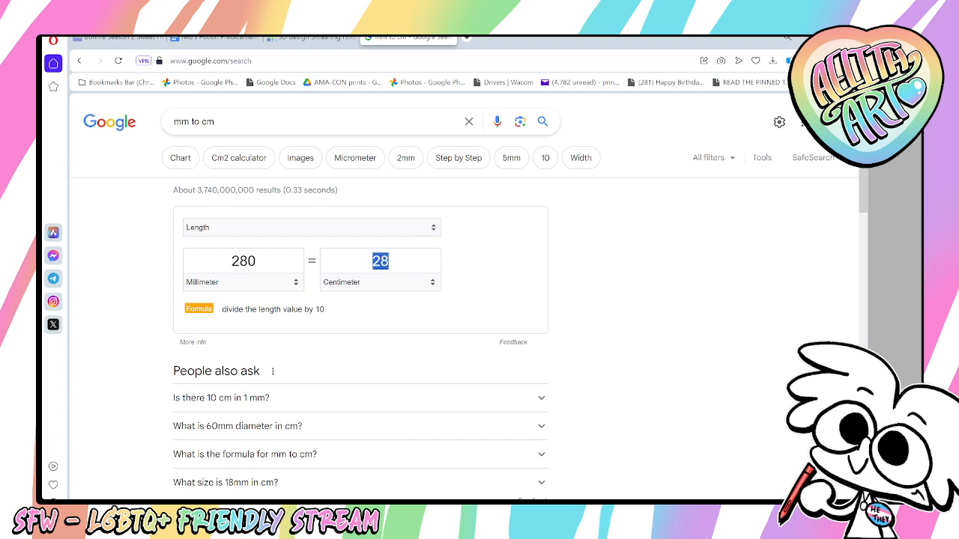
pyautogui.doubleClick(243, 261)
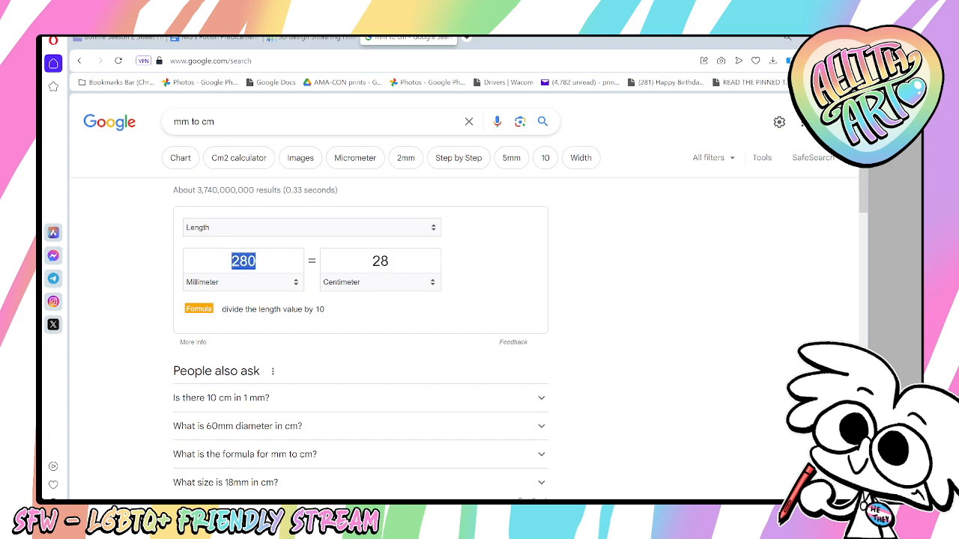
# Return to the Tinkercad design and set the cylinder's height to 280 mm
pyautogui.click(309, 38)
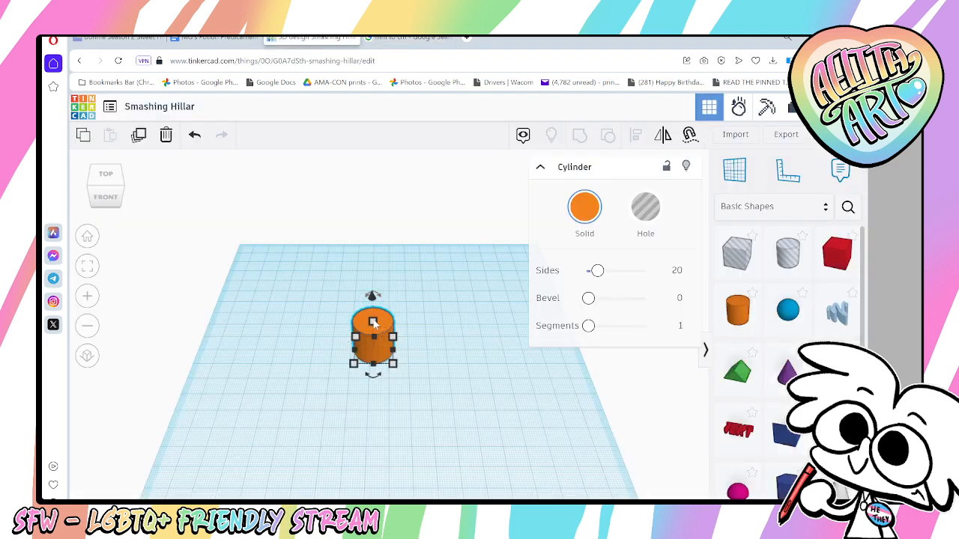
pyautogui.moveTo(373, 322)
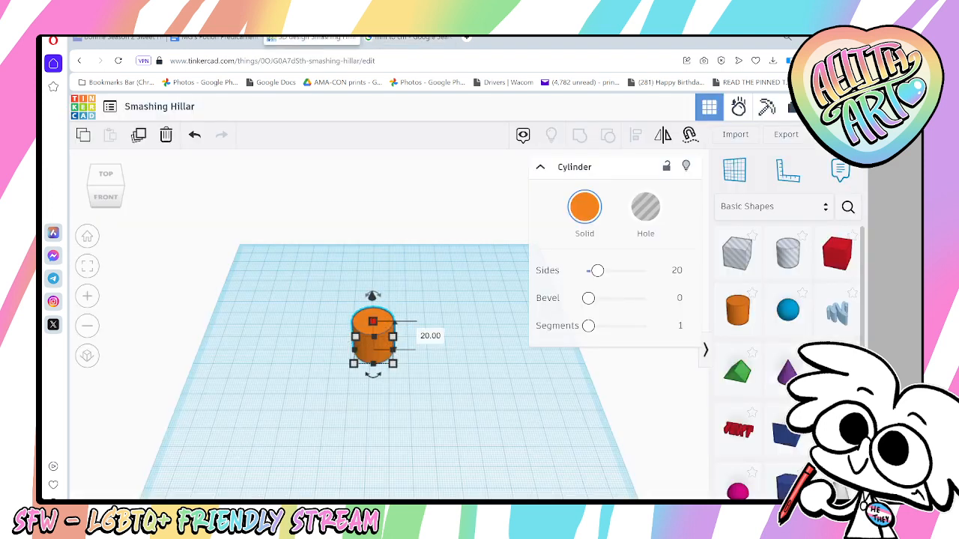
pyautogui.click(431, 337)
pyautogui.write('200')
pyautogui.press('Return')
pyautogui.click(462, 329)
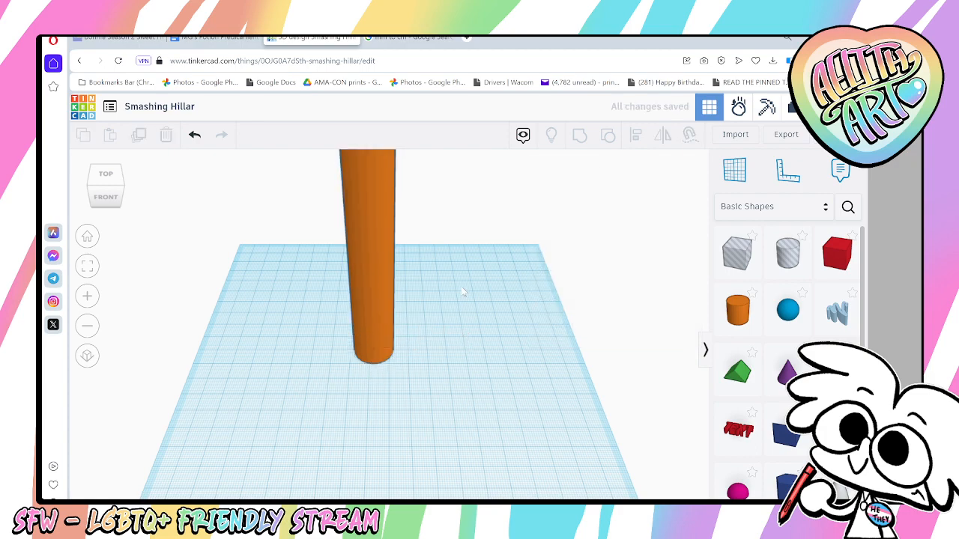
pyautogui.moveTo(463, 291); pyautogui.dragTo(399, 211, button='right')
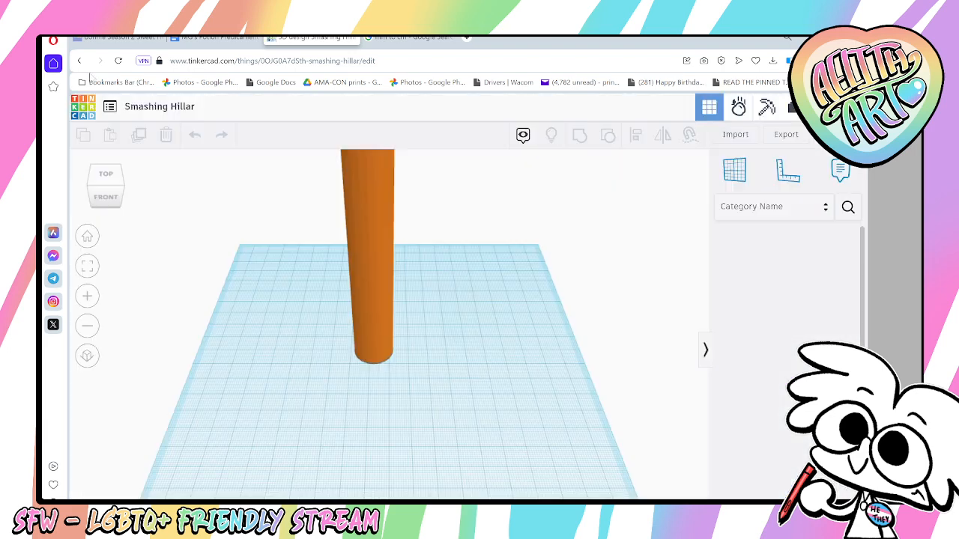
# Rename the design as "28cm stick" and export everything in it as an OBJ file
pyautogui.click(160, 108)
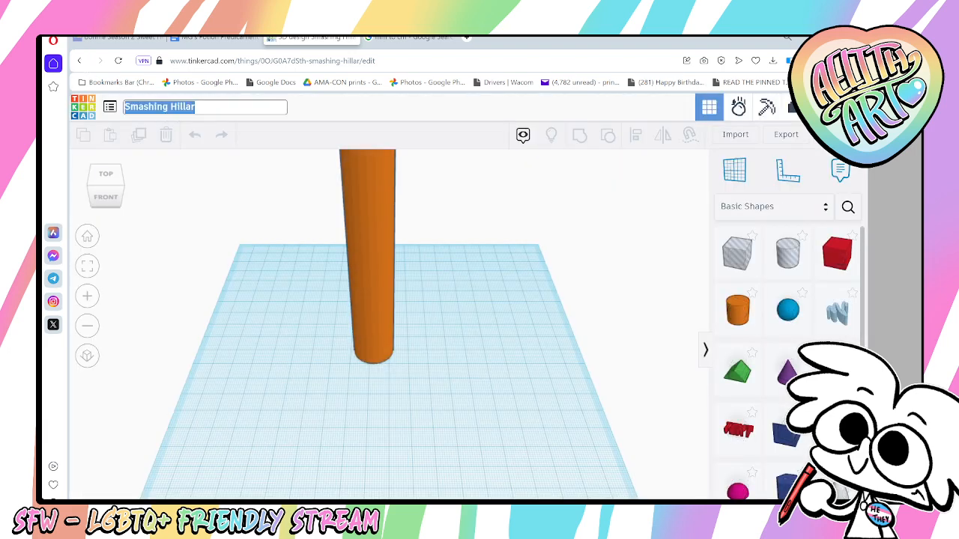
pyautogui.write('28cm')
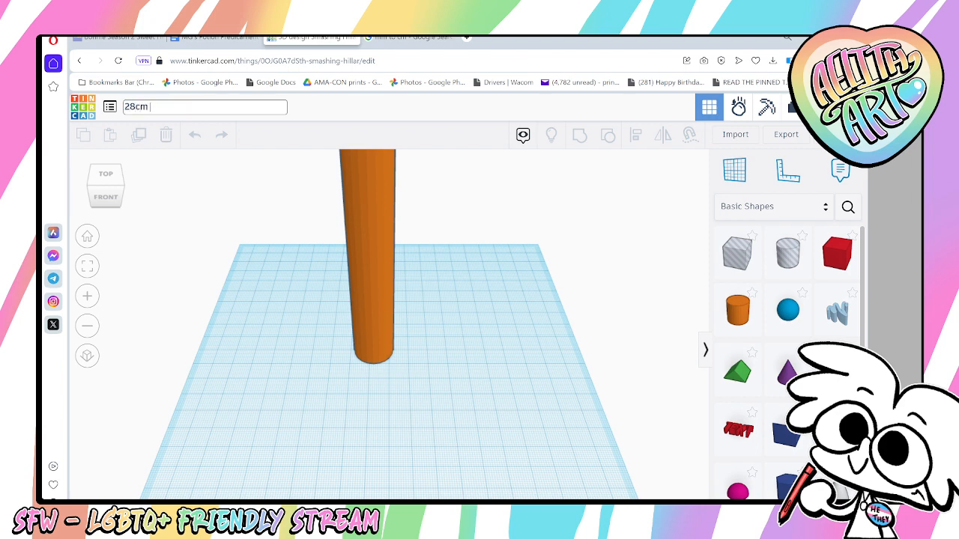
pyautogui.write(' stick')
pyautogui.press('Return')
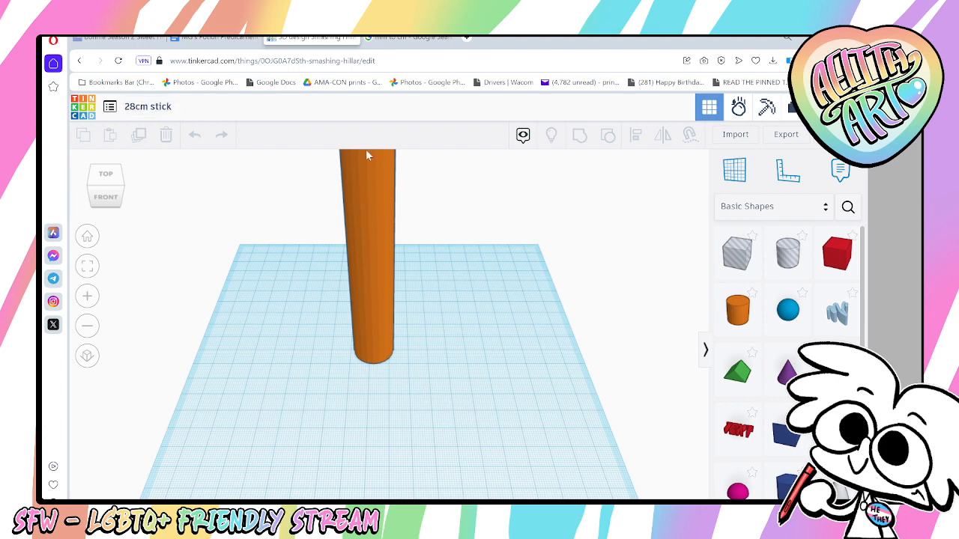
pyautogui.click(792, 138)
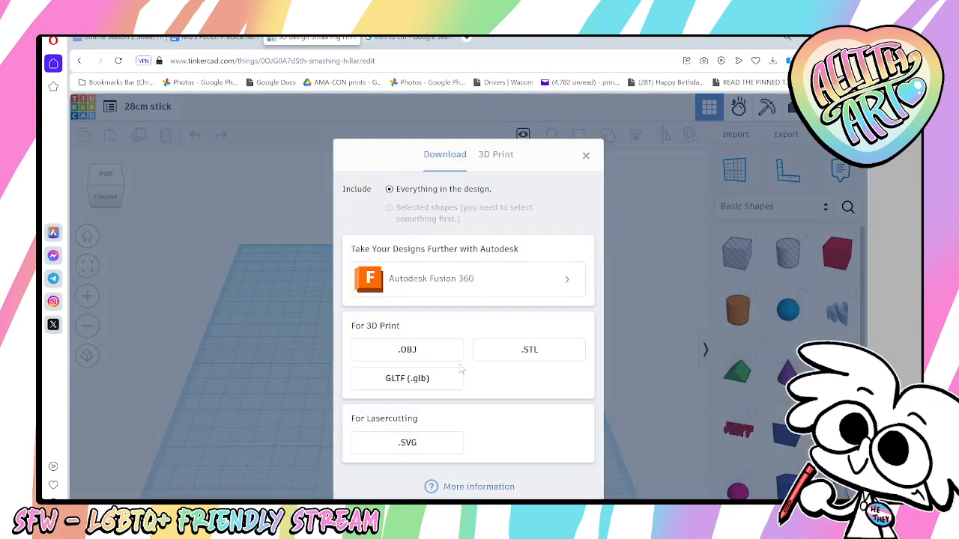
pyautogui.click(430, 356)
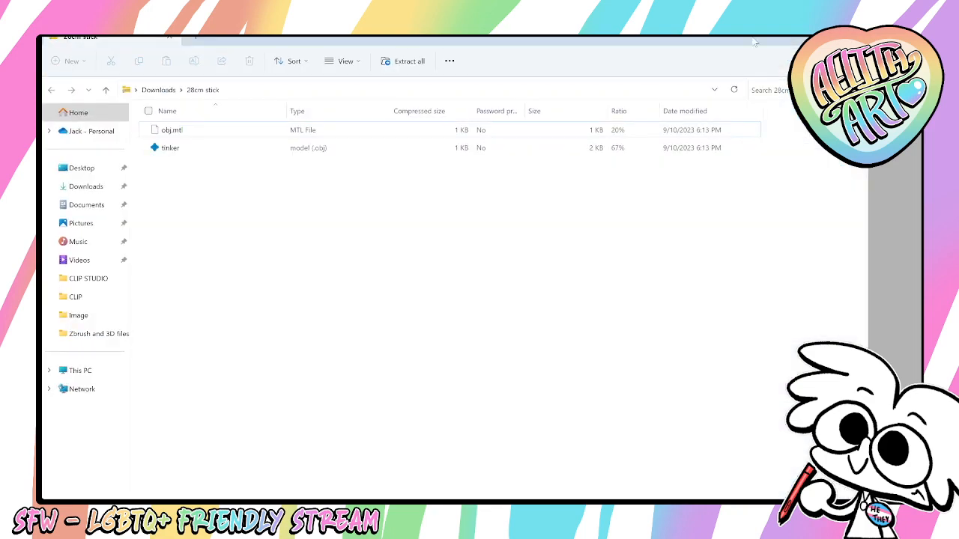
# Copy the tinker OBJ model from the downloaded 28cm stick archive to the desktop
pyautogui.moveTo(756, 43); pyautogui.dragTo(736, 94)
pyautogui.click(809, 40)
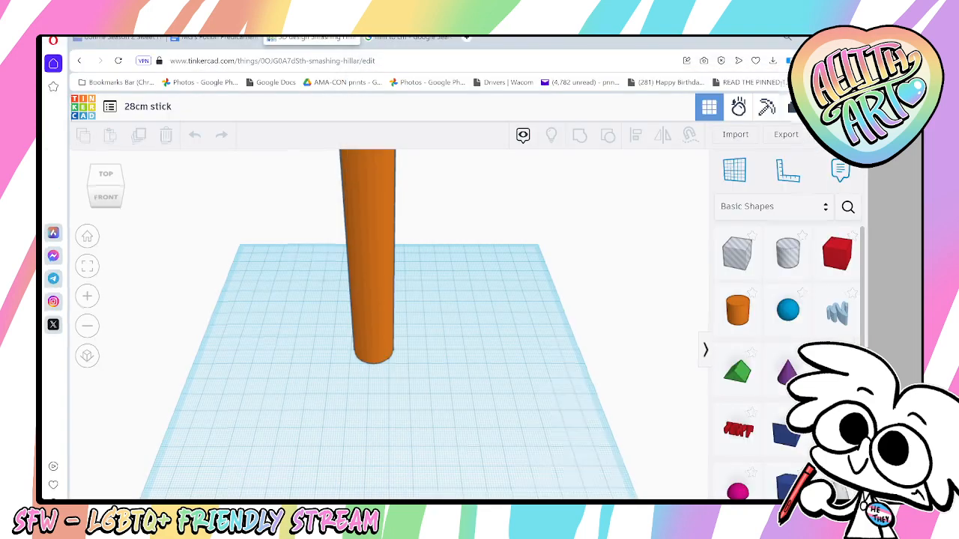
pyautogui.click(807, 39)
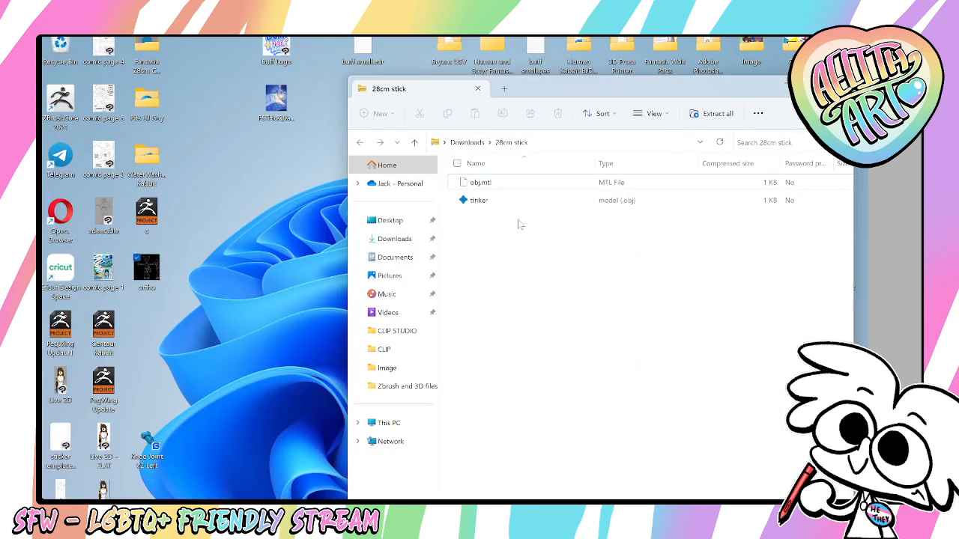
pyautogui.moveTo(481, 204); pyautogui.dragTo(151, 356)
pyautogui.click(155, 330)
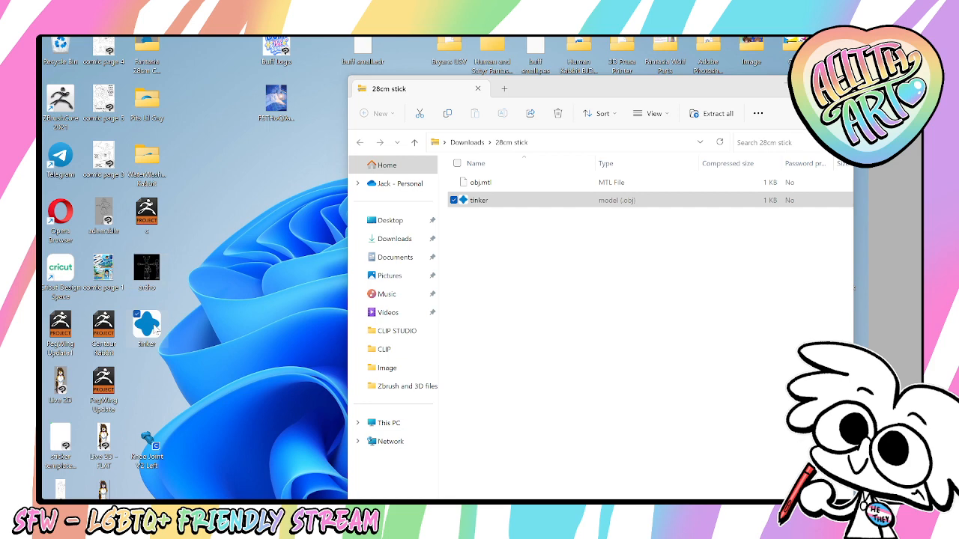
# Rename the tinker model on the desktop as "28cm stick" and close the archive window
pyautogui.rightClick(159, 332)
pyautogui.rightClick(159, 332)
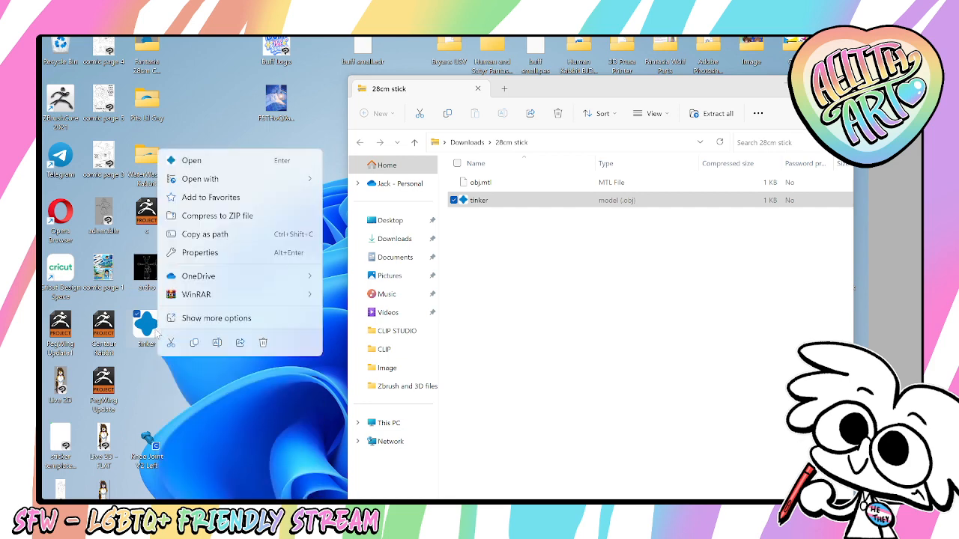
pyautogui.click(216, 342)
pyautogui.write('28cm stick')
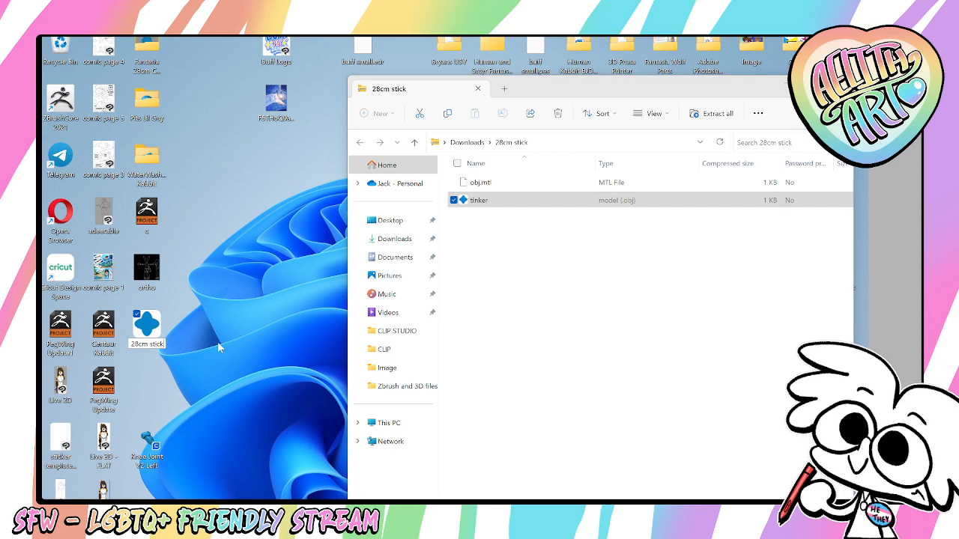
pyautogui.press('Return')
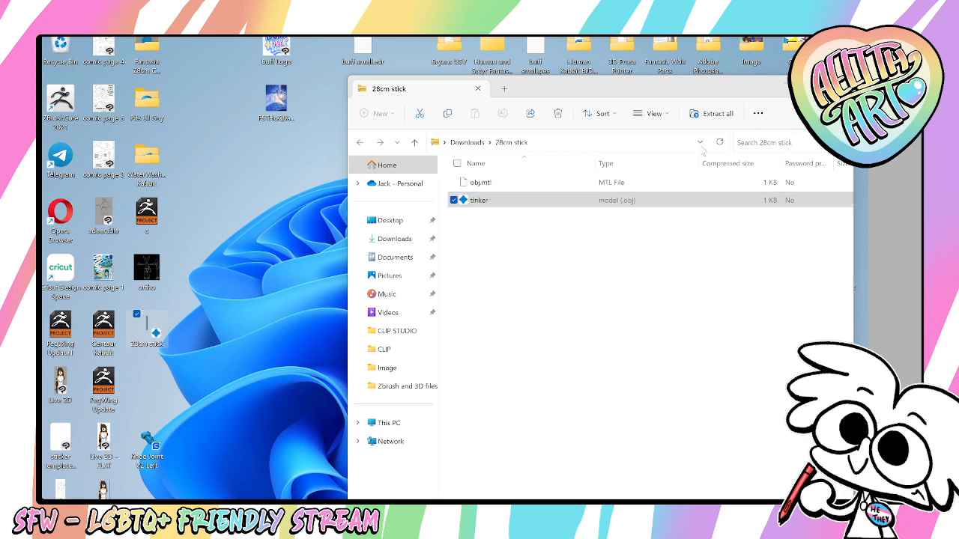
pyautogui.click(840, 84)
pyautogui.click(276, 416)
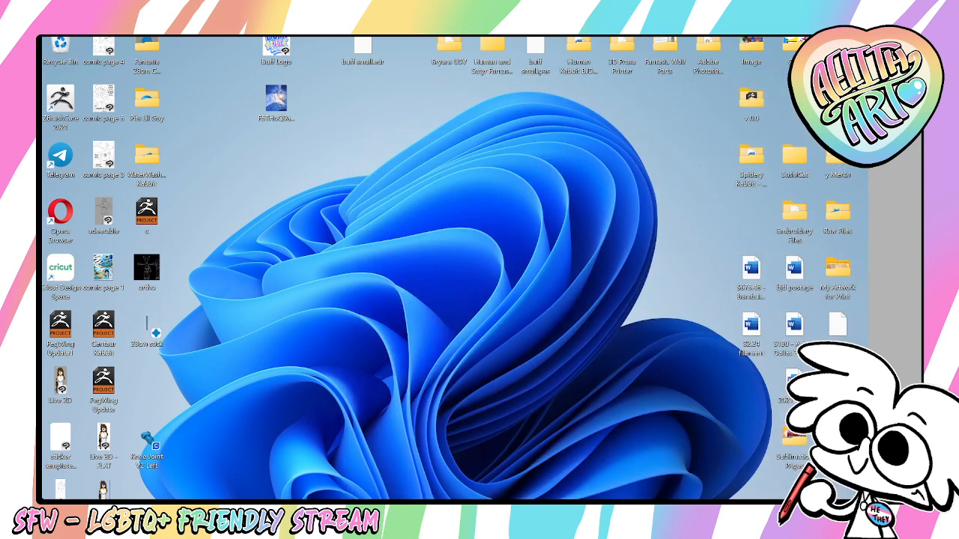
# Switch to ZBrushCore and import the 28cm stick model from the desktop as a 3D mesh
pyautogui.hotkey('alt', 'Tab')
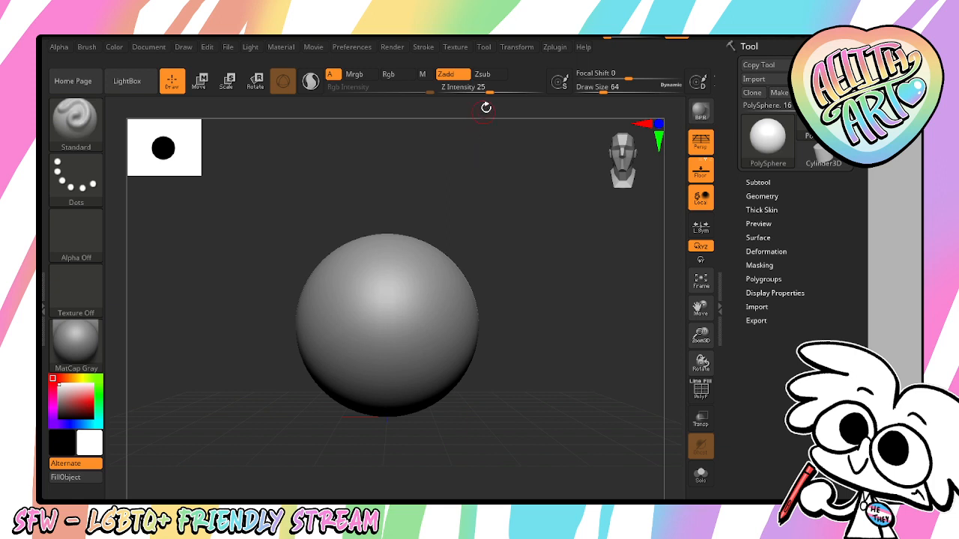
pyautogui.click(485, 48)
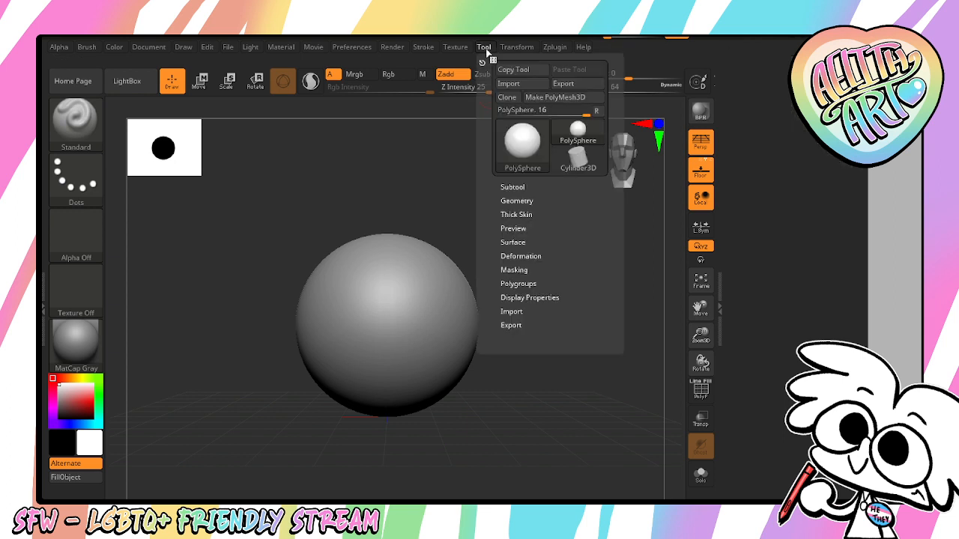
pyautogui.click(482, 61)
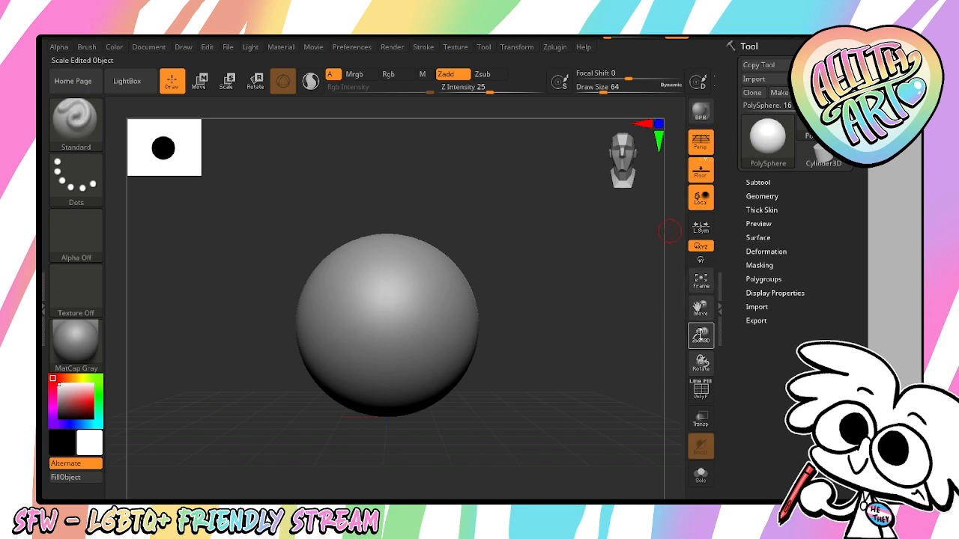
pyautogui.moveTo(701, 335); pyautogui.dragTo(700, 307)
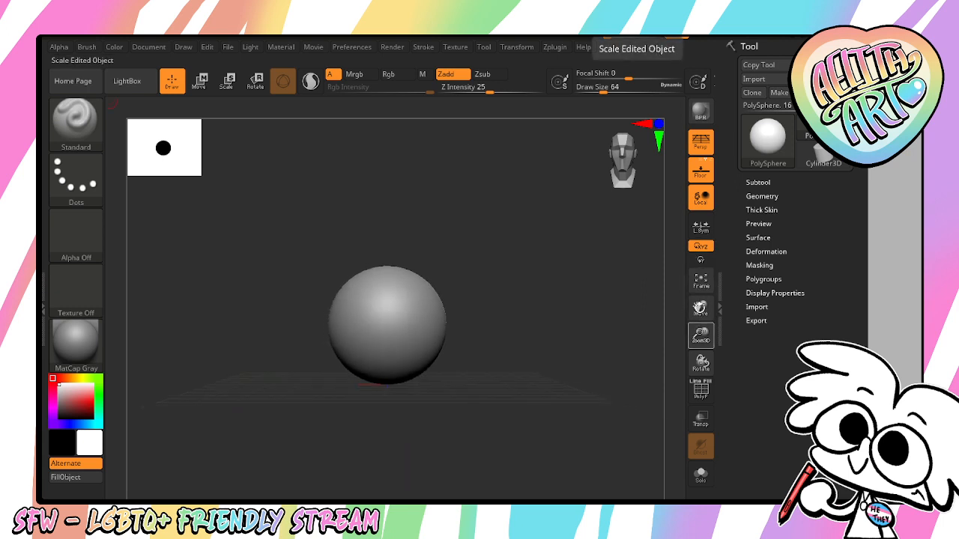
pyautogui.moveTo(779, 153)
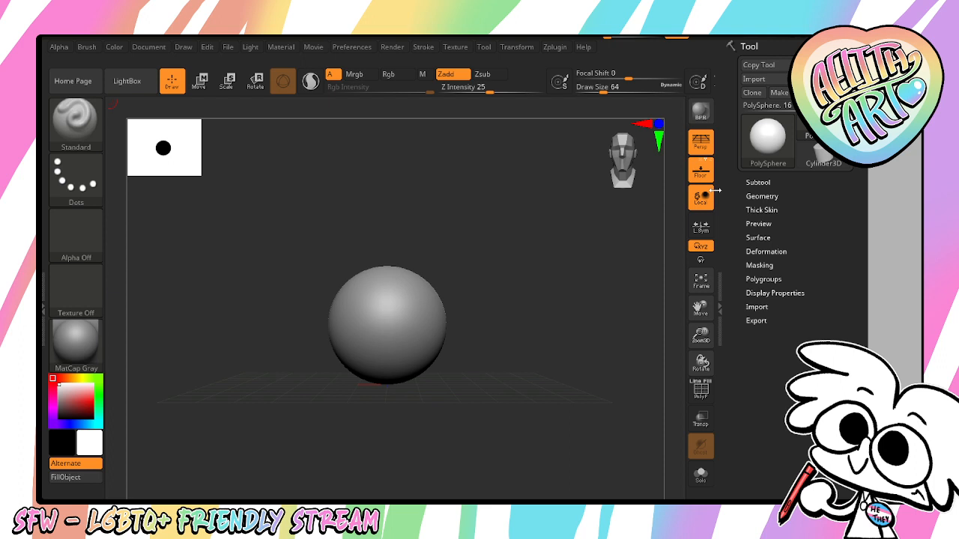
pyautogui.click(484, 47)
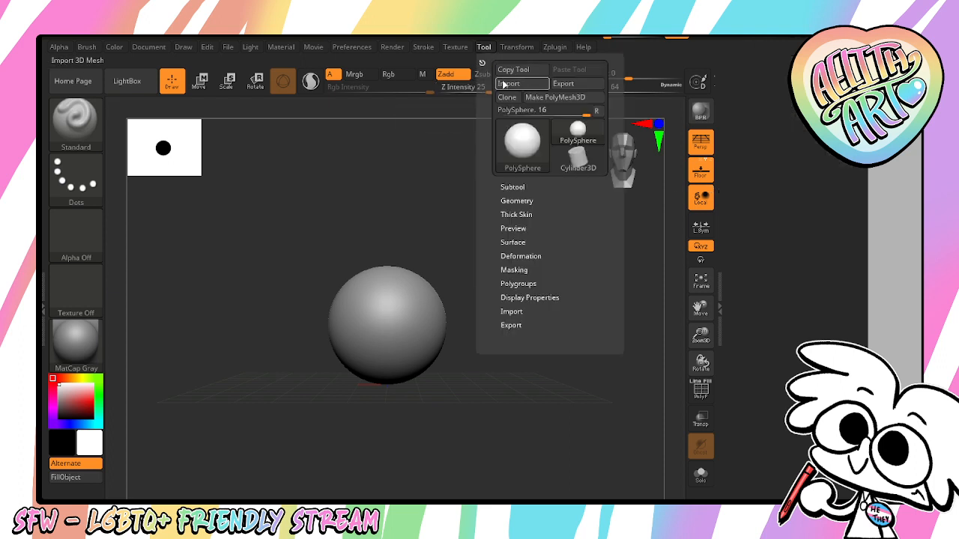
pyautogui.click(505, 83)
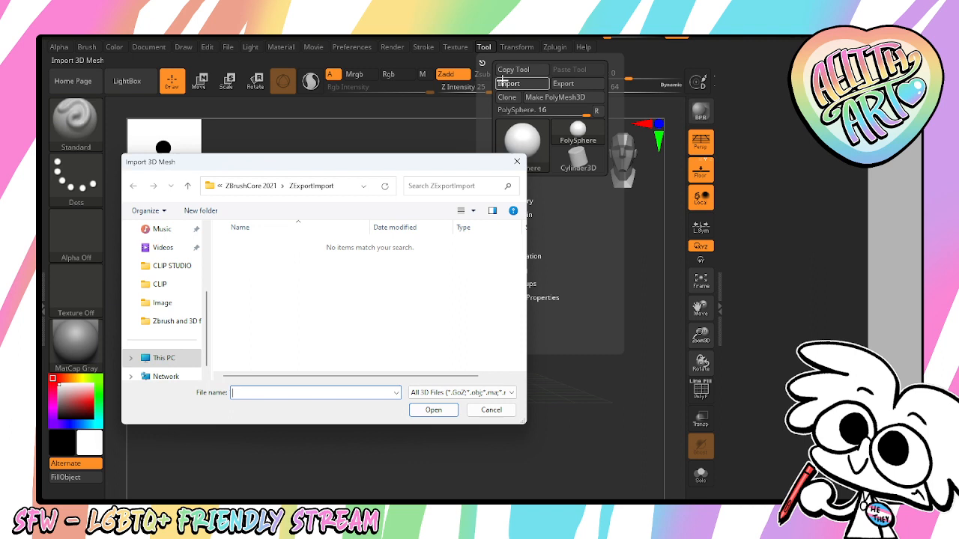
pyautogui.scroll(3, 169, 300)
pyautogui.click(169, 287)
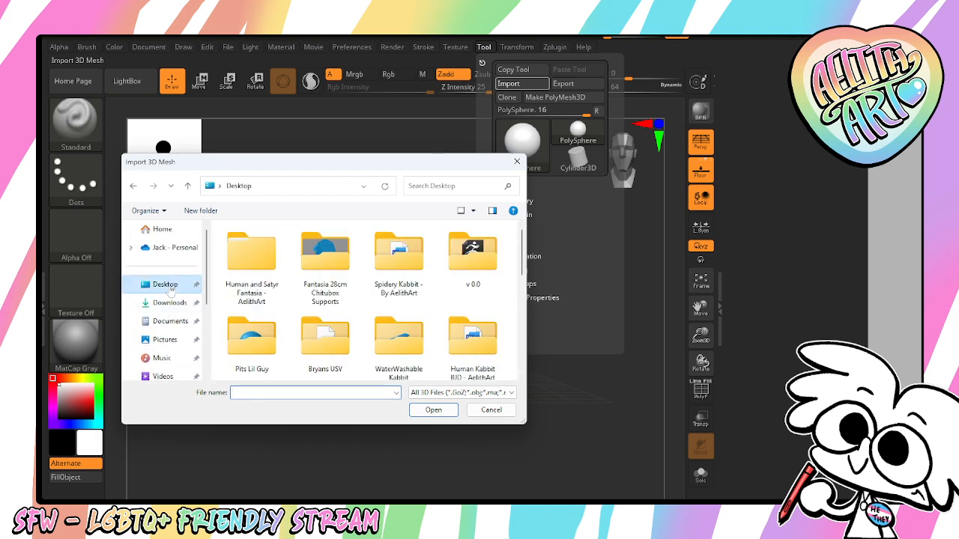
pyautogui.scroll(-10, 279, 299)
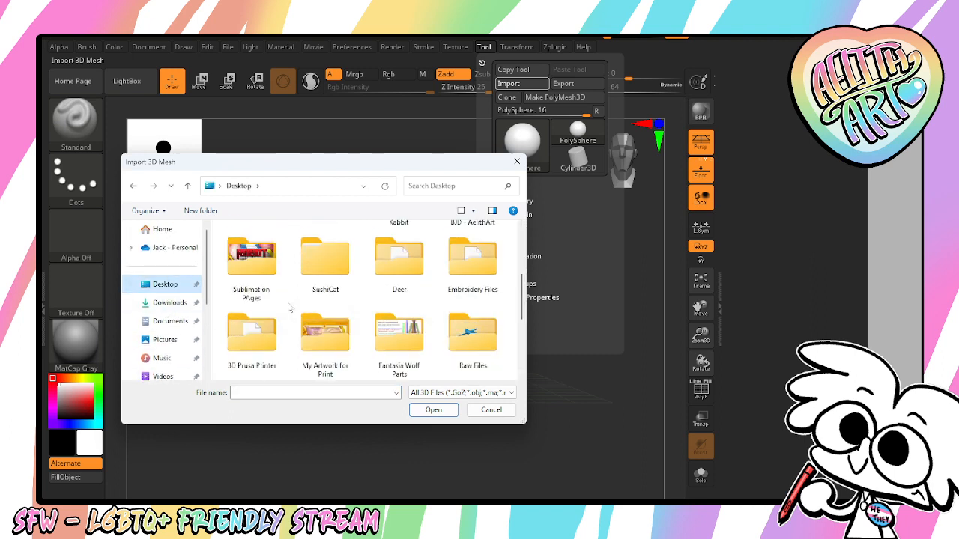
pyautogui.doubleClick(386, 333)
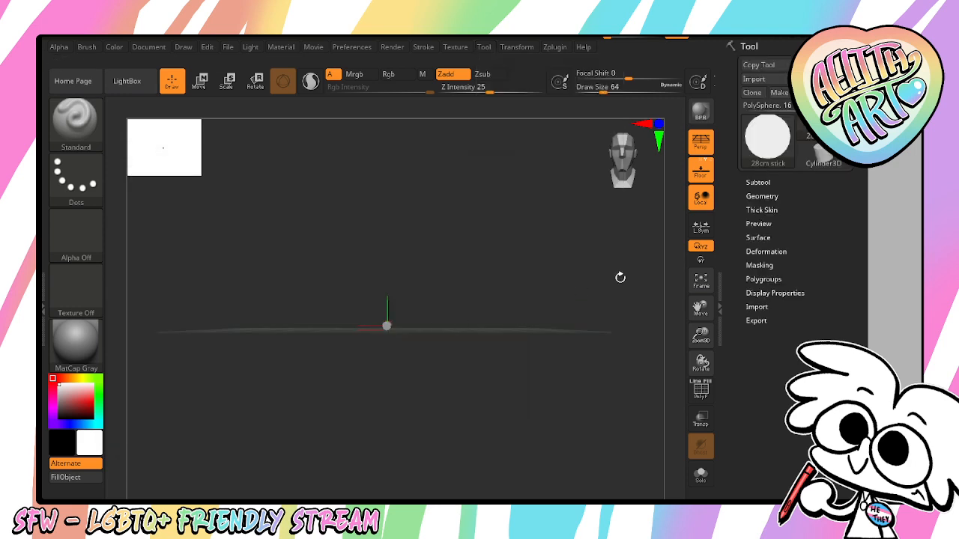
# Frame the imported 28cm stick and turn off perspective distortion for the viewport
pyautogui.click(691, 278)
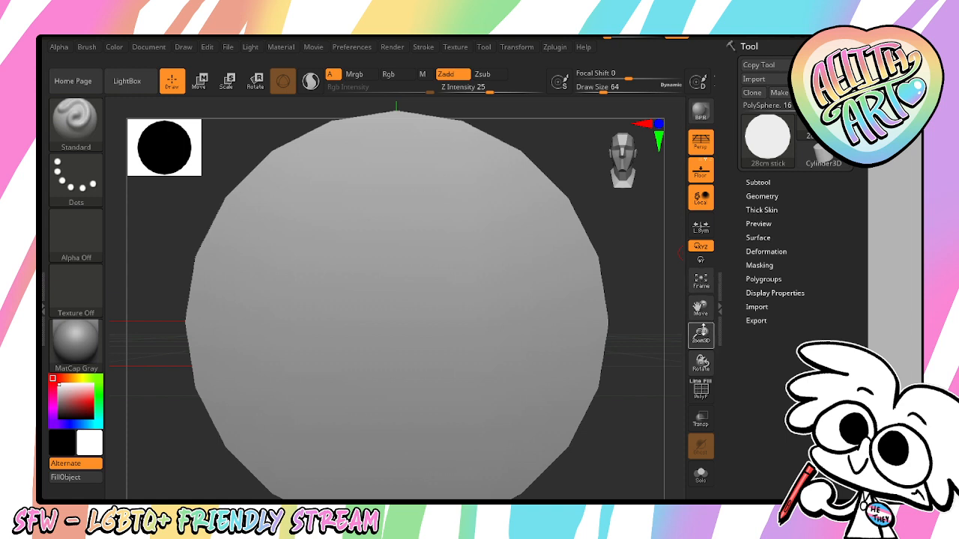
pyautogui.moveTo(700, 334); pyautogui.dragTo(679, 257)
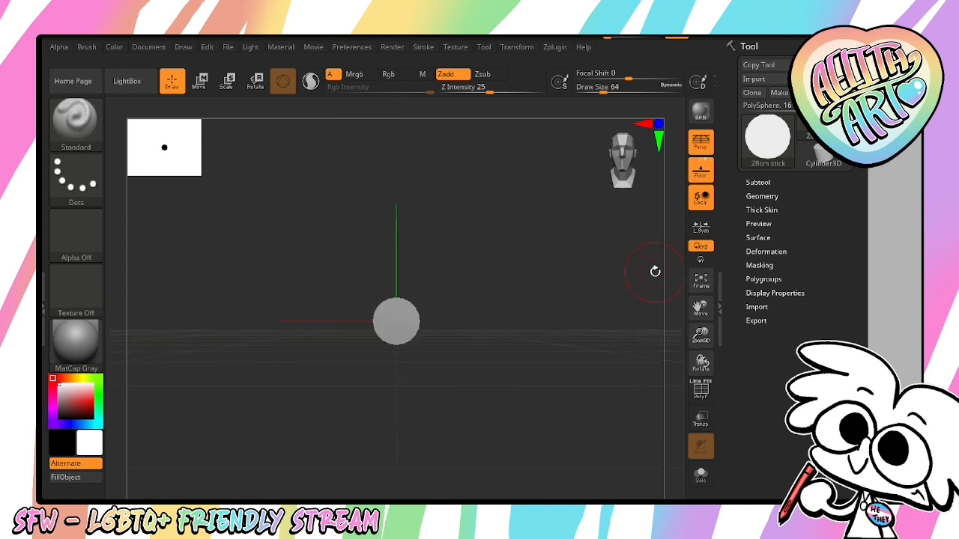
pyautogui.moveTo(698, 308)
pyautogui.mouseDown()
pyautogui.moveTo(701, 281)
pyautogui.moveTo(701, 335)
pyautogui.moveTo(699, 294)
pyautogui.moveTo(711, 300)
pyautogui.mouseUp()
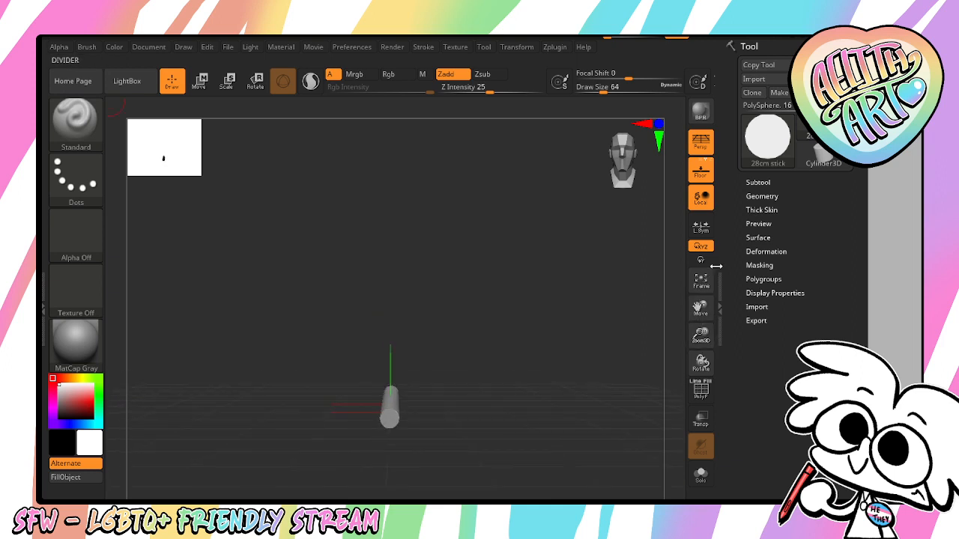
pyautogui.click(702, 140)
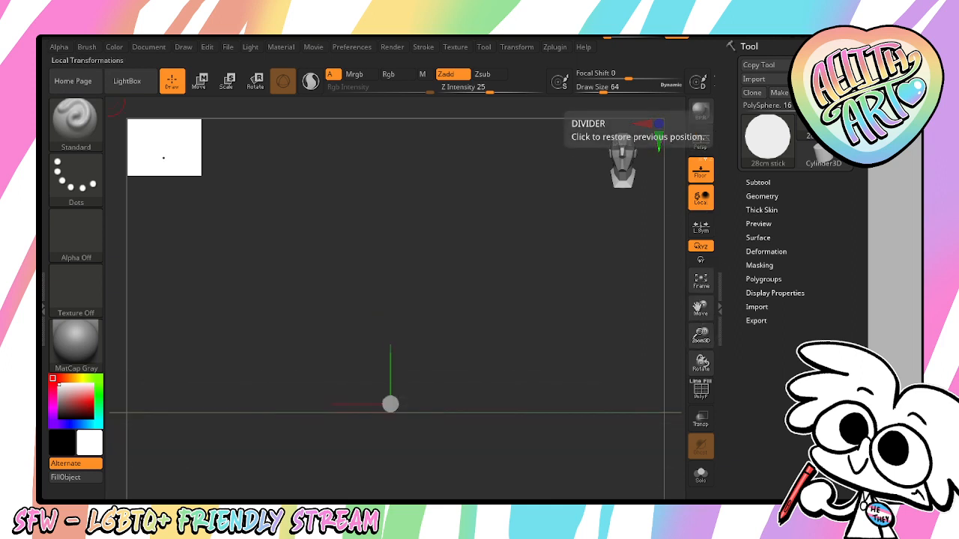
pyautogui.moveTo(668, 288); pyautogui.dragTo(602, 362)
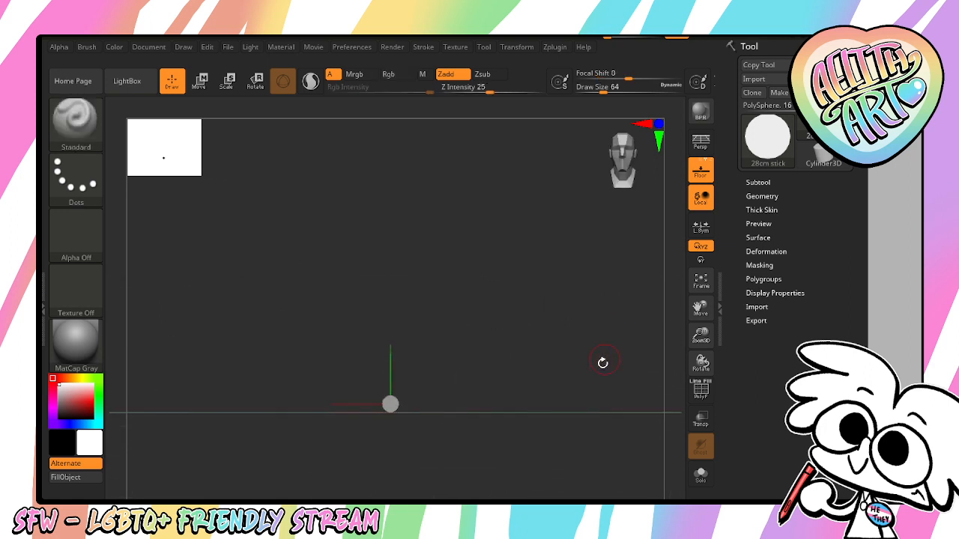
pyautogui.click(703, 143)
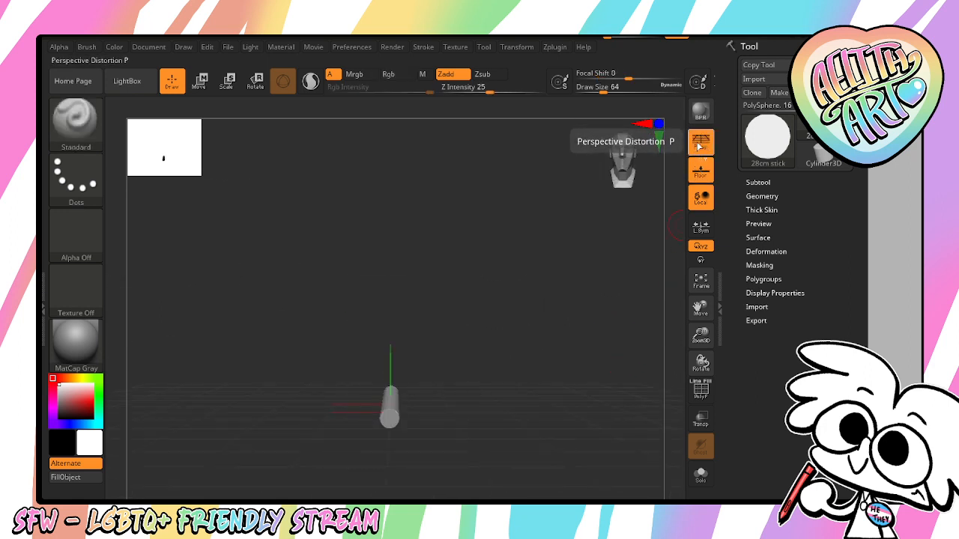
pyautogui.click(703, 144)
pyautogui.click(700, 143)
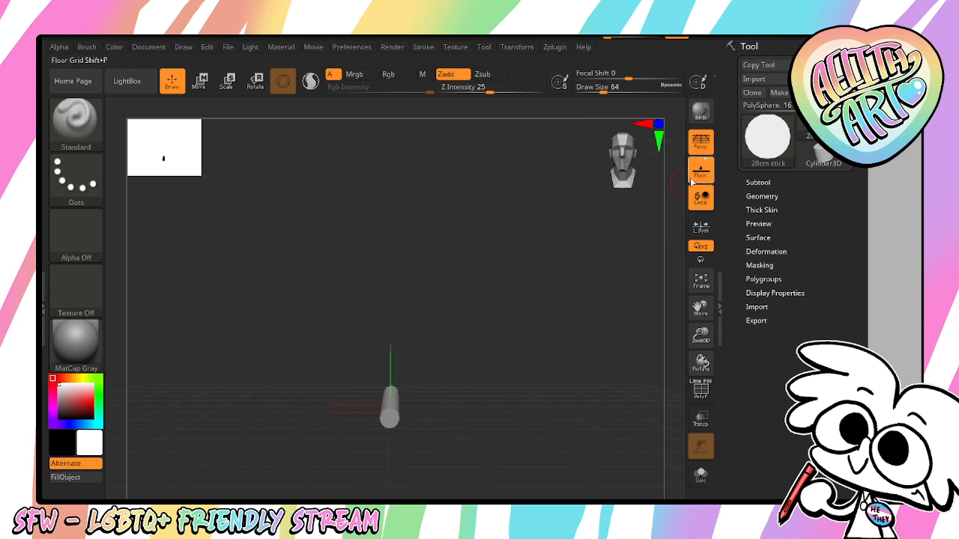
pyautogui.click(700, 142)
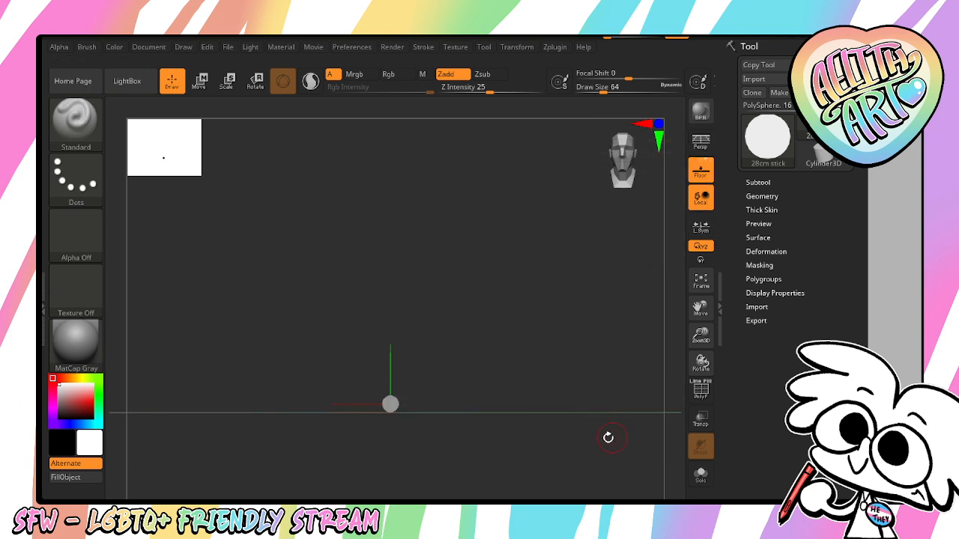
# Rotate the 28cm stick from lying flat to standing upright on the floor grid
pyautogui.moveTo(630, 389); pyautogui.dragTo(580, 402)
pyautogui.press('e')
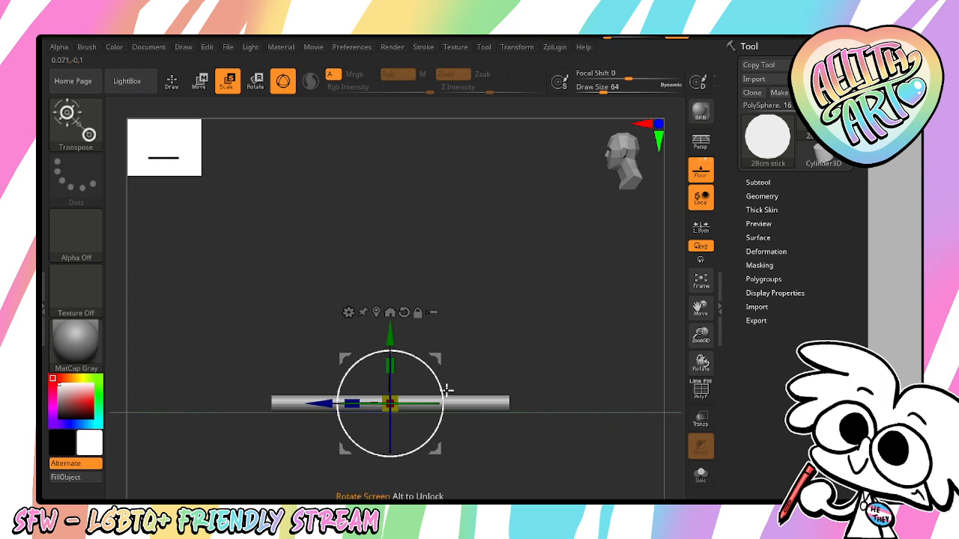
pyautogui.moveTo(448, 390); pyautogui.dragTo(368, 279)
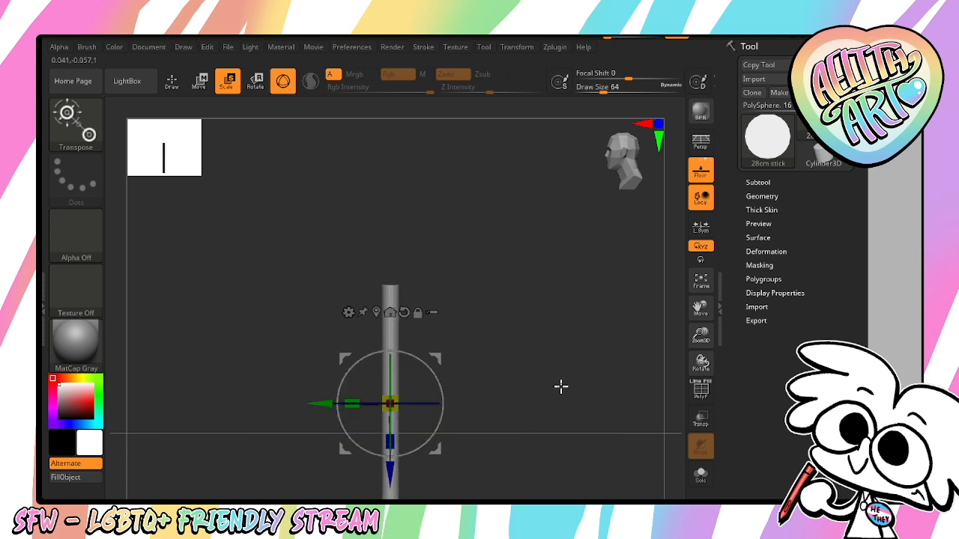
pyautogui.moveTo(700, 308); pyautogui.dragTo(720, 228)
pyautogui.moveTo(594, 315); pyautogui.dragTo(446, 382)
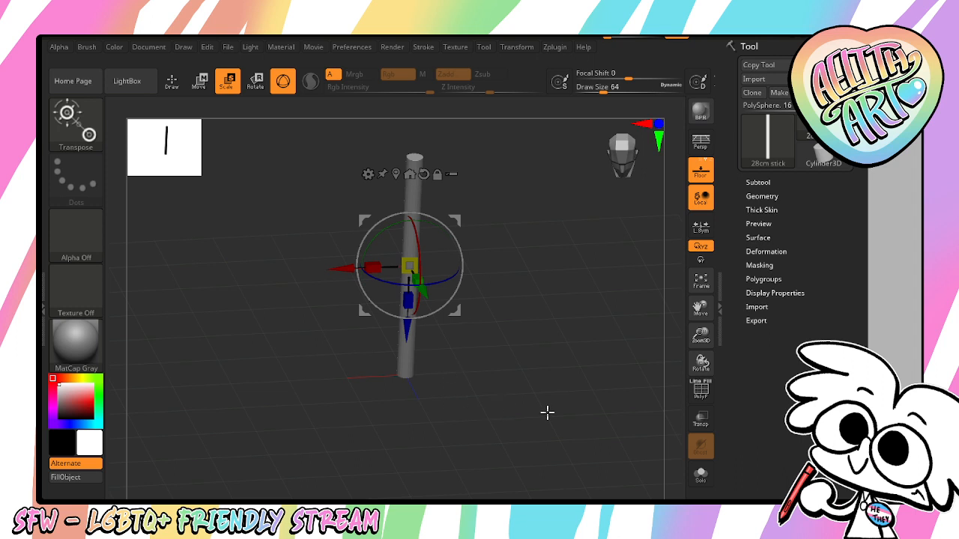
pyautogui.click(702, 365)
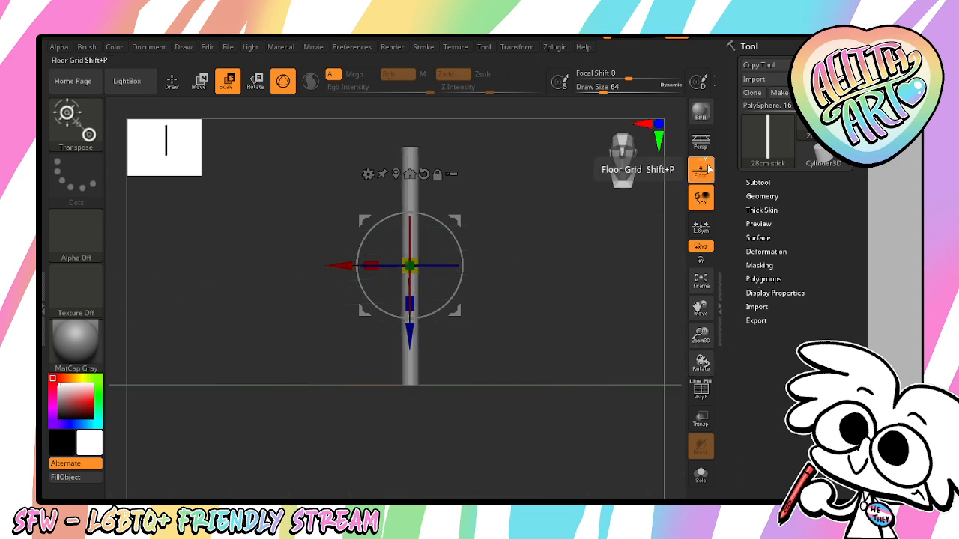
# Leave the transpose gizmo and switch the sculpting brush to Move
pyautogui.click(91, 135)
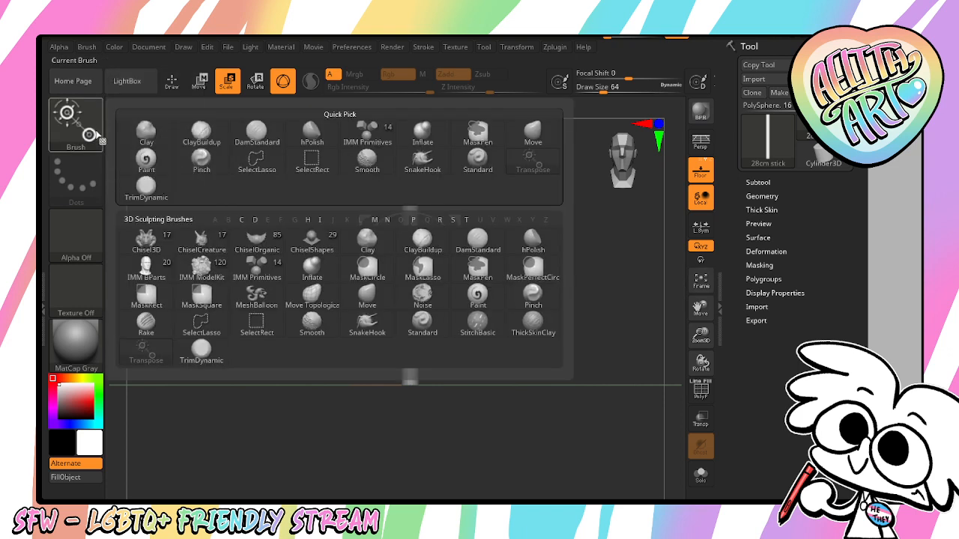
pyautogui.click(542, 141)
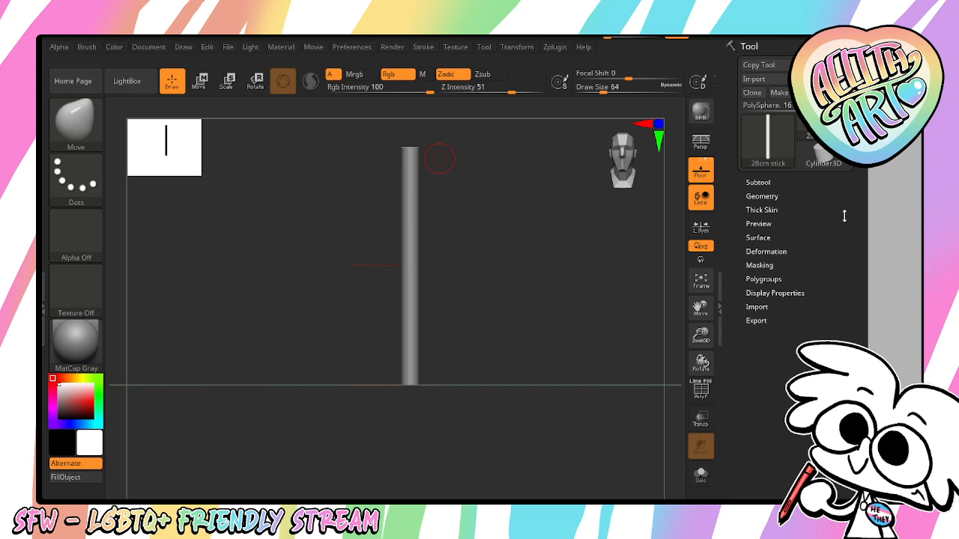
pyautogui.moveTo(700, 307)
pyautogui.mouseDown()
pyautogui.moveTo(699, 343)
pyautogui.moveTo(700, 311)
pyautogui.mouseUp()
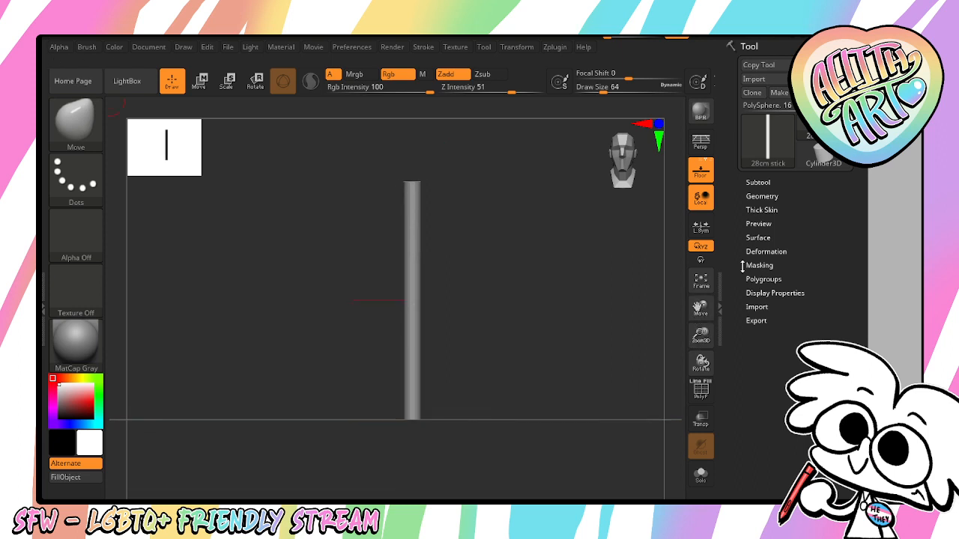
# Append a Plane3D mesh as a new subtool alongside the 28cm stick
pyautogui.click(761, 181)
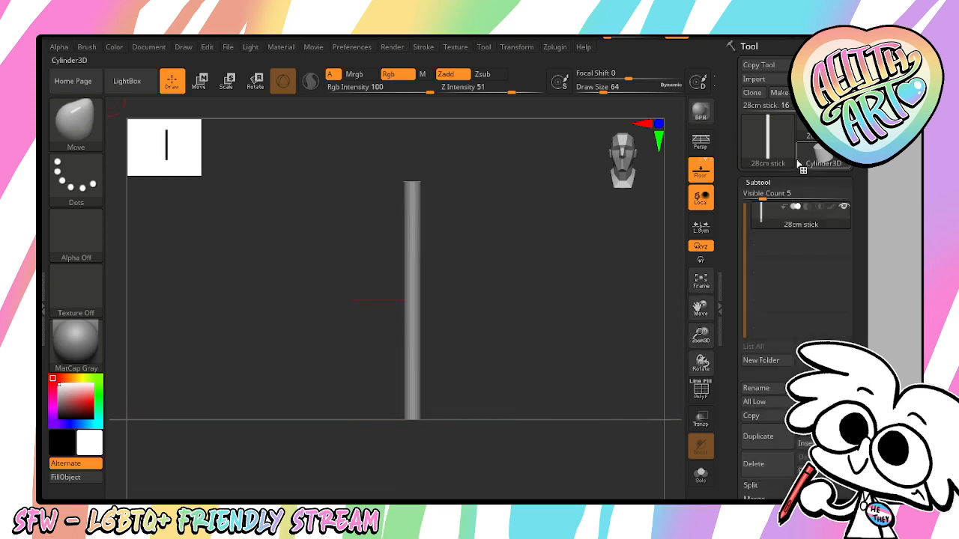
pyautogui.click(759, 180)
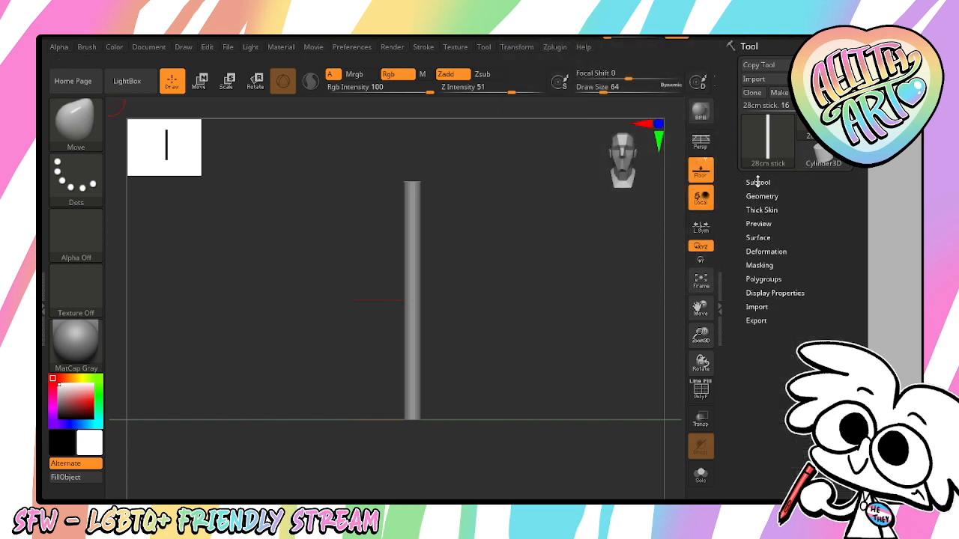
pyautogui.click(759, 180)
pyautogui.moveTo(862, 208); pyautogui.dragTo(859, 181)
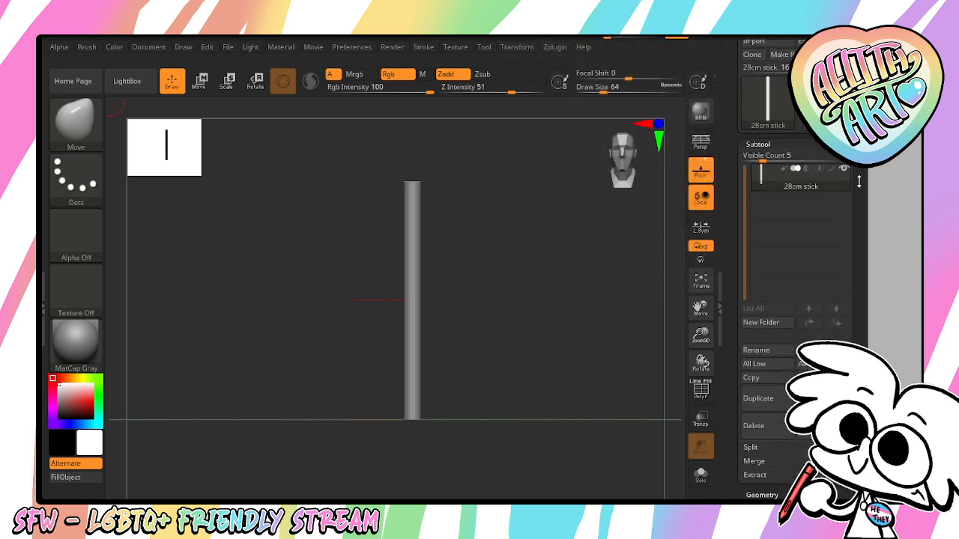
pyautogui.click(812, 393)
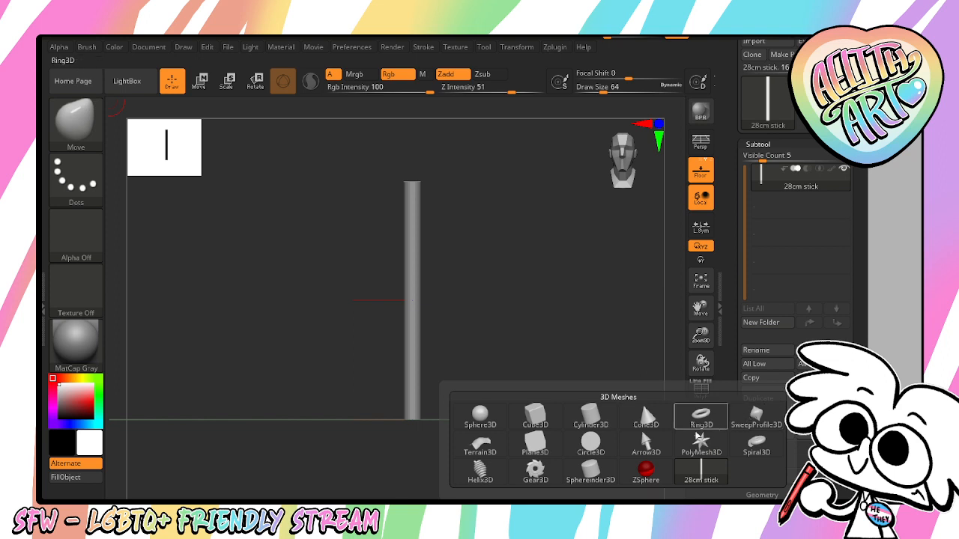
pyautogui.click(537, 443)
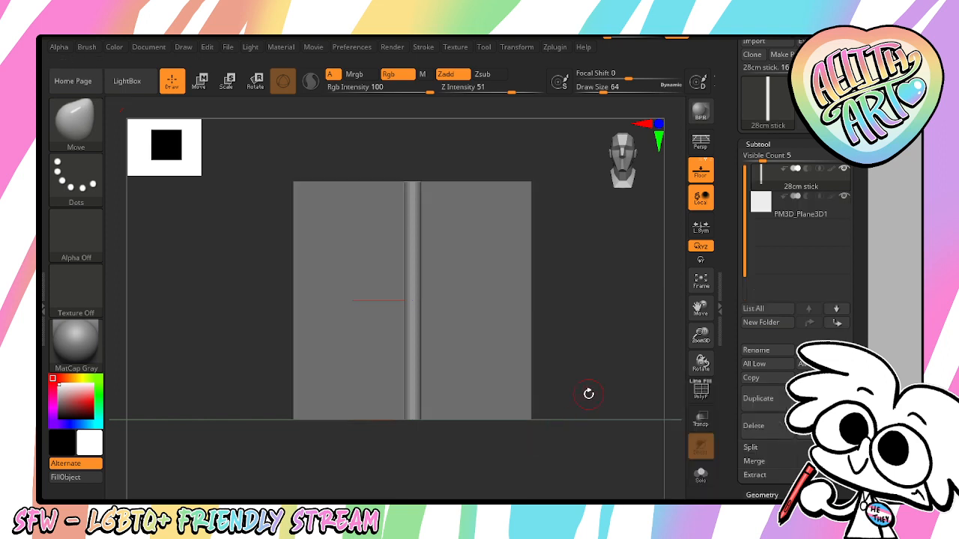
# Make the plane the active subtool and subdivide its geometry repeatedly to a high polygon density
pyautogui.keyDown('alt'); pyautogui.click(529, 314); pyautogui.keyUp('alt')
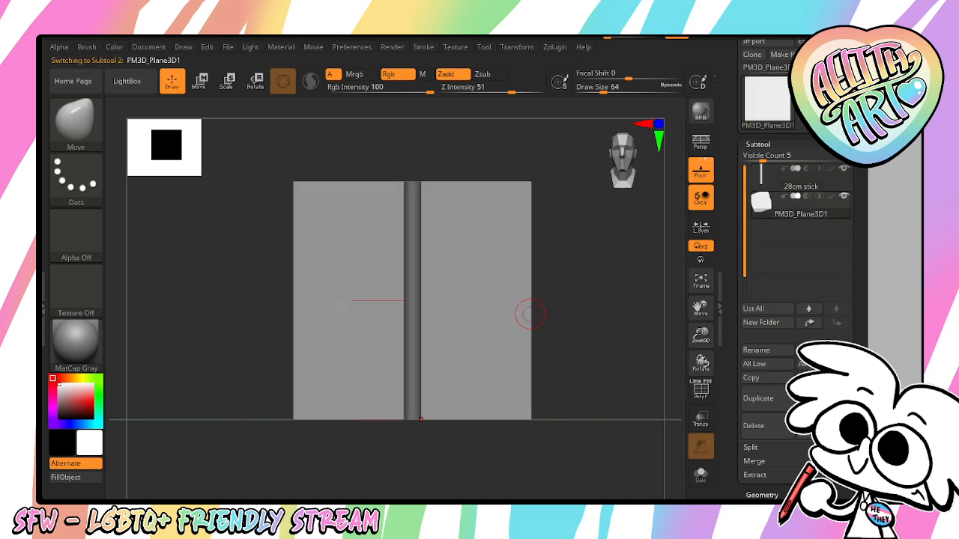
pyautogui.scroll(-3, 771, 337)
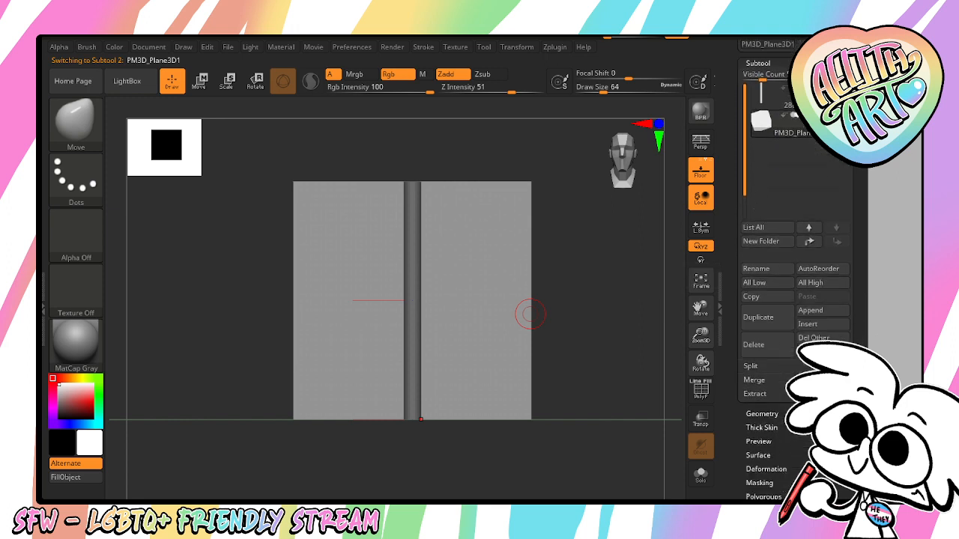
pyautogui.click(772, 341)
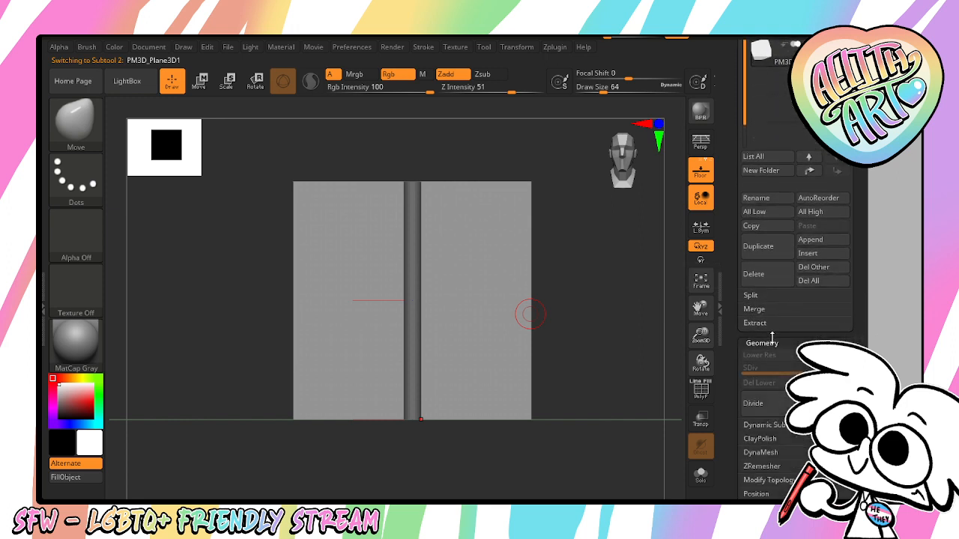
pyautogui.click(756, 403)
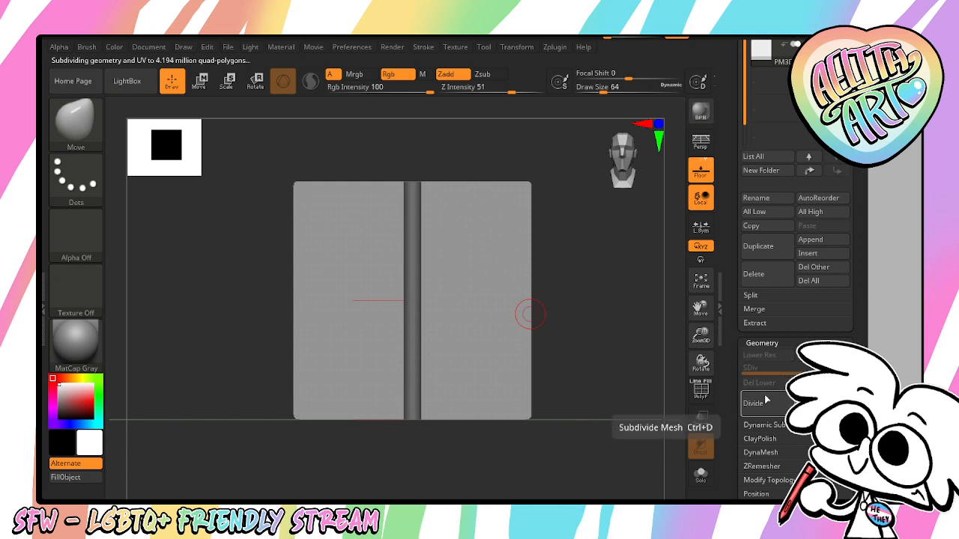
pyautogui.scroll(5, 809, 348)
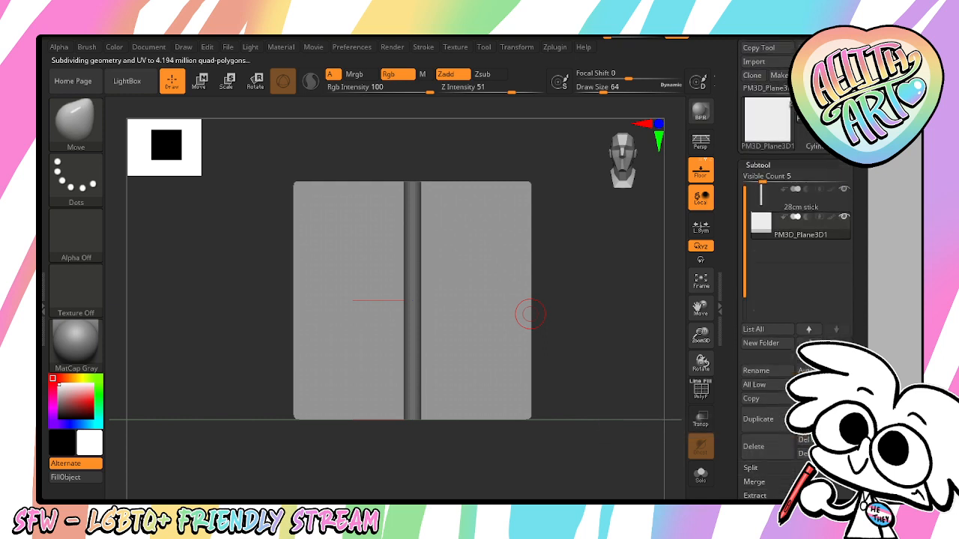
# Hide the 28cm stick subtool and import the ortho image from the Desktop as an alpha
pyautogui.click(844, 207)
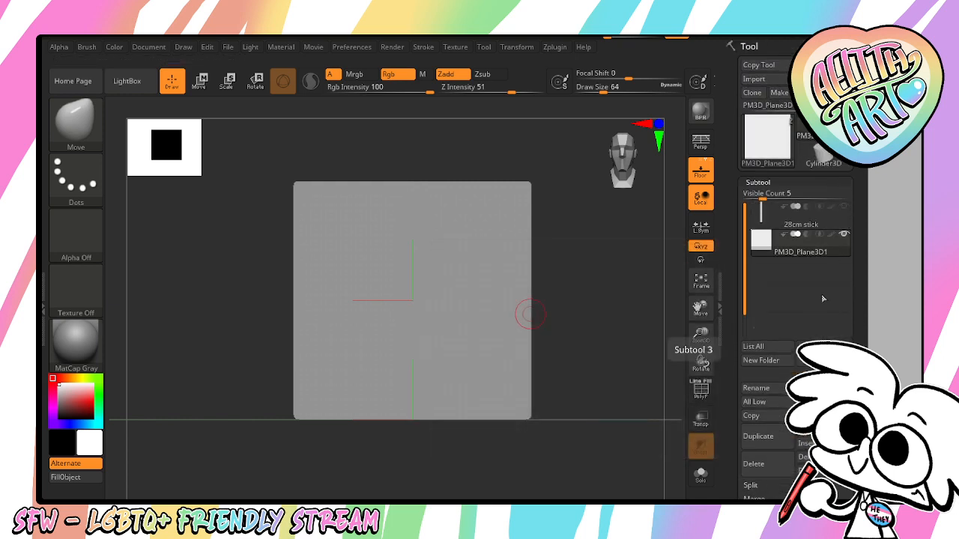
pyautogui.click(60, 47)
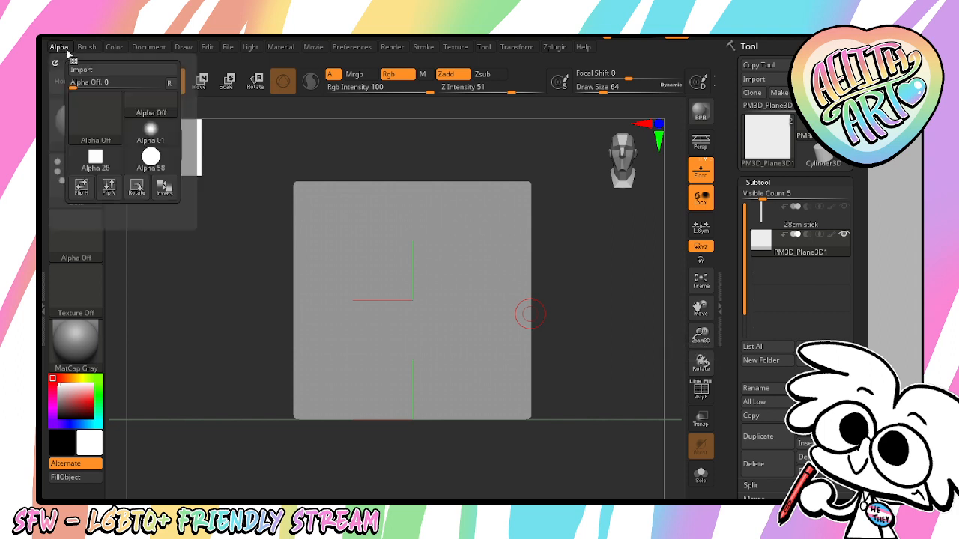
pyautogui.click(101, 71)
pyautogui.scroll(-5, 521, 338)
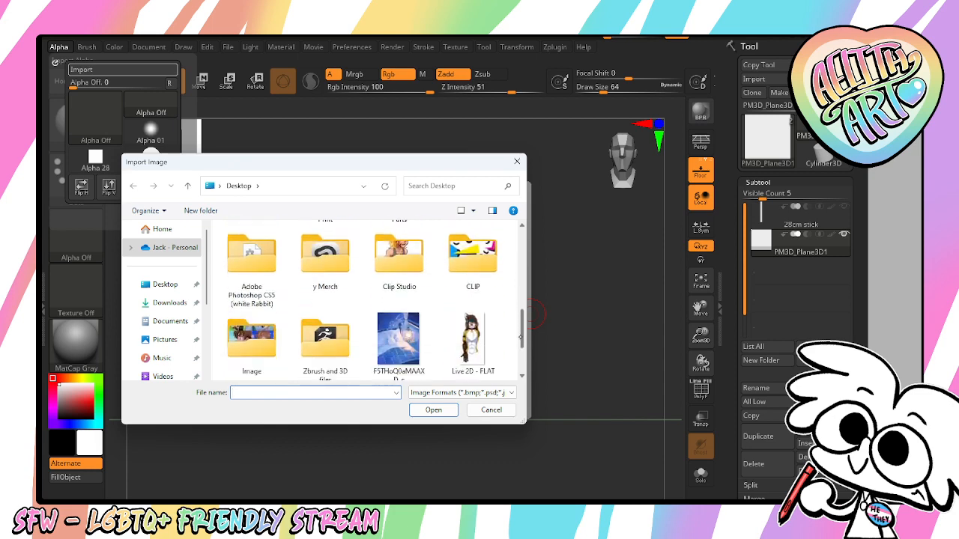
pyautogui.scroll(-2, 521, 337)
pyautogui.click(325, 345)
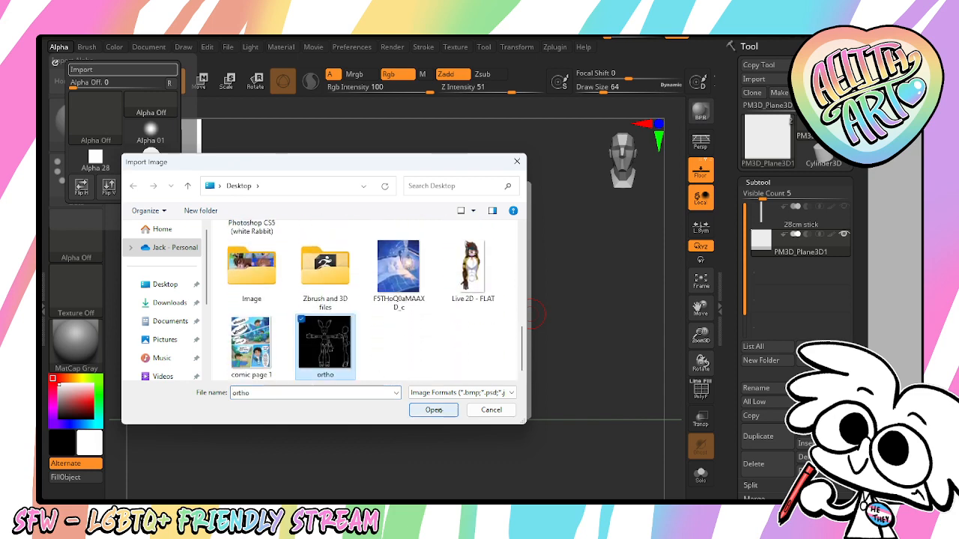
pyautogui.click(434, 410)
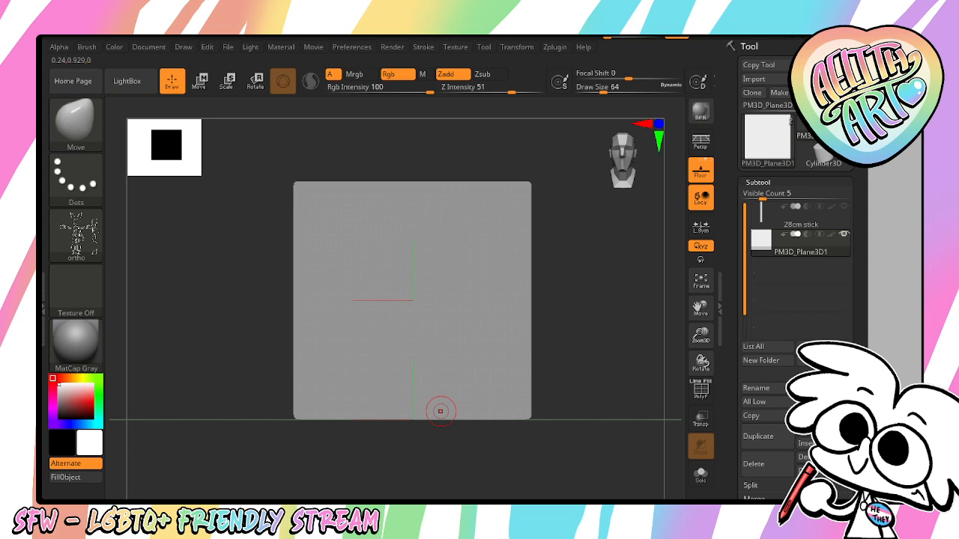
# Set up the ClayBuildup brush with the DragRect stroke and the imported ortho alpha
pyautogui.click(84, 132)
pyautogui.click(83, 132)
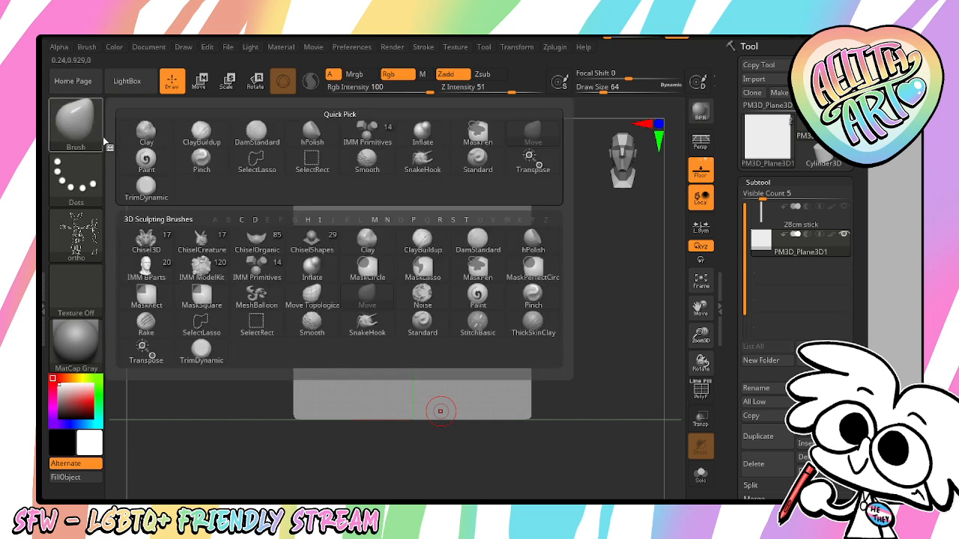
pyautogui.click(202, 134)
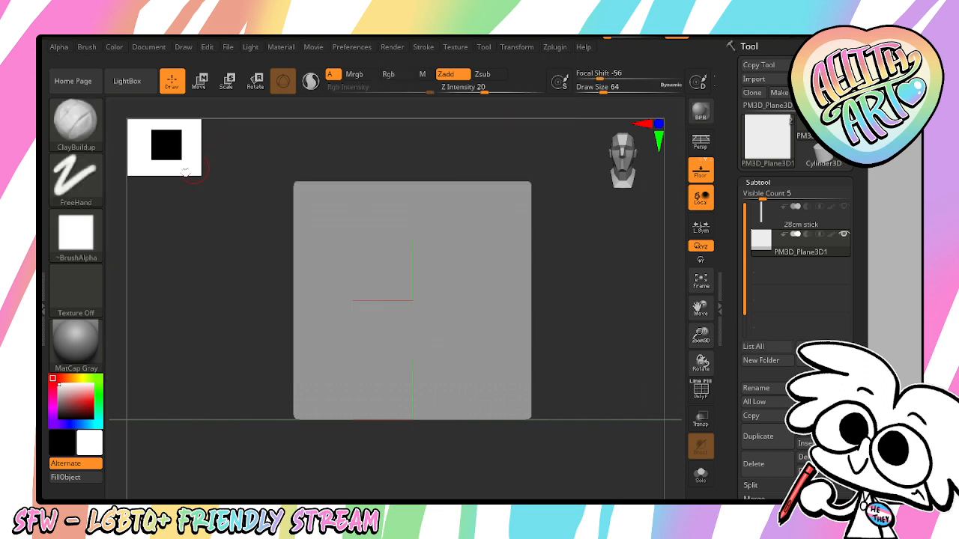
pyautogui.click(88, 182)
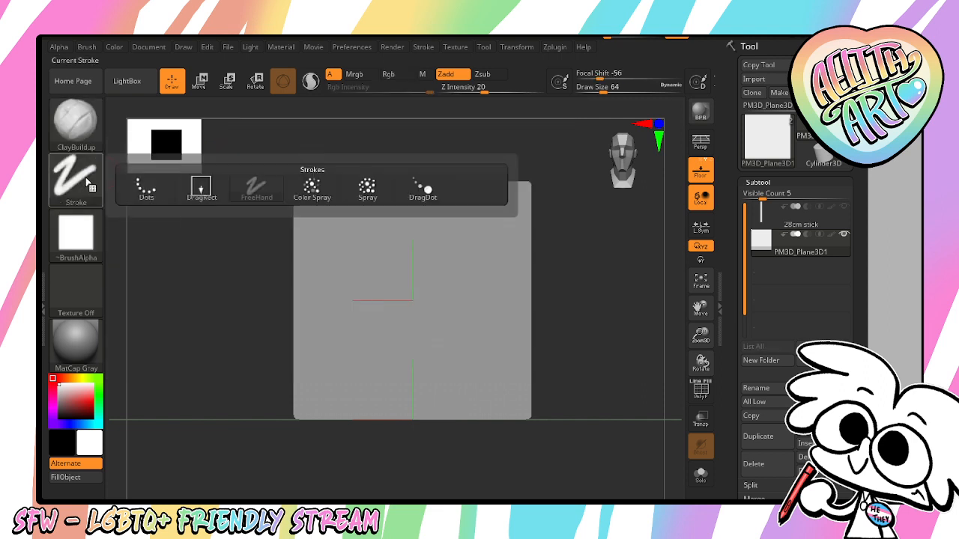
pyautogui.click(202, 188)
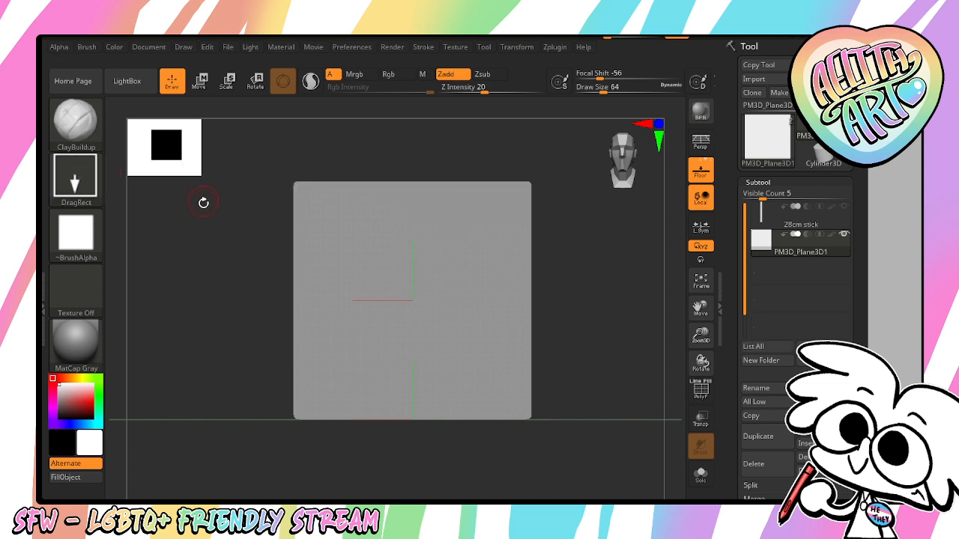
pyautogui.click(88, 241)
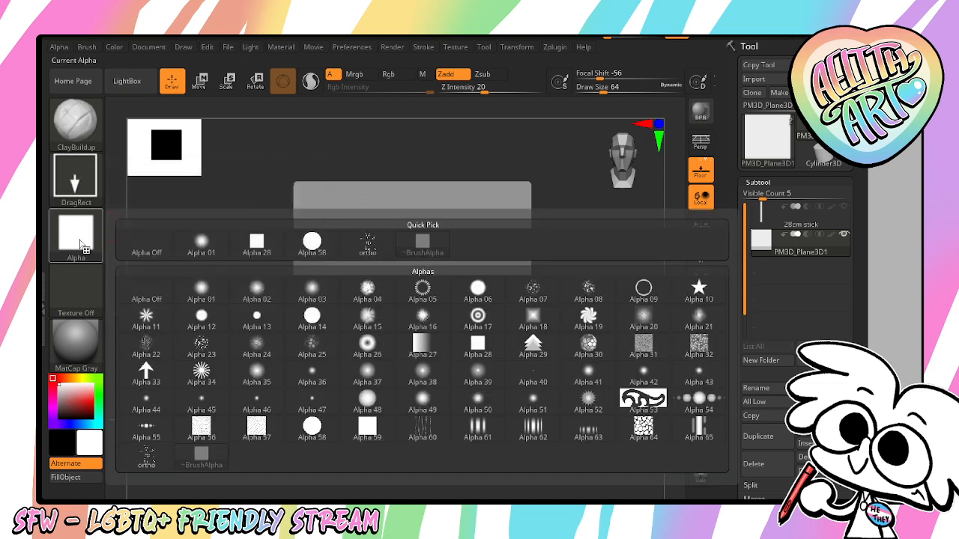
pyautogui.click(146, 454)
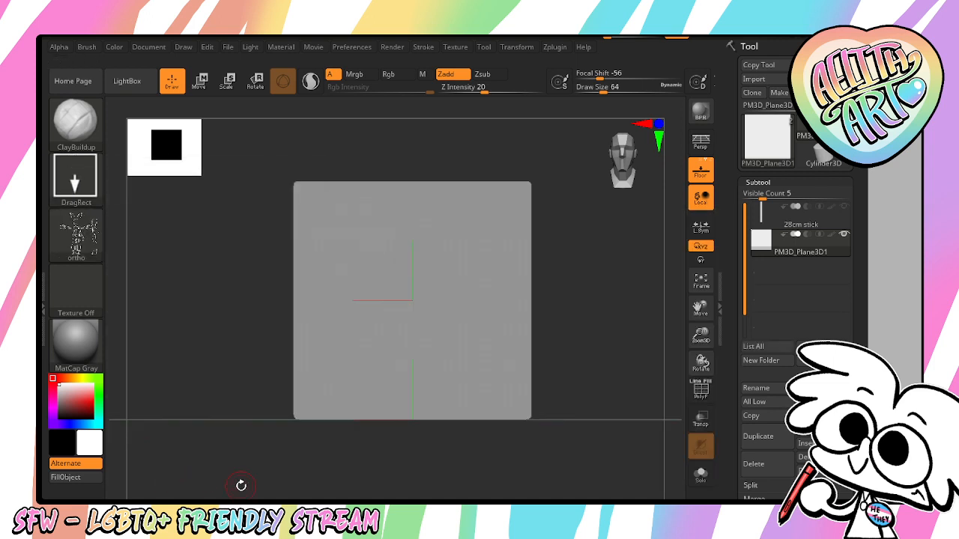
# Set Z Intensity to 38 and stamp the ortho drawing large and centred on the plane, undoing the small first attempt
pyautogui.moveTo(699, 307); pyautogui.dragTo(712, 278)
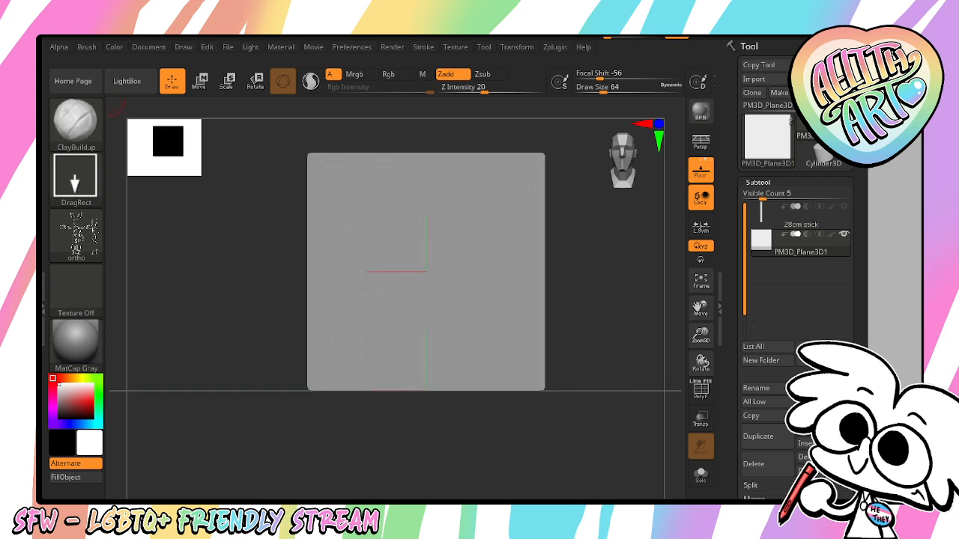
pyautogui.click(501, 91)
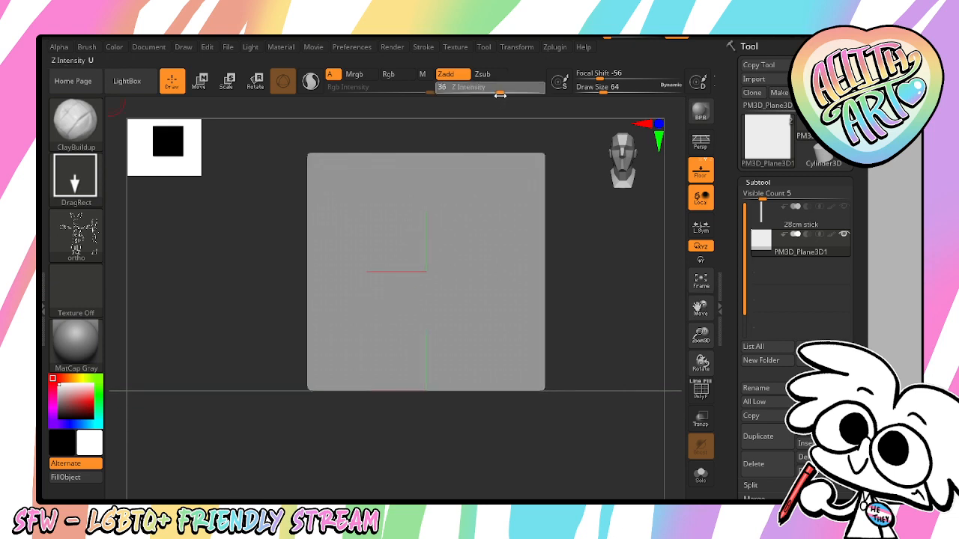
pyautogui.moveTo(419, 314); pyautogui.dragTo(433, 231)
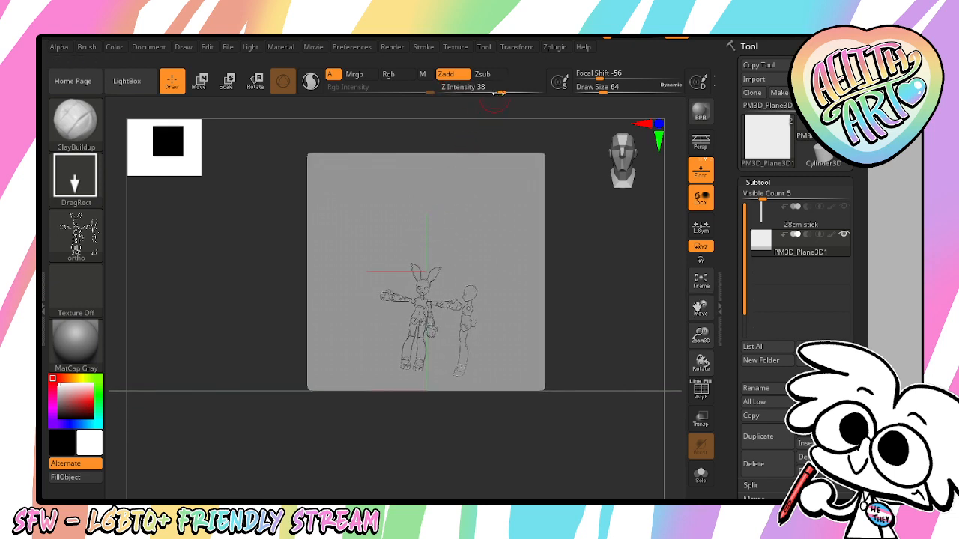
pyautogui.hotkey('ctrl', 'z')
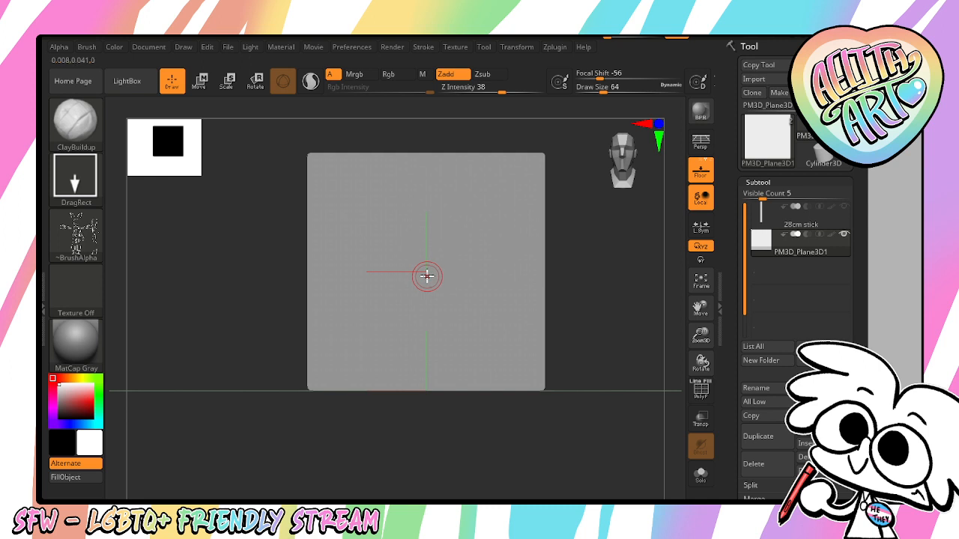
pyautogui.moveTo(426, 262); pyautogui.dragTo(427, 108)
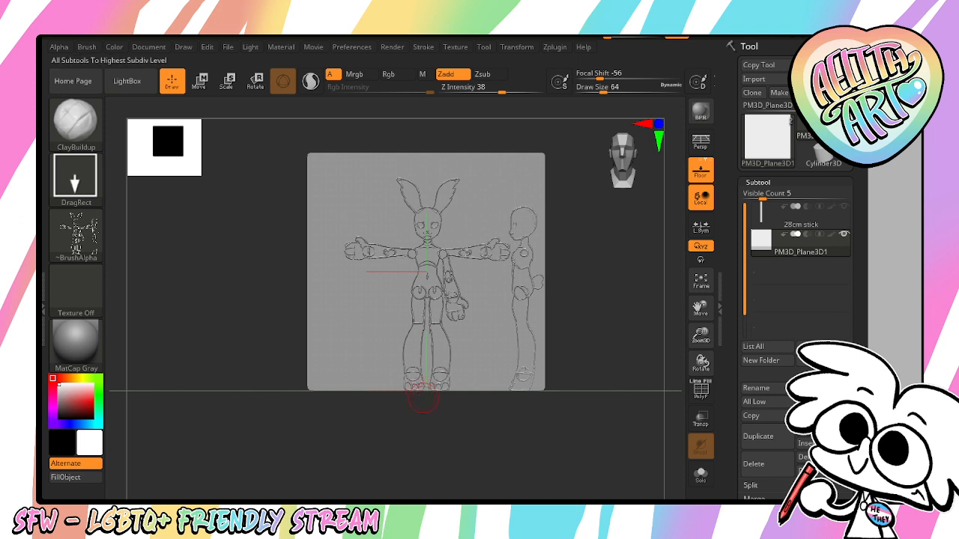
# Mask the empty strip beside the front-view rabbit's outstretched hand and the opposite strip containing the side-view figure
pyautogui.click(700, 281)
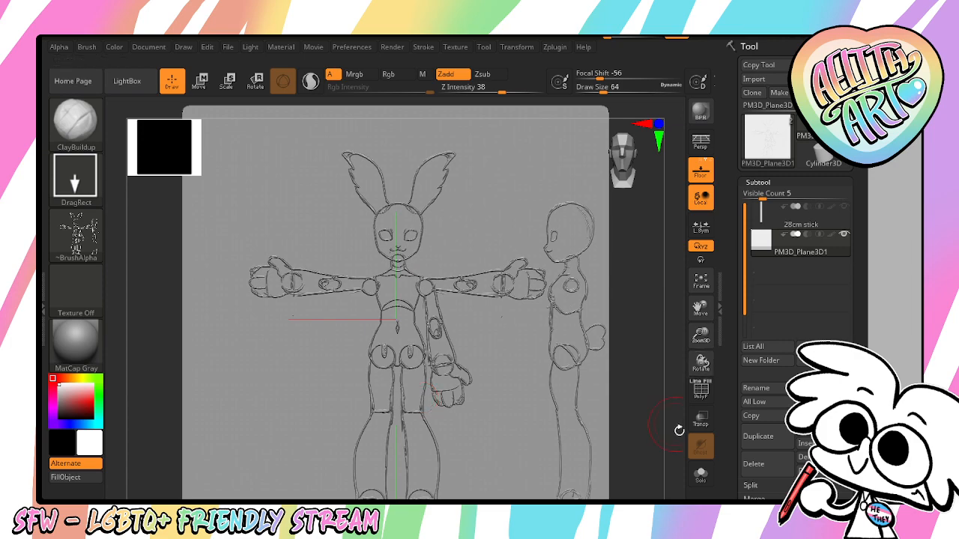
pyautogui.moveTo(664, 385)
pyautogui.mouseDown()
pyautogui.moveTo(739, 397)
pyautogui.moveTo(690, 405)
pyautogui.moveTo(726, 394)
pyautogui.moveTo(651, 387)
pyautogui.mouseUp()
pyautogui.moveTo(701, 336)
pyautogui.mouseDown()
pyautogui.moveTo(703, 306)
pyautogui.moveTo(697, 315)
pyautogui.mouseUp()
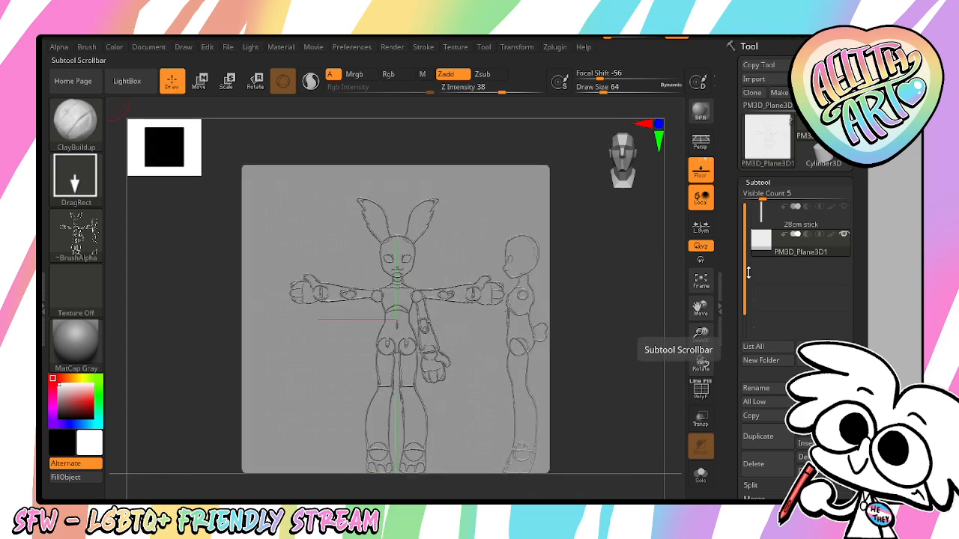
pyautogui.moveTo(280, 224)
pyautogui.keyDown('ctrl'); pyautogui.mouseDown()
pyautogui.moveTo(263, 295)
pyautogui.moveTo(265, 337)
pyautogui.mouseUp(); pyautogui.keyUp('ctrl')
pyautogui.hotkey('ctrl', 'z')
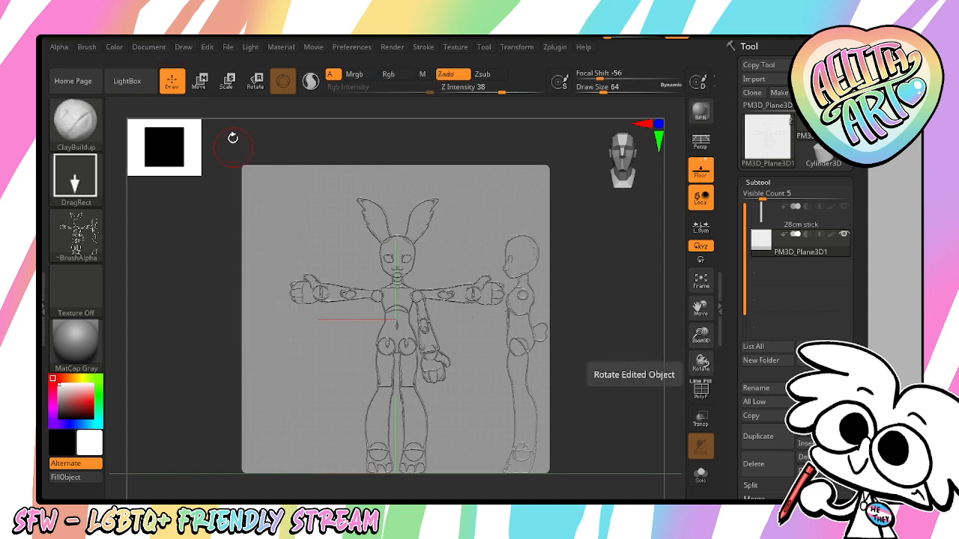
pyautogui.press('ctrl')
pyautogui.keyDown('ctrl'); pyautogui.moveTo(224, 129); pyautogui.dragTo(290, 493); pyautogui.keyUp('ctrl')
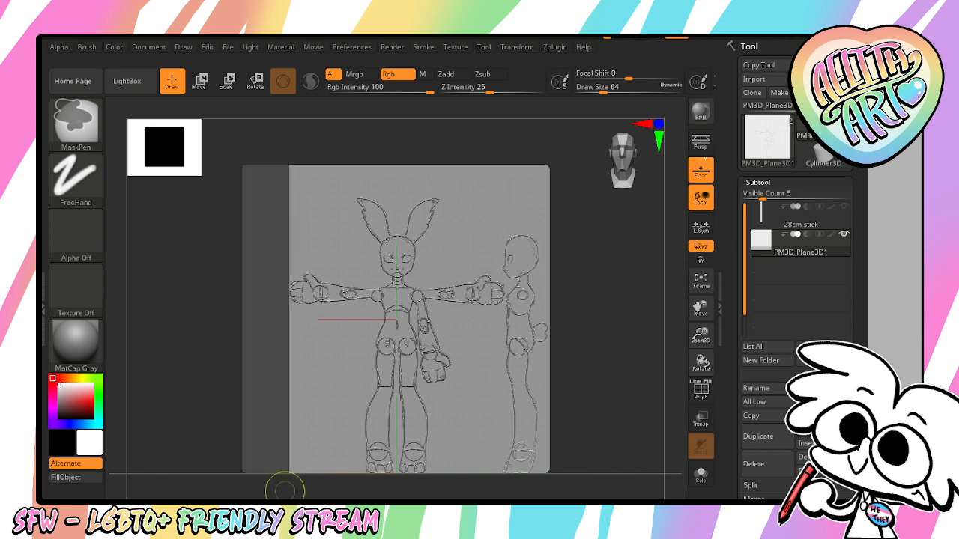
pyautogui.moveTo(567, 142)
pyautogui.keyDown('ctrl'); pyautogui.mouseDown()
pyautogui.moveTo(527, 510)
pyautogui.moveTo(505, 518)
pyautogui.mouseUp(); pyautogui.keyUp('ctrl')
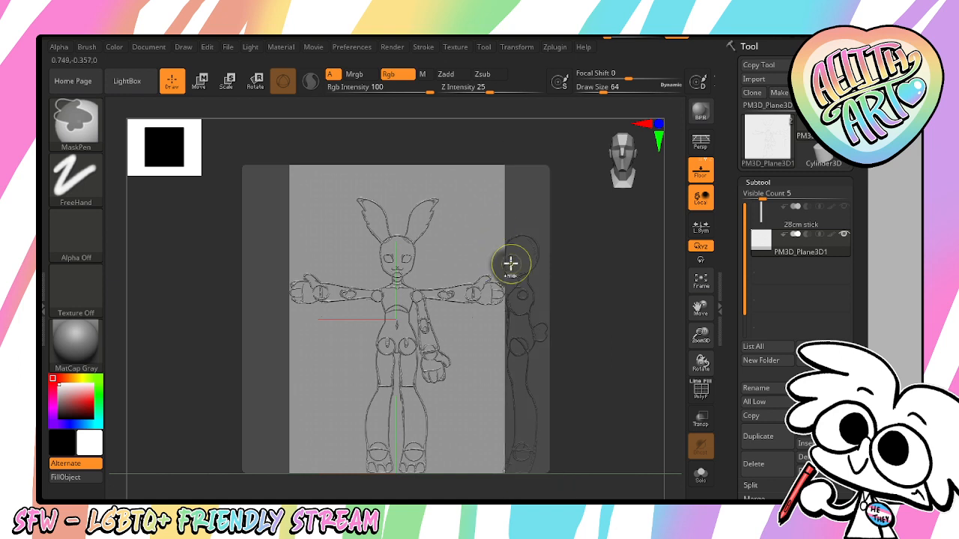
pyautogui.press('[')
pyautogui.moveTo(508, 254)
pyautogui.keyDown('ctrl'); pyautogui.mouseDown()
pyautogui.moveTo(522, 270)
pyautogui.moveTo(514, 403)
pyautogui.mouseUp(); pyautogui.keyUp('ctrl')
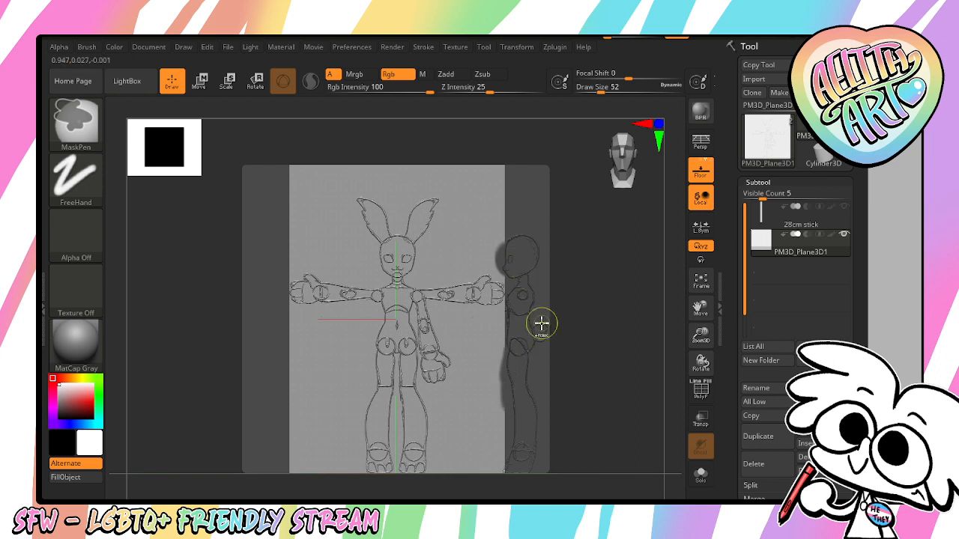
# Split the masked points of the plane into a separate subtool
pyautogui.scroll(-1, 757, 375)
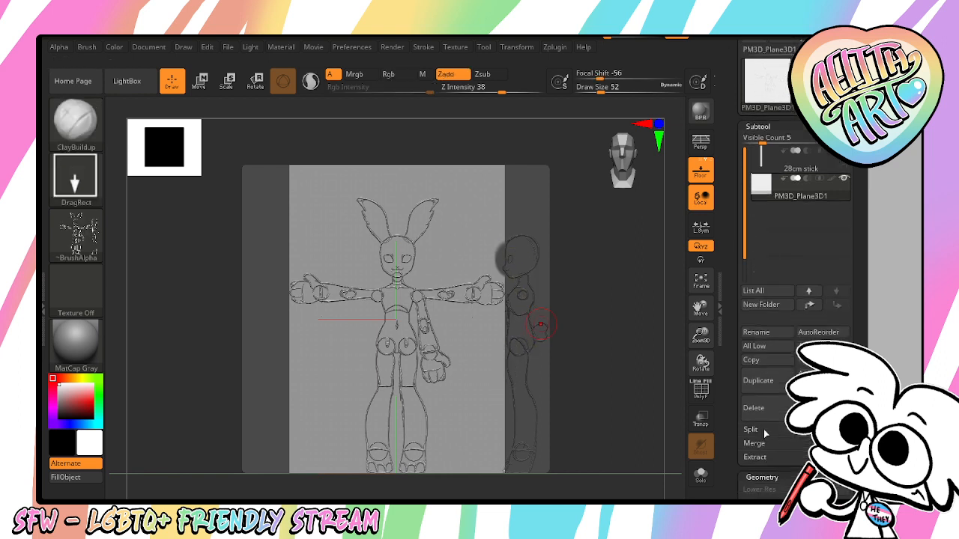
pyautogui.click(750, 429)
pyautogui.click(772, 471)
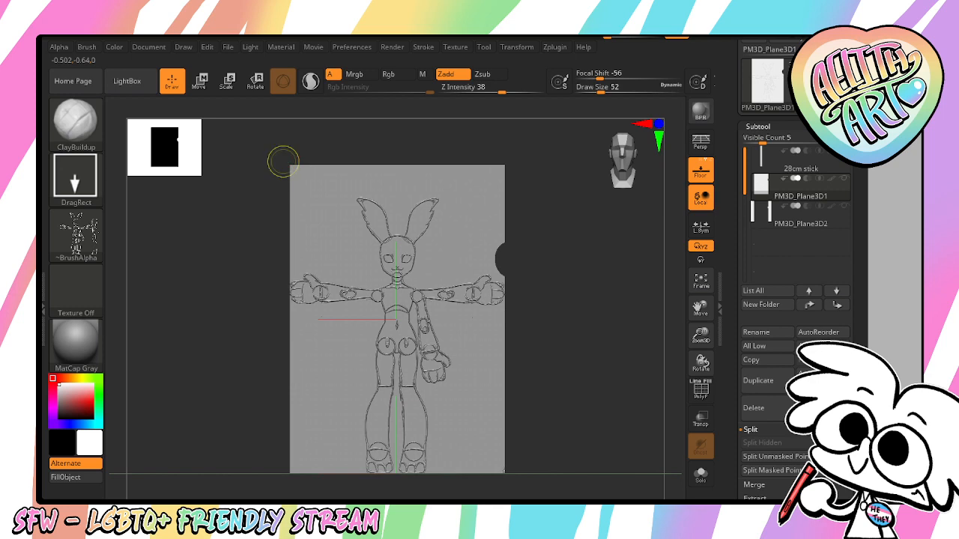
# Undo the split and masking on the plane, and delete the extra PM3D_Plane3D2 subtool
pyautogui.press('ctrl')
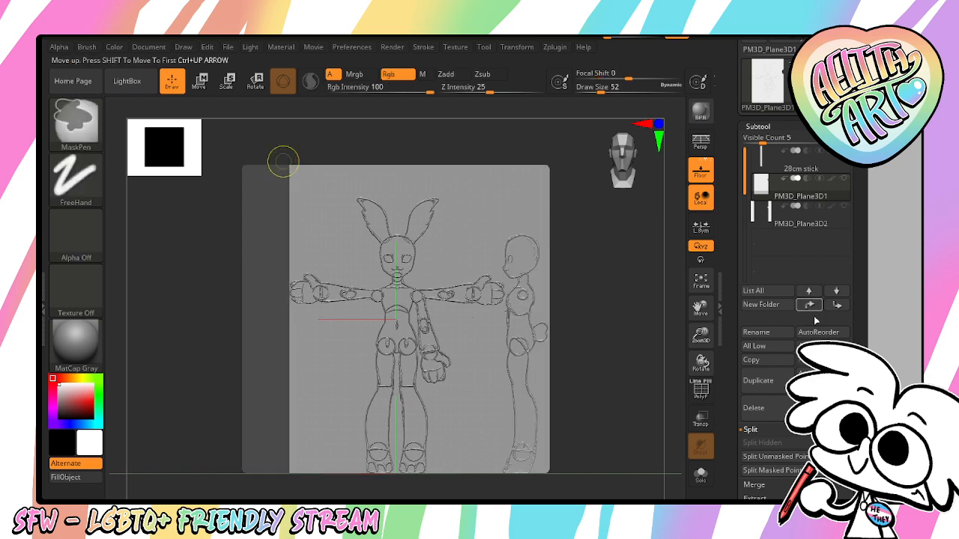
pyautogui.moveTo(807, 235)
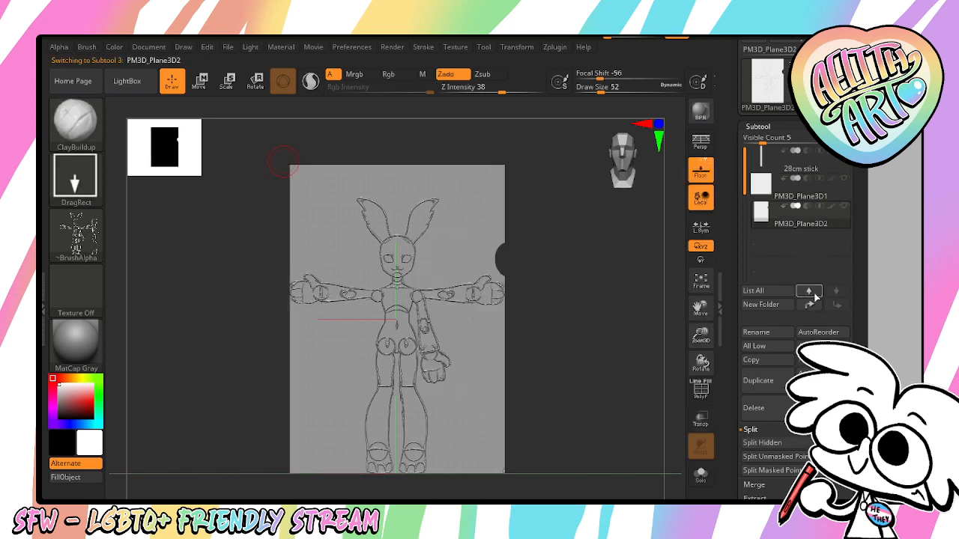
pyautogui.click(818, 290)
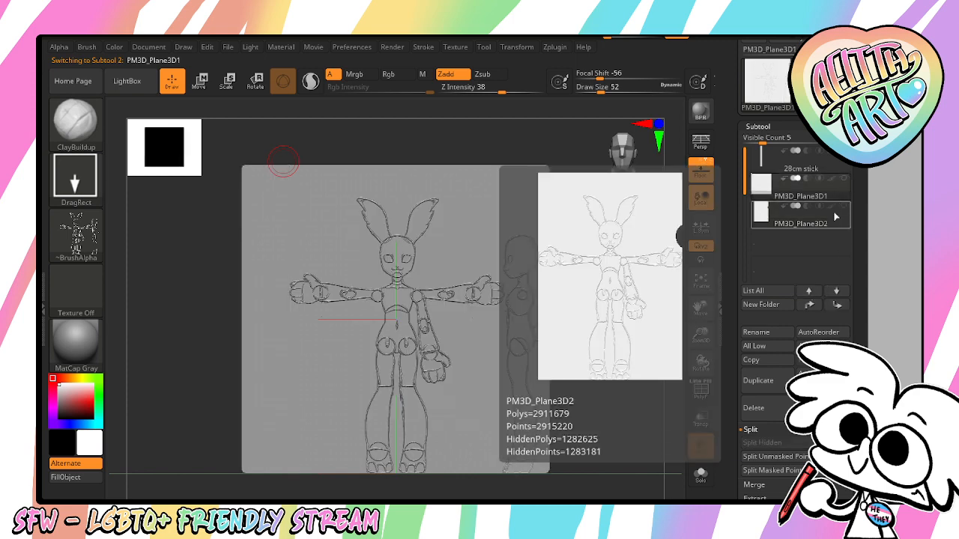
pyautogui.click(824, 222)
pyautogui.click(775, 413)
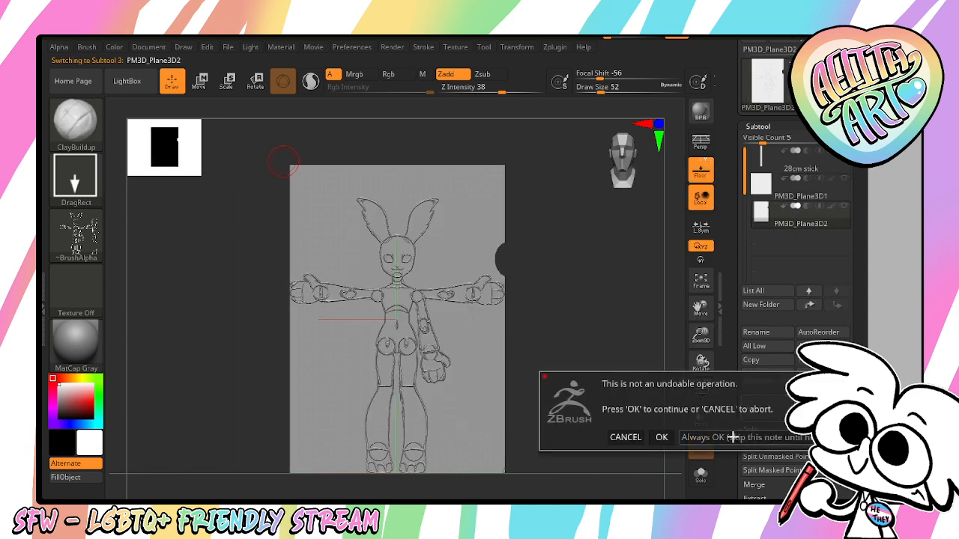
pyautogui.click(660, 437)
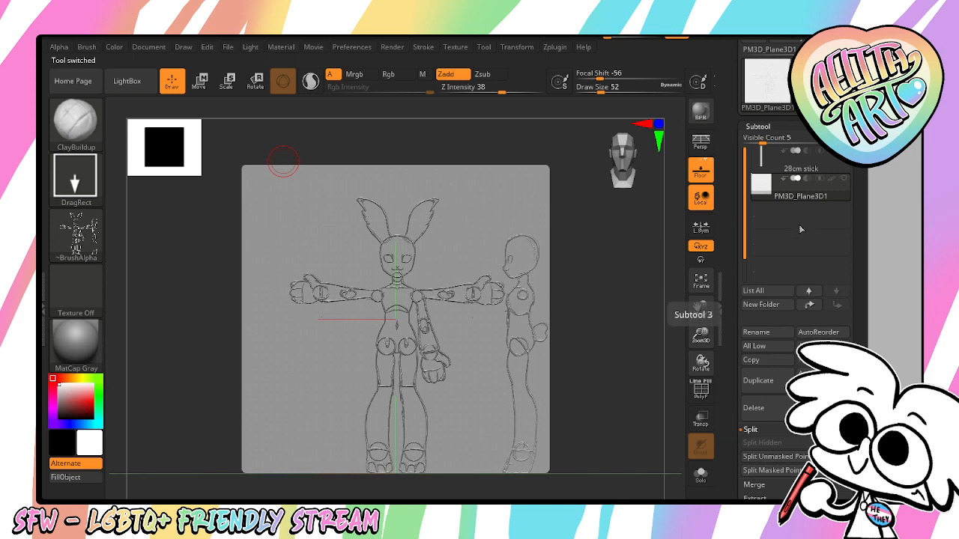
# Show the 28cm stick again and scale up the PM3D_Plane3D1 drawing plane uniformly
pyautogui.click(810, 291)
pyautogui.moveTo(809, 182)
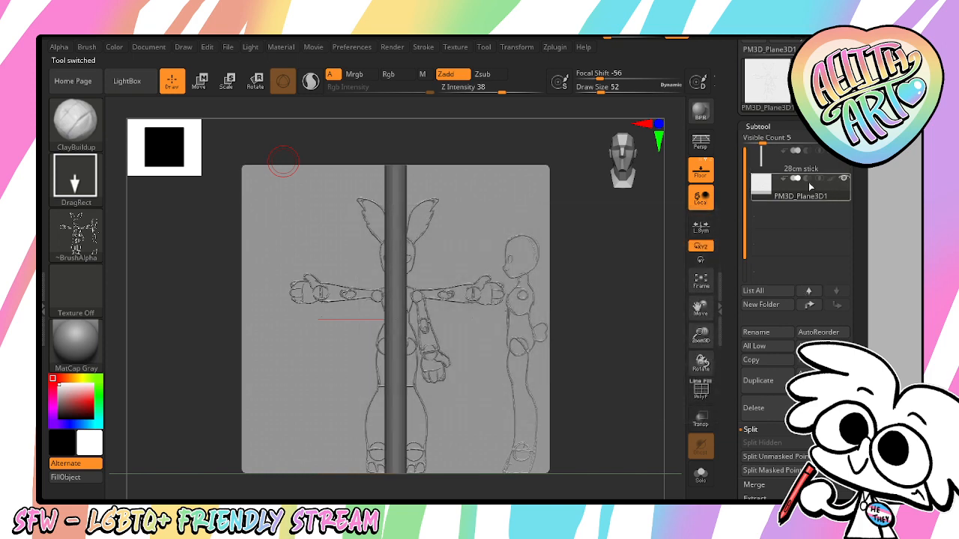
pyautogui.press('e')
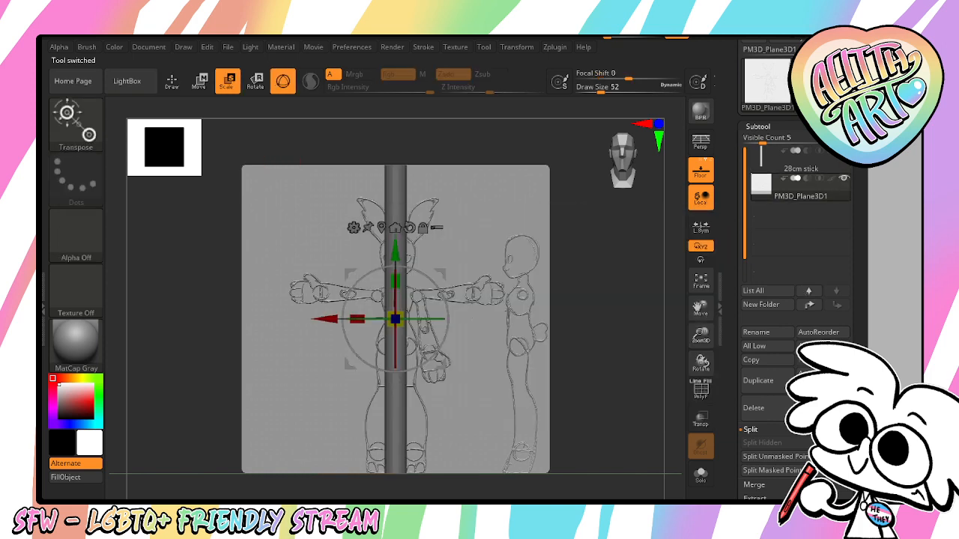
pyautogui.moveTo(395, 318); pyautogui.dragTo(419, 315)
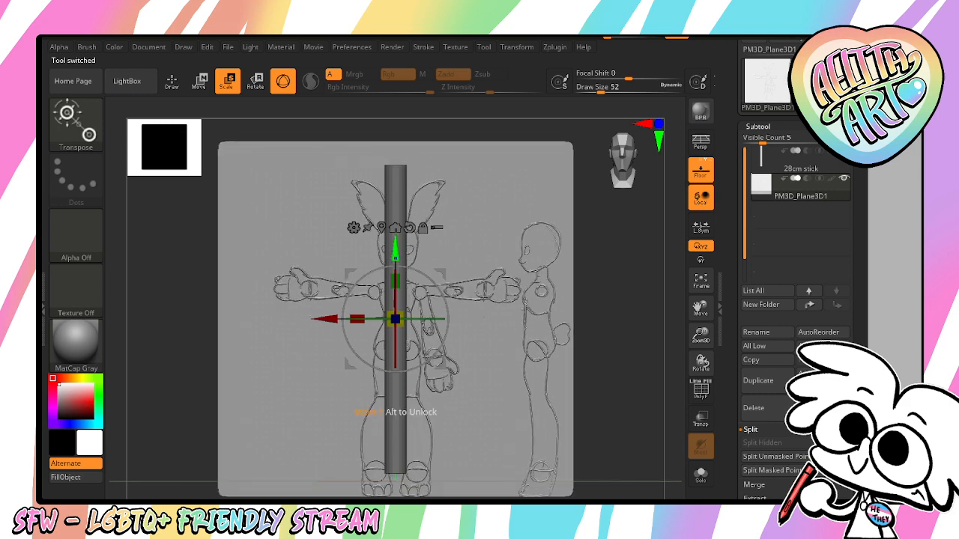
# Raise and uniformly enlarge the drawing plane until the front-view rabbit's feet and head top match the ends of the 28cm stick
pyautogui.moveTo(395, 254); pyautogui.dragTo(395, 217)
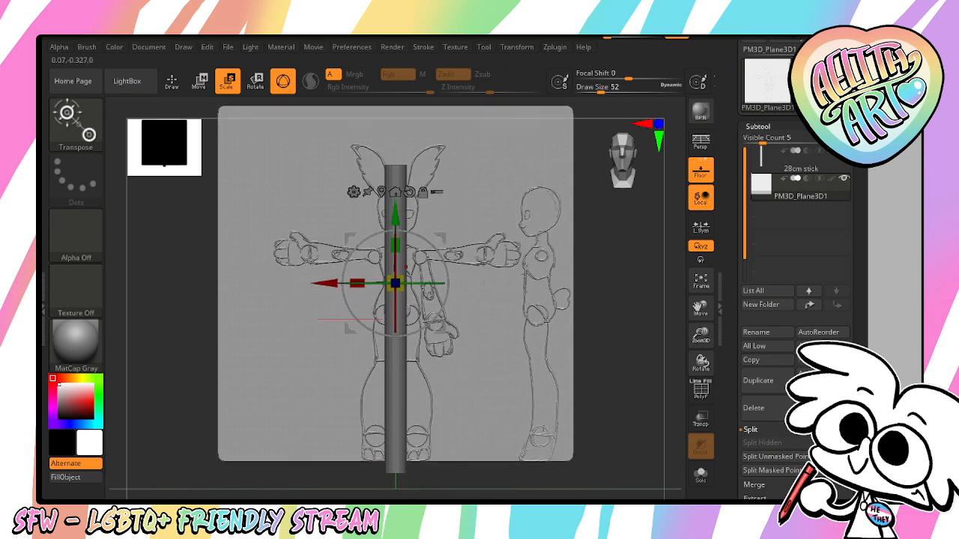
pyautogui.moveTo(395, 283); pyautogui.dragTo(402, 280)
pyautogui.moveTo(406, 253); pyautogui.dragTo(407, 266)
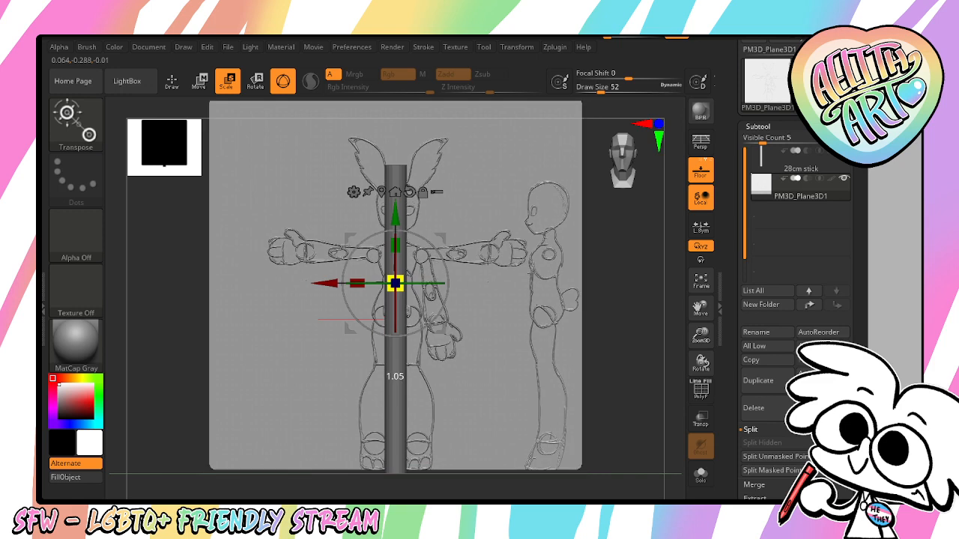
pyautogui.moveTo(398, 211); pyautogui.dragTo(399, 199)
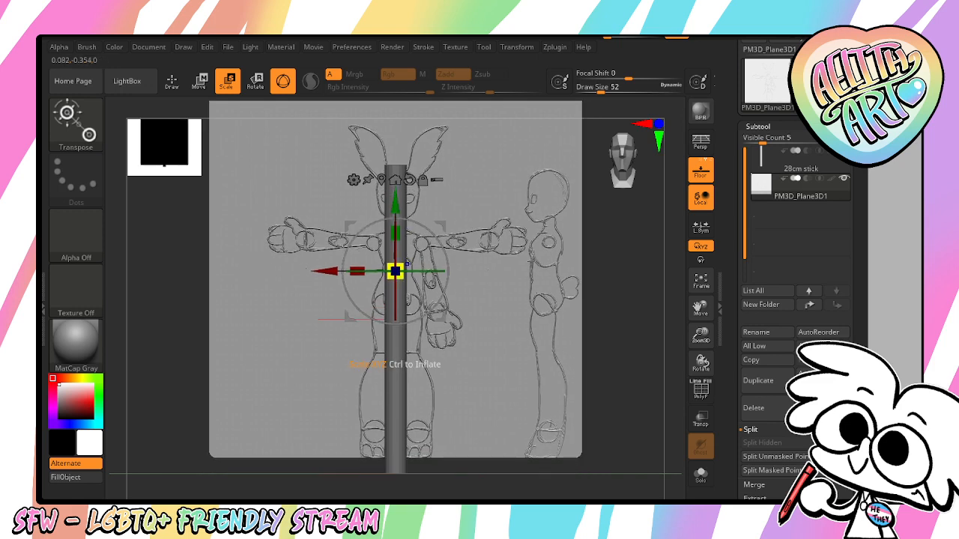
pyautogui.moveTo(399, 273); pyautogui.dragTo(405, 261)
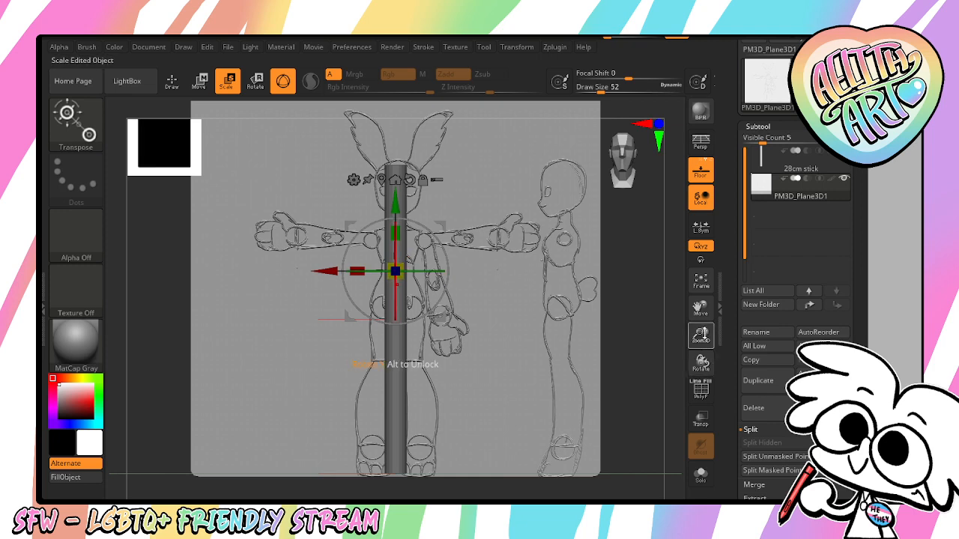
# Mask the drawing plane above the ears, beside the front-view rabbit's outstretched hand, and across the side-view figure
pyautogui.moveTo(701, 335); pyautogui.dragTo(701, 309)
pyautogui.click(809, 294)
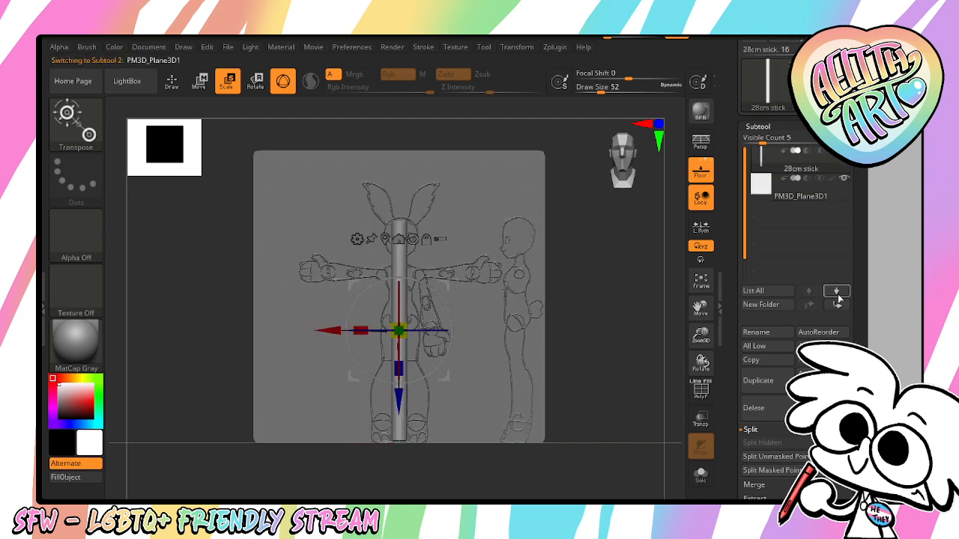
pyautogui.keyDown('ctrl'); pyautogui.moveTo(610, 185); pyautogui.dragTo(610, 183); pyautogui.keyUp('ctrl')
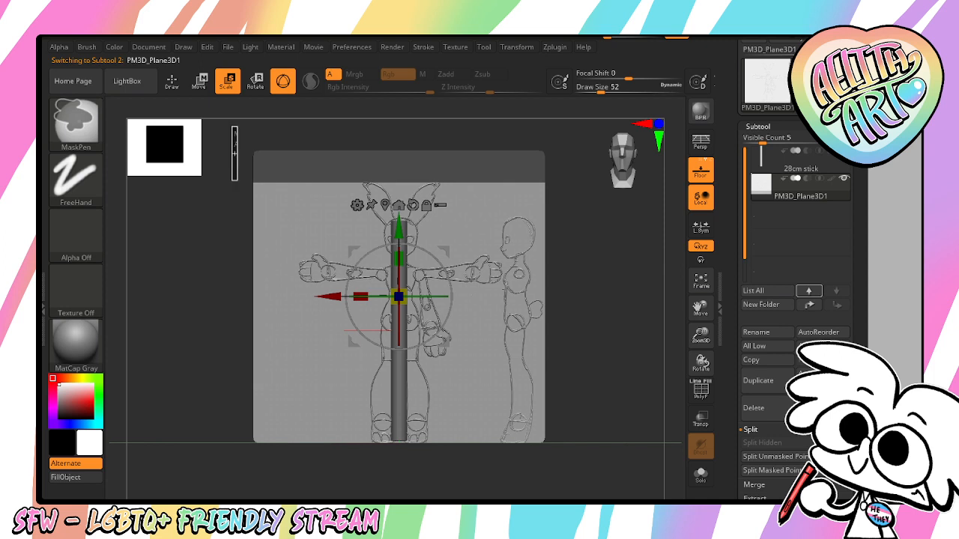
pyautogui.keyDown('ctrl'); pyautogui.moveTo(238, 180); pyautogui.dragTo(298, 487); pyautogui.keyUp('ctrl')
pyautogui.keyDown('ctrl'); pyautogui.moveTo(579, 121); pyautogui.dragTo(502, 471); pyautogui.keyUp('ctrl')
# Extend the mask over the side-view figure's face and toes, and split the masked points into a separate subtool
pyautogui.press('b')
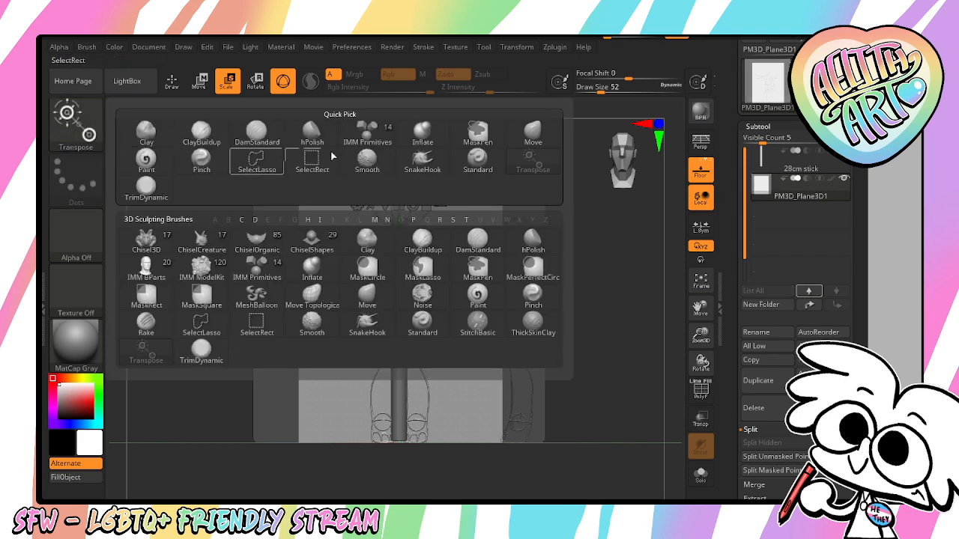
pyautogui.click(533, 135)
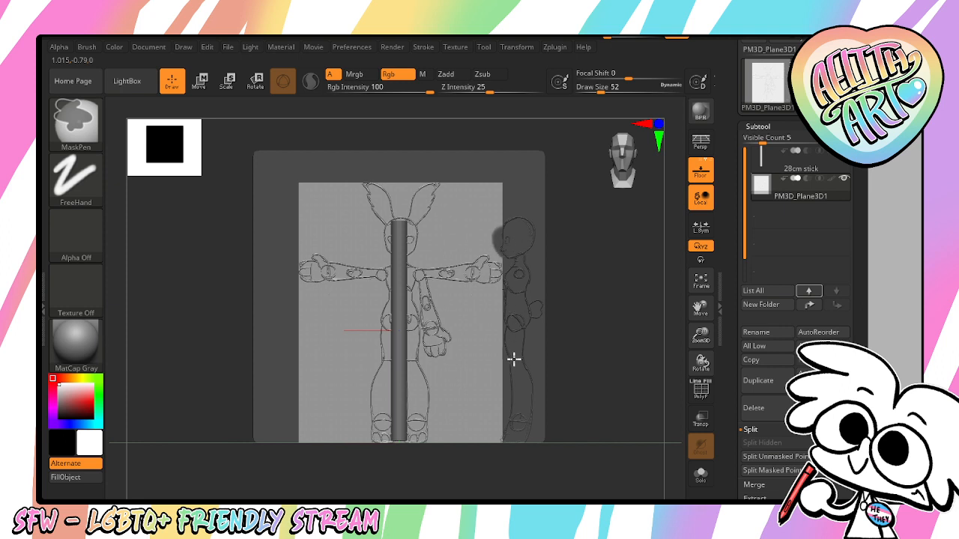
pyautogui.keyDown('ctrl'); pyautogui.moveTo(512, 425); pyautogui.dragTo(500, 436); pyautogui.keyUp('ctrl')
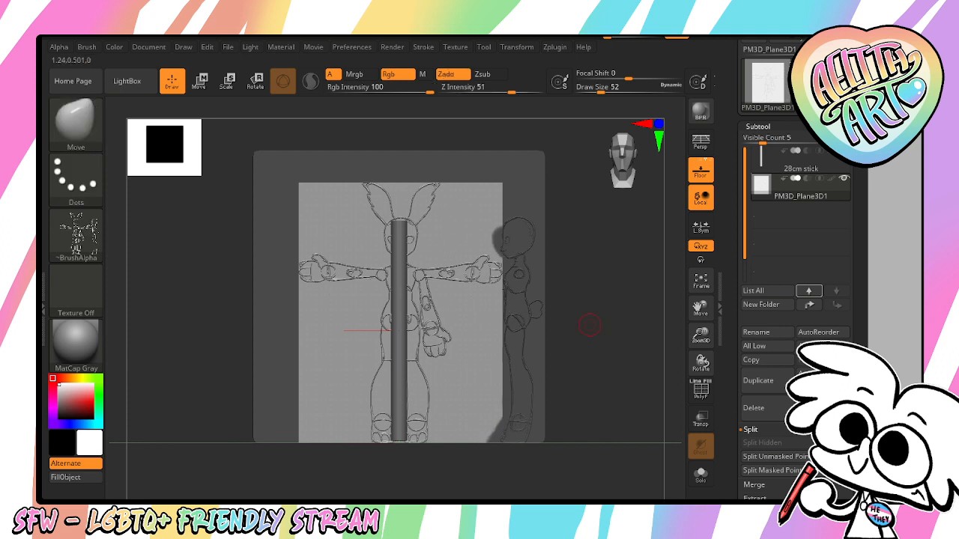
pyautogui.click(772, 471)
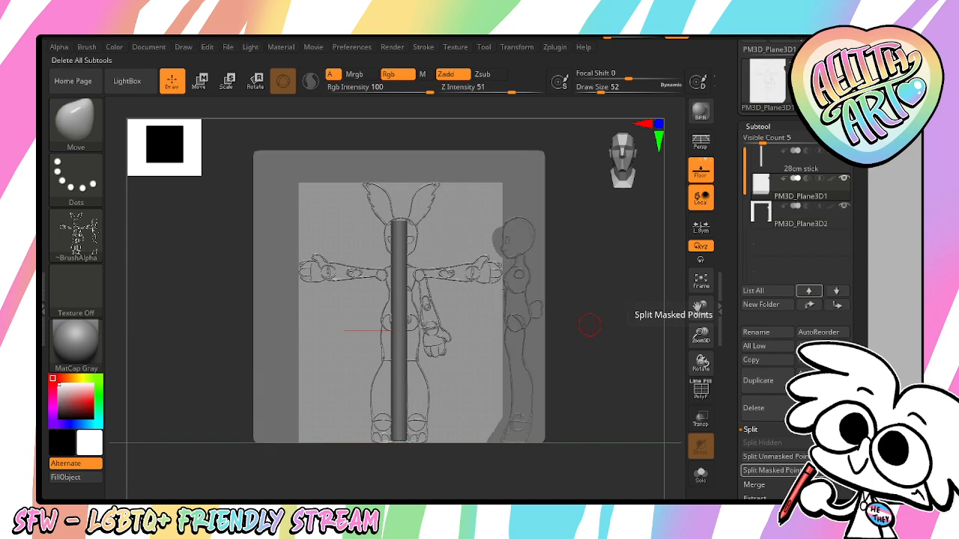
# Hide the 28cm stick and the split-off PM3D_Plane3D2 piece to inspect the front-view plane alone
pyautogui.click(845, 151)
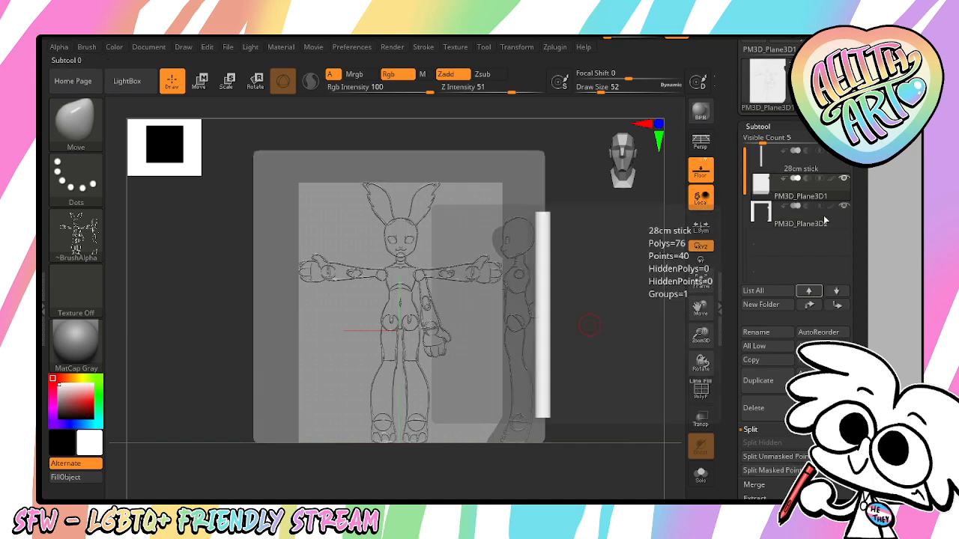
pyautogui.click(821, 224)
pyautogui.click(845, 206)
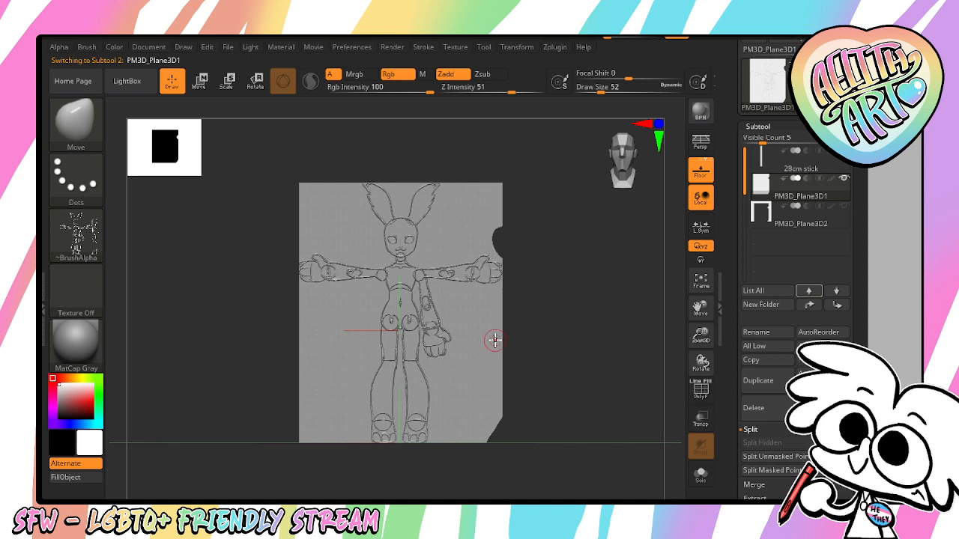
pyautogui.press('e')
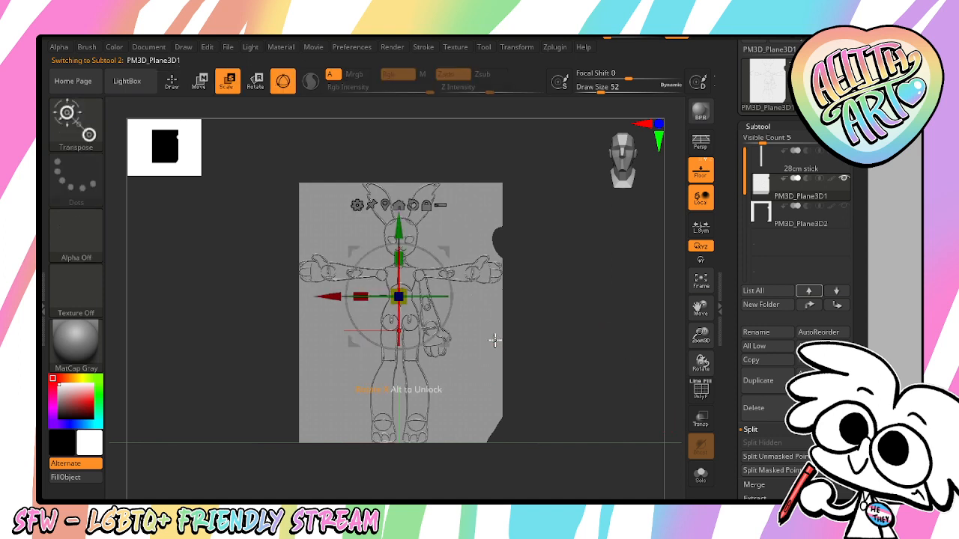
pyautogui.click(398, 203)
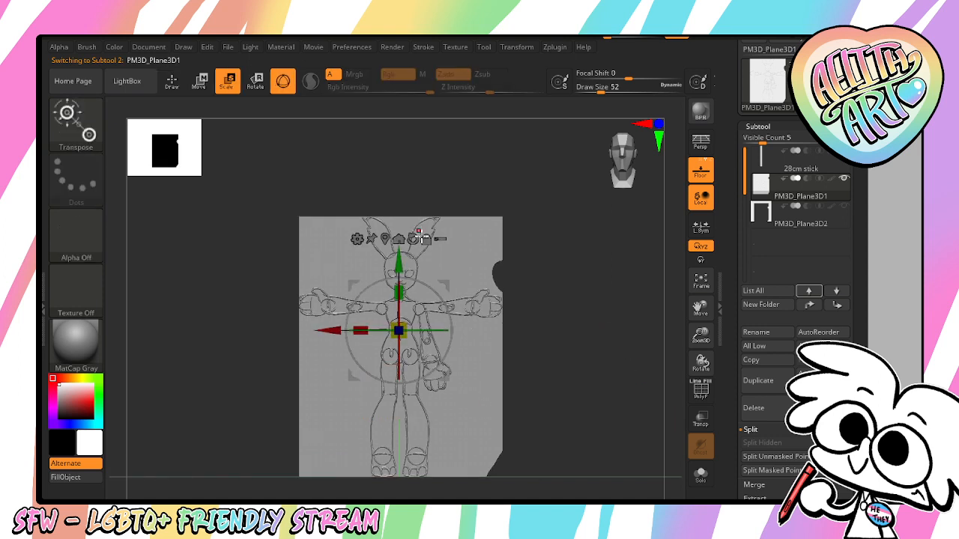
pyautogui.hotkey('ctrl', 'z')
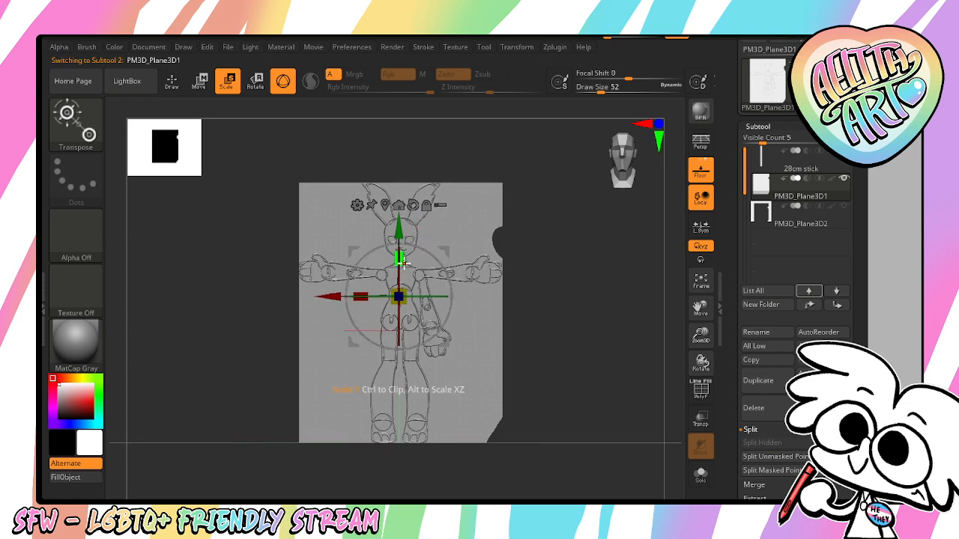
# Show the 28cm stick again and switch to the PM3D_Plane3D2 piece with the front-view plane hidden
pyautogui.click(844, 150)
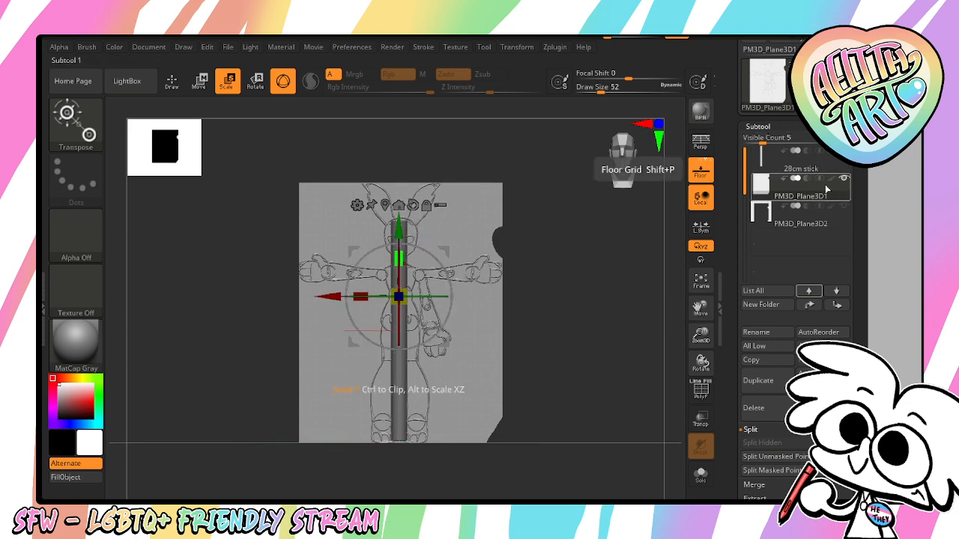
pyautogui.click(811, 222)
pyautogui.click(845, 180)
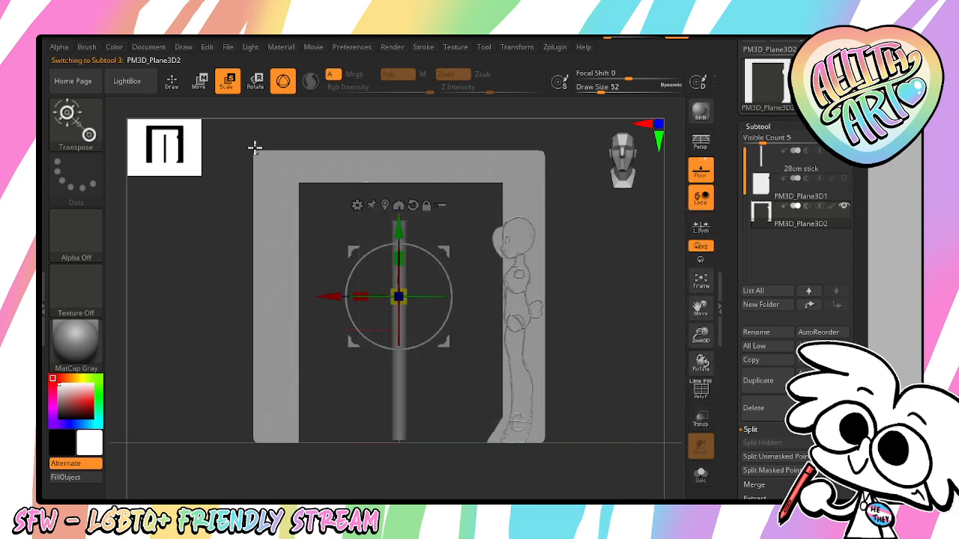
# Split the masked blank areas around the side-view figure off PM3D_Plane3D2 and delete the leftover PM3D_Plane3D3 subtool
pyautogui.moveTo(242, 141)
pyautogui.keyDown('ctrl'); pyautogui.mouseDown()
pyautogui.moveTo(610, 198)
pyautogui.moveTo(606, 217)
pyautogui.mouseUp(); pyautogui.keyUp('ctrl')
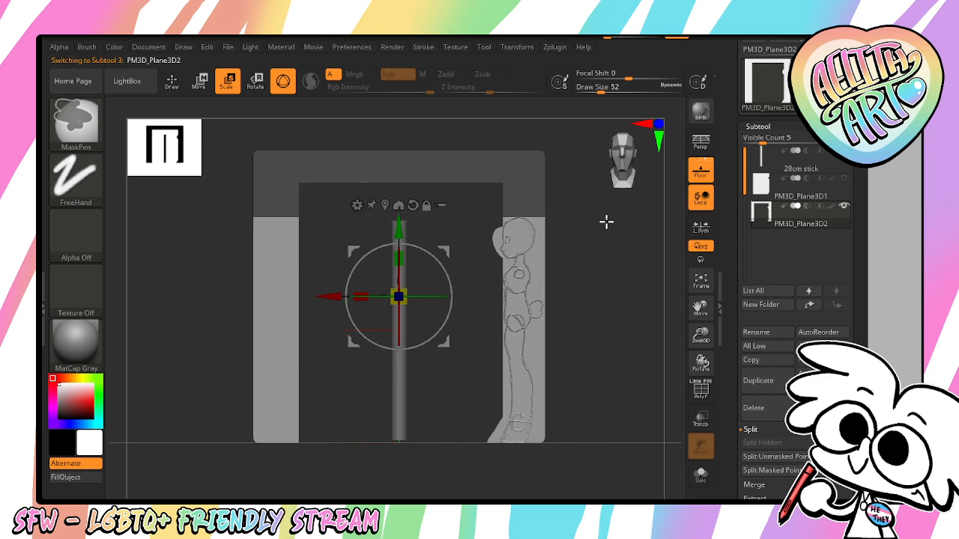
pyautogui.moveTo(222, 192)
pyautogui.keyDown('ctrl'); pyautogui.mouseDown()
pyautogui.moveTo(373, 479)
pyautogui.moveTo(496, 498)
pyautogui.mouseUp(); pyautogui.keyUp('ctrl')
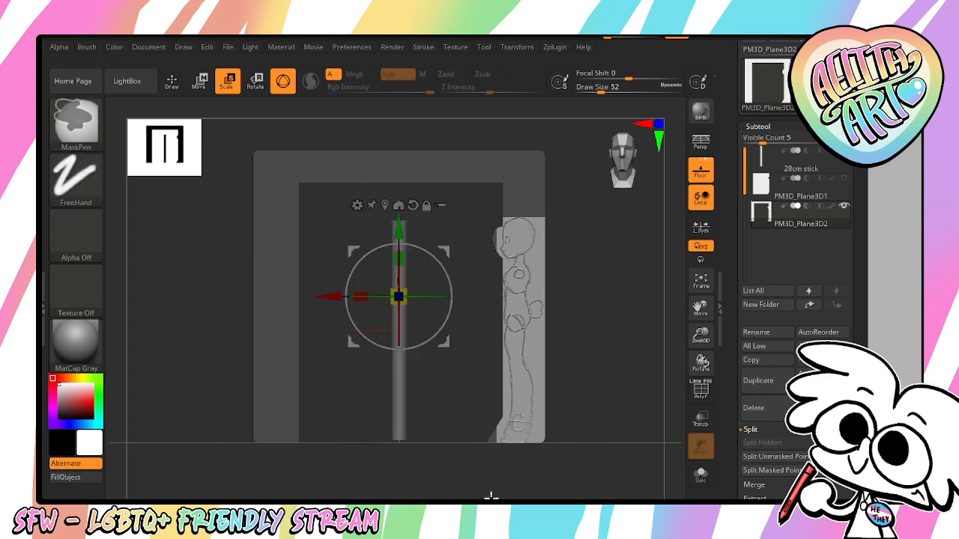
pyautogui.click(789, 471)
pyautogui.click(824, 247)
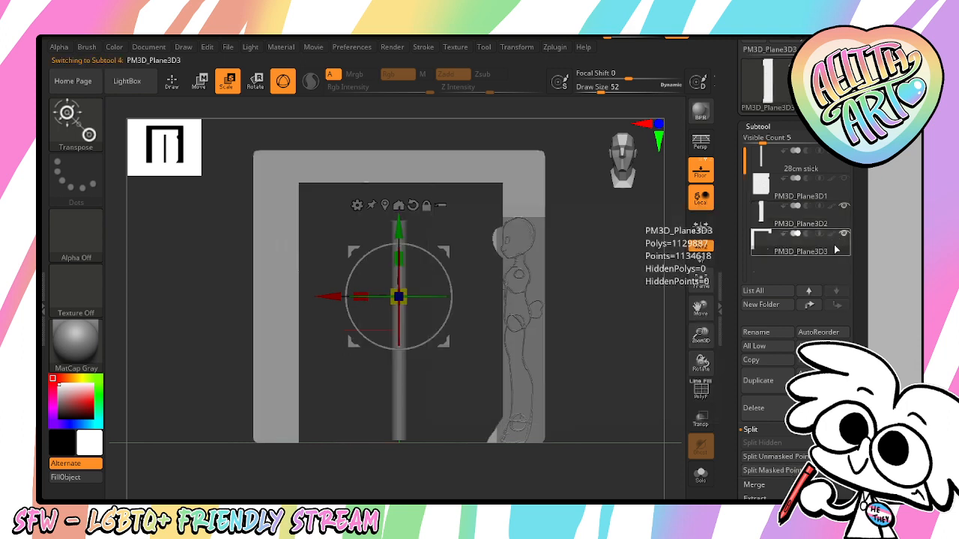
pyautogui.click(762, 409)
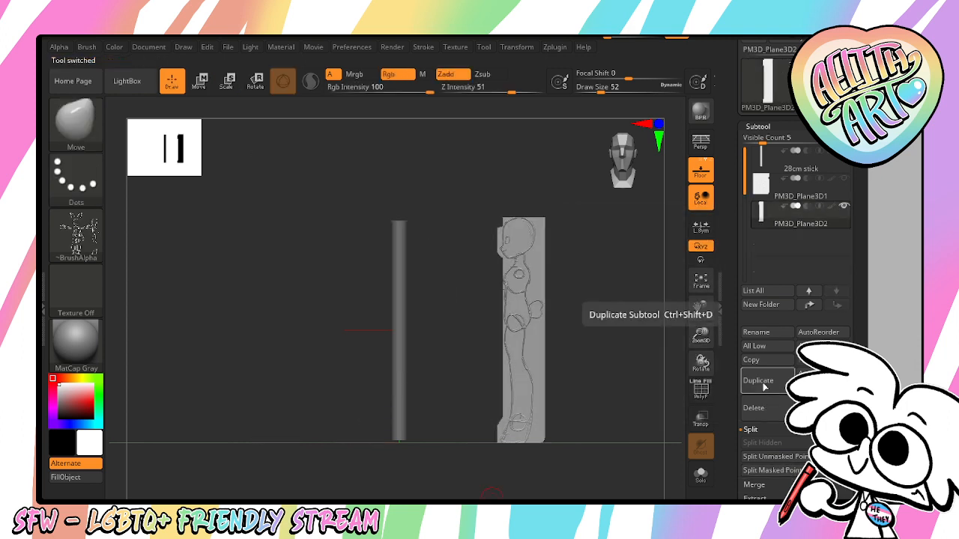
# Centre the gizmo on the side-view piece and move the piece horizontally onto the 28cm stick
pyautogui.press('e')
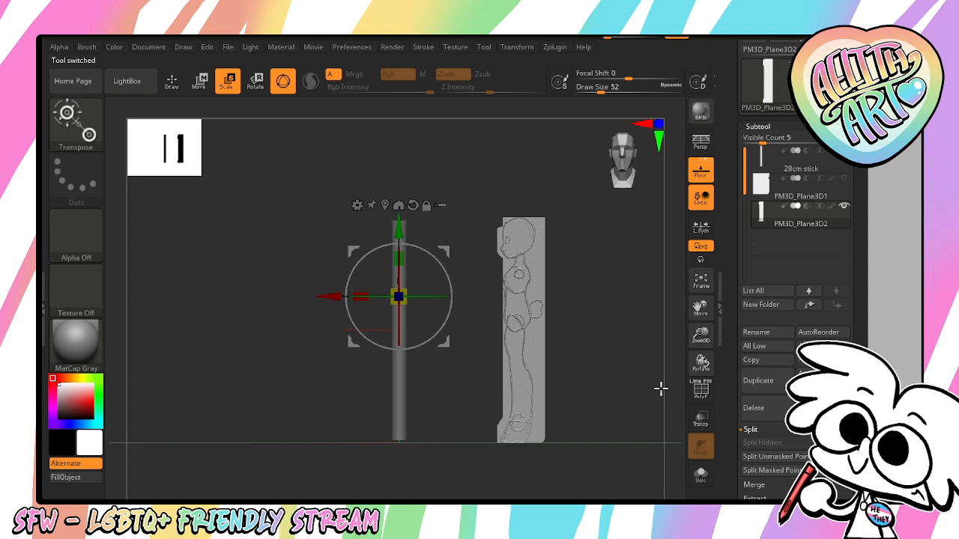
pyautogui.click(800, 192)
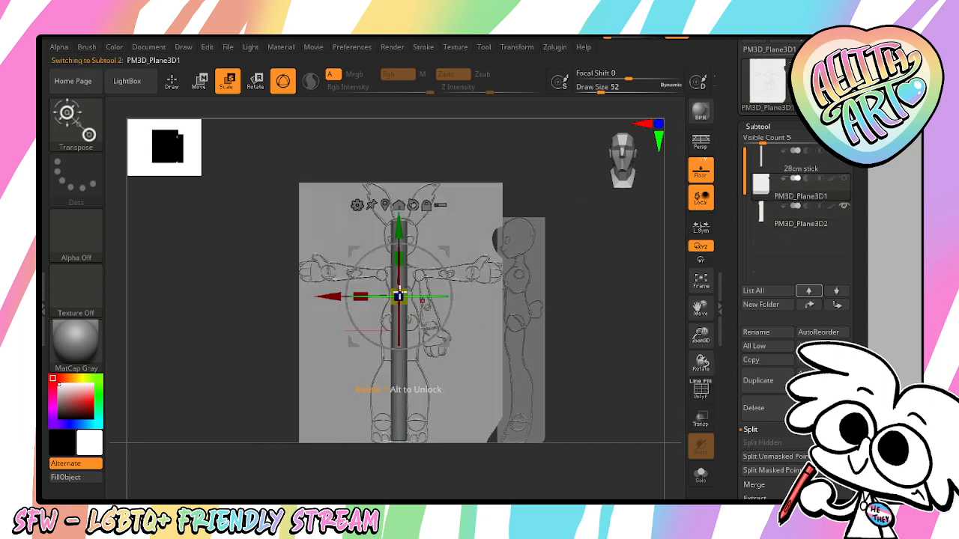
pyautogui.click(815, 225)
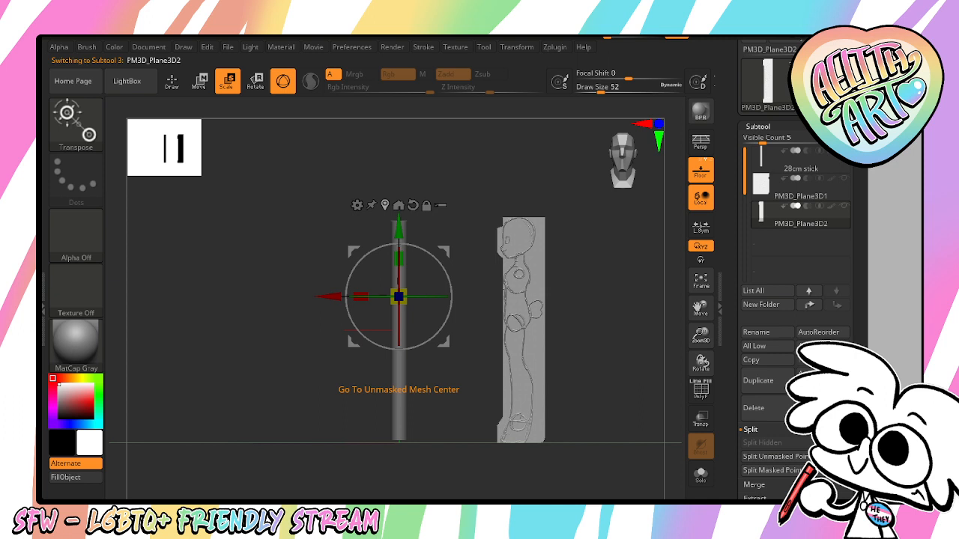
pyautogui.click(399, 204)
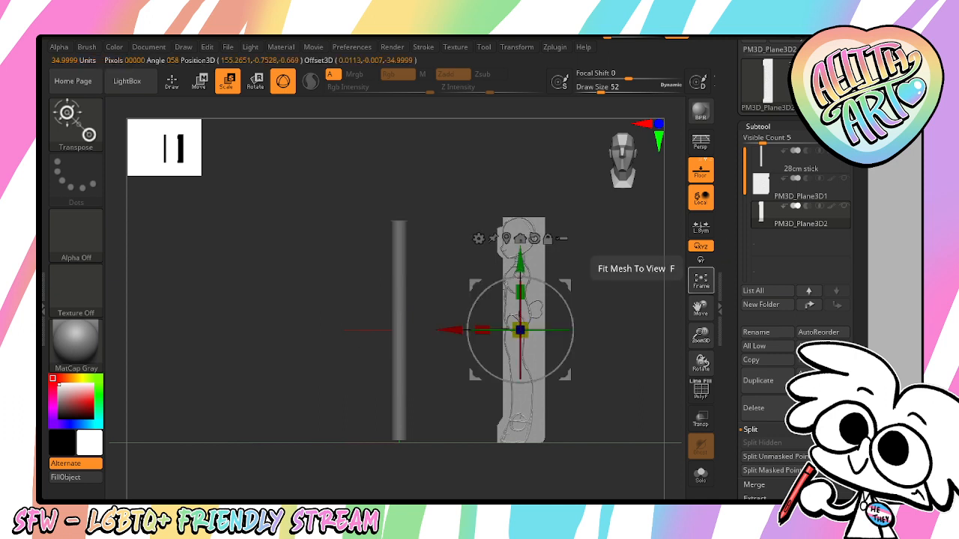
pyautogui.moveTo(453, 330); pyautogui.dragTo(332, 330)
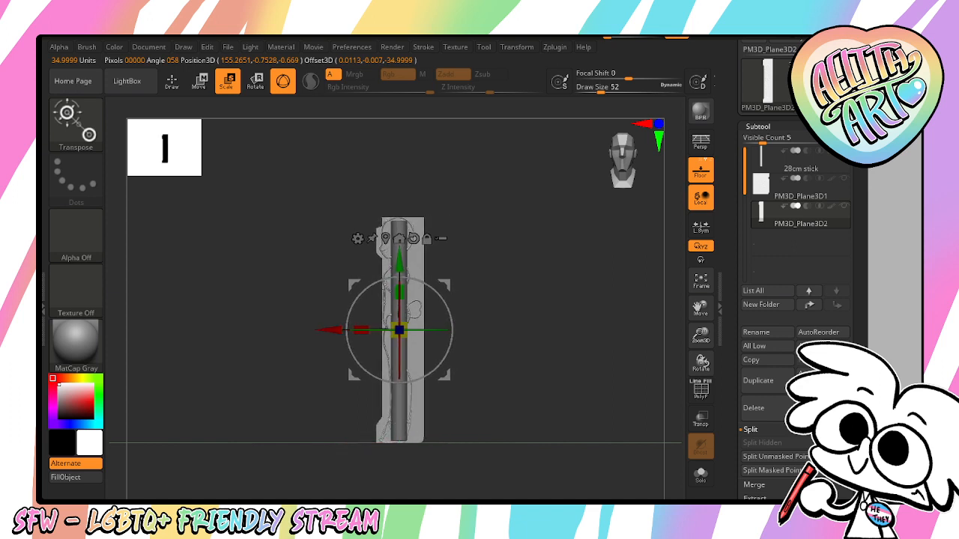
# Rotate the side-view piece about its vertical axis so the drawing faces the side view
pyautogui.moveTo(540, 337); pyautogui.dragTo(361, 330)
pyautogui.moveTo(487, 337)
pyautogui.mouseDown()
pyautogui.moveTo(543, 337)
pyautogui.moveTo(487, 337)
pyautogui.mouseUp()
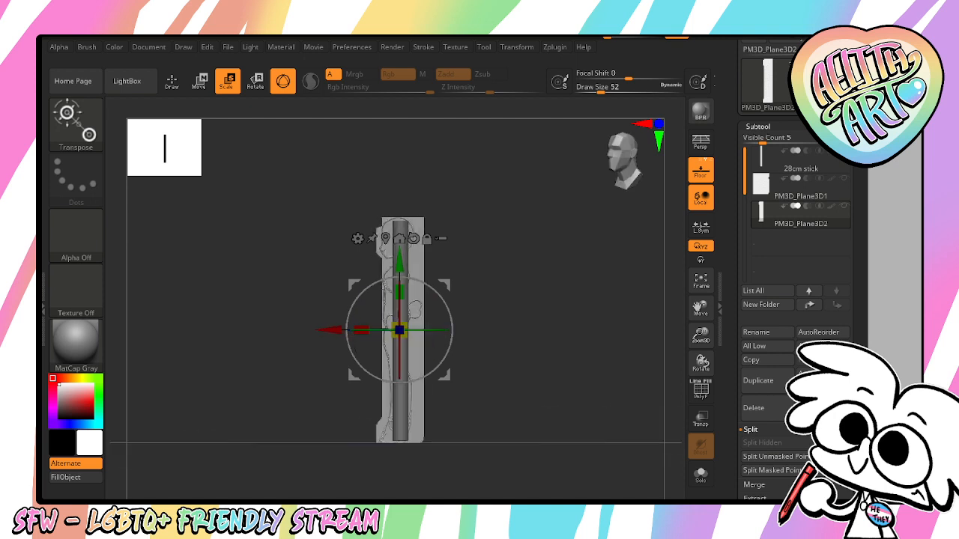
pyautogui.moveTo(699, 346)
pyautogui.mouseDown()
pyautogui.moveTo(691, 431)
pyautogui.moveTo(686, 345)
pyautogui.mouseUp()
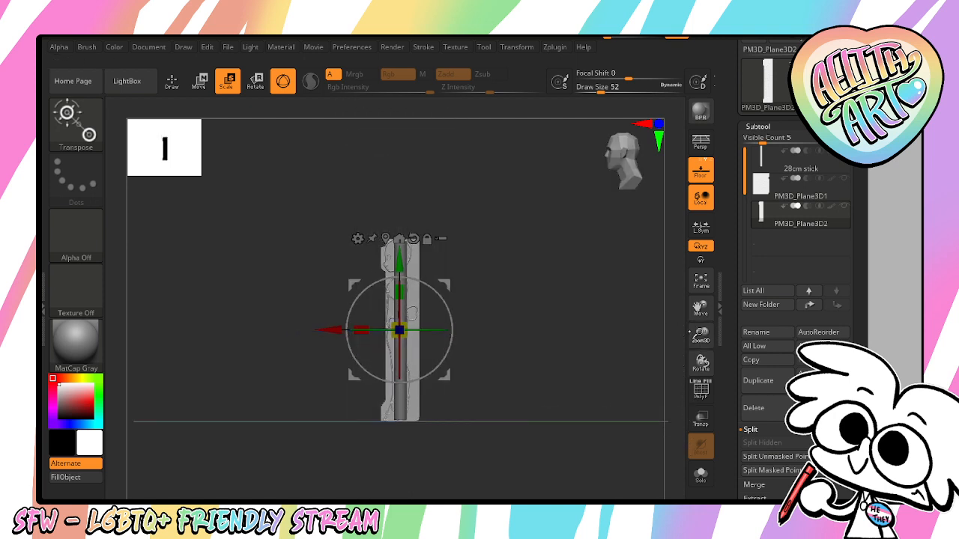
pyautogui.keyDown('shift'); pyautogui.moveTo(597, 344); pyautogui.dragTo(661, 362); pyautogui.keyUp('shift')
# Hide the 28cm stick and rename the front-view plane subtool to FRONT
pyautogui.click(779, 196)
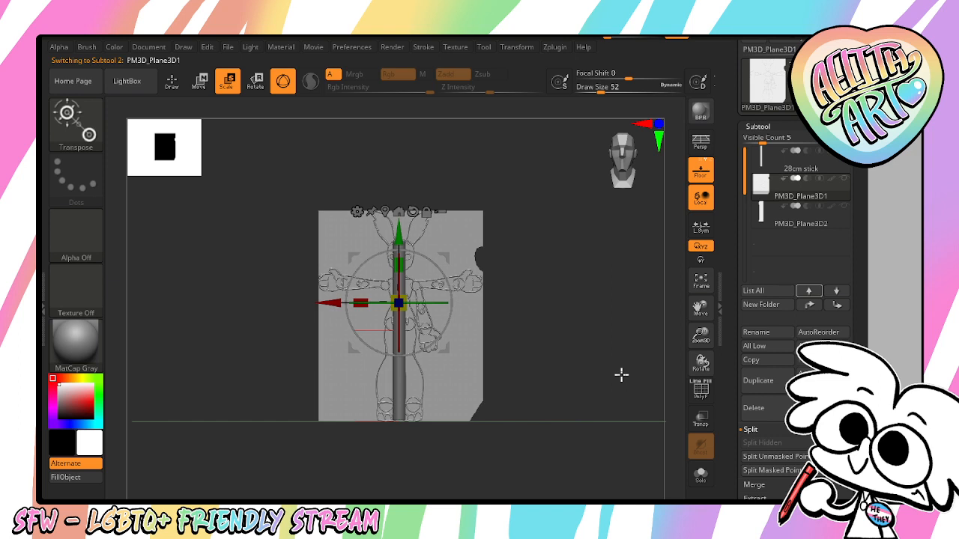
pyautogui.press('ctrl')
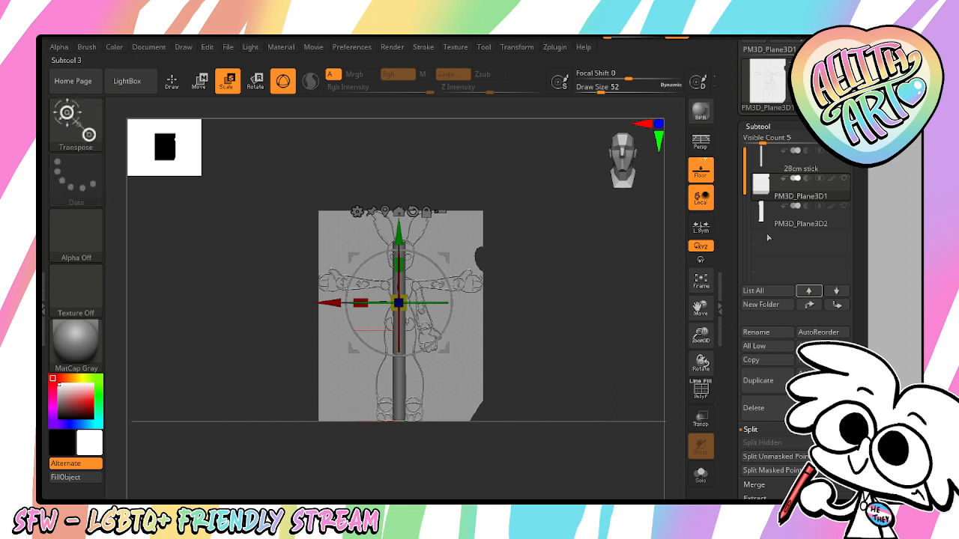
pyautogui.moveTo(854, 252); pyautogui.dragTo(855, 308)
pyautogui.click(828, 225)
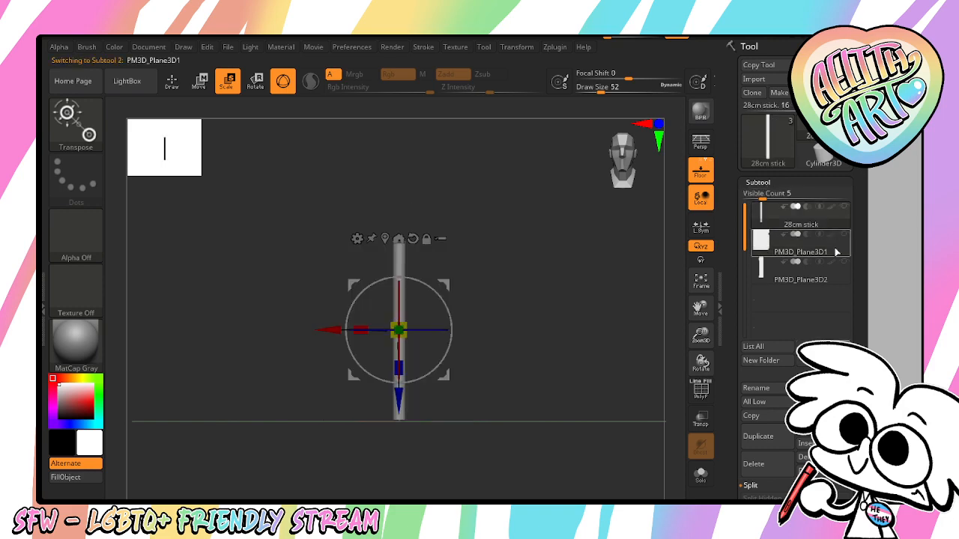
pyautogui.click(837, 252)
pyautogui.moveTo(702, 334)
pyautogui.mouseDown()
pyautogui.moveTo(694, 449)
pyautogui.moveTo(691, 408)
pyautogui.mouseUp()
pyautogui.moveTo(653, 383)
pyautogui.mouseDown()
pyautogui.moveTo(589, 402)
pyautogui.moveTo(552, 400)
pyautogui.moveTo(584, 387)
pyautogui.moveTo(642, 384)
pyautogui.mouseUp()
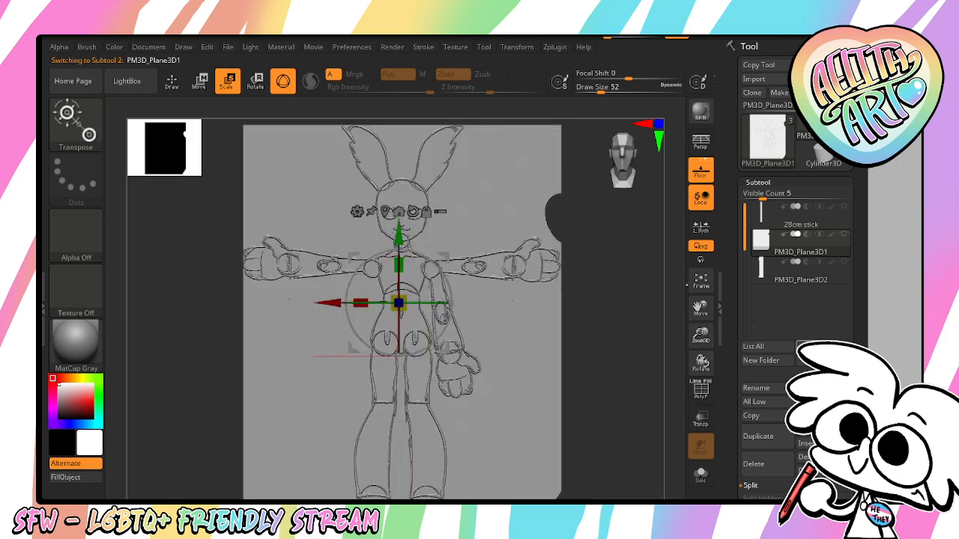
pyautogui.moveTo(702, 333)
pyautogui.mouseDown()
pyautogui.moveTo(701, 309)
pyautogui.moveTo(711, 301)
pyautogui.mouseUp()
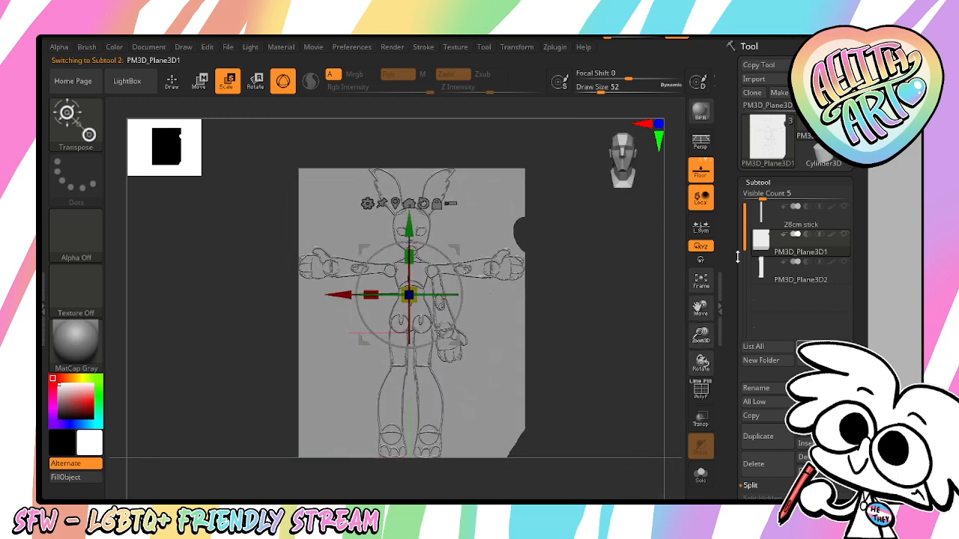
pyautogui.click(763, 387)
pyautogui.write('FRONT')
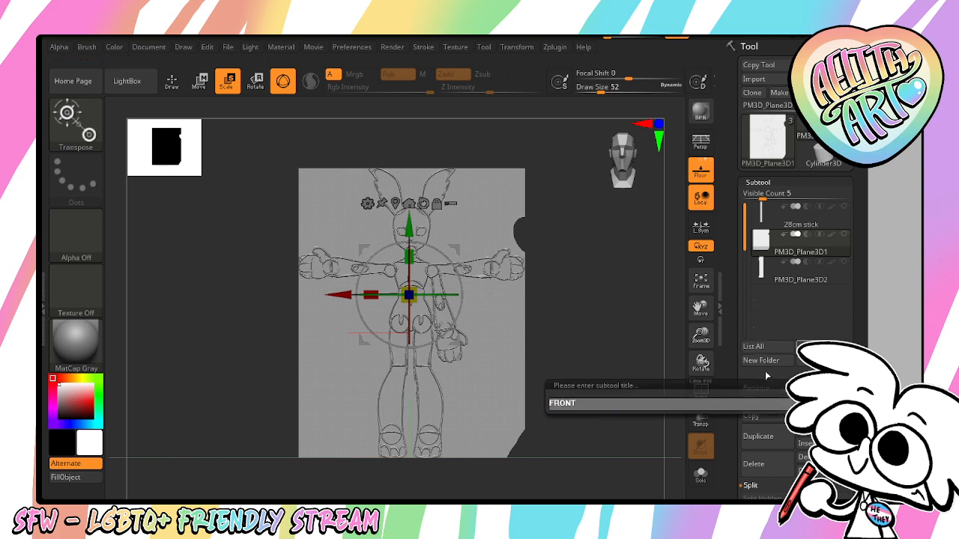
pyautogui.press('Return')
pyautogui.press('Down')
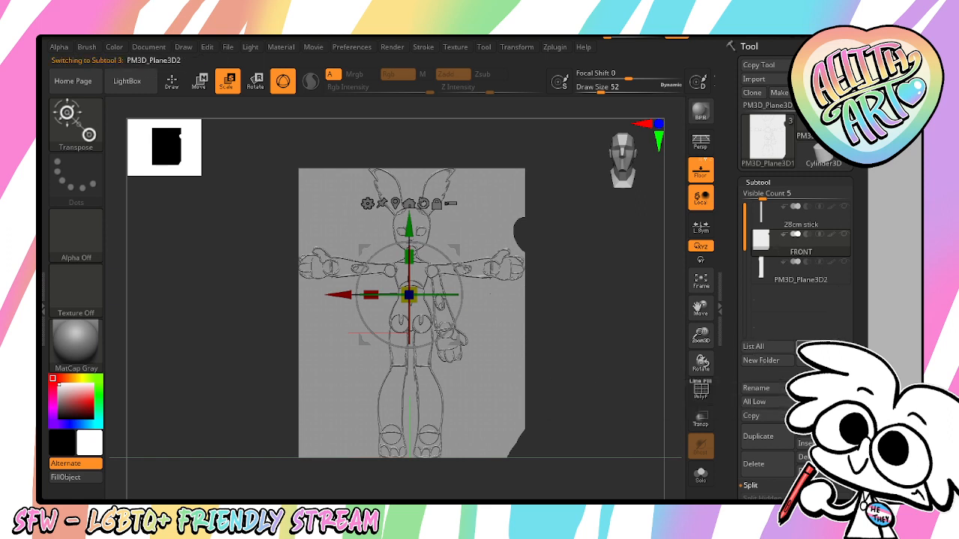
# Rename the side-view plane subtool to RIGHT and the 28cm stick subtool to STICK
pyautogui.click(762, 381)
pyautogui.write('RIGHT')
pyautogui.press('Return')
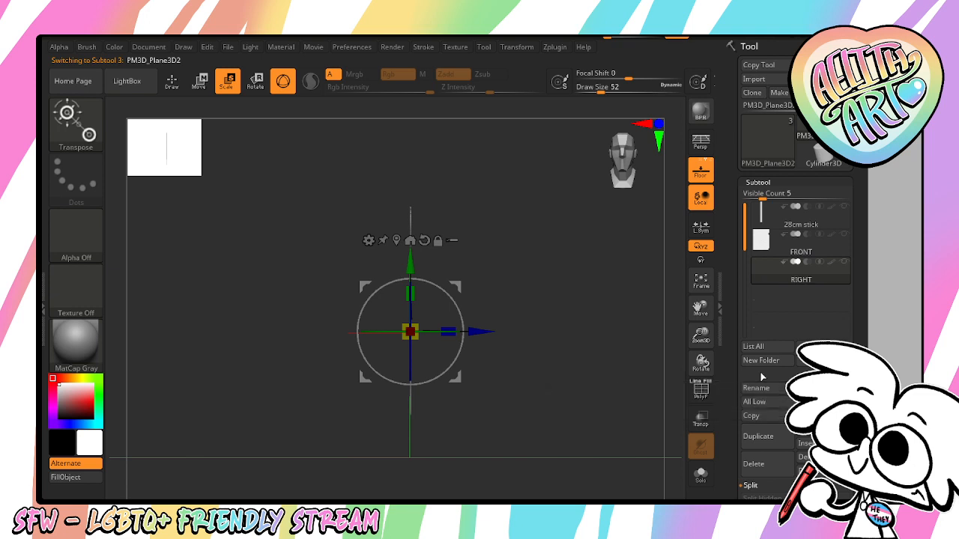
pyautogui.press('Up')
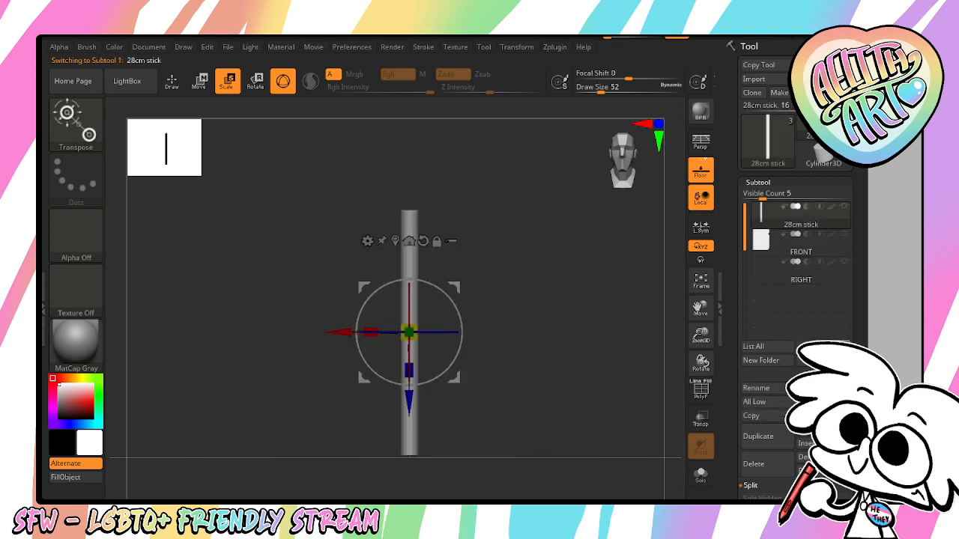
pyautogui.click(767, 389)
pyautogui.write('STICK')
pyautogui.press('Return')
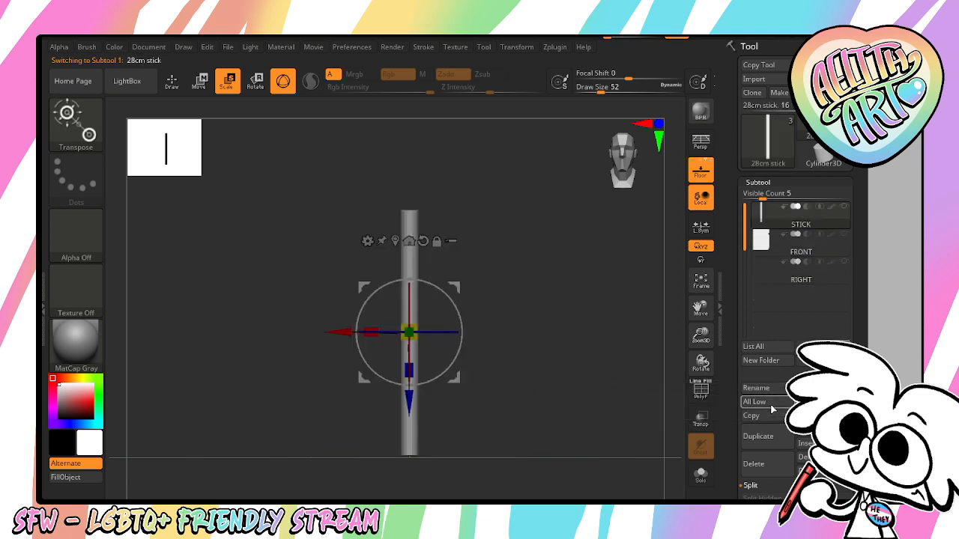
# Hide the STICK subtool and append a Sphere3D subtool with the FRONT plane active
pyautogui.click(838, 253)
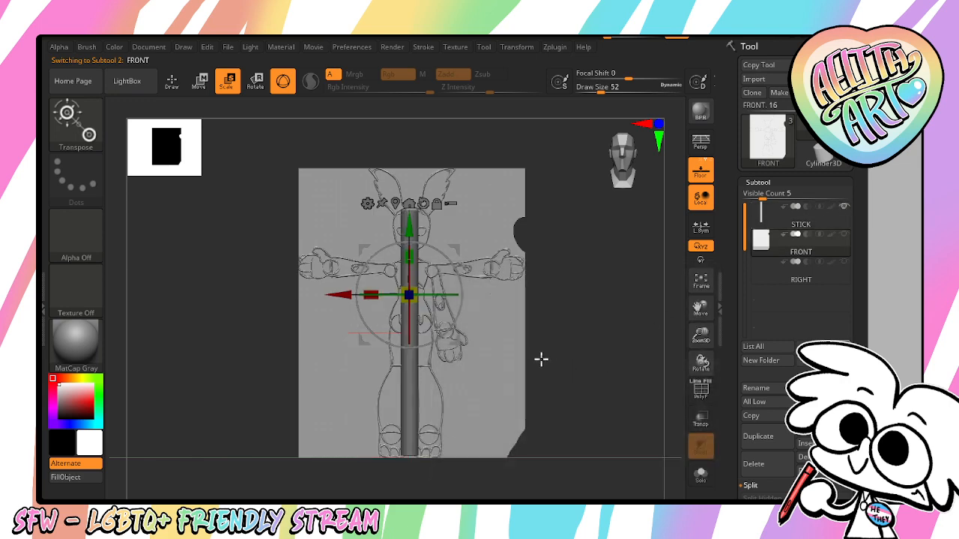
pyautogui.click(844, 207)
pyautogui.moveTo(701, 333); pyautogui.dragTo(699, 307)
pyautogui.moveTo(700, 360); pyautogui.dragTo(710, 264)
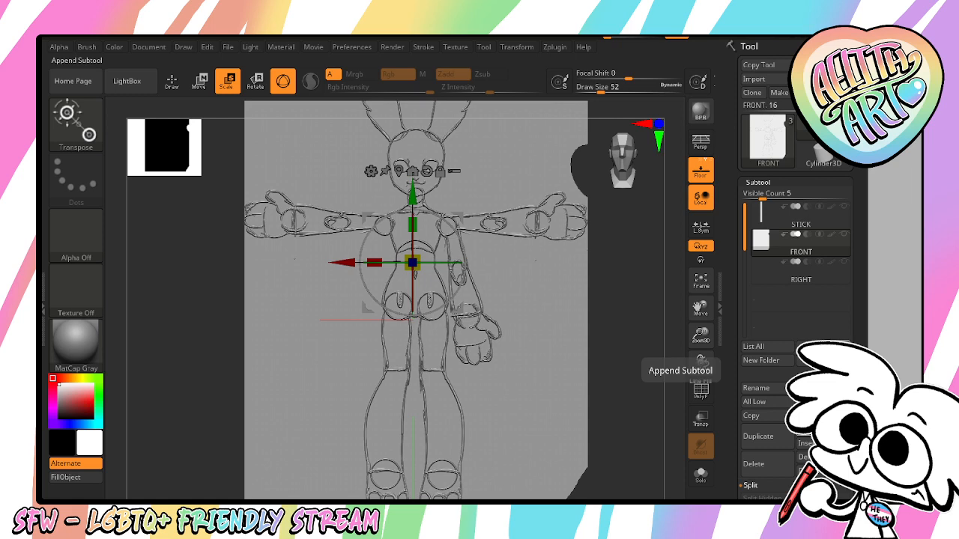
pyautogui.click(782, 444)
pyautogui.click(479, 455)
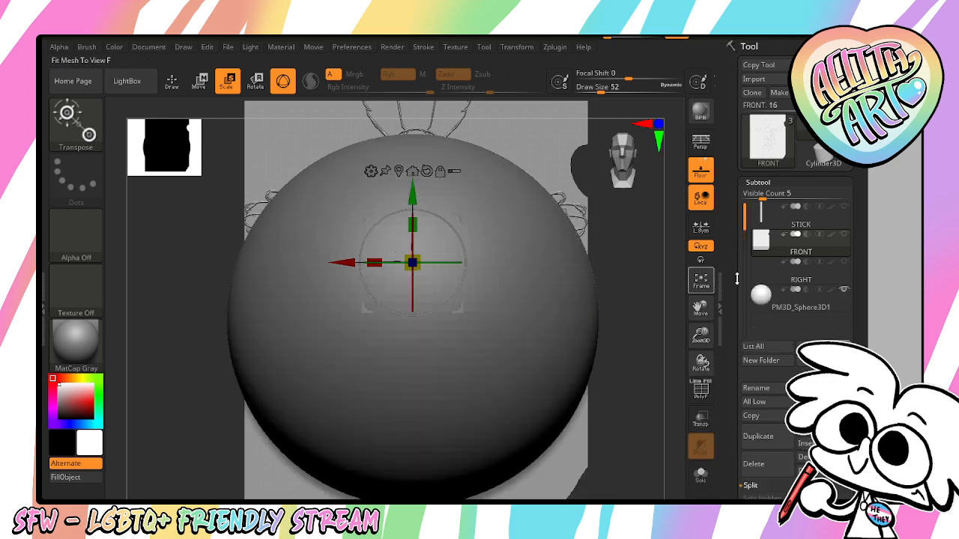
# Select the PM3D_Sphere3D1 subtool and change the material to PolySkin
pyautogui.click(800, 298)
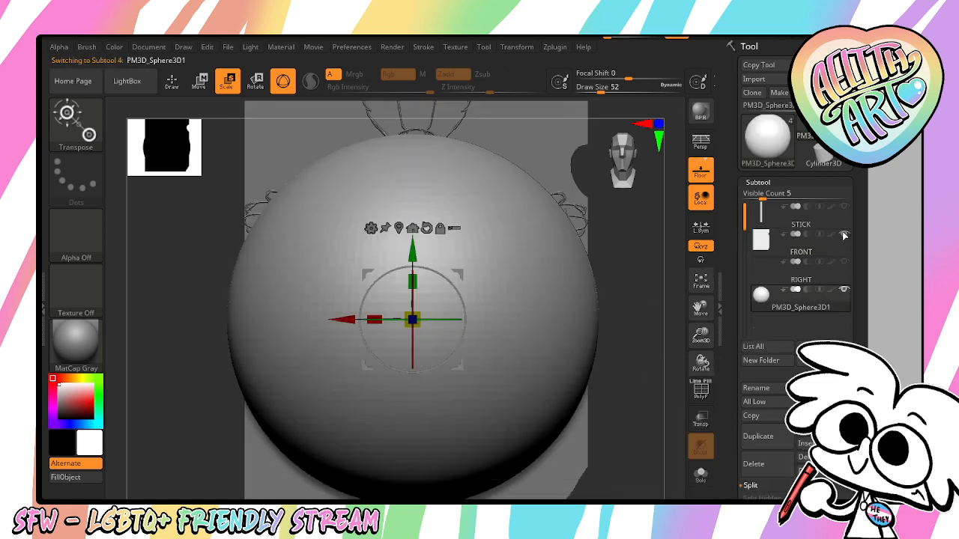
pyautogui.moveTo(837, 238)
pyautogui.click(75, 343)
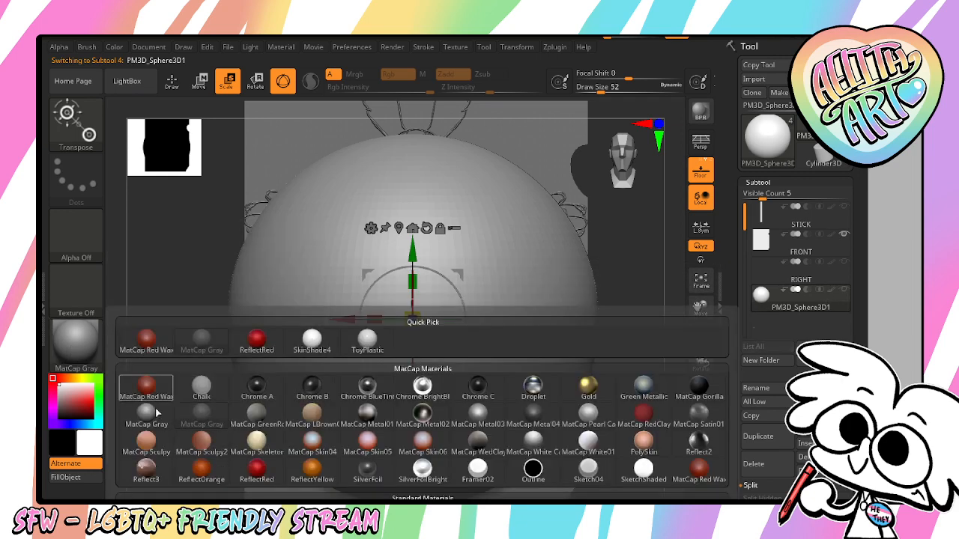
pyautogui.click(639, 442)
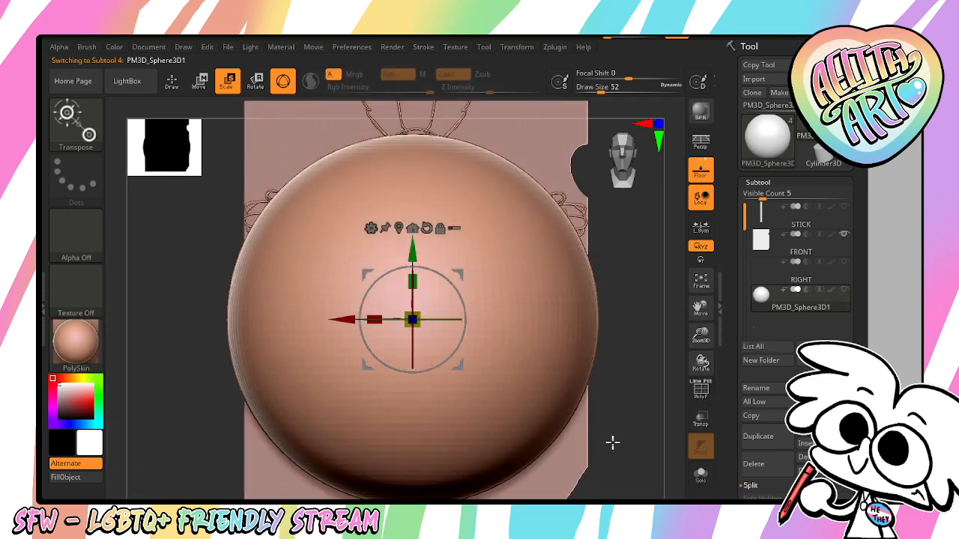
# Scale the sphere down uniformly and move it up onto the rabbit's head in the front drawing
pyautogui.moveTo(627, 409); pyautogui.dragTo(628, 412)
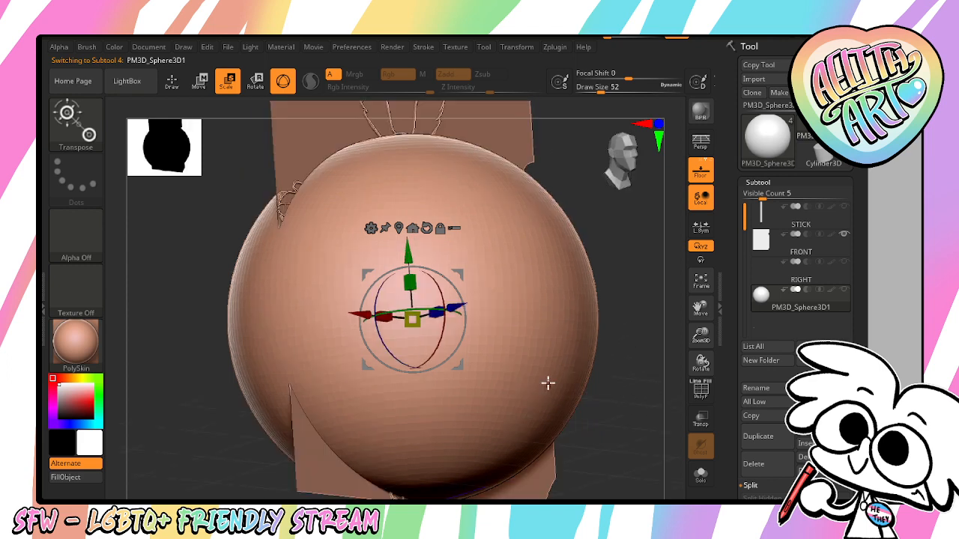
pyautogui.moveTo(637, 329); pyautogui.dragTo(606, 351)
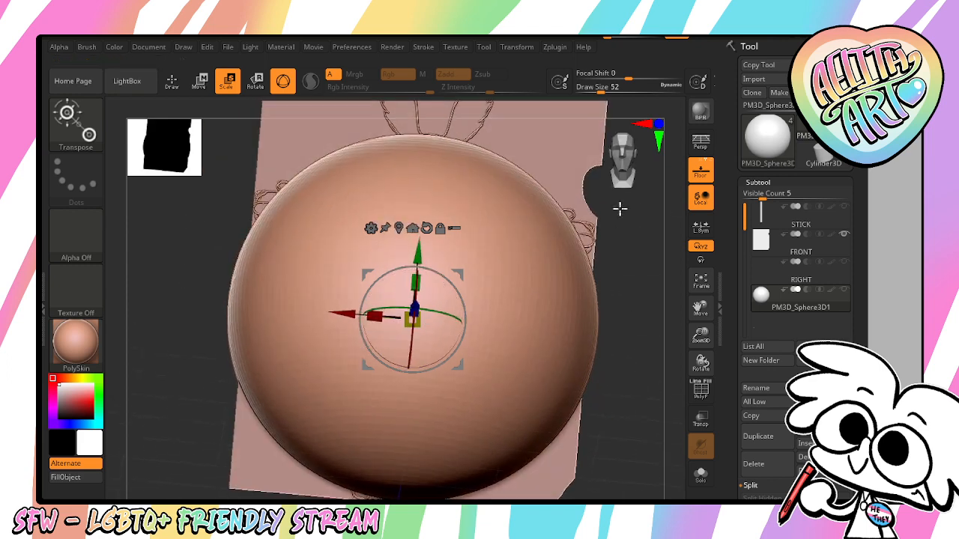
pyautogui.click(645, 122)
pyautogui.click(660, 137)
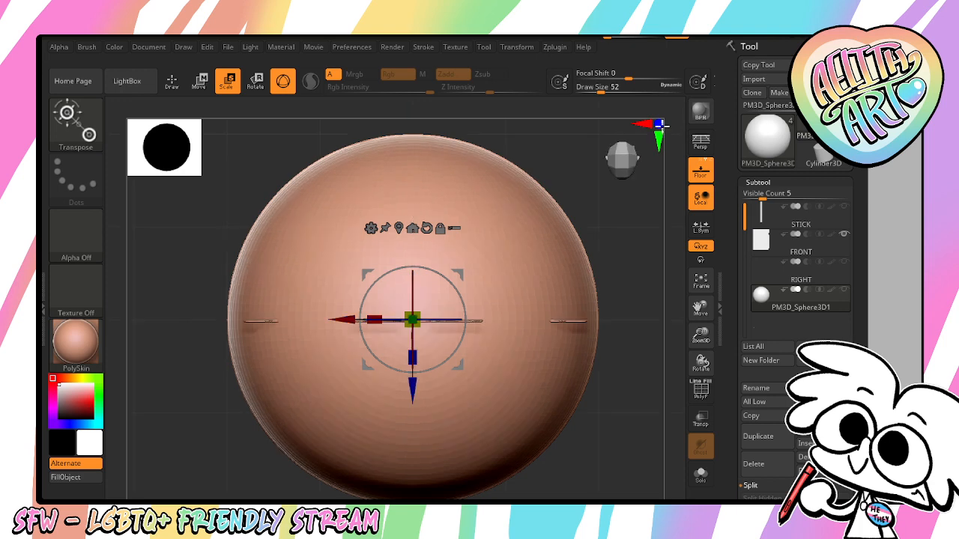
pyautogui.click(658, 124)
pyautogui.moveTo(626, 328); pyautogui.dragTo(541, 360)
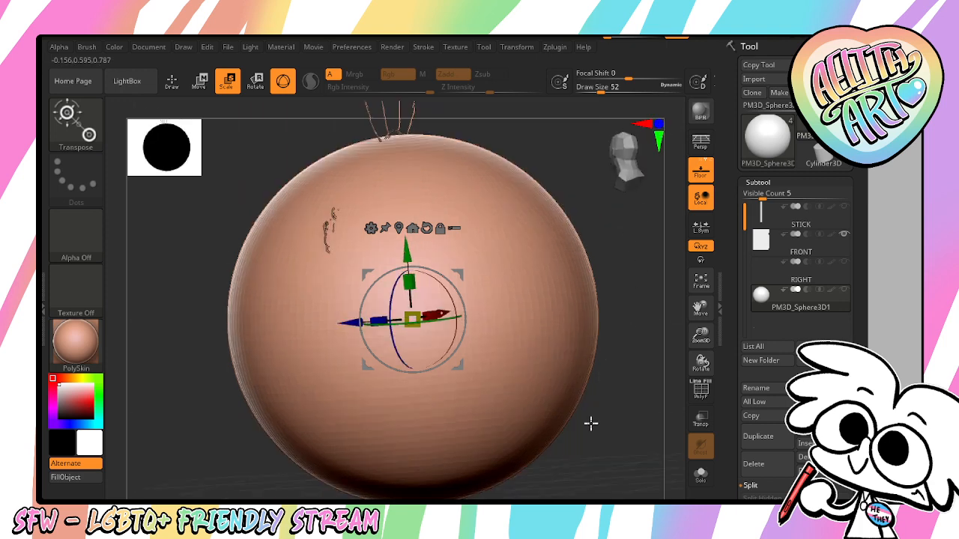
pyautogui.moveTo(591, 423); pyautogui.dragTo(657, 388)
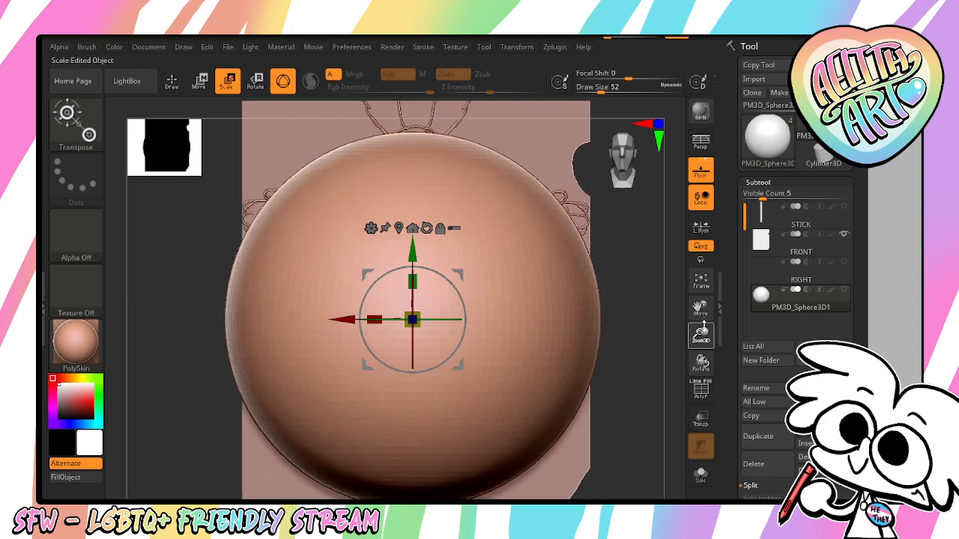
pyautogui.moveTo(703, 330); pyautogui.dragTo(703, 327)
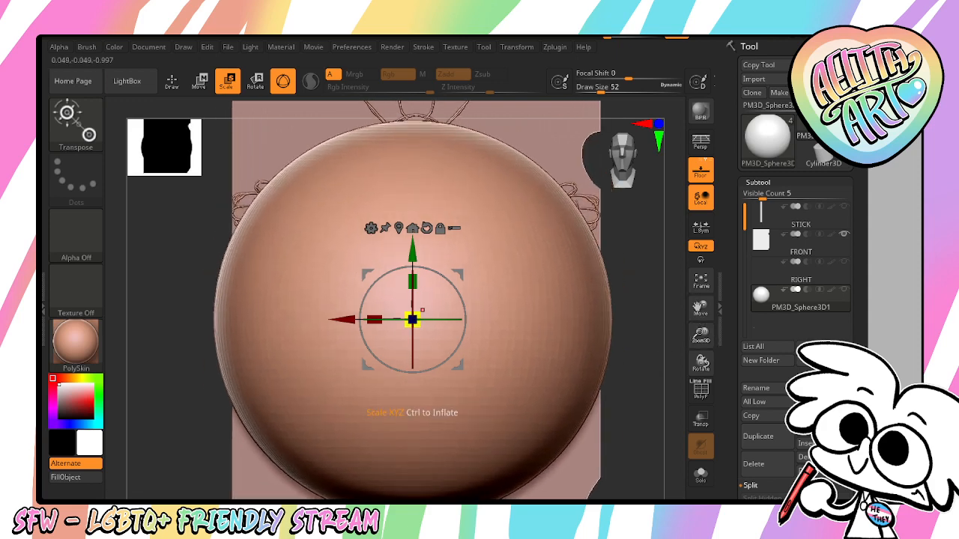
pyautogui.moveTo(422, 309)
pyautogui.mouseDown()
pyautogui.moveTo(417, 264)
pyautogui.moveTo(417, 280)
pyautogui.mouseUp()
pyautogui.moveTo(412, 247); pyautogui.dragTo(412, 199)
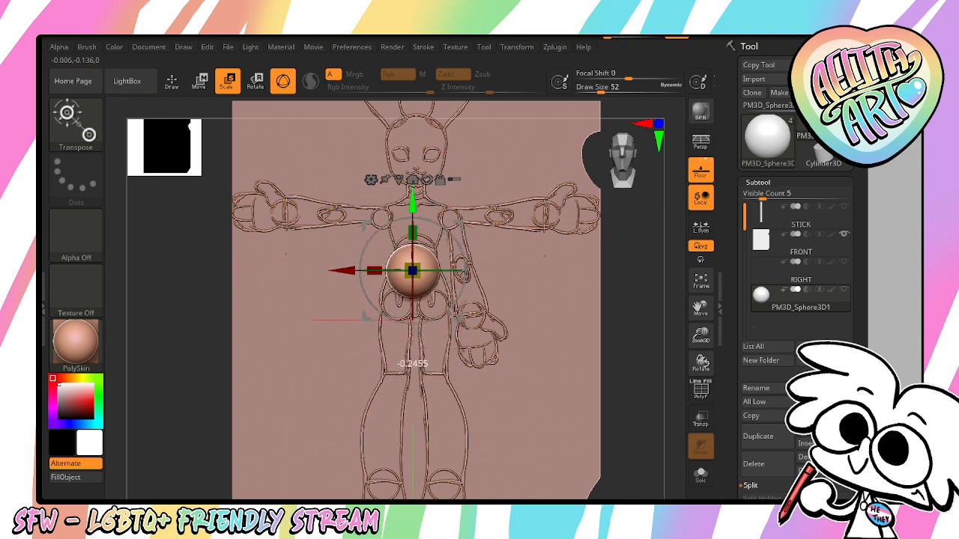
pyautogui.moveTo(412, 271); pyautogui.dragTo(410, 150)
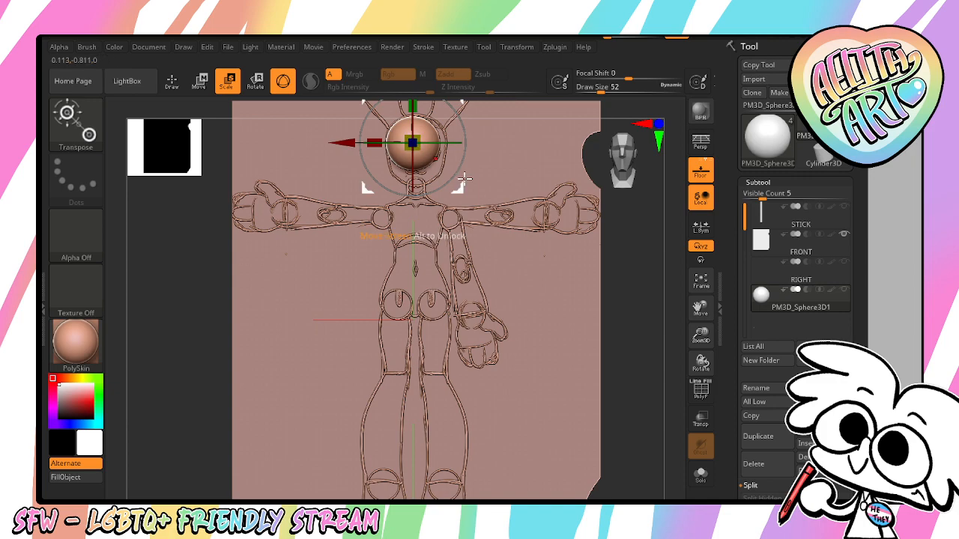
# Select the FRONT plane and shift it slightly along X to centre the figure on the vertical axis
pyautogui.moveTo(701, 335); pyautogui.dragTo(710, 158)
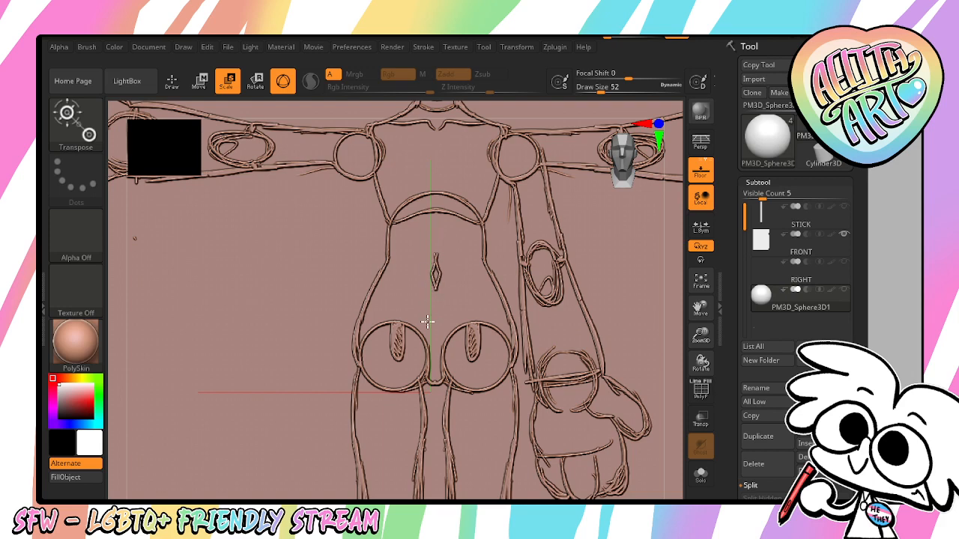
pyautogui.click(803, 253)
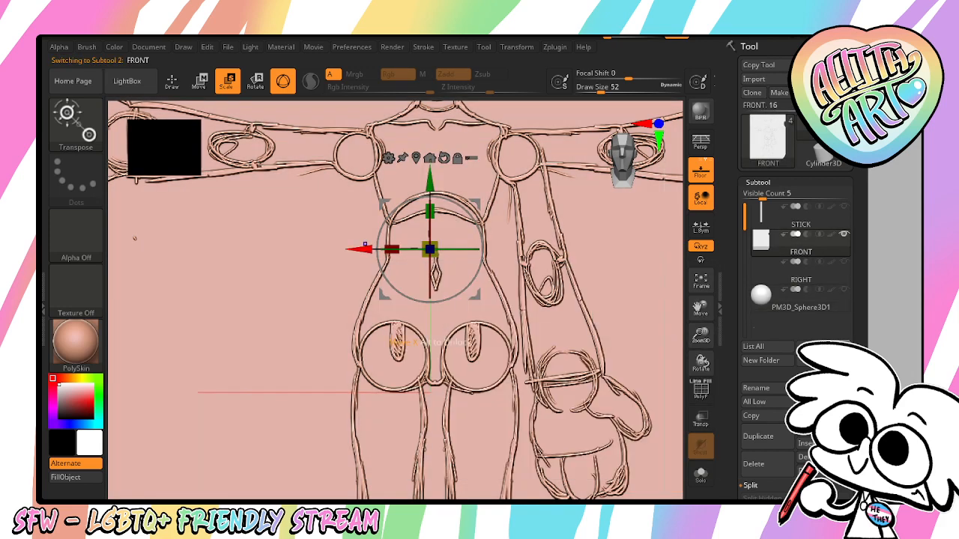
pyautogui.moveTo(365, 245); pyautogui.dragTo(360, 245)
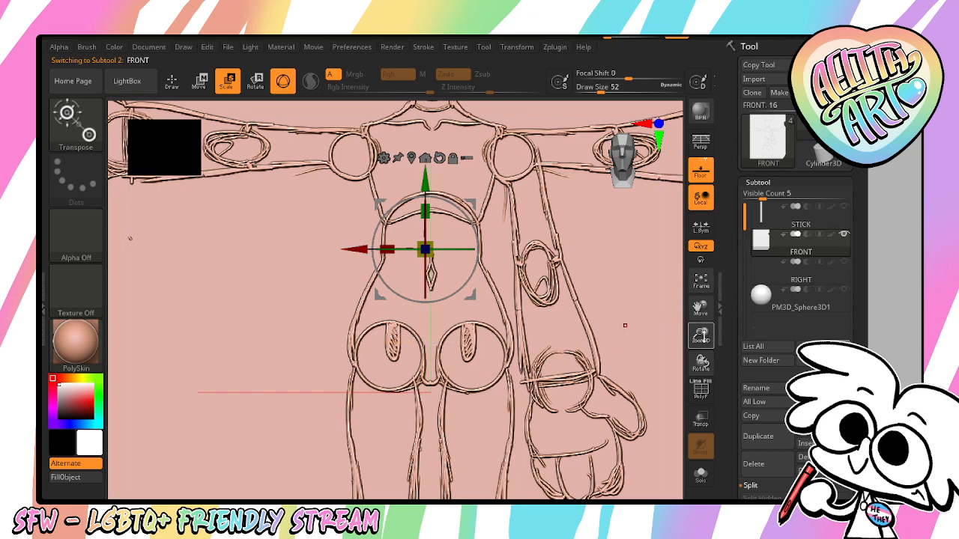
# Try to nudge the head sphere along X over the drawn head, and undo the move
pyautogui.moveTo(704, 336); pyautogui.dragTo(713, 275)
pyautogui.click(814, 309)
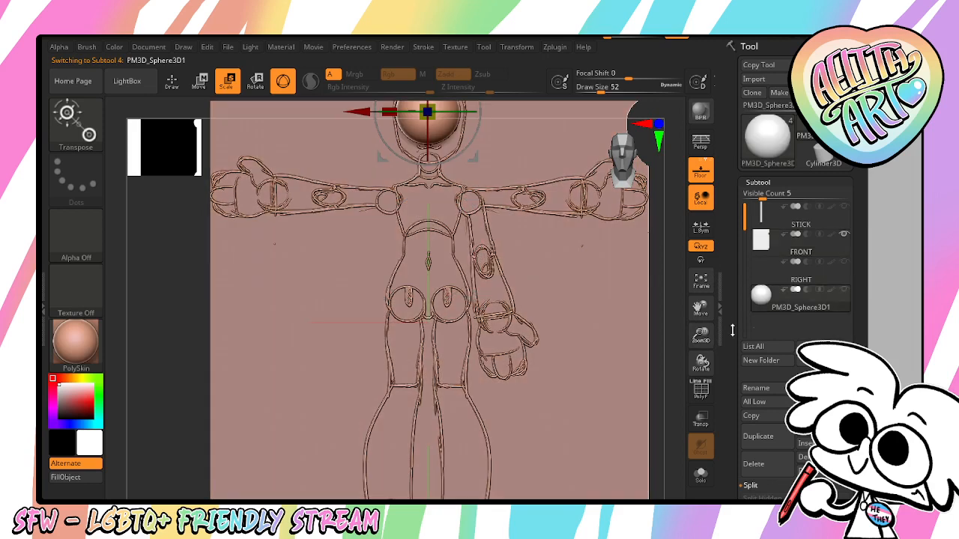
pyautogui.moveTo(702, 310); pyautogui.dragTo(696, 364)
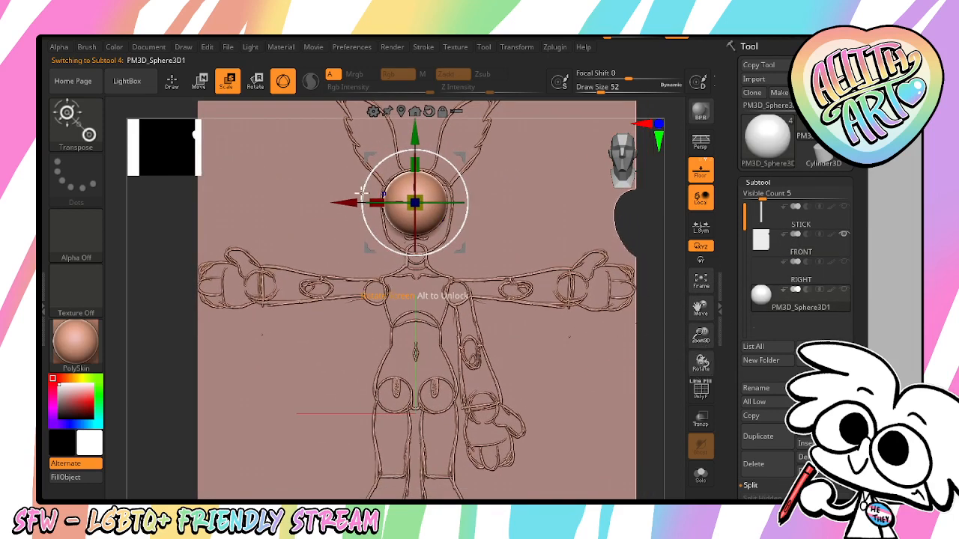
pyautogui.moveTo(347, 204); pyautogui.dragTo(351, 204)
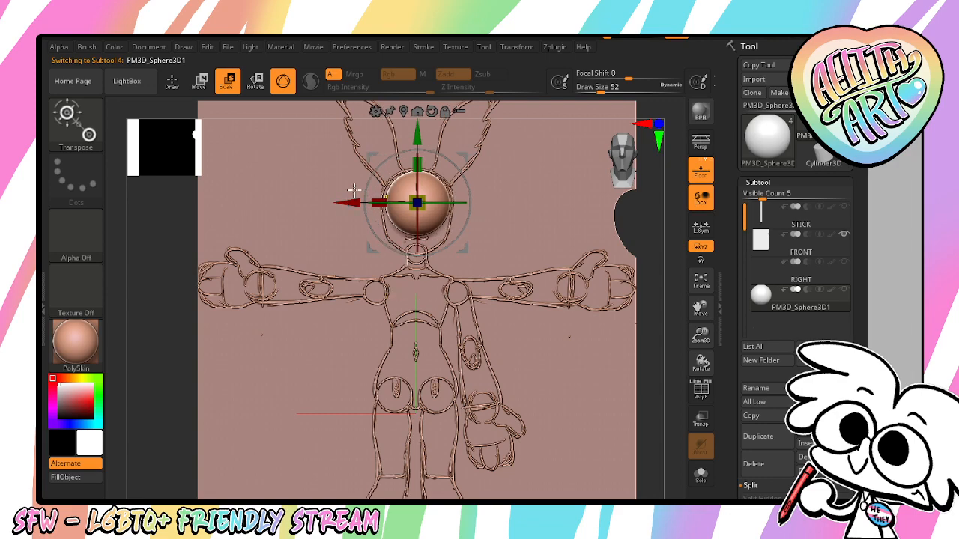
pyautogui.hotkey('ctrl', 'z')
# Show the head sphere and nudge the FRONT plane along X to line the drawn head up with it
pyautogui.moveTo(680, 431); pyautogui.dragTo(683, 372)
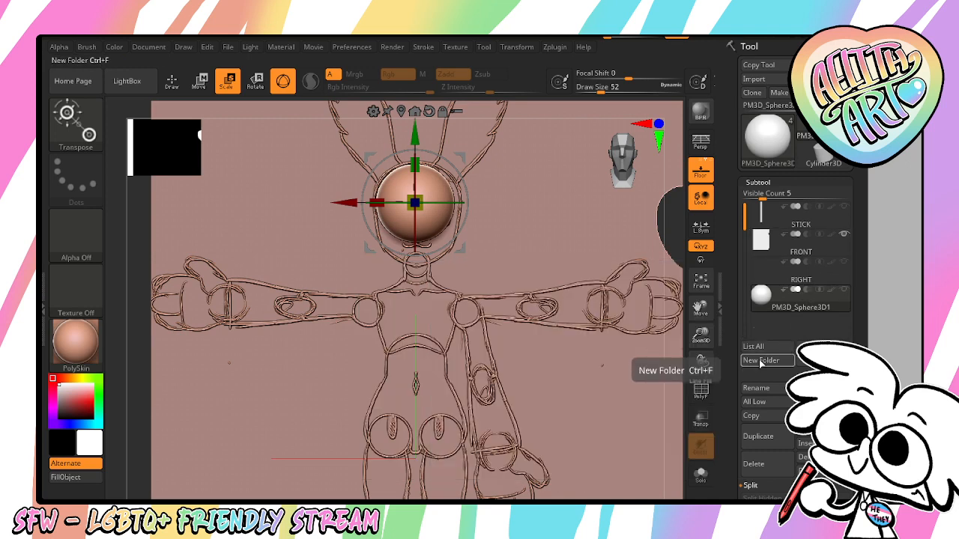
pyautogui.click(794, 248)
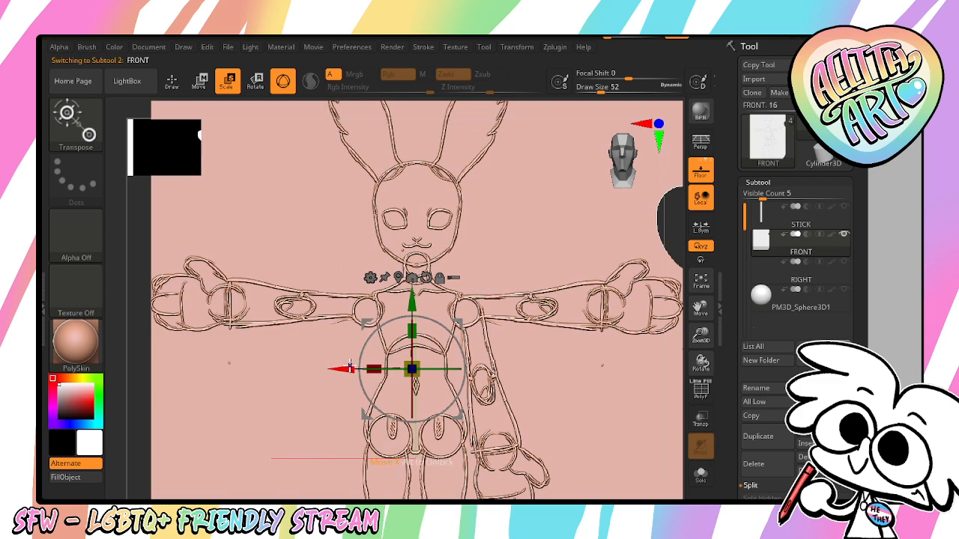
pyautogui.moveTo(350, 367); pyautogui.dragTo(342, 366)
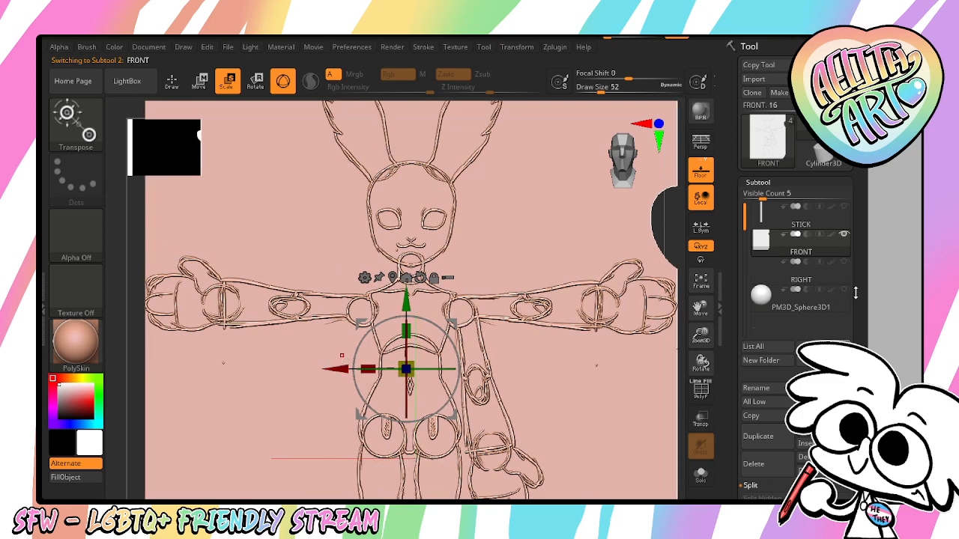
pyautogui.click(844, 290)
pyautogui.hotkey('ctrl', 'z')
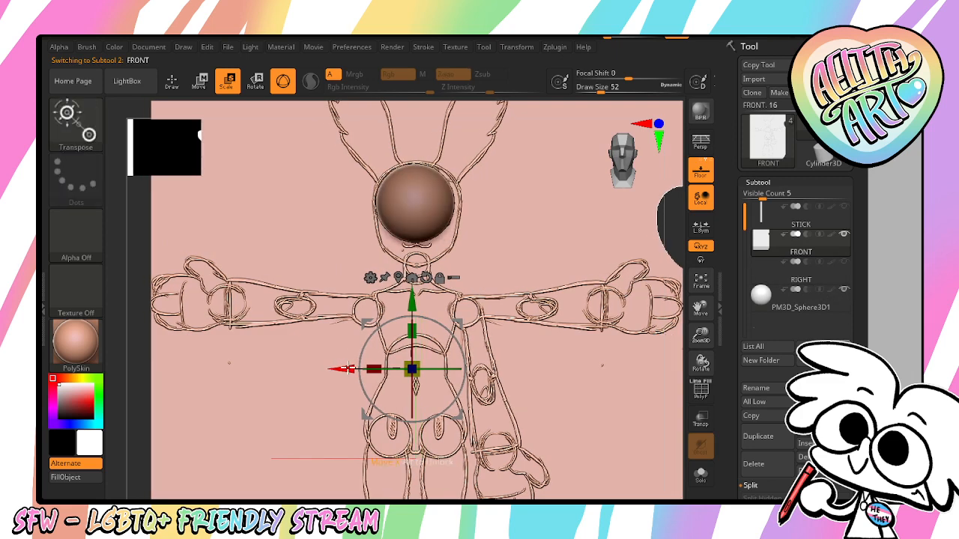
pyautogui.moveTo(348, 369); pyautogui.dragTo(347, 380)
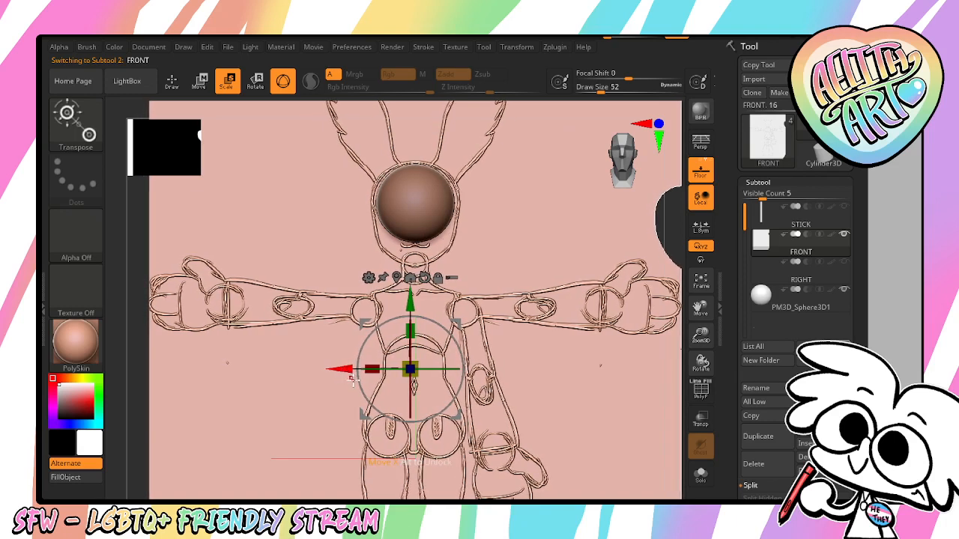
# Enlarge the head sphere to the width of the drawn head, and fit a smaller duplicate to the neck circle
pyautogui.keyDown('alt'); pyautogui.click(421, 196); pyautogui.keyUp('alt')
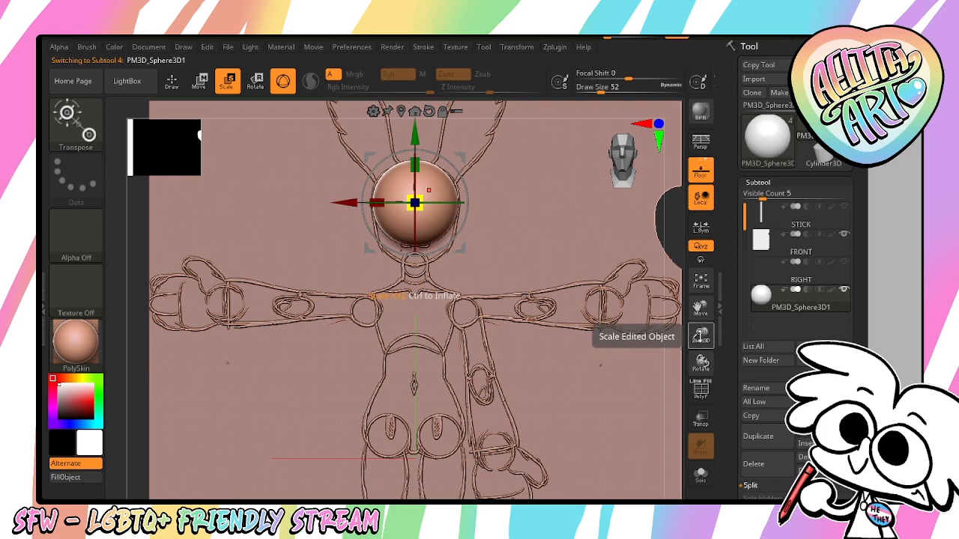
pyautogui.moveTo(690, 337); pyautogui.dragTo(691, 322)
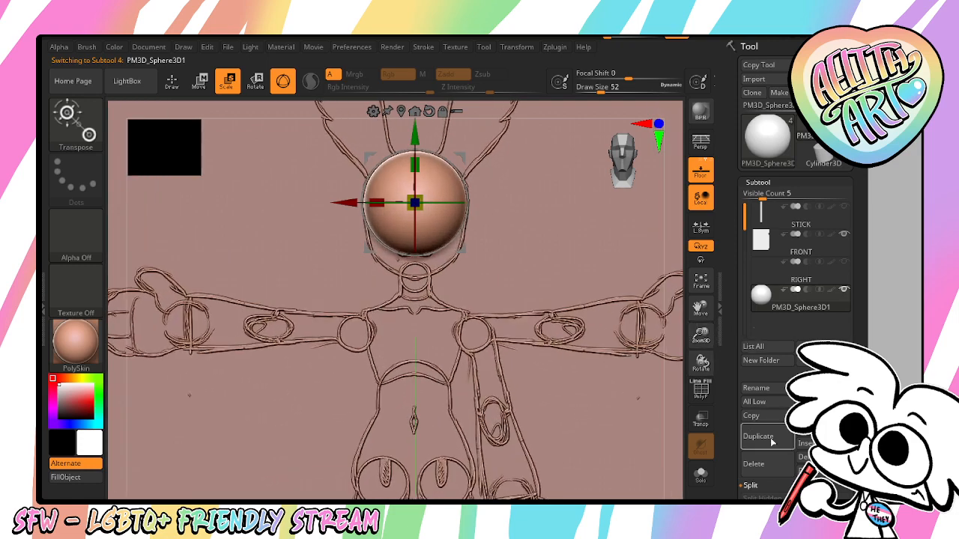
pyautogui.click(756, 436)
pyautogui.moveTo(417, 201); pyautogui.dragTo(401, 299)
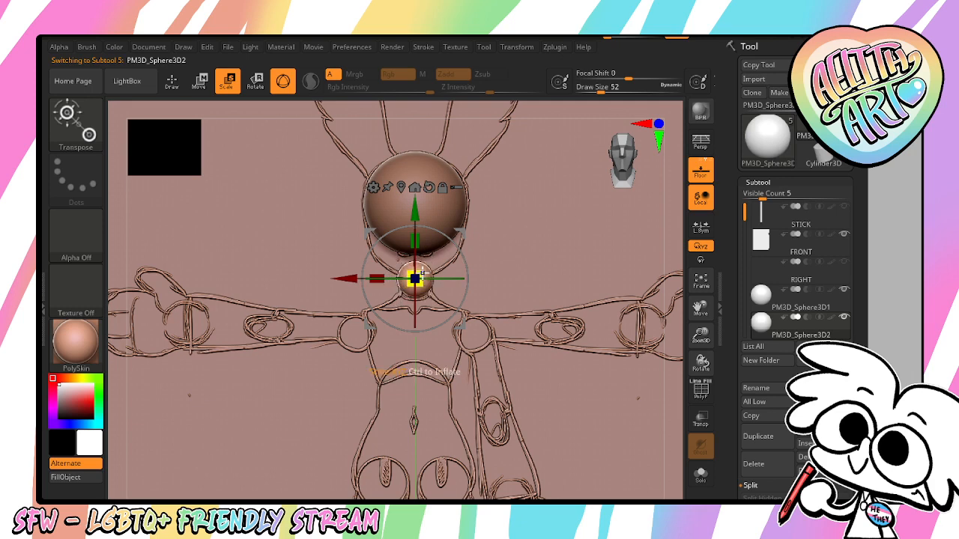
pyautogui.moveTo(423, 274); pyautogui.dragTo(415, 278)
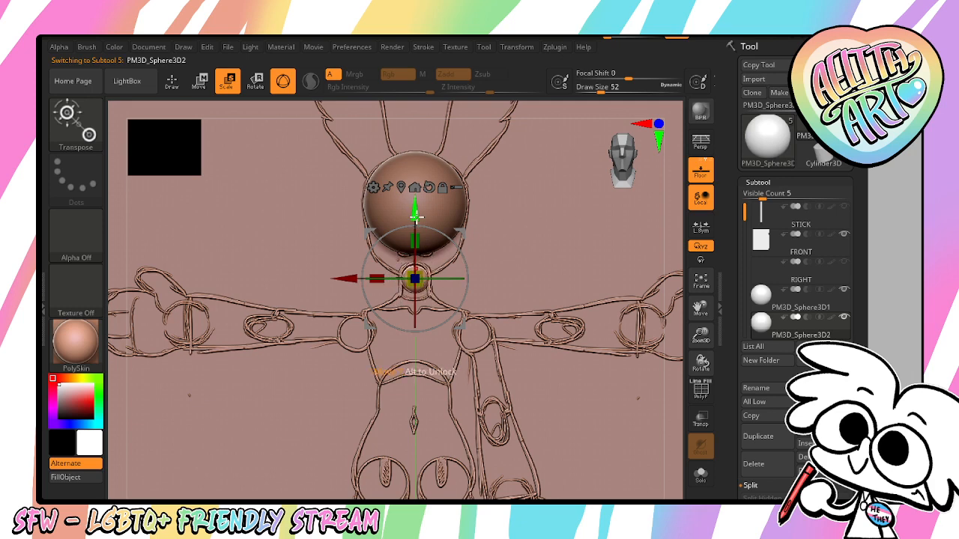
pyautogui.moveTo(415, 214); pyautogui.dragTo(413, 206)
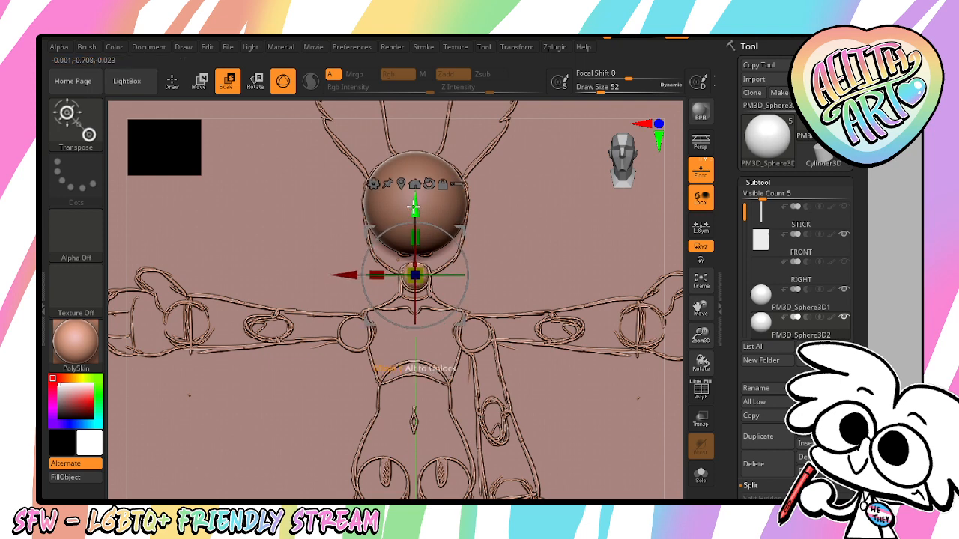
# Duplicate the neck sphere, move the copy to the shoulder circle opposite the lowered arm, and enlarge it to fit
pyautogui.click(756, 438)
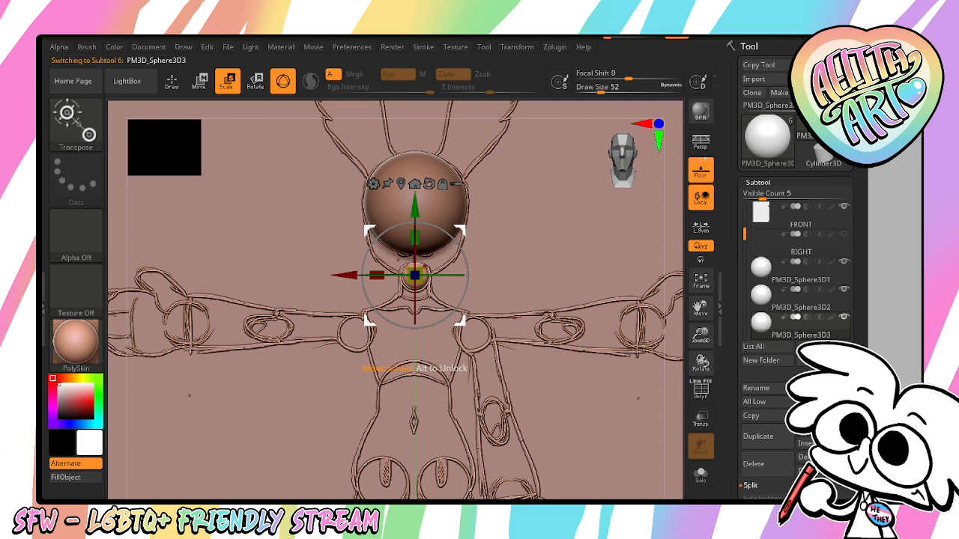
pyautogui.moveTo(415, 275); pyautogui.dragTo(356, 330)
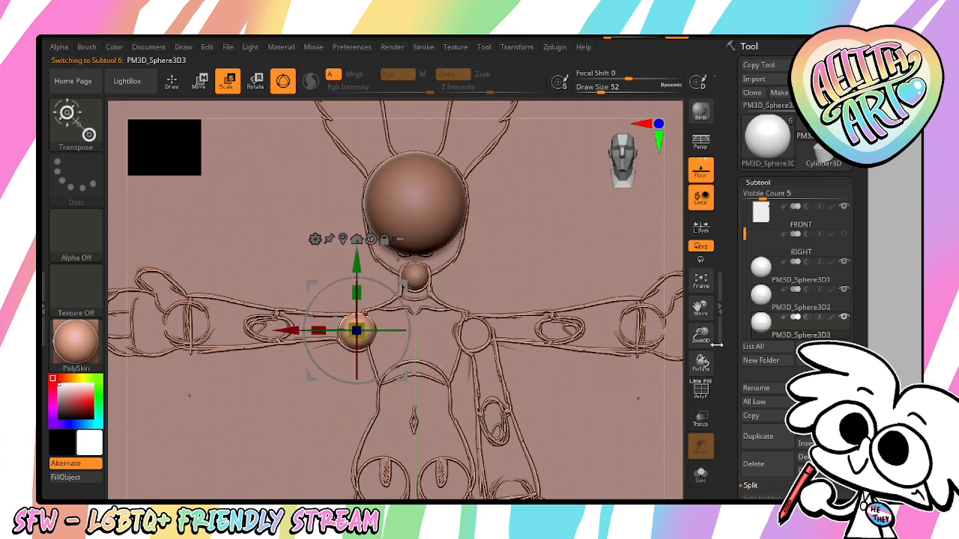
# Duplicate the shoulder sphere, move the copy to the hip circle on the lowered-arm side, and enlarge it to fit
pyautogui.click(764, 436)
pyautogui.moveTo(707, 323); pyautogui.dragTo(620, 193)
pyautogui.moveTo(710, 320); pyautogui.dragTo(763, 384)
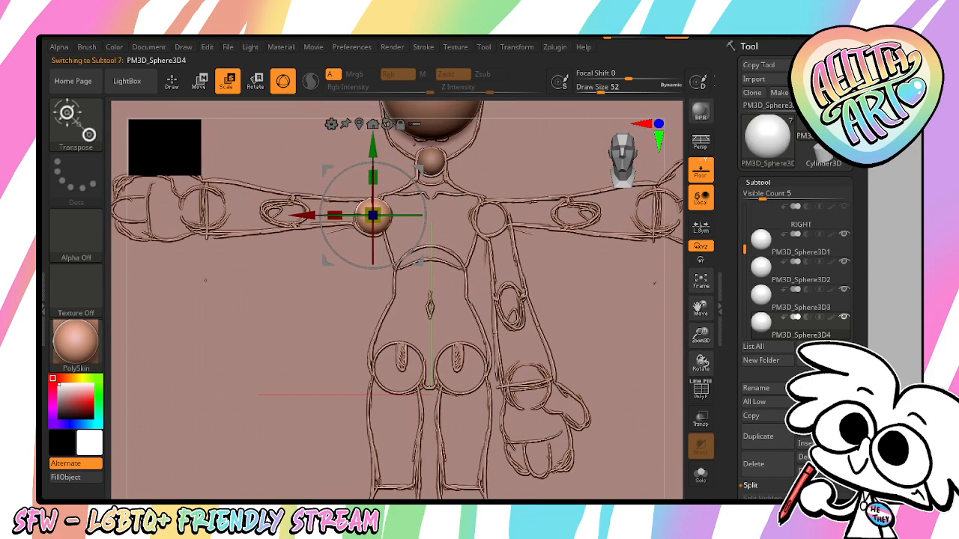
pyautogui.moveTo(373, 216); pyautogui.dragTo(477, 363)
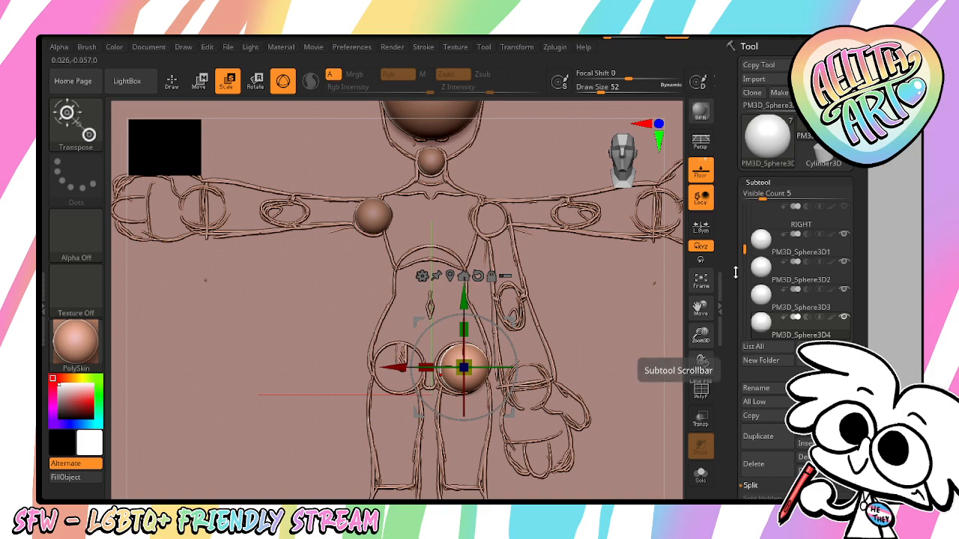
pyautogui.moveTo(701, 307); pyautogui.dragTo(698, 339)
# Mirror the shoulder sphere to the shoulder circle above the lowered arm using the Mirror deformation
pyautogui.click(800, 308)
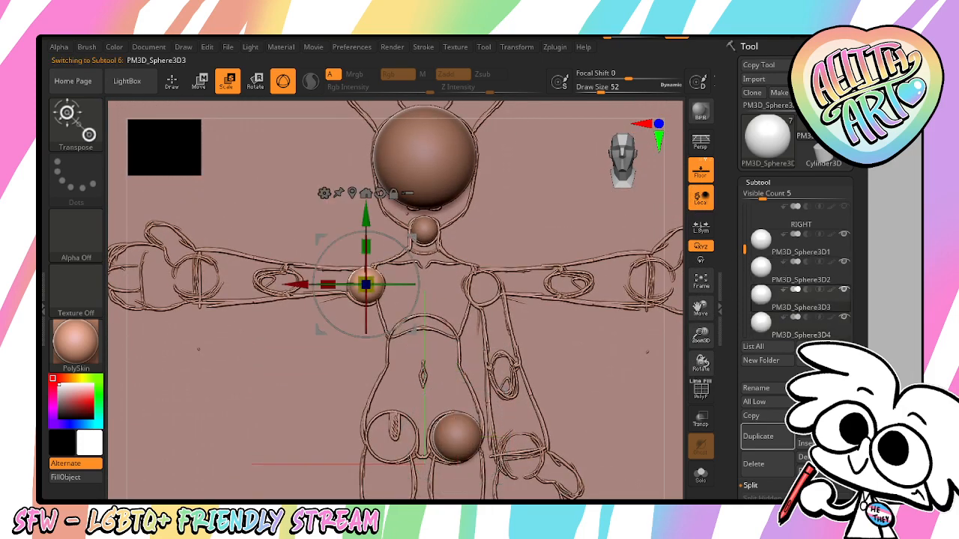
pyautogui.scroll(-5, 841, 318)
pyautogui.click(781, 317)
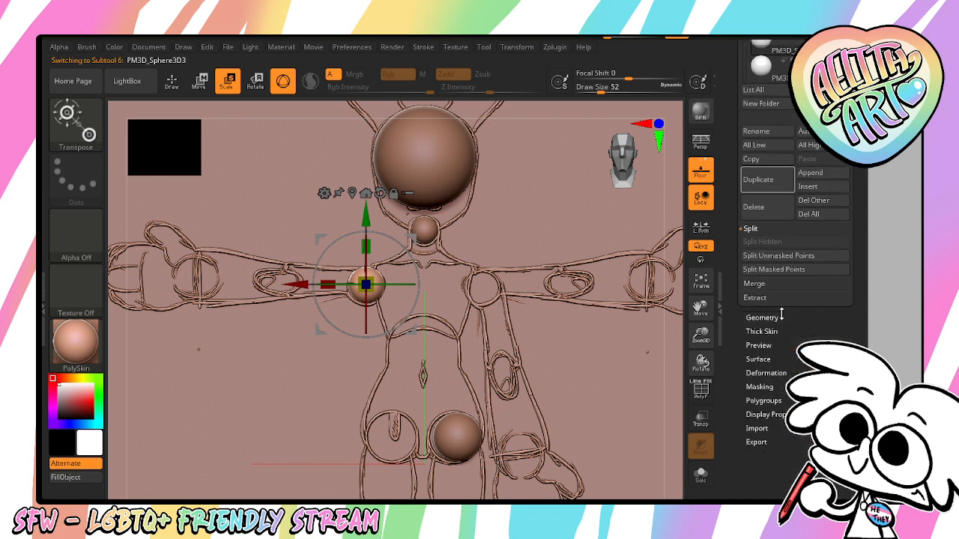
pyautogui.click(766, 372)
pyautogui.click(770, 398)
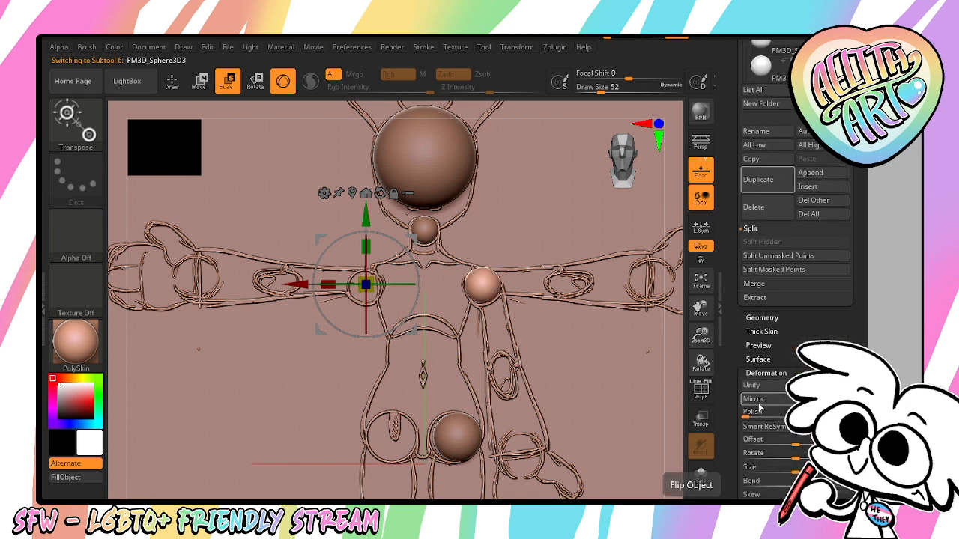
pyautogui.scroll(3, 848, 322)
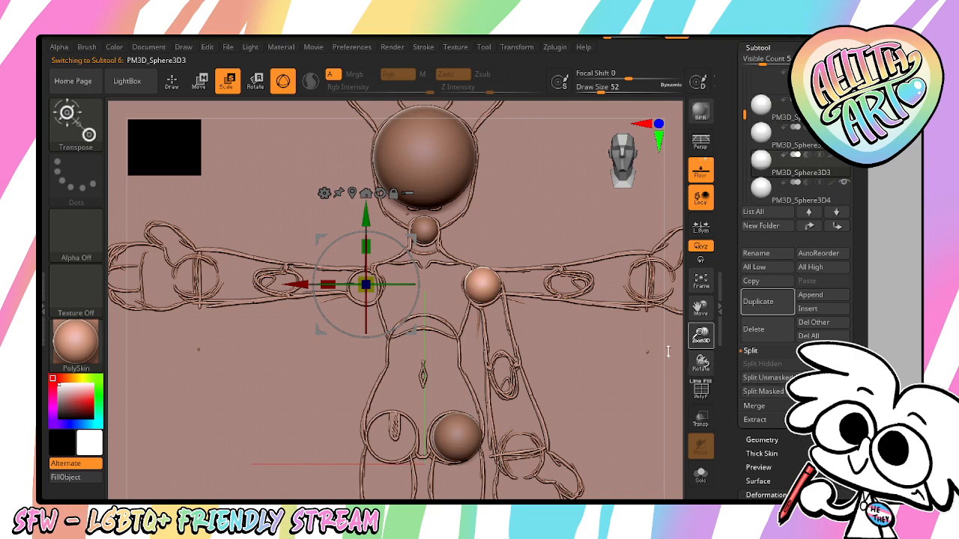
# Turn the model to a side view and show the RIGHT reference plane
pyautogui.moveTo(669, 351); pyautogui.dragTo(660, 344)
pyautogui.keyDown('shift'); pyautogui.moveTo(612, 424); pyautogui.dragTo(597, 422); pyautogui.keyUp('shift')
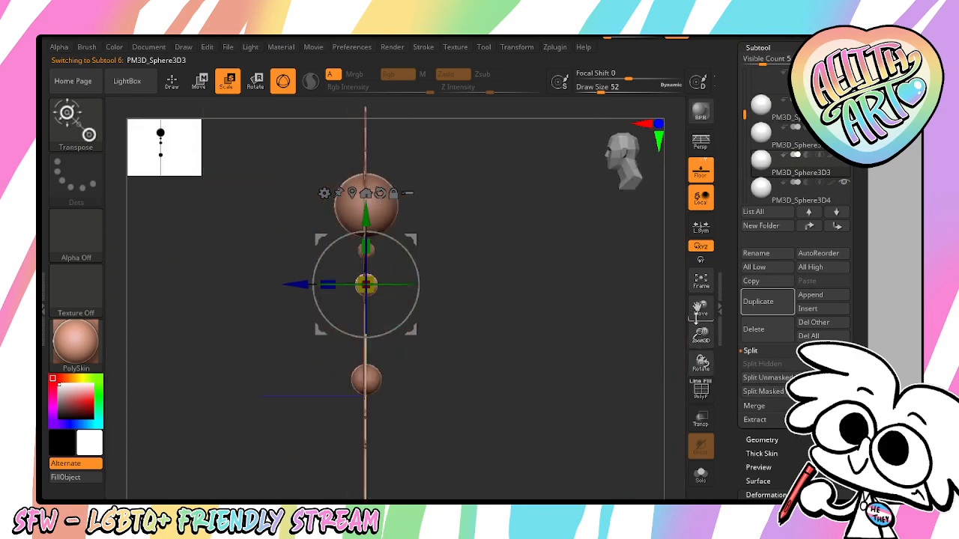
pyautogui.moveTo(850, 253); pyautogui.dragTo(849, 388)
pyautogui.click(844, 206)
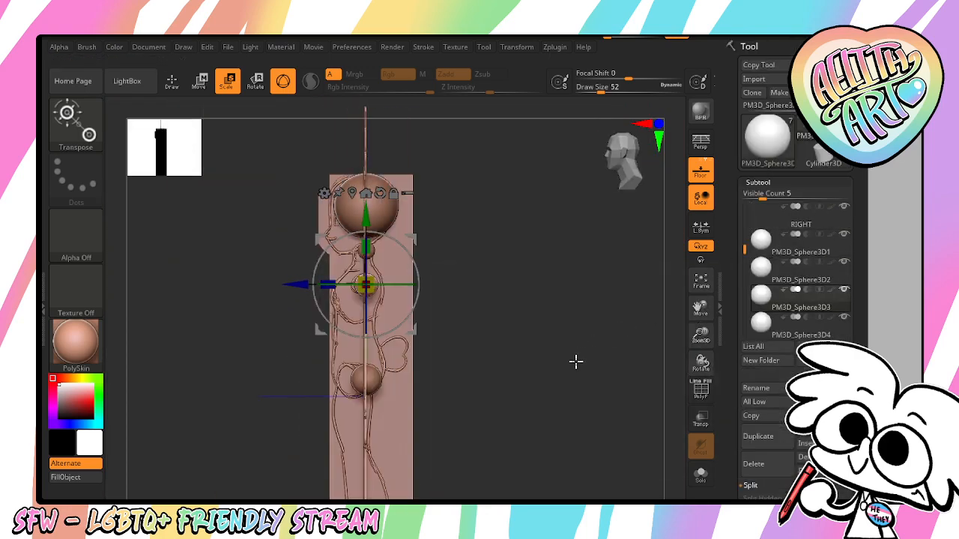
# Move the hip sphere along Z by about 0.05 onto the hip circle drawn in the side view
pyautogui.moveTo(577, 363); pyautogui.dragTo(648, 368)
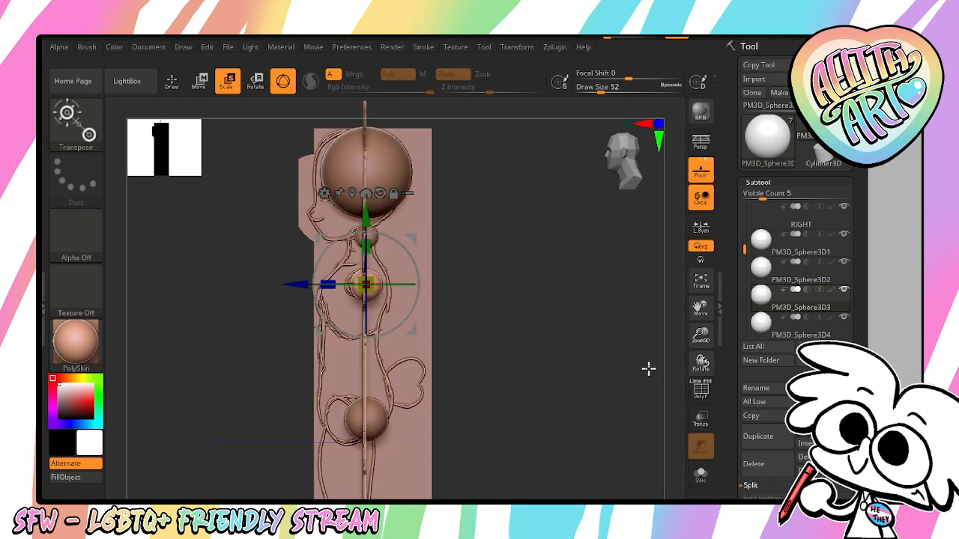
pyautogui.click(705, 278)
pyautogui.click(786, 324)
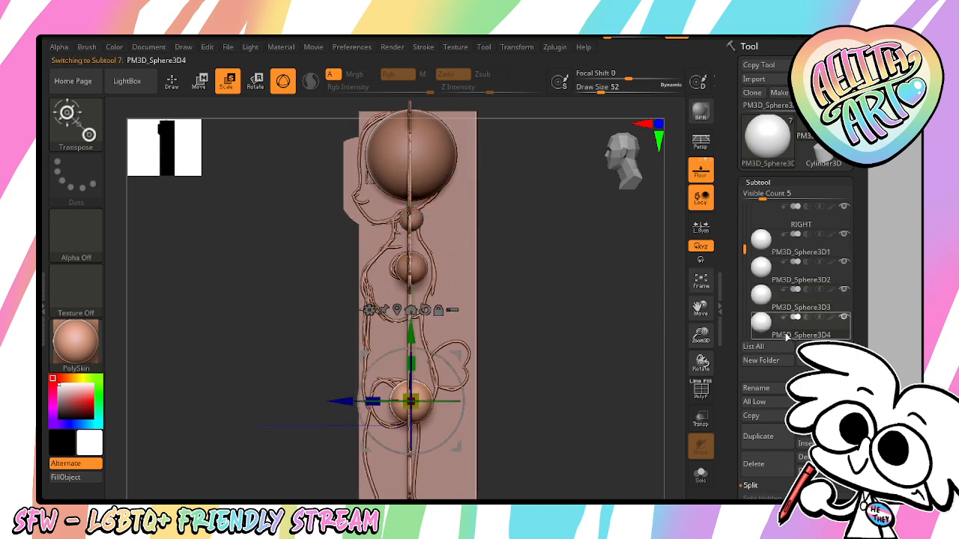
pyautogui.moveTo(702, 336); pyautogui.dragTo(703, 355)
pyautogui.moveTo(702, 308); pyautogui.dragTo(729, 262)
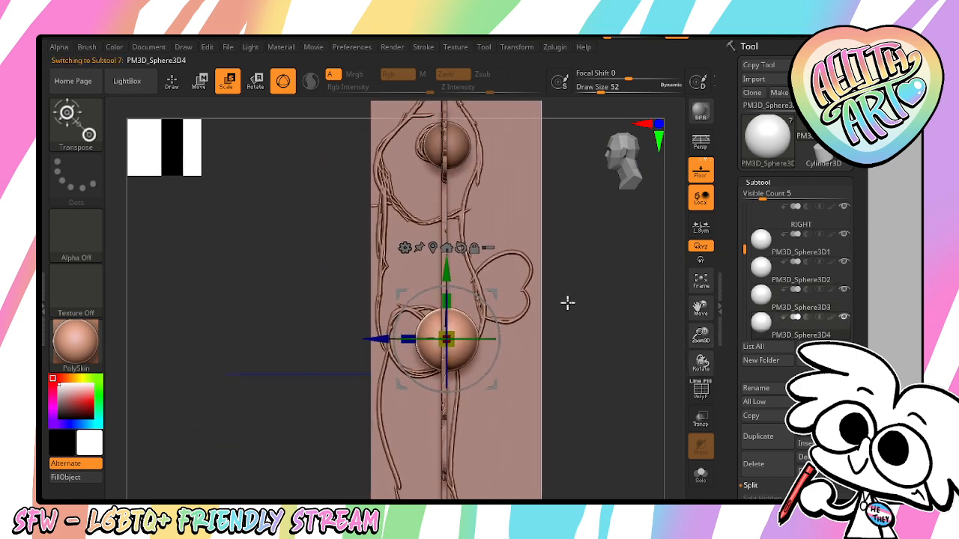
pyautogui.moveTo(374, 338); pyautogui.dragTo(349, 367)
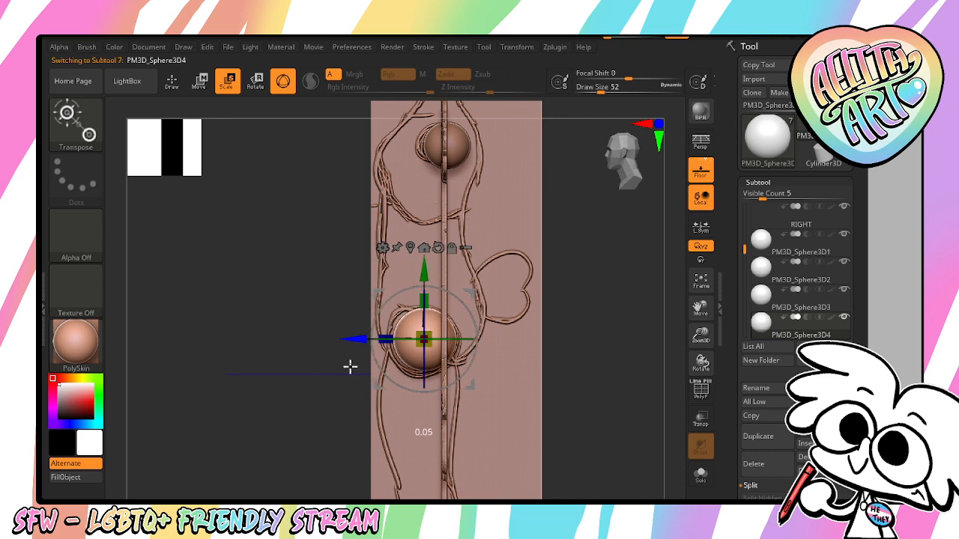
# Move the shoulder sphere slightly forward along Z onto the shoulder circle of the side drawing
pyautogui.click(821, 307)
pyautogui.moveTo(700, 307); pyautogui.dragTo(654, 369)
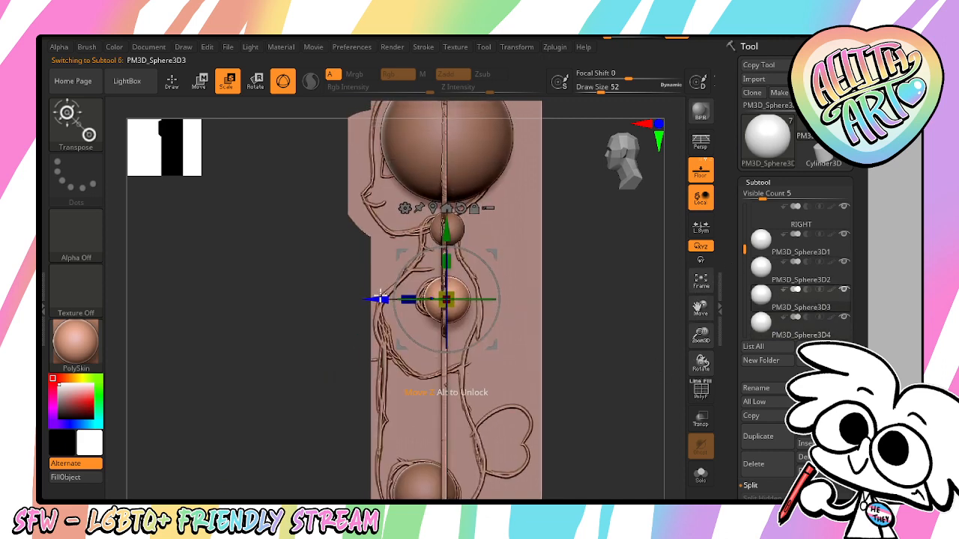
pyautogui.moveTo(381, 300); pyautogui.dragTo(370, 301)
# Shift the neck sphere and the head sphere slightly forward along Z to match the side drawing
pyautogui.click(776, 272)
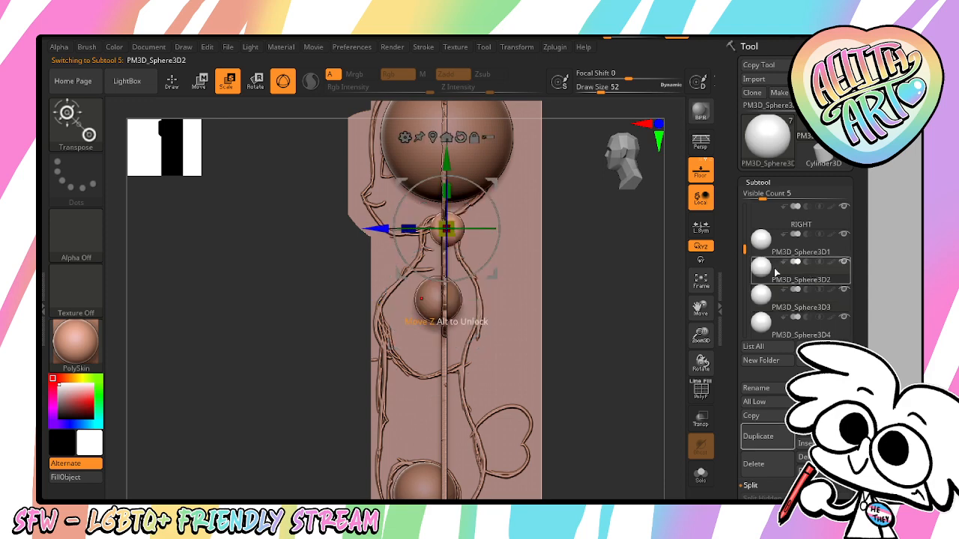
pyautogui.moveTo(699, 307); pyautogui.dragTo(634, 337)
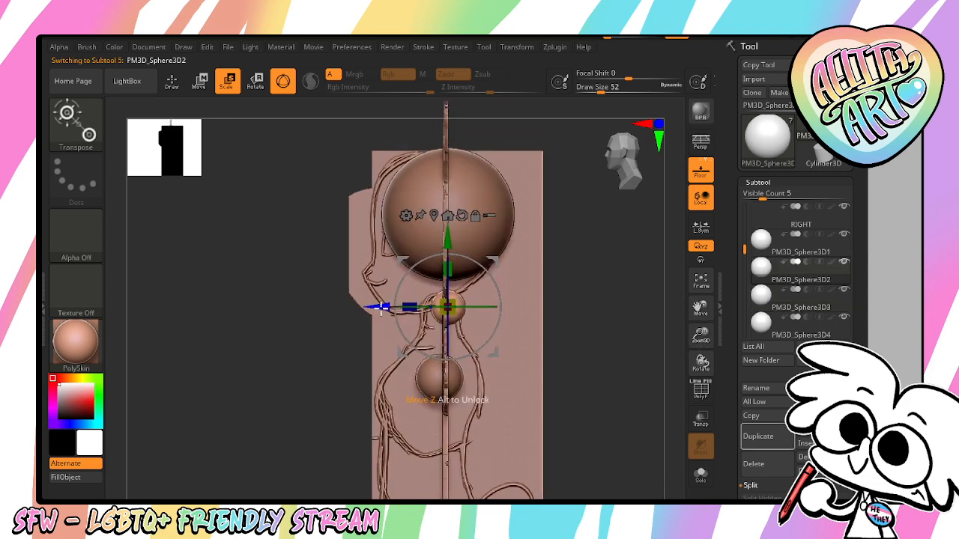
pyautogui.moveTo(382, 307); pyautogui.dragTo(369, 313)
pyautogui.click(822, 246)
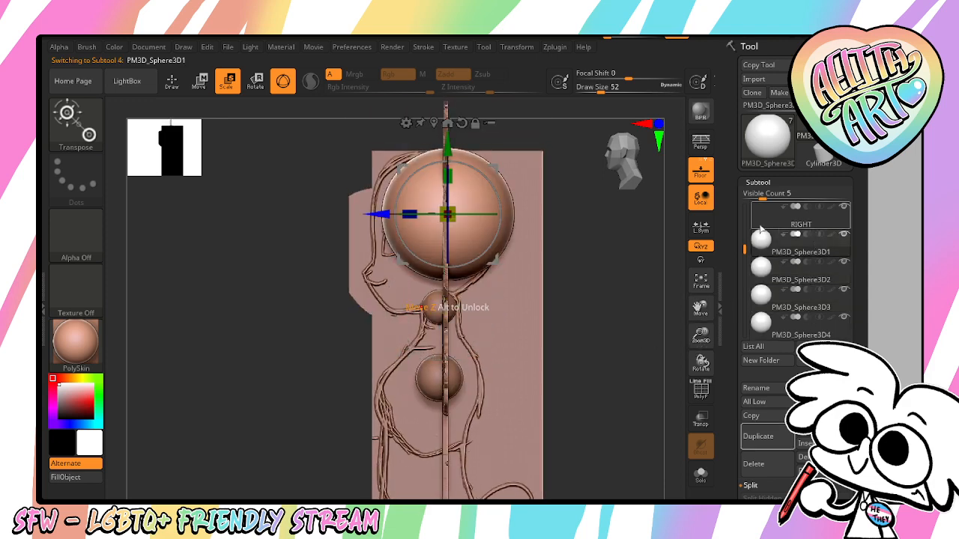
pyautogui.moveTo(381, 216); pyautogui.dragTo(366, 223)
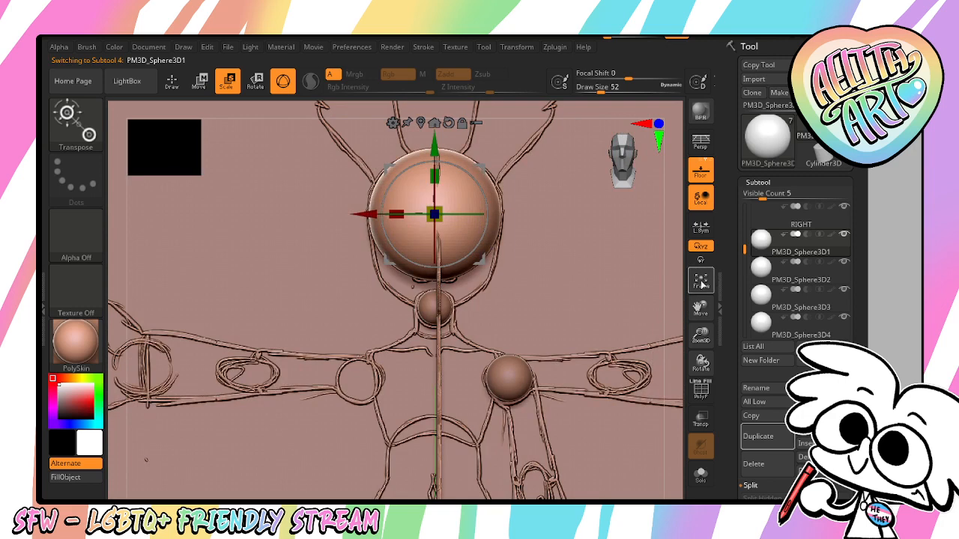
# Return to the front view and save the project to the Desktop as Bunny Doll
pyautogui.click(700, 280)
pyautogui.moveTo(759, 300)
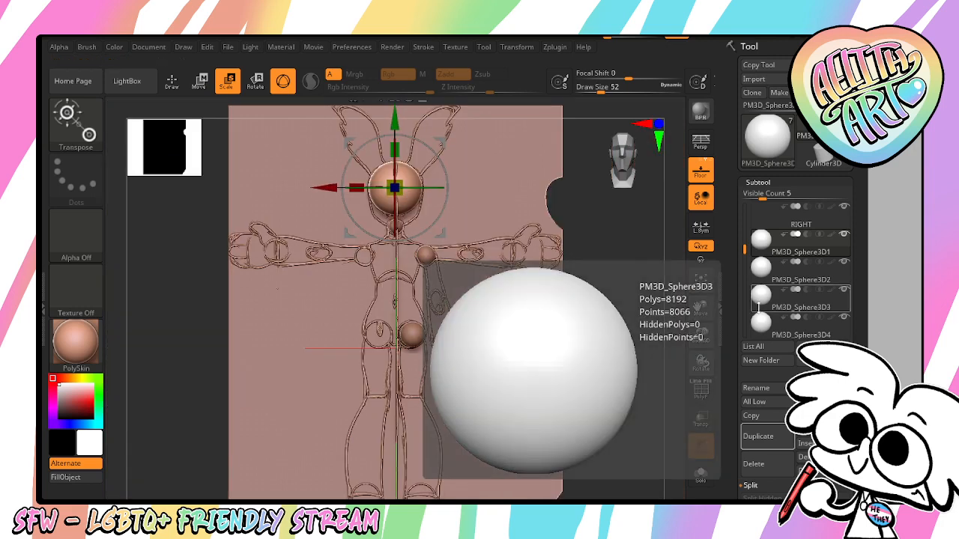
pyautogui.moveTo(626, 315)
pyautogui.mouseDown()
pyautogui.moveTo(509, 315)
pyautogui.moveTo(622, 319)
pyautogui.mouseUp()
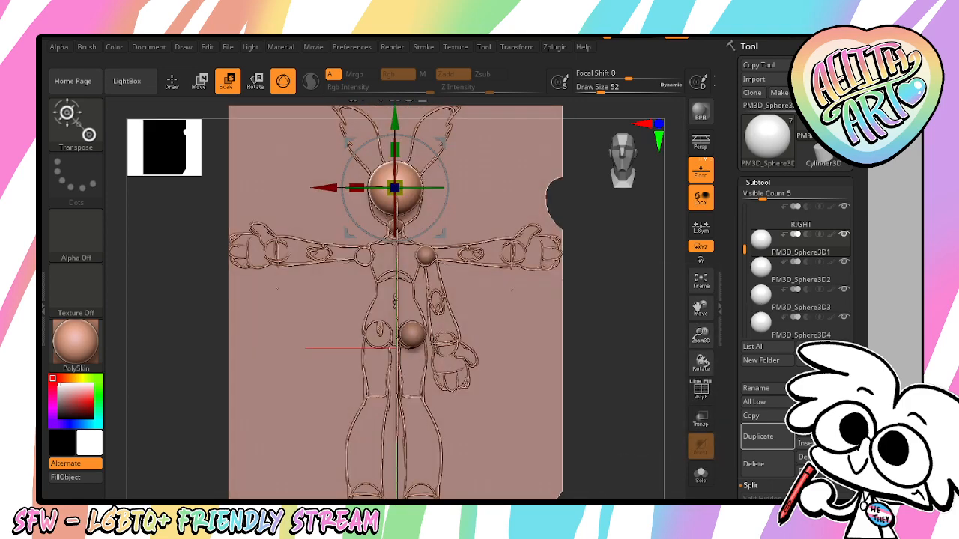
pyautogui.hotkey('ctrl', 's')
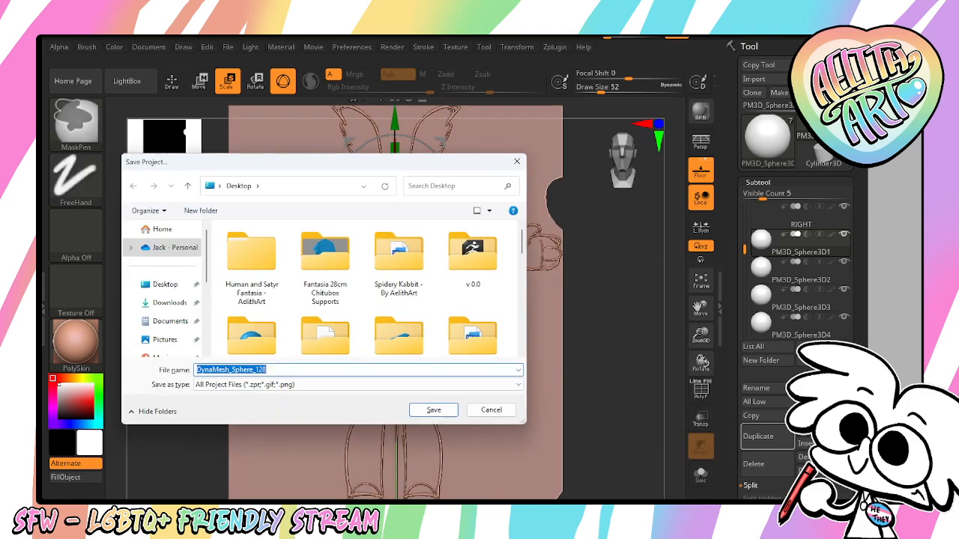
pyautogui.write('Bunny Doll')
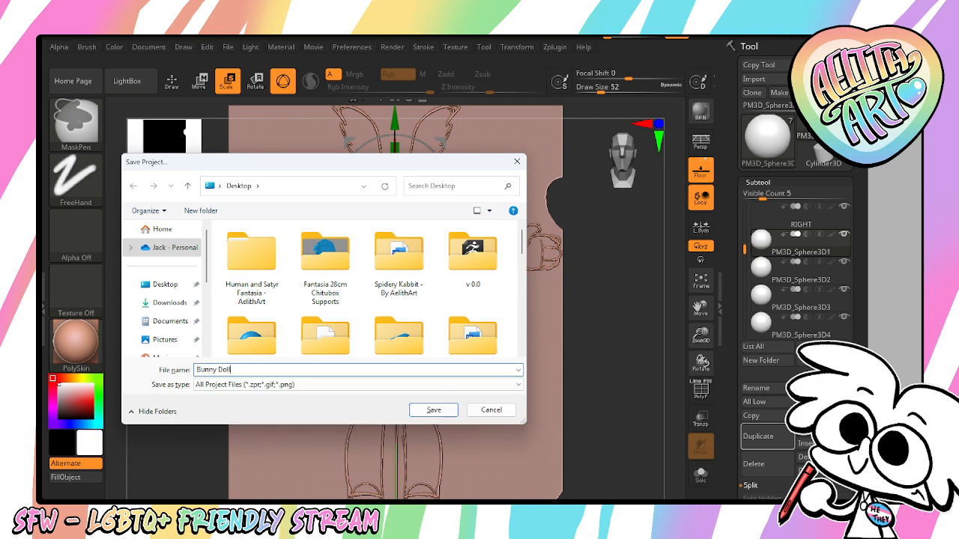
pyautogui.press('Return')
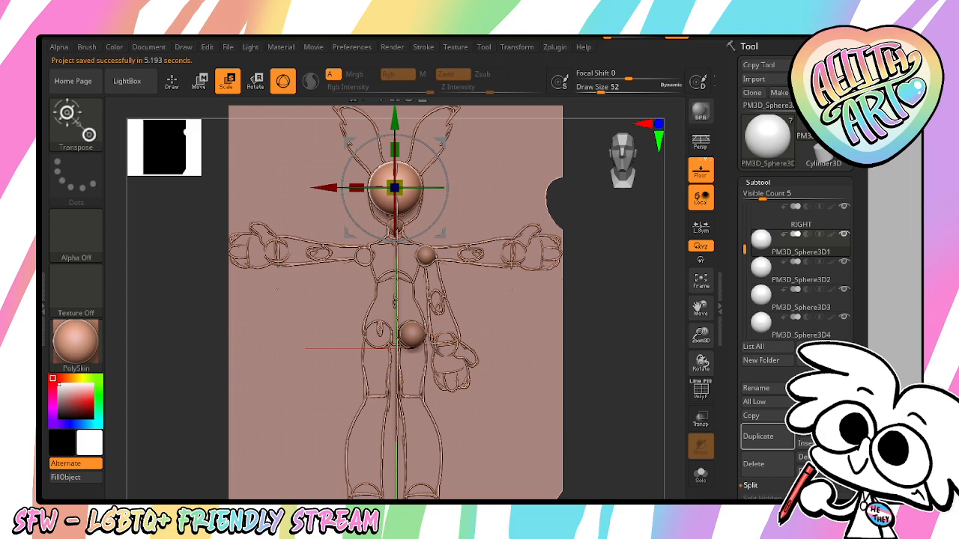
# Switch from transforming to drawing with the Move brush and make the head sphere the active, visible subtool
pyautogui.moveTo(713, 332); pyautogui.dragTo(712, 299)
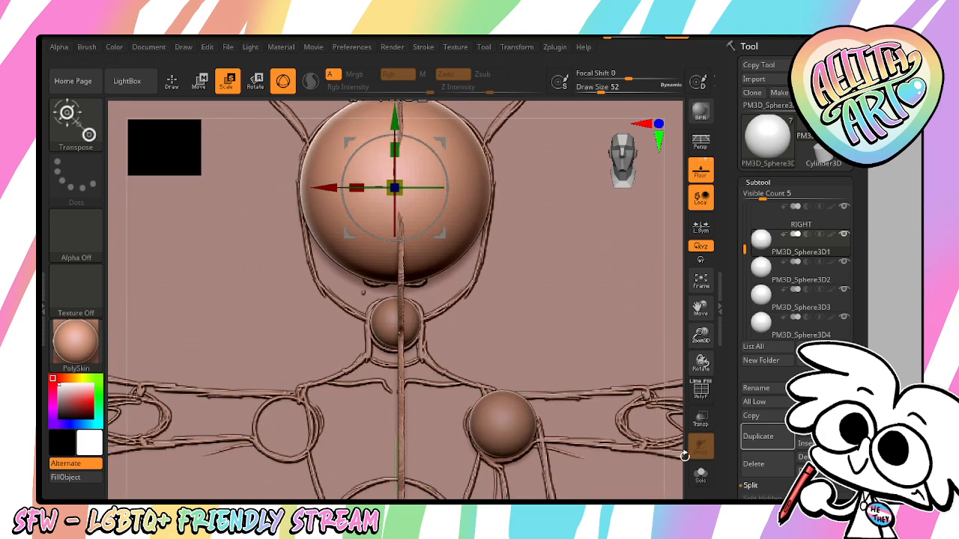
pyautogui.click(89, 134)
pyautogui.click(534, 134)
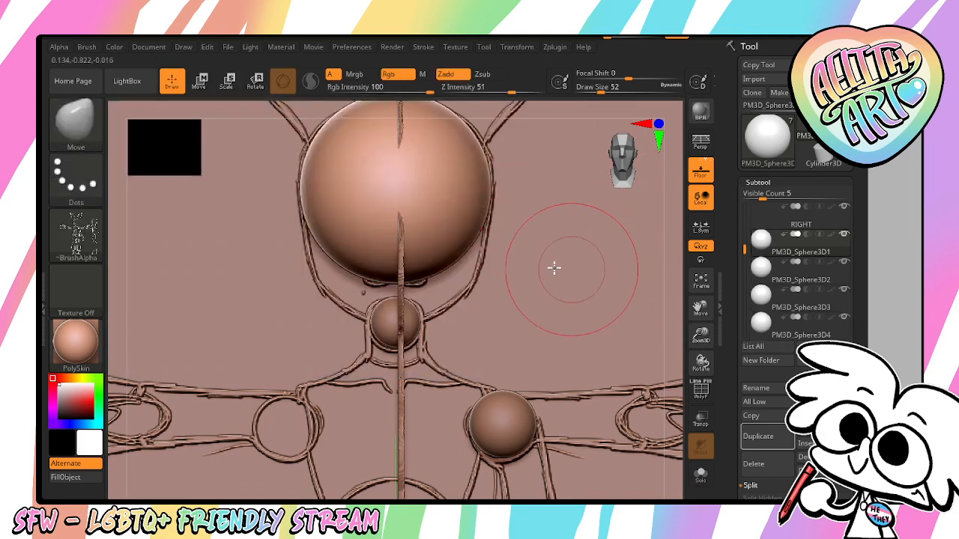
pyautogui.click(808, 247)
pyautogui.click(807, 347)
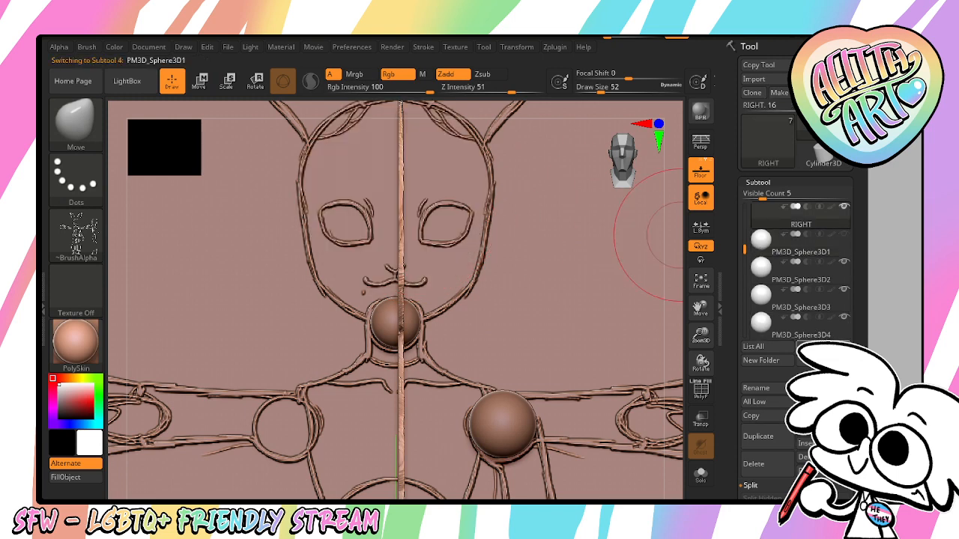
pyautogui.click(835, 346)
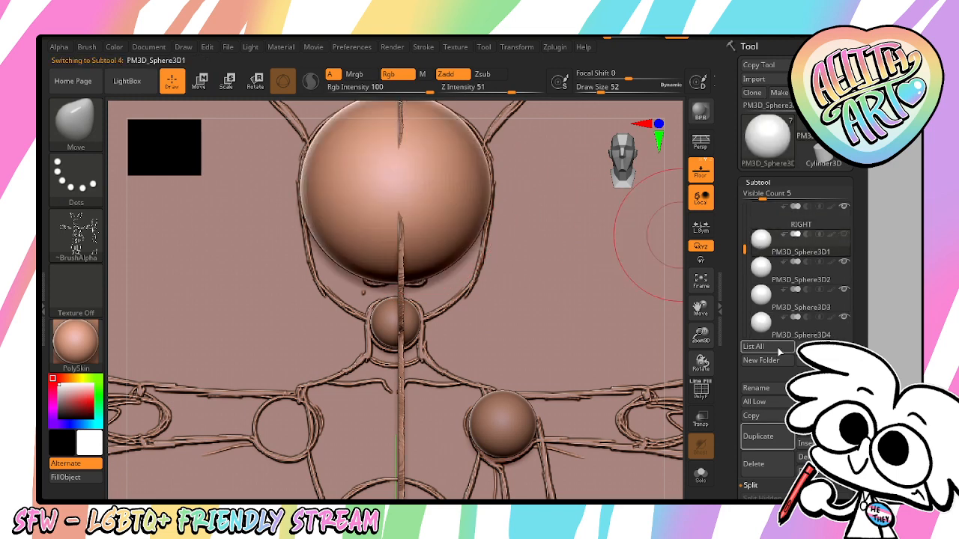
# Activate symmetry across X and turn on local symmetry for the head sphere
pyautogui.click(519, 48)
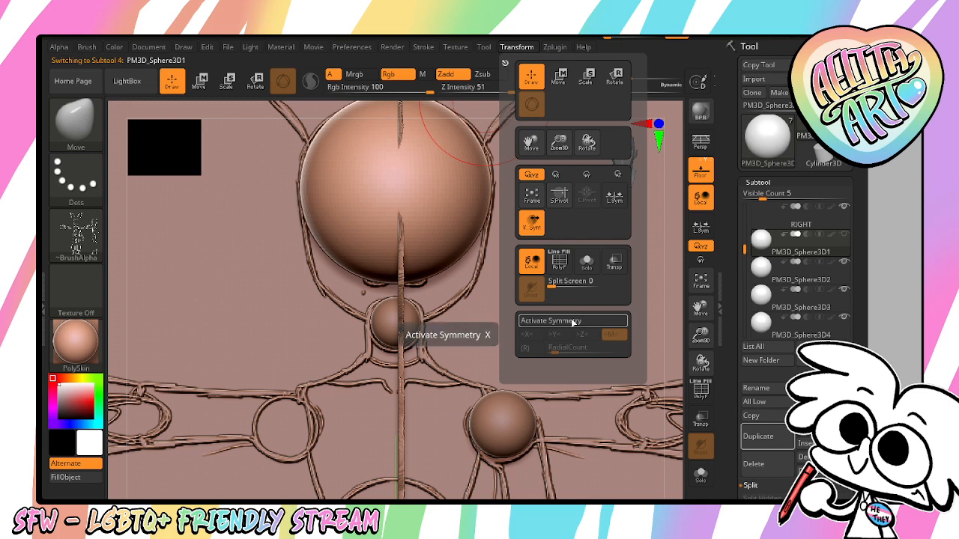
pyautogui.click(554, 322)
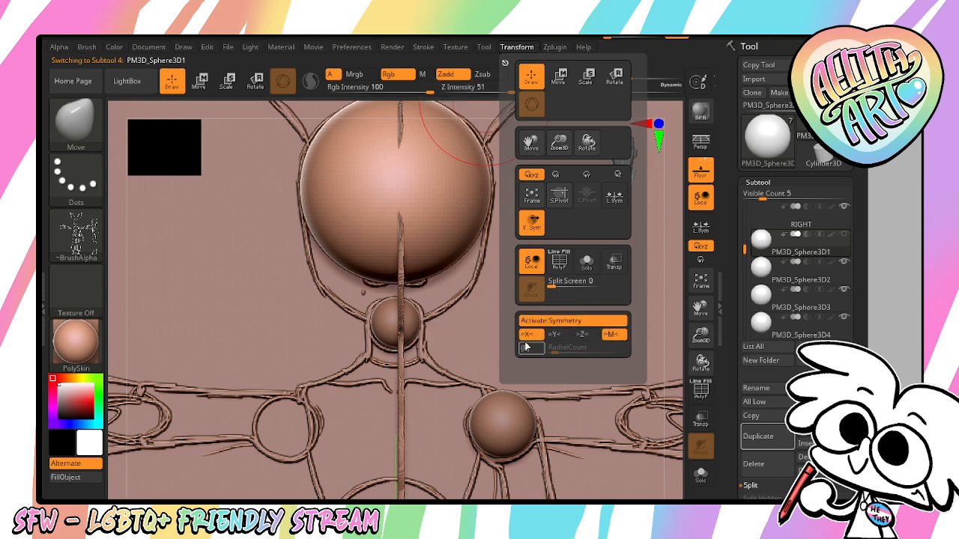
pyautogui.click(701, 227)
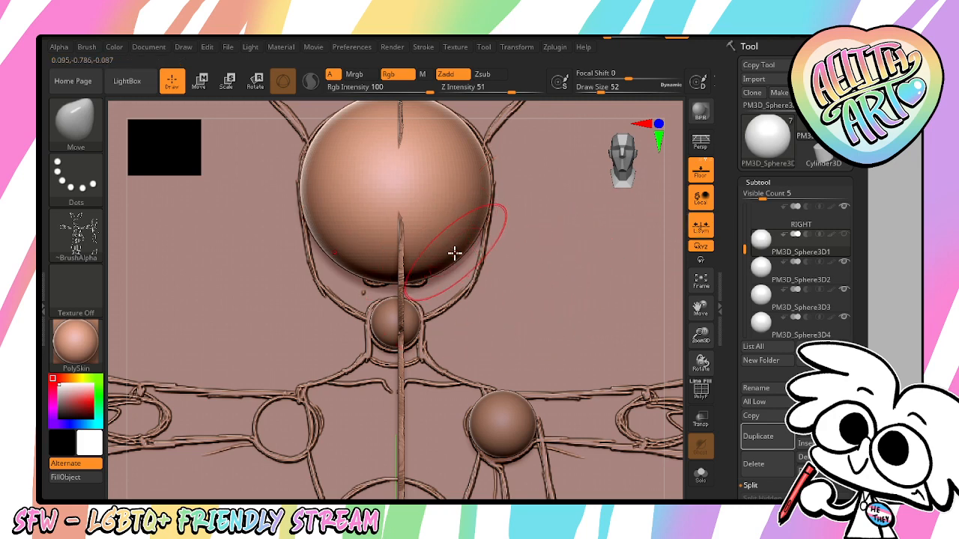
# Try pulling the head sphere's underside down to the drawn chin with the Move brush, raising the draw size to 84
pyautogui.moveTo(454, 252); pyautogui.dragTo(464, 301)
pyautogui.hotkey('ctrl', 'z')
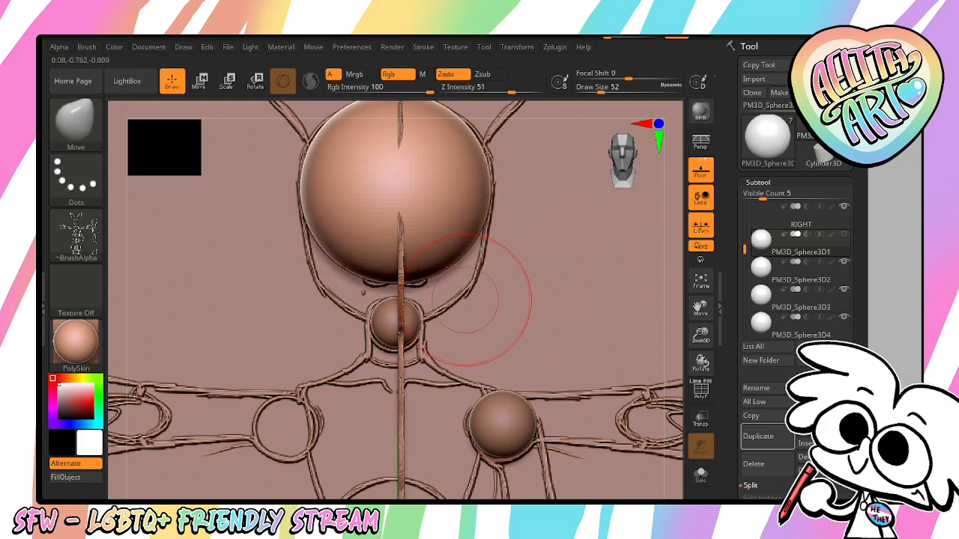
pyautogui.press(']')
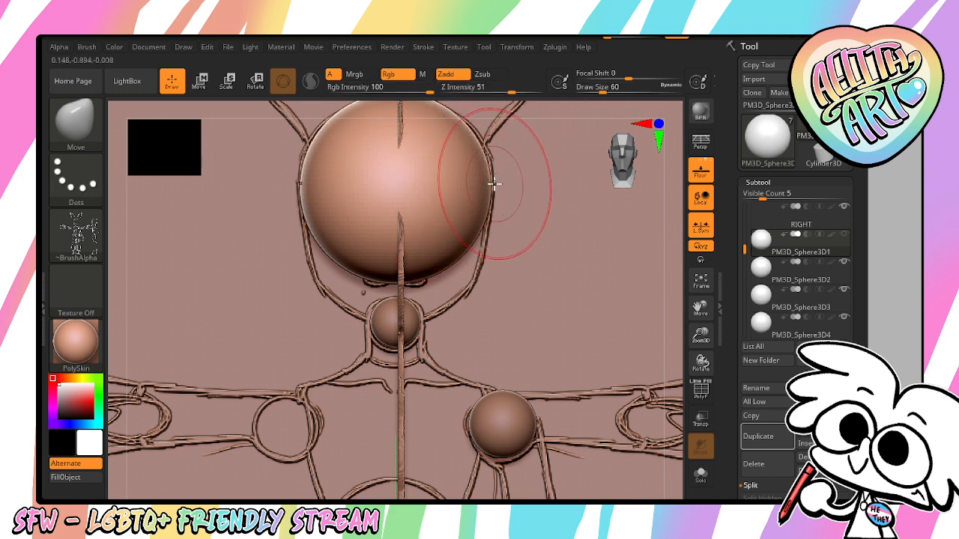
pyautogui.press(']')
pyautogui.press(']')
pyautogui.press(']')
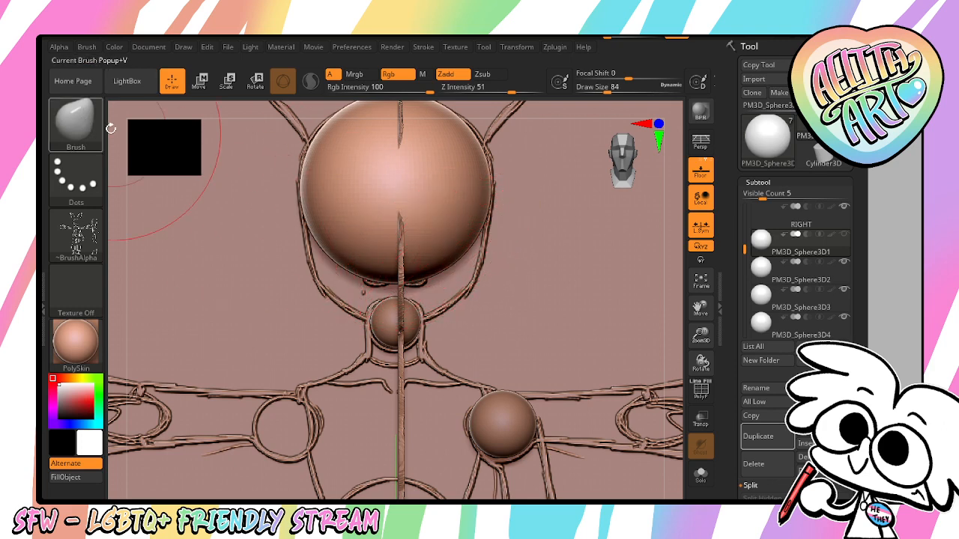
pyautogui.moveTo(403, 276); pyautogui.dragTo(405, 382)
# Hide the neck sphere and undo the chin pull, reducing the Move brush's draw size to 60
pyautogui.click(844, 264)
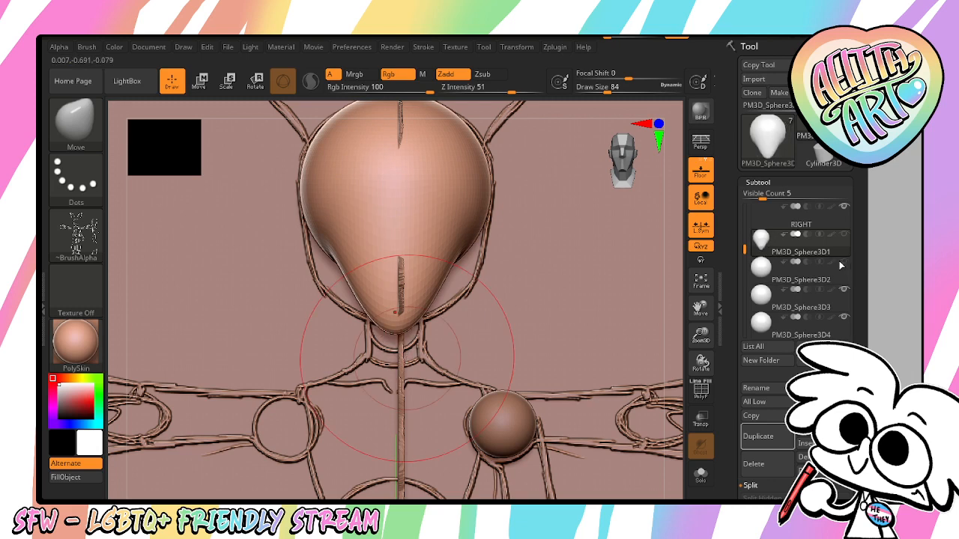
pyautogui.hotkey('ctrl', 'z')
pyautogui.press('[')
pyautogui.press('[')
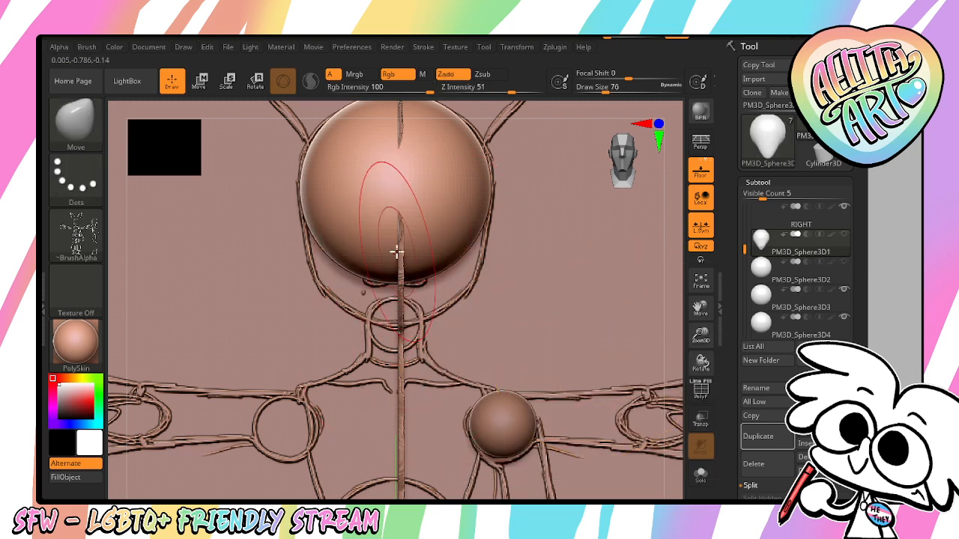
pyautogui.press('[')
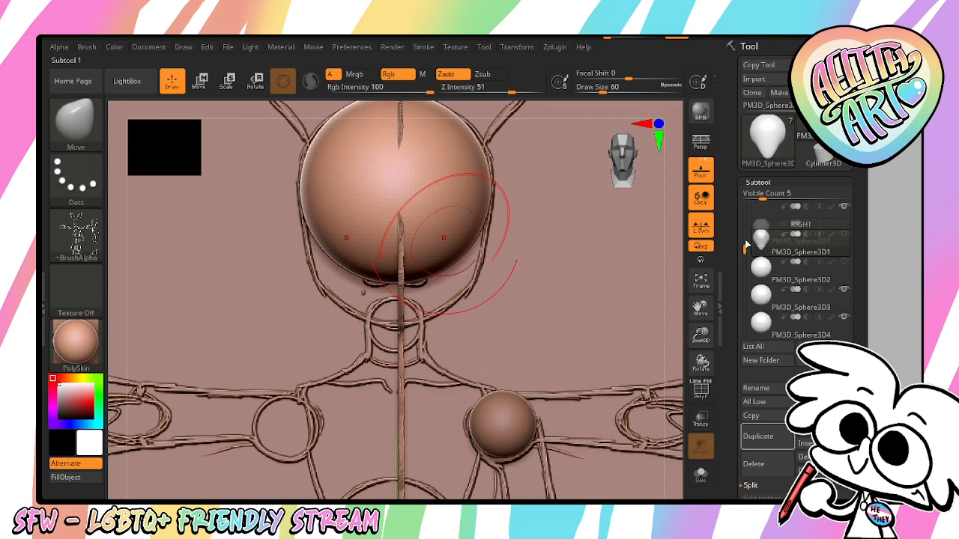
# Hide the side reference plane and pull the head sphere's chin and cheeks to the front drawing's outline, smoothing its sides
pyautogui.moveTo(779, 217)
pyautogui.mouseDown()
pyautogui.moveTo(404, 270)
pyautogui.moveTo(390, 281)
pyautogui.moveTo(397, 322)
pyautogui.mouseUp()
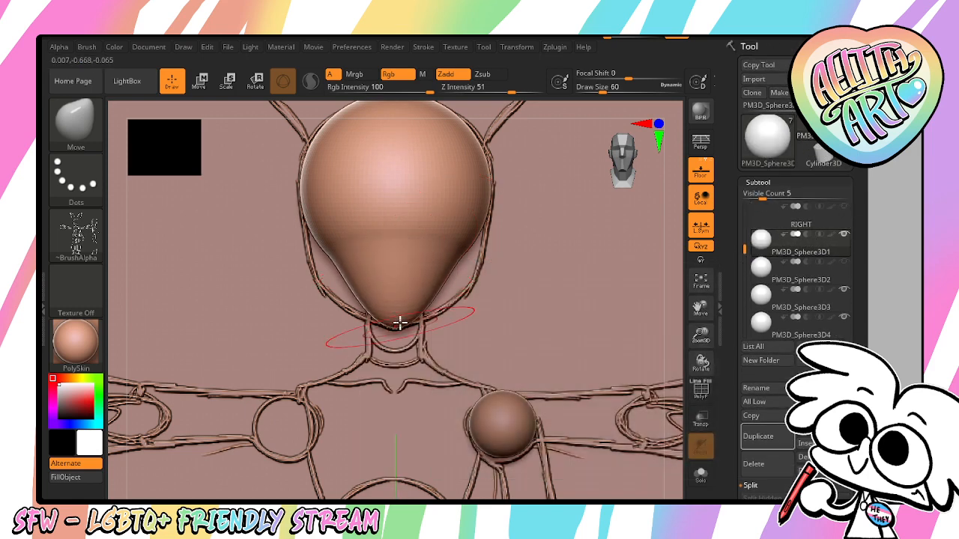
pyautogui.moveTo(442, 271); pyautogui.dragTo(492, 295)
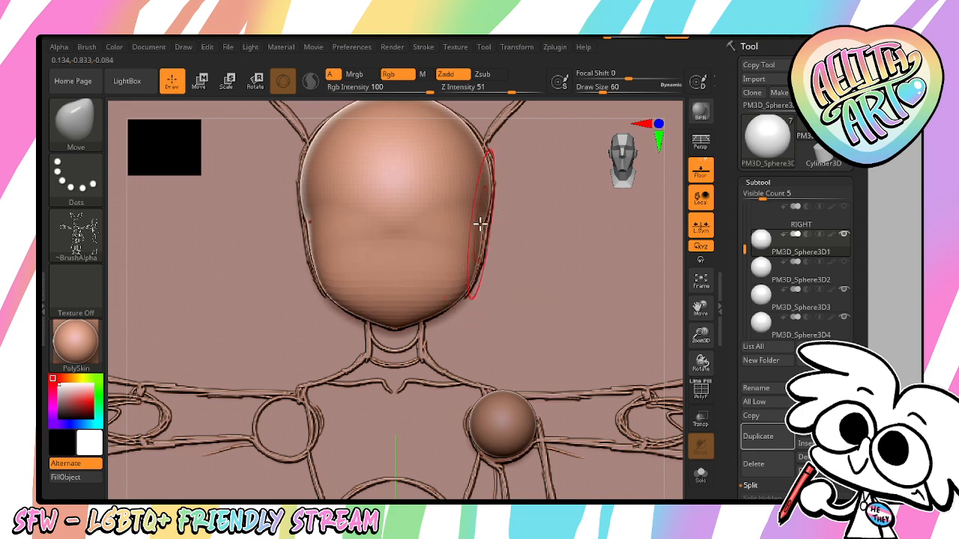
pyautogui.moveTo(481, 220)
pyautogui.mouseDown()
pyautogui.moveTo(488, 227)
pyautogui.moveTo(488, 208)
pyautogui.mouseUp()
pyautogui.press('shift')
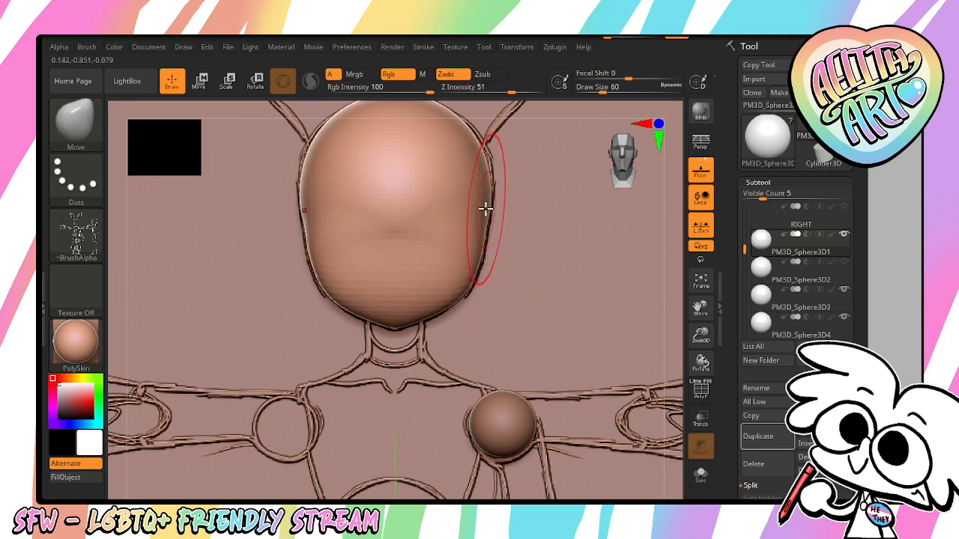
pyautogui.press('shift')
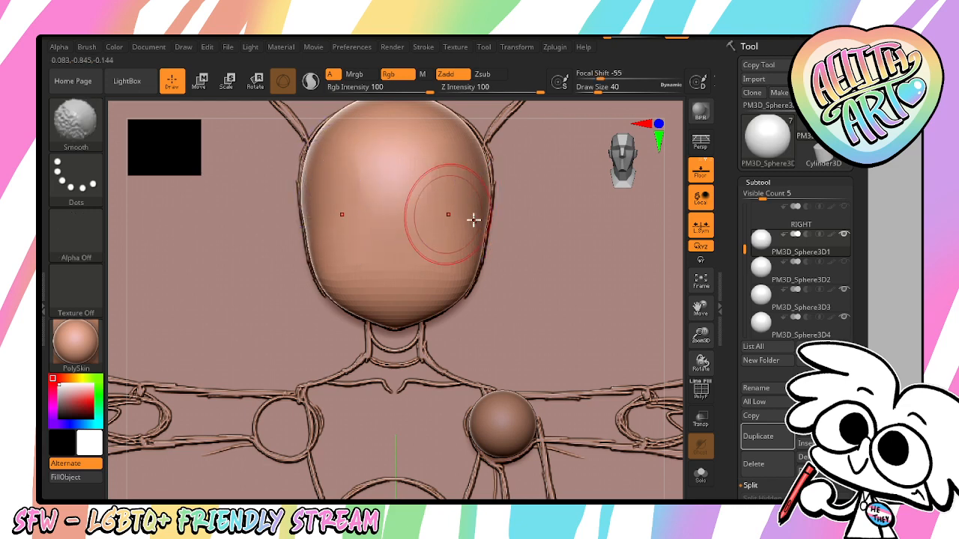
pyautogui.moveTo(493, 229); pyautogui.dragTo(486, 250)
pyautogui.press('shift')
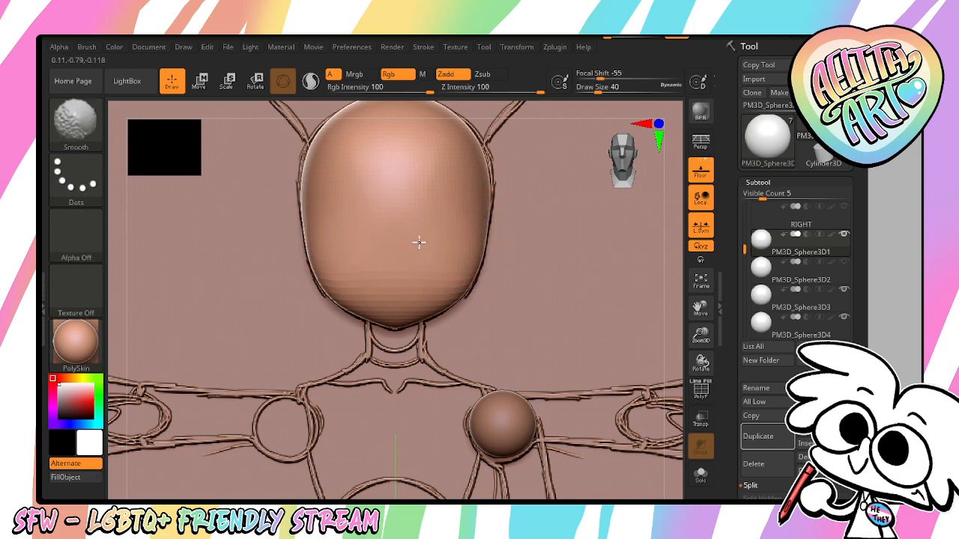
# Show the RIGHT reference plane again and bring the head into a close side view
pyautogui.moveTo(702, 337); pyautogui.dragTo(662, 368)
pyautogui.click(846, 208)
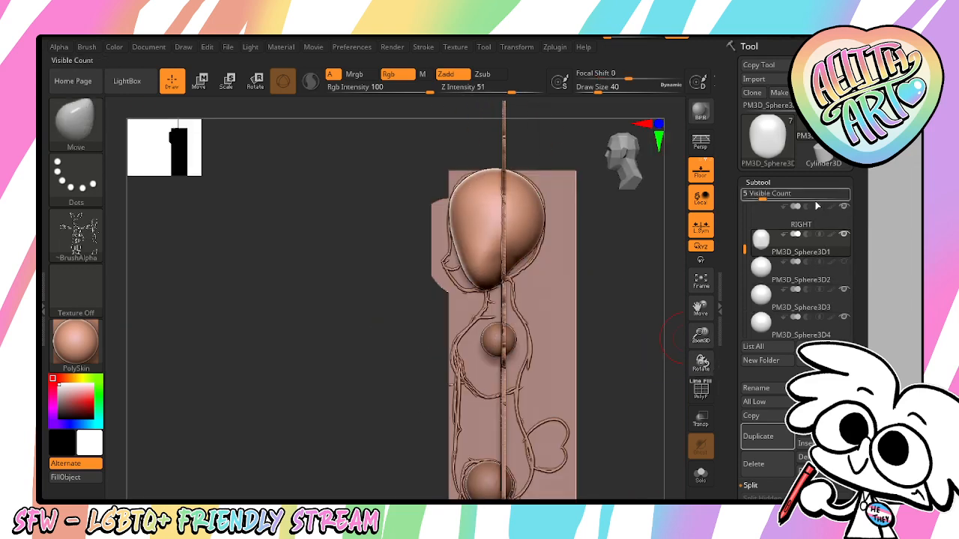
pyautogui.moveTo(701, 339); pyautogui.dragTo(701, 399)
pyautogui.moveTo(701, 306); pyautogui.dragTo(675, 359)
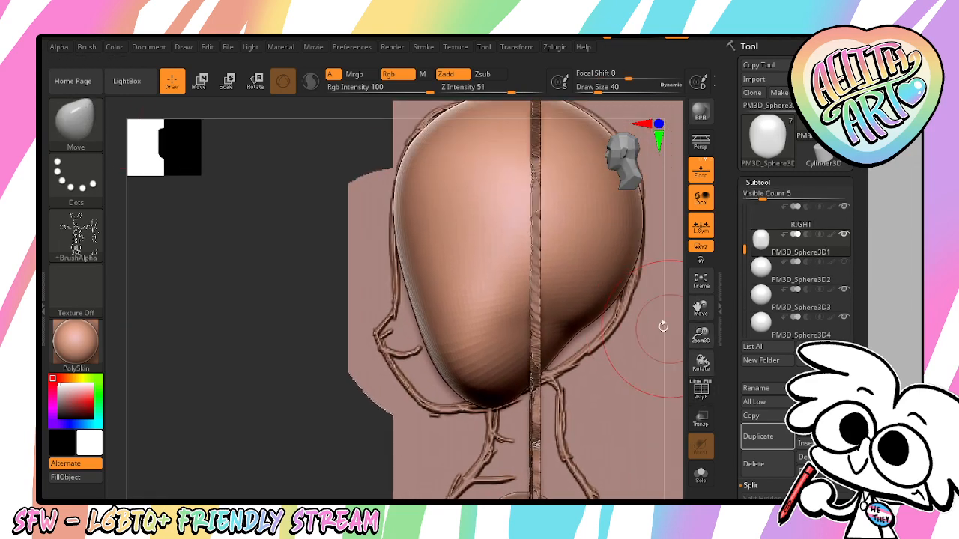
# Pull the chin forward and the back of the jaw down to the side drawing, raising the Move brush's draw size to 56 and 72
pyautogui.press(']')
pyautogui.press(']')
pyautogui.press(']')
pyautogui.press(']')
pyautogui.press(']')
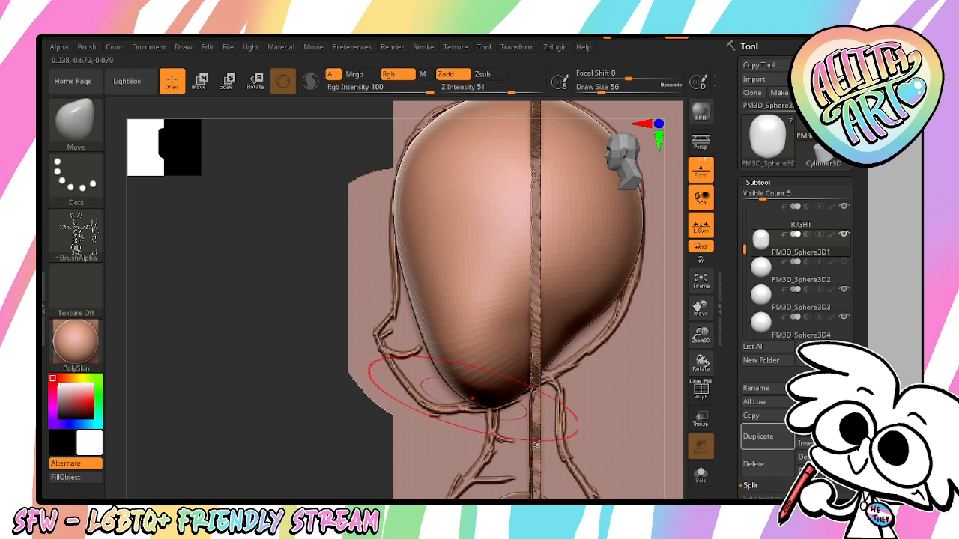
pyautogui.moveTo(486, 406); pyautogui.dragTo(425, 412)
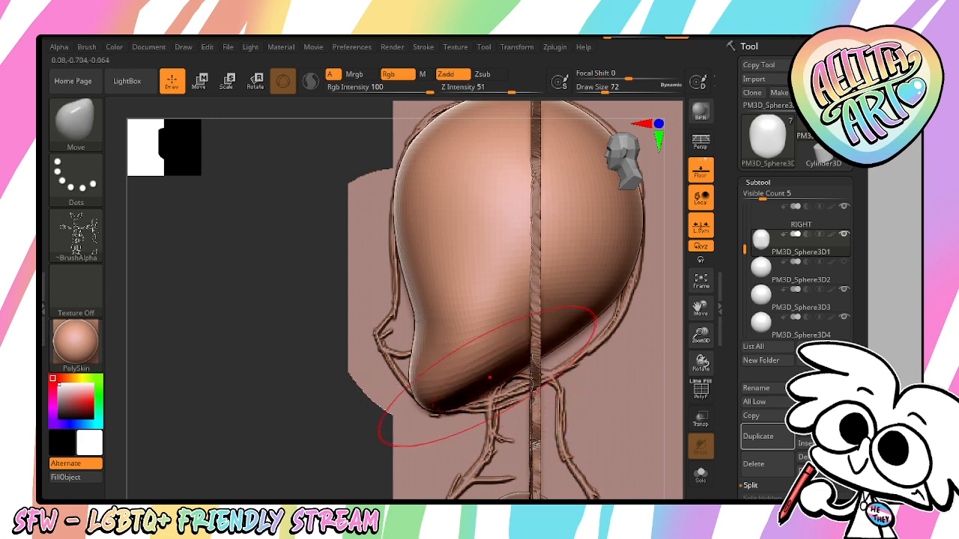
pyautogui.moveTo(583, 330)
pyautogui.mouseDown()
pyautogui.moveTo(597, 351)
pyautogui.moveTo(561, 317)
pyautogui.moveTo(581, 358)
pyautogui.mouseUp()
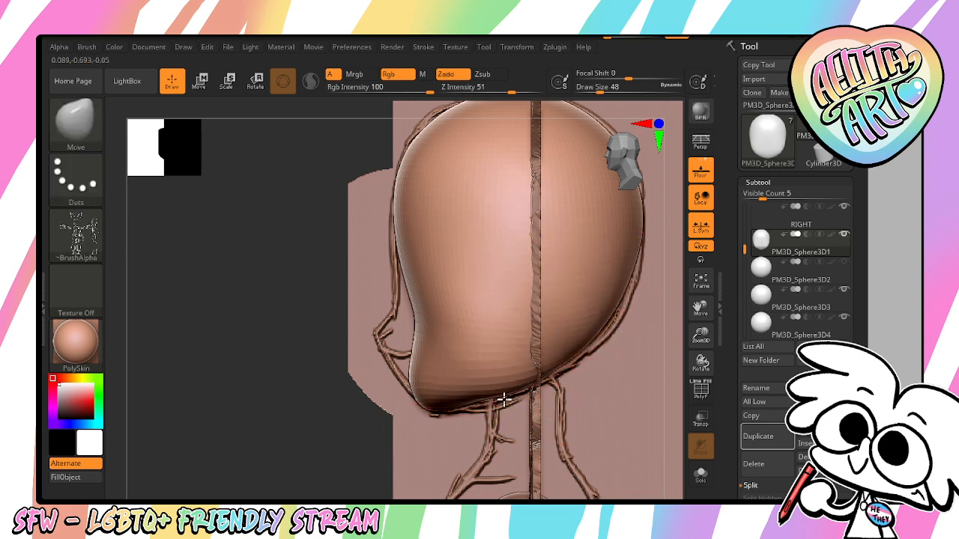
# Smooth the head's underside, pull the snout out to the drawn profile, smooth its bridge, and refine the nose tip at draw size 12
pyautogui.press('shift')
pyautogui.keyDown('shift'); pyautogui.moveTo(570, 352); pyautogui.dragTo(608, 293); pyautogui.keyUp('shift')
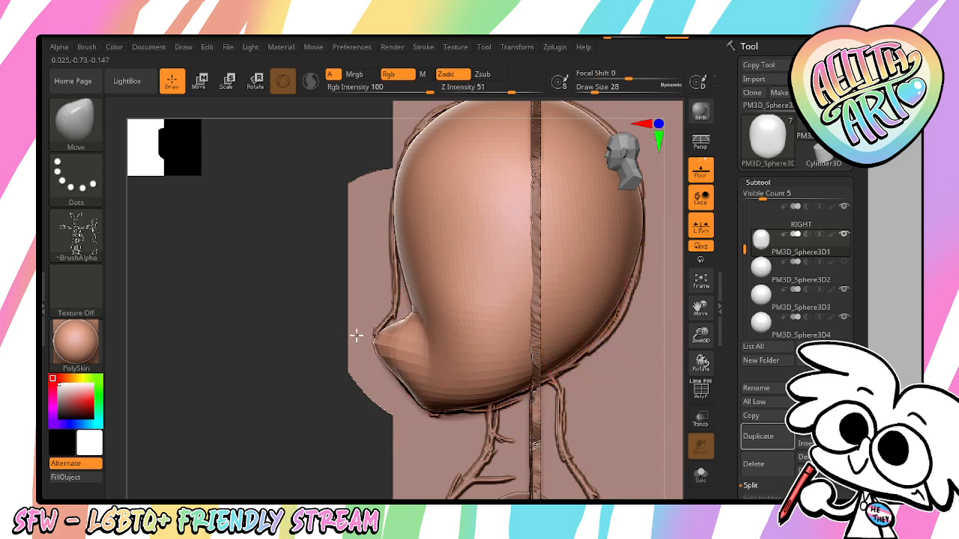
pyautogui.moveTo(336, 448)
pyautogui.mouseDown()
pyautogui.moveTo(414, 447)
pyautogui.moveTo(345, 448)
pyautogui.mouseUp()
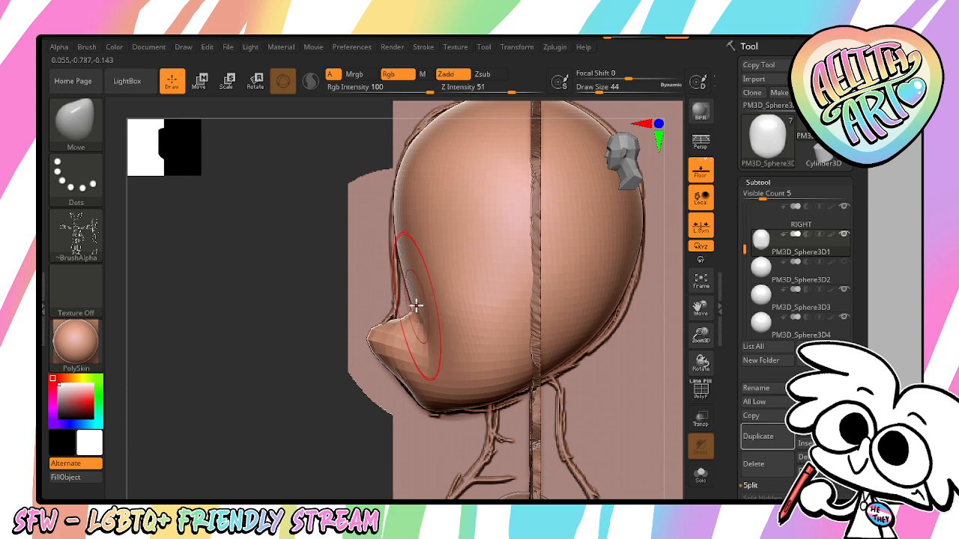
pyautogui.press('shift')
pyautogui.keyDown('shift'); pyautogui.moveTo(412, 299); pyautogui.dragTo(413, 306); pyautogui.keyUp('shift')
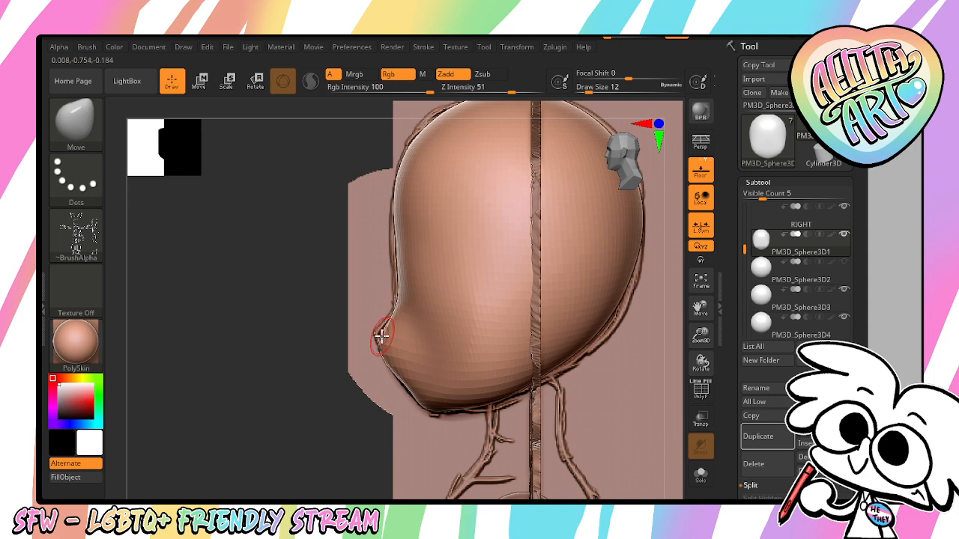
pyautogui.keyDown('shift'); pyautogui.moveTo(394, 339); pyautogui.dragTo(378, 326); pyautogui.keyUp('shift')
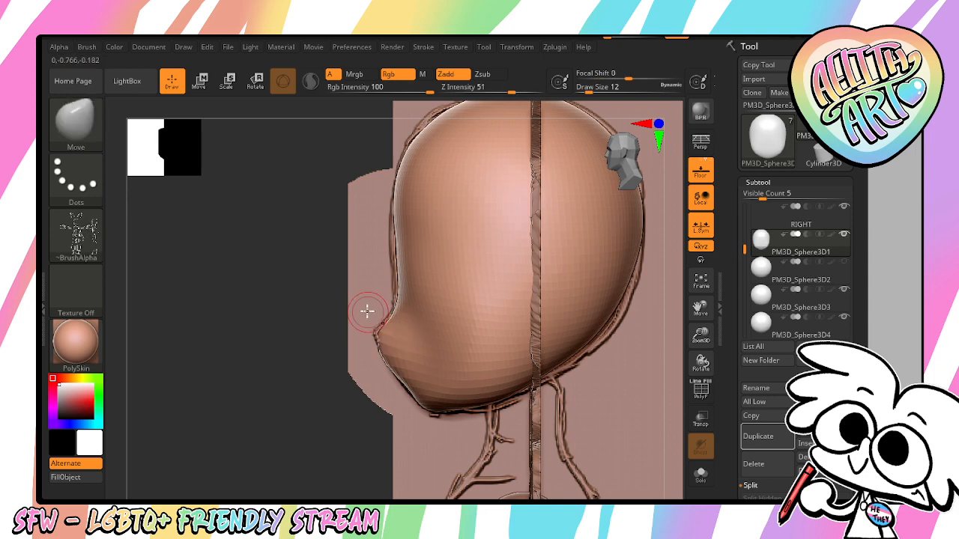
pyautogui.hotkey('ctrl', 'z')
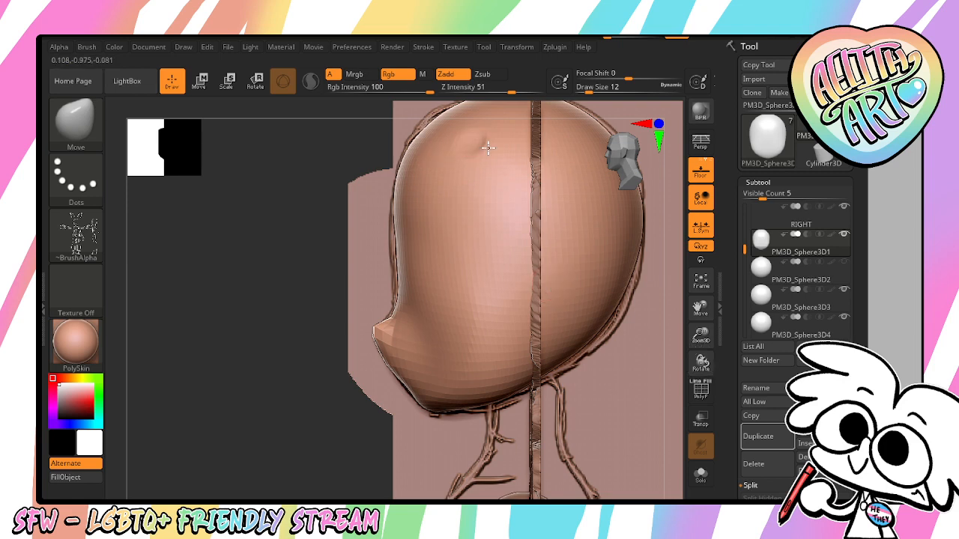
# Try small Move brush strokes on the forehead and below the nose, undoing each one
pyautogui.moveTo(461, 173); pyautogui.dragTo(484, 173)
pyautogui.hotkey('ctrl', 'z')
pyautogui.moveTo(401, 345); pyautogui.dragTo(373, 370)
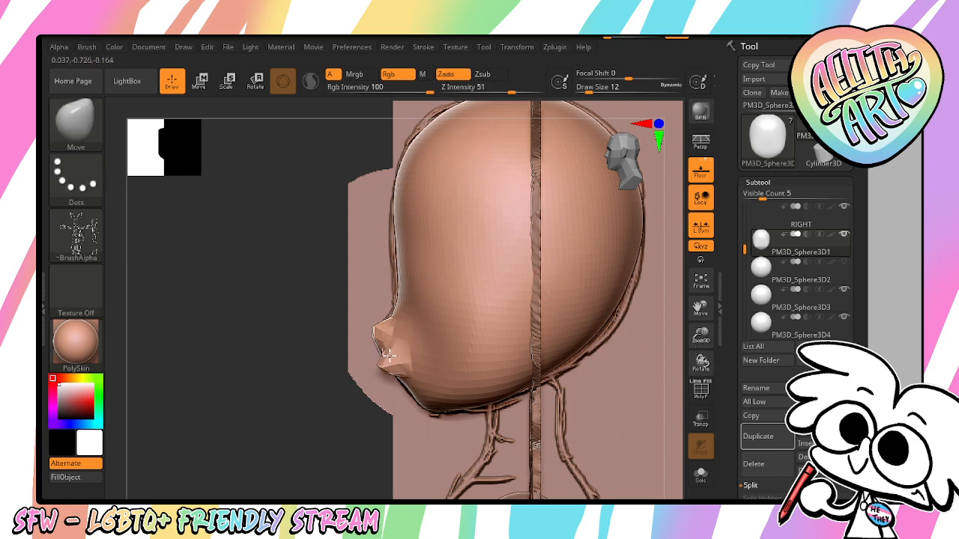
pyautogui.hotkey('ctrl', 'z')
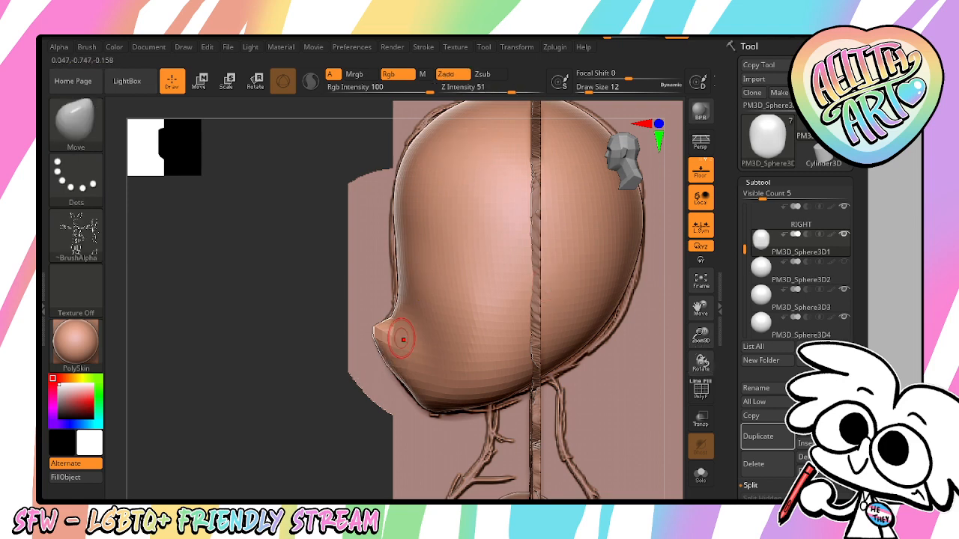
# Smooth the blocky nose bump into the muzzle from the front, increasing the draw size to 28
pyautogui.press('ctrl')
pyautogui.keyDown('shift'); pyautogui.moveTo(553, 392); pyautogui.dragTo(396, 458); pyautogui.keyUp('shift')
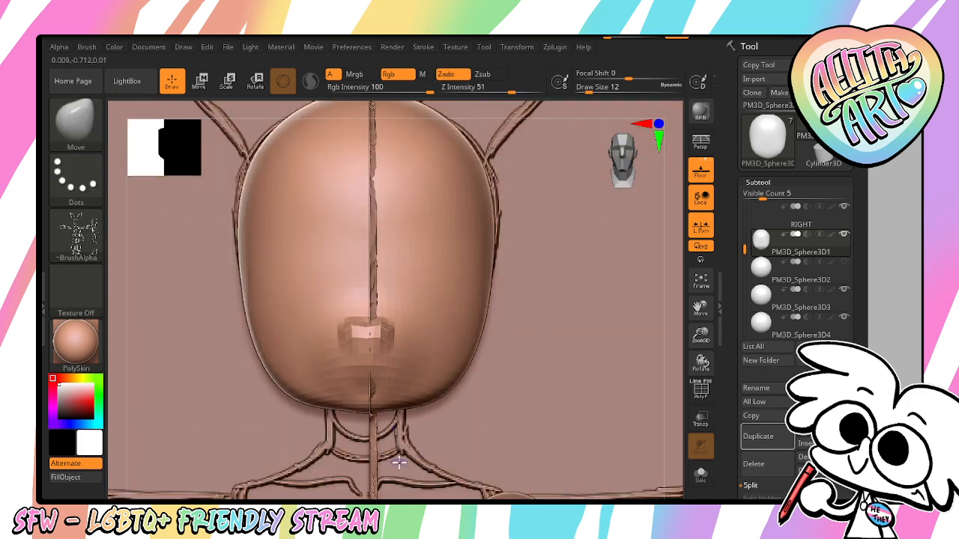
pyautogui.press(']')
pyautogui.press(']')
pyautogui.moveTo(386, 332)
pyautogui.keyDown('shift'); pyautogui.mouseDown()
pyautogui.moveTo(418, 352)
pyautogui.moveTo(407, 333)
pyautogui.moveTo(418, 368)
pyautogui.mouseUp(); pyautogui.keyUp('shift')
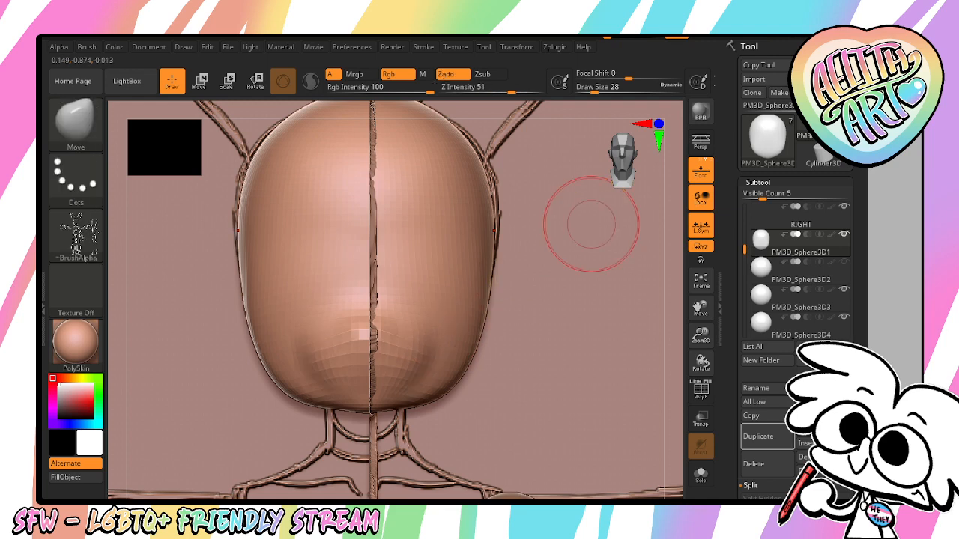
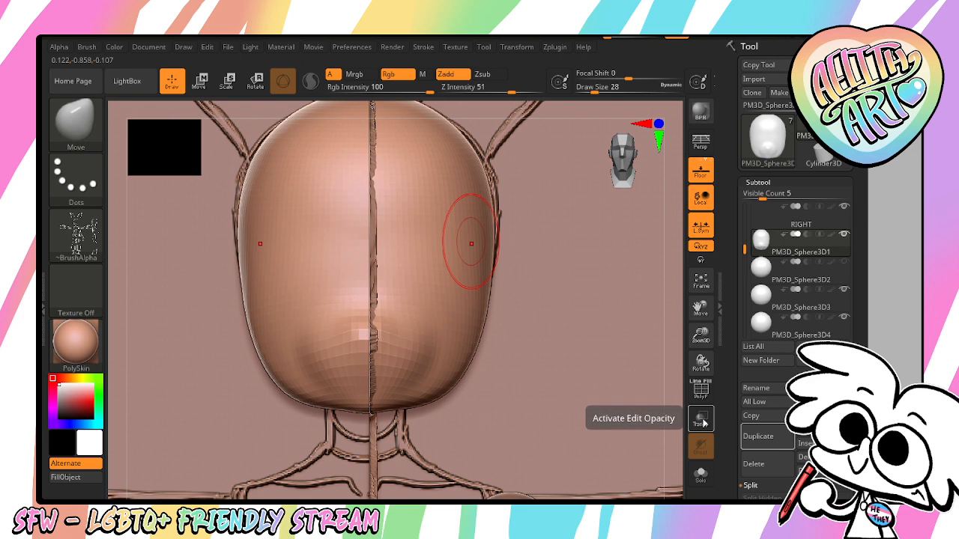
# Turn on transparency to reveal the face drawing and smooth the muzzle and cheek beneath the drawn eye
pyautogui.click(702, 423)
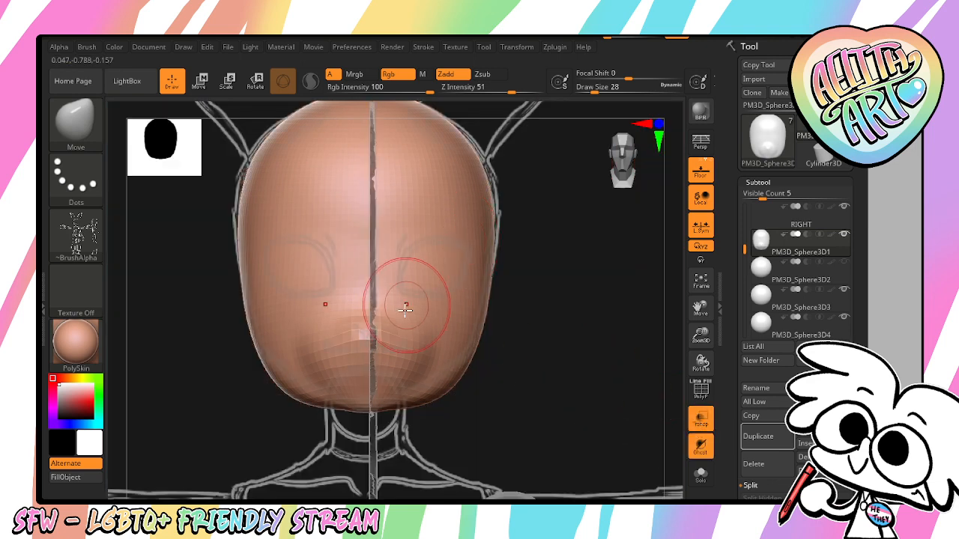
pyautogui.press('shift')
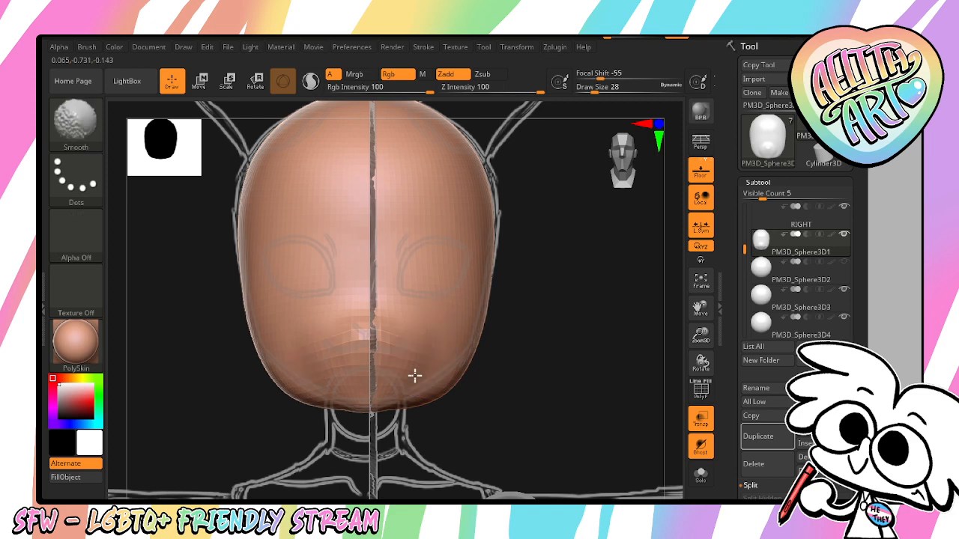
pyautogui.moveTo(421, 361)
pyautogui.keyDown('shift'); pyautogui.mouseDown()
pyautogui.moveTo(398, 335)
pyautogui.moveTo(443, 343)
pyautogui.mouseUp(); pyautogui.keyUp('shift')
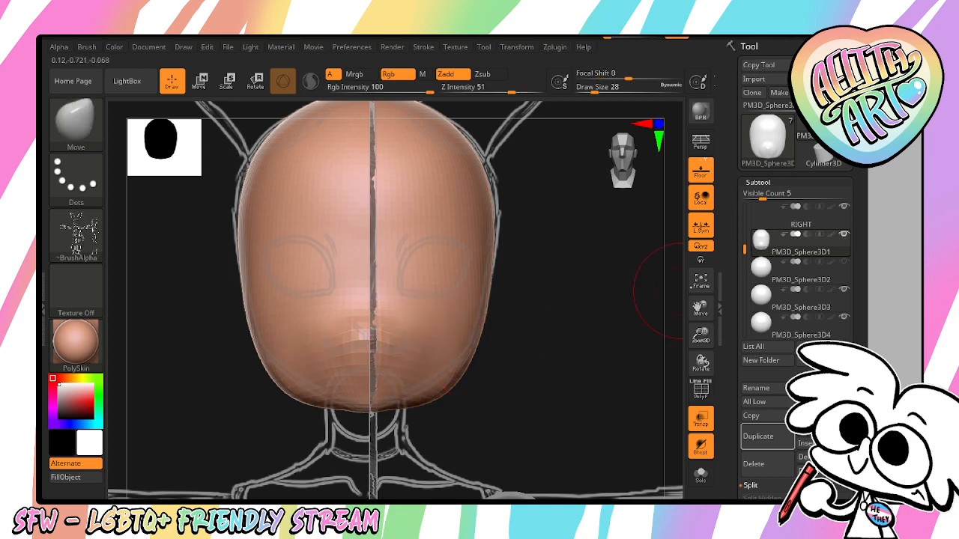
# Pull the cheeks and jaw corners to the drawn jawline with the Move brush, using draw sizes 40 and 20, and turn transparency off
pyautogui.moveTo(702, 363)
pyautogui.mouseDown()
pyautogui.moveTo(663, 360)
pyautogui.moveTo(704, 355)
pyautogui.moveTo(708, 365)
pyautogui.moveTo(678, 368)
pyautogui.moveTo(702, 364)
pyautogui.moveTo(694, 361)
pyautogui.mouseUp()
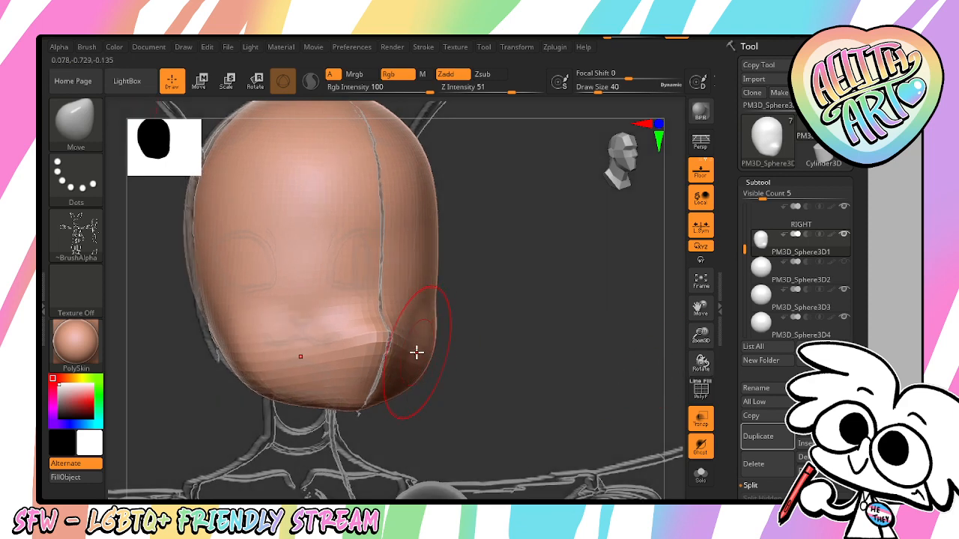
pyautogui.moveTo(417, 352); pyautogui.dragTo(428, 355)
pyautogui.keyDown('shift'); pyautogui.moveTo(701, 364); pyautogui.dragTo(681, 367); pyautogui.keyUp('shift')
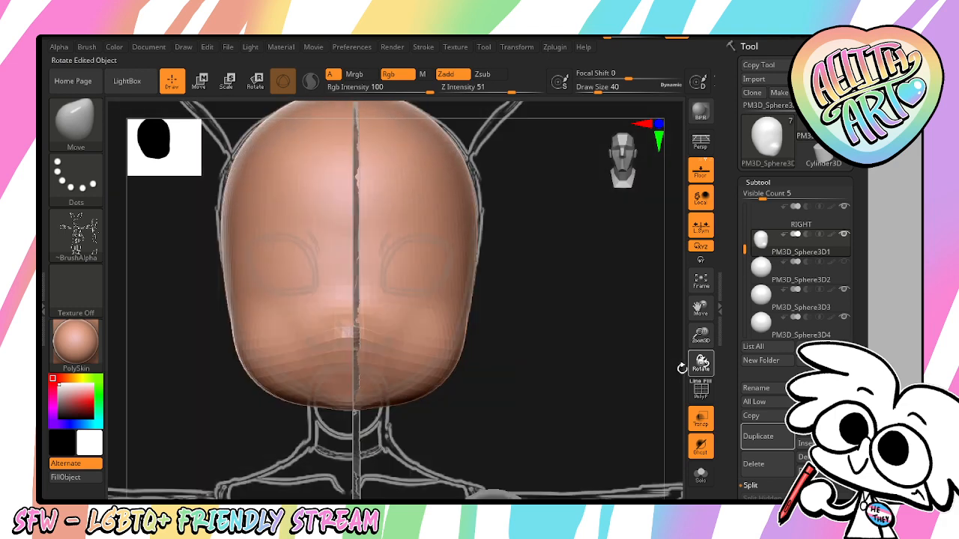
pyautogui.moveTo(433, 377); pyautogui.dragTo(435, 358)
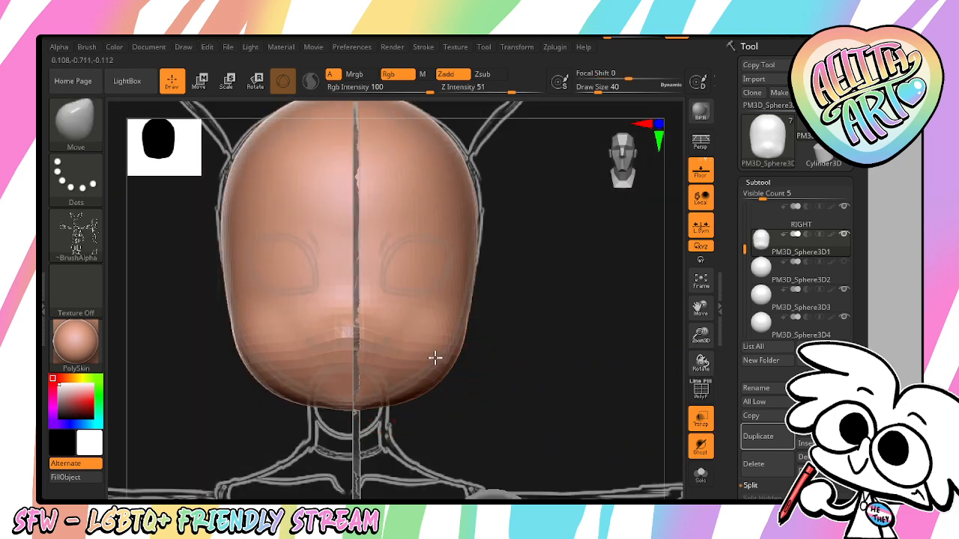
pyautogui.moveTo(417, 391)
pyautogui.mouseDown()
pyautogui.moveTo(414, 379)
pyautogui.moveTo(441, 355)
pyautogui.mouseUp()
pyautogui.hotkey('ctrl', 'z')
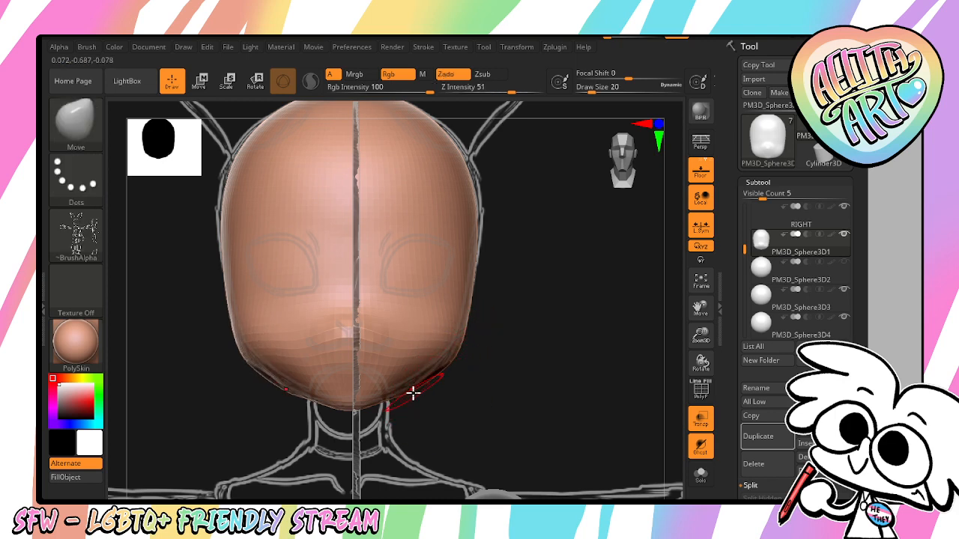
pyautogui.click(702, 420)
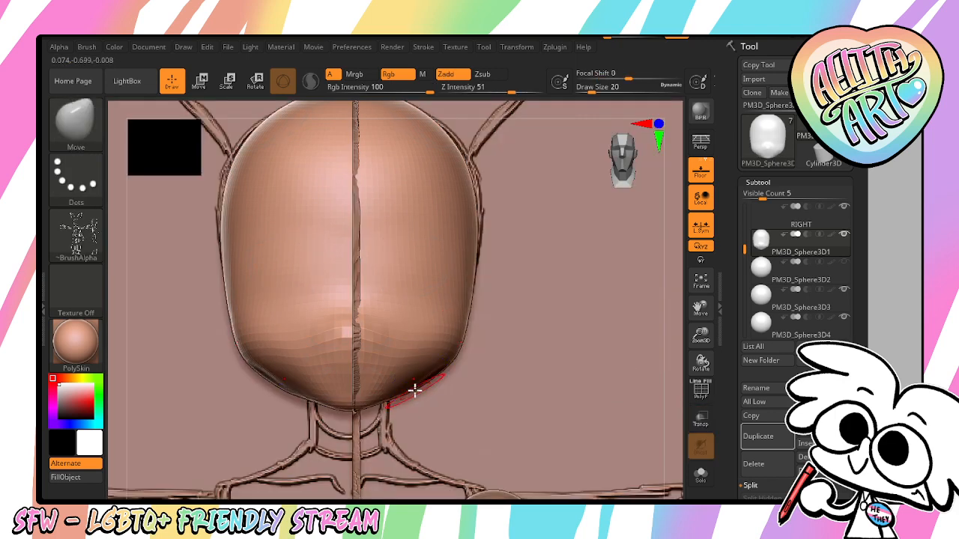
# Try smoothing the cheek from a three-quarter view and undo the stroke
pyautogui.moveTo(701, 365)
pyautogui.mouseDown()
pyautogui.moveTo(698, 353)
pyautogui.moveTo(634, 332)
pyautogui.mouseUp()
pyautogui.press('shift')
pyautogui.moveTo(405, 356)
pyautogui.keyDown('shift'); pyautogui.mouseDown()
pyautogui.moveTo(395, 351)
pyautogui.moveTo(399, 334)
pyautogui.mouseUp(); pyautogui.keyUp('shift')
pyautogui.hotkey('ctrl', 'z')
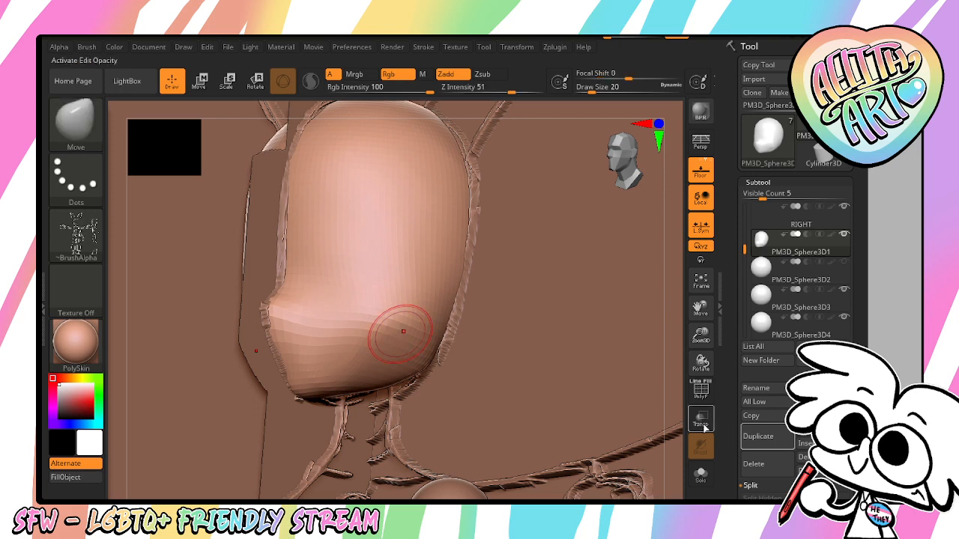
# Reshape the lower cheek from the side and front with the Move brush at draw size 32
pyautogui.click(702, 419)
pyautogui.moveTo(701, 365)
pyautogui.keyDown('shift'); pyautogui.mouseDown()
pyautogui.moveTo(721, 382)
pyautogui.moveTo(697, 379)
pyautogui.moveTo(737, 359)
pyautogui.moveTo(703, 365)
pyautogui.mouseUp(); pyautogui.keyUp('shift')
pyautogui.click(702, 417)
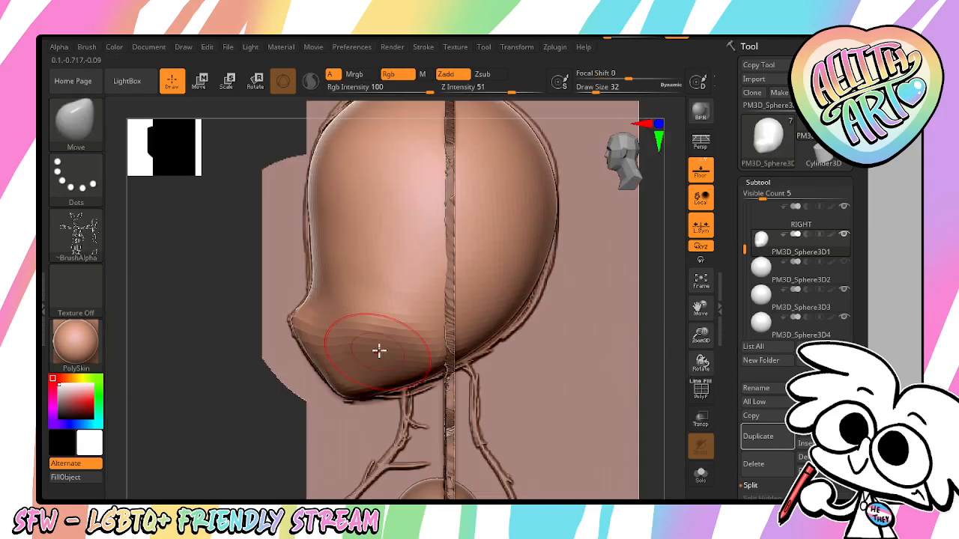
pyautogui.moveTo(376, 359)
pyautogui.mouseDown()
pyautogui.moveTo(376, 369)
pyautogui.moveTo(387, 322)
pyautogui.moveTo(398, 328)
pyautogui.mouseUp()
pyautogui.keyDown('shift'); pyautogui.moveTo(253, 457); pyautogui.dragTo(287, 460); pyautogui.keyUp('shift')
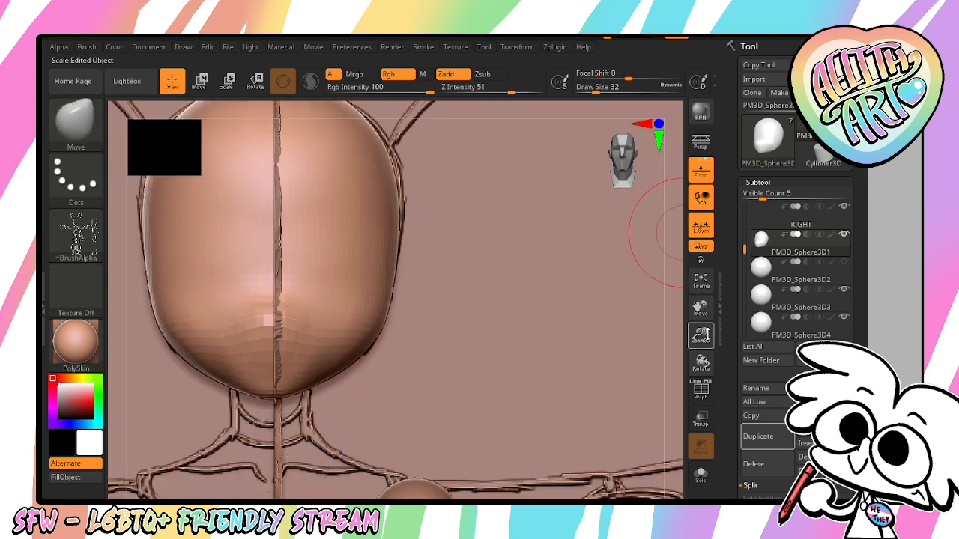
pyautogui.moveTo(700, 336); pyautogui.dragTo(704, 320)
pyautogui.moveTo(701, 308); pyautogui.dragTo(791, 375)
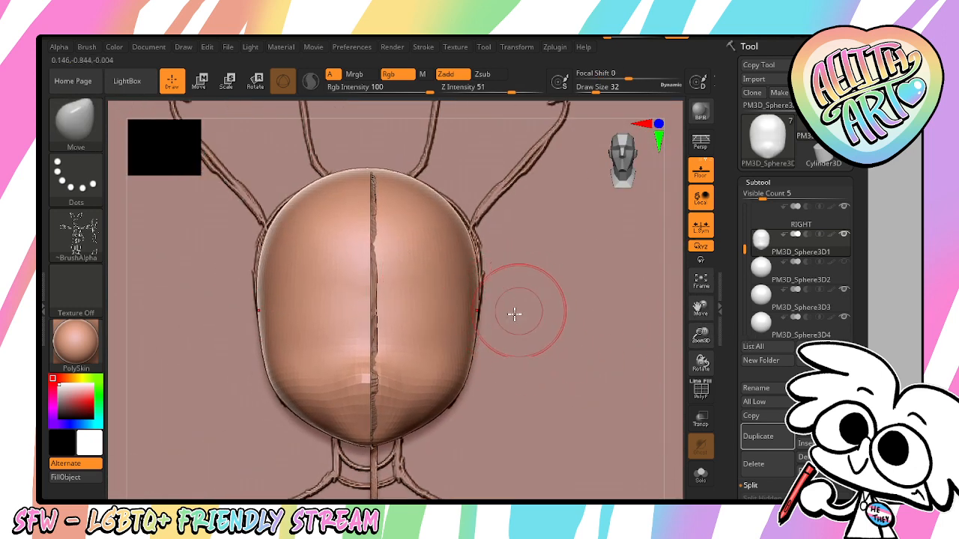
pyautogui.moveTo(402, 382)
pyautogui.mouseDown()
pyautogui.moveTo(415, 379)
pyautogui.moveTo(404, 392)
pyautogui.moveTo(417, 390)
pyautogui.moveTo(433, 370)
pyautogui.mouseUp()
# Smooth the snout and lower cheek from the side view at draw size 12
pyautogui.click(703, 283)
pyautogui.click(704, 292)
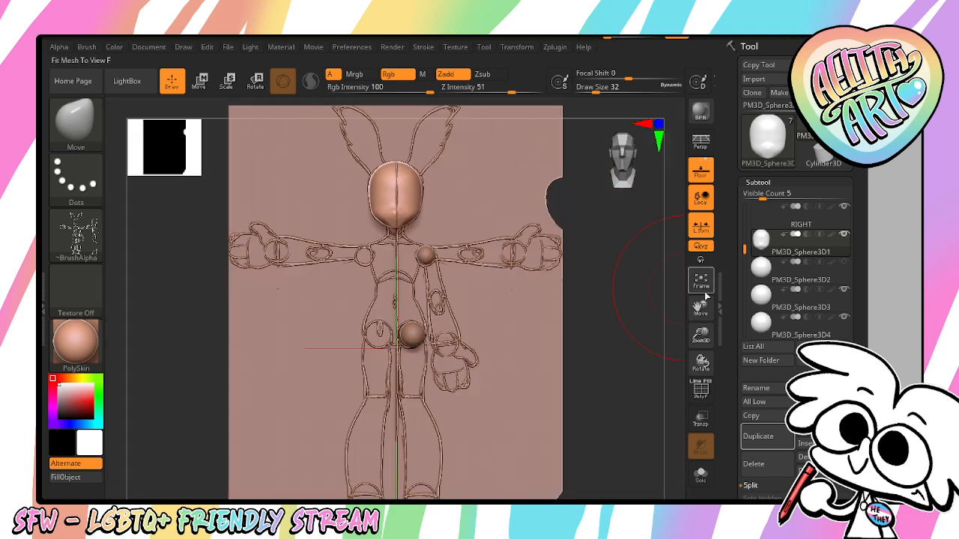
pyautogui.moveTo(637, 390); pyautogui.dragTo(572, 420)
pyautogui.moveTo(700, 337)
pyautogui.mouseDown()
pyautogui.moveTo(685, 437)
pyautogui.moveTo(619, 499)
pyautogui.mouseUp()
pyautogui.press('[')
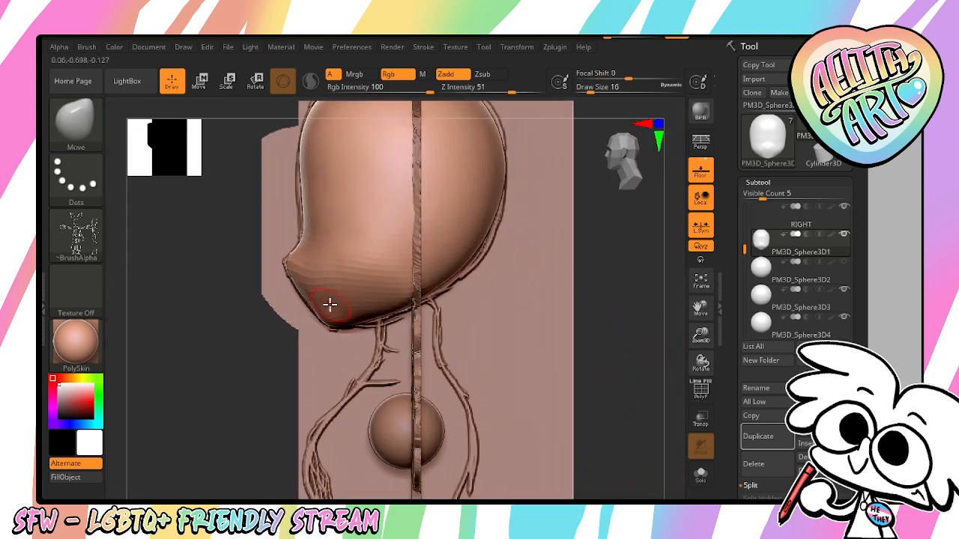
pyautogui.press('shift')
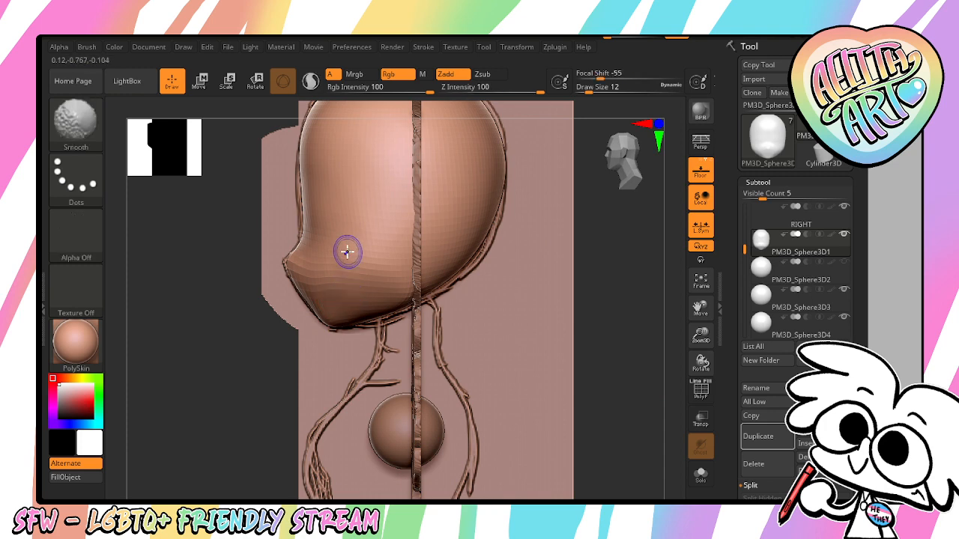
pyautogui.press('shift')
# Smooth the lower back of the head and jaw corners from behind
pyautogui.moveTo(609, 311); pyautogui.dragTo(553, 313)
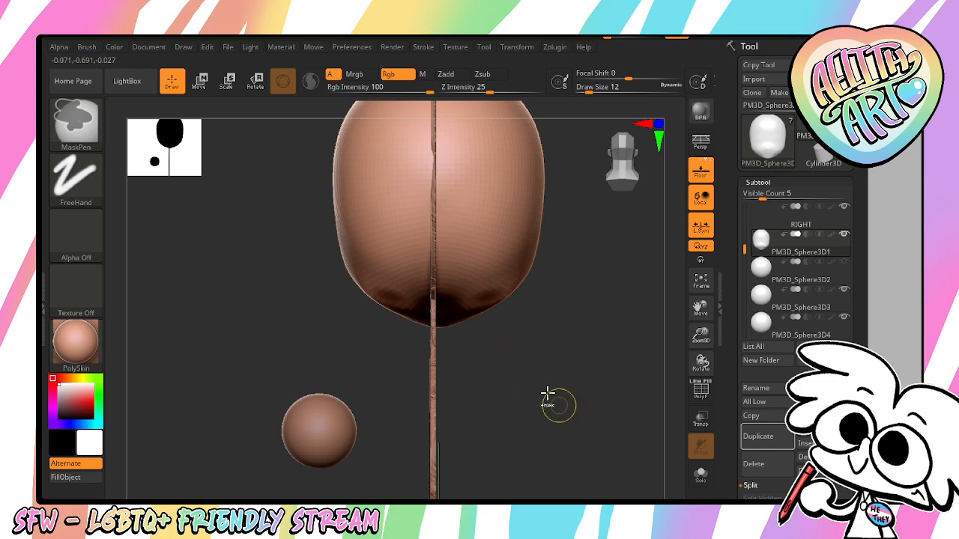
pyautogui.moveTo(556, 400); pyautogui.dragTo(472, 317)
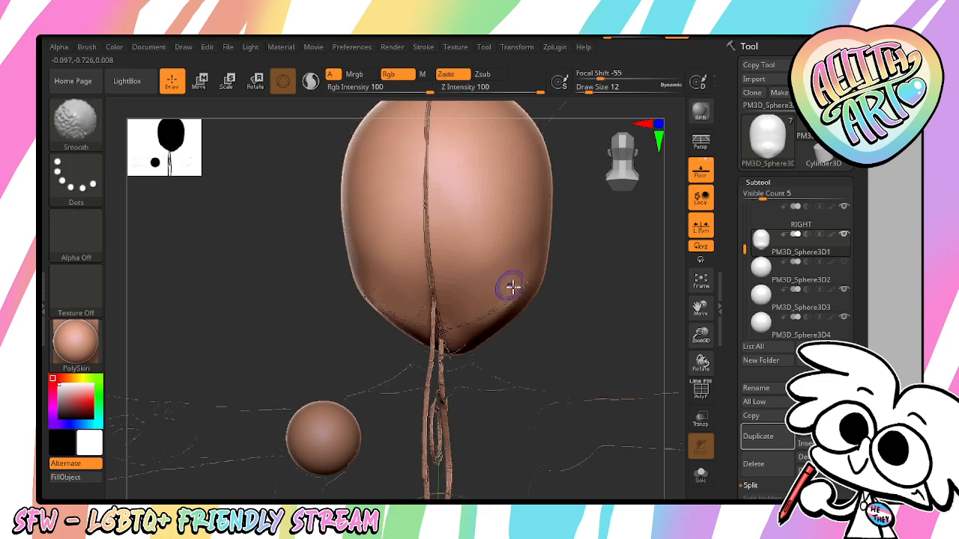
pyautogui.moveTo(572, 336)
pyautogui.mouseDown()
pyautogui.moveTo(607, 367)
pyautogui.moveTo(604, 351)
pyautogui.mouseUp()
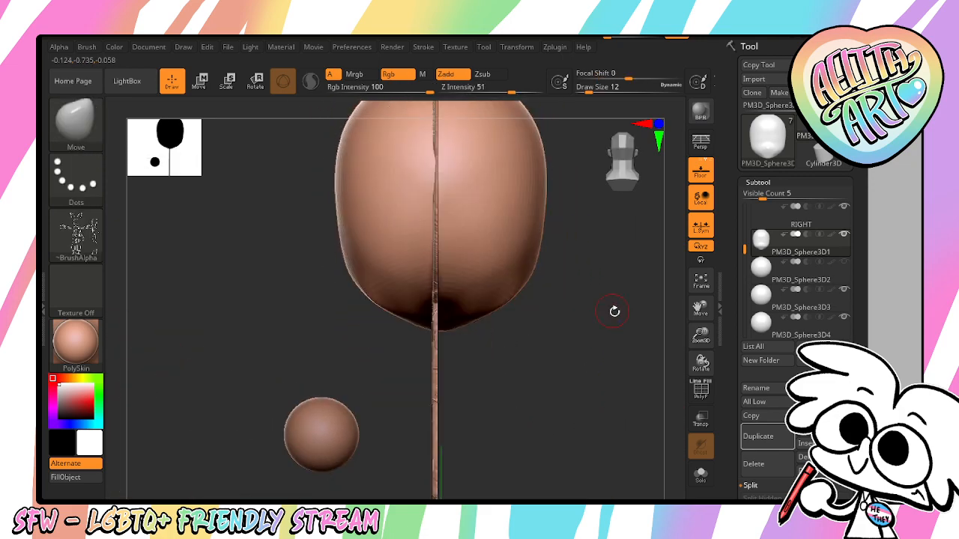
pyautogui.moveTo(614, 311); pyautogui.dragTo(507, 328)
# Refine the cheek outline against the front drawing with the Move brush at draw size 28
pyautogui.moveTo(700, 309); pyautogui.dragTo(592, 356)
pyautogui.moveTo(701, 334); pyautogui.dragTo(593, 322)
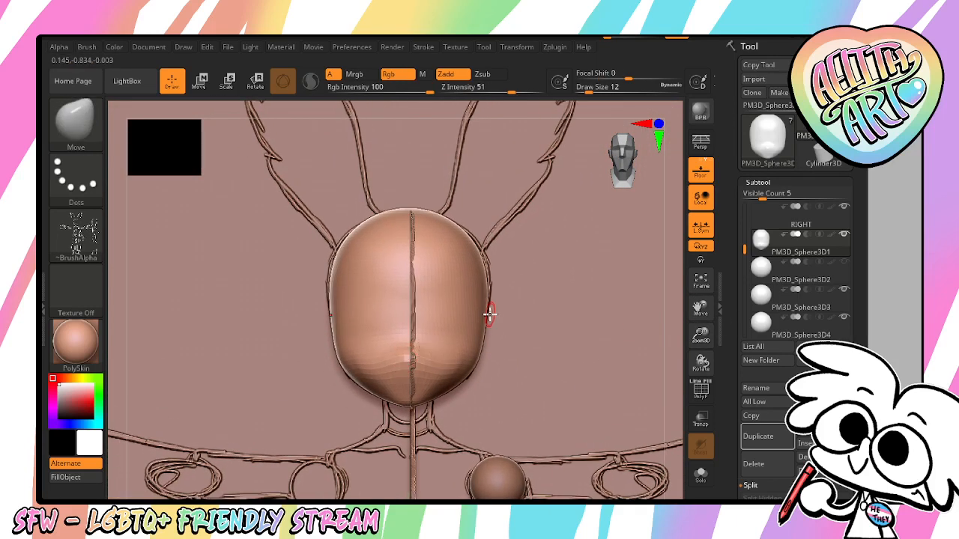
pyautogui.press(']')
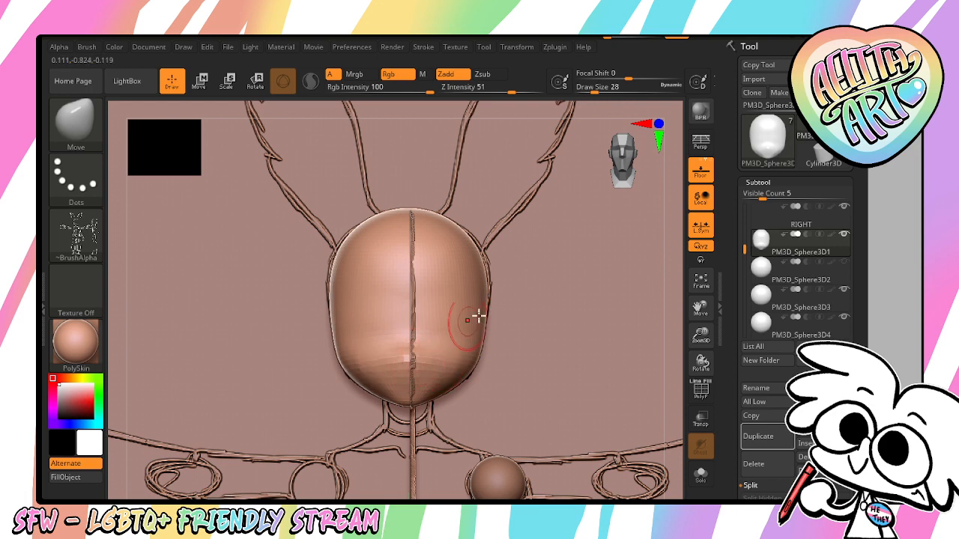
pyautogui.moveTo(701, 337); pyautogui.dragTo(588, 428)
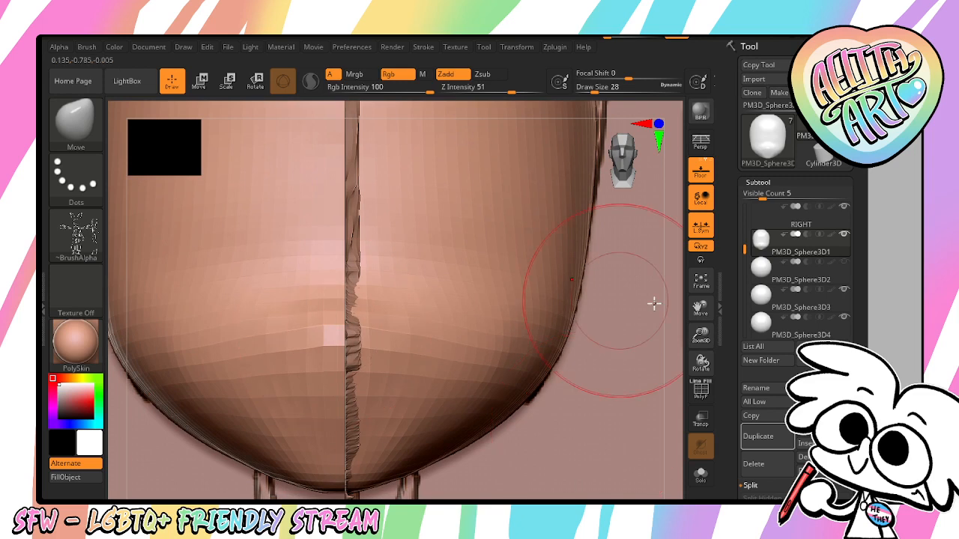
pyautogui.moveTo(700, 308); pyautogui.dragTo(779, 491)
pyautogui.moveTo(700, 308); pyautogui.dragTo(704, 197)
pyautogui.moveTo(700, 337); pyautogui.dragTo(703, 278)
pyautogui.moveTo(700, 308); pyautogui.dragTo(627, 203)
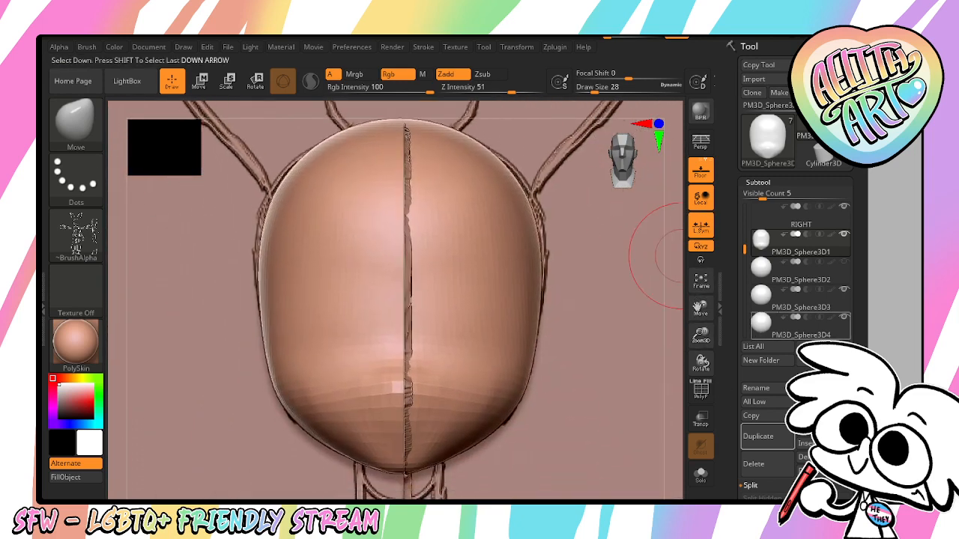
# Collapse the Split and Deformation settings and open the DynaMesh settings in the head's geometry options
pyautogui.scroll(-5, 794, 262)
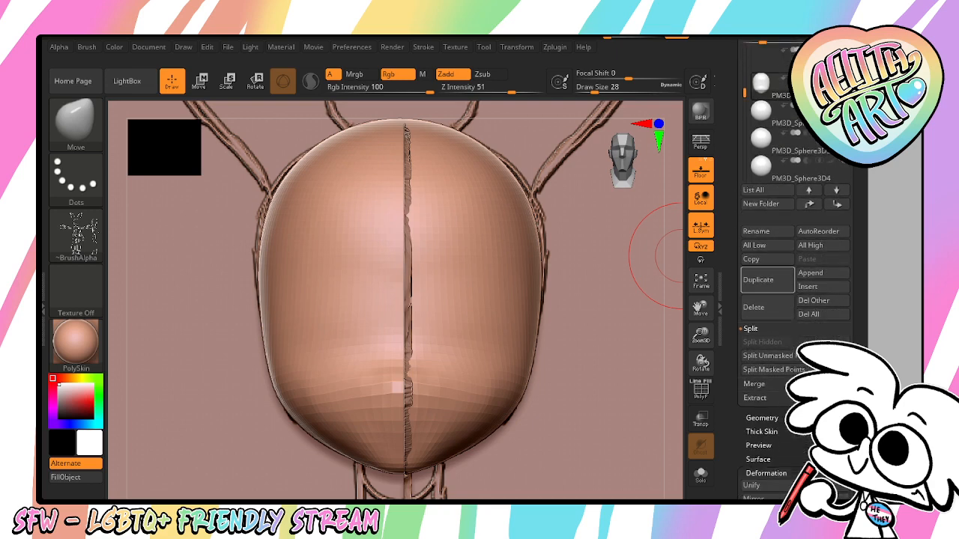
pyautogui.moveTo(859, 255)
pyautogui.mouseDown()
pyautogui.moveTo(859, 246)
pyautogui.moveTo(859, 387)
pyautogui.moveTo(859, 257)
pyautogui.mouseUp()
pyautogui.click(758, 332)
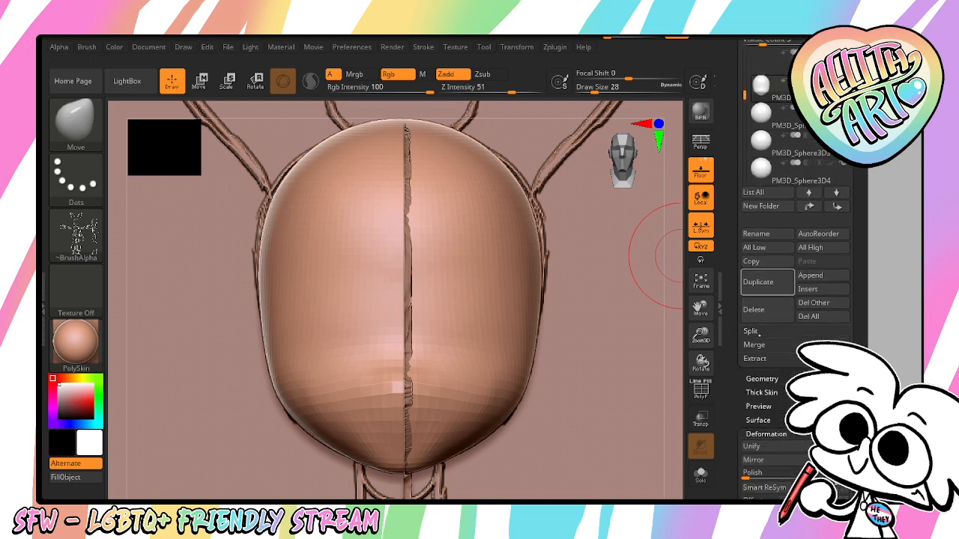
pyautogui.click(772, 434)
pyautogui.click(763, 379)
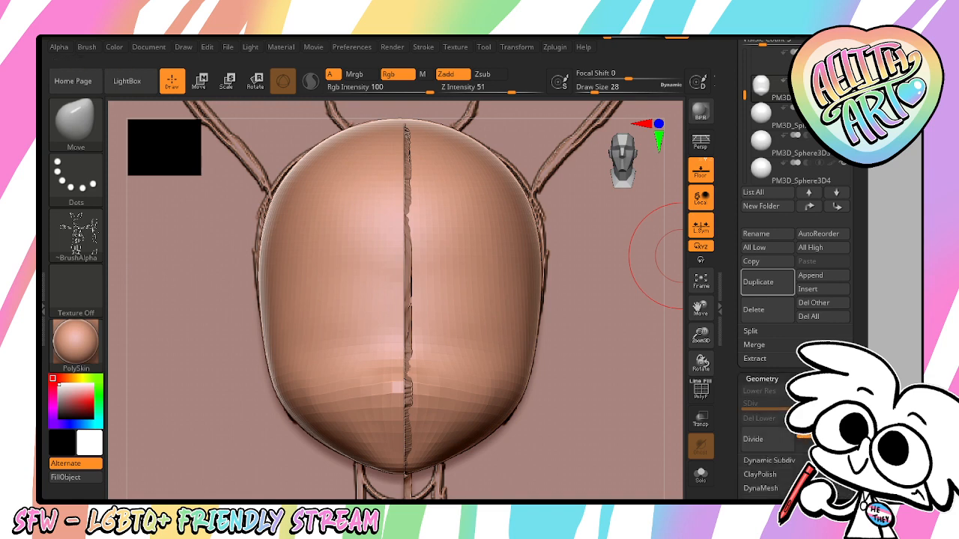
pyautogui.moveTo(859, 459); pyautogui.dragTo(858, 360)
pyautogui.click(762, 390)
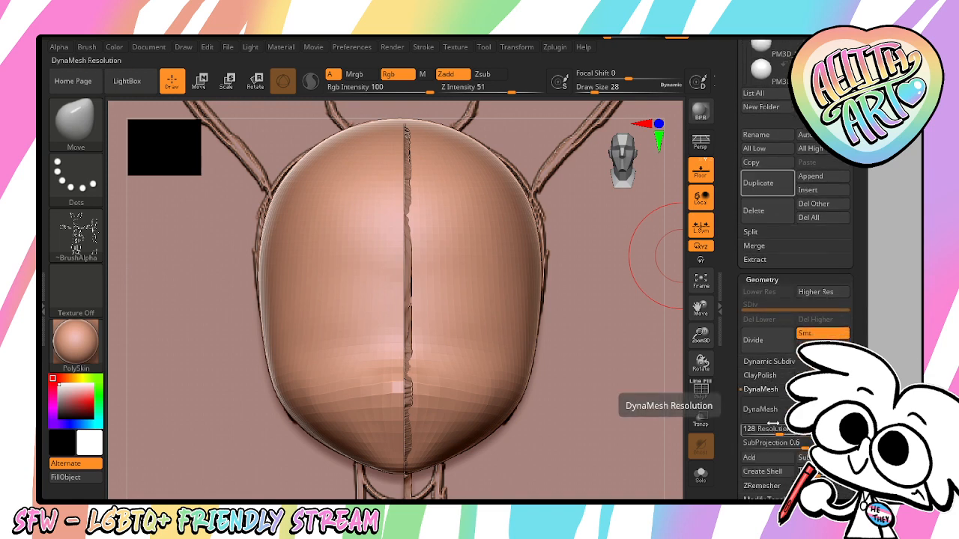
# Try DynaMesh on the head at resolution 128 and at a higher resolution, undoing each remesh
pyautogui.click(760, 410)
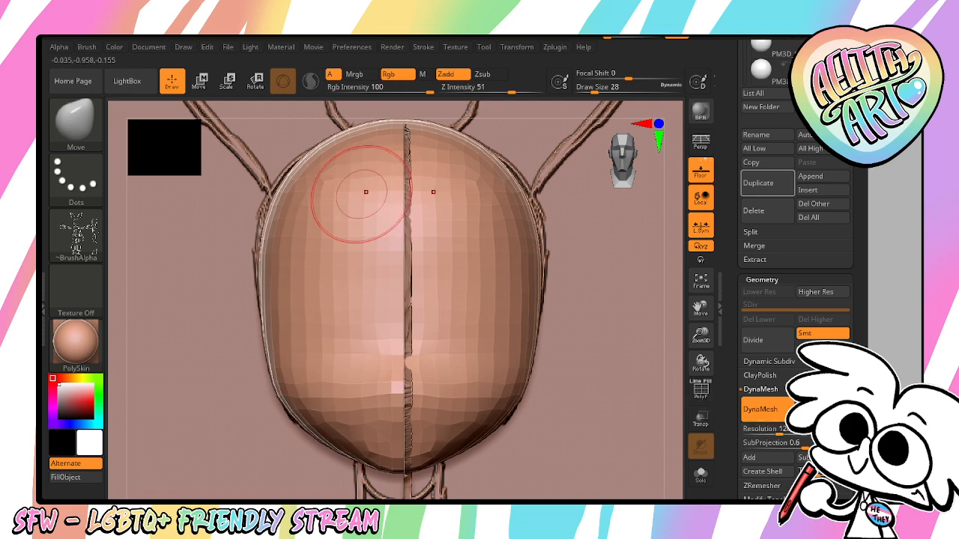
pyautogui.hotkey('ctrl', 'z')
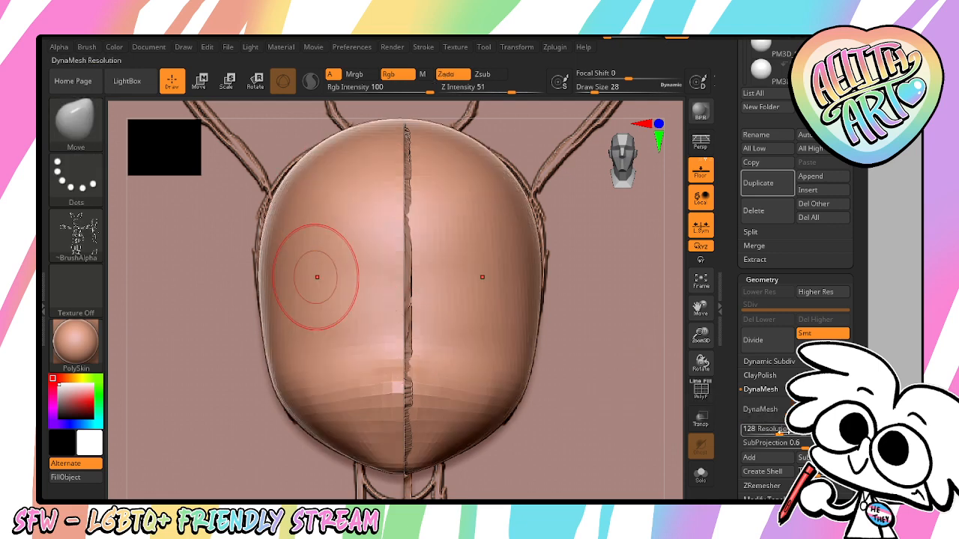
pyautogui.click(789, 432)
pyautogui.click(771, 414)
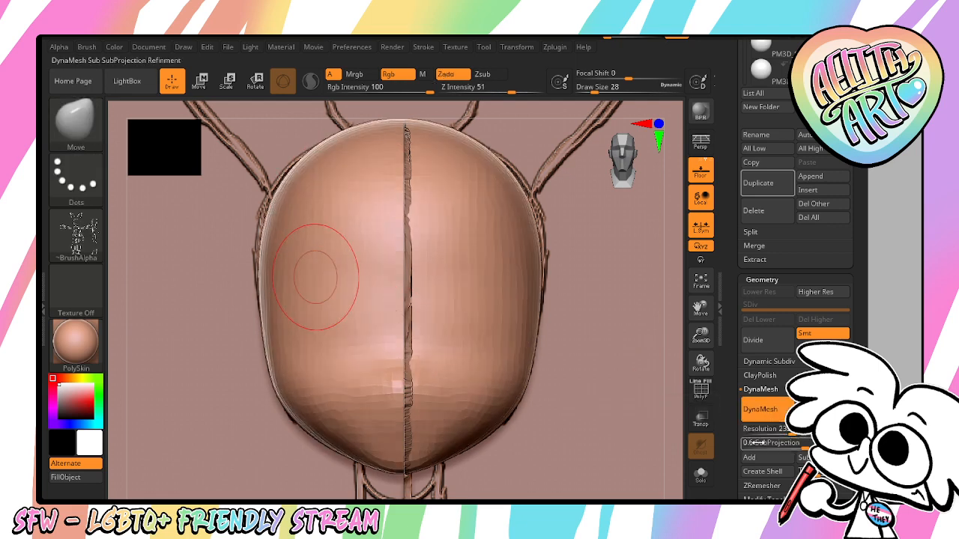
pyautogui.hotkey('ctrl', 'z')
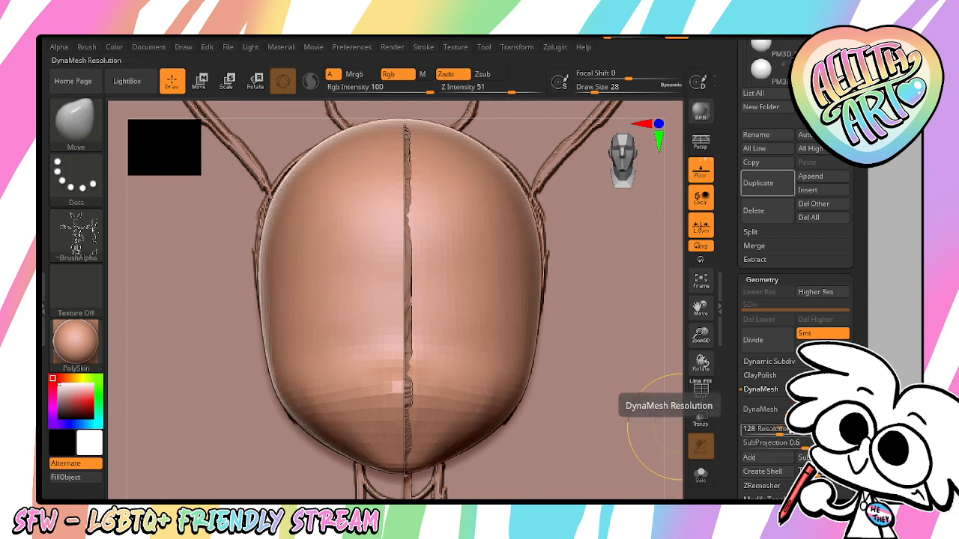
# Remesh the head with DynaMesh at resolution 312 and smooth the muzzle
pyautogui.click(792, 433)
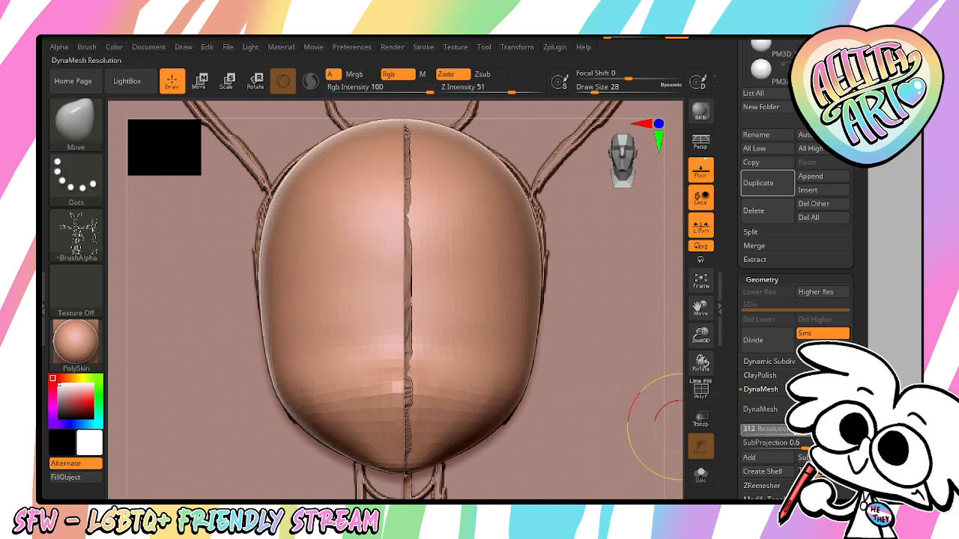
pyautogui.click(770, 412)
pyautogui.press('shift')
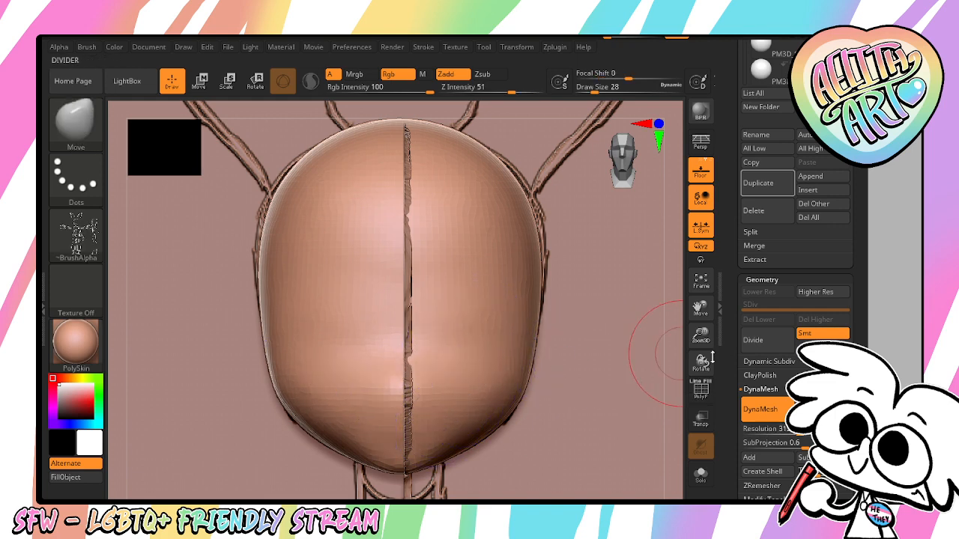
# Refine the snout tip and its profile against the side drawing with the Move brush at draw size 14
pyautogui.moveTo(701, 364); pyautogui.dragTo(670, 386)
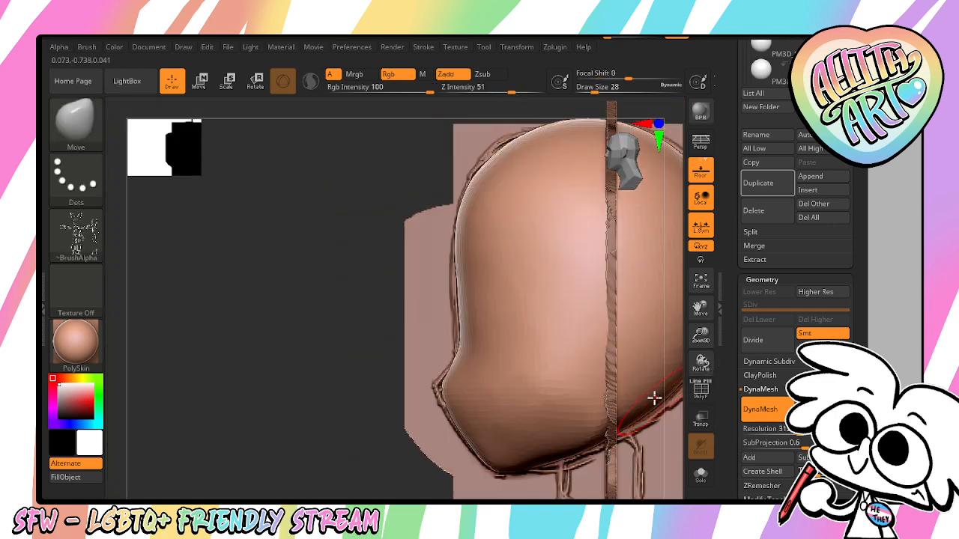
pyautogui.press('ctrl')
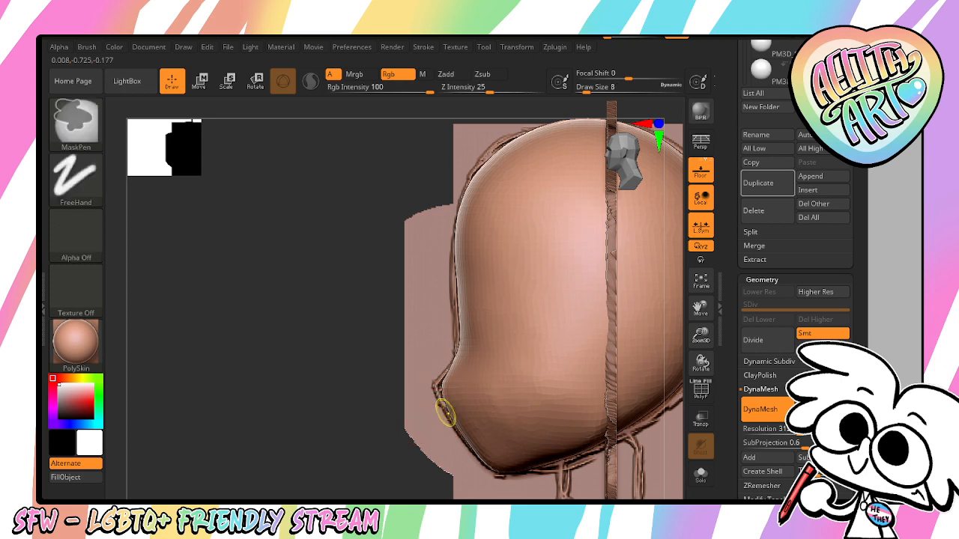
pyautogui.hotkey('ctrl', 'shift')
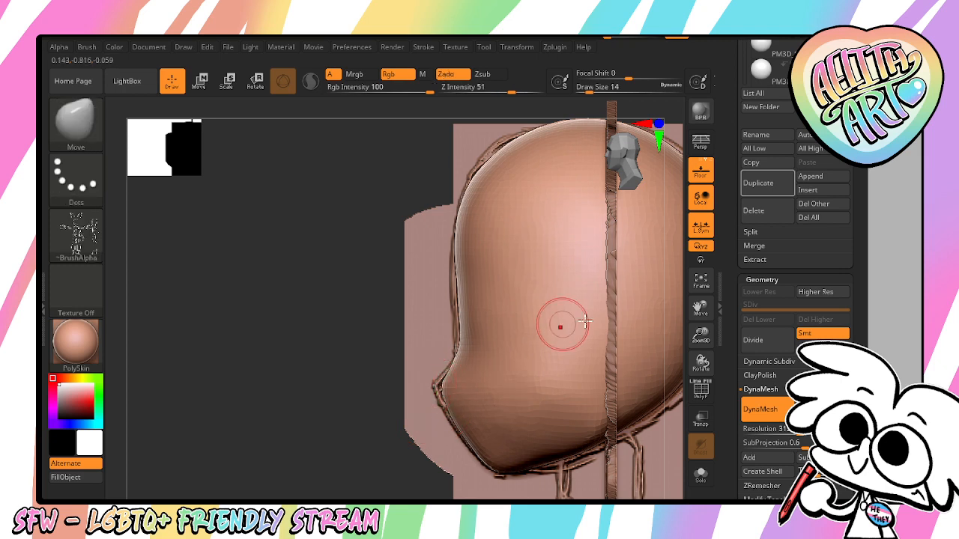
pyautogui.moveTo(701, 363); pyautogui.dragTo(706, 370)
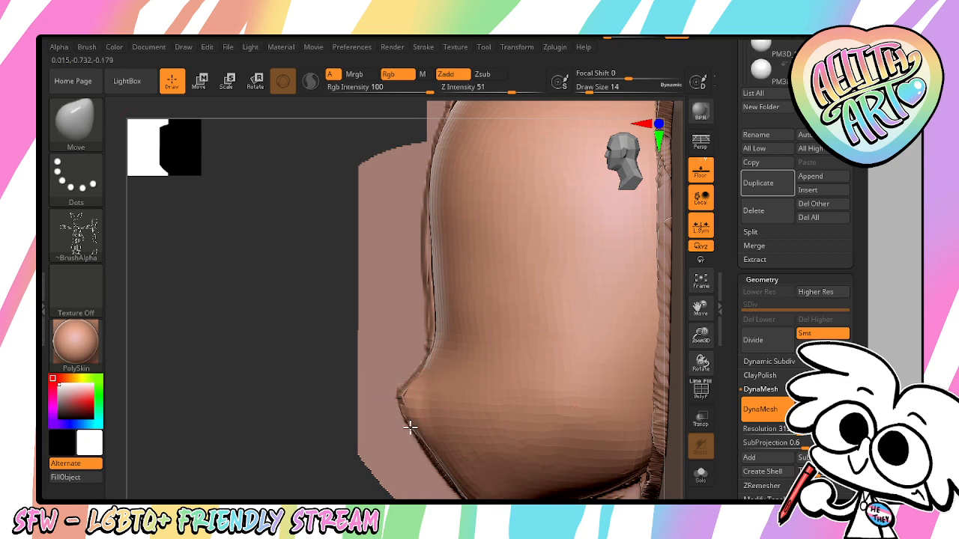
pyautogui.press('ctrl')
pyautogui.moveTo(435, 445)
pyautogui.keyDown('shift'); pyautogui.mouseDown()
pyautogui.moveTo(388, 390)
pyautogui.moveTo(374, 493)
pyautogui.mouseUp(); pyautogui.keyUp('shift')
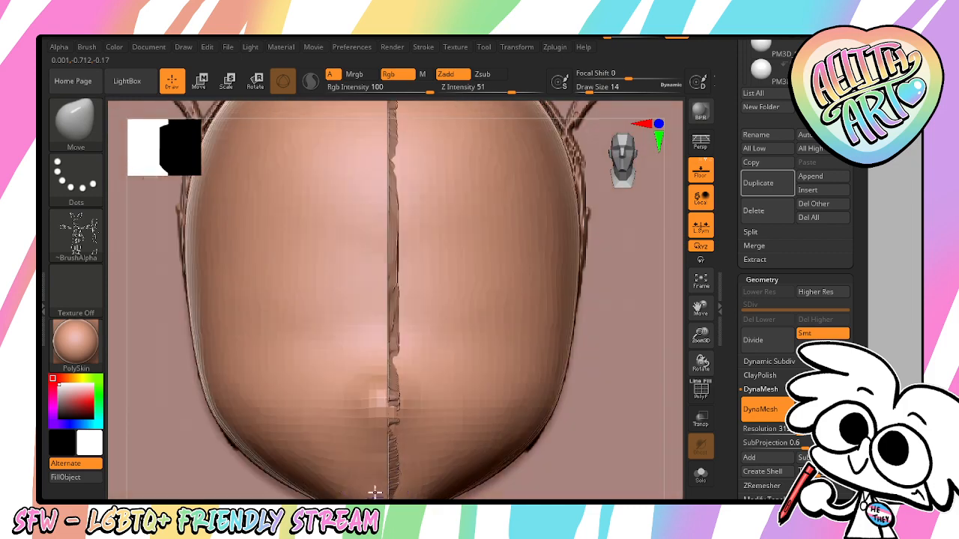
pyautogui.press('ctrl')
# Shape the underside of the snout with the Move brush at draw size 22 and smooth the jaw from the front
pyautogui.moveTo(701, 364)
pyautogui.mouseDown()
pyautogui.moveTo(681, 366)
pyautogui.moveTo(704, 368)
pyautogui.moveTo(700, 360)
pyautogui.moveTo(712, 375)
pyautogui.moveTo(675, 390)
pyautogui.moveTo(610, 343)
pyautogui.moveTo(676, 412)
pyautogui.mouseUp()
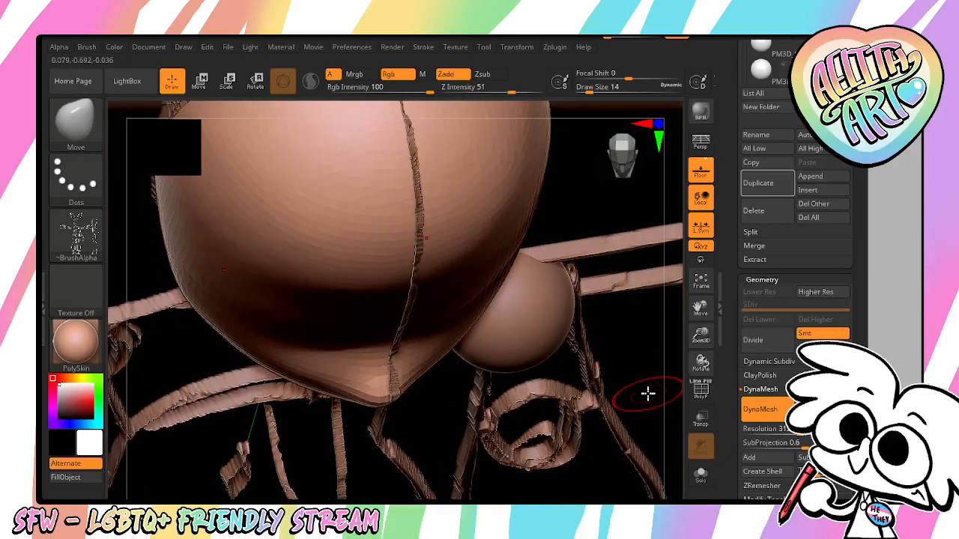
pyautogui.keyDown('ctrl'); pyautogui.keyDown('shift'); pyautogui.moveTo(416, 372); pyautogui.dragTo(425, 374); pyautogui.keyUp('shift'); pyautogui.keyUp('ctrl')
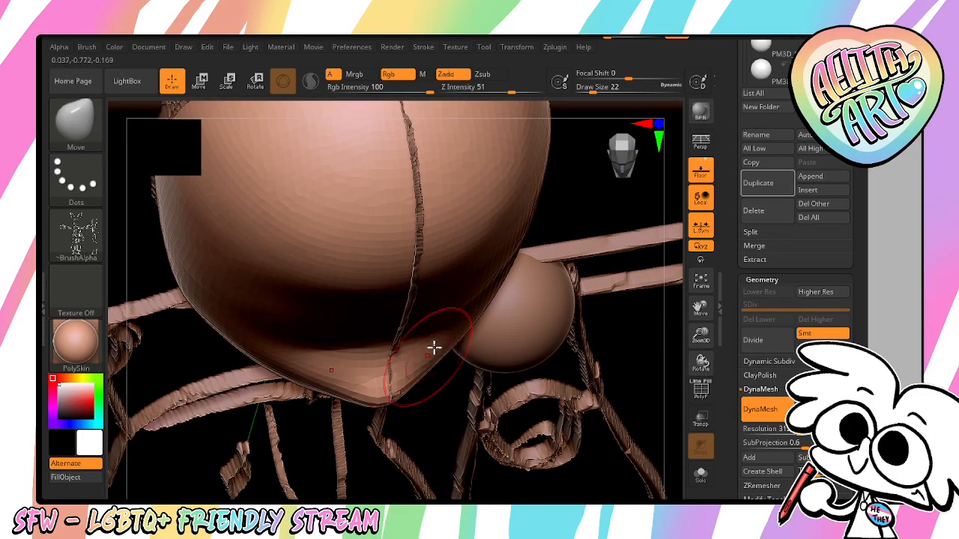
pyautogui.click(704, 282)
pyautogui.keyDown('shift'); pyautogui.moveTo(706, 361); pyautogui.dragTo(698, 278); pyautogui.keyUp('shift')
pyautogui.press('shift')
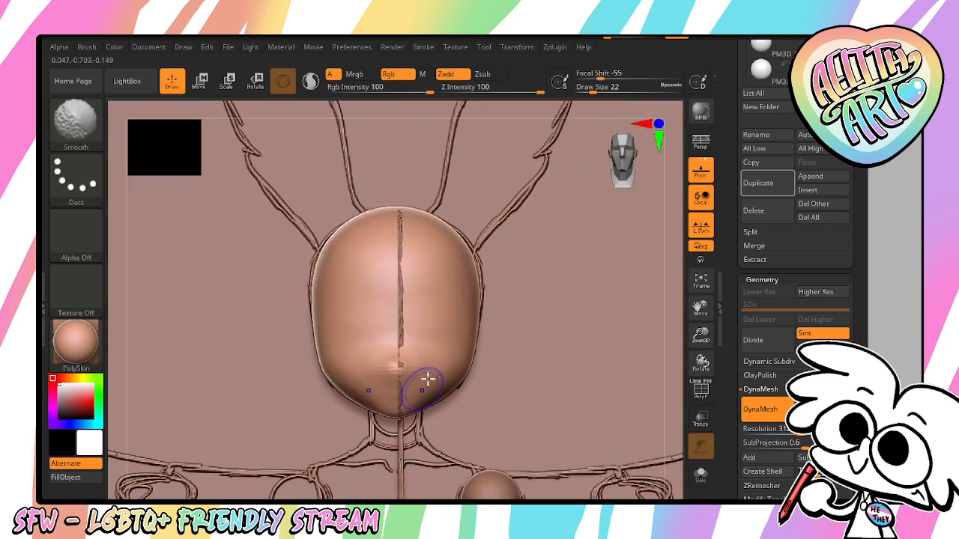
# Try remeshing the head with DynaMesh at a resolution above 312
pyautogui.scroll(-1, 867, 296)
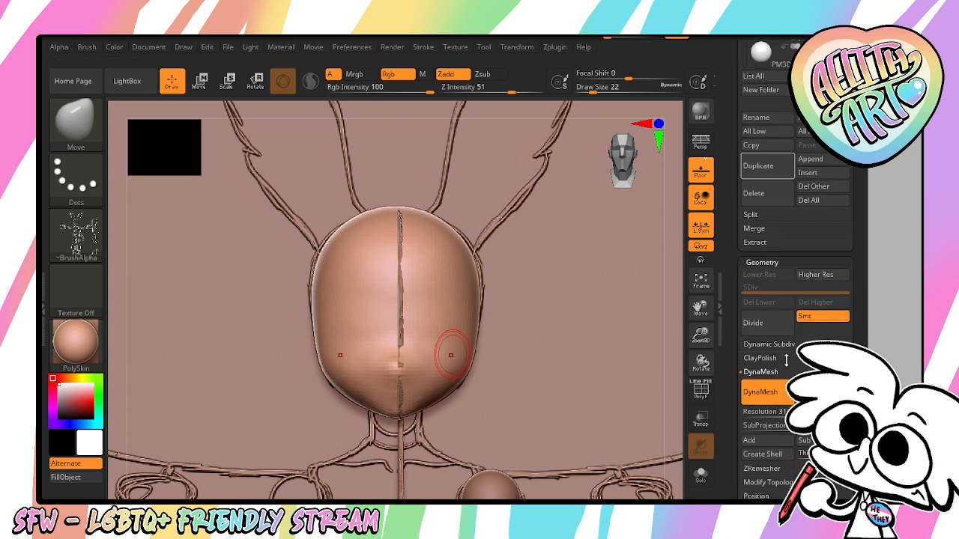
pyautogui.click(765, 392)
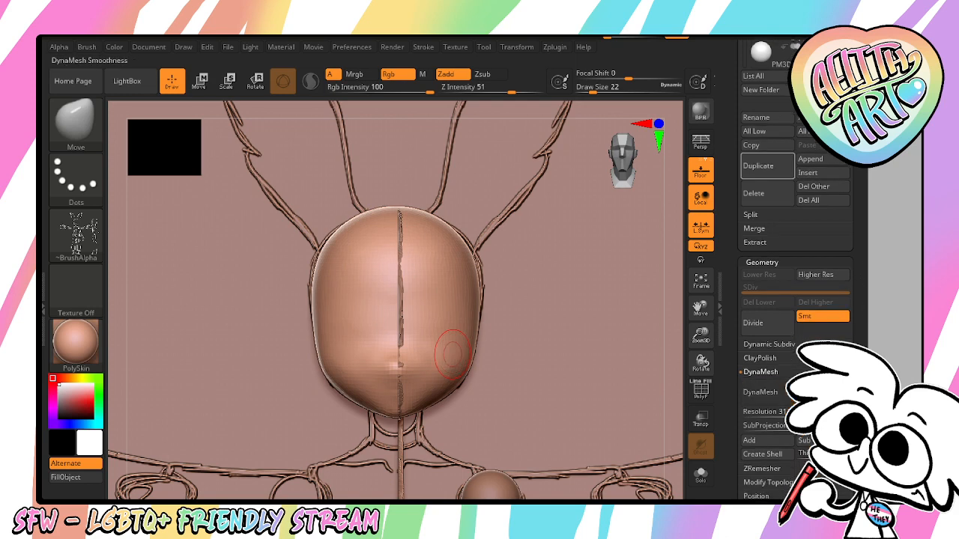
pyautogui.click(768, 395)
pyautogui.moveTo(701, 335); pyautogui.dragTo(657, 413)
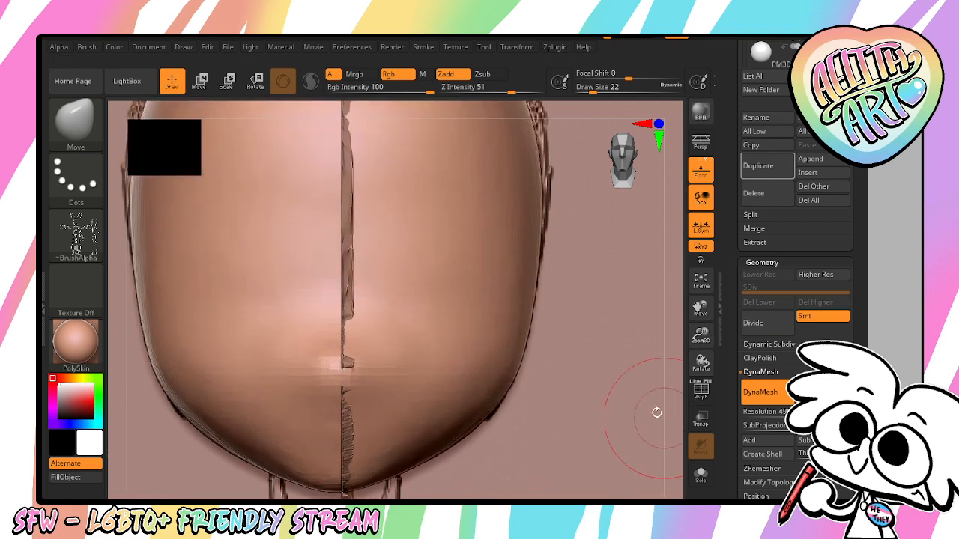
# Try smoothing the ridge across the snout tip from the front and undo the strokes
pyautogui.press('shift')
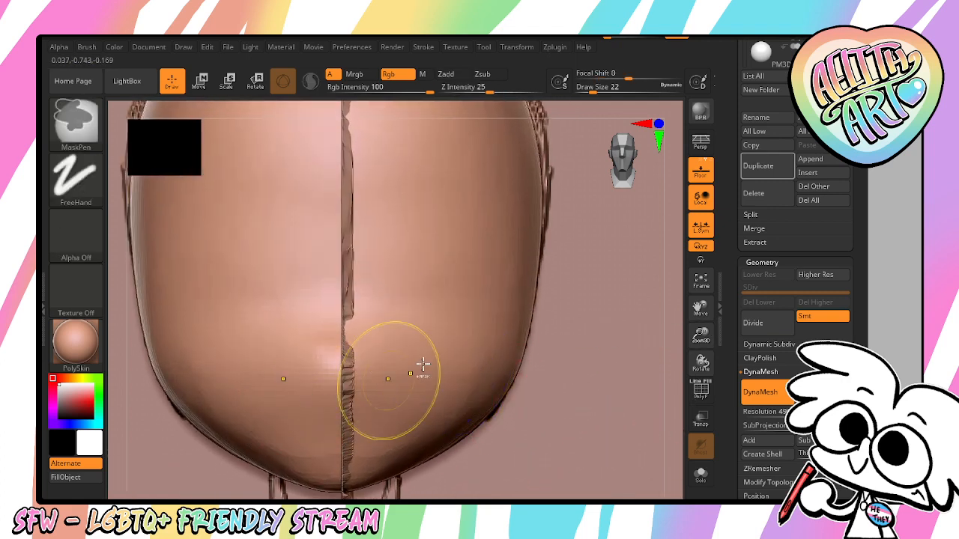
pyautogui.keyDown('shift'); pyautogui.moveTo(353, 372); pyautogui.dragTo(419, 423); pyautogui.keyUp('shift')
pyautogui.press('b')
pyautogui.press('m')
pyautogui.press('v')
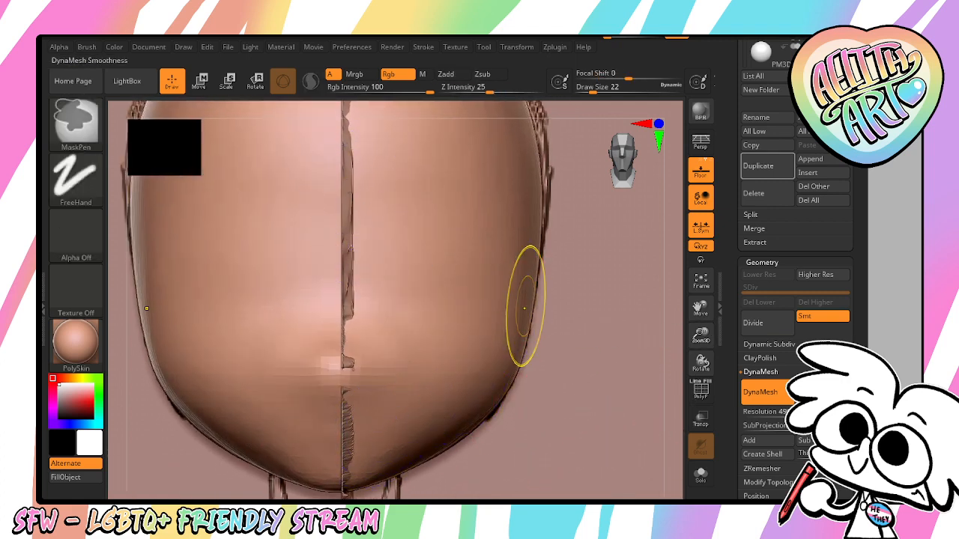
# Remesh the head with a further increased DynaMesh resolution and smooth the snout tip and muzzle
pyautogui.click(765, 412)
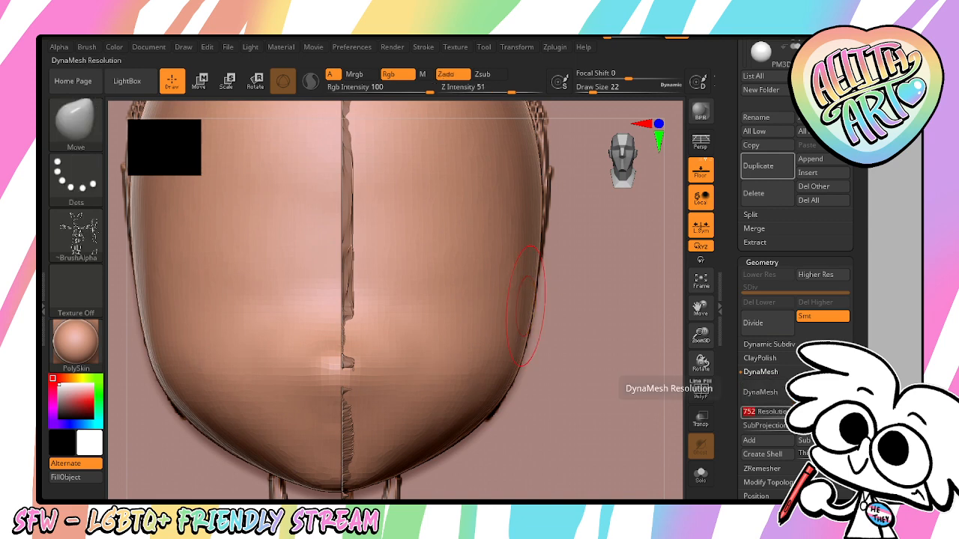
pyautogui.click(759, 412)
pyautogui.click(764, 400)
pyautogui.press('shift')
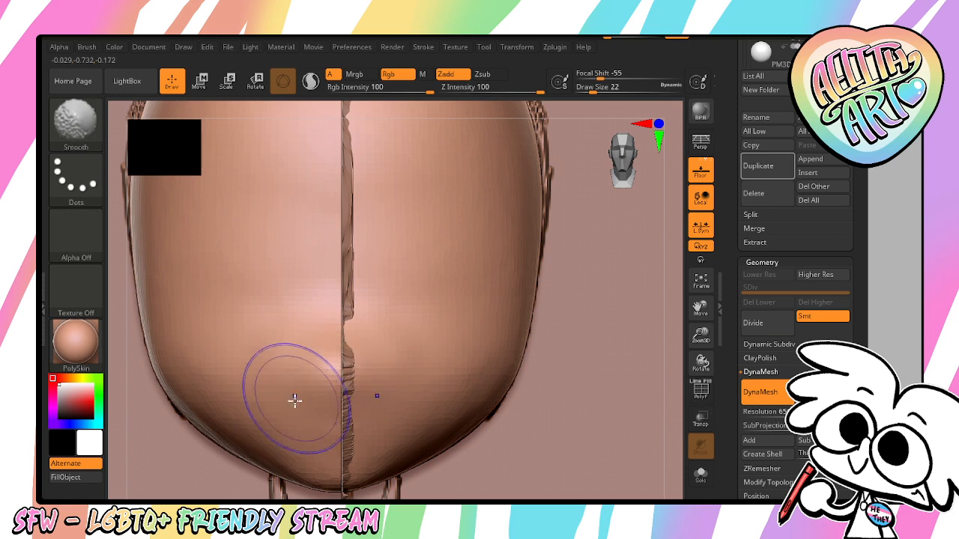
# Smooth the centre of the muzzle from the front and turn off DynaMesh for the head
pyautogui.press('2')
pyautogui.press('shift')
pyautogui.press('ctrl')
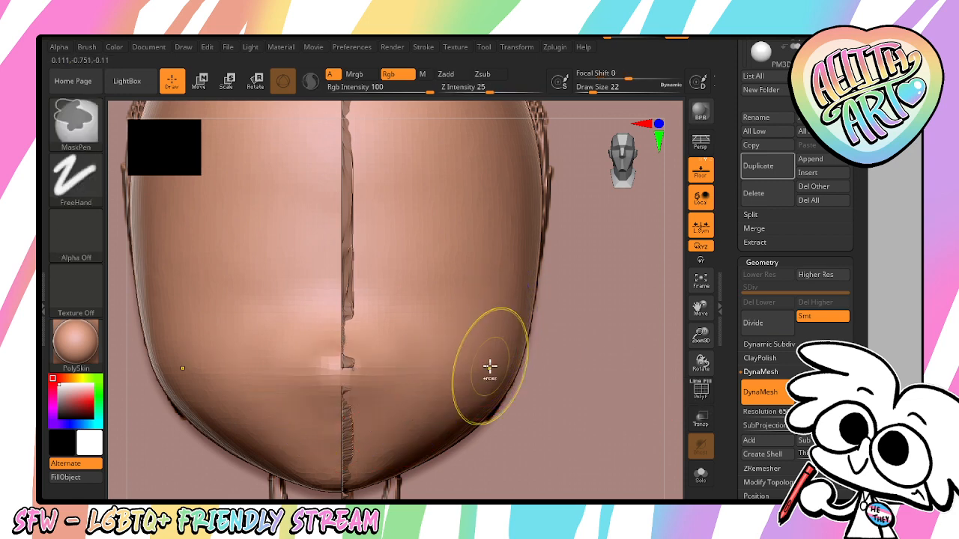
pyautogui.keyDown('shift'); pyautogui.moveTo(347, 360); pyautogui.dragTo(331, 394); pyautogui.keyUp('shift')
pyautogui.press('ctrl')
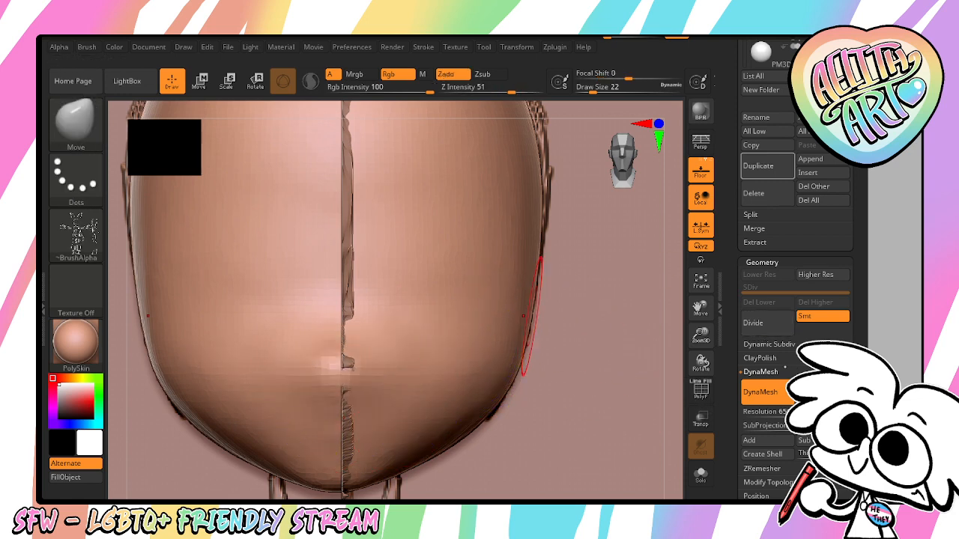
pyautogui.click(764, 392)
pyautogui.moveTo(701, 336)
pyautogui.mouseDown()
pyautogui.moveTo(697, 221)
pyautogui.moveTo(695, 244)
pyautogui.mouseUp()
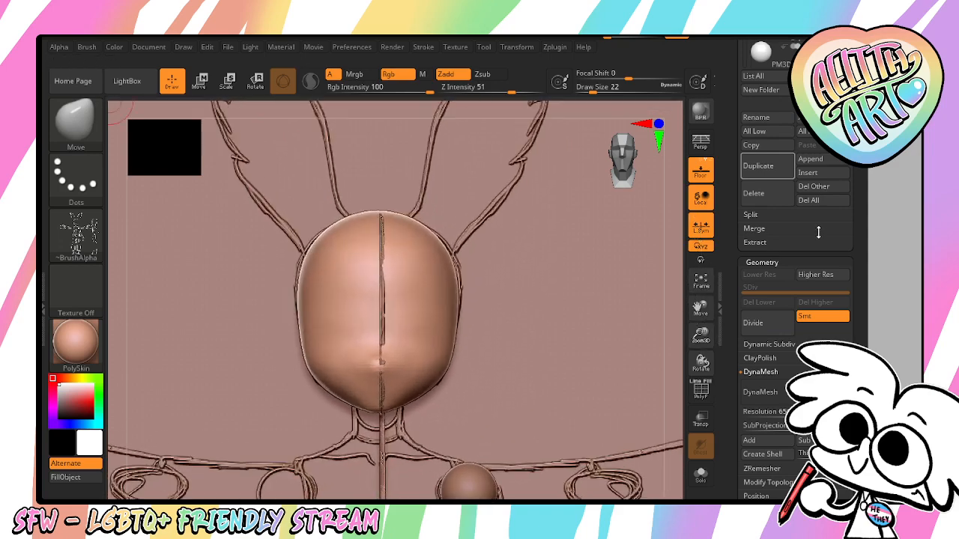
# Rename the head sphere subtool as HEAD
pyautogui.moveTo(851, 250); pyautogui.dragTo(842, 335)
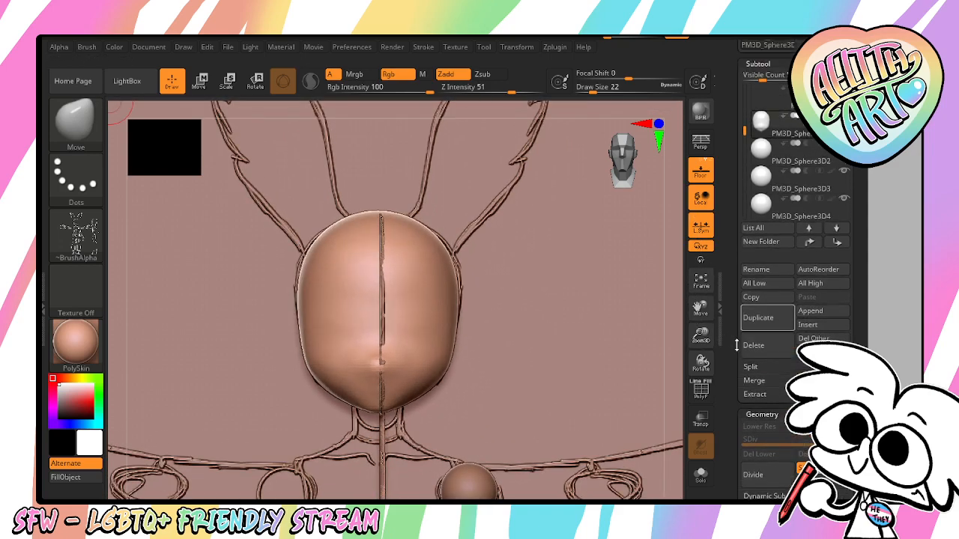
pyautogui.moveTo(704, 361); pyautogui.dragTo(671, 361)
pyautogui.keyDown('shift'); pyautogui.moveTo(650, 413); pyautogui.dragTo(697, 353); pyautogui.keyUp('shift')
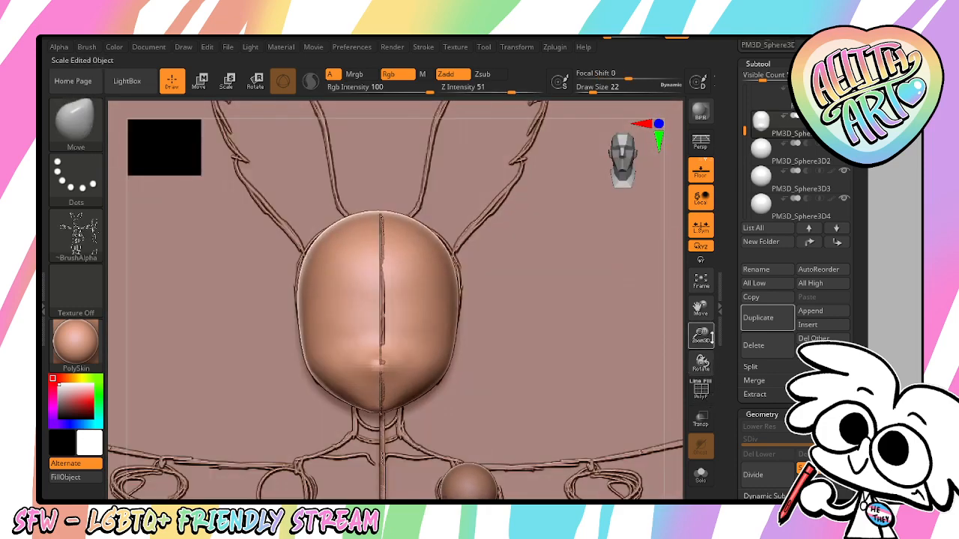
pyautogui.moveTo(705, 315); pyautogui.dragTo(710, 290)
pyautogui.moveTo(848, 274); pyautogui.dragTo(844, 340)
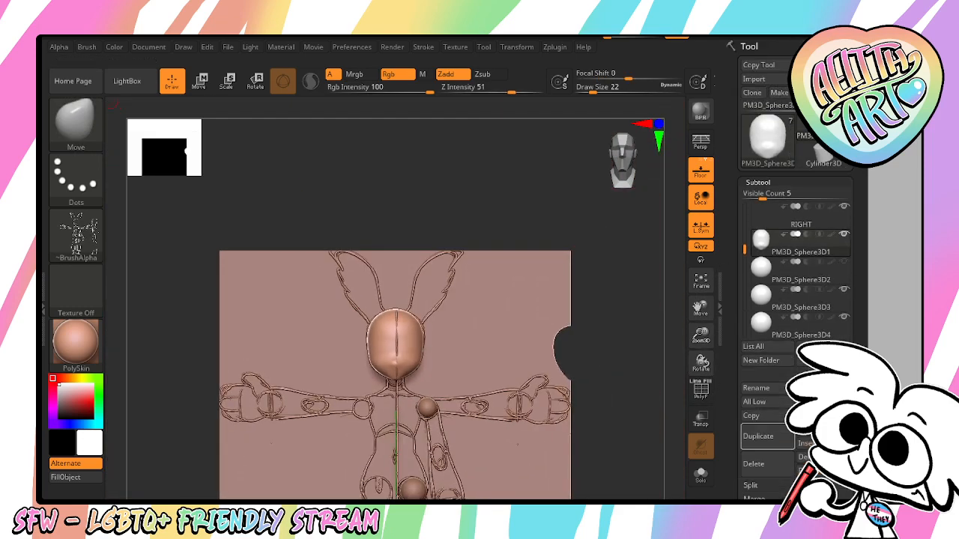
pyautogui.click(759, 388)
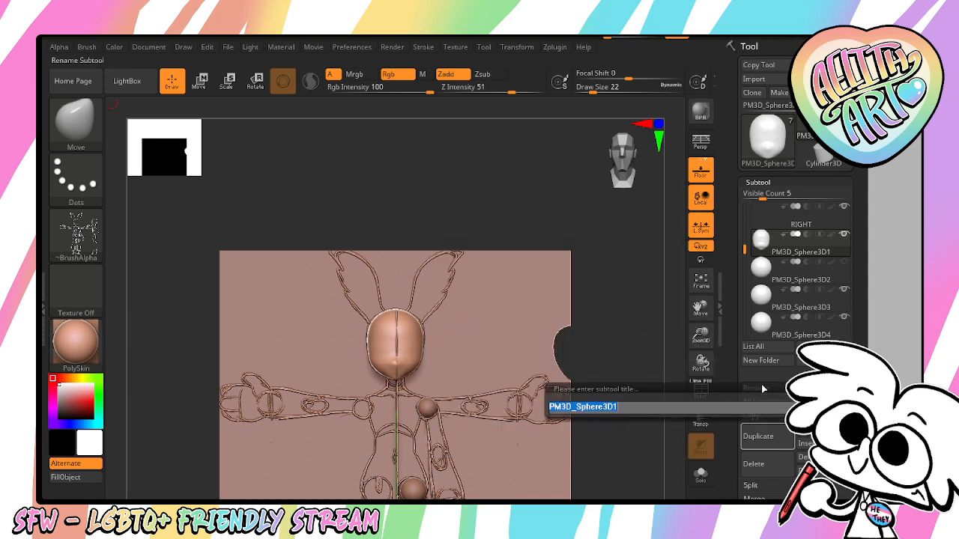
pyautogui.write('HEAD')
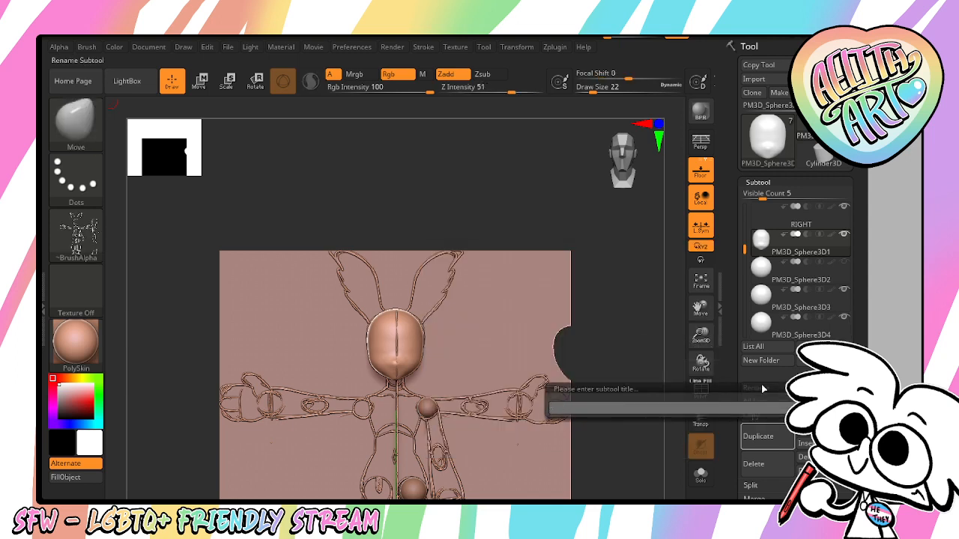
pyautogui.press('Return')
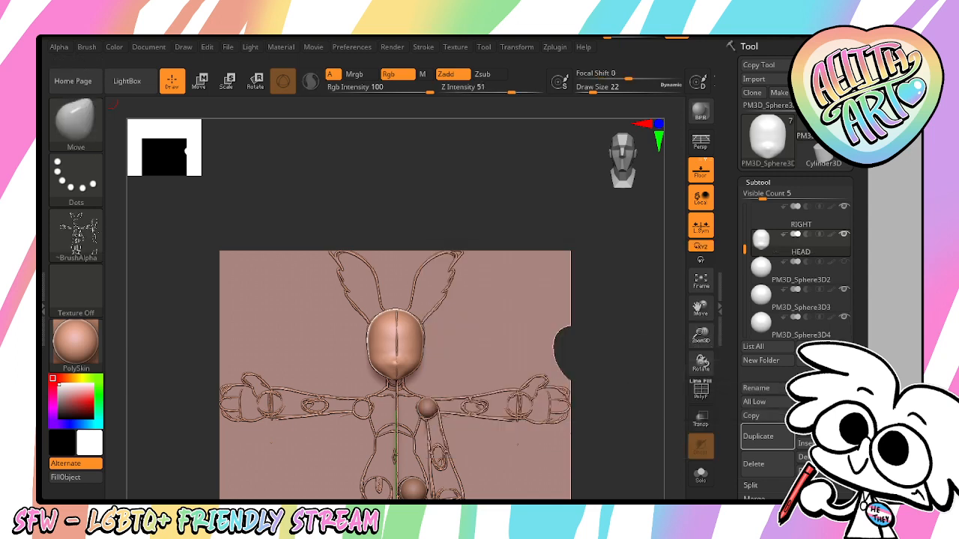
# Save the project as Bunny Doll on the Desktop, replacing the existing file
pyautogui.moveTo(749, 441); pyautogui.dragTo(749, 371)
pyautogui.moveTo(700, 341); pyautogui.dragTo(687, 261)
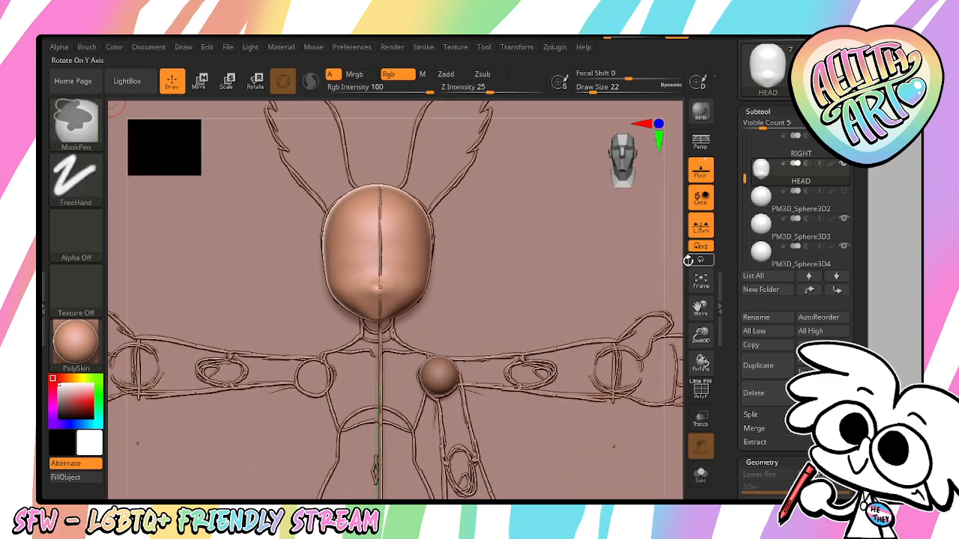
pyautogui.hotkey('ctrl', 's')
pyautogui.press('Return')
pyautogui.press('Left')
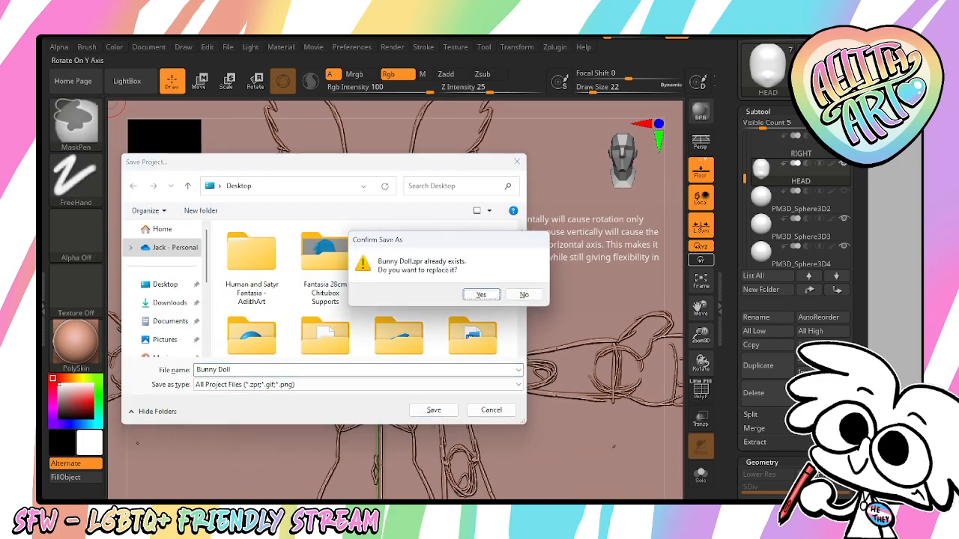
pyautogui.press('Return')
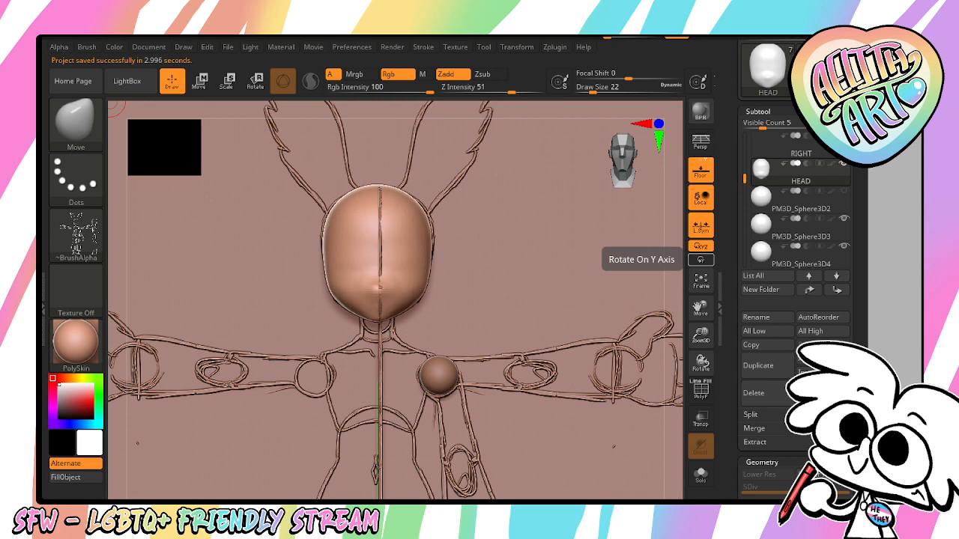
# Append a Cylinder3D subtool and make it active with the Scale transform gizmo
pyautogui.click(811, 360)
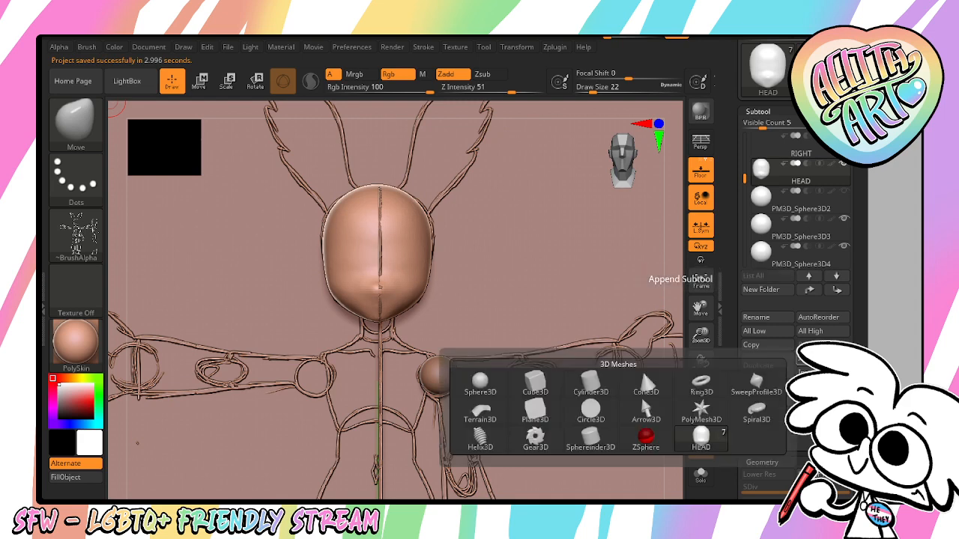
pyautogui.click(806, 361)
pyautogui.click(591, 384)
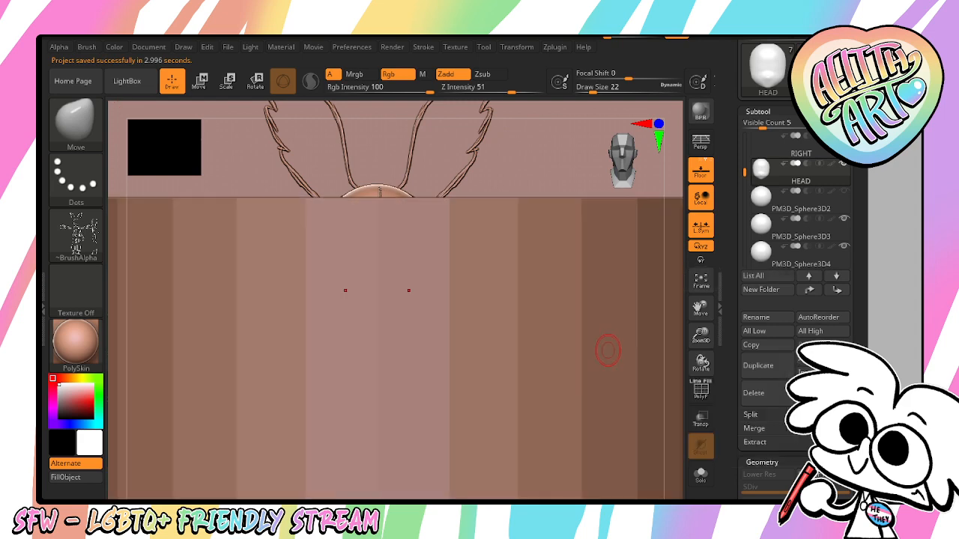
pyautogui.moveTo(701, 336); pyautogui.dragTo(707, 251)
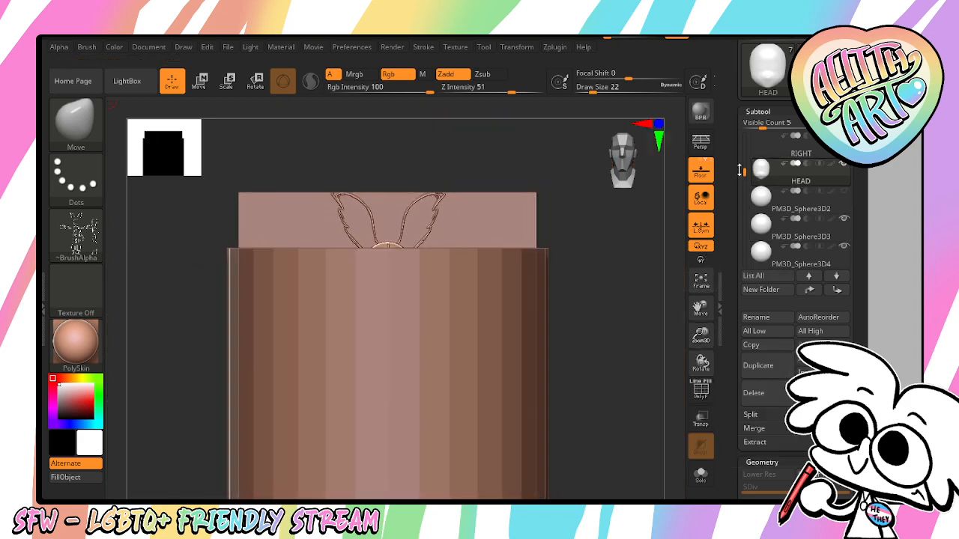
pyautogui.moveTo(740, 169); pyautogui.dragTo(737, 260)
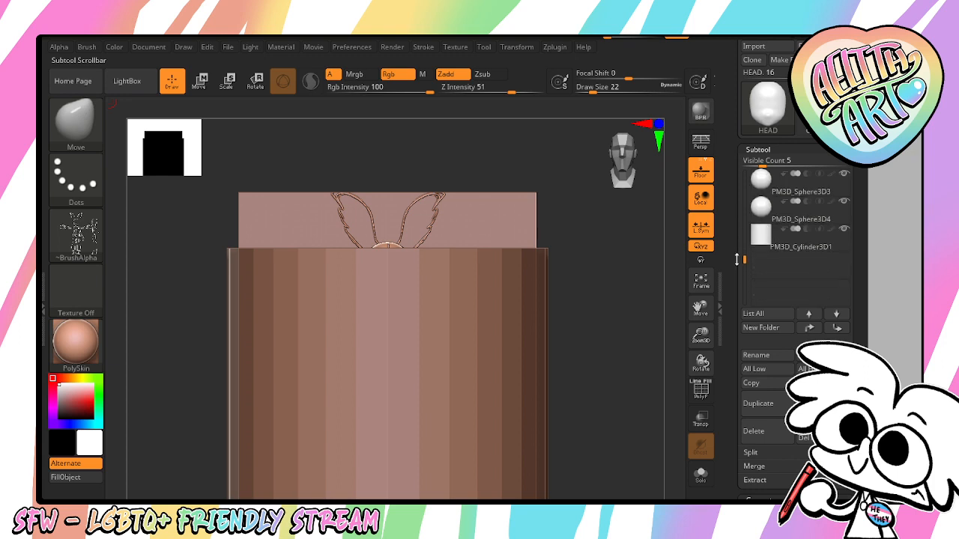
pyautogui.click(791, 246)
pyautogui.moveTo(701, 304); pyautogui.dragTo(647, 243)
pyautogui.press('e')
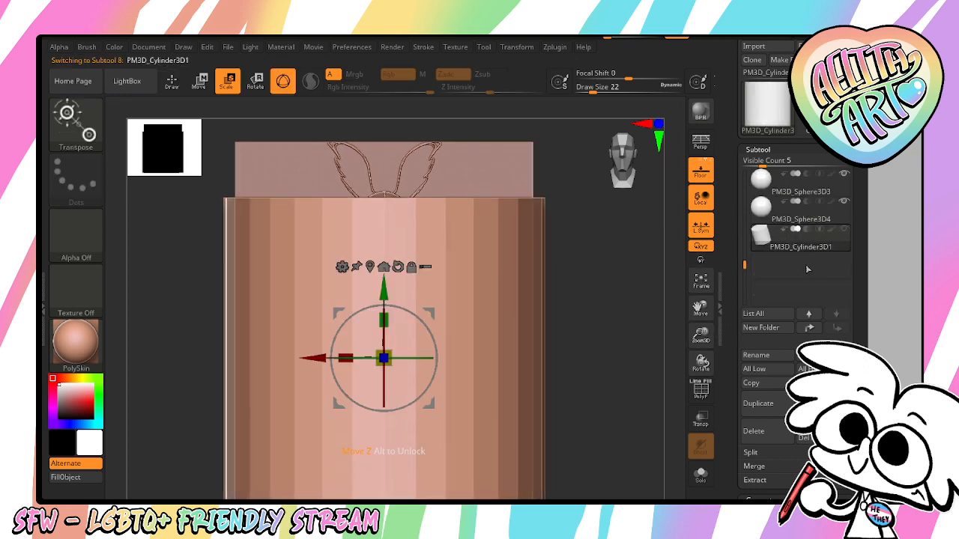
pyautogui.moveTo(765, 164); pyautogui.dragTo(786, 165)
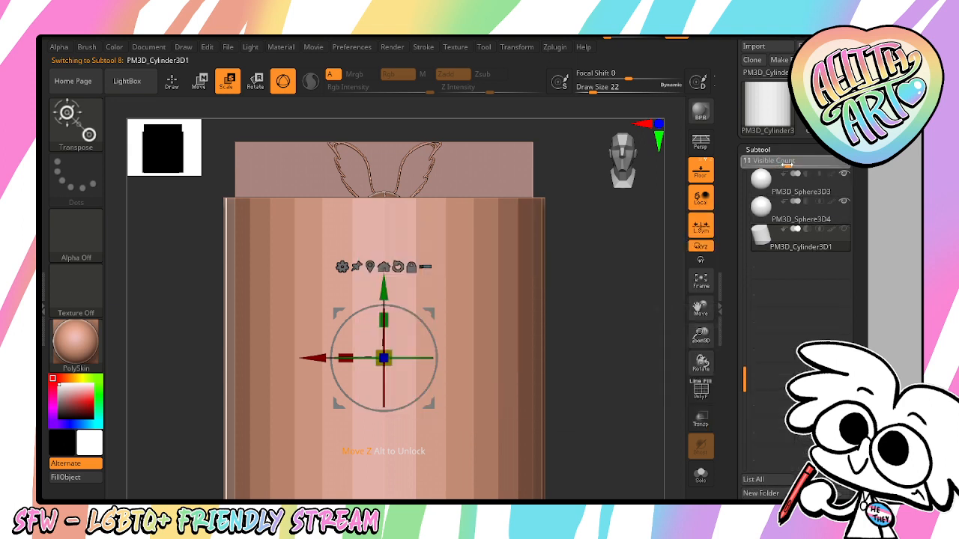
pyautogui.moveTo(742, 374); pyautogui.dragTo(732, 179)
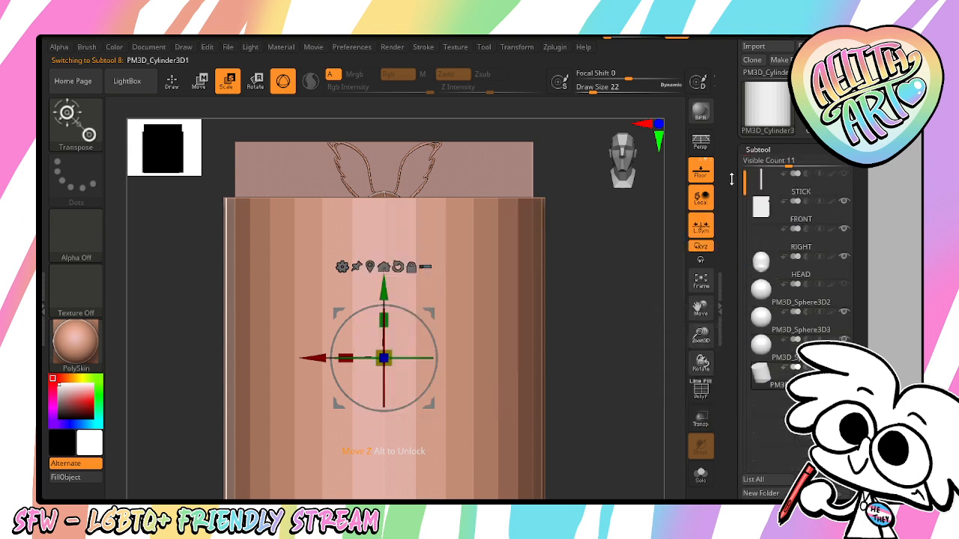
pyautogui.moveTo(789, 166); pyautogui.dragTo(735, 286)
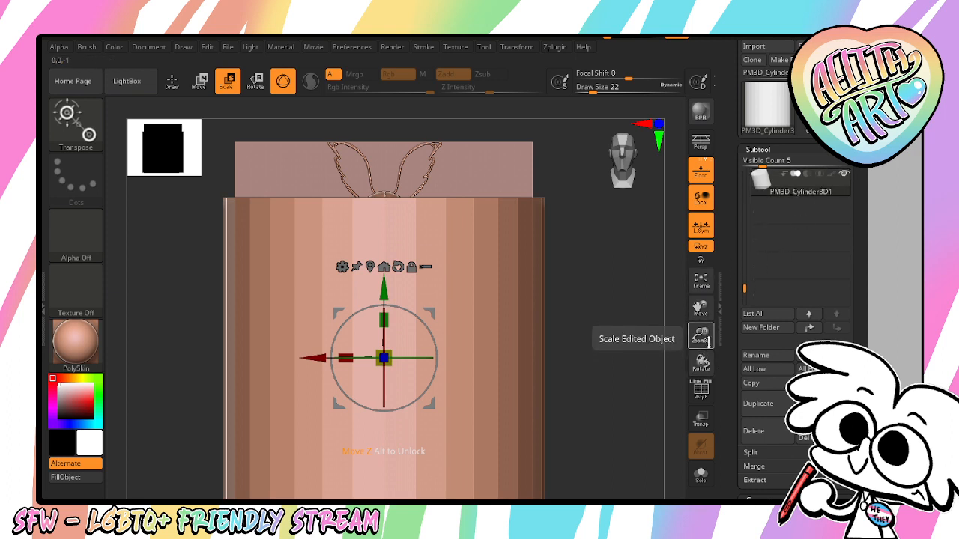
# Scale the cylinder down and move it below the head to fit the neck outline in the front view
pyautogui.moveTo(389, 352); pyautogui.dragTo(290, 495)
pyautogui.moveTo(389, 279); pyautogui.dragTo(401, 166)
pyautogui.moveTo(702, 339); pyautogui.dragTo(705, 442)
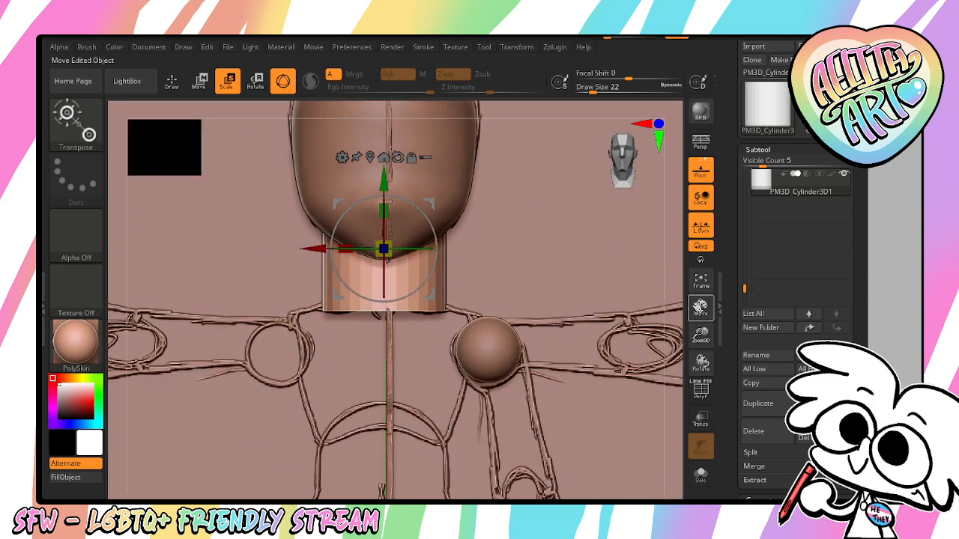
pyautogui.moveTo(700, 308); pyautogui.dragTo(711, 364)
pyautogui.moveTo(401, 299); pyautogui.dragTo(382, 326)
pyautogui.moveTo(403, 264); pyautogui.dragTo(403, 252)
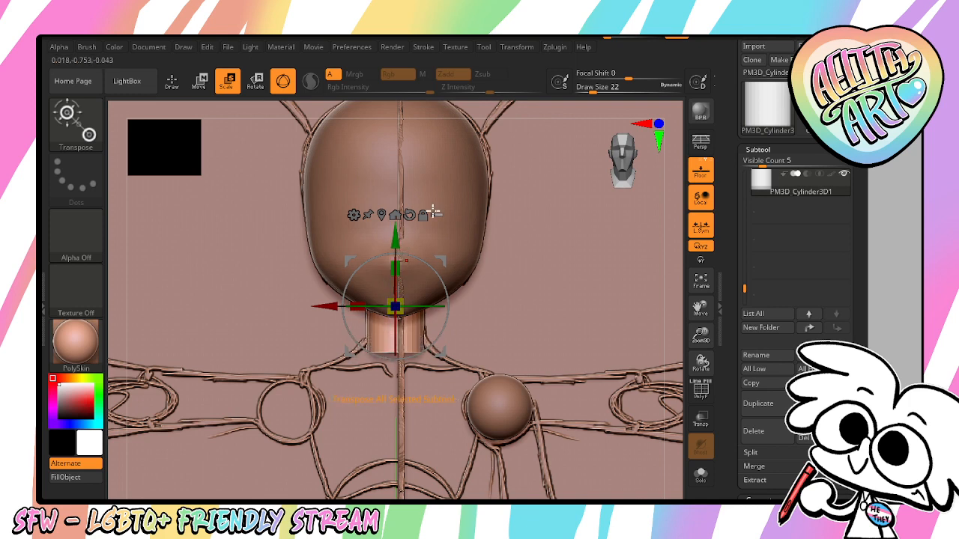
# Shift the neck cylinder forward in the side view by about 0.02 and return to the front view
pyautogui.keyDown('shift'); pyautogui.moveTo(700, 363); pyautogui.dragTo(665, 364); pyautogui.keyUp('shift')
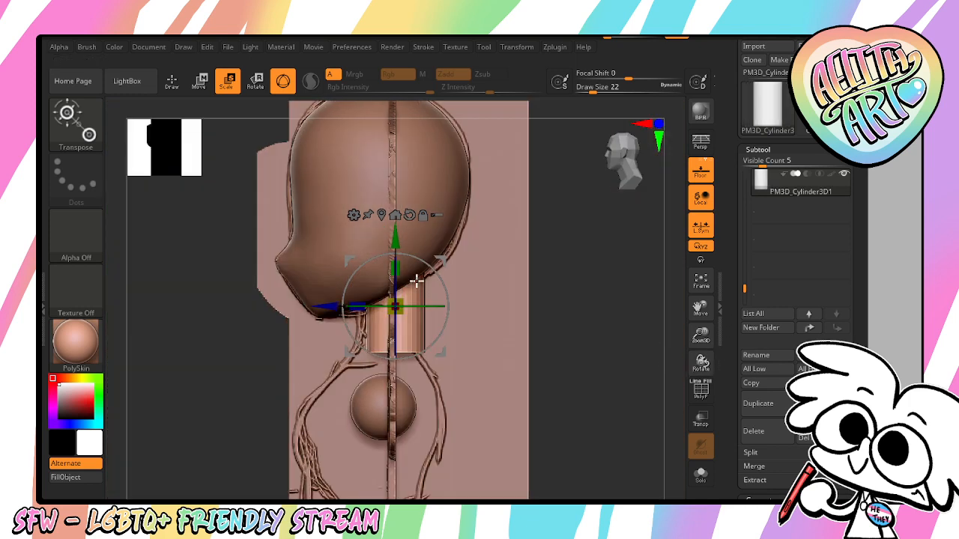
pyautogui.moveTo(328, 306); pyautogui.dragTo(314, 346)
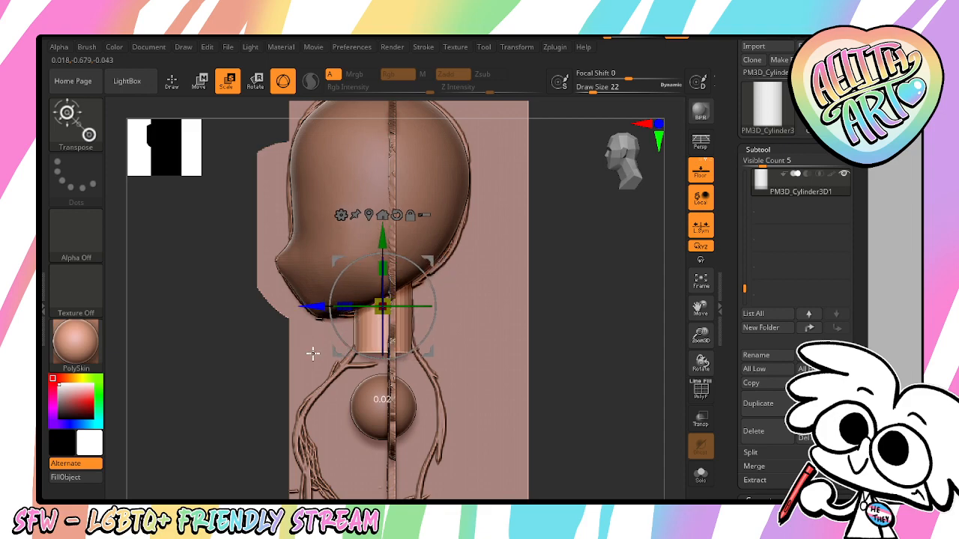
pyautogui.keyDown('shift'); pyautogui.moveTo(598, 356); pyautogui.dragTo(654, 353); pyautogui.keyUp('shift')
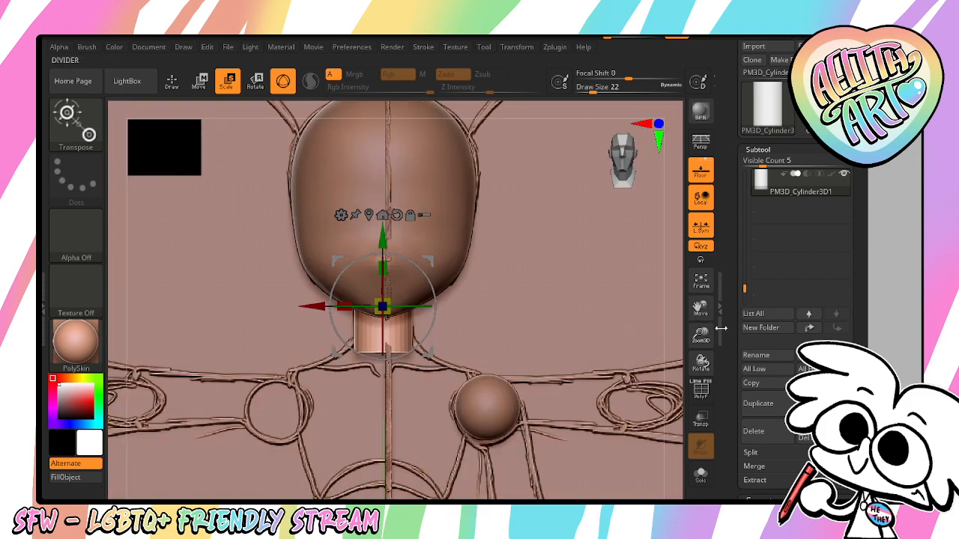
pyautogui.moveTo(710, 290); pyautogui.dragTo(756, 261)
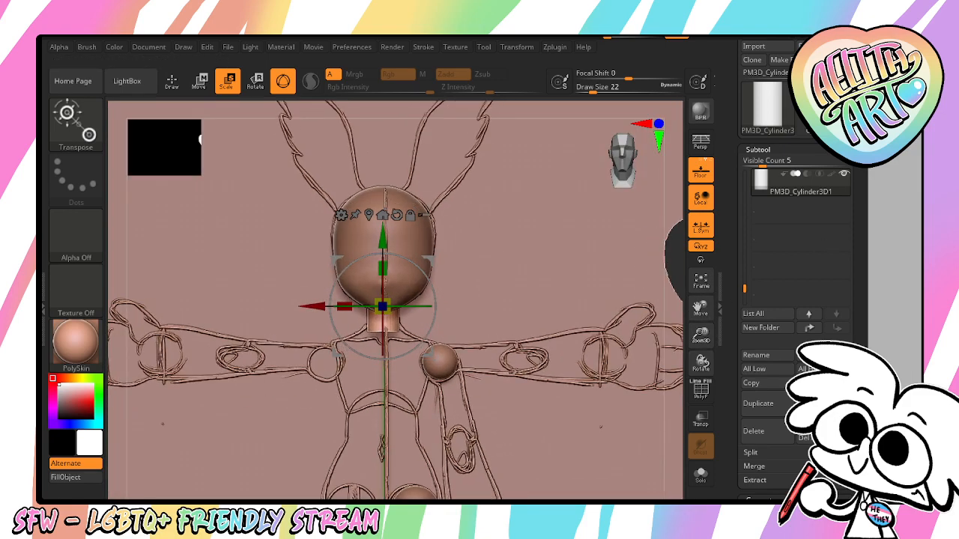
pyautogui.moveTo(859, 404); pyautogui.dragTo(859, 383)
pyautogui.click(767, 382)
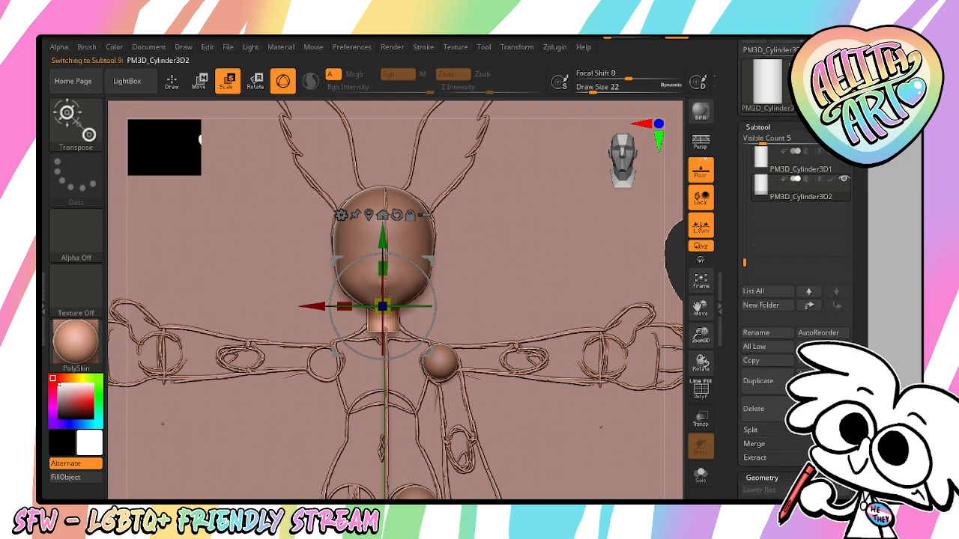
pyautogui.click(771, 410)
# Append a Sphere3D subtool, scale it down and raise it towards the chest
pyautogui.click(805, 375)
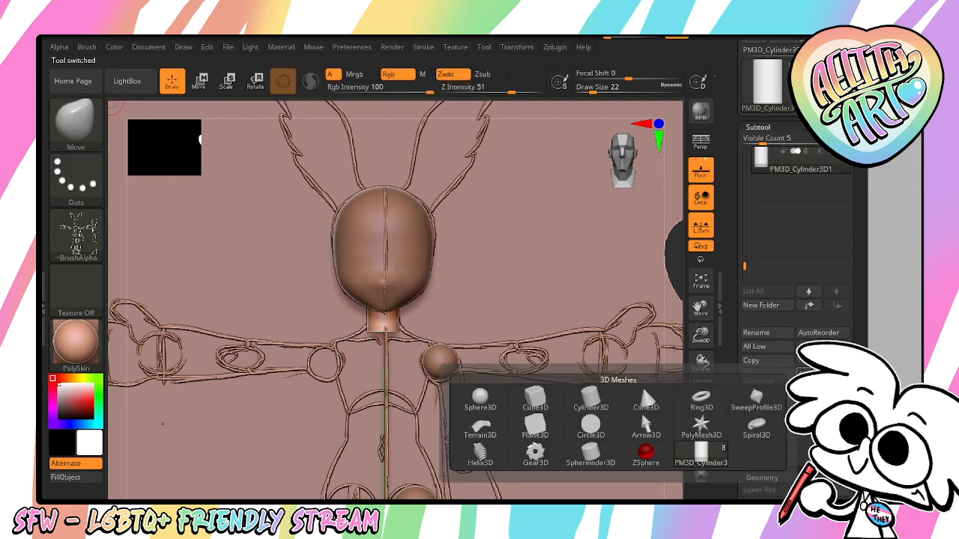
pyautogui.click(481, 397)
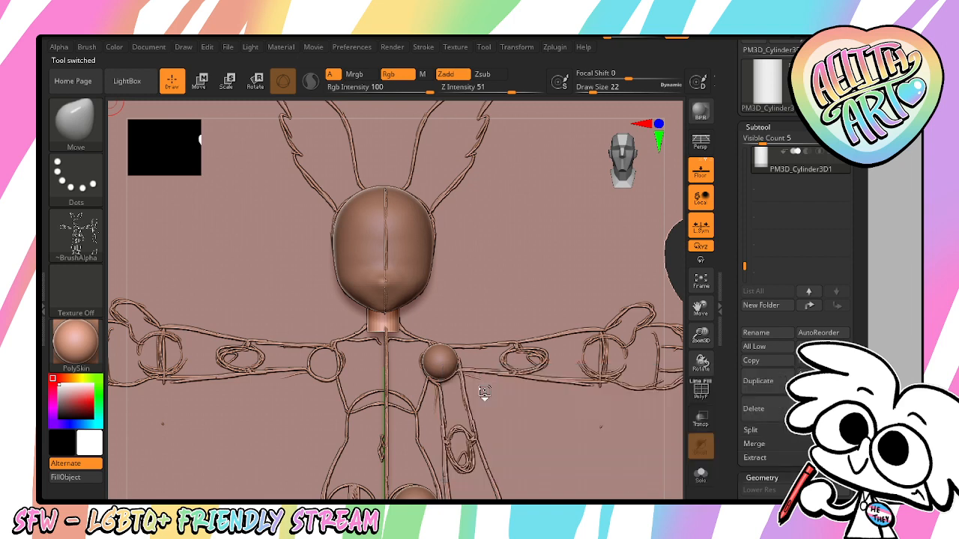
pyautogui.press('e')
pyautogui.moveTo(696, 337); pyautogui.dragTo(718, 150)
pyautogui.moveTo(400, 398); pyautogui.dragTo(342, 481)
pyautogui.moveTo(397, 330); pyautogui.dragTo(410, 245)
# Fit the sphere into the chest outline directly below the neck by resizing it and moving it vertically
pyautogui.moveTo(702, 337); pyautogui.dragTo(705, 420)
pyautogui.moveTo(404, 303); pyautogui.dragTo(358, 381)
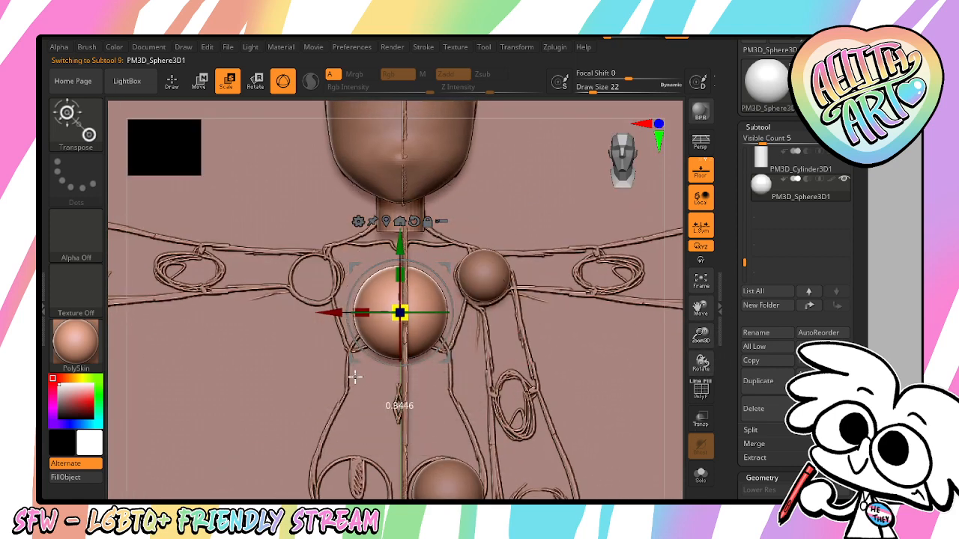
pyautogui.moveTo(400, 241); pyautogui.dragTo(402, 215)
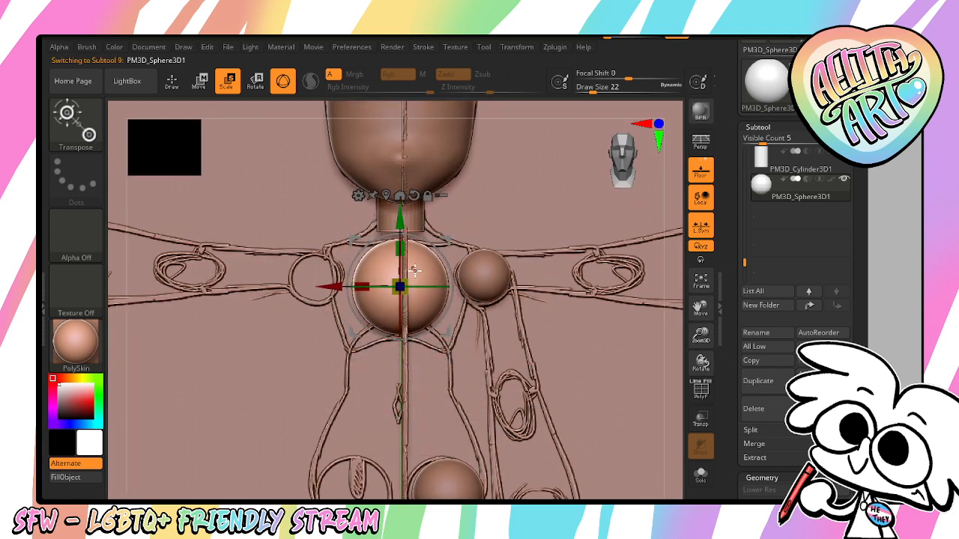
pyautogui.moveTo(405, 281); pyautogui.dragTo(414, 267)
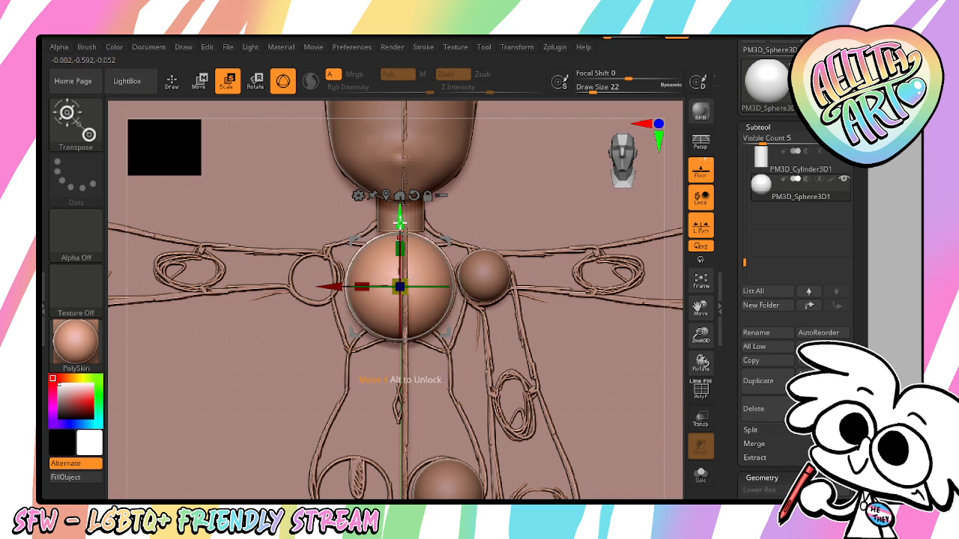
pyautogui.moveTo(401, 220); pyautogui.dragTo(401, 213)
# Pull the upper part of the chest sphere outward and up with the Move brush to reach the shoulder outline in the front view
pyautogui.click(96, 129)
pyautogui.click(509, 169)
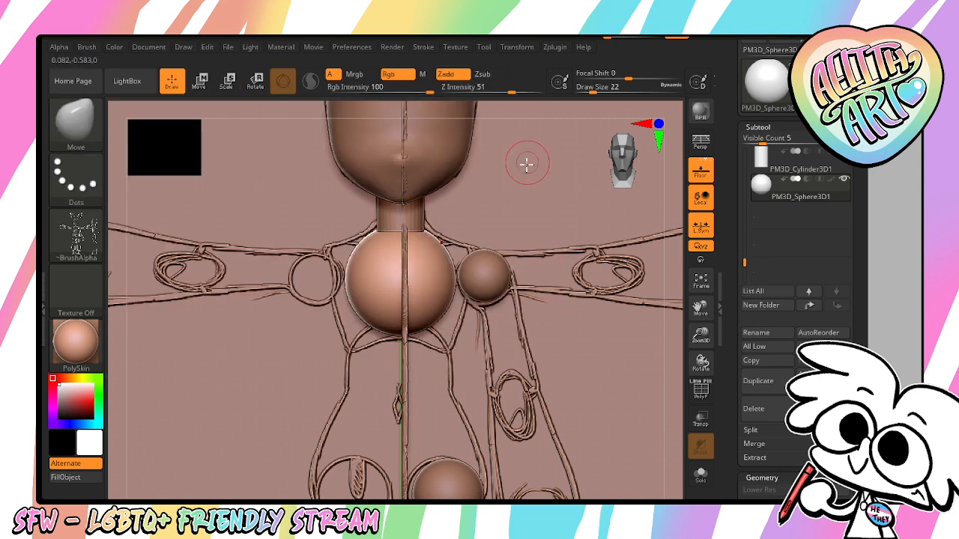
pyautogui.click(529, 50)
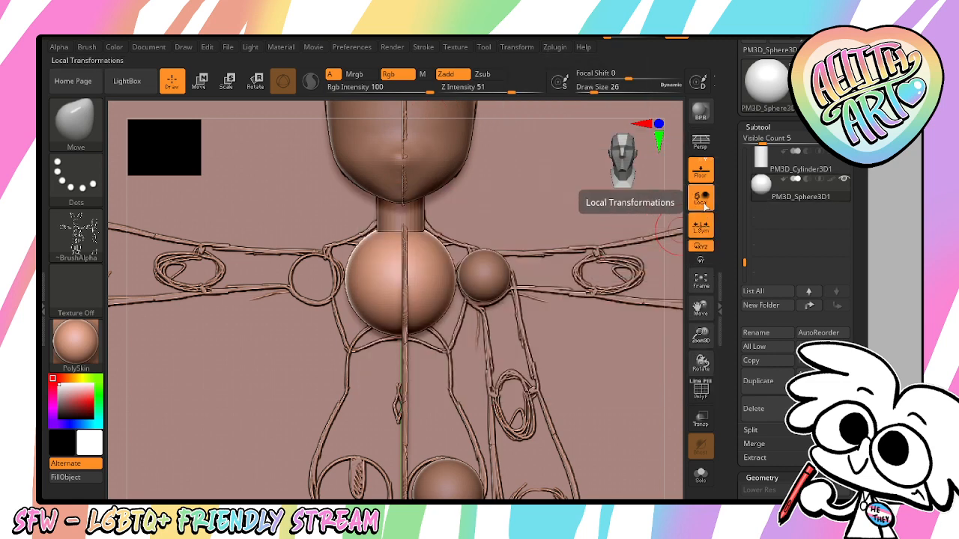
pyautogui.press(']')
pyautogui.moveTo(449, 259); pyautogui.dragTo(503, 249)
pyautogui.moveTo(413, 238)
pyautogui.mouseDown()
pyautogui.moveTo(412, 220)
pyautogui.moveTo(441, 242)
pyautogui.mouseUp()
# Shape the sides and lower corners of the chest to the ribcage outline in the front view with the Move brush
pyautogui.press('[')
pyautogui.press('[')
pyautogui.press('[')
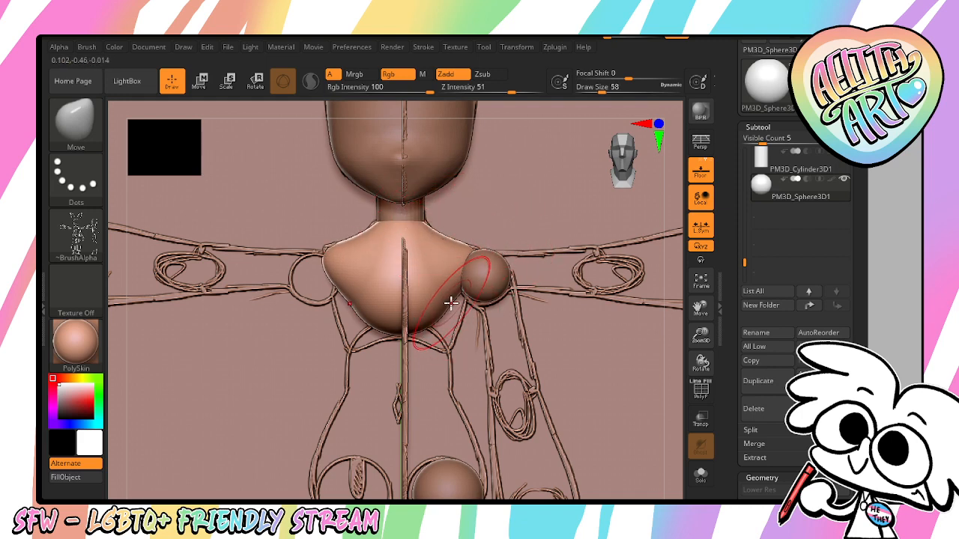
pyautogui.moveTo(451, 303)
pyautogui.mouseDown()
pyautogui.moveTo(465, 340)
pyautogui.moveTo(417, 283)
pyautogui.mouseUp()
pyautogui.moveTo(432, 322)
pyautogui.mouseDown()
pyautogui.moveTo(434, 357)
pyautogui.moveTo(459, 337)
pyautogui.mouseUp()
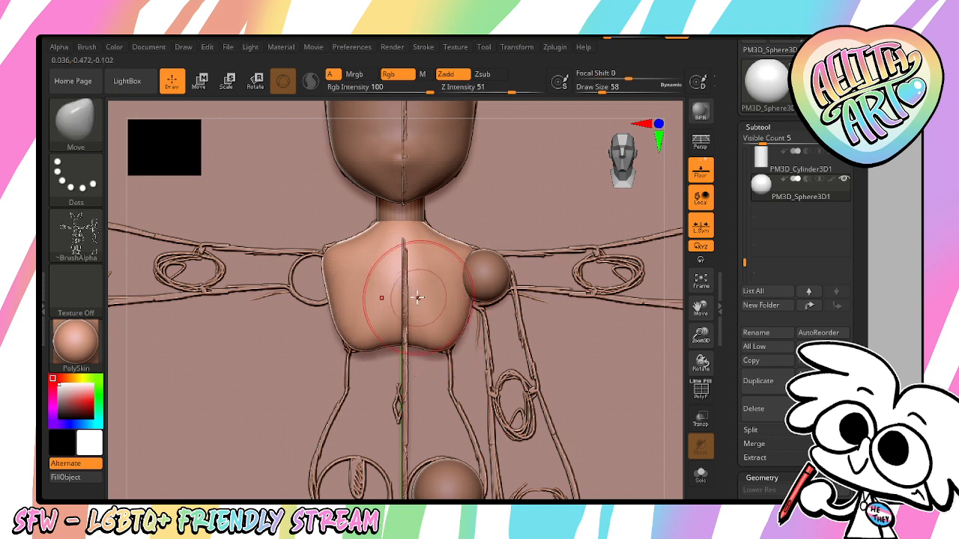
pyautogui.moveTo(364, 328)
pyautogui.mouseDown()
pyautogui.moveTo(353, 338)
pyautogui.moveTo(358, 313)
pyautogui.mouseUp()
# Turn on transparency in the side view and pull the front of the chest out towards the drawing
pyautogui.moveTo(701, 364)
pyautogui.mouseDown()
pyautogui.moveTo(673, 369)
pyautogui.moveTo(653, 351)
pyautogui.mouseUp()
pyautogui.click(699, 420)
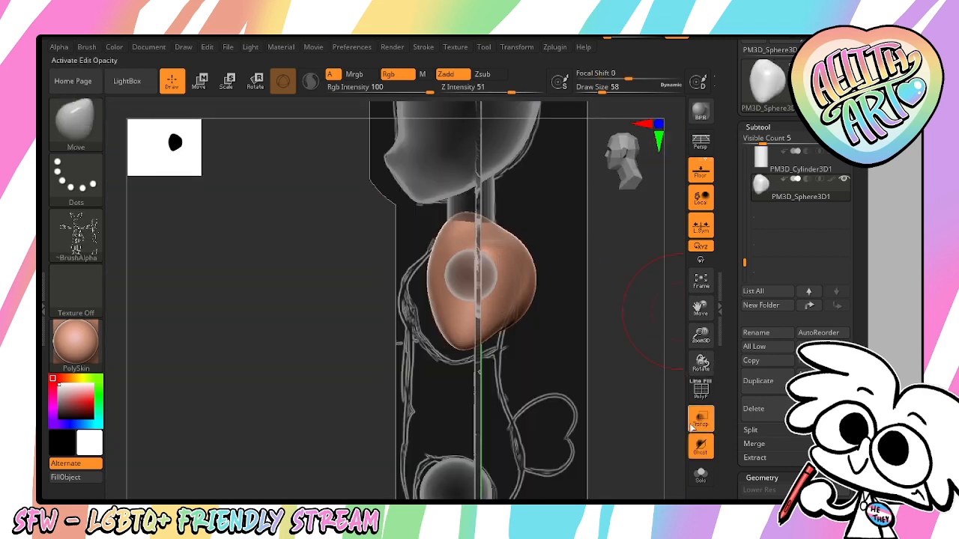
pyautogui.press('shift')
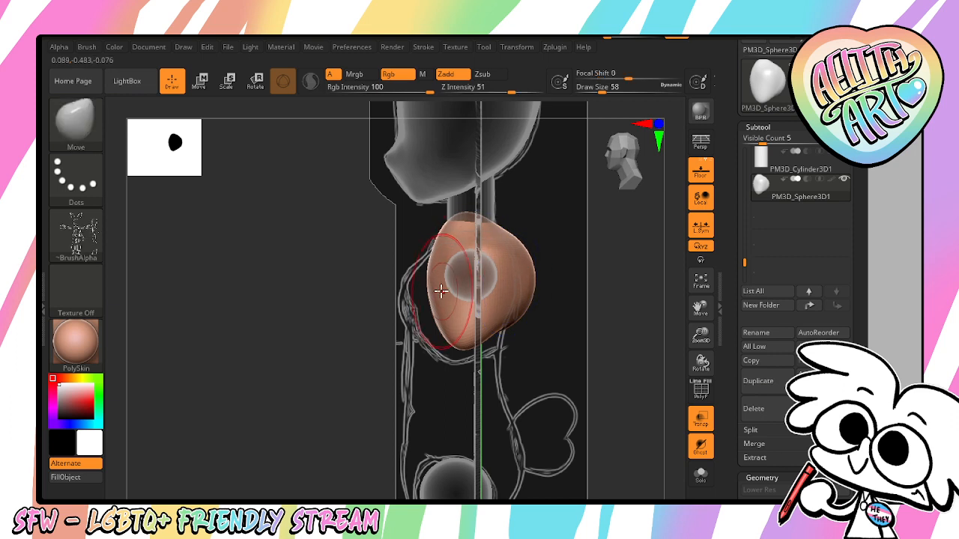
pyautogui.moveTo(439, 290); pyautogui.dragTo(396, 290)
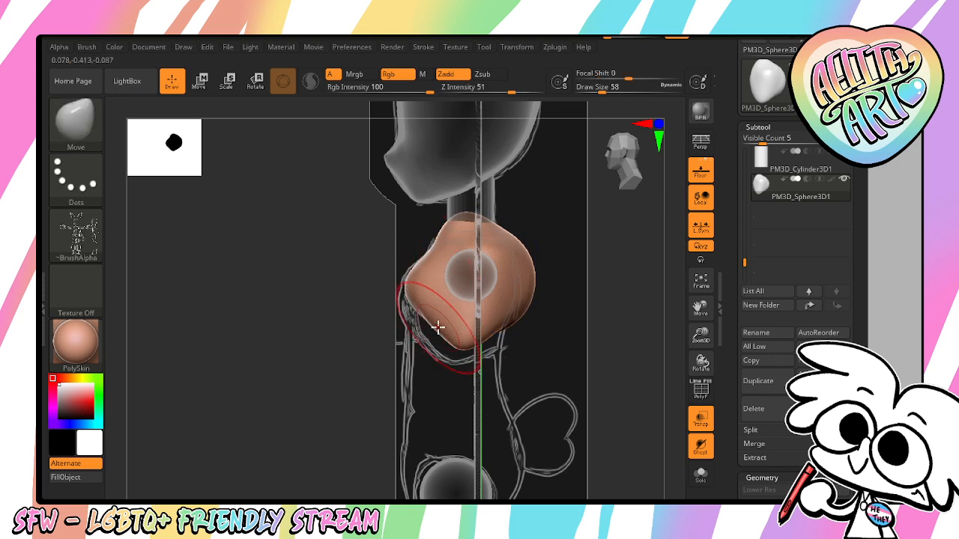
pyautogui.moveTo(438, 327)
pyautogui.mouseDown()
pyautogui.moveTo(412, 338)
pyautogui.moveTo(475, 374)
pyautogui.mouseUp()
pyautogui.hotkey('ctrl', 'z')
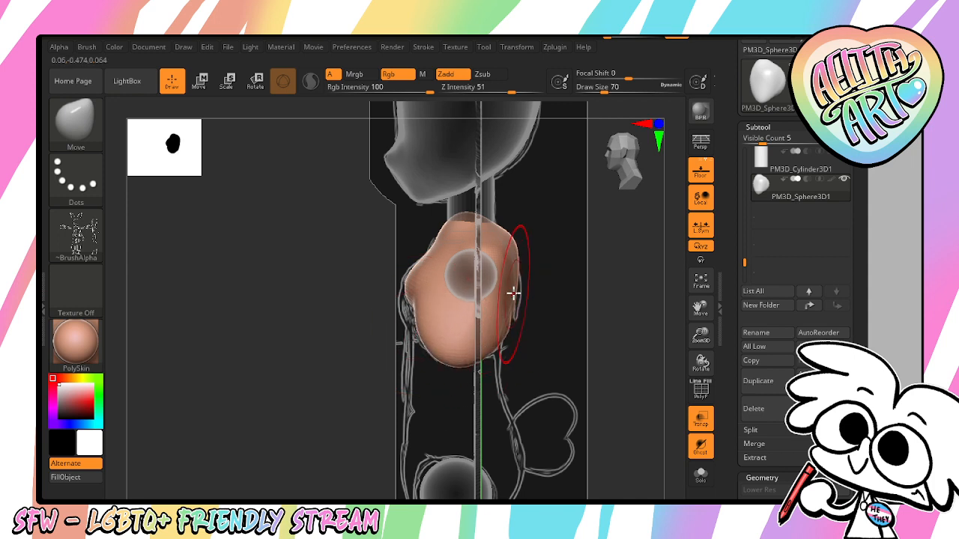
# Push the back of the chest inward to the back outline in the side view, undoing the unsuitable strokes
pyautogui.hotkey('ctrl', 'z')
pyautogui.moveTo(514, 253); pyautogui.dragTo(507, 273)
pyautogui.hotkey('ctrl', 'z')
pyautogui.moveTo(524, 306); pyautogui.dragTo(514, 294)
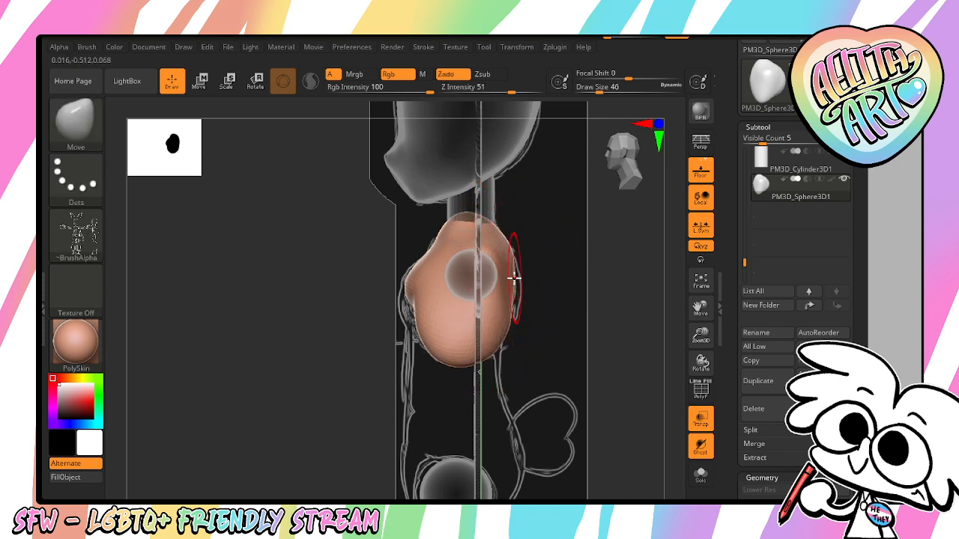
# Smooth the back, neck base and front of the chest in the side view, then return to the front view
pyautogui.press('shift')
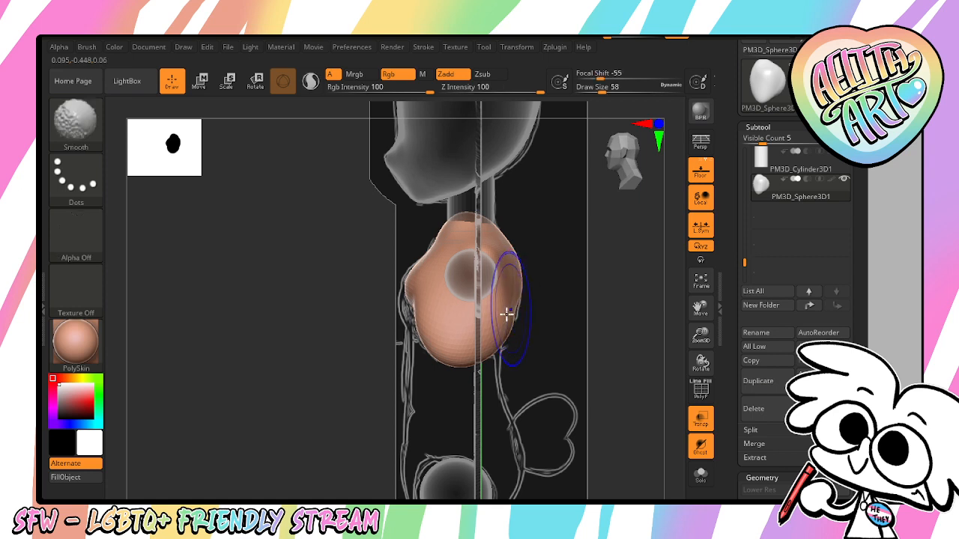
pyautogui.keyDown('shift'); pyautogui.moveTo(514, 308); pyautogui.dragTo(508, 320); pyautogui.keyUp('shift')
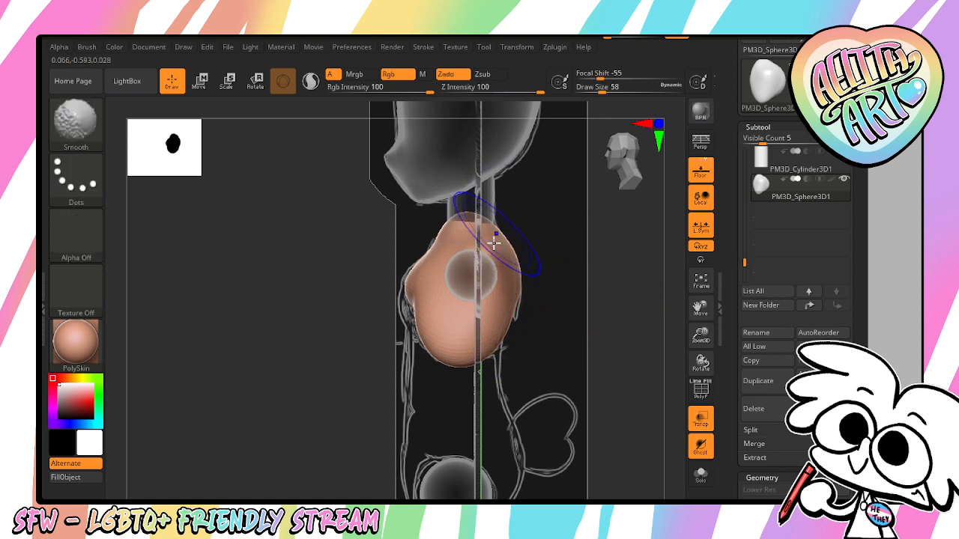
pyautogui.moveTo(457, 227)
pyautogui.keyDown('shift'); pyautogui.mouseDown()
pyautogui.moveTo(428, 274)
pyautogui.moveTo(442, 341)
pyautogui.mouseUp(); pyautogui.keyUp('shift')
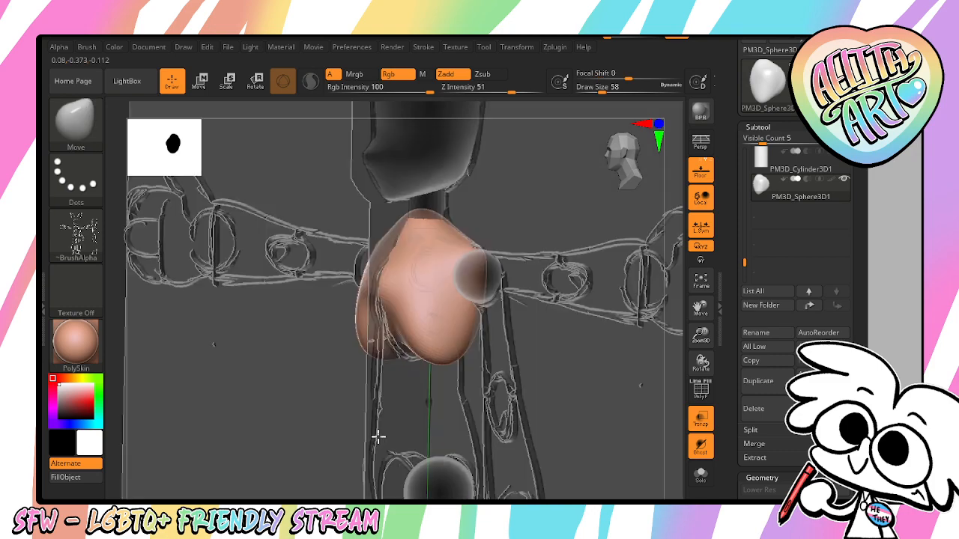
pyautogui.moveTo(378, 437)
pyautogui.mouseDown()
pyautogui.moveTo(443, 419)
pyautogui.moveTo(405, 427)
pyautogui.mouseUp()
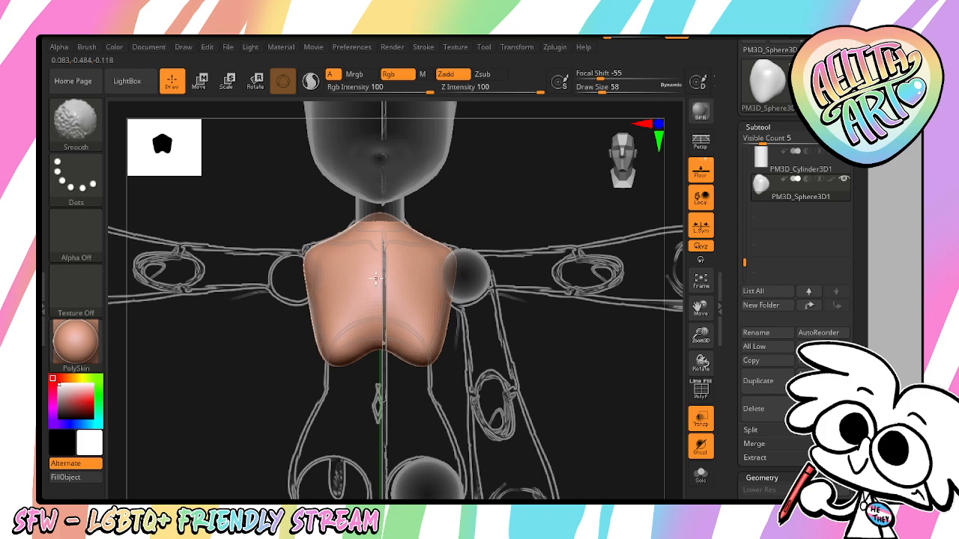
# Turn off transparency and pull the front of the chest closer to the side drawing, smoothing it from an angled view
pyautogui.click(700, 420)
pyautogui.moveTo(701, 363)
pyautogui.mouseDown()
pyautogui.moveTo(740, 362)
pyautogui.moveTo(520, 420)
pyautogui.moveTo(490, 415)
pyautogui.mouseUp()
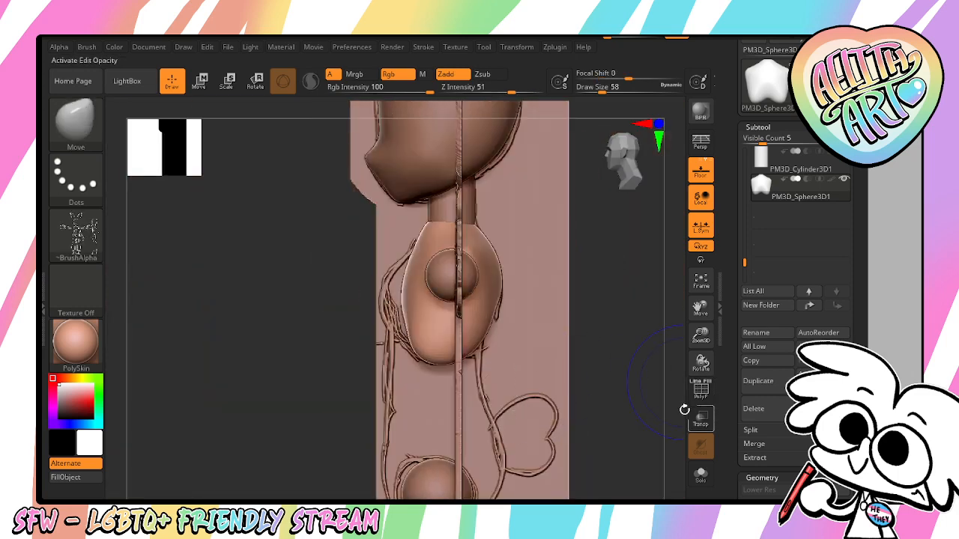
pyautogui.moveTo(700, 336); pyautogui.dragTo(390, 248)
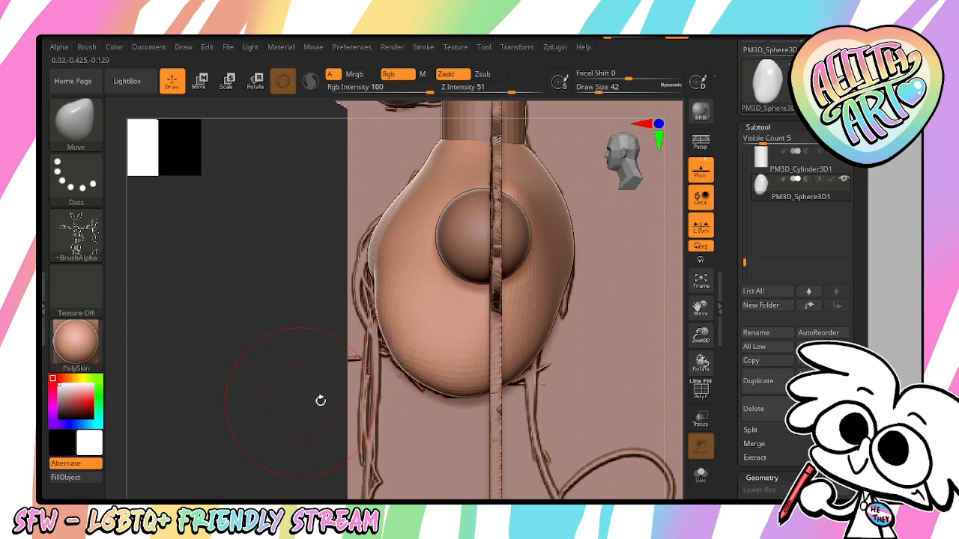
pyautogui.moveTo(321, 400)
pyautogui.mouseDown()
pyautogui.moveTo(396, 392)
pyautogui.moveTo(407, 317)
pyautogui.moveTo(386, 346)
pyautogui.moveTo(427, 338)
pyautogui.moveTo(398, 312)
pyautogui.mouseUp()
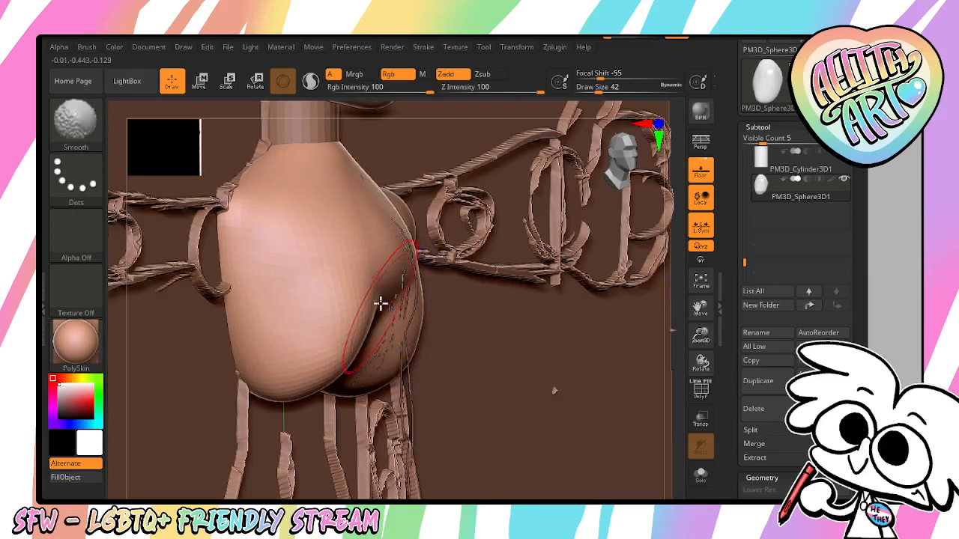
pyautogui.moveTo(702, 366); pyautogui.dragTo(667, 295)
pyautogui.keyDown('shift'); pyautogui.moveTo(621, 412); pyautogui.dragTo(572, 428); pyautogui.keyUp('shift')
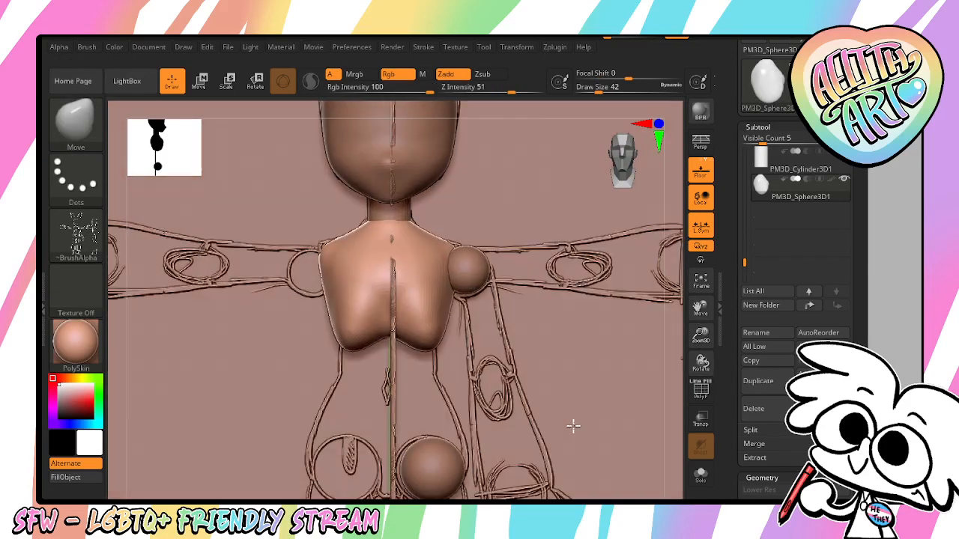
# Smooth the front surface of the chest around its lower lobes, working from front, angled and side views
pyautogui.moveTo(701, 336); pyautogui.dragTo(700, 315)
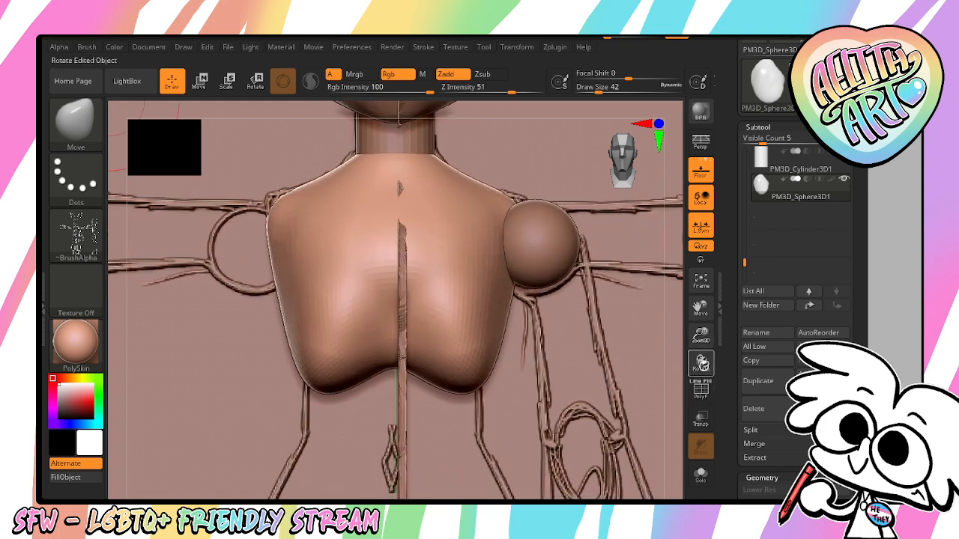
pyautogui.moveTo(701, 364); pyautogui.dragTo(572, 315)
pyautogui.press('shift')
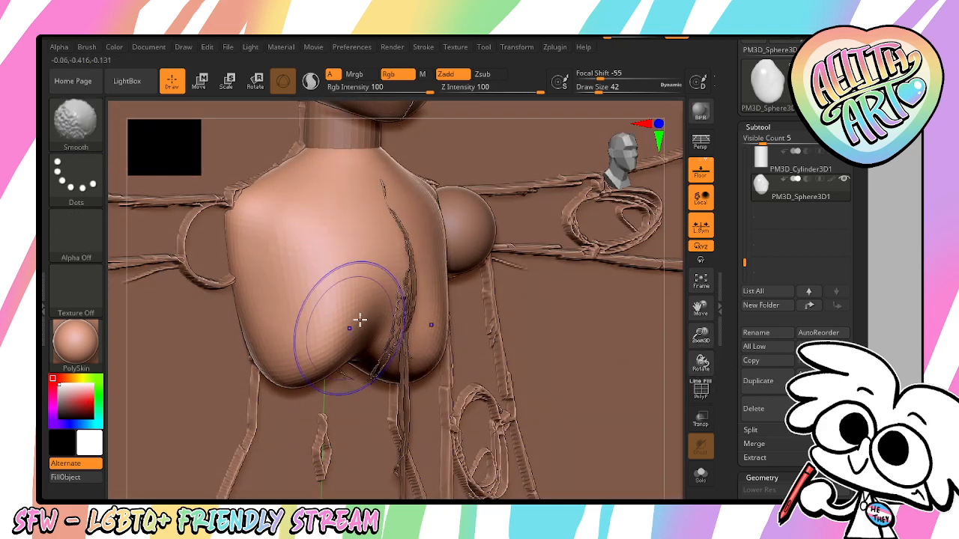
pyautogui.keyDown('shift'); pyautogui.moveTo(703, 365); pyautogui.dragTo(707, 361); pyautogui.keyUp('shift')
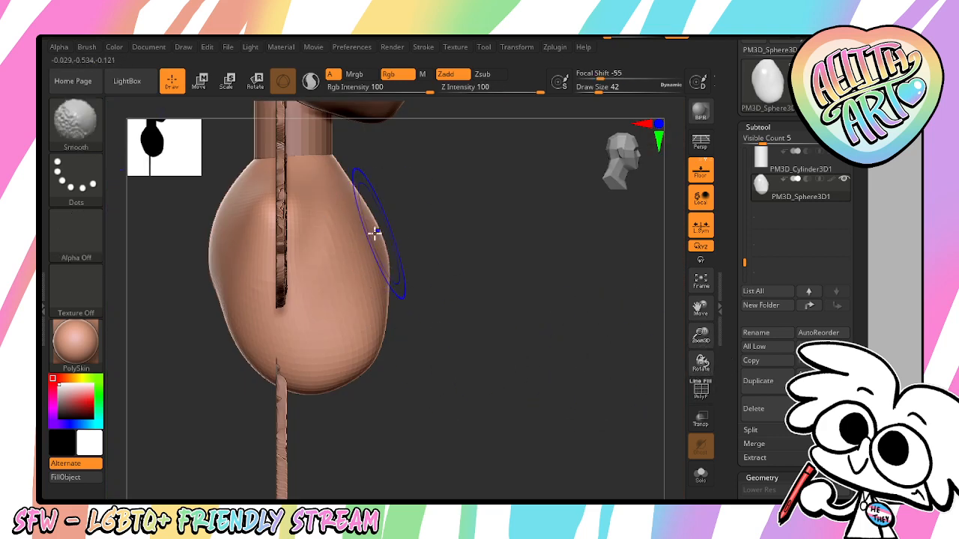
pyautogui.press('shift')
pyautogui.moveTo(450, 304)
pyautogui.mouseDown()
pyautogui.moveTo(412, 313)
pyautogui.moveTo(380, 304)
pyautogui.mouseUp()
pyautogui.press('shift')
pyautogui.press('shift')
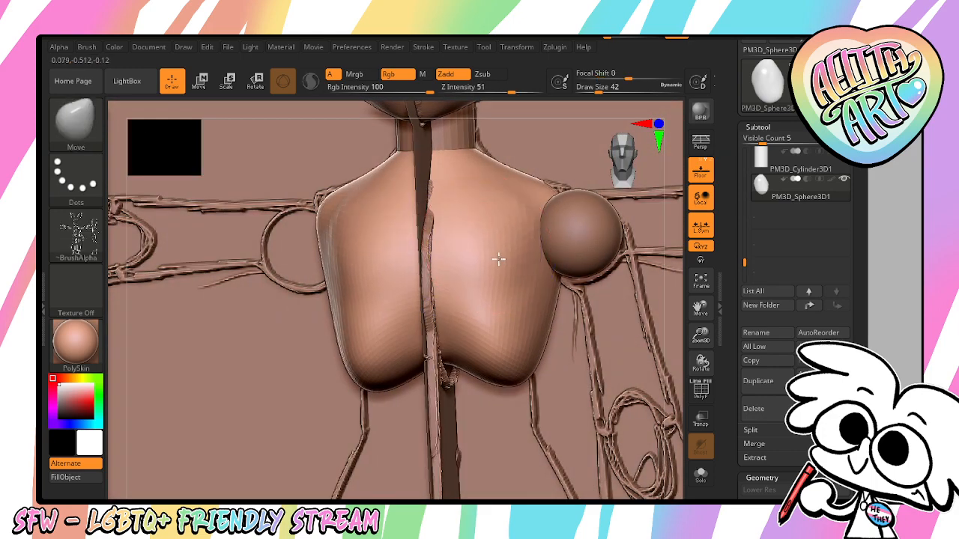
# Even out the centre of the chest with the Move brush from angled, underside and side views
pyautogui.moveTo(701, 363)
pyautogui.mouseDown()
pyautogui.moveTo(732, 364)
pyautogui.moveTo(715, 364)
pyautogui.mouseUp()
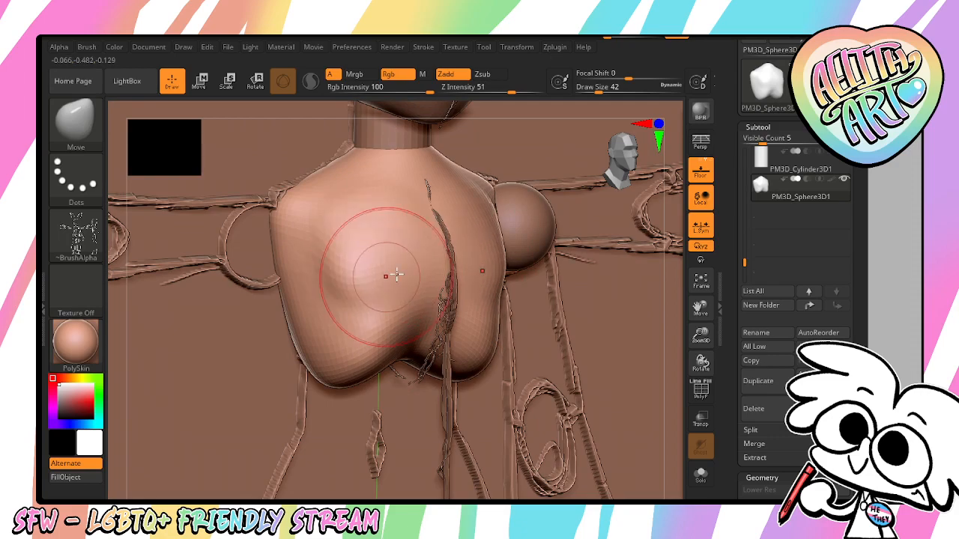
pyautogui.moveTo(708, 400); pyautogui.dragTo(696, 296)
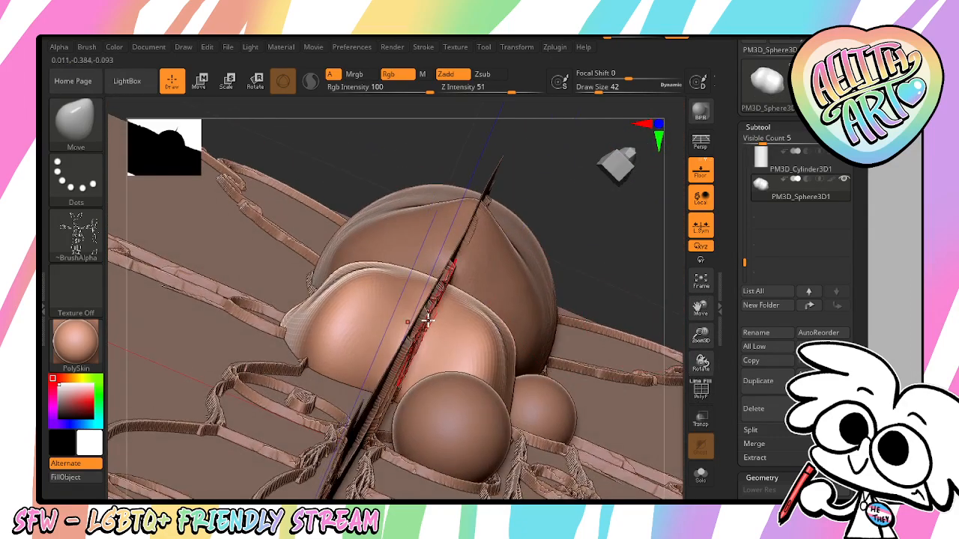
pyautogui.moveTo(574, 240)
pyautogui.mouseDown()
pyautogui.moveTo(608, 322)
pyautogui.moveTo(660, 364)
pyautogui.mouseUp()
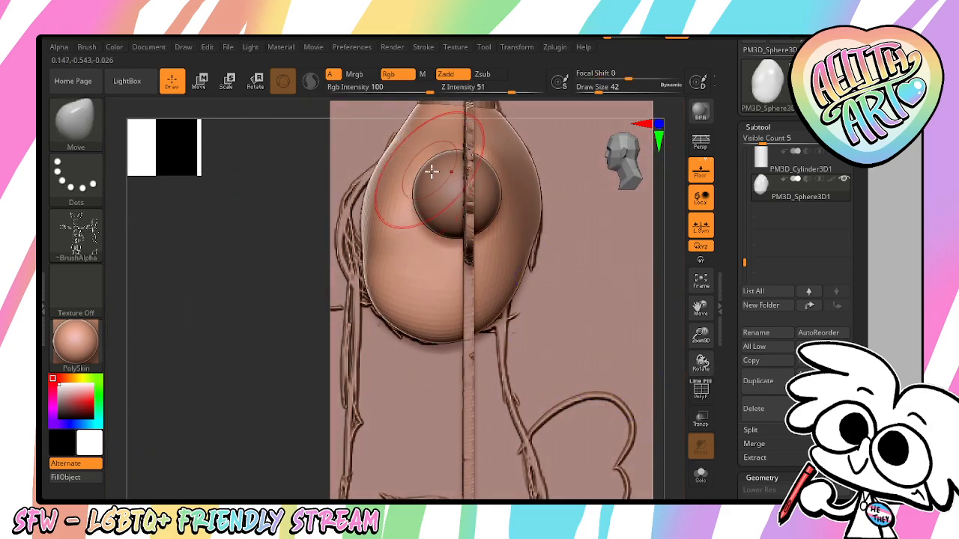
pyautogui.moveTo(232, 360); pyautogui.dragTo(307, 363)
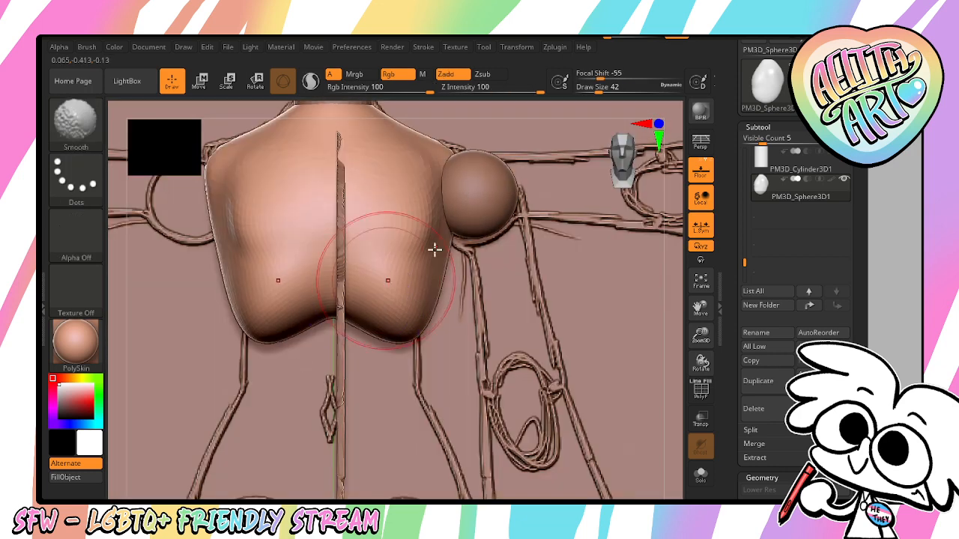
# Pull the chest's shoulder corners out to the drawing at brush size 30 and smooth them from the front and back
pyautogui.moveTo(697, 304); pyautogui.dragTo(782, 364)
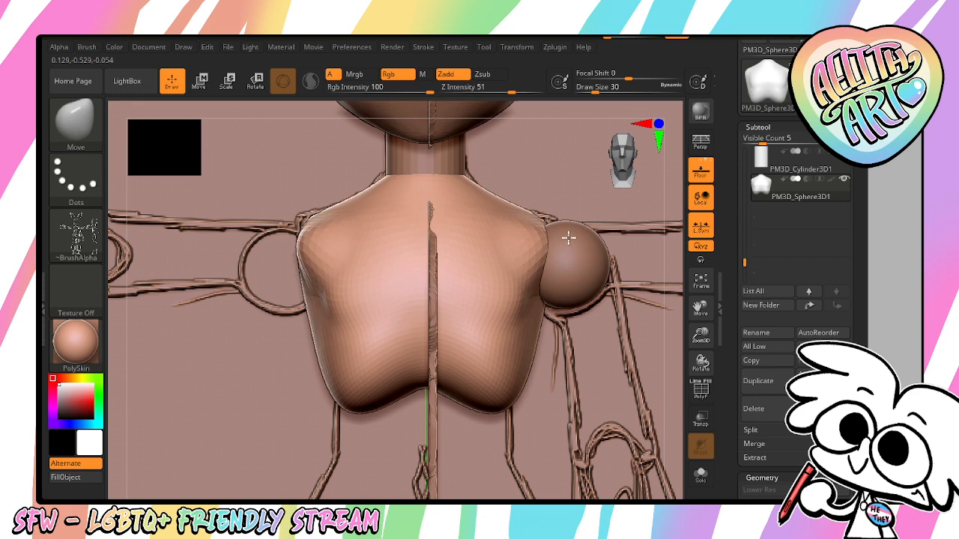
pyautogui.moveTo(541, 217); pyautogui.dragTo(561, 211)
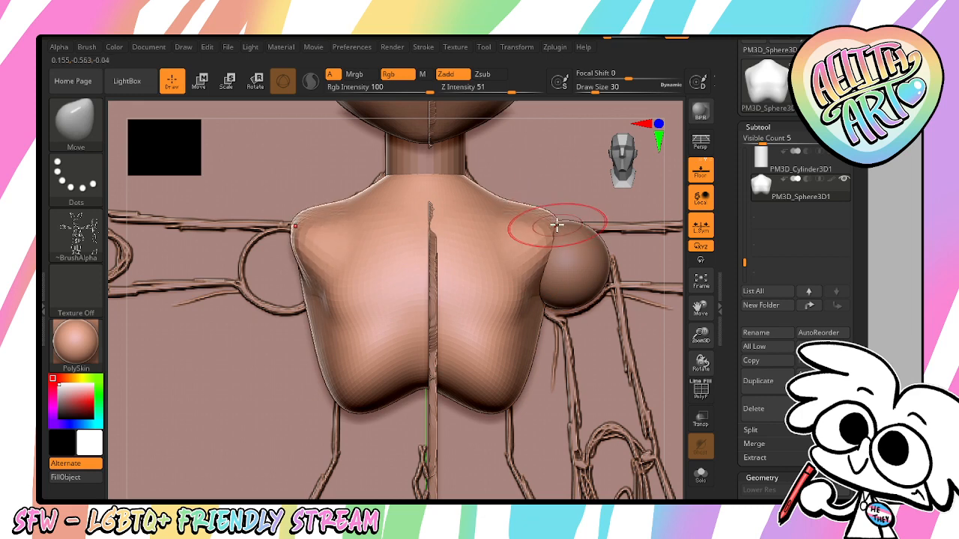
pyautogui.moveTo(539, 293); pyautogui.dragTo(551, 292)
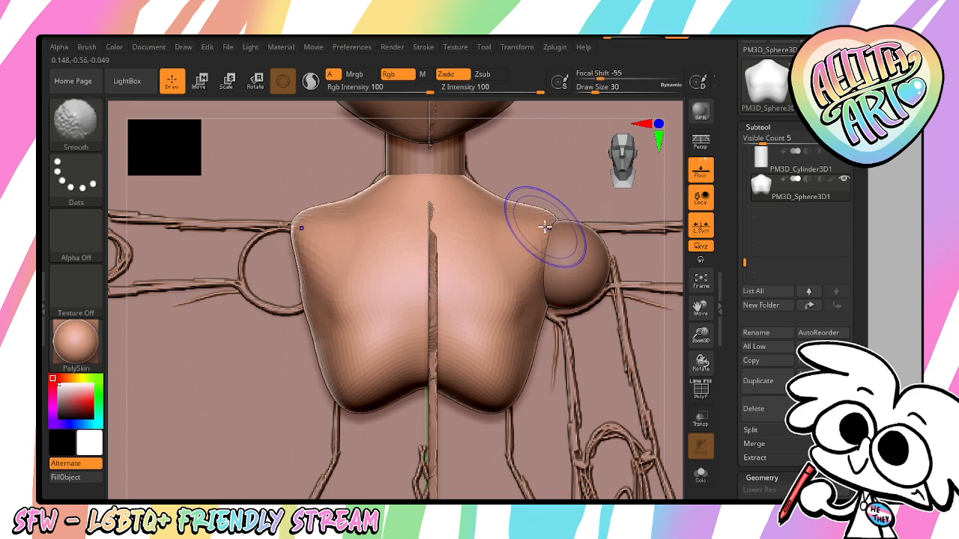
pyautogui.moveTo(701, 363)
pyautogui.mouseDown()
pyautogui.moveTo(696, 392)
pyautogui.moveTo(634, 400)
pyautogui.mouseUp()
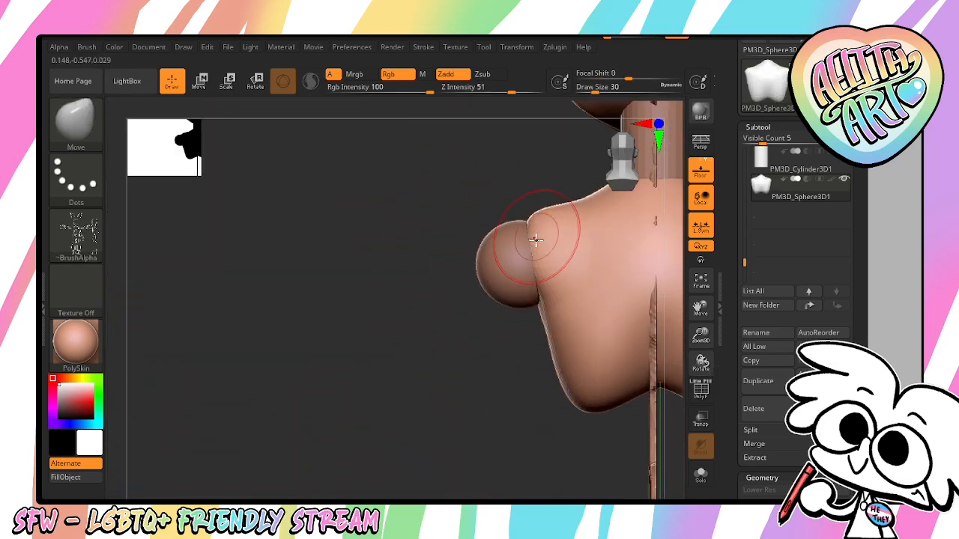
pyautogui.moveTo(501, 370); pyautogui.dragTo(601, 316)
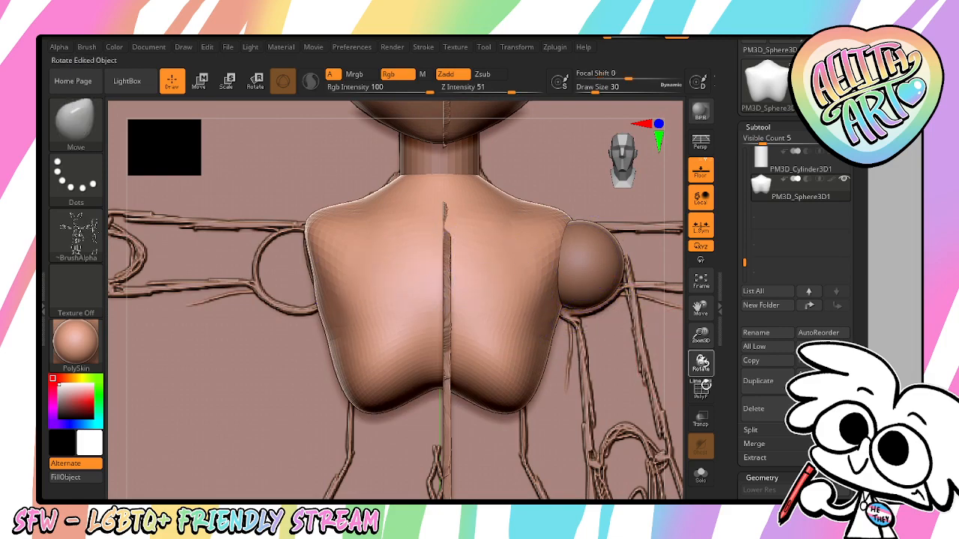
# Push the lower back of the chest inward to the waist line in the side view with the Move brush
pyautogui.moveTo(705, 385); pyautogui.dragTo(731, 389)
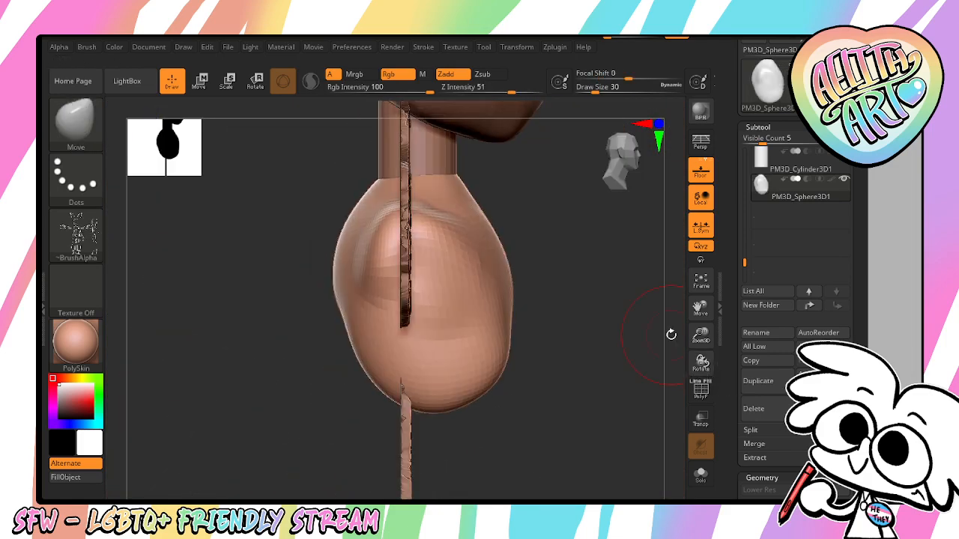
pyautogui.moveTo(340, 363); pyautogui.dragTo(618, 335)
pyautogui.press('[')
pyautogui.press('[')
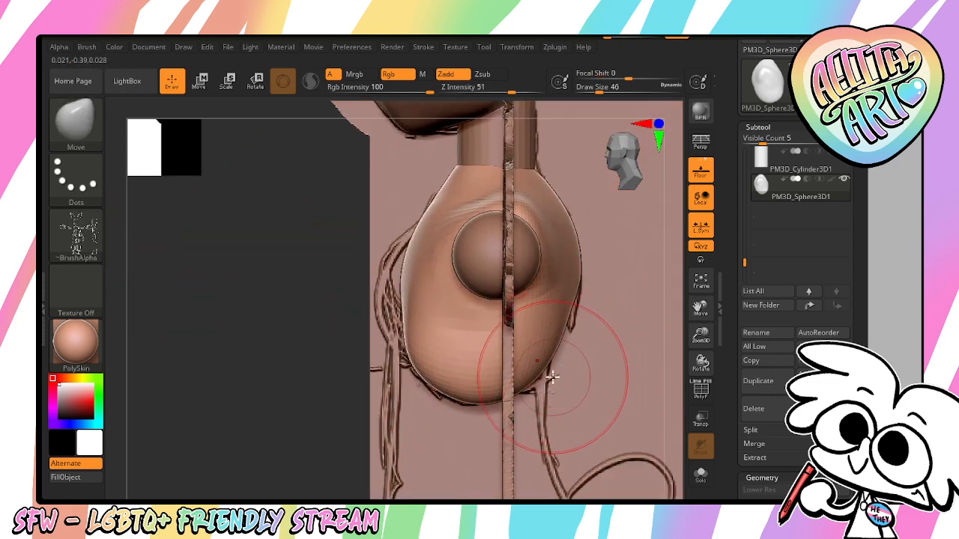
pyautogui.moveTo(552, 372)
pyautogui.mouseDown()
pyautogui.moveTo(563, 388)
pyautogui.moveTo(501, 387)
pyautogui.moveTo(470, 373)
pyautogui.mouseUp()
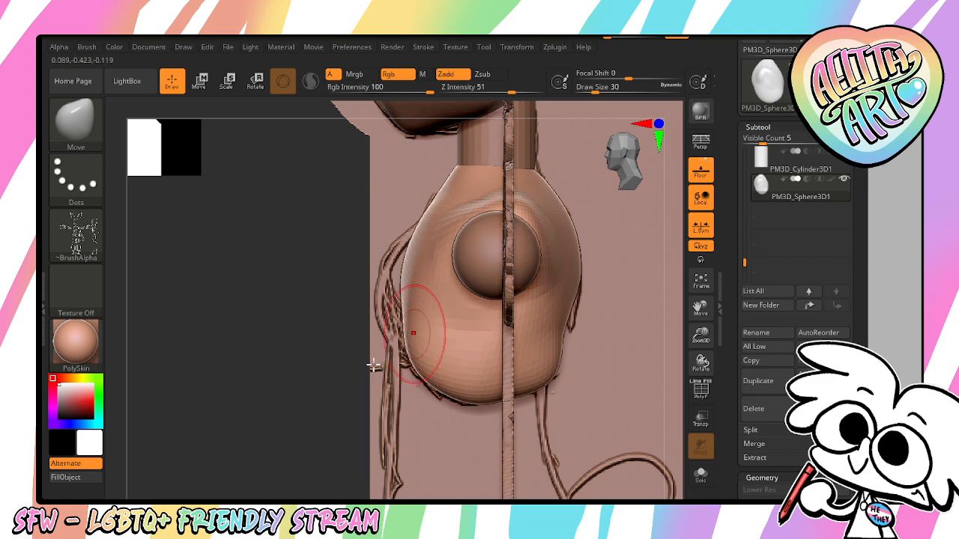
# Shift the whole chest forward in the side view to match the drawing and return to the Move brush
pyautogui.press('e')
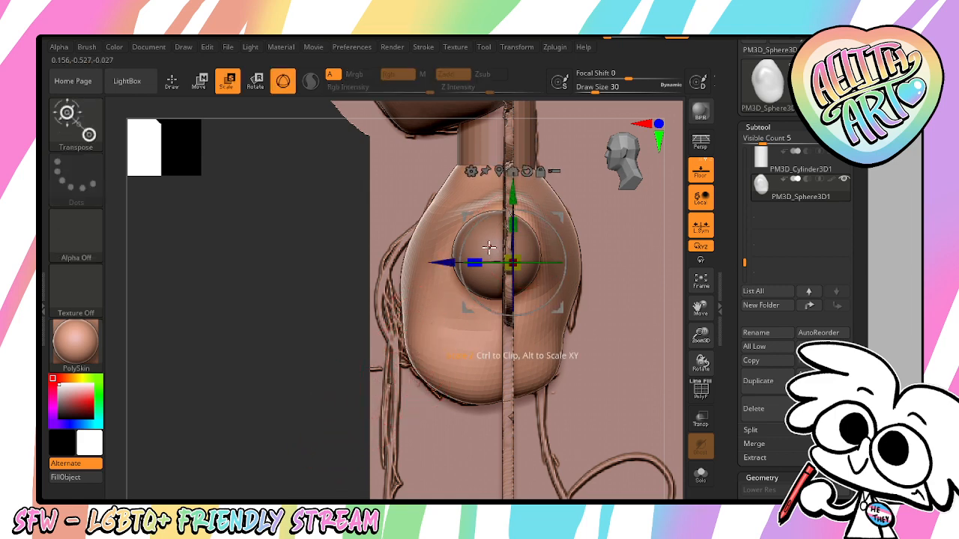
pyautogui.moveTo(456, 283); pyautogui.dragTo(411, 280)
pyautogui.press('b')
pyautogui.press('m')
pyautogui.press('v')
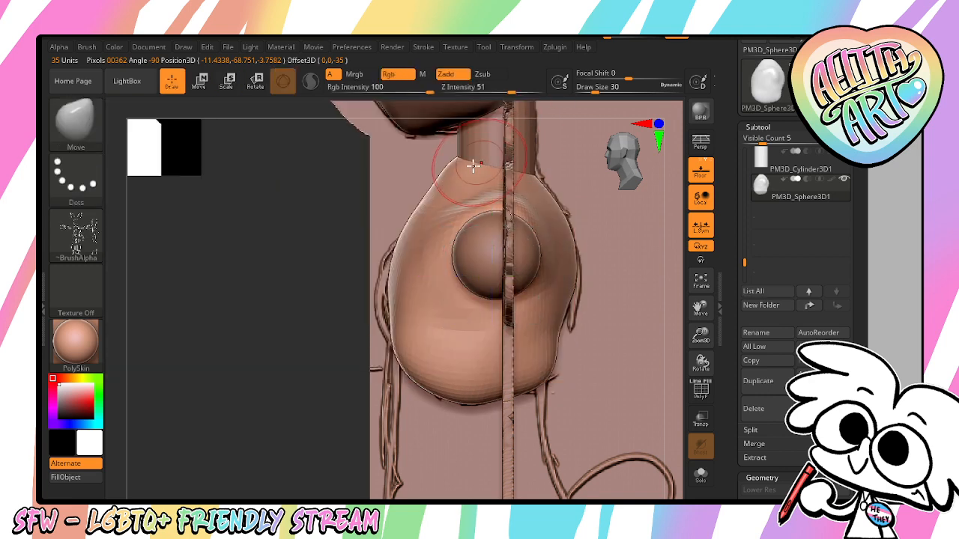
# Reshape the chest's top around the neck base in the side view with the Move brush at size 58 and smooth the surface
pyautogui.press(']')
pyautogui.press(']')
pyautogui.press(']')
pyautogui.moveTo(442, 180); pyautogui.dragTo(466, 161)
pyautogui.keyDown('shift'); pyautogui.moveTo(408, 236); pyautogui.dragTo(386, 292); pyautogui.keyUp('shift')
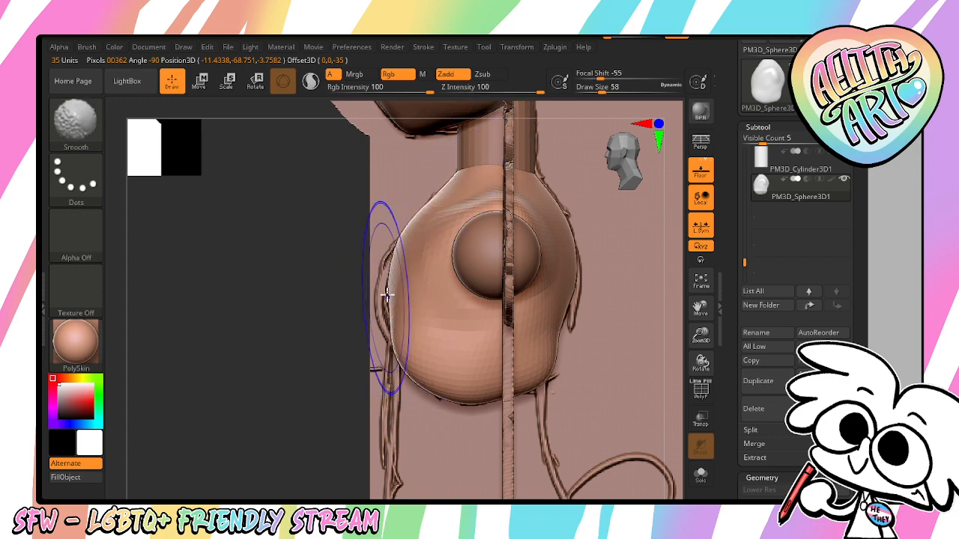
pyautogui.moveTo(303, 437); pyautogui.dragTo(413, 420)
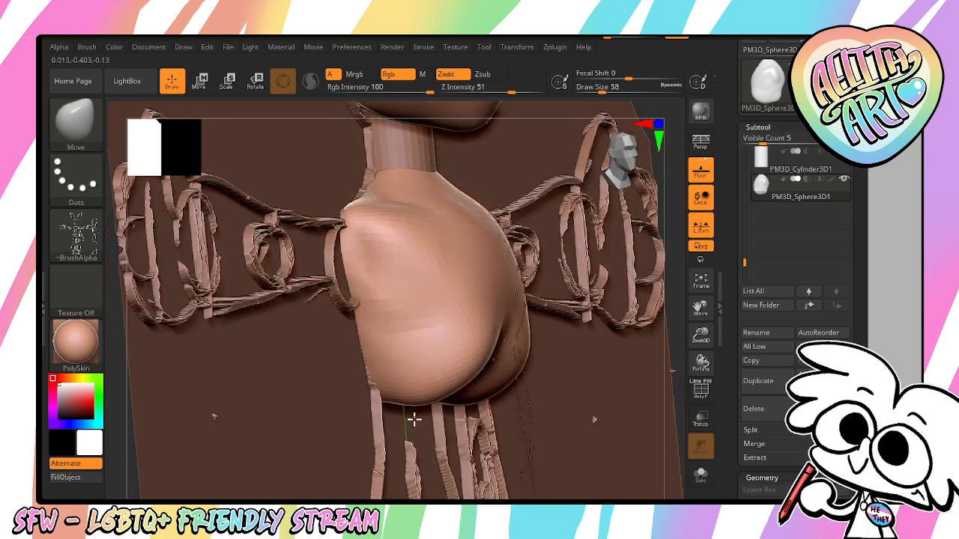
pyautogui.moveTo(480, 289)
pyautogui.keyDown('shift'); pyautogui.mouseDown()
pyautogui.moveTo(463, 290)
pyautogui.moveTo(484, 290)
pyautogui.mouseUp(); pyautogui.keyUp('shift')
# Reshape the chest's lower centre in the front view with the Move brush at size 38 and smooth its lower edge
pyautogui.moveTo(701, 362)
pyautogui.keyDown('shift'); pyautogui.mouseDown()
pyautogui.moveTo(672, 359)
pyautogui.moveTo(699, 277)
pyautogui.mouseUp(); pyautogui.keyUp('shift')
pyautogui.moveTo(700, 363); pyautogui.dragTo(599, 346)
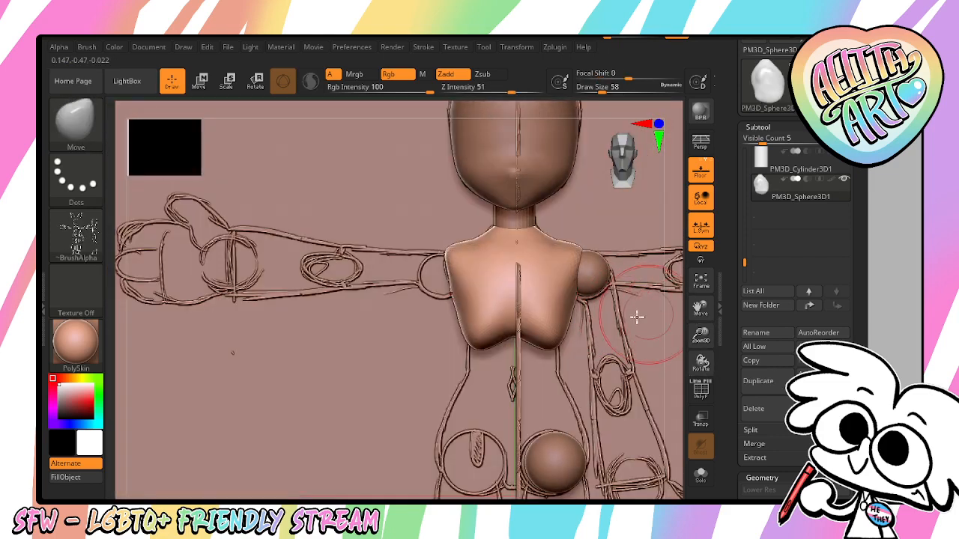
pyautogui.moveTo(701, 336); pyautogui.dragTo(698, 397)
pyautogui.press('[')
pyautogui.press('[')
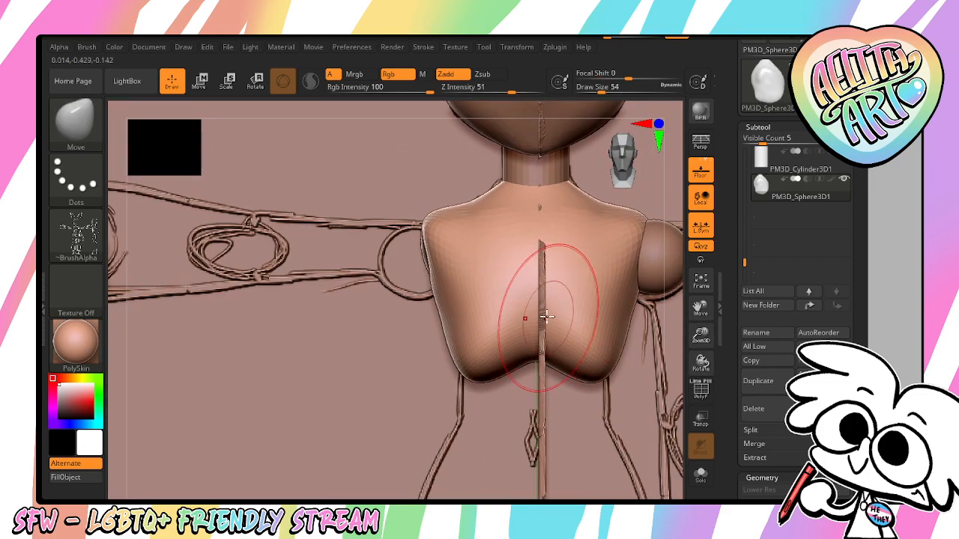
pyautogui.moveTo(540, 331); pyautogui.dragTo(509, 356)
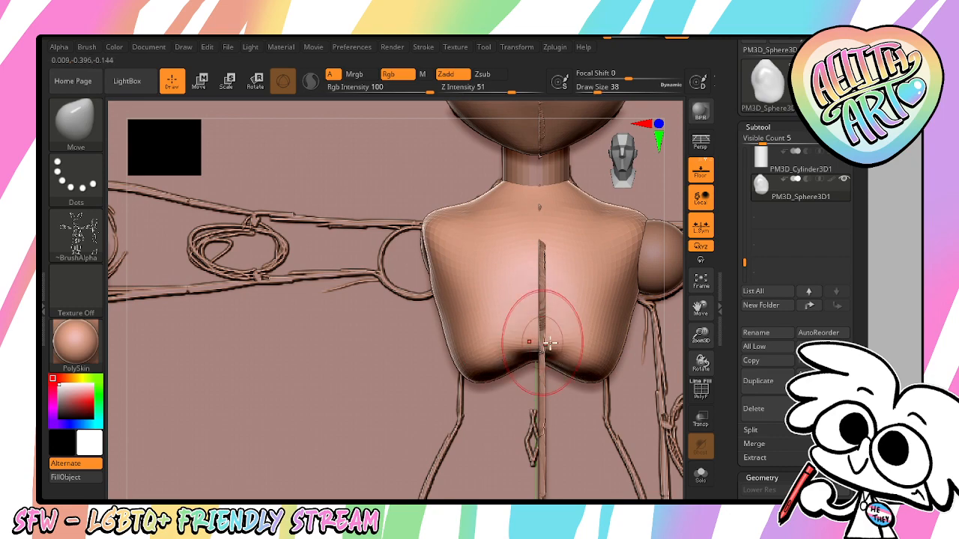
pyautogui.moveTo(569, 330)
pyautogui.keyDown('shift'); pyautogui.mouseDown()
pyautogui.moveTo(605, 343)
pyautogui.moveTo(585, 351)
pyautogui.mouseUp(); pyautogui.keyUp('shift')
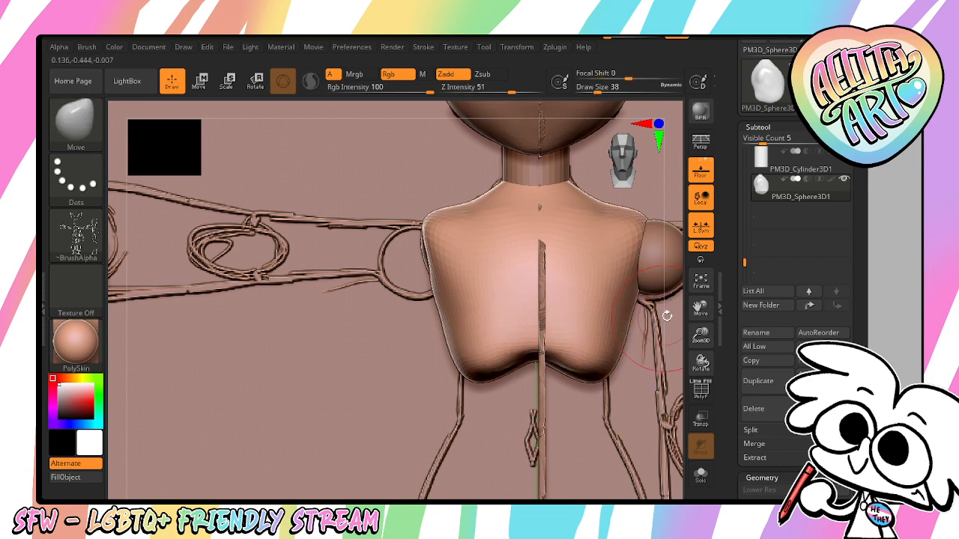
# Append a Sphere3D subtool, hiding the chest and making the new sphere active
pyautogui.moveTo(699, 335); pyautogui.dragTo(630, 276)
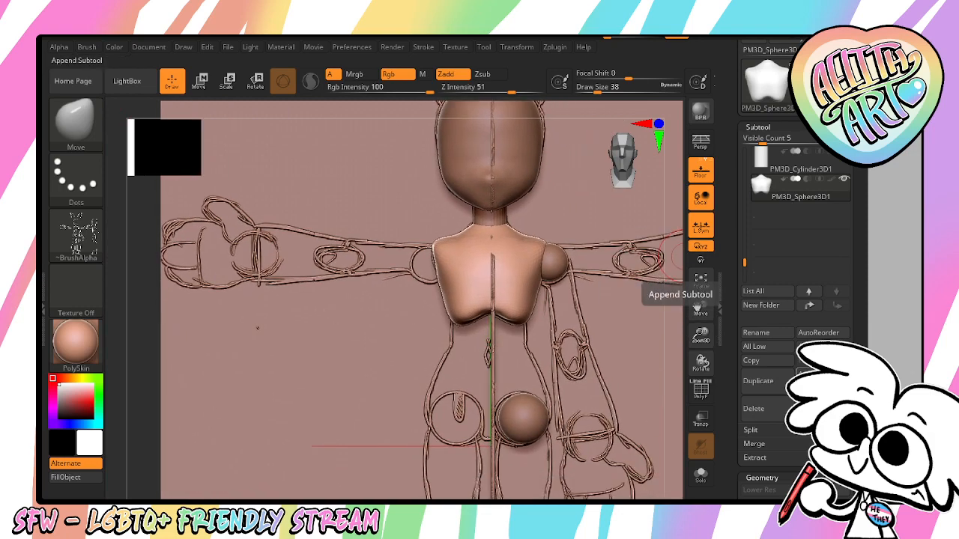
pyautogui.moveTo(699, 307); pyautogui.dragTo(653, 339)
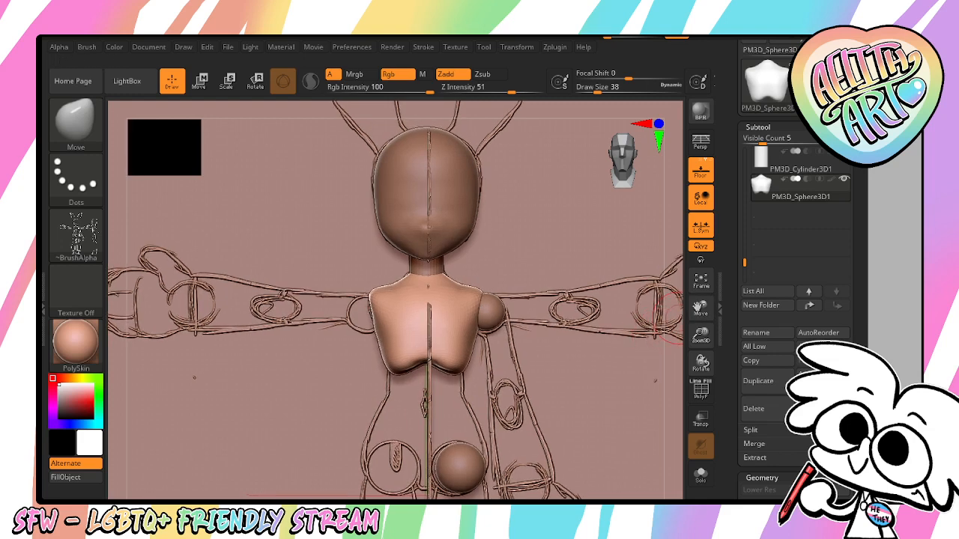
pyautogui.moveTo(710, 289); pyautogui.dragTo(735, 259)
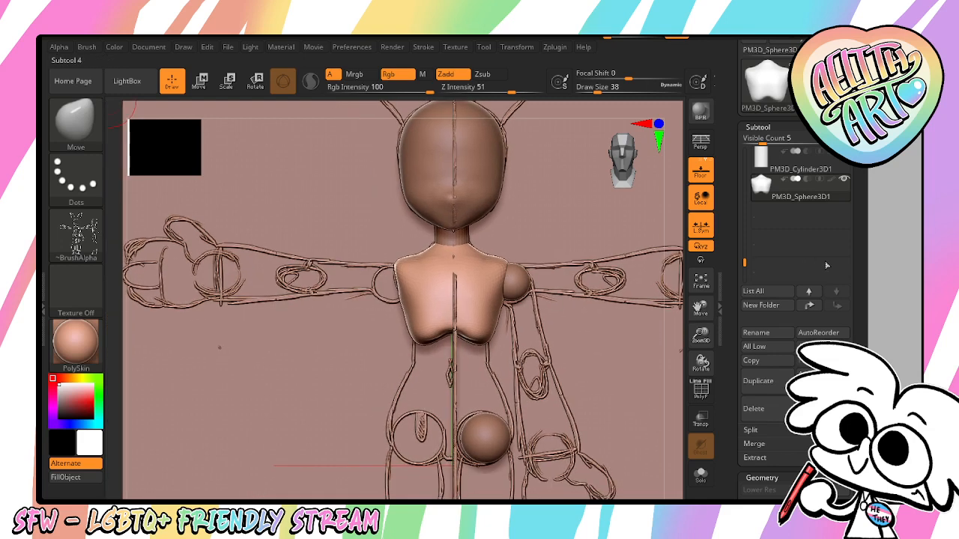
pyautogui.click(818, 377)
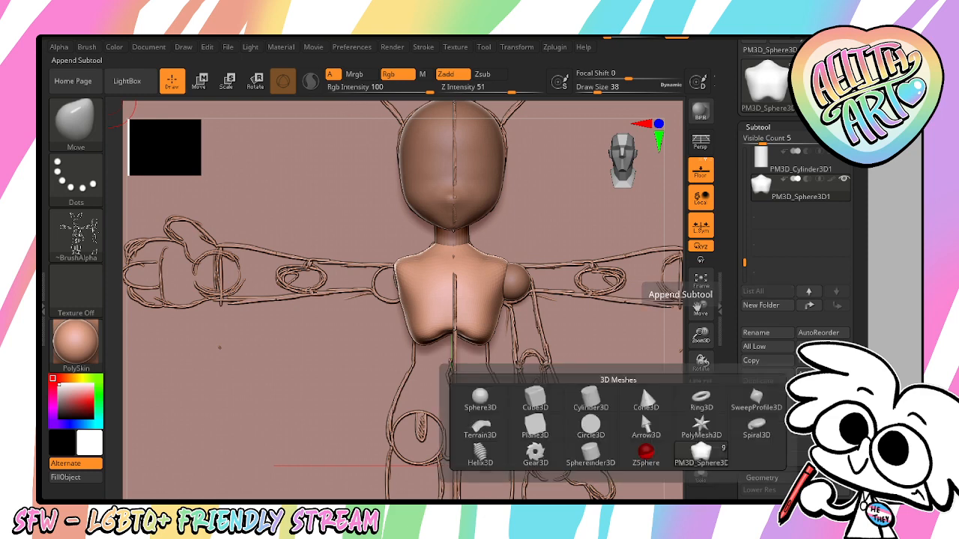
pyautogui.click(480, 400)
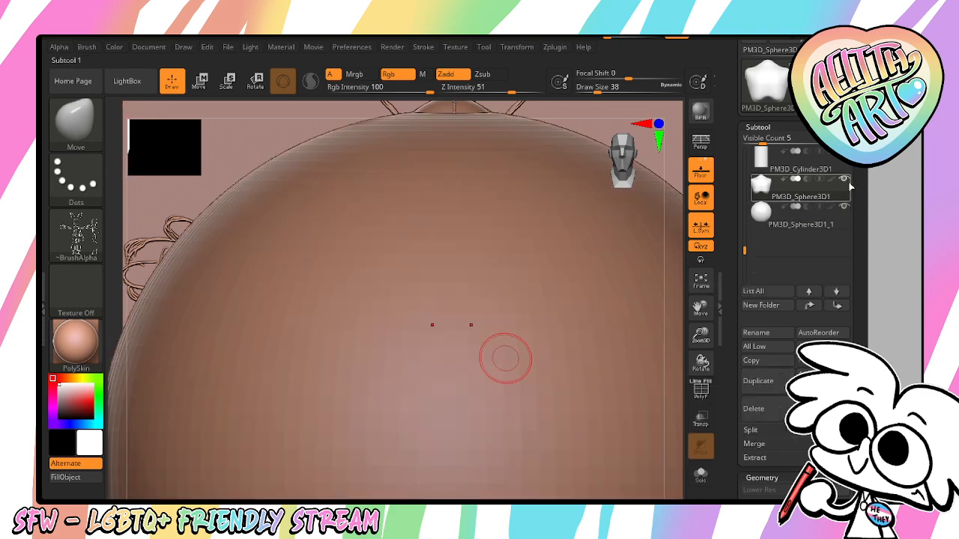
pyautogui.click(829, 215)
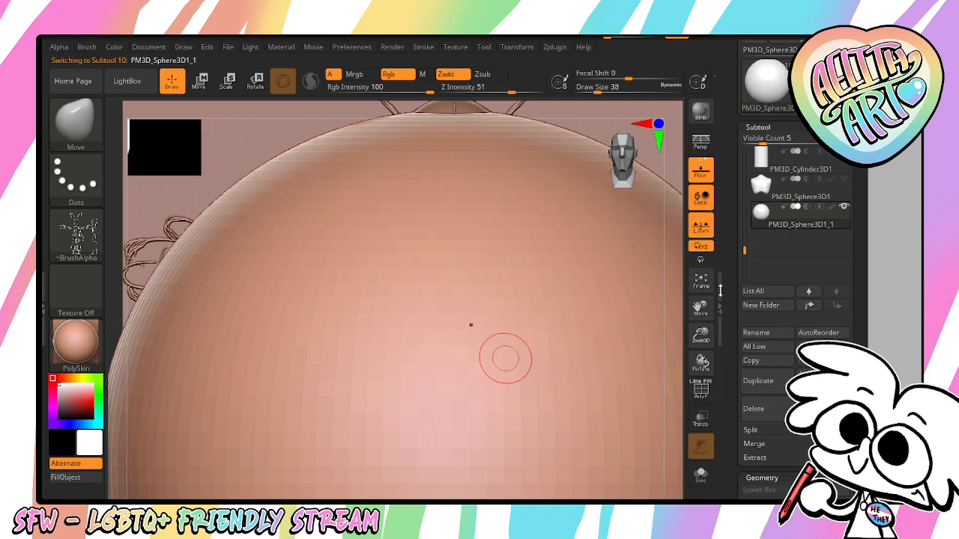
# Scale the new sphere down uniformly and raise it from the hips to the waist circle in the front drawing
pyautogui.press('e')
pyautogui.moveTo(700, 336)
pyautogui.mouseDown()
pyautogui.moveTo(700, 309)
pyautogui.moveTo(655, 219)
pyautogui.mouseUp()
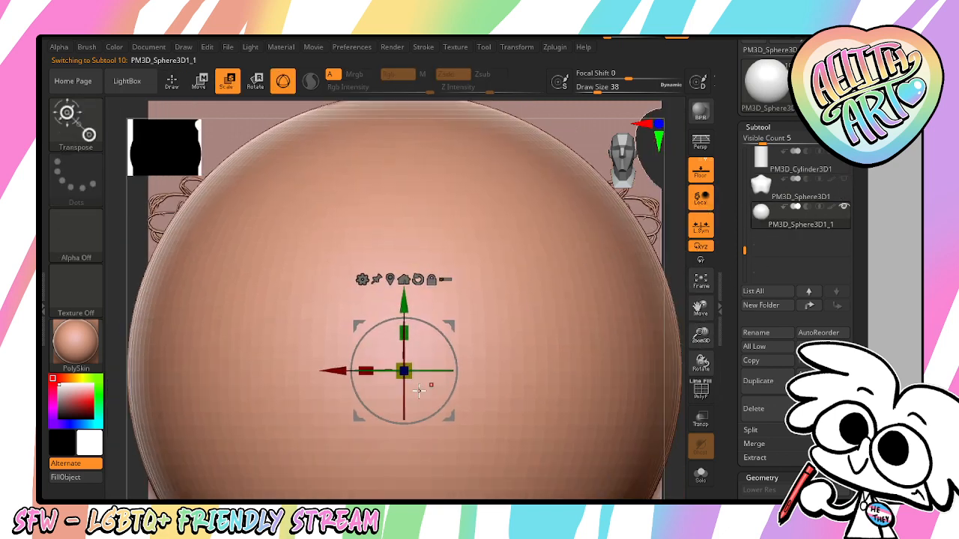
pyautogui.moveTo(403, 371); pyautogui.dragTo(268, 532)
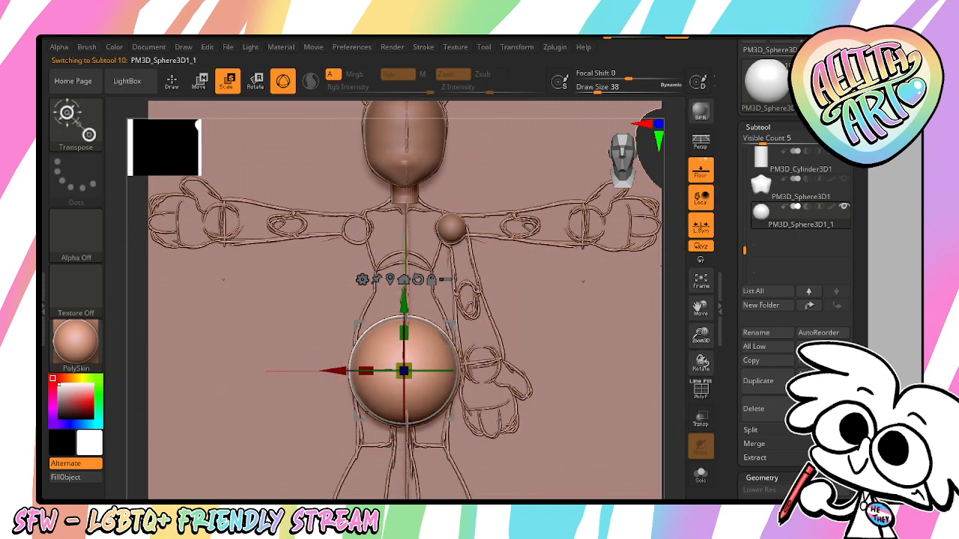
pyautogui.moveTo(700, 336); pyautogui.dragTo(701, 365)
pyautogui.moveTo(403, 371); pyautogui.dragTo(347, 431)
pyautogui.moveTo(403, 303); pyautogui.dragTo(404, 125)
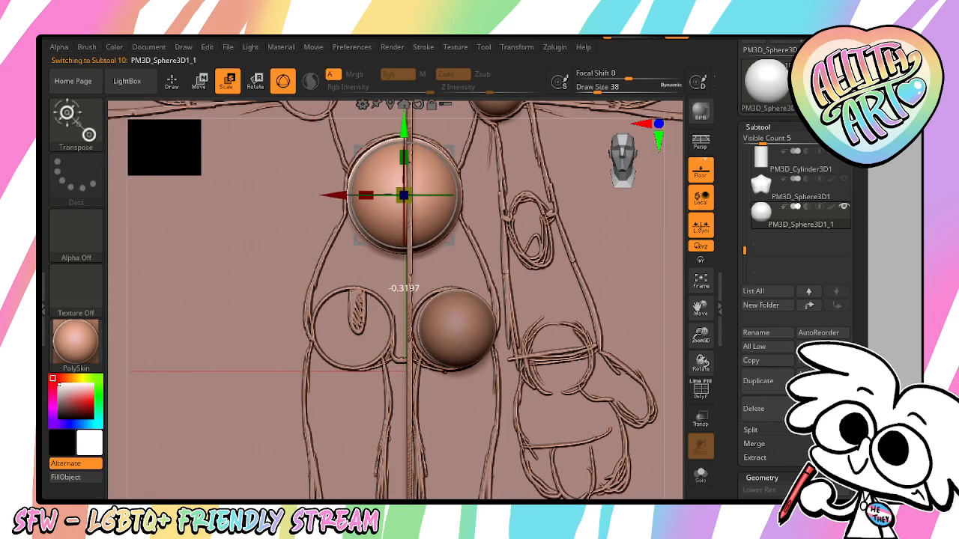
# Flatten the waist sphere vertically, align it with the drawn waist arc and scale it uniformly to 0.95
pyautogui.moveTo(702, 298); pyautogui.dragTo(713, 347)
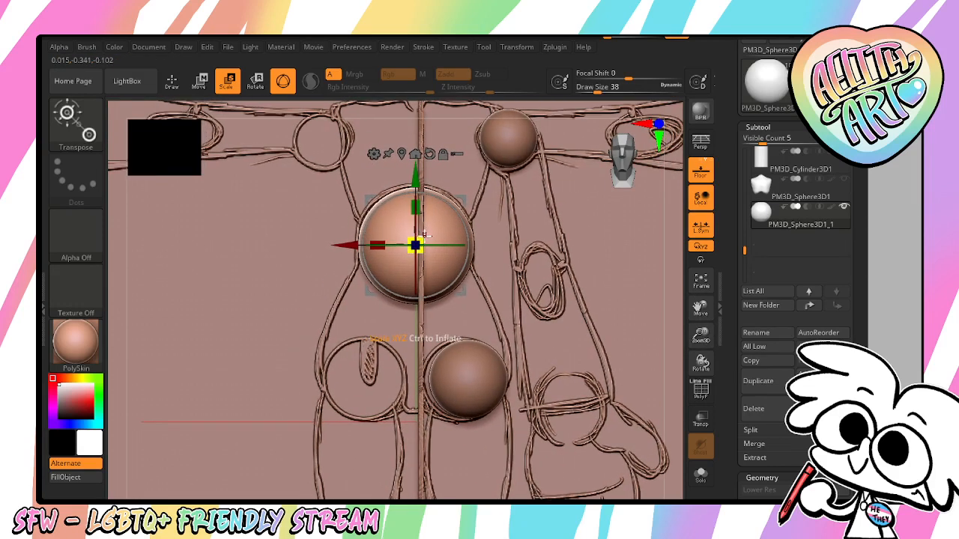
pyautogui.moveTo(706, 310); pyautogui.dragTo(726, 350)
pyautogui.moveTo(701, 335); pyautogui.dragTo(705, 354)
pyautogui.moveTo(702, 306); pyautogui.dragTo(693, 360)
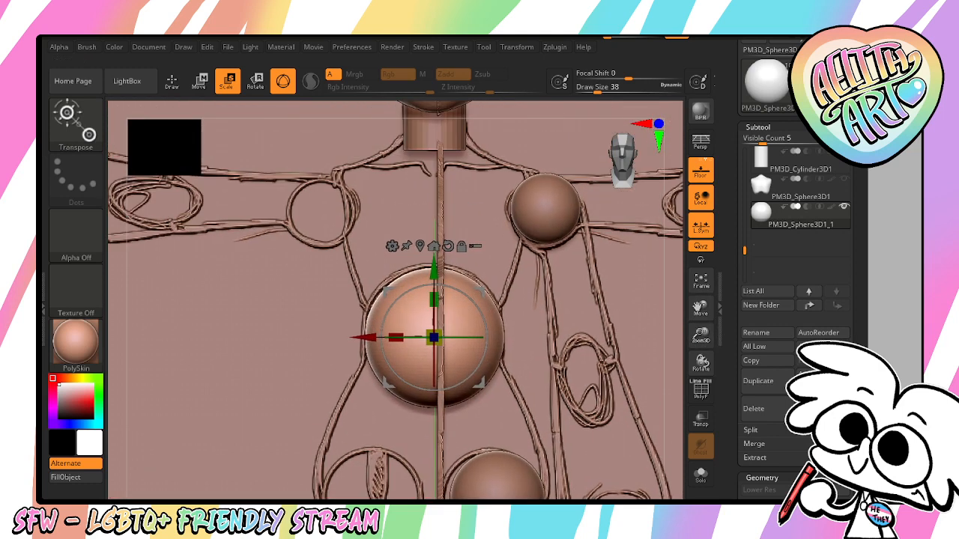
pyautogui.moveTo(437, 298); pyautogui.dragTo(436, 310)
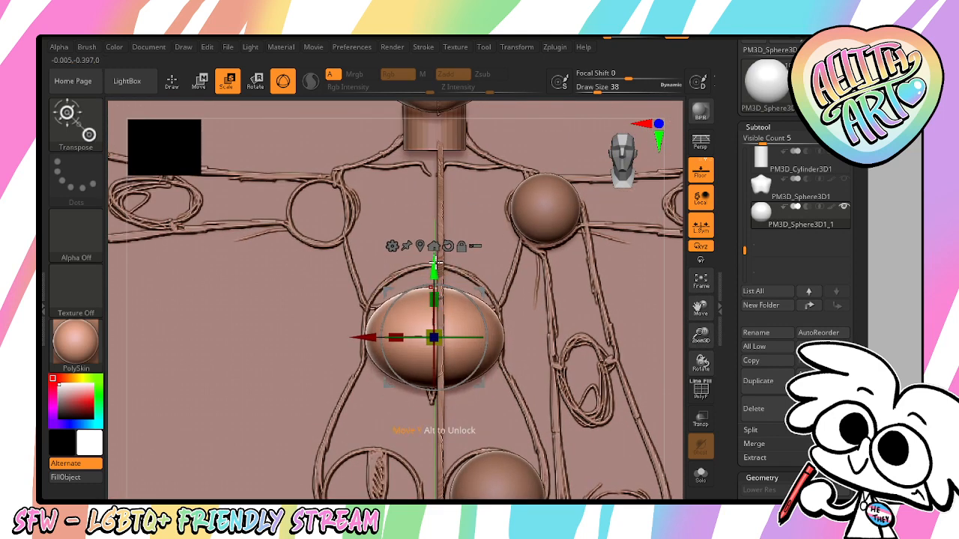
pyautogui.moveTo(435, 267); pyautogui.dragTo(435, 242)
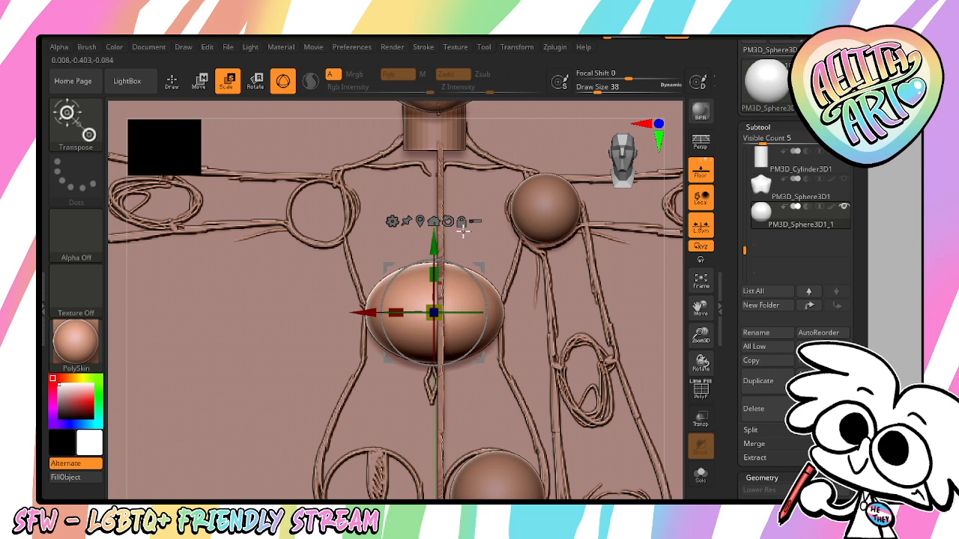
pyautogui.moveTo(435, 262); pyautogui.dragTo(436, 248)
pyautogui.moveTo(437, 313); pyautogui.dragTo(438, 310)
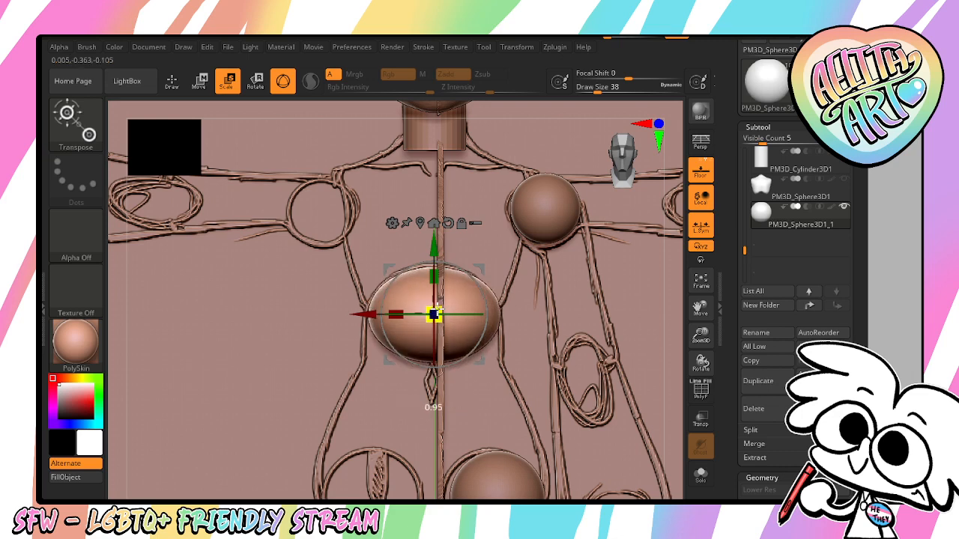
# Duplicate the flattened waist sphere and make the copy the active subtool
pyautogui.click(764, 392)
pyautogui.moveTo(813, 224)
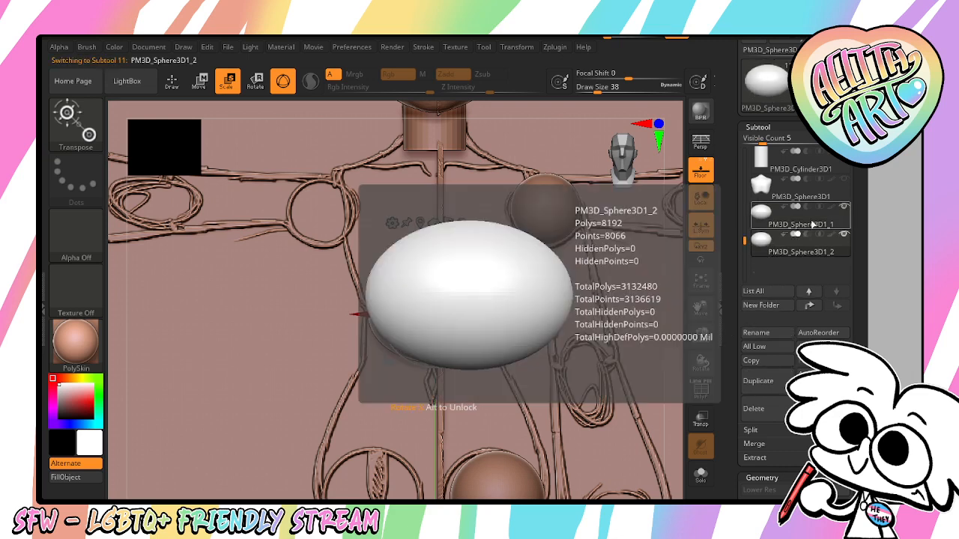
pyautogui.moveTo(703, 314); pyautogui.dragTo(683, 201)
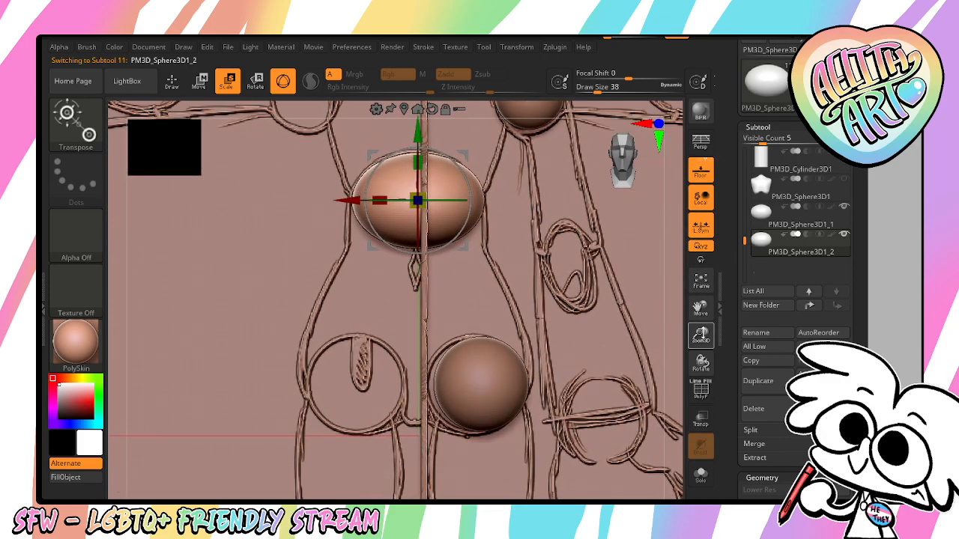
pyautogui.moveTo(703, 334)
pyautogui.mouseDown()
pyautogui.moveTo(703, 306)
pyautogui.moveTo(702, 353)
pyautogui.moveTo(681, 308)
pyautogui.moveTo(696, 315)
pyautogui.moveTo(697, 304)
pyautogui.moveTo(717, 338)
pyautogui.moveTo(735, 330)
pyautogui.moveTo(702, 351)
pyautogui.mouseUp()
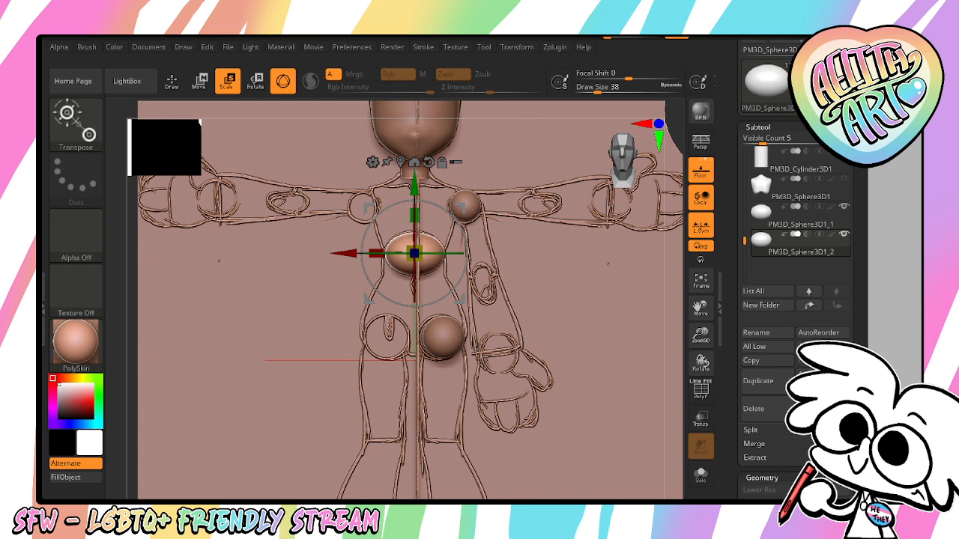
pyautogui.keyDown('alt'); pyautogui.click(279, 387); pyautogui.keyUp('alt')
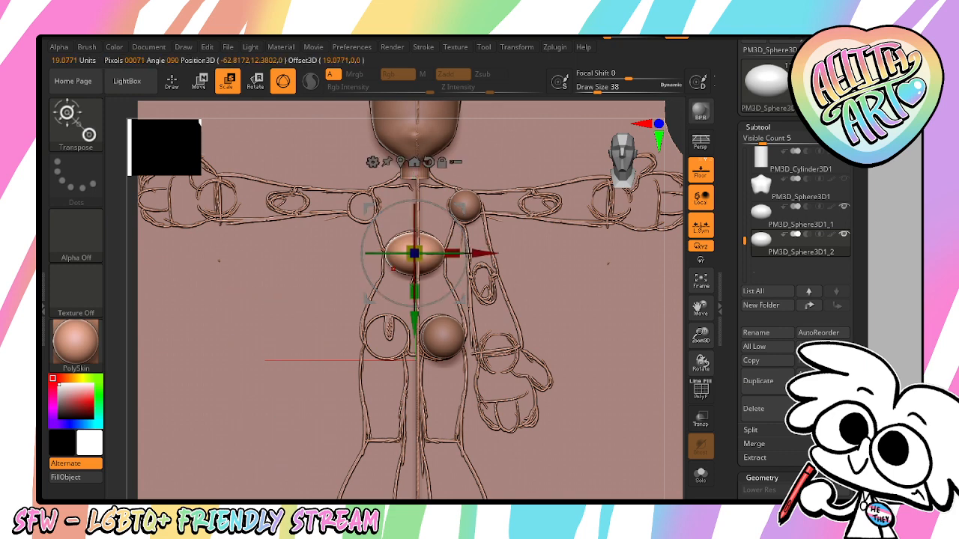
pyautogui.moveTo(708, 337); pyautogui.dragTo(700, 324)
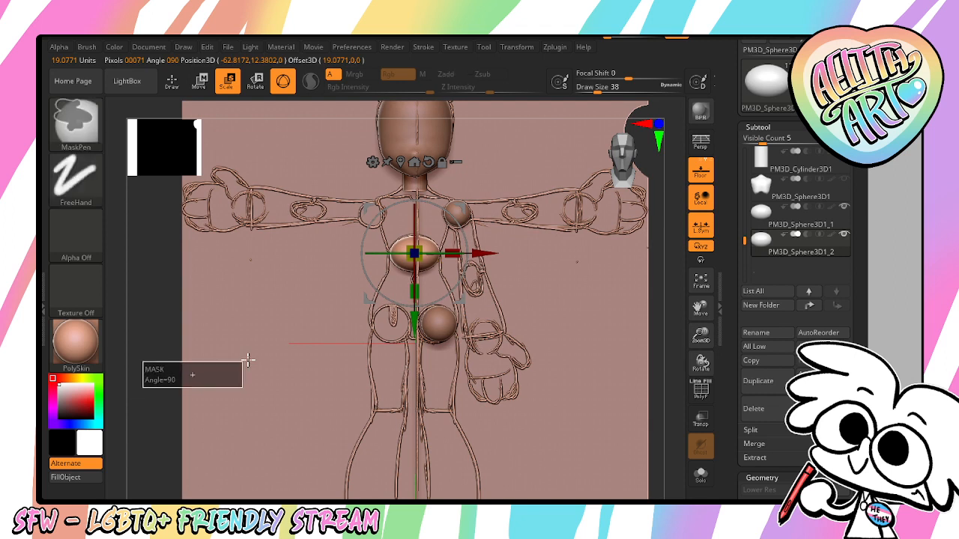
pyautogui.keyDown('ctrl'); pyautogui.click(147, 386); pyautogui.keyUp('ctrl')
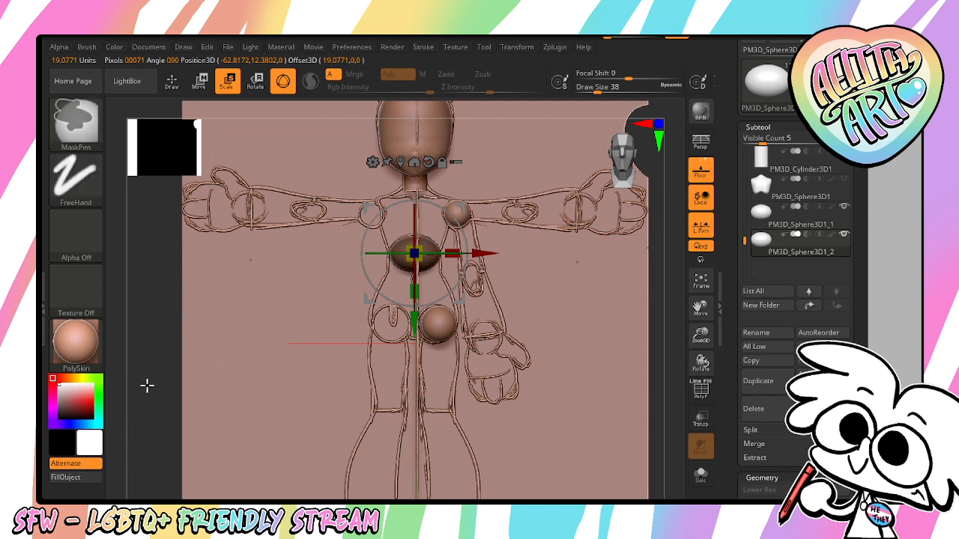
pyautogui.keyDown('ctrl'); pyautogui.click(155, 380); pyautogui.keyUp('ctrl')
pyautogui.moveTo(222, 366)
pyautogui.mouseDown()
pyautogui.moveTo(255, 374)
pyautogui.moveTo(268, 343)
pyautogui.moveTo(290, 347)
pyautogui.moveTo(225, 346)
pyautogui.moveTo(219, 358)
pyautogui.mouseUp()
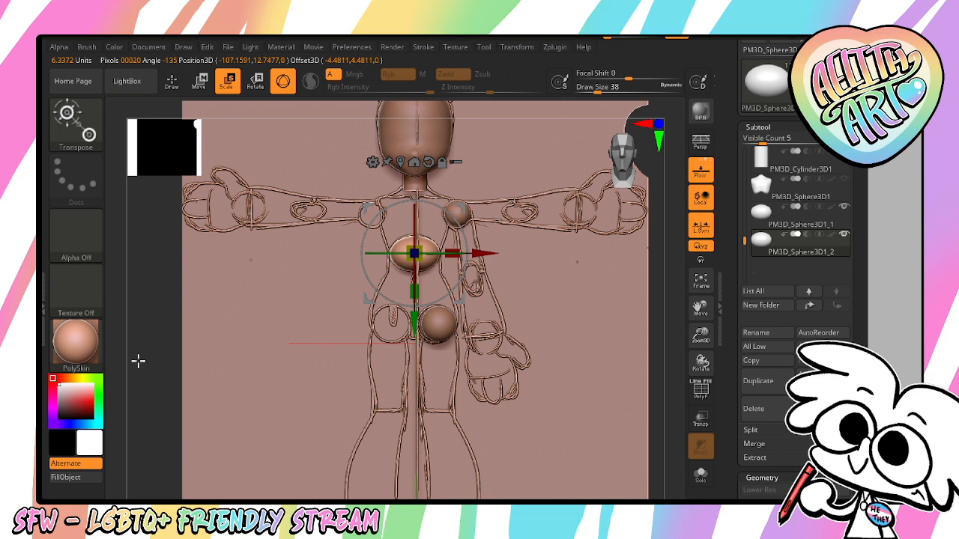
# Mask the lower half of the duplicated waist sphere
pyautogui.moveTo(143, 434)
pyautogui.keyDown('ctrl'); pyautogui.mouseDown()
pyautogui.moveTo(322, 336)
pyautogui.moveTo(594, 282)
pyautogui.moveTo(638, 253)
pyautogui.mouseUp(); pyautogui.keyUp('ctrl')
pyautogui.moveTo(703, 337); pyautogui.dragTo(689, 449)
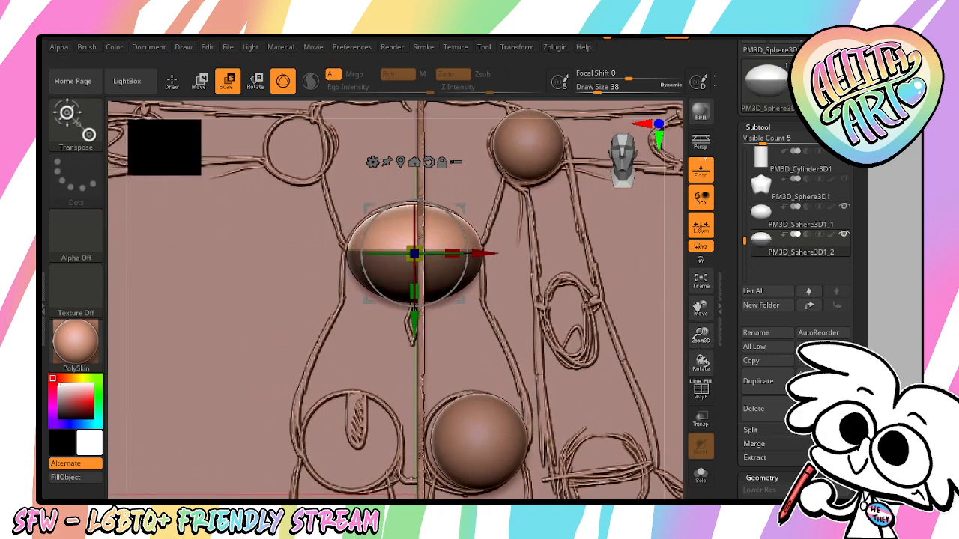
pyautogui.moveTo(700, 337); pyautogui.dragTo(695, 304)
# Try to move the unmasked upper half of the duplicate down to the hips and undo the move
pyautogui.moveTo(414, 254); pyautogui.dragTo(415, 414)
pyautogui.moveTo(414, 484)
pyautogui.mouseDown()
pyautogui.moveTo(415, 390)
pyautogui.moveTo(414, 475)
pyautogui.mouseUp()
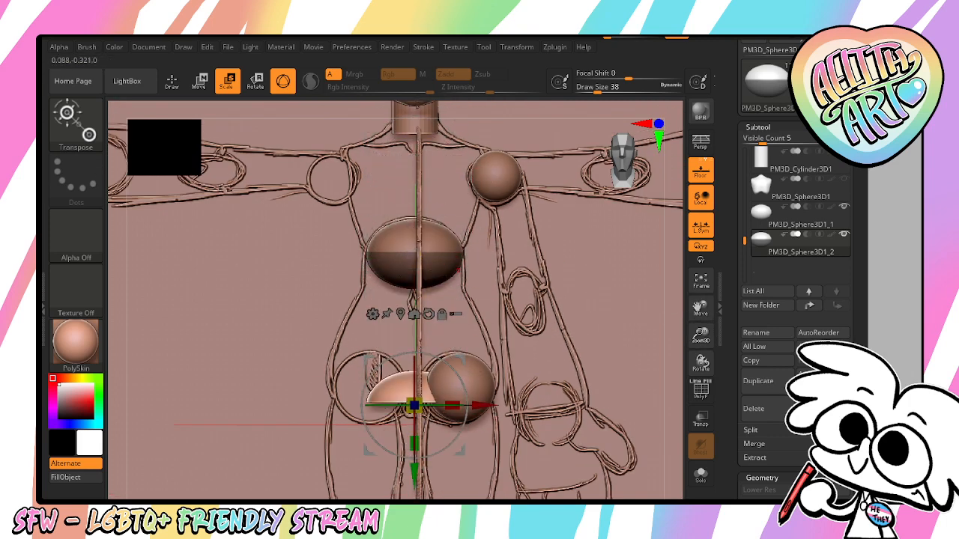
pyautogui.hotkey('ctrl', 'z')
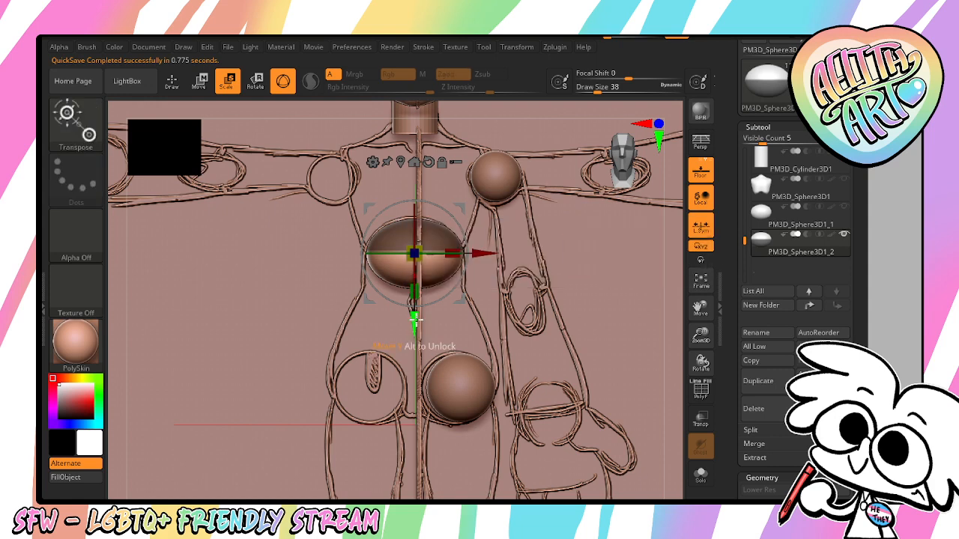
# Invert the mask, stretch the duplicate's lower half down to the hips widened to 1.55, and return to the Move brush
pyautogui.moveTo(415, 324); pyautogui.dragTo(454, 337)
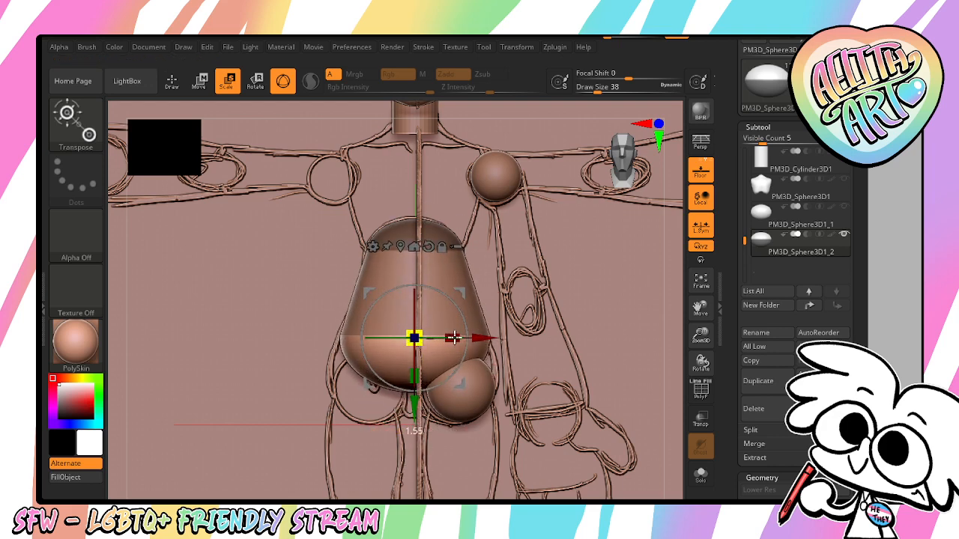
pyautogui.moveTo(415, 409); pyautogui.dragTo(415, 414)
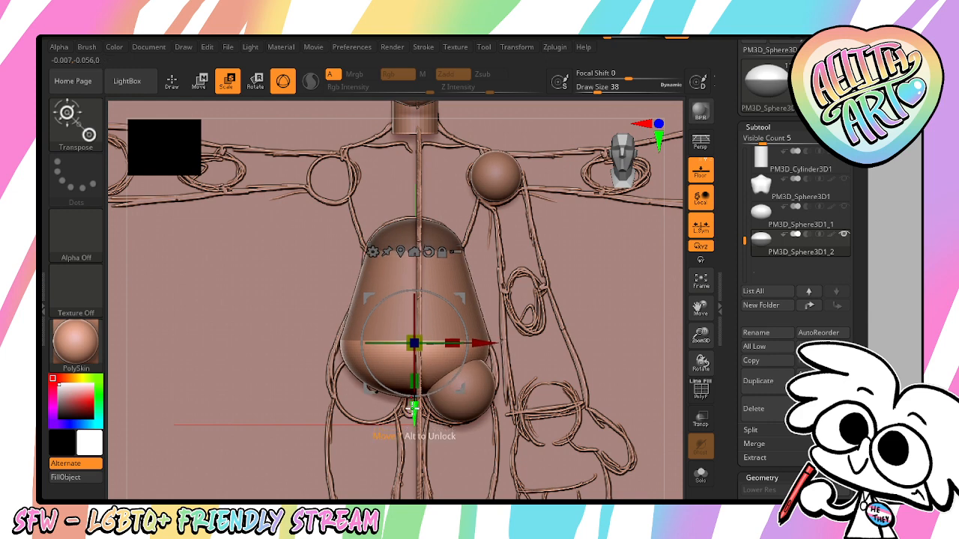
pyautogui.click(76, 121)
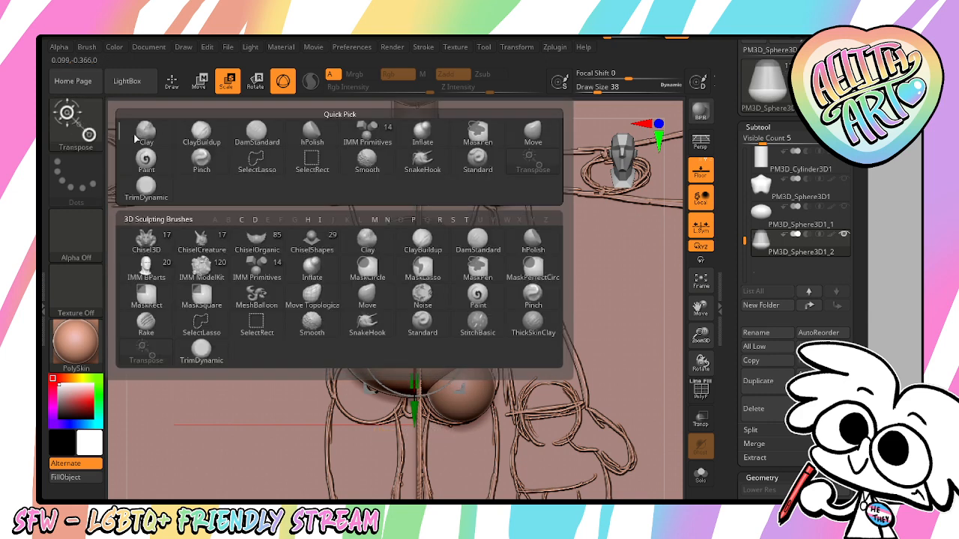
pyautogui.click(532, 135)
pyautogui.moveTo(700, 333); pyautogui.dragTo(701, 340)
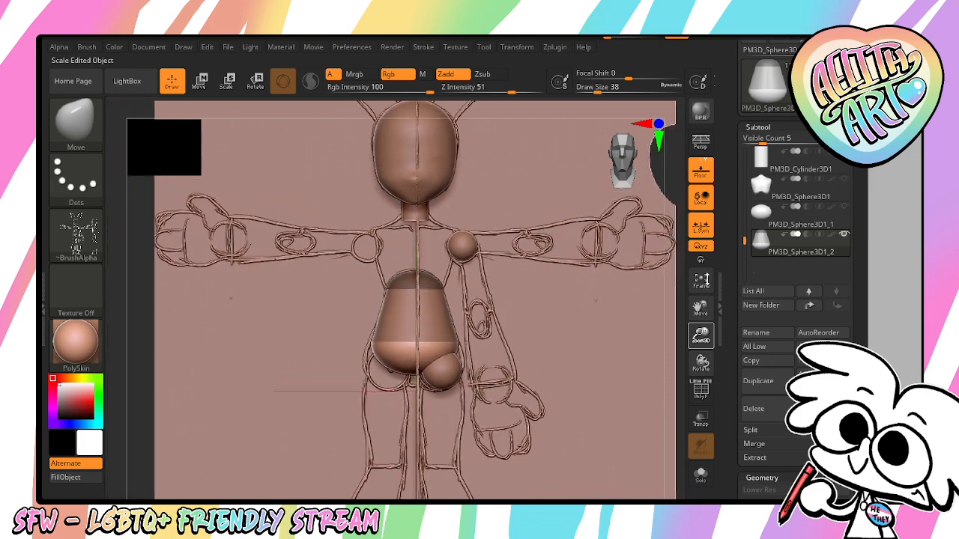
pyautogui.moveTo(699, 303); pyautogui.dragTo(670, 284)
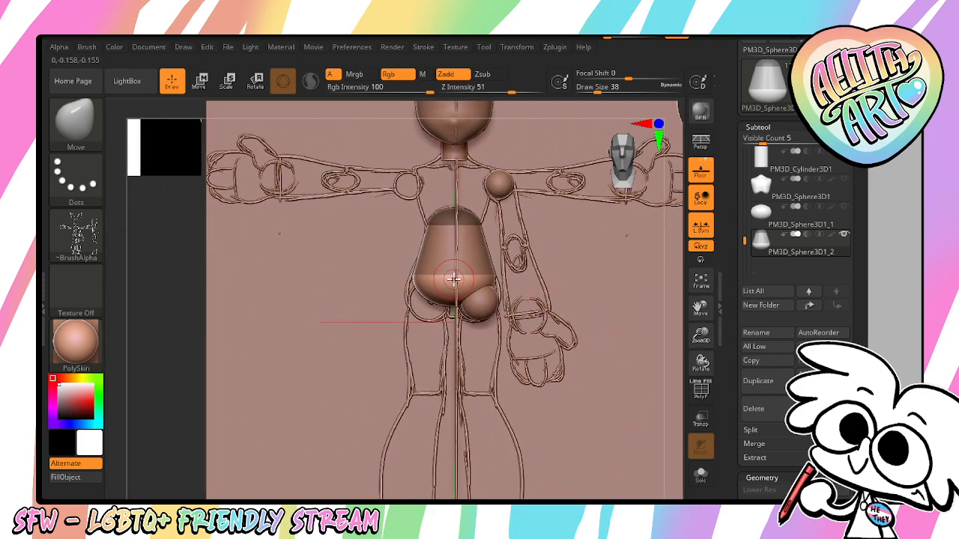
# Clear the mask from the stretched waist-and-pelvis shape
pyautogui.scroll(-5, 794, 270)
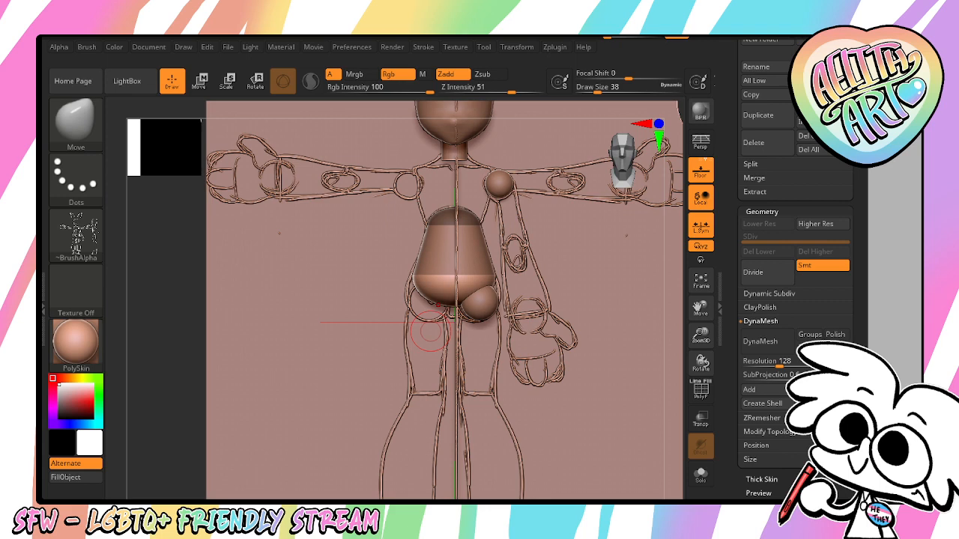
pyautogui.scroll(-5, 802, 353)
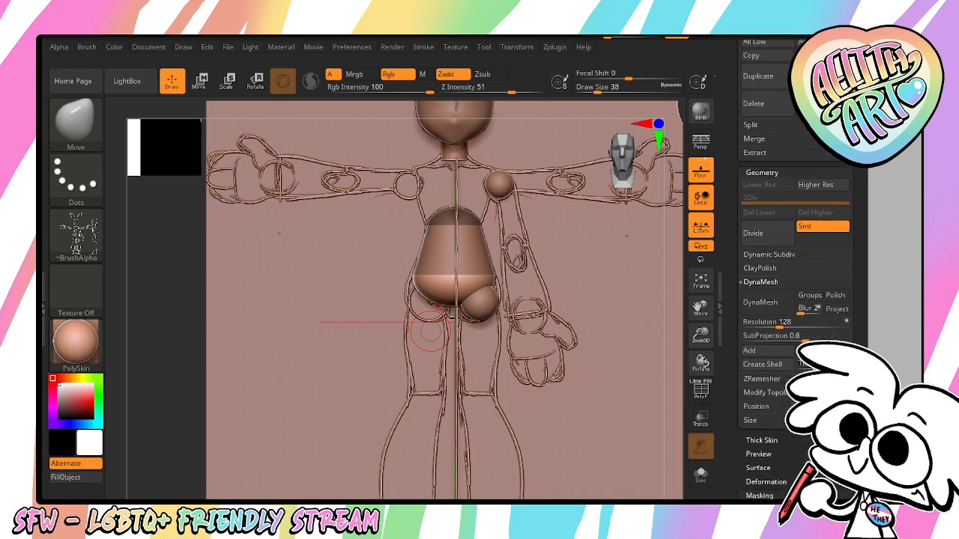
pyautogui.click(772, 339)
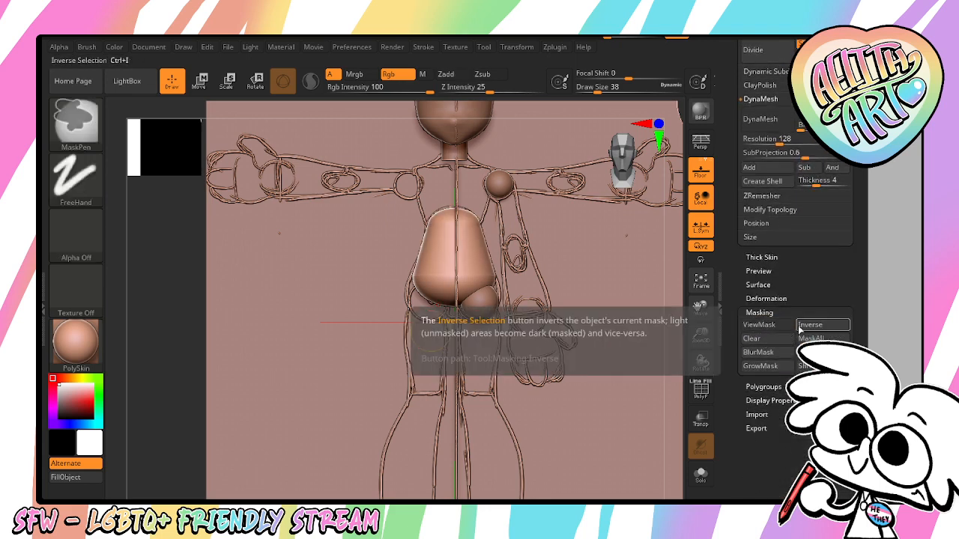
pyautogui.hotkey('ctrl', 'z')
pyautogui.keyDown('ctrl'); pyautogui.moveTo(152, 288); pyautogui.dragTo(217, 467); pyautogui.keyUp('ctrl')
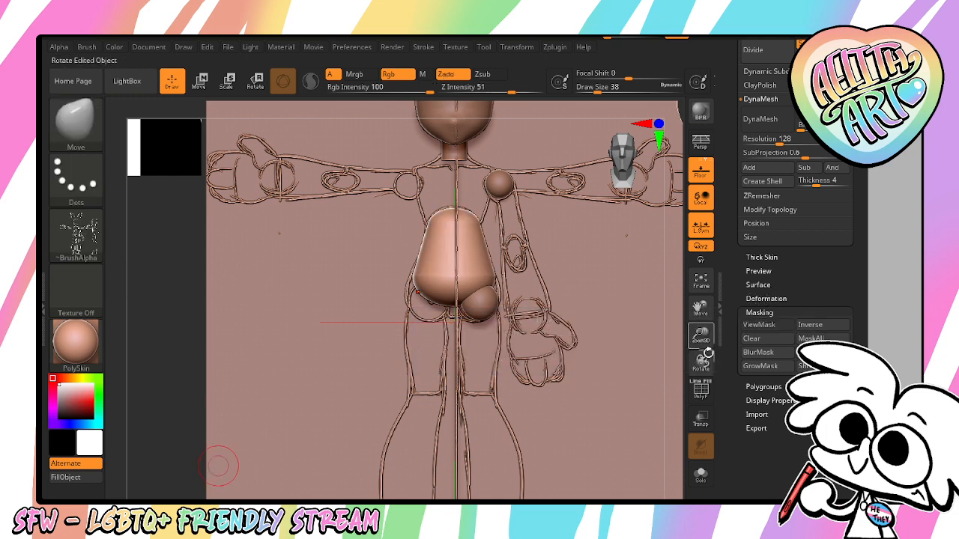
# Smooth the stretched sides of the waist-and-pelvis shape and remesh it with DynaMesh at a higher resolution
pyautogui.keyDown('alt'); pyautogui.moveTo(218, 466); pyautogui.dragTo(477, 225); pyautogui.keyUp('alt')
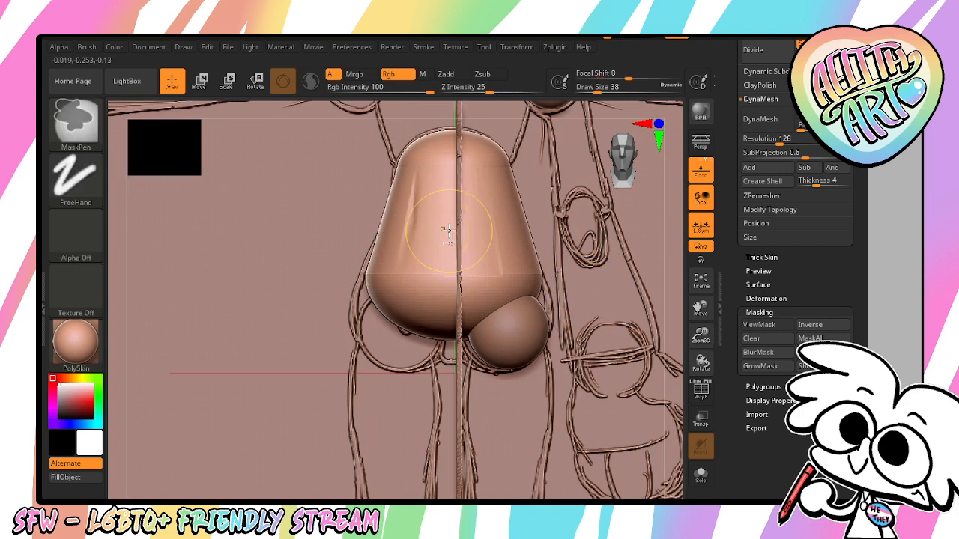
pyautogui.moveTo(397, 232)
pyautogui.keyDown('shift'); pyautogui.mouseDown()
pyautogui.moveTo(457, 232)
pyautogui.moveTo(557, 267)
pyautogui.mouseUp(); pyautogui.keyUp('shift')
pyautogui.moveTo(841, 287); pyautogui.dragTo(800, 363)
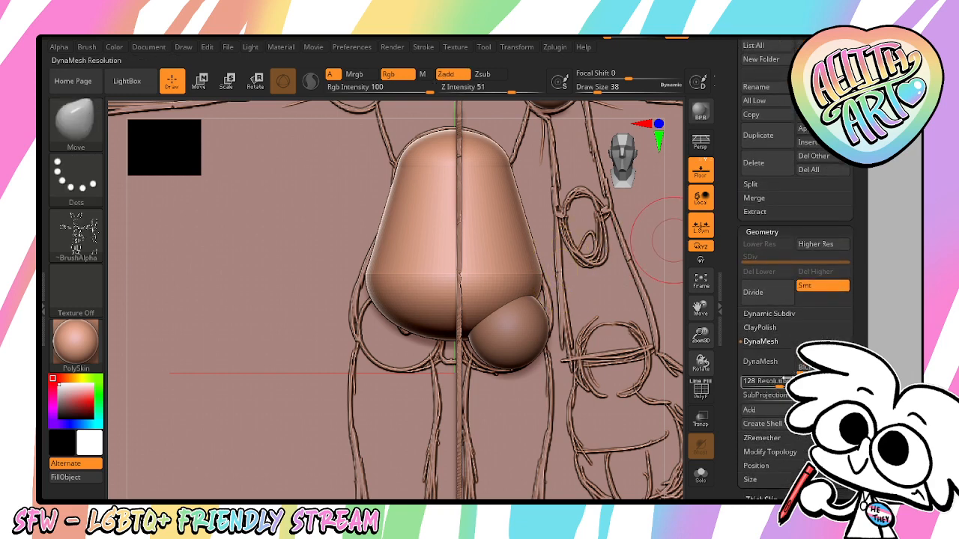
pyautogui.click(771, 366)
pyautogui.press('ctrl')
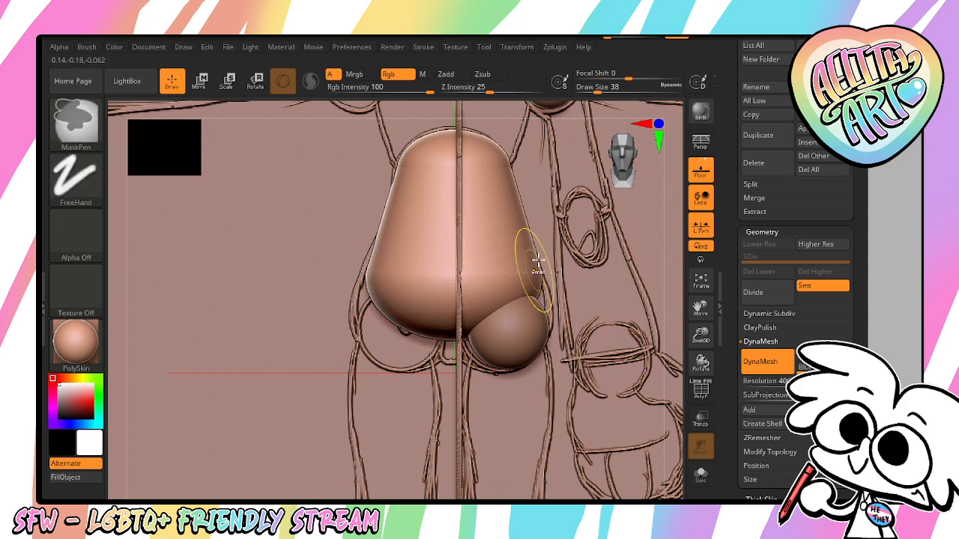
# Activate symmetry for the waist-and-pelvis shape and update its DynaMesh
pyautogui.click(517, 46)
pyautogui.click(582, 323)
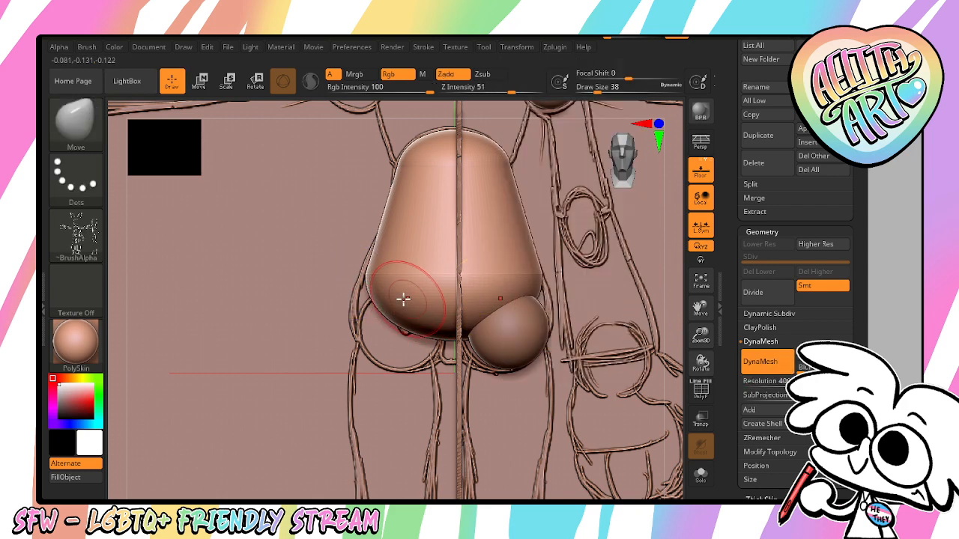
pyautogui.press('shift')
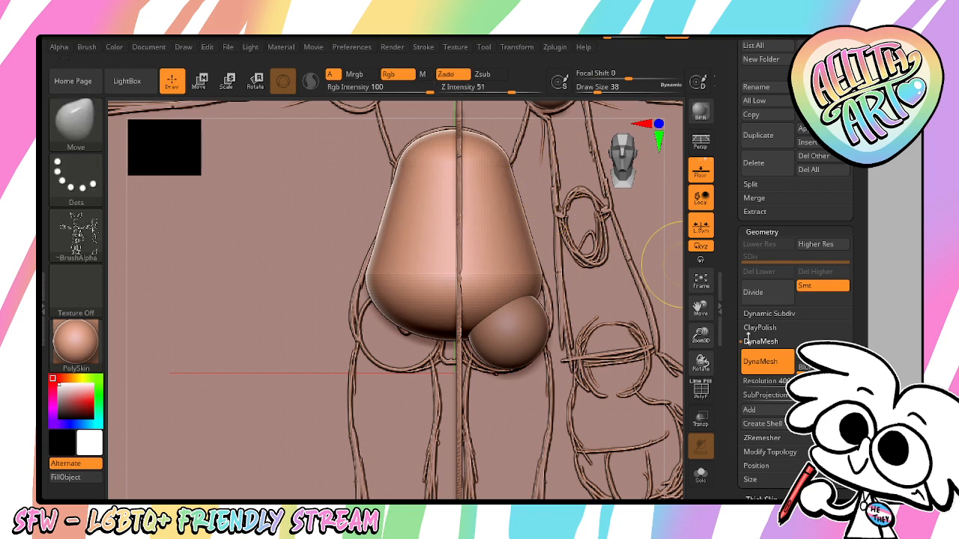
pyautogui.moveTo(702, 308); pyautogui.dragTo(779, 334)
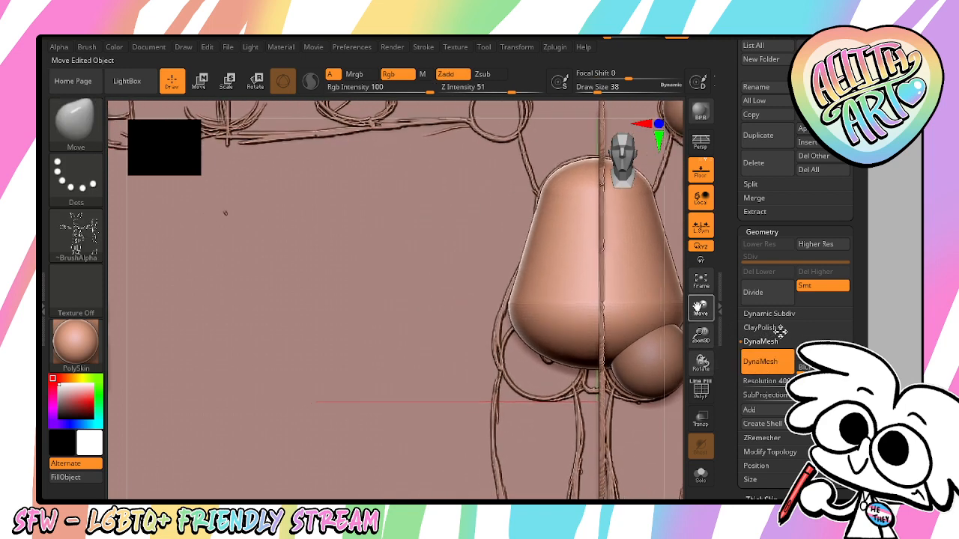
pyautogui.moveTo(702, 335); pyautogui.dragTo(704, 300)
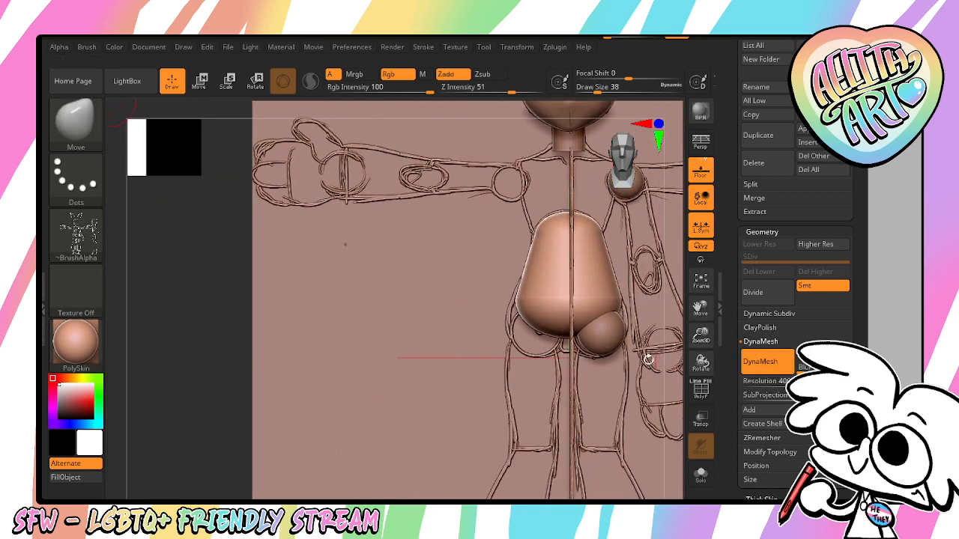
pyautogui.keyDown('ctrl'); pyautogui.moveTo(148, 326); pyautogui.dragTo(224, 447); pyautogui.keyUp('ctrl')
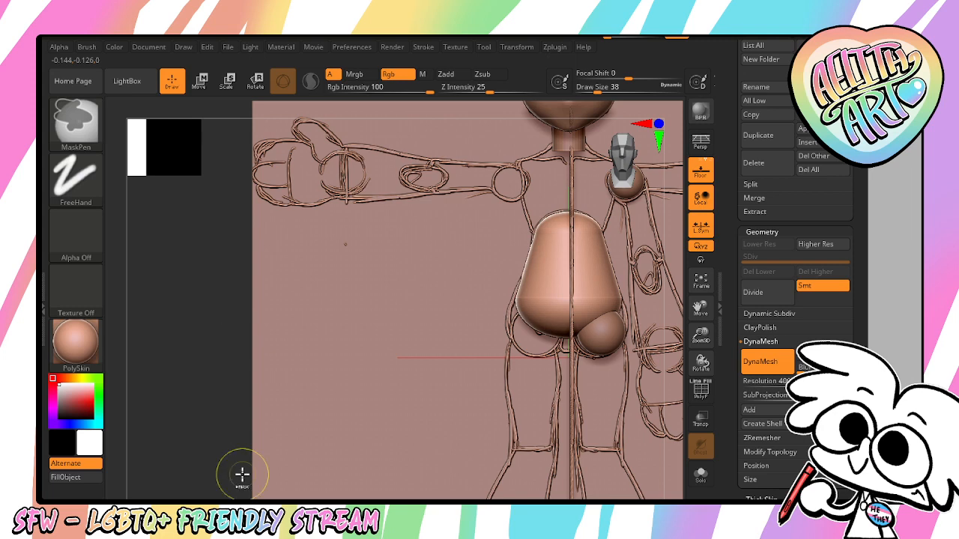
# Smooth the outer edge of the hips on the waist-and-pelvis shape
pyautogui.moveTo(705, 385); pyautogui.dragTo(705, 401)
pyautogui.moveTo(700, 308)
pyautogui.mouseDown()
pyautogui.moveTo(632, 314)
pyautogui.moveTo(531, 344)
pyautogui.mouseUp()
pyautogui.moveTo(467, 327)
pyautogui.keyDown('shift'); pyautogui.mouseDown()
pyautogui.moveTo(313, 347)
pyautogui.moveTo(531, 318)
pyautogui.mouseUp(); pyautogui.keyUp('shift')
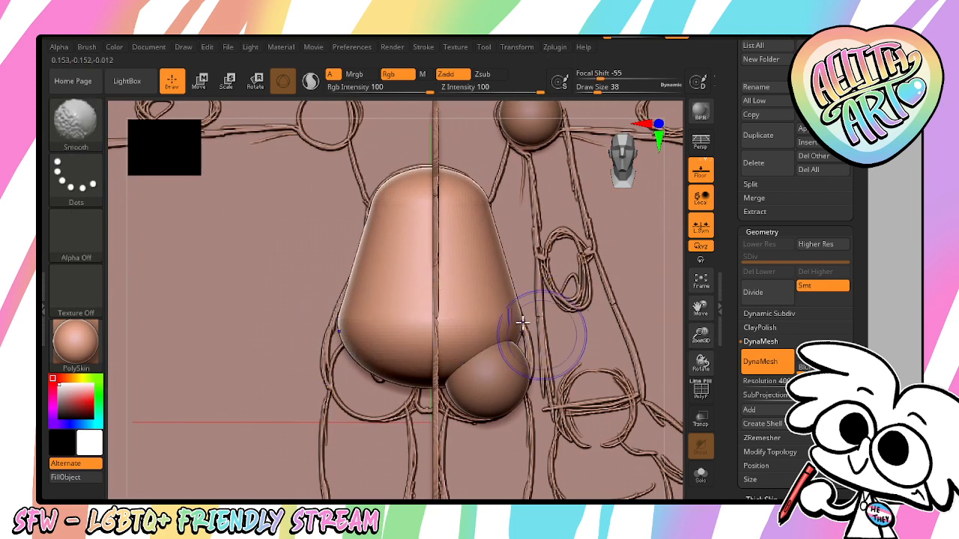
# Pull both sides of the waist inward symmetrically with the Move brush, undoing unsatisfactory strokes
pyautogui.moveTo(361, 263)
pyautogui.mouseDown()
pyautogui.moveTo(389, 269)
pyautogui.moveTo(400, 259)
pyautogui.moveTo(377, 255)
pyautogui.mouseUp()
pyautogui.hotkey('ctrl', 'z')
pyautogui.hotkey('ctrl', 'z')
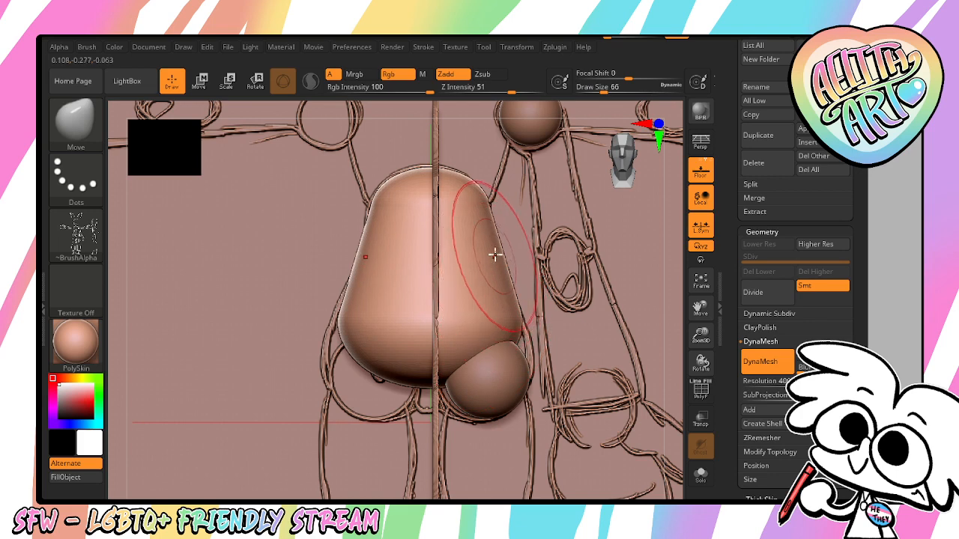
pyautogui.moveTo(501, 260); pyautogui.dragTo(487, 270)
pyautogui.hotkey('ctrl', 'z')
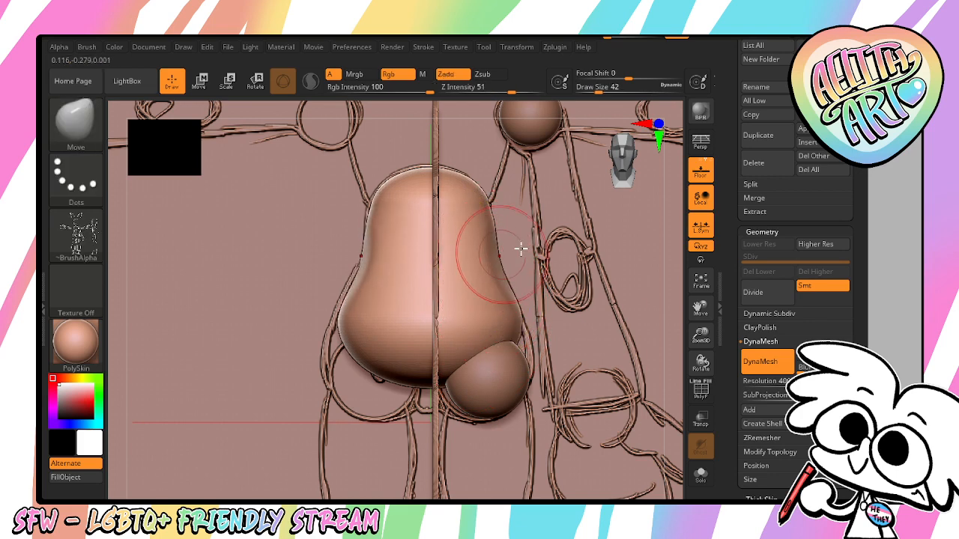
# Turn on transparency and pull the torso's lower half down and outward toward the hip outline in the front sketch
pyautogui.click(701, 422)
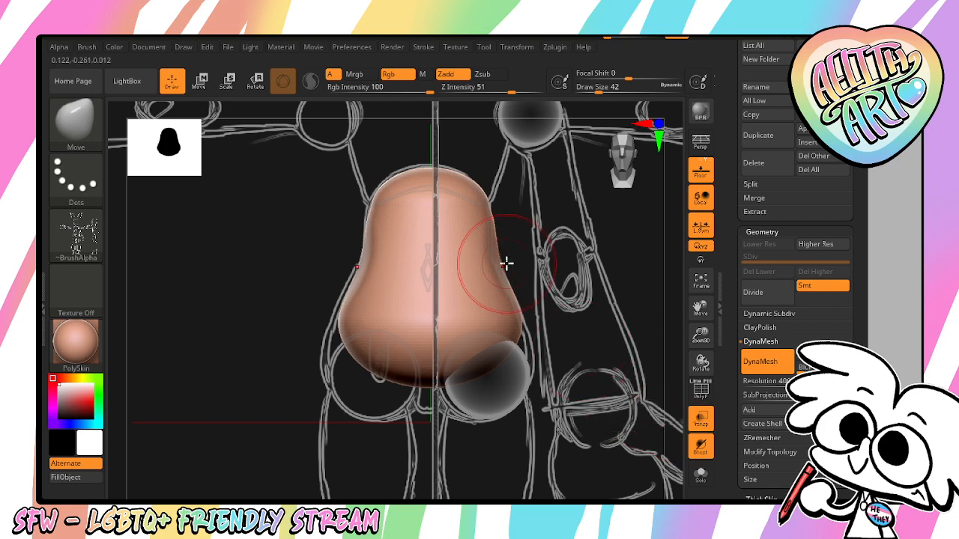
pyautogui.moveTo(507, 263)
pyautogui.mouseDown()
pyautogui.moveTo(492, 261)
pyautogui.moveTo(514, 292)
pyautogui.mouseUp()
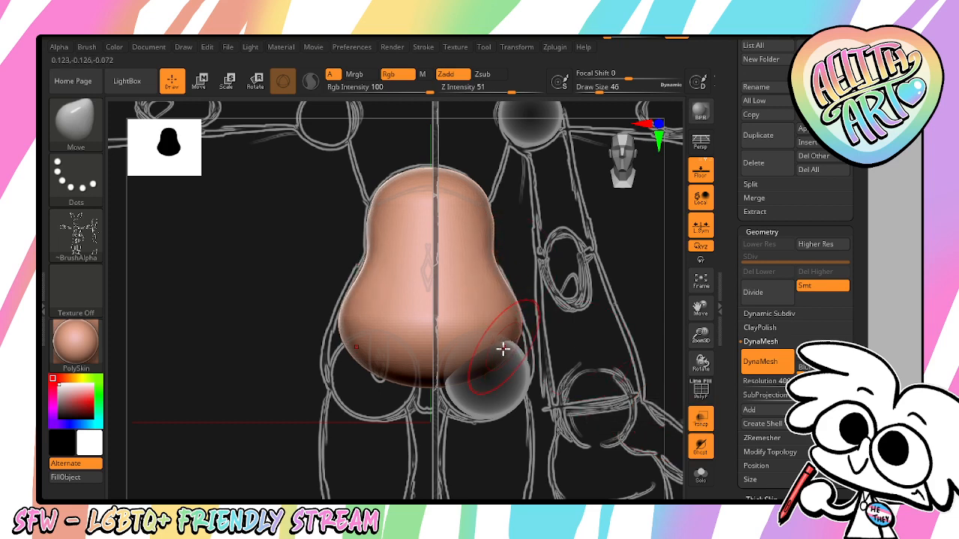
pyautogui.moveTo(491, 352)
pyautogui.mouseDown()
pyautogui.moveTo(490, 392)
pyautogui.moveTo(476, 384)
pyautogui.moveTo(479, 424)
pyautogui.moveTo(477, 394)
pyautogui.mouseUp()
pyautogui.press(']')
pyautogui.press(']')
pyautogui.press('[')
pyautogui.press('[')
pyautogui.moveTo(505, 350); pyautogui.dragTo(543, 387)
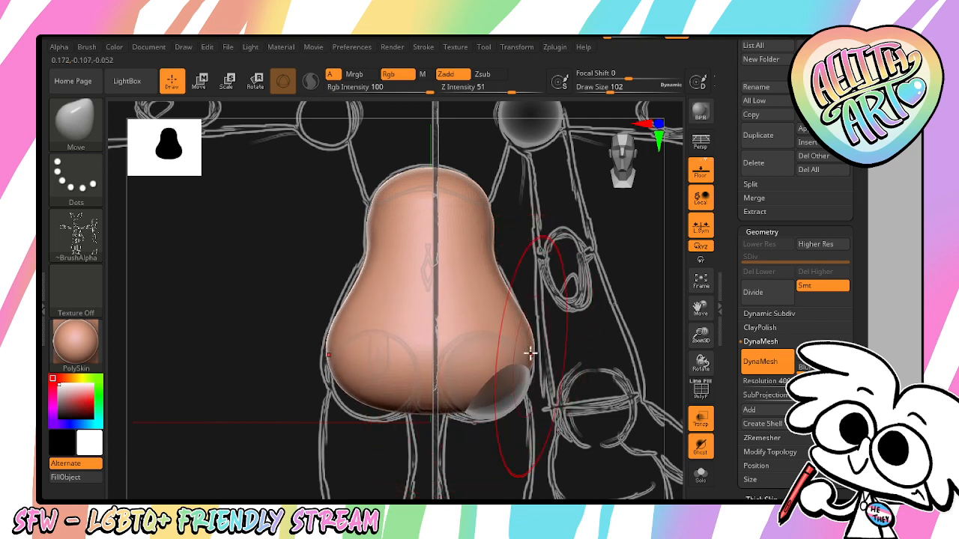
# Refine the torso's side contour from waist to hip with the Move brush at draw size 50
pyautogui.press('[')
pyautogui.press('[')
pyautogui.press('[')
pyautogui.press('[')
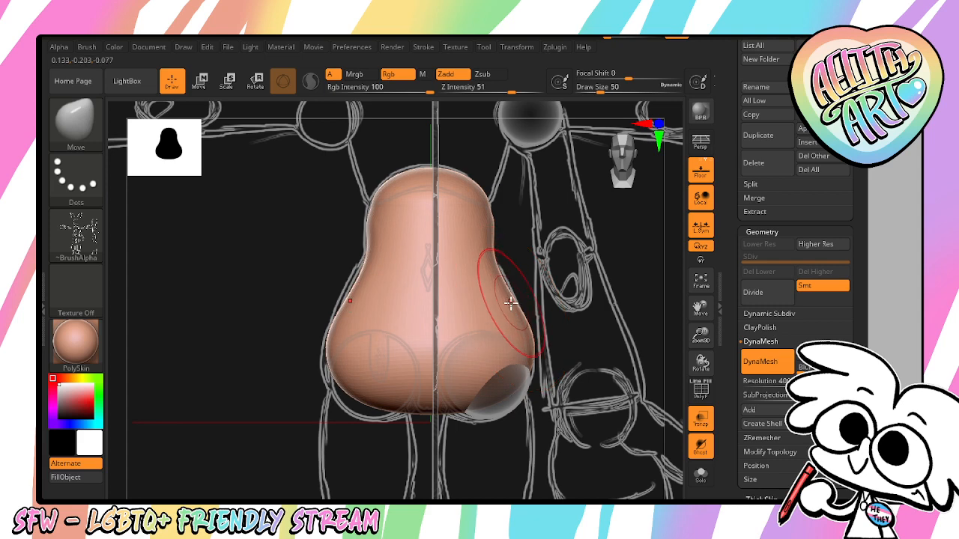
pyautogui.moveTo(510, 302)
pyautogui.mouseDown()
pyautogui.moveTo(523, 298)
pyautogui.moveTo(514, 381)
pyautogui.mouseUp()
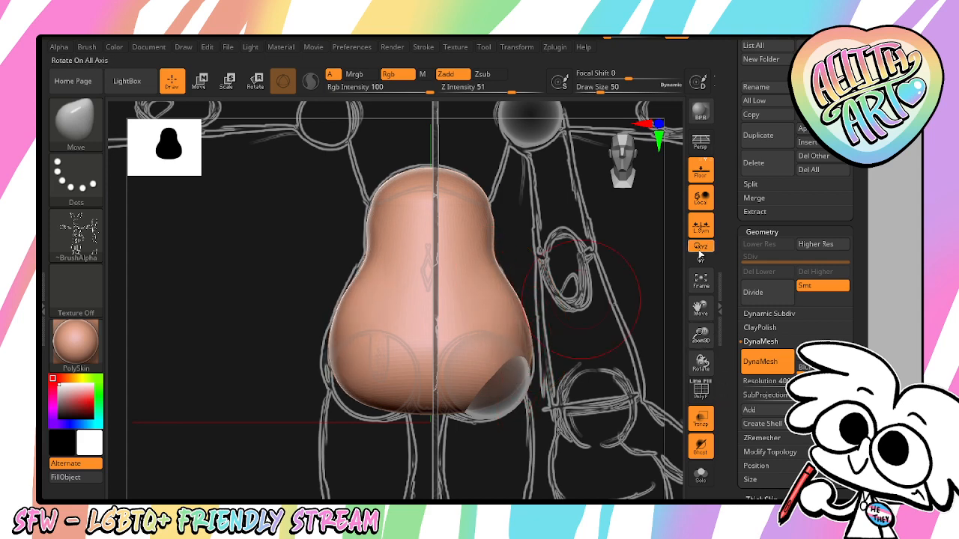
# Switch to the side view with transparency on and smooth the torso's front and back surfaces at draw size 62
pyautogui.click(700, 420)
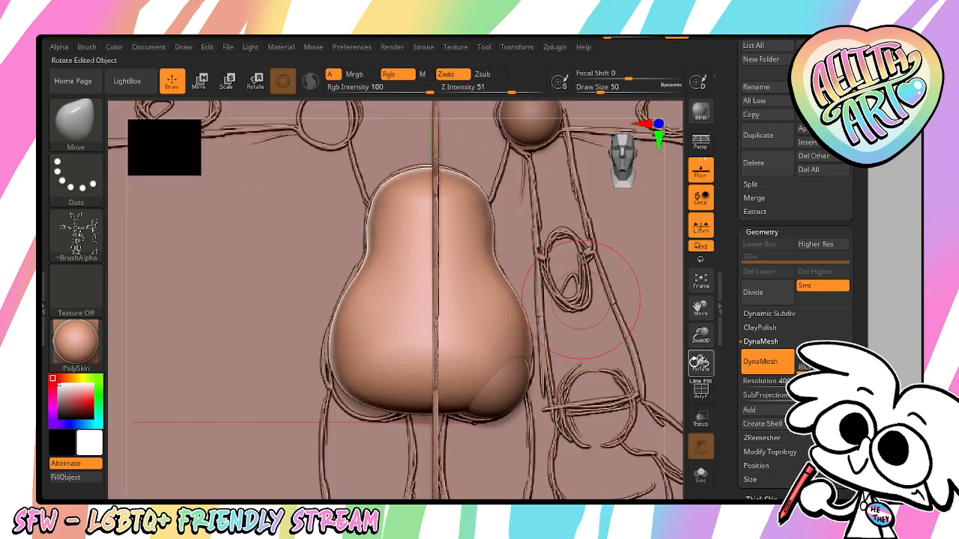
pyautogui.keyDown('shift'); pyautogui.moveTo(694, 363); pyautogui.dragTo(663, 363); pyautogui.keyUp('shift')
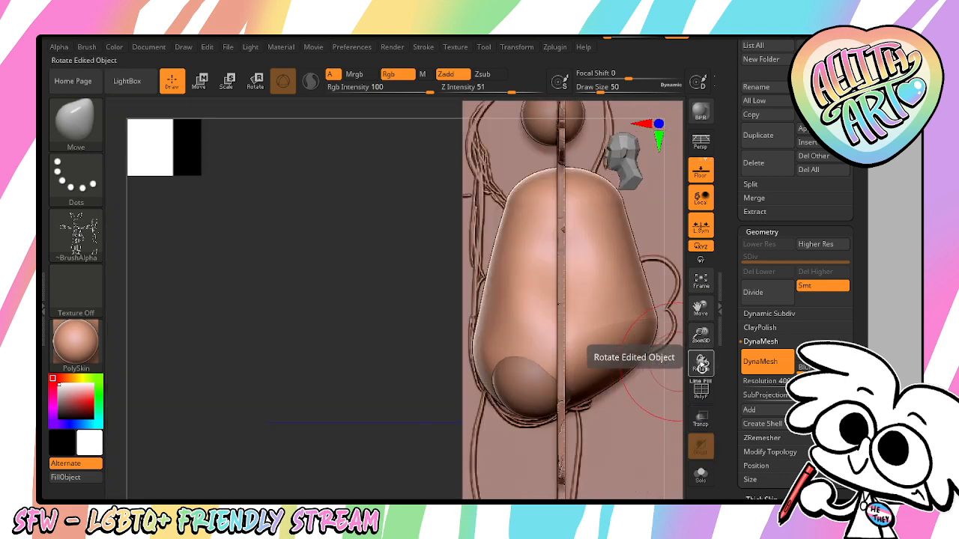
pyautogui.click(700, 420)
pyautogui.moveTo(679, 307); pyautogui.dragTo(631, 305)
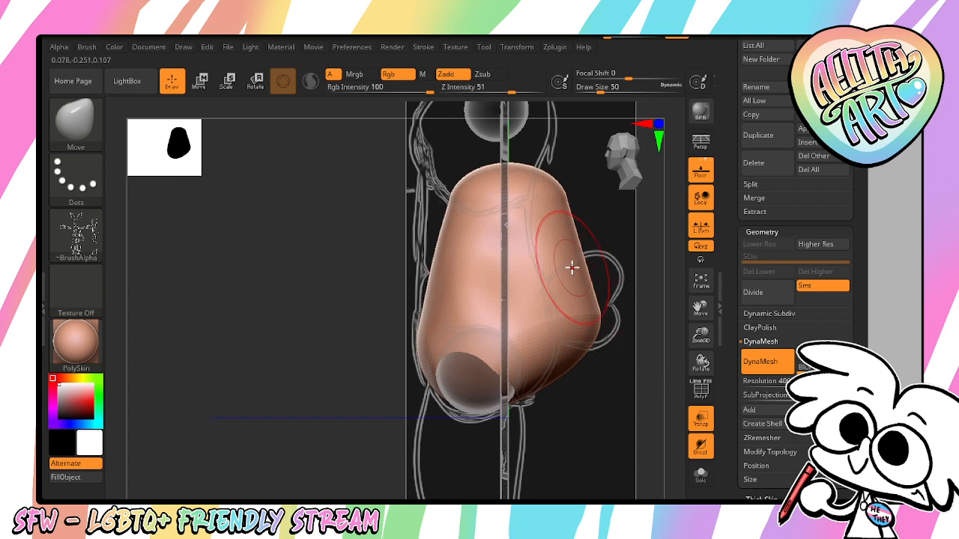
pyautogui.press(']')
pyautogui.press(']')
pyautogui.press(']')
pyautogui.keyDown('shift'); pyautogui.moveTo(463, 281); pyautogui.dragTo(456, 270); pyautogui.keyUp('shift')
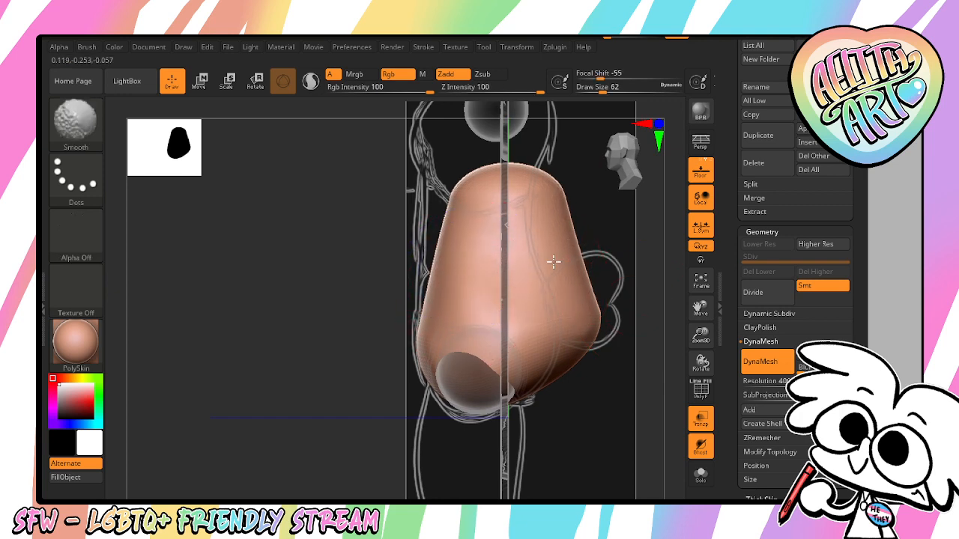
pyautogui.keyDown('shift'); pyautogui.moveTo(572, 236); pyautogui.dragTo(574, 249); pyautogui.keyUp('shift')
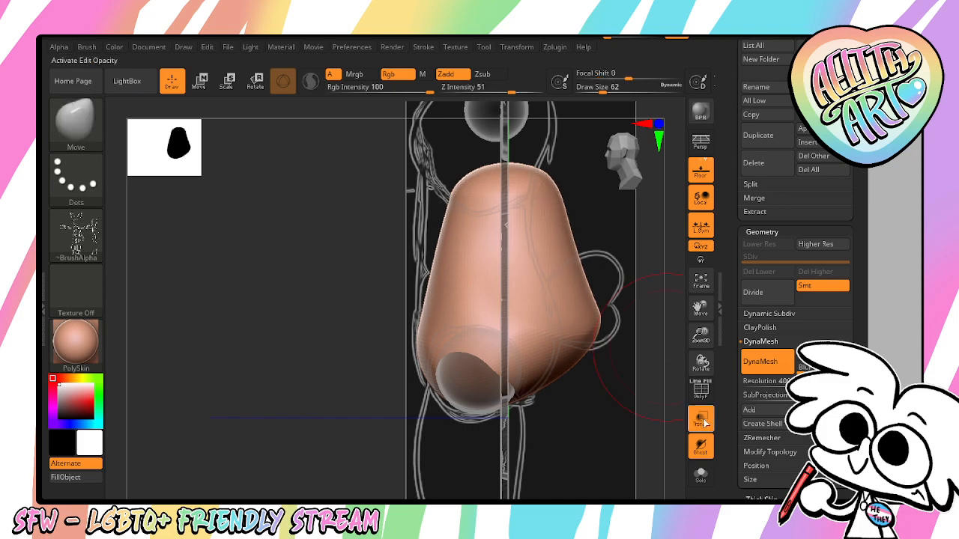
# Scale the torso thinner in depth and shift it forward to fit the side sketch, and return to the Move brush
pyautogui.click(700, 422)
pyautogui.click(700, 422)
pyautogui.moveTo(358, 447); pyautogui.dragTo(660, 276)
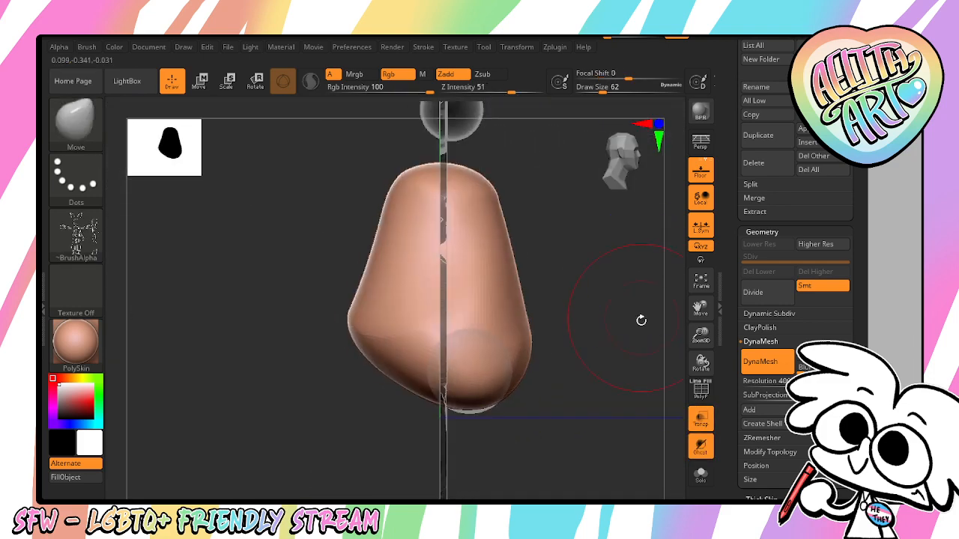
pyautogui.moveTo(642, 317)
pyautogui.mouseDown()
pyautogui.moveTo(565, 337)
pyautogui.moveTo(627, 305)
pyautogui.moveTo(594, 324)
pyautogui.moveTo(572, 216)
pyautogui.mouseUp()
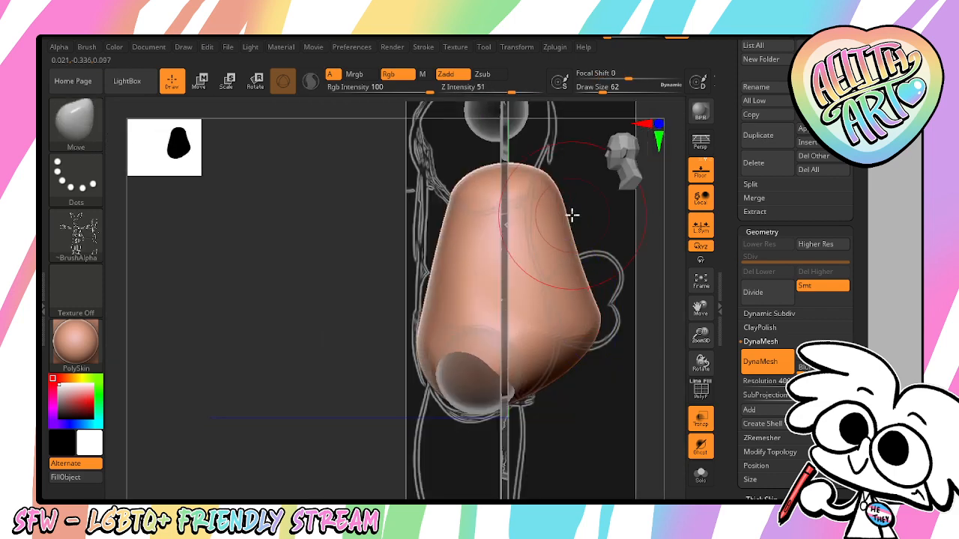
pyautogui.press('e')
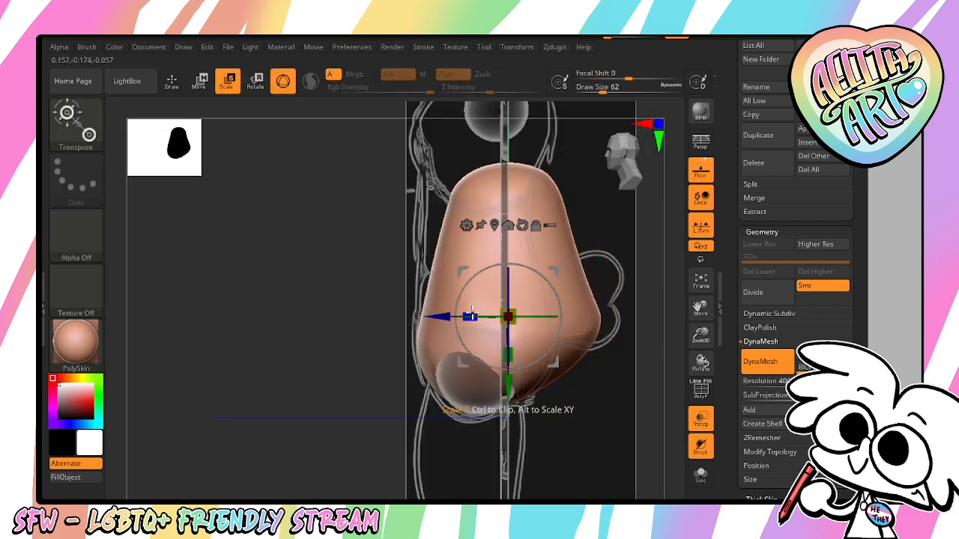
pyautogui.moveTo(472, 314); pyautogui.dragTo(425, 322)
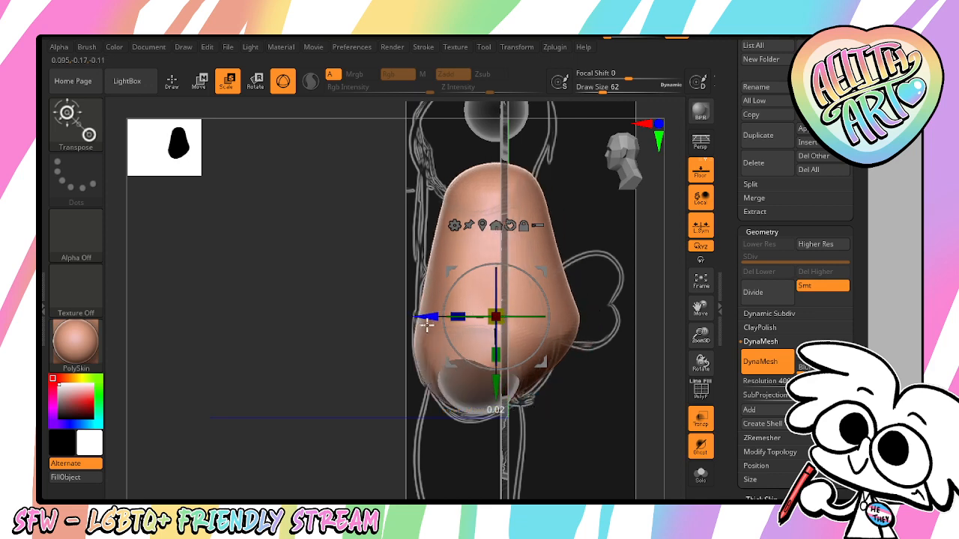
pyautogui.click(76, 124)
pyautogui.click(532, 136)
pyautogui.moveTo(344, 462)
pyautogui.keyDown('ctrl'); pyautogui.mouseDown()
pyautogui.moveTo(588, 227)
pyautogui.moveTo(597, 194)
pyautogui.mouseUp(); pyautogui.keyUp('ctrl')
pyautogui.moveTo(421, 296); pyautogui.dragTo(343, 302)
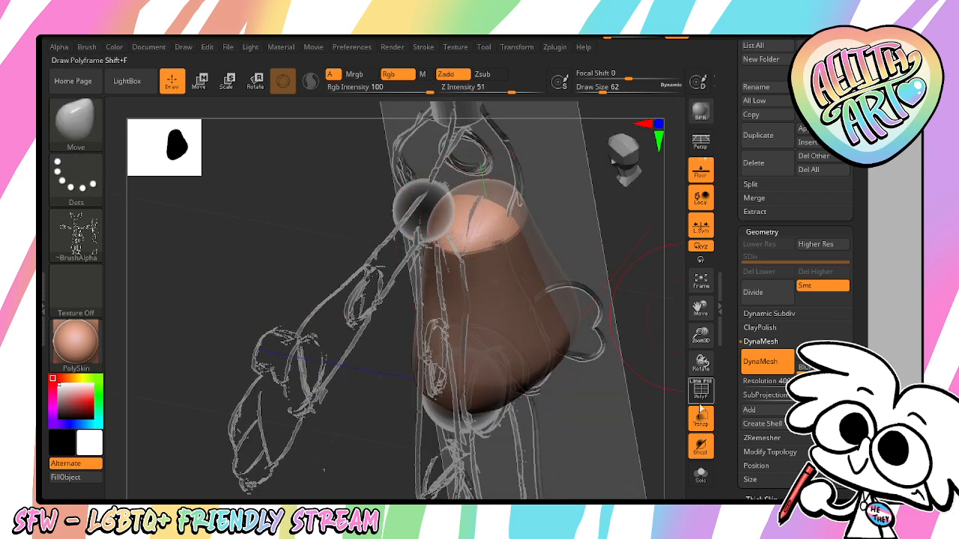
pyautogui.keyDown('shift'); pyautogui.moveTo(706, 363); pyautogui.dragTo(721, 346); pyautogui.keyUp('shift')
pyautogui.keyDown('ctrl'); pyautogui.moveTo(282, 415); pyautogui.dragTo(355, 443); pyautogui.keyUp('ctrl')
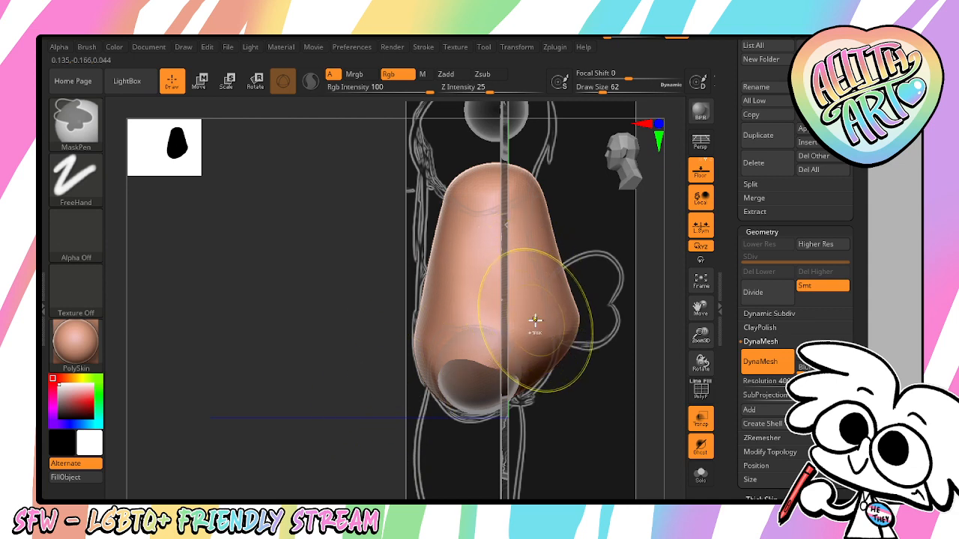
# Enlarge the Move brush to draw size 98 and make the torso subtool PM3D_Sphere3D1_2 active
pyautogui.press(']')
pyautogui.press(']')
pyautogui.press(']')
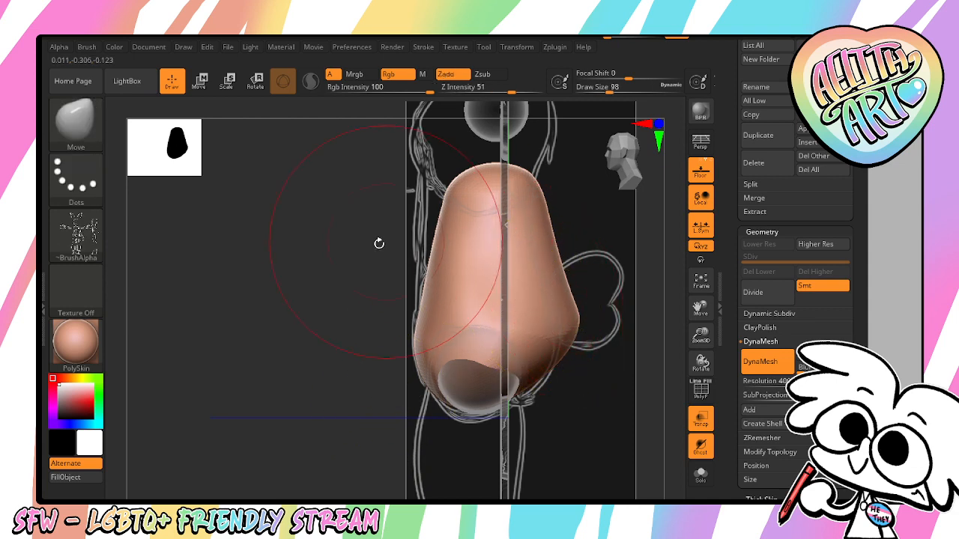
pyautogui.moveTo(859, 180); pyautogui.dragTo(859, 451)
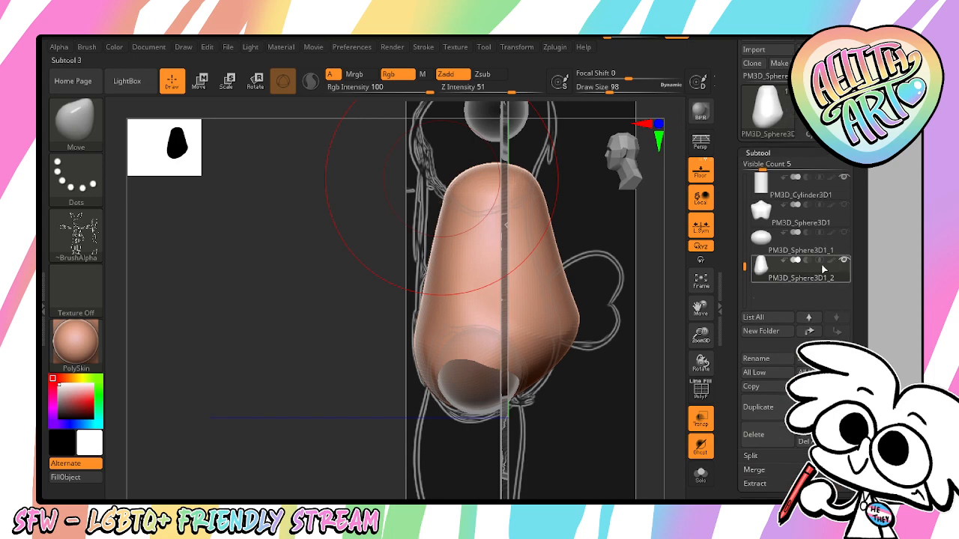
pyautogui.click(836, 246)
pyautogui.click(828, 264)
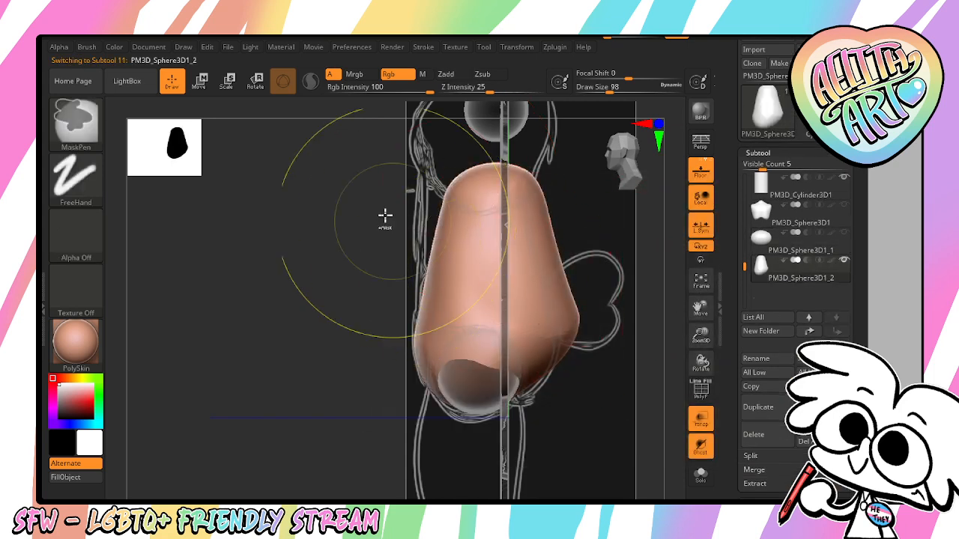
# Smooth the torso's rear bulge and push its back contour inward to follow the side sketch
pyautogui.keyDown('ctrl'); pyautogui.moveTo(353, 161); pyautogui.dragTo(615, 271); pyautogui.keyUp('ctrl')
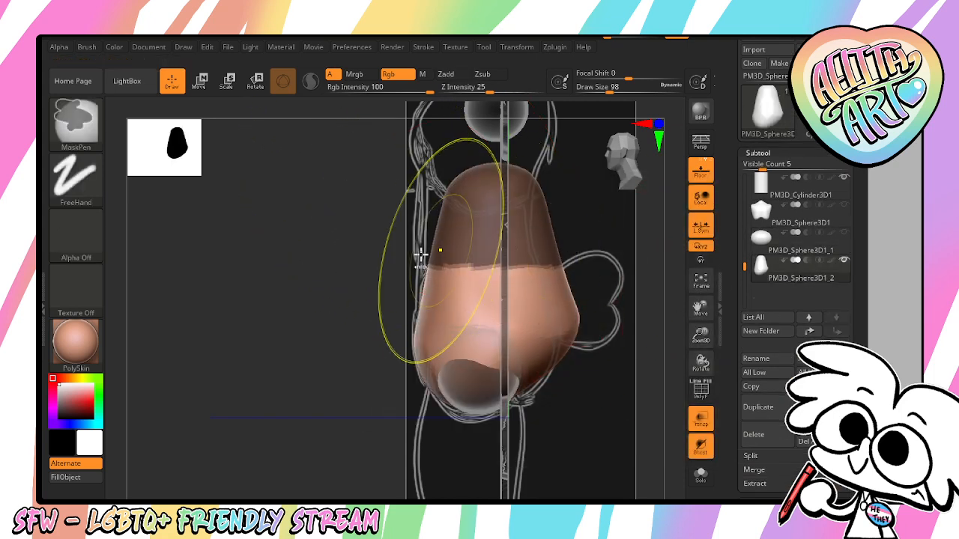
pyautogui.keyDown('ctrl'); pyautogui.moveTo(305, 343); pyautogui.dragTo(357, 375); pyautogui.keyUp('ctrl')
pyautogui.press('shift')
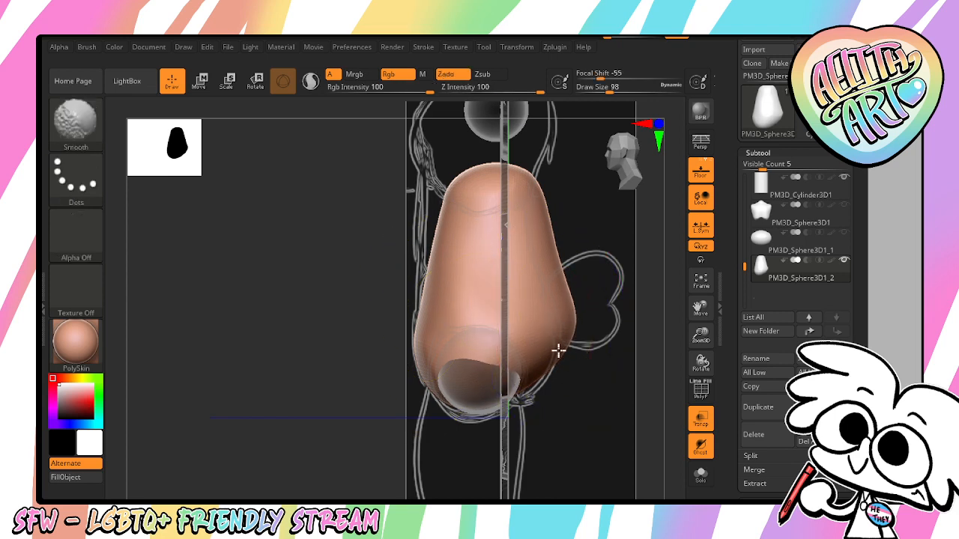
pyautogui.moveTo(544, 360); pyautogui.dragTo(543, 385)
pyautogui.moveTo(567, 315); pyautogui.dragTo(559, 321)
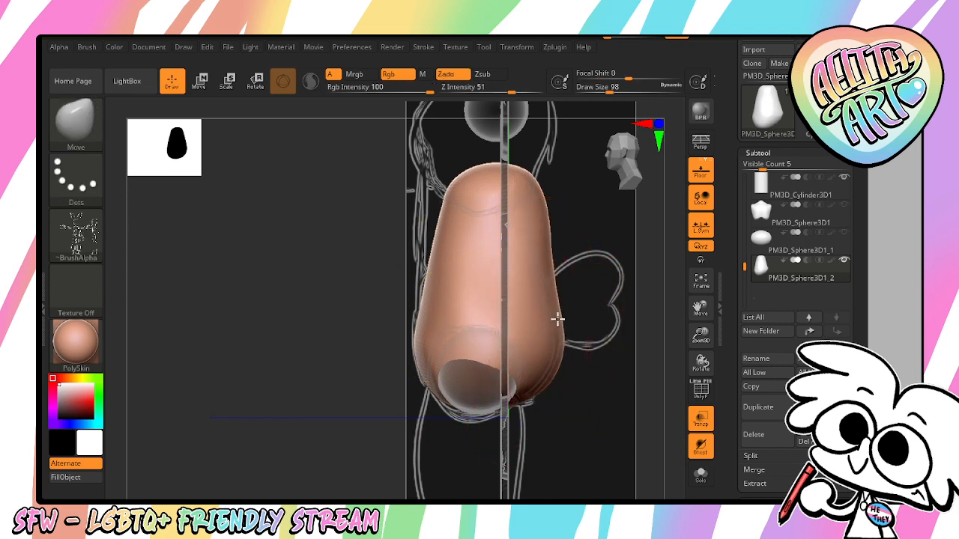
pyautogui.moveTo(550, 257); pyautogui.dragTo(533, 257)
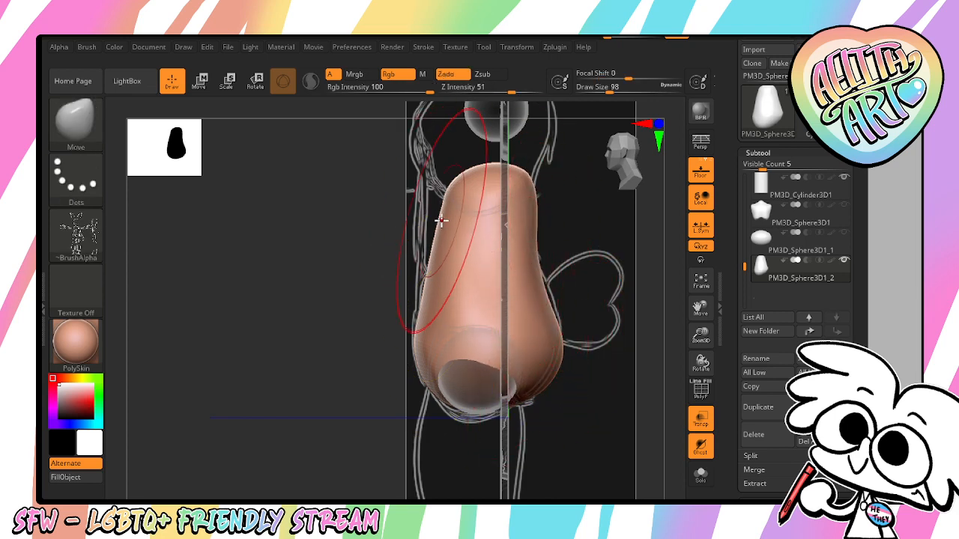
# Pull the torso's chest and belly forward to the side sketch's front outline, reducing the Move brush to draw size 66
pyautogui.moveTo(442, 219)
pyautogui.mouseDown()
pyautogui.moveTo(424, 214)
pyautogui.moveTo(442, 195)
pyautogui.moveTo(432, 186)
pyautogui.mouseUp()
pyautogui.moveTo(431, 280); pyautogui.dragTo(421, 276)
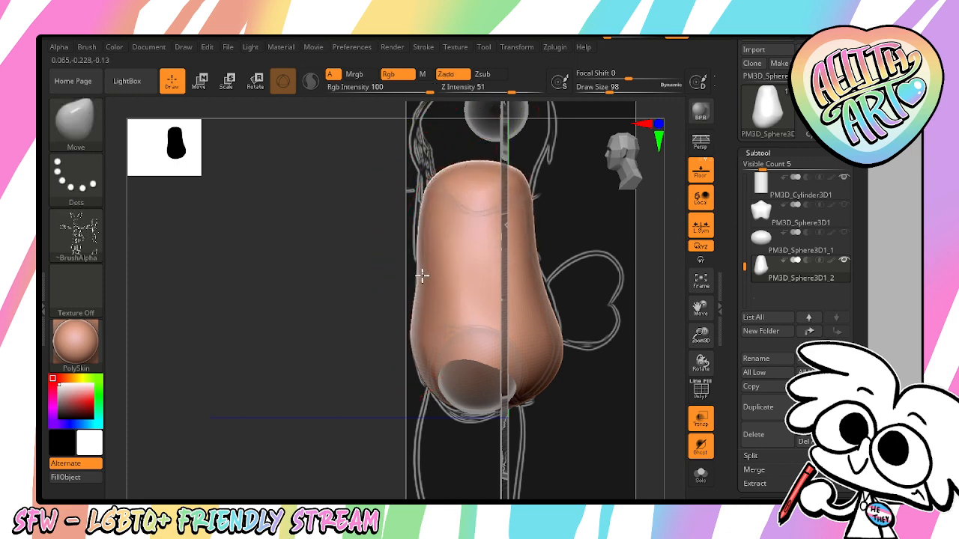
pyautogui.press('[')
pyautogui.hotkey('ctrl', 'z')
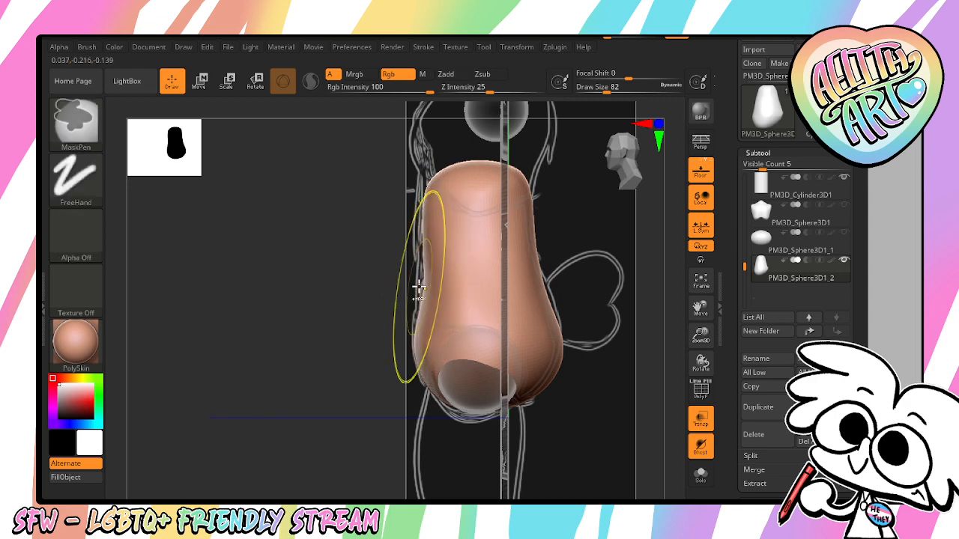
pyautogui.press('[')
pyautogui.press('[')
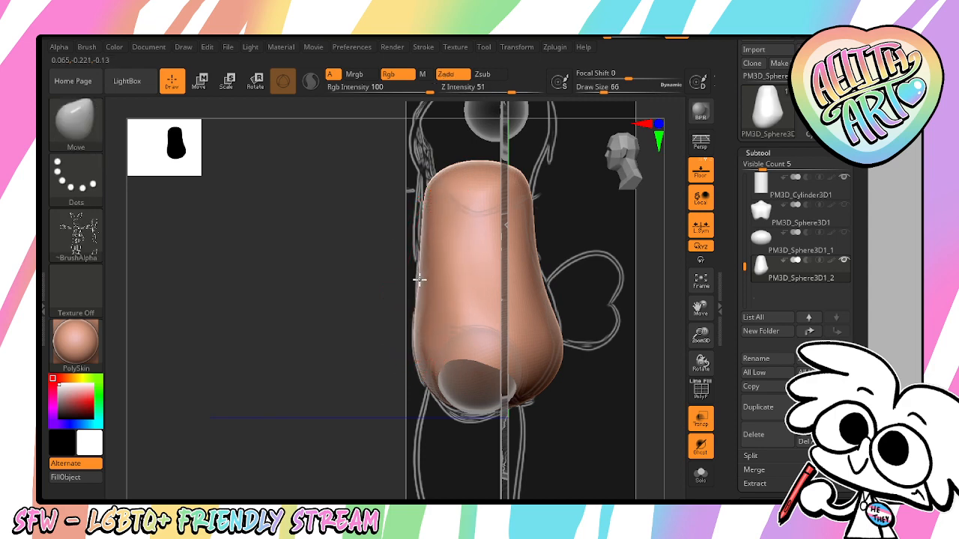
pyautogui.moveTo(420, 279); pyautogui.dragTo(418, 279)
# Round off the torso's top by smoothing and shape the curve from the lower back into the buttocks
pyautogui.moveTo(539, 262); pyautogui.dragTo(526, 267)
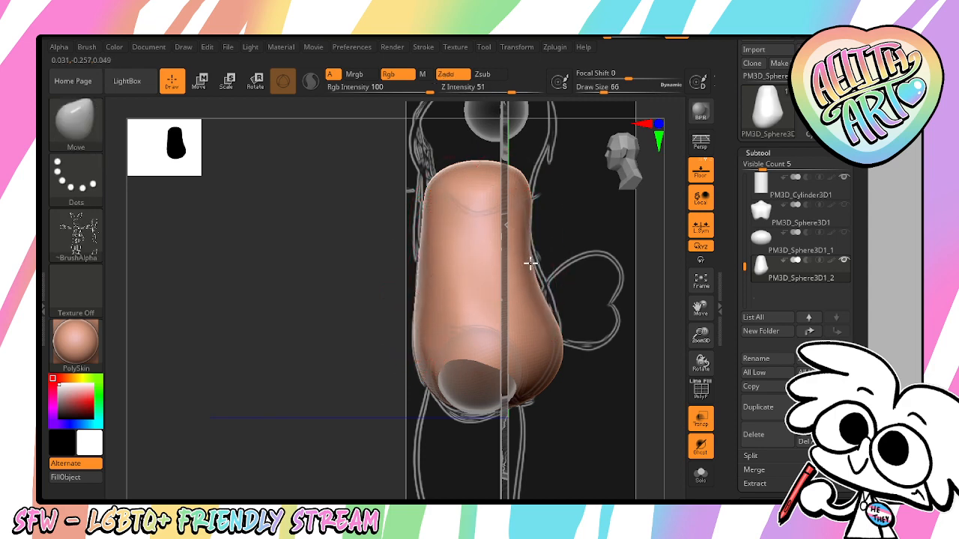
pyautogui.press('shift')
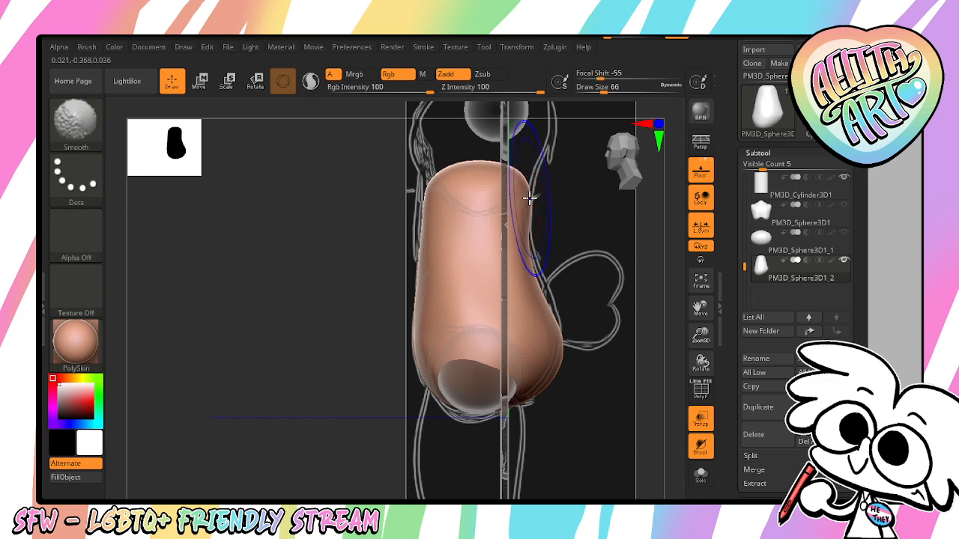
pyautogui.moveTo(517, 194)
pyautogui.keyDown('shift'); pyautogui.mouseDown()
pyautogui.moveTo(527, 197)
pyautogui.moveTo(464, 179)
pyautogui.mouseUp(); pyautogui.keyUp('shift')
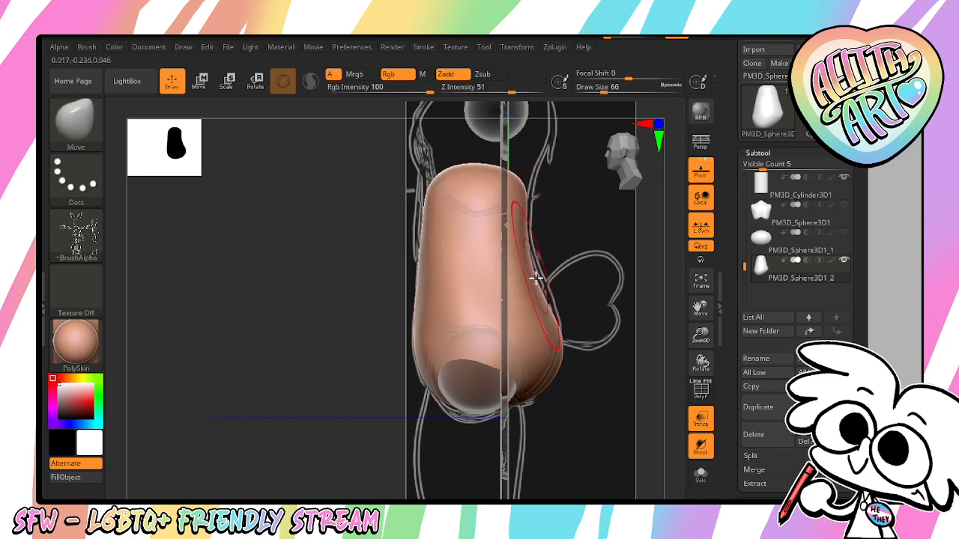
pyautogui.moveTo(534, 289); pyautogui.dragTo(555, 296)
pyautogui.press('shift')
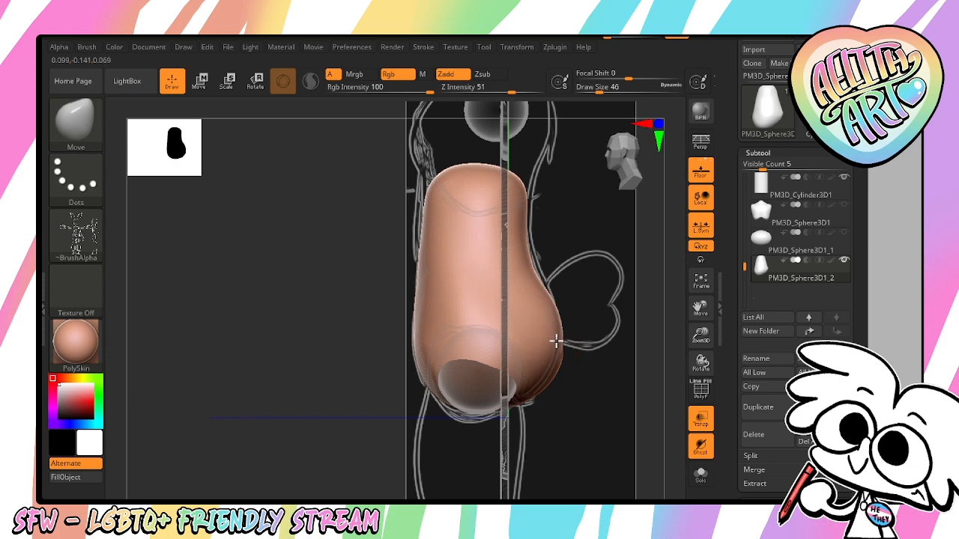
pyautogui.press('shift')
# Inspect the torso from behind and smooth its back and hip surfaces
pyautogui.moveTo(389, 459)
pyautogui.mouseDown()
pyautogui.moveTo(336, 457)
pyautogui.moveTo(319, 443)
pyautogui.mouseUp()
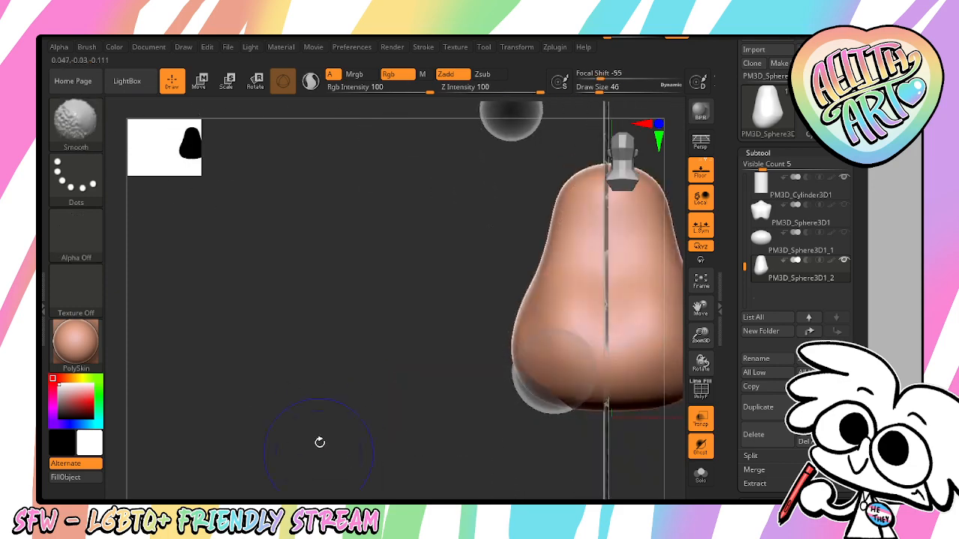
pyautogui.moveTo(694, 302); pyautogui.dragTo(555, 282)
pyautogui.keyDown('shift'); pyautogui.moveTo(524, 322); pyautogui.dragTo(509, 327); pyautogui.keyUp('shift')
pyautogui.moveTo(623, 355)
pyautogui.mouseDown()
pyautogui.moveTo(716, 348)
pyautogui.moveTo(741, 359)
pyautogui.moveTo(680, 371)
pyautogui.moveTo(615, 330)
pyautogui.mouseUp()
pyautogui.keyDown('shift'); pyautogui.moveTo(450, 323); pyautogui.dragTo(446, 289); pyautogui.keyUp('shift')
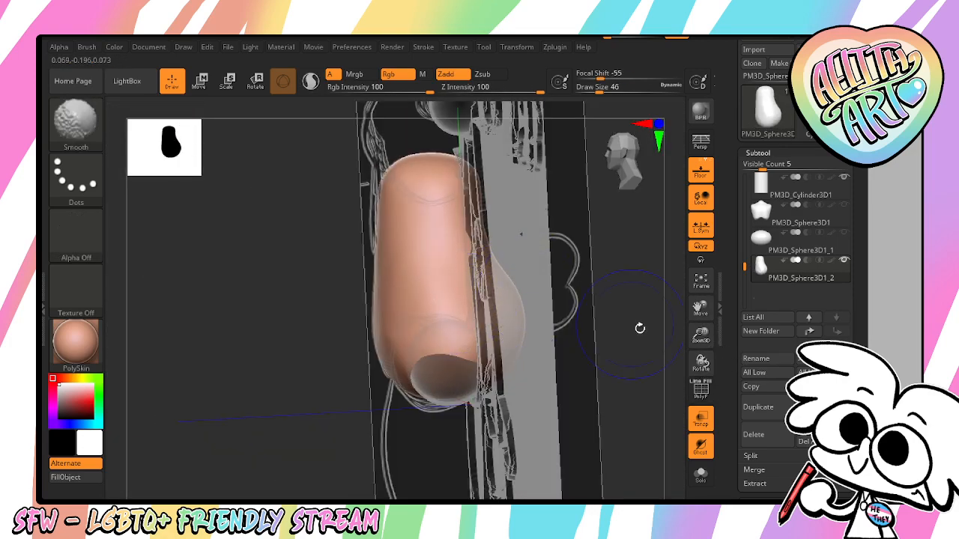
# Return to the front view and push the torso's lower corners inward around the thigh spheres to form leg hollows
pyautogui.keyDown('shift'); pyautogui.moveTo(700, 362); pyautogui.dragTo(743, 361); pyautogui.keyUp('shift')
pyautogui.moveTo(701, 308); pyautogui.dragTo(745, 284)
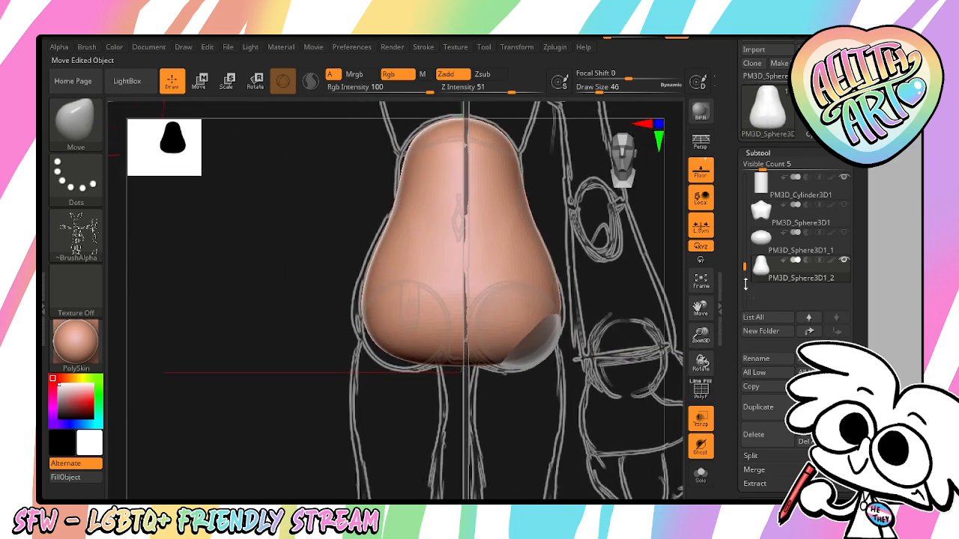
pyautogui.moveTo(538, 335)
pyautogui.mouseDown()
pyautogui.moveTo(504, 302)
pyautogui.moveTo(527, 328)
pyautogui.mouseUp()
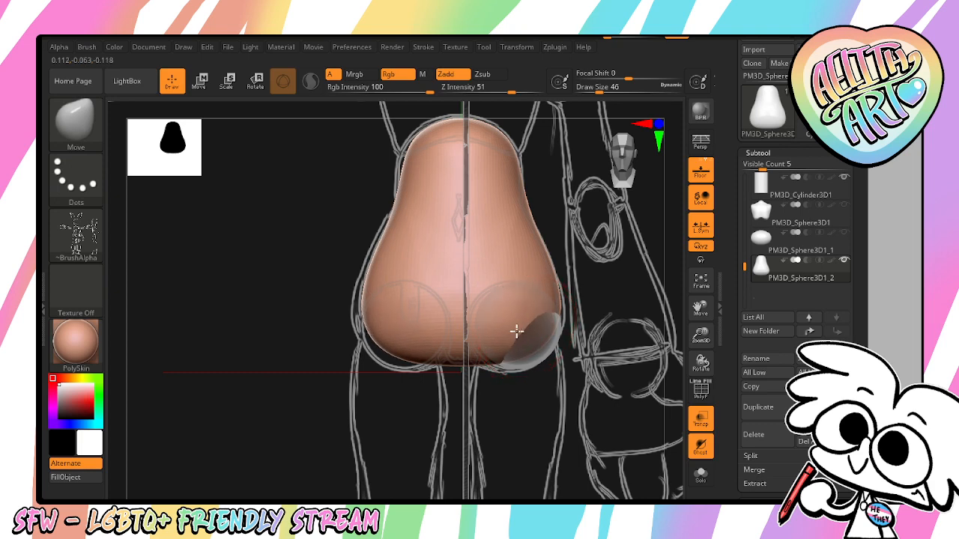
pyautogui.moveTo(517, 331); pyautogui.dragTo(458, 276)
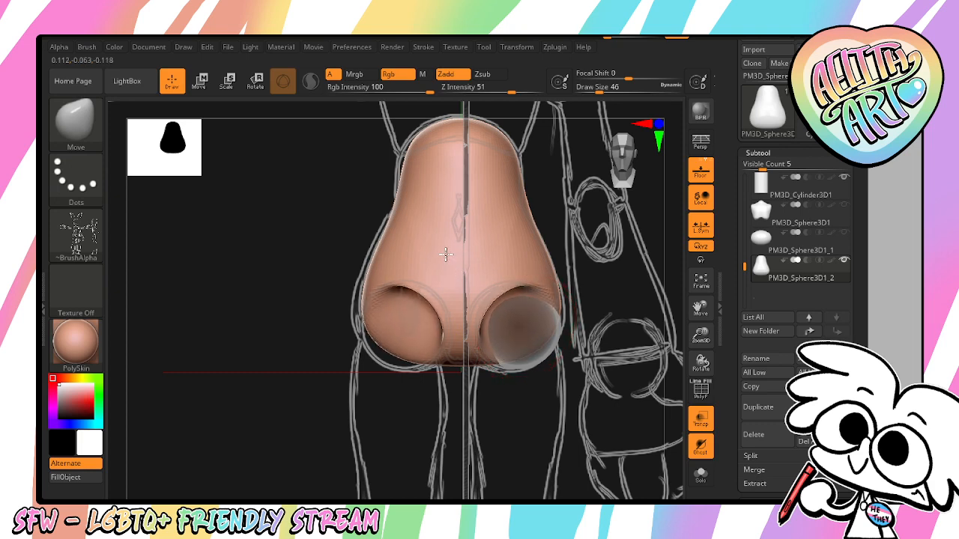
# Deepen the leg hollows by moving their inner walls inward, working from three-quarter and side views around the thigh spheres
pyautogui.moveTo(703, 363); pyautogui.dragTo(740, 347)
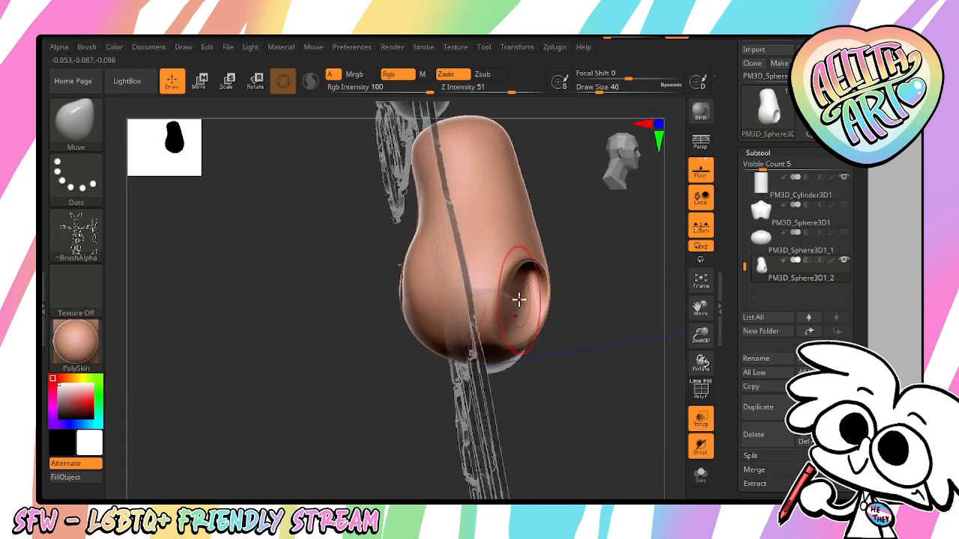
pyautogui.hotkey('ctrl', 'z')
pyautogui.moveTo(510, 300); pyautogui.dragTo(495, 305)
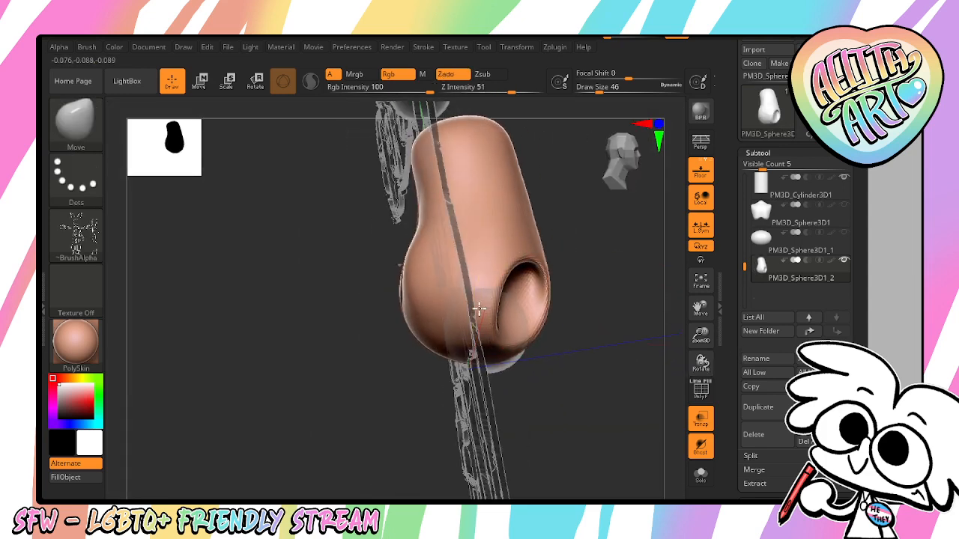
pyautogui.moveTo(326, 171); pyautogui.dragTo(224, 161)
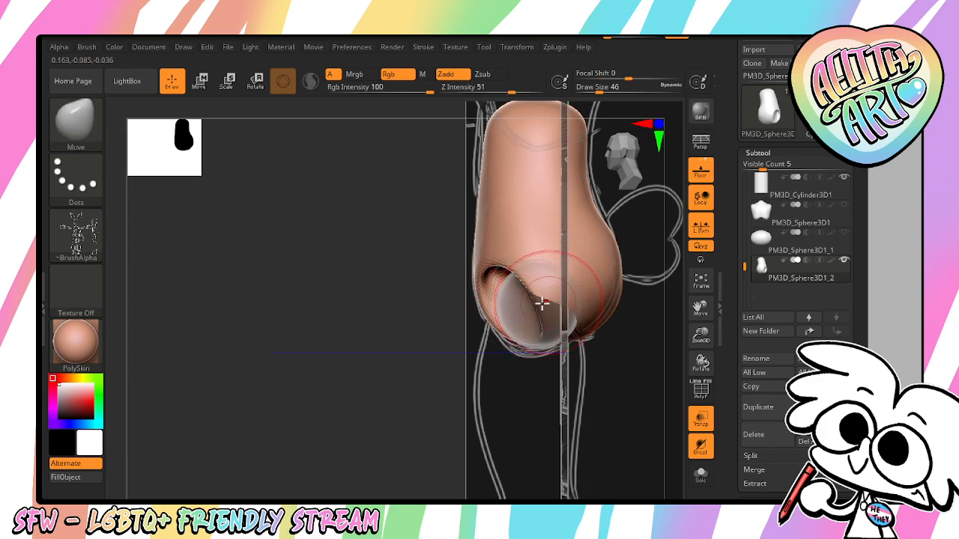
pyautogui.moveTo(405, 414); pyautogui.dragTo(466, 431)
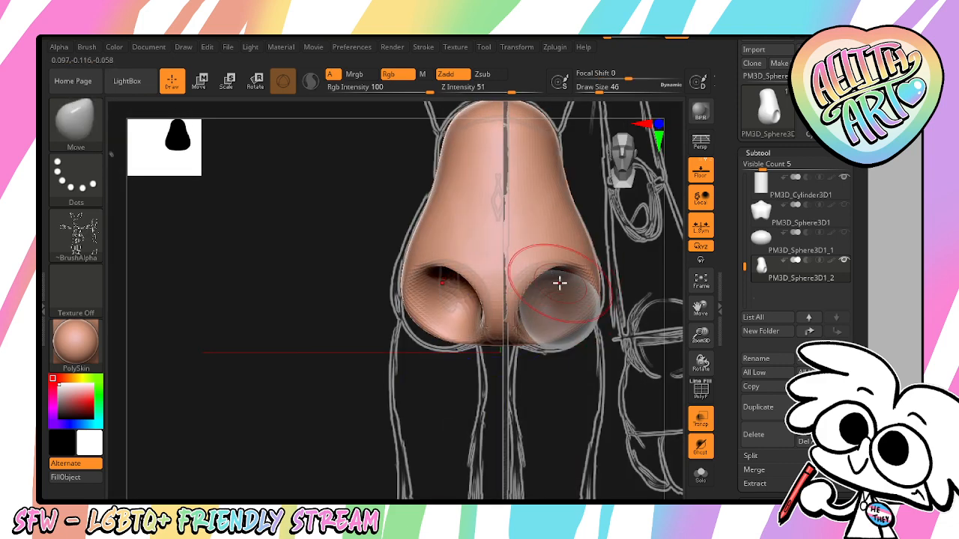
# Turn off transparency, show the chest subtool PM3D_Sphere3D1, make it active and refine its lower front surface
pyautogui.click(699, 412)
pyautogui.moveTo(699, 336); pyautogui.dragTo(683, 295)
pyautogui.moveTo(701, 363); pyautogui.dragTo(703, 390)
pyautogui.click(844, 210)
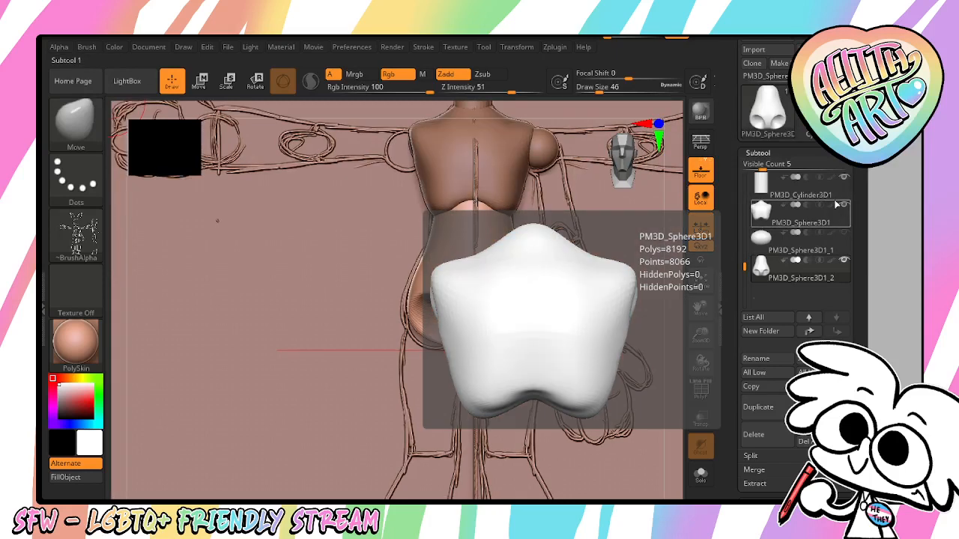
pyautogui.moveTo(702, 332); pyautogui.dragTo(701, 356)
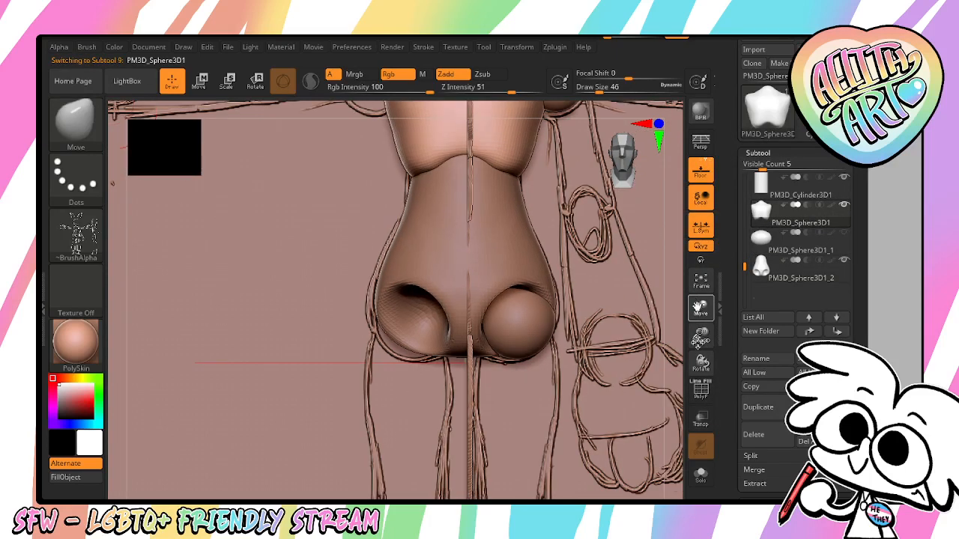
pyautogui.moveTo(701, 307); pyautogui.dragTo(699, 439)
pyautogui.keyDown('shift'); pyautogui.moveTo(503, 292); pyautogui.dragTo(485, 302); pyautogui.keyUp('shift')
pyautogui.moveTo(701, 336); pyautogui.dragTo(700, 368)
pyautogui.moveTo(447, 277)
pyautogui.mouseDown()
pyautogui.moveTo(446, 287)
pyautogui.moveTo(479, 318)
pyautogui.mouseUp()
# Sharpen the chest's lower rim with the Pinch brush at draw size 18
pyautogui.press('b')
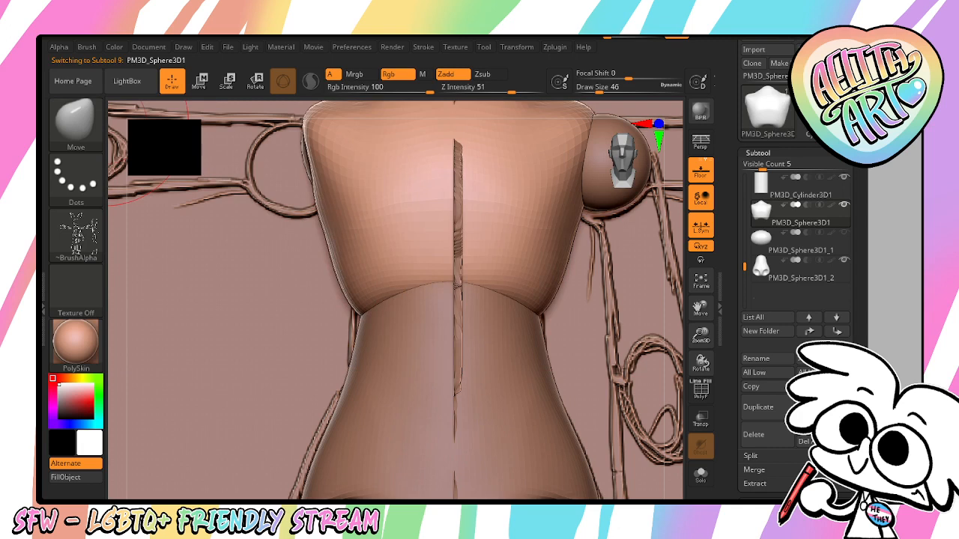
pyautogui.click(73, 142)
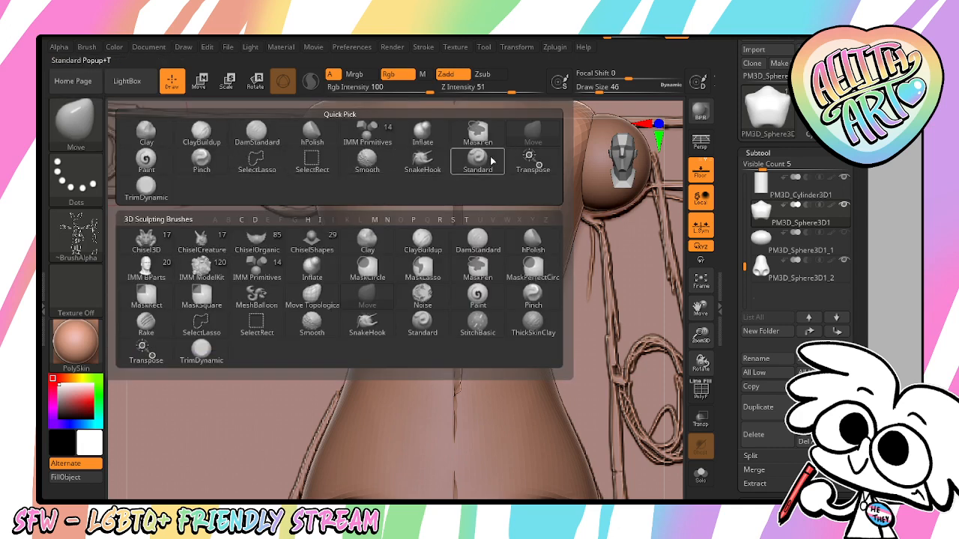
pyautogui.click(200, 160)
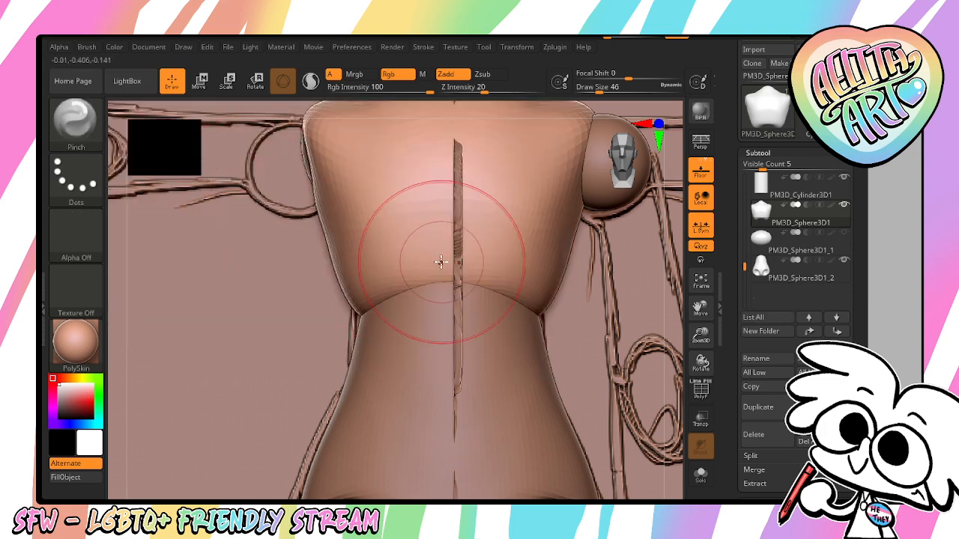
pyautogui.press('[')
pyautogui.press('[')
pyautogui.press('[')
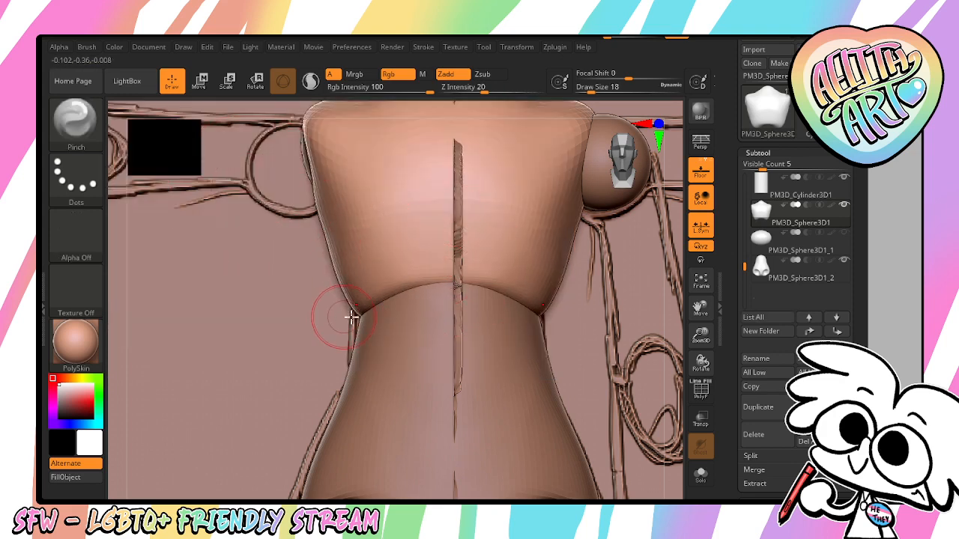
pyautogui.moveTo(707, 355); pyautogui.dragTo(494, 283)
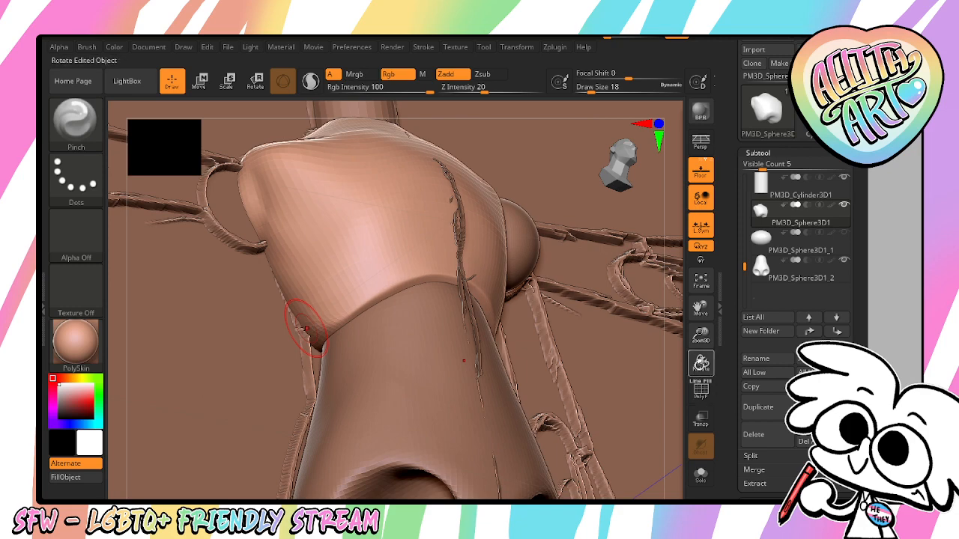
pyautogui.moveTo(306, 328); pyautogui.dragTo(563, 318, button='right')
pyautogui.moveTo(479, 285)
pyautogui.mouseDown(button='right')
pyautogui.moveTo(557, 259)
pyautogui.moveTo(514, 278)
pyautogui.moveTo(480, 331)
pyautogui.moveTo(461, 262)
pyautogui.mouseUp(button='right')
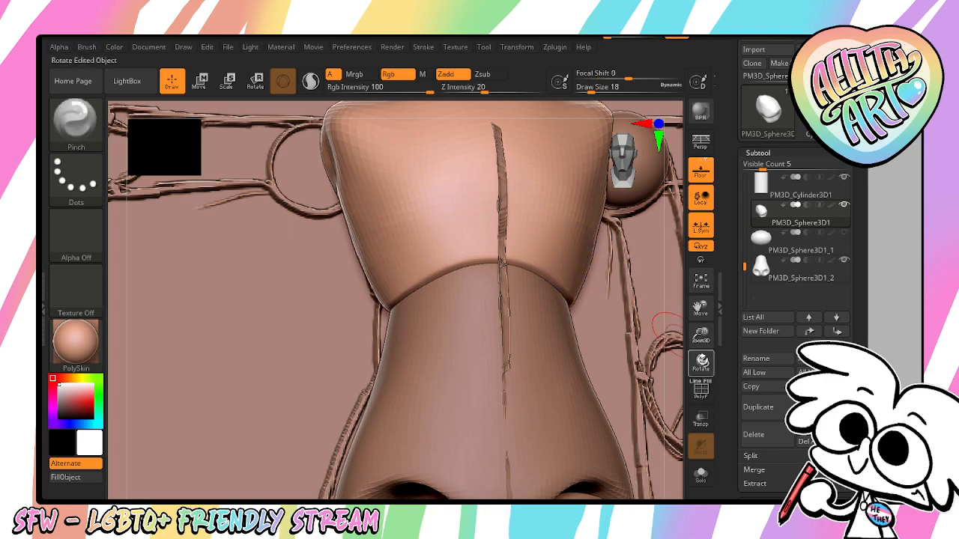
# Display the polyframe wireframe on the chest
pyautogui.moveTo(700, 364)
pyautogui.mouseDown()
pyautogui.moveTo(701, 379)
pyautogui.moveTo(700, 352)
pyautogui.mouseUp()
pyautogui.click(703, 389)
pyautogui.click(703, 388)
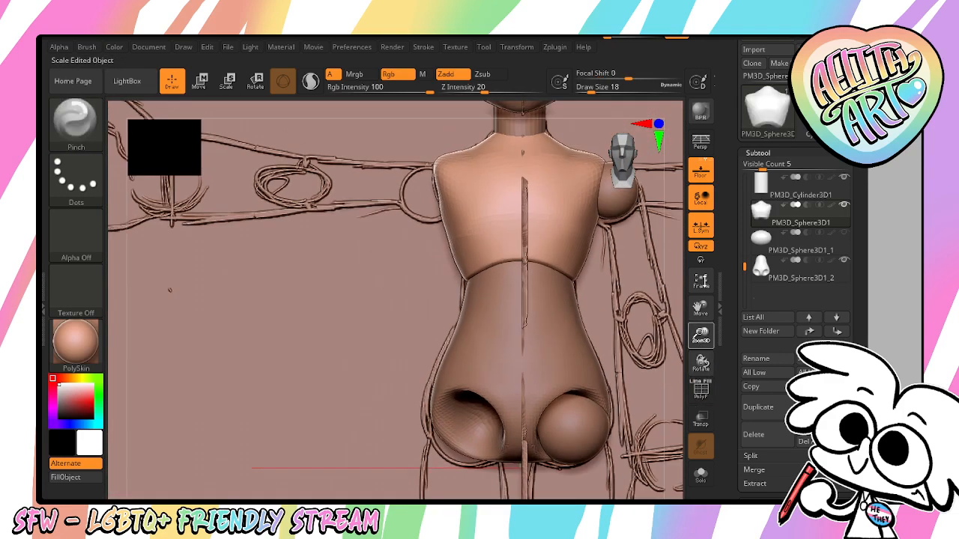
pyautogui.click(701, 390)
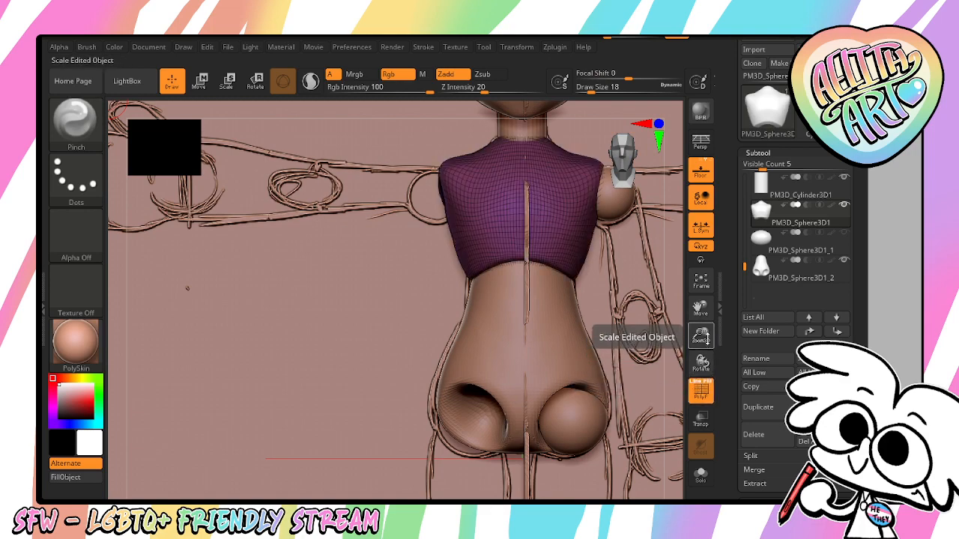
# Pull the arched lower edge of the chest's back down at the spine with the Move brush at draw size 42
pyautogui.moveTo(700, 363); pyautogui.dragTo(674, 393)
pyautogui.moveTo(701, 349); pyautogui.dragTo(701, 378)
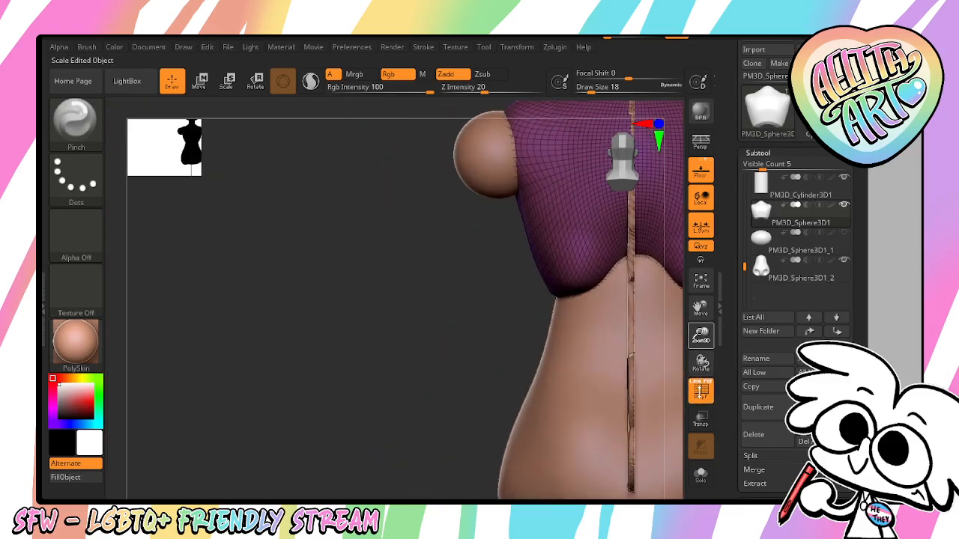
pyautogui.moveTo(701, 309); pyautogui.dragTo(617, 344)
pyautogui.press('b')
pyautogui.click(524, 126)
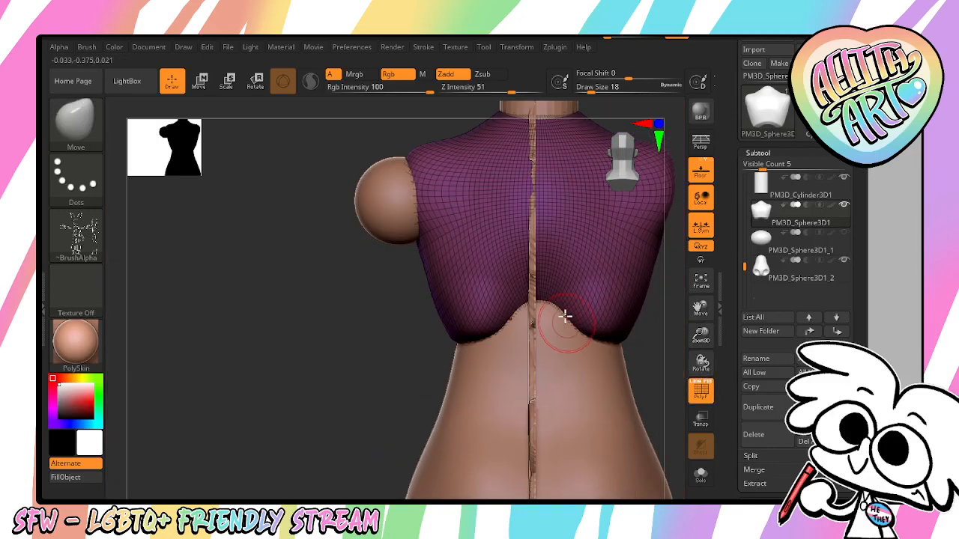
pyautogui.moveTo(537, 300); pyautogui.dragTo(539, 322)
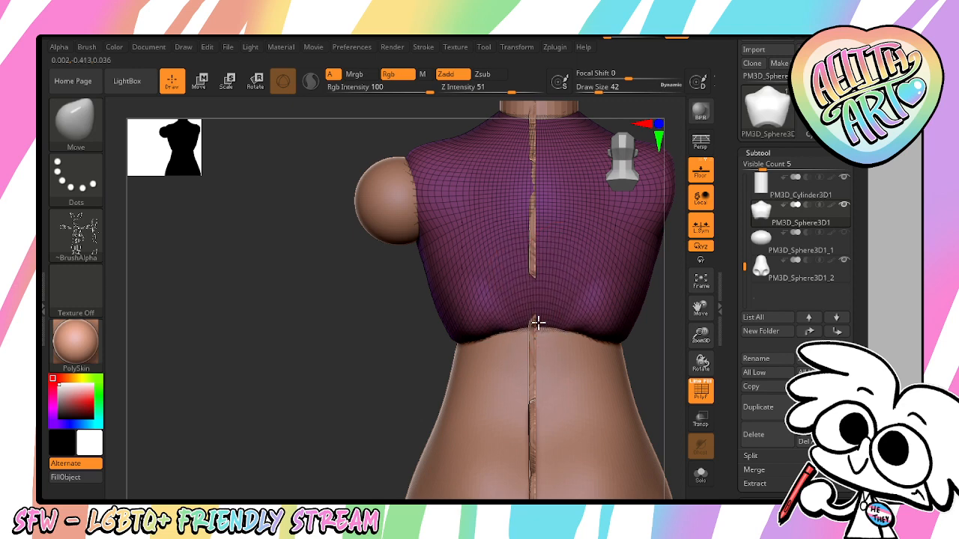
pyautogui.press('shift')
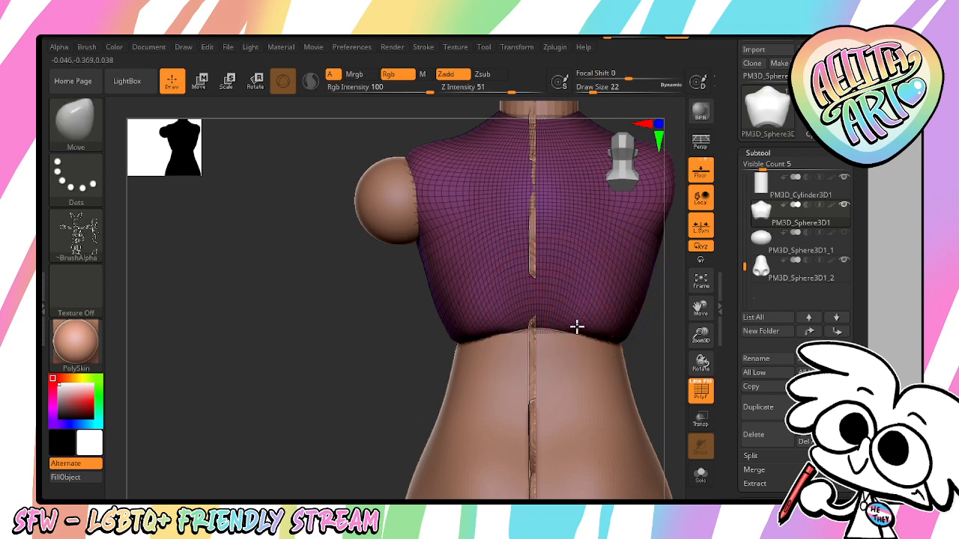
# Pinch the chest's lower rim along the back and side with the Pinch brush at draw size 7
pyautogui.click(81, 129)
pyautogui.click(201, 159)
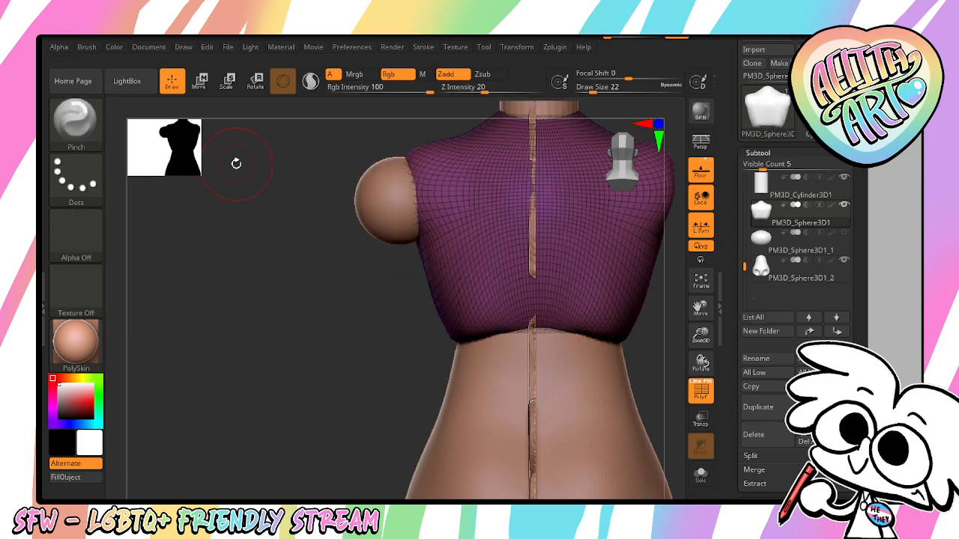
pyautogui.moveTo(698, 328)
pyautogui.keyDown('alt'); pyautogui.mouseDown()
pyautogui.moveTo(690, 282)
pyautogui.moveTo(664, 259)
pyautogui.mouseUp(); pyautogui.keyUp('alt')
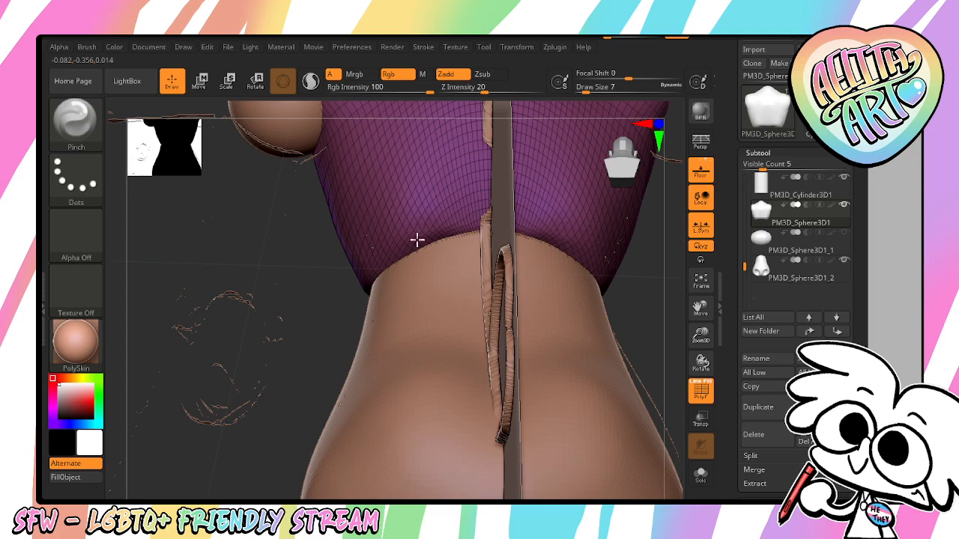
pyautogui.moveTo(337, 333); pyautogui.dragTo(416, 241)
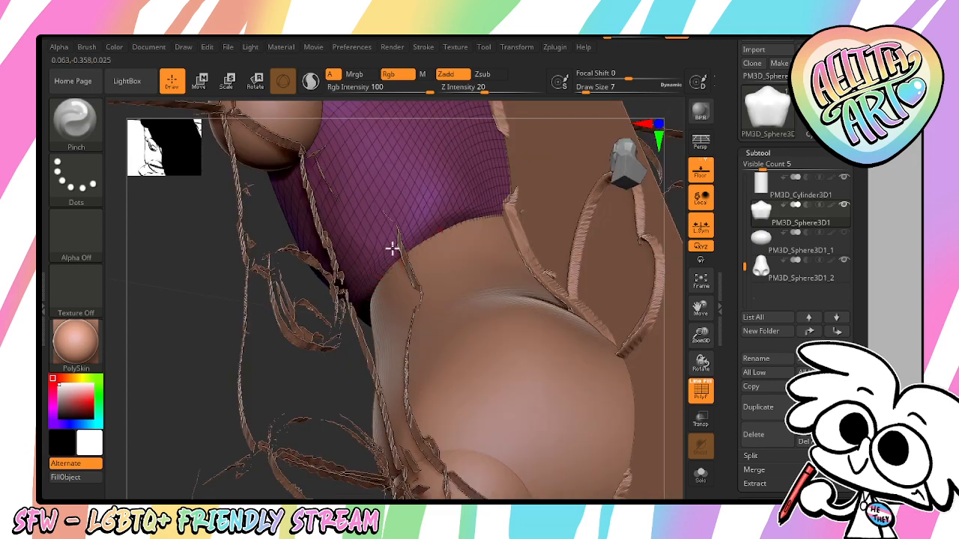
pyautogui.moveTo(203, 386); pyautogui.dragTo(403, 230)
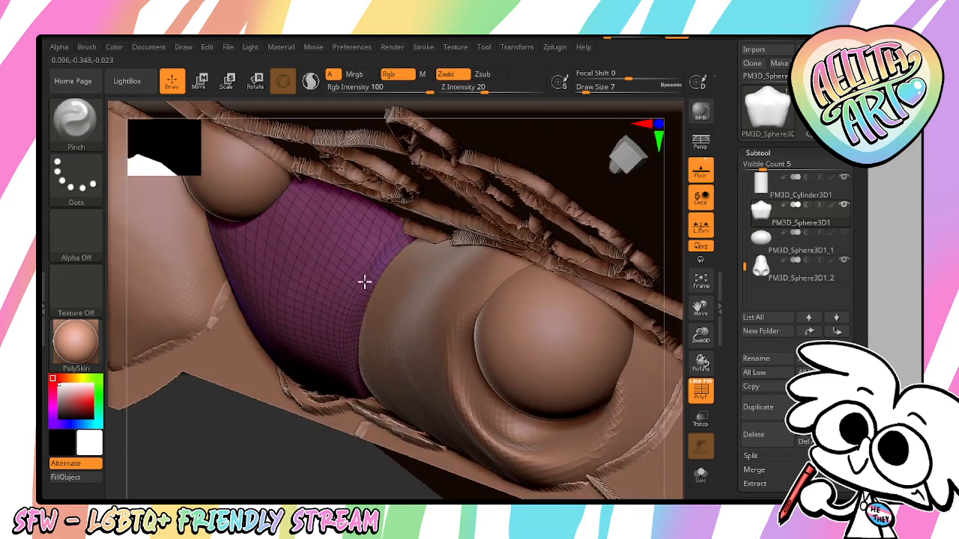
# Return to the front view of the chest and switch to the Move brush with draw size 38
pyautogui.click(704, 290)
pyautogui.moveTo(629, 270); pyautogui.dragTo(563, 278)
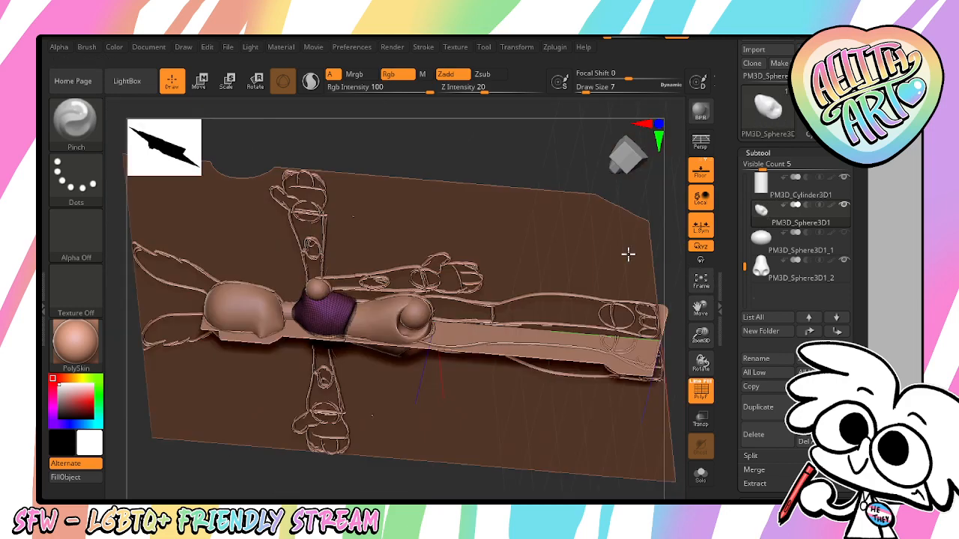
pyautogui.moveTo(627, 253); pyautogui.dragTo(561, 299)
pyautogui.keyDown('shift'); pyautogui.moveTo(553, 463); pyautogui.dragTo(581, 365); pyautogui.keyUp('shift')
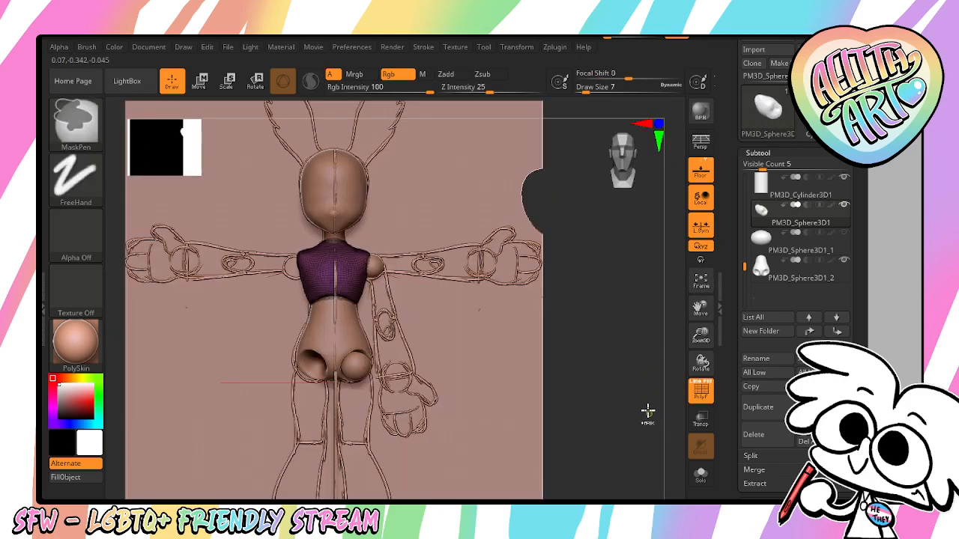
pyautogui.moveTo(701, 337)
pyautogui.mouseDown()
pyautogui.moveTo(705, 299)
pyautogui.moveTo(768, 355)
pyautogui.mouseUp()
pyautogui.click(94, 123)
pyautogui.click(531, 134)
pyautogui.press(']')
pyautogui.press(']')
pyautogui.press(']')
pyautogui.press(']')
pyautogui.press(']')
pyautogui.press(']')
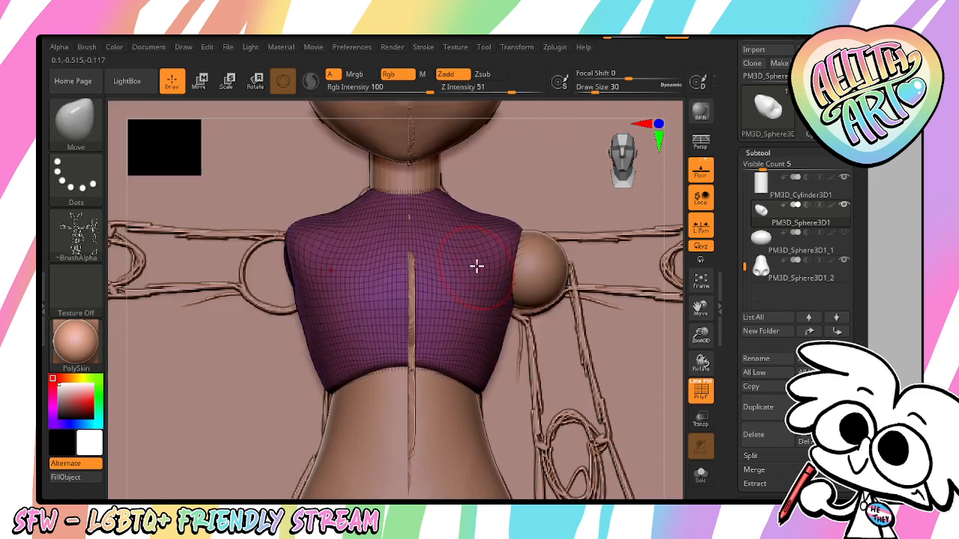
pyautogui.press(']')
pyautogui.press(']')
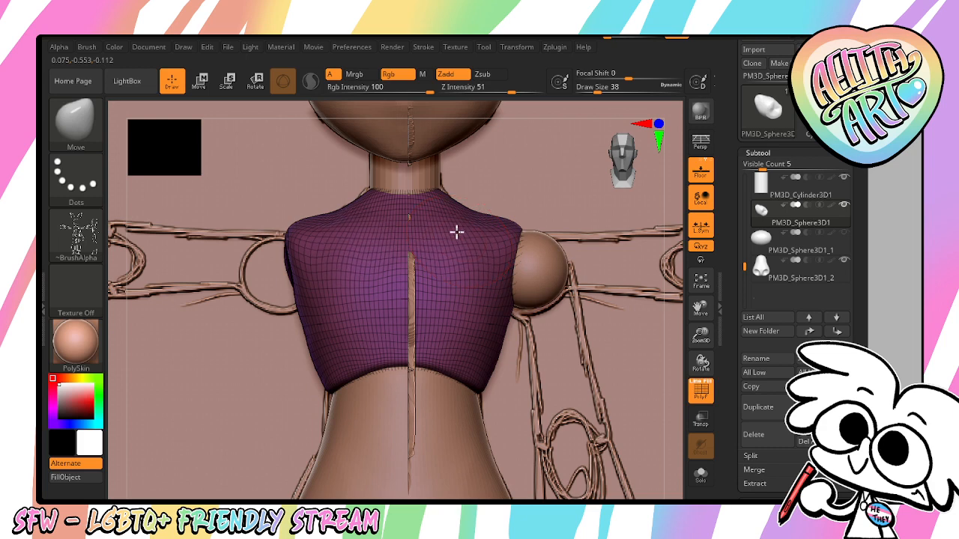
# Try to smooth the centre of the chest's front surface
pyautogui.press('shift')
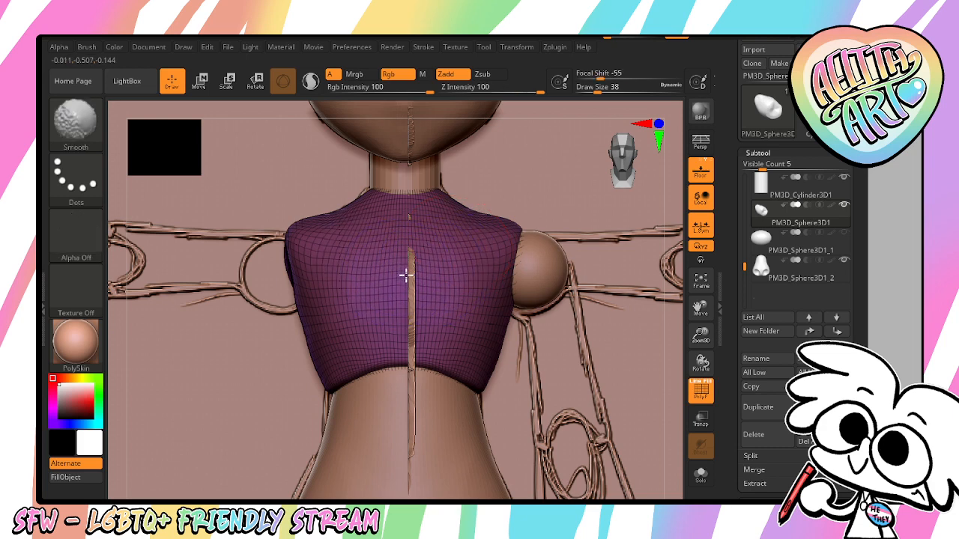
pyautogui.keyDown('shift'); pyautogui.moveTo(405, 276); pyautogui.dragTo(425, 284); pyautogui.keyUp('shift')
pyautogui.hotkey('ctrl', 'z')
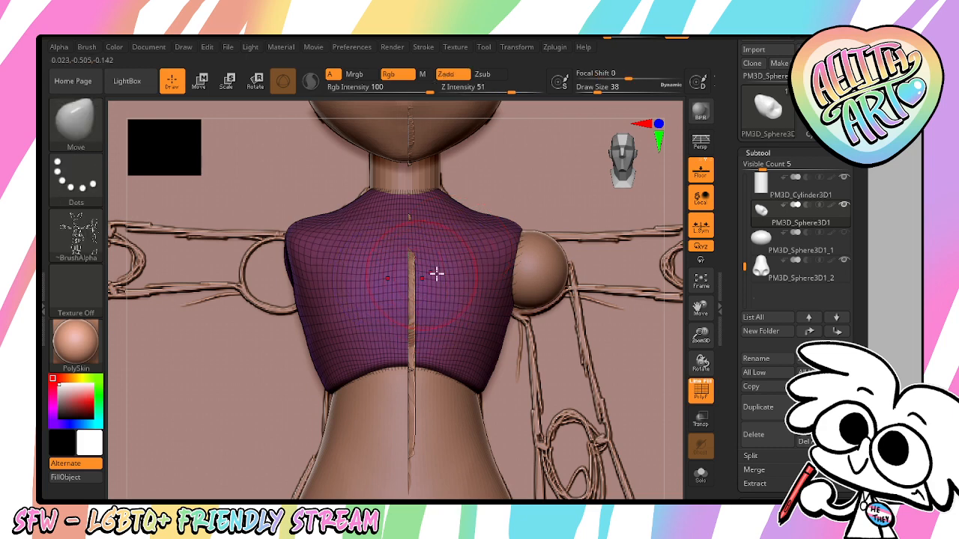
# Hide the wireframe and smooth the lower part of the chest's back, using draw size 26
pyautogui.click(702, 390)
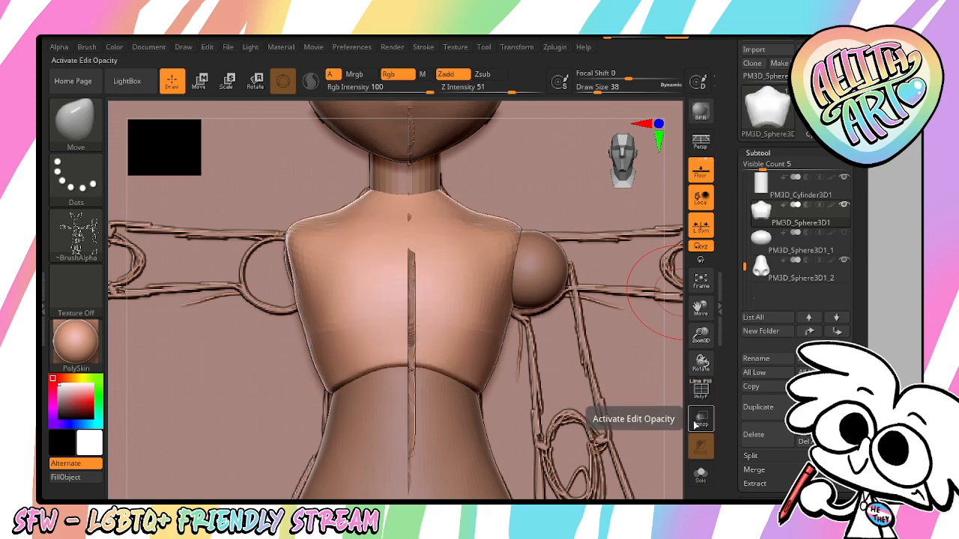
pyautogui.moveTo(704, 343); pyautogui.dragTo(696, 225)
pyautogui.moveTo(649, 360); pyautogui.dragTo(542, 366)
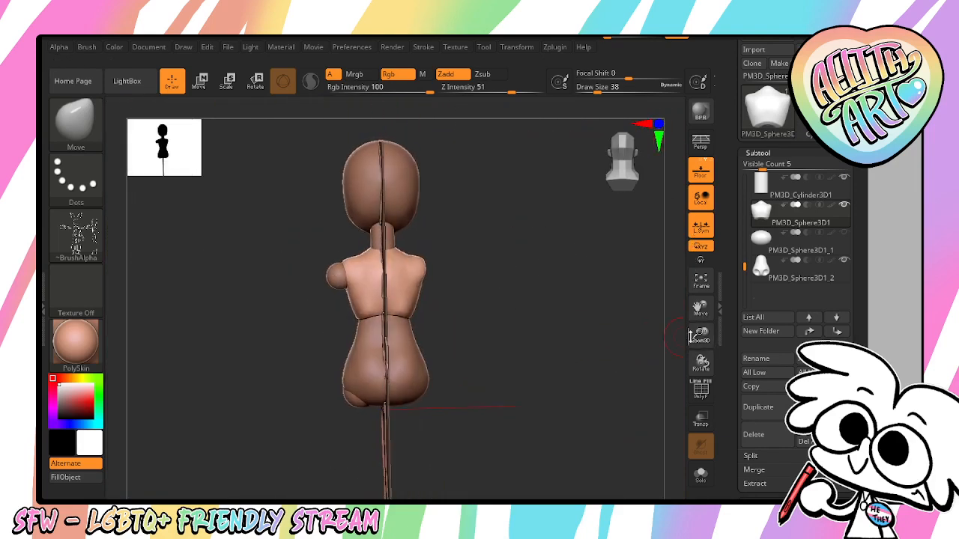
pyautogui.moveTo(695, 338); pyautogui.dragTo(690, 481)
pyautogui.moveTo(599, 423)
pyautogui.mouseDown()
pyautogui.moveTo(621, 415)
pyautogui.moveTo(595, 424)
pyautogui.mouseUp()
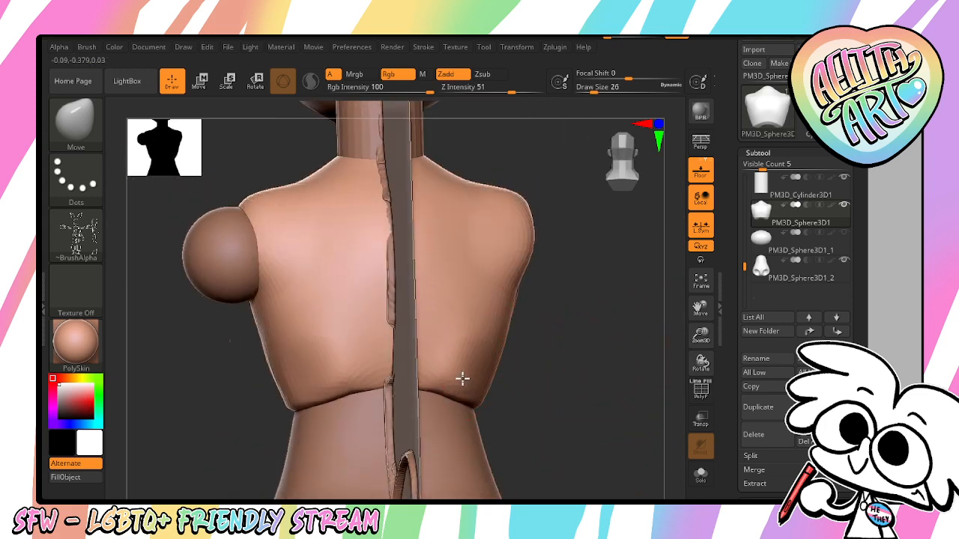
pyautogui.press('shift')
pyautogui.moveTo(569, 394); pyautogui.dragTo(553, 342)
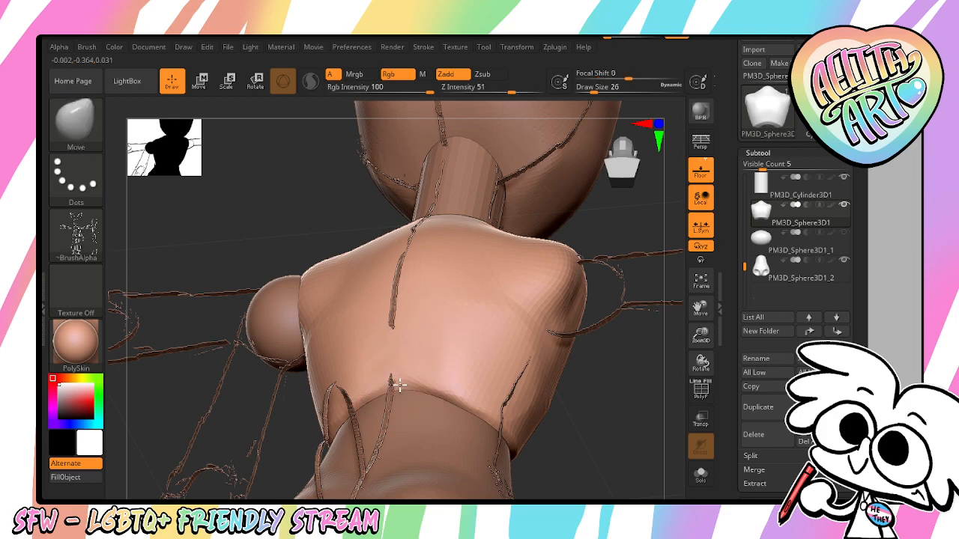
pyautogui.moveTo(534, 447)
pyautogui.keyDown('shift'); pyautogui.mouseDown()
pyautogui.moveTo(585, 456)
pyautogui.moveTo(514, 424)
pyautogui.mouseUp(); pyautogui.keyUp('shift')
# Frame the chest from the front and check its outline against the reference sketch using transparency
pyautogui.click(700, 280)
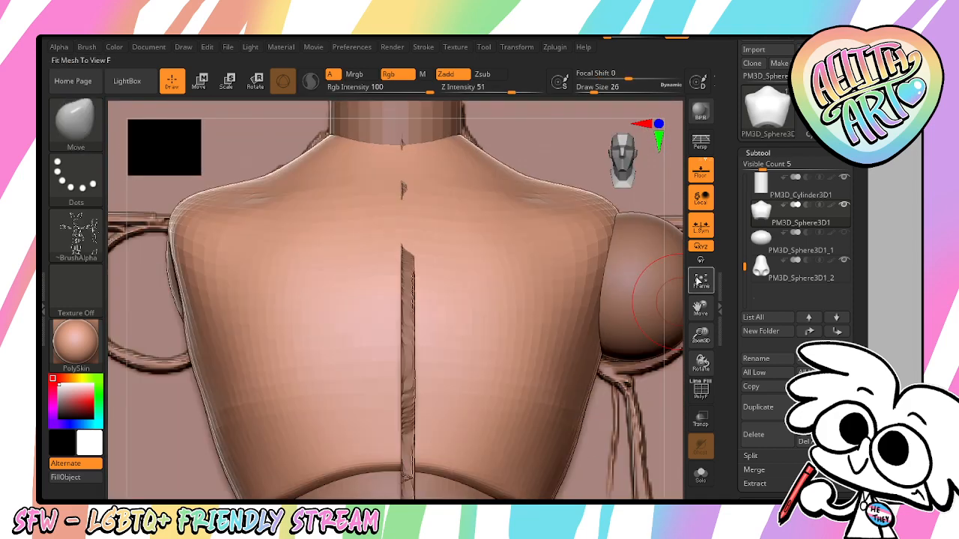
pyautogui.click(700, 283)
pyautogui.moveTo(700, 336)
pyautogui.mouseDown()
pyautogui.moveTo(701, 314)
pyautogui.moveTo(701, 388)
pyautogui.moveTo(690, 345)
pyautogui.mouseUp()
pyautogui.click(701, 418)
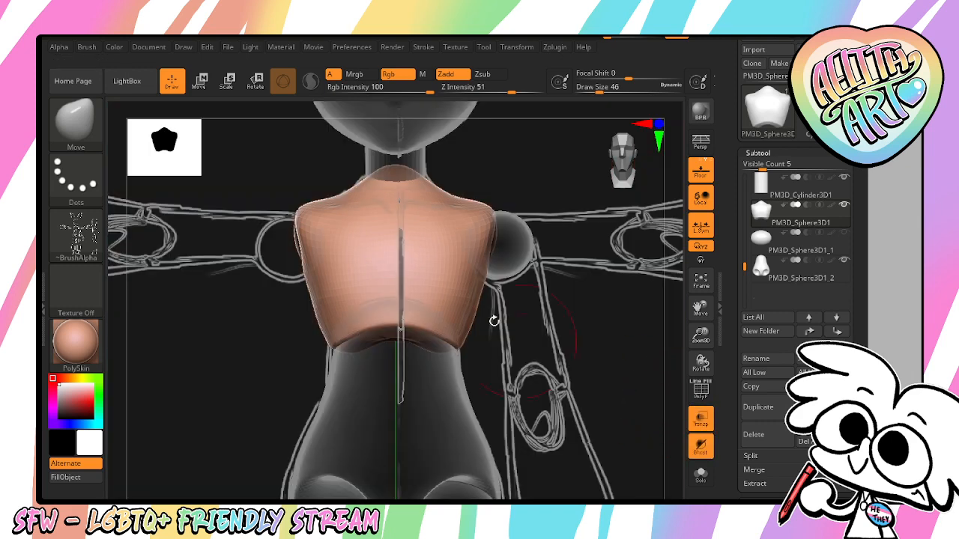
pyautogui.click(706, 415)
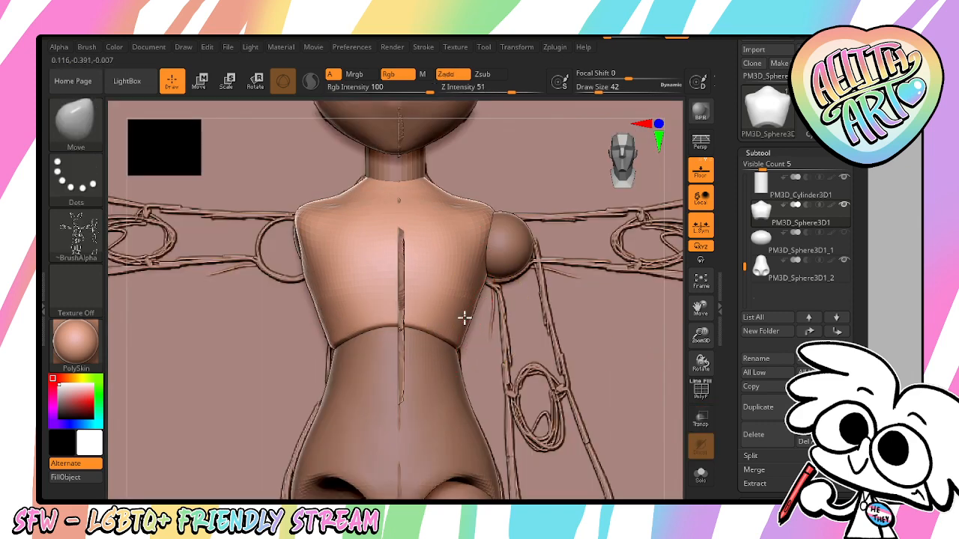
# Push the chest's sides inward around the shoulder joints from front and back with the Move brush, draw sizes 42 and 46
pyautogui.moveTo(462, 317)
pyautogui.mouseDown()
pyautogui.moveTo(484, 285)
pyautogui.moveTo(476, 280)
pyautogui.mouseUp()
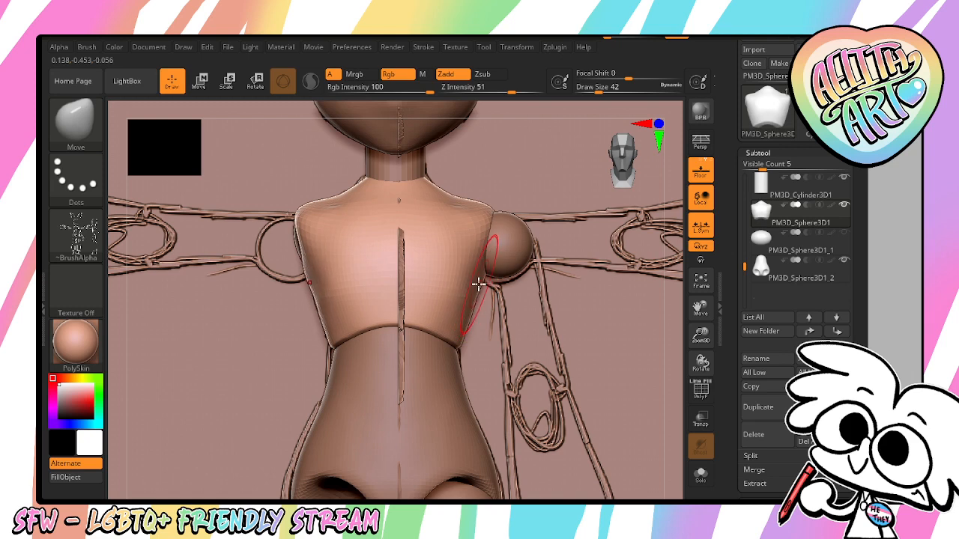
pyautogui.moveTo(493, 235)
pyautogui.mouseDown()
pyautogui.moveTo(482, 235)
pyautogui.moveTo(479, 223)
pyautogui.mouseUp()
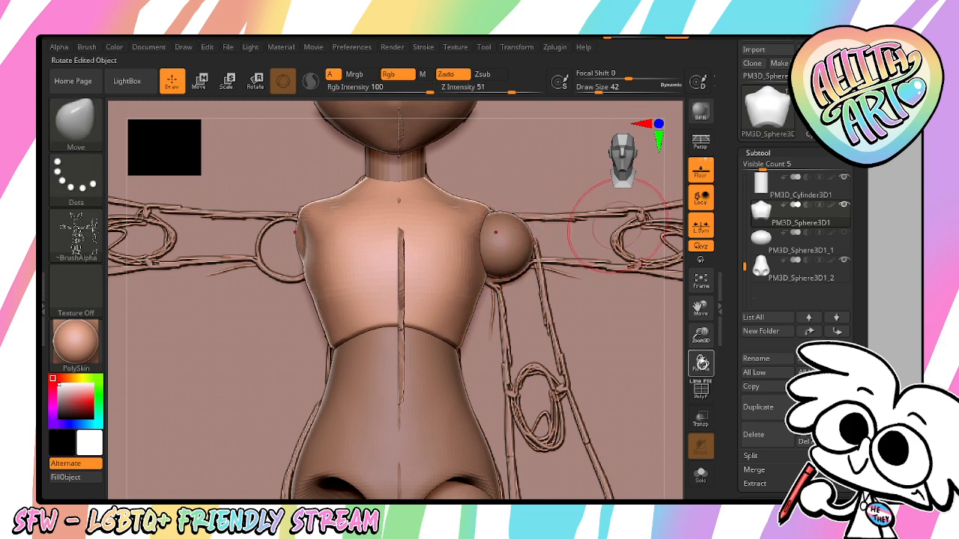
pyautogui.moveTo(701, 335)
pyautogui.mouseDown()
pyautogui.moveTo(701, 346)
pyautogui.moveTo(687, 335)
pyautogui.moveTo(659, 366)
pyautogui.moveTo(638, 368)
pyautogui.moveTo(607, 334)
pyautogui.mouseUp()
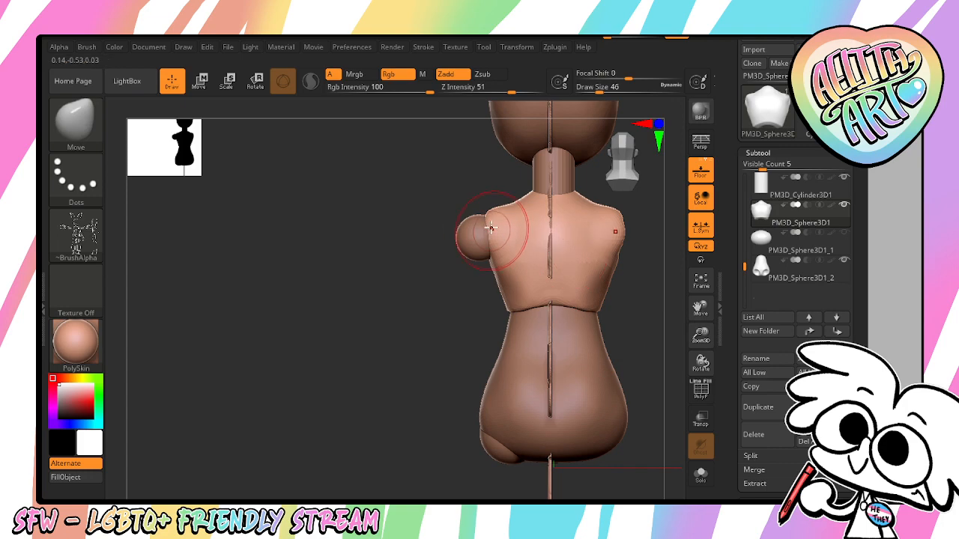
pyautogui.moveTo(486, 232); pyautogui.dragTo(495, 230)
# Select the shoulder ball sphere, centre the gizmo on it and move it horizontally about 0.02 toward the chest
pyautogui.moveTo(461, 326); pyautogui.dragTo(570, 331)
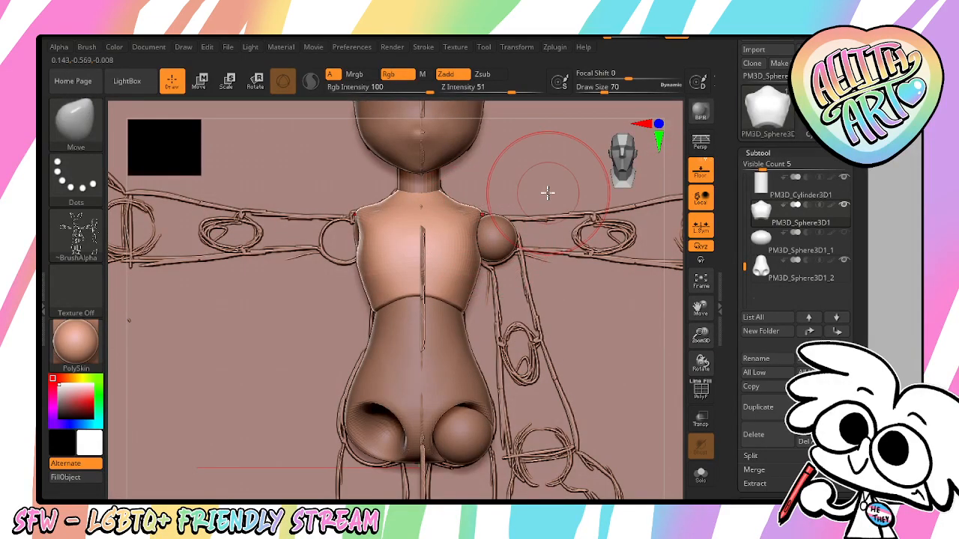
pyautogui.moveTo(745, 268); pyautogui.dragTo(746, 228)
pyautogui.click(845, 222)
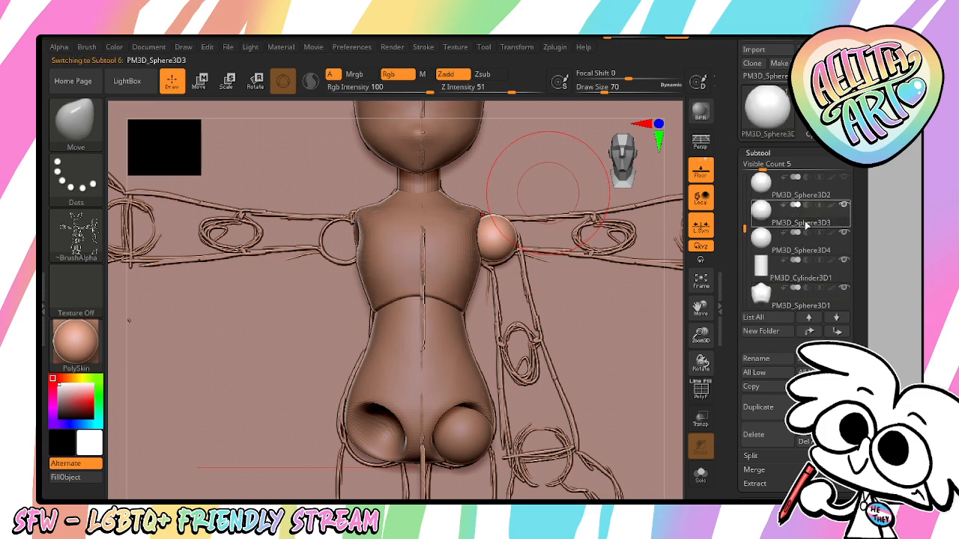
pyautogui.press('e')
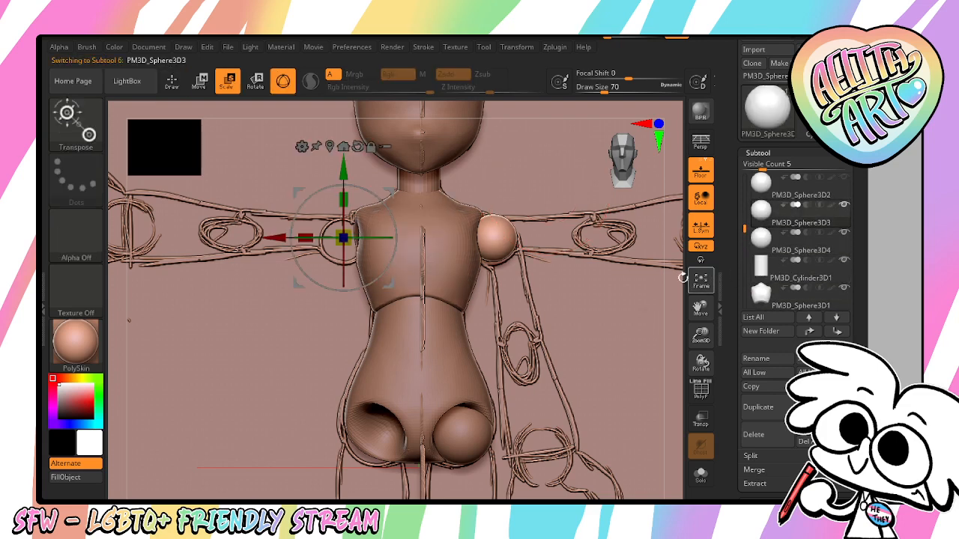
pyautogui.click(330, 146)
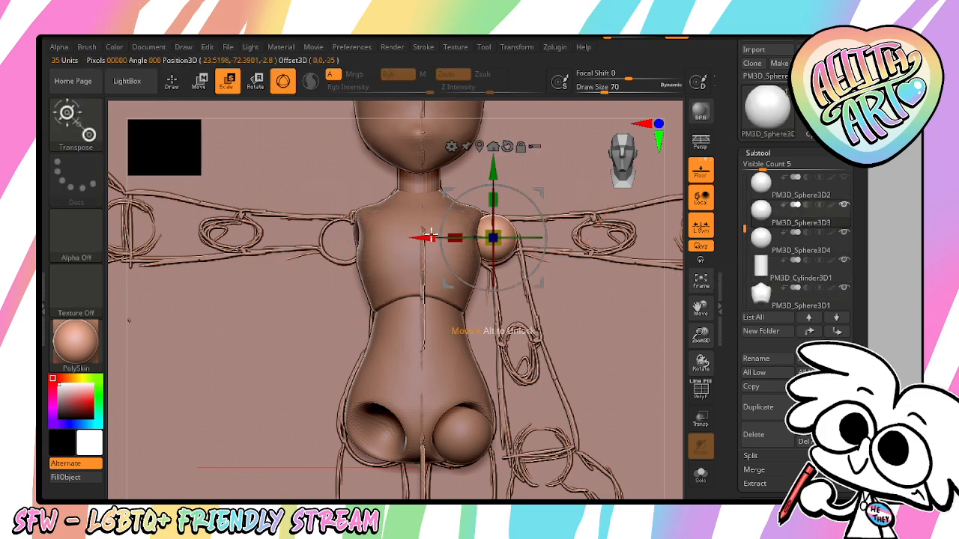
pyautogui.moveTo(431, 234); pyautogui.dragTo(421, 238)
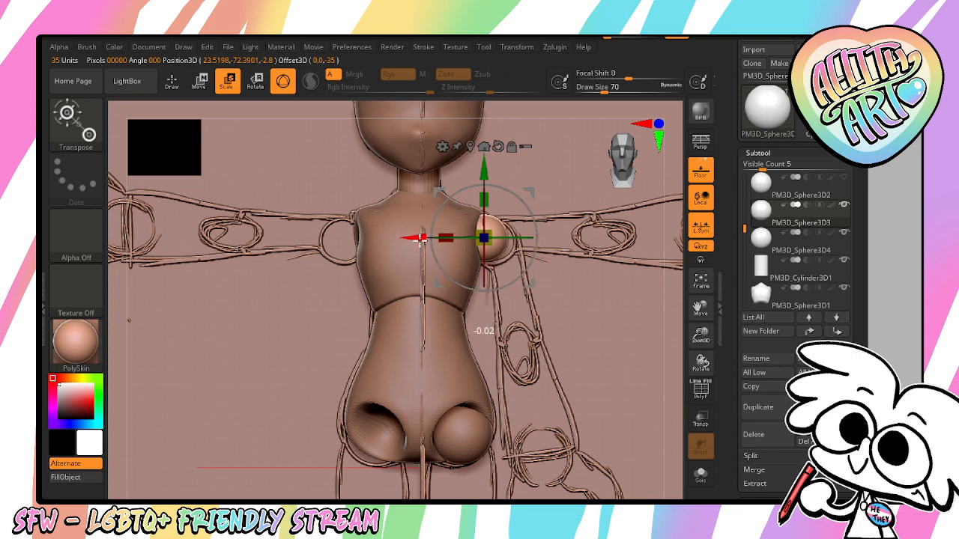
# Turn on transparency, select the chest mesh and pull its side outward over the shoulder ball with the Move brush, draw size 42
pyautogui.click(702, 415)
pyautogui.moveTo(701, 335)
pyautogui.mouseDown()
pyautogui.moveTo(701, 323)
pyautogui.moveTo(647, 407)
pyautogui.mouseUp()
pyautogui.click(93, 122)
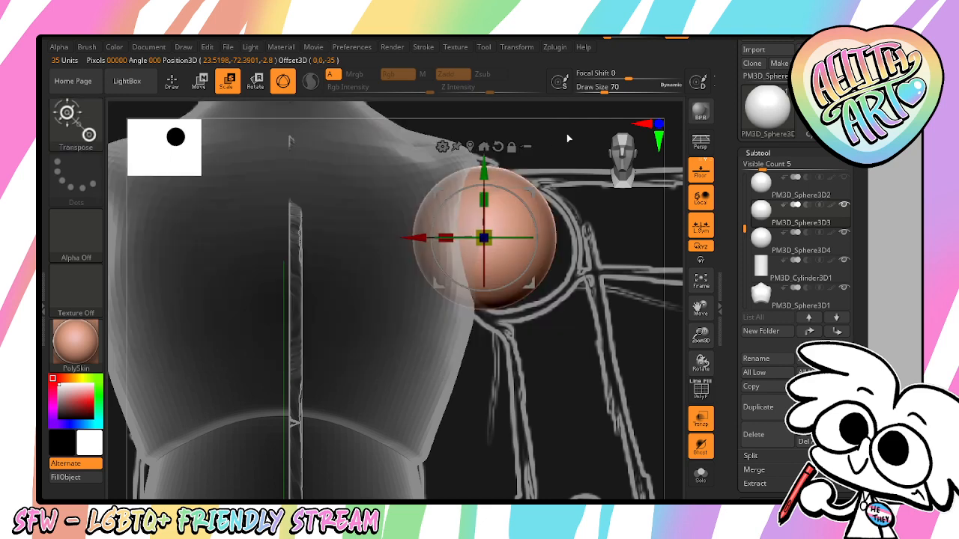
pyautogui.press('q')
pyautogui.scroll(-4, 775, 233)
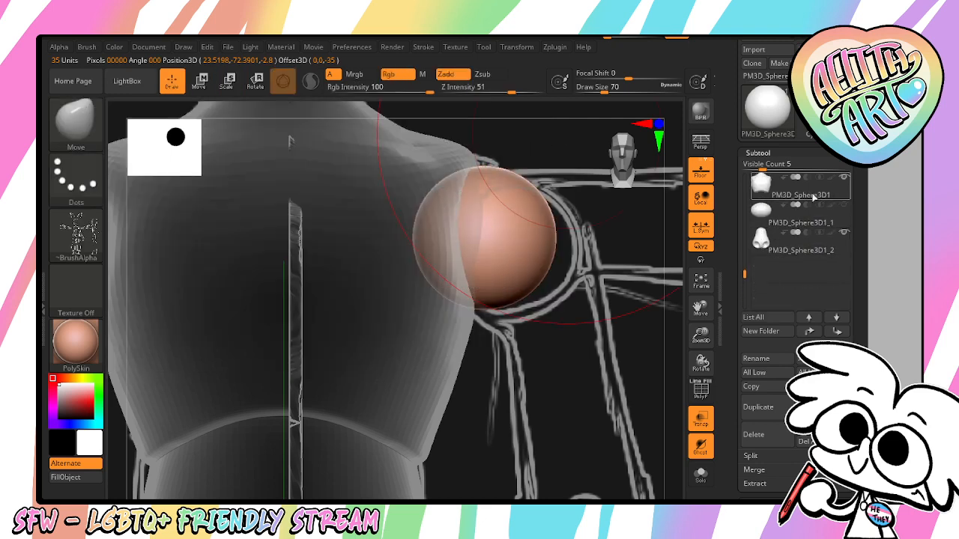
pyautogui.click(814, 196)
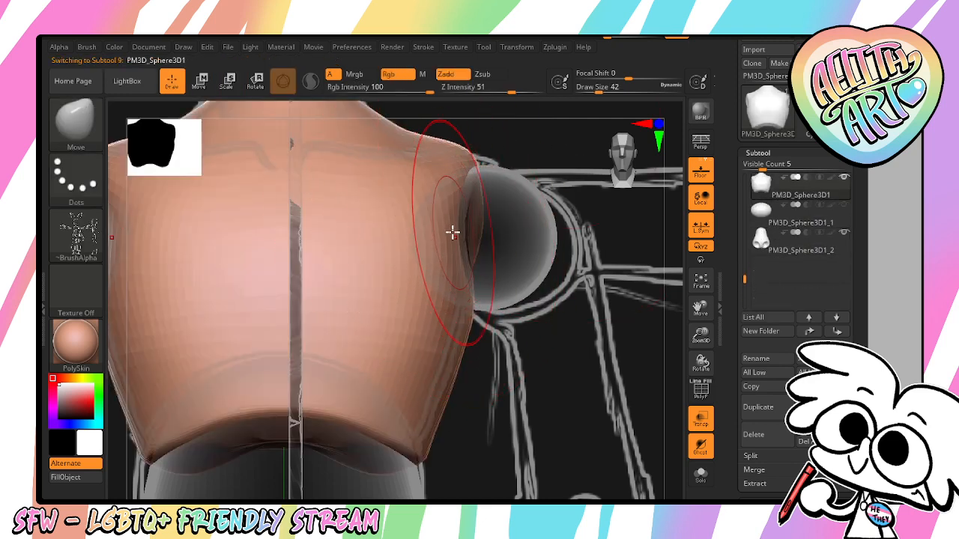
pyautogui.moveTo(453, 232); pyautogui.dragTo(469, 226)
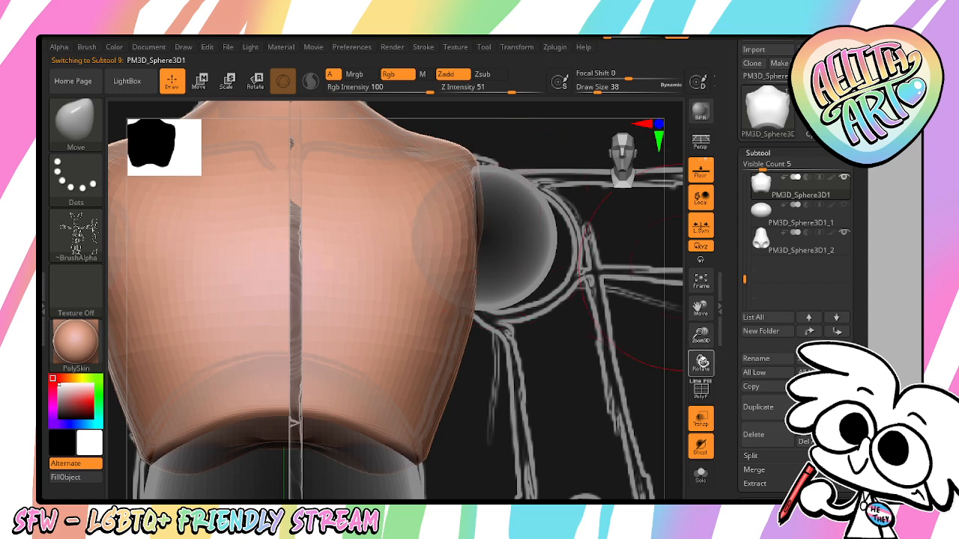
# Undo the last chest change and smooth the back edge around the shoulder joint with draw size 30
pyautogui.moveTo(702, 364)
pyautogui.mouseDown()
pyautogui.moveTo(653, 360)
pyautogui.moveTo(628, 338)
pyautogui.mouseUp()
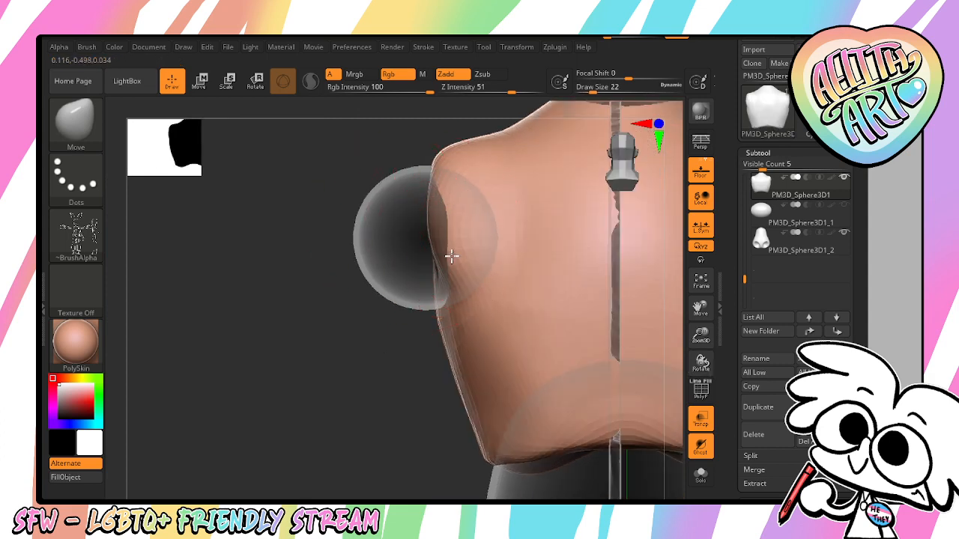
pyautogui.hotkey('ctrl', 'z')
pyautogui.moveTo(396, 405); pyautogui.dragTo(367, 409)
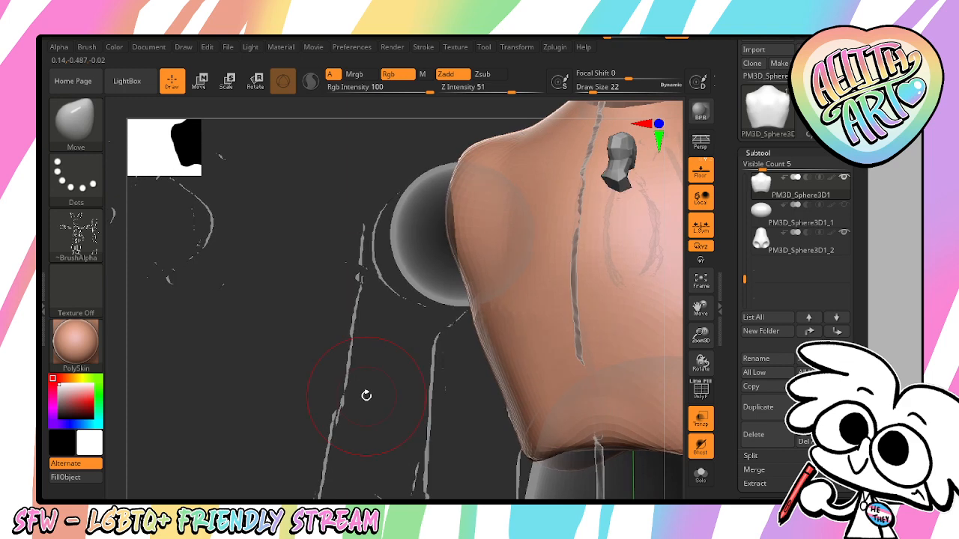
pyautogui.moveTo(311, 344); pyautogui.dragTo(357, 299)
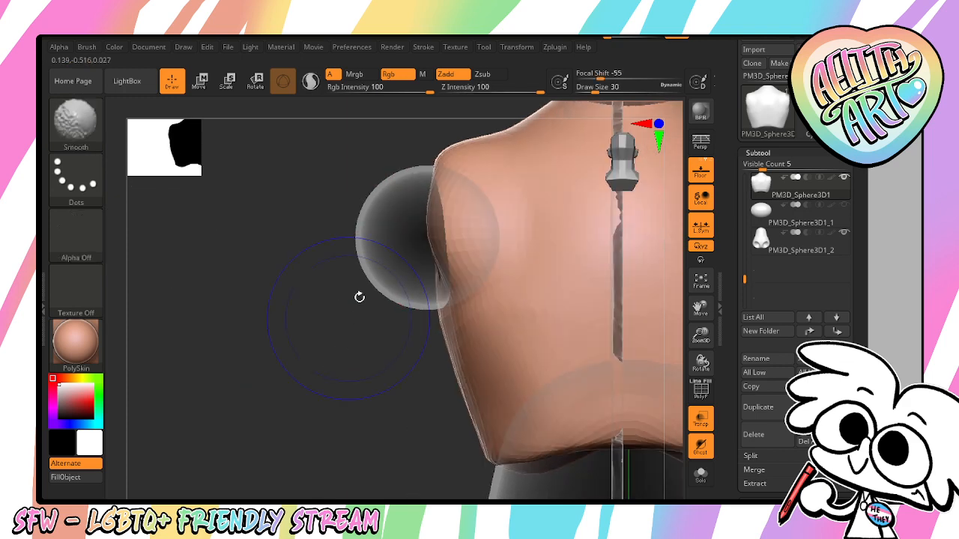
pyautogui.moveTo(343, 397); pyautogui.dragTo(448, 296)
pyautogui.moveTo(342, 388); pyautogui.dragTo(439, 364)
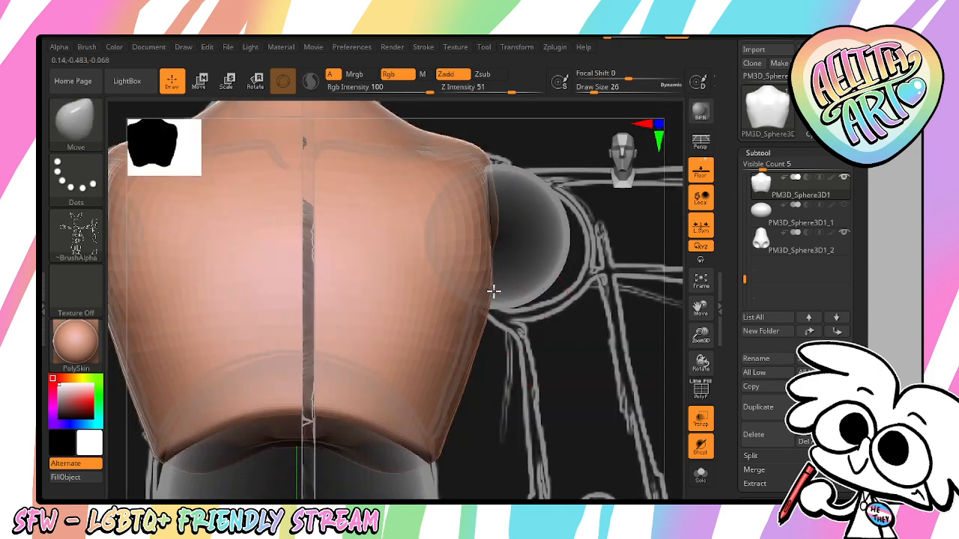
# Turn off transparency and smooth the front of the chest's shoulders with draw size 26
pyautogui.moveTo(702, 334); pyautogui.dragTo(713, 134)
pyautogui.moveTo(704, 308); pyautogui.dragTo(675, 230)
pyautogui.moveTo(701, 335); pyautogui.dragTo(705, 287)
pyautogui.click(702, 416)
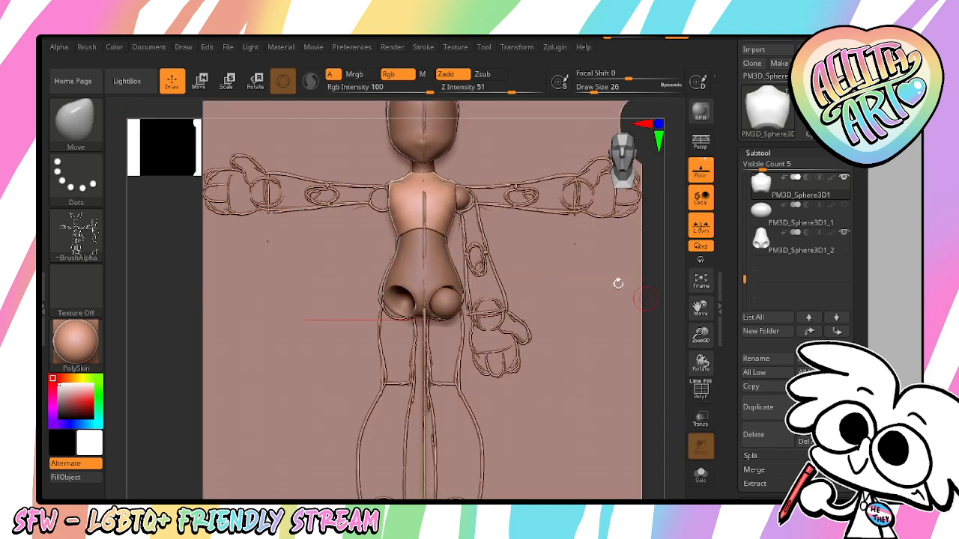
pyautogui.moveTo(705, 335); pyautogui.dragTo(704, 434)
pyautogui.moveTo(696, 314); pyautogui.dragTo(699, 423)
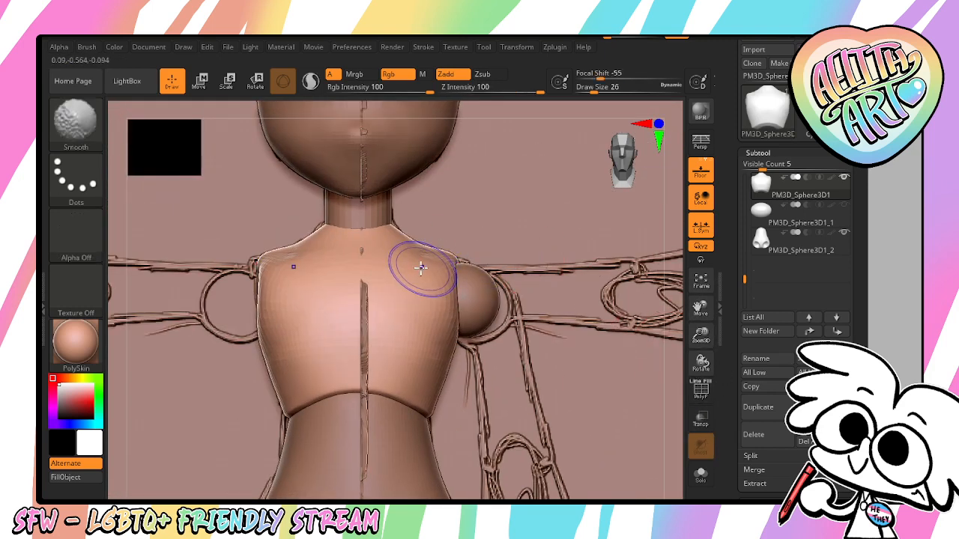
# Check the whole figure from the front, side and back, and smooth the upper back of the chest with draw size 26
pyautogui.click(705, 289)
pyautogui.moveTo(704, 337); pyautogui.dragTo(701, 322)
pyautogui.moveTo(860, 283)
pyautogui.mouseDown()
pyautogui.moveTo(851, 301)
pyautogui.moveTo(848, 287)
pyautogui.mouseUp()
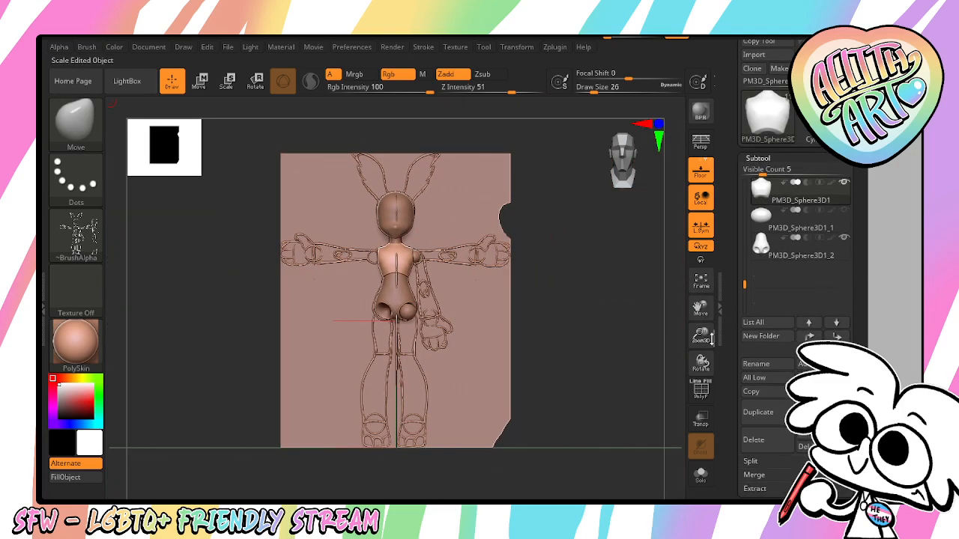
pyautogui.keyDown('shift'); pyautogui.moveTo(594, 363); pyautogui.dragTo(555, 372); pyautogui.keyUp('shift')
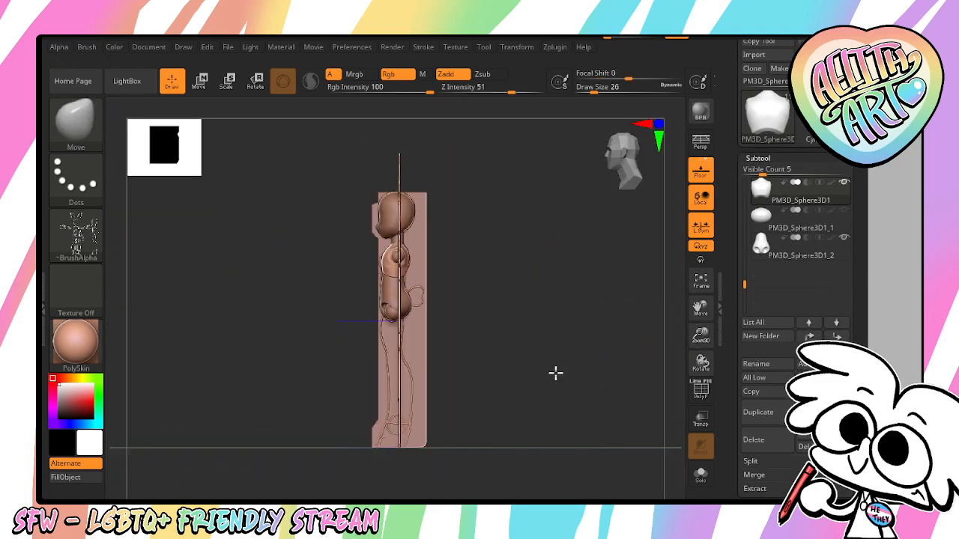
pyautogui.moveTo(609, 387); pyautogui.dragTo(556, 379)
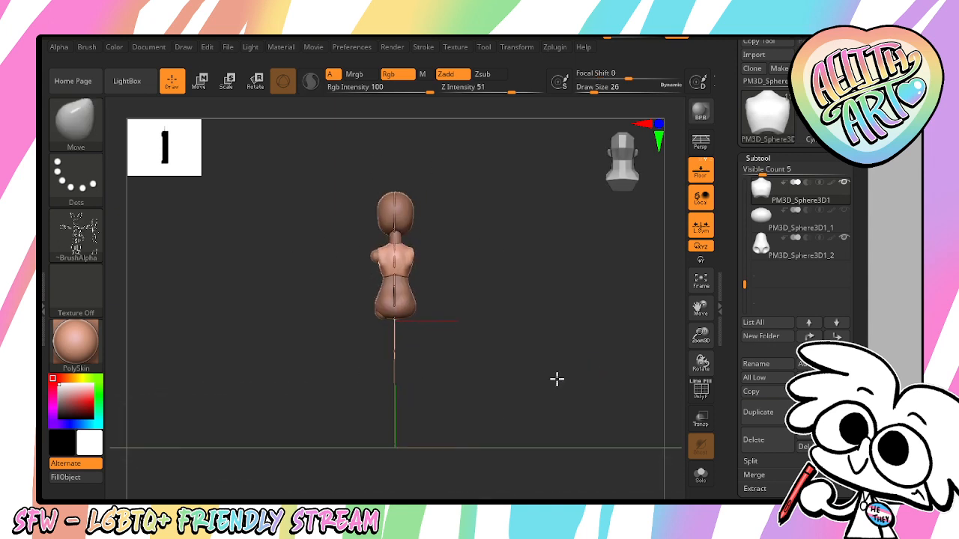
pyautogui.moveTo(703, 337); pyautogui.dragTo(699, 451)
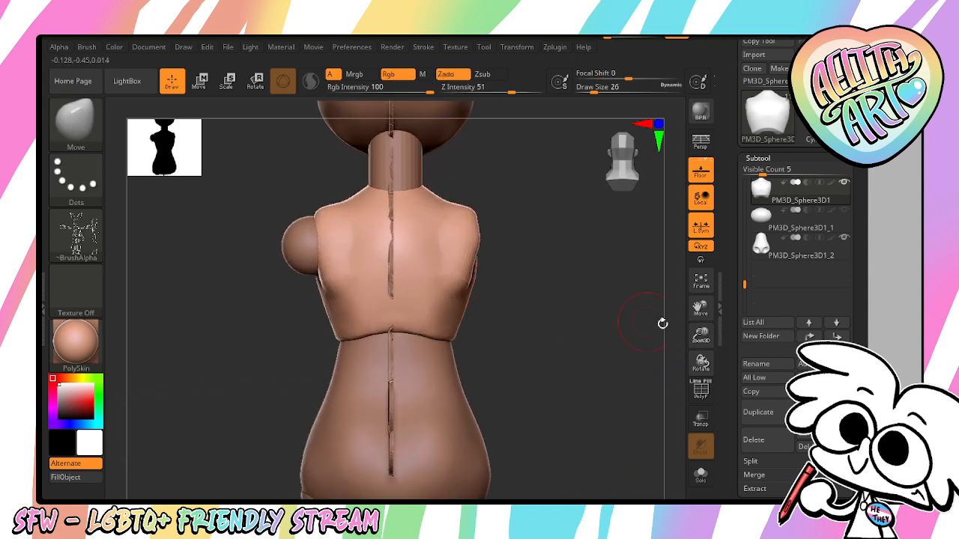
pyautogui.moveTo(701, 337); pyautogui.dragTo(698, 397)
pyautogui.moveTo(377, 269)
pyautogui.keyDown('shift'); pyautogui.mouseDown()
pyautogui.moveTo(287, 343)
pyautogui.moveTo(339, 217)
pyautogui.mouseUp(); pyautogui.keyUp('shift')
pyautogui.moveTo(404, 234)
pyautogui.keyDown('shift'); pyautogui.mouseDown()
pyautogui.moveTo(421, 245)
pyautogui.moveTo(428, 218)
pyautogui.mouseUp(); pyautogui.keyUp('shift')
pyautogui.moveTo(597, 388)
pyautogui.mouseDown()
pyautogui.moveTo(651, 403)
pyautogui.moveTo(612, 421)
pyautogui.moveTo(458, 297)
pyautogui.mouseUp()
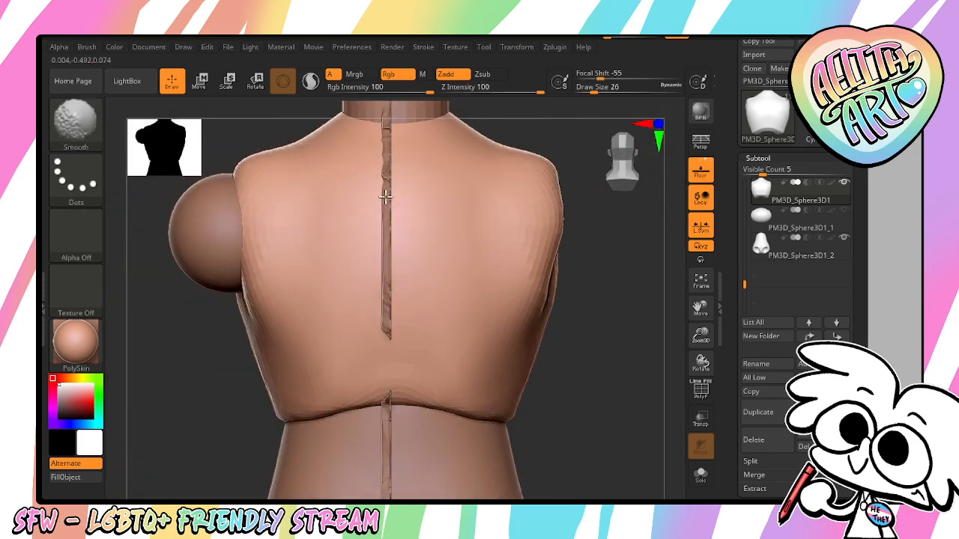
# Set up the ClayBuildup brush with Alpha 28, the FreeHand stroke and draw size 14
pyautogui.press('b')
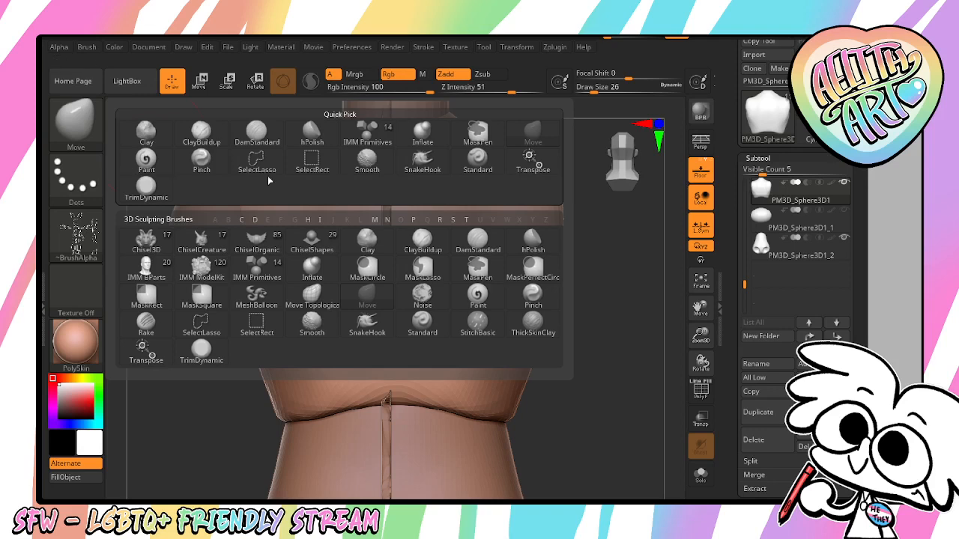
pyautogui.click(200, 134)
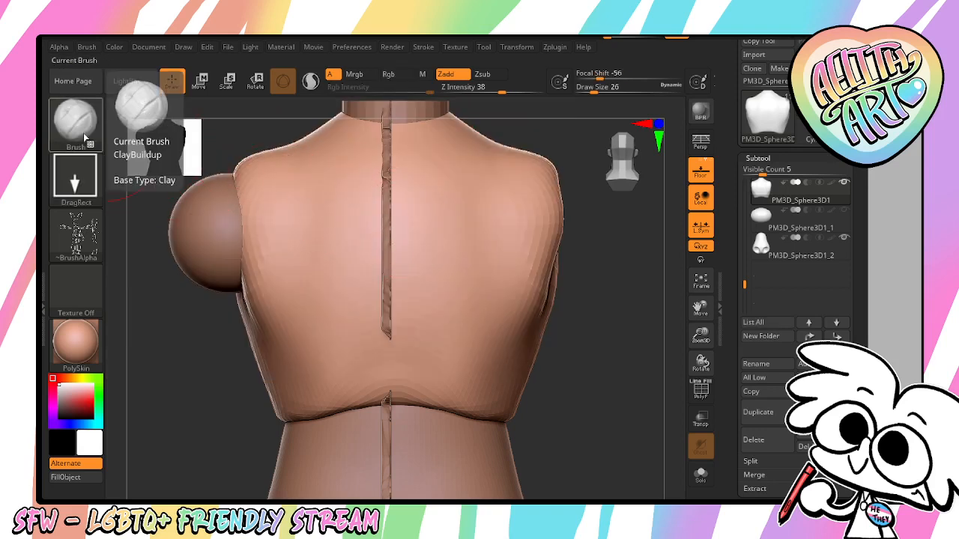
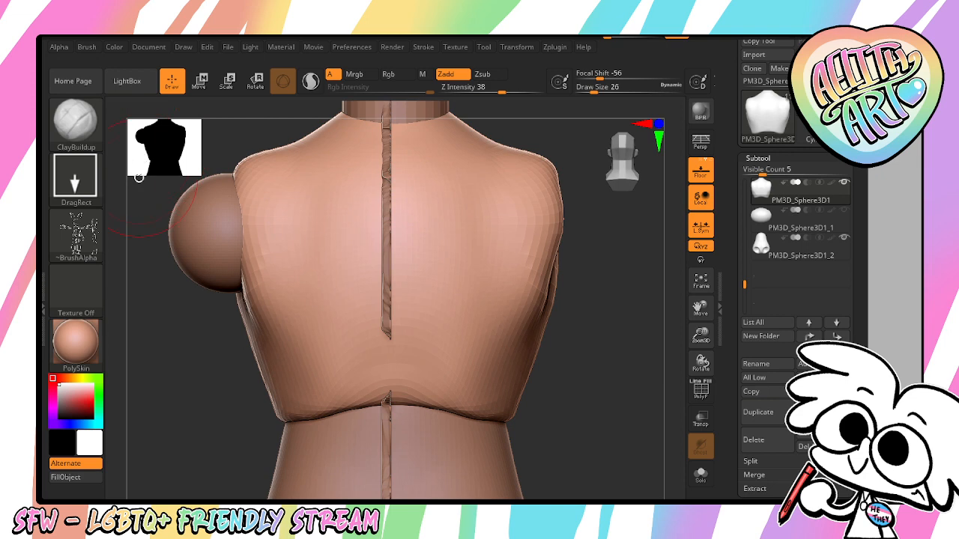
pyautogui.click(88, 241)
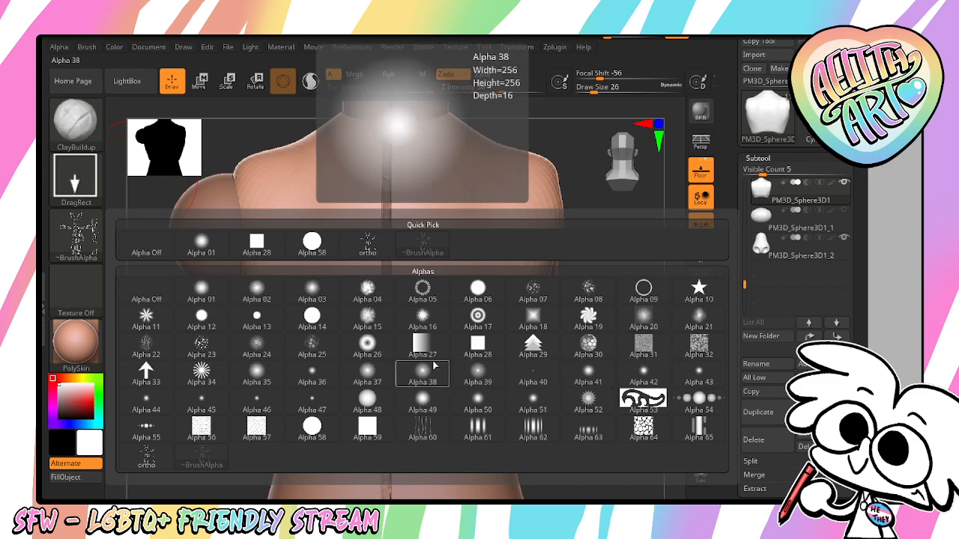
pyautogui.click(481, 344)
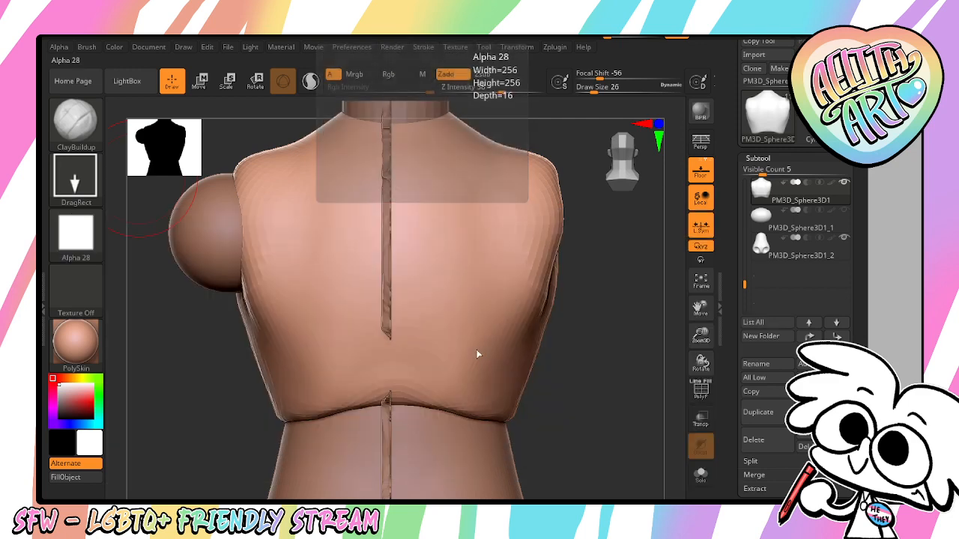
pyautogui.click(77, 183)
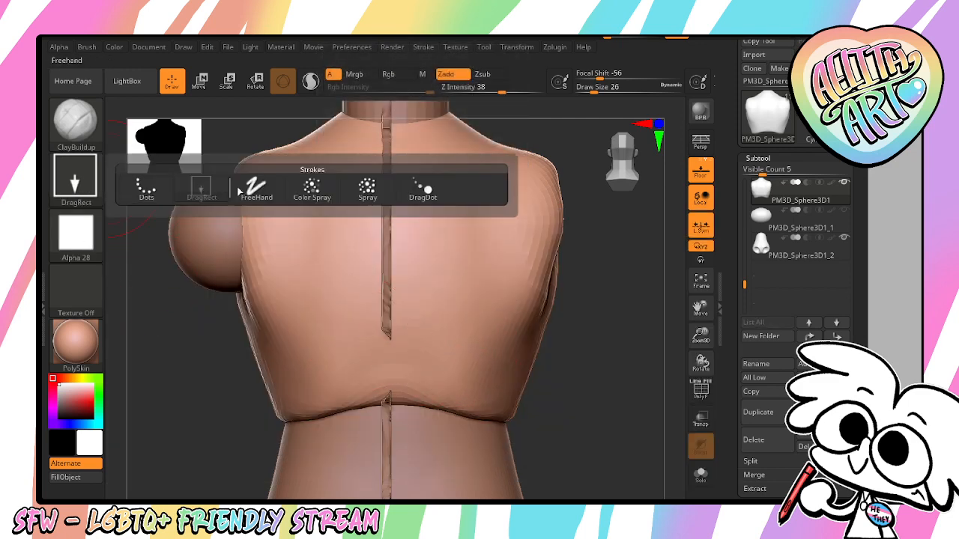
pyautogui.click(252, 189)
pyautogui.press('[')
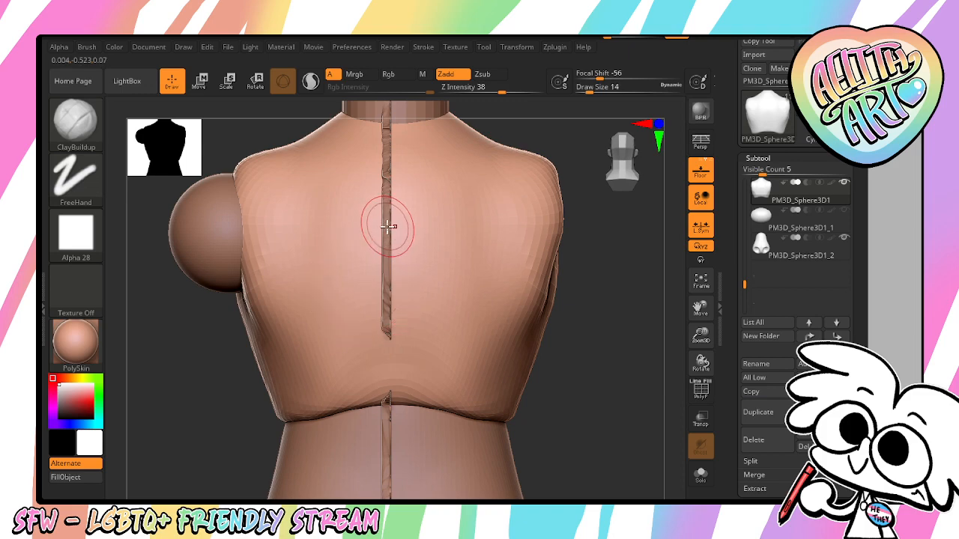
# Compare the chest's profile with the side sketch and try a first ClayBuildup stroke on the chest
pyautogui.moveTo(583, 382)
pyautogui.mouseDown()
pyautogui.moveTo(621, 394)
pyautogui.moveTo(634, 384)
pyautogui.mouseUp()
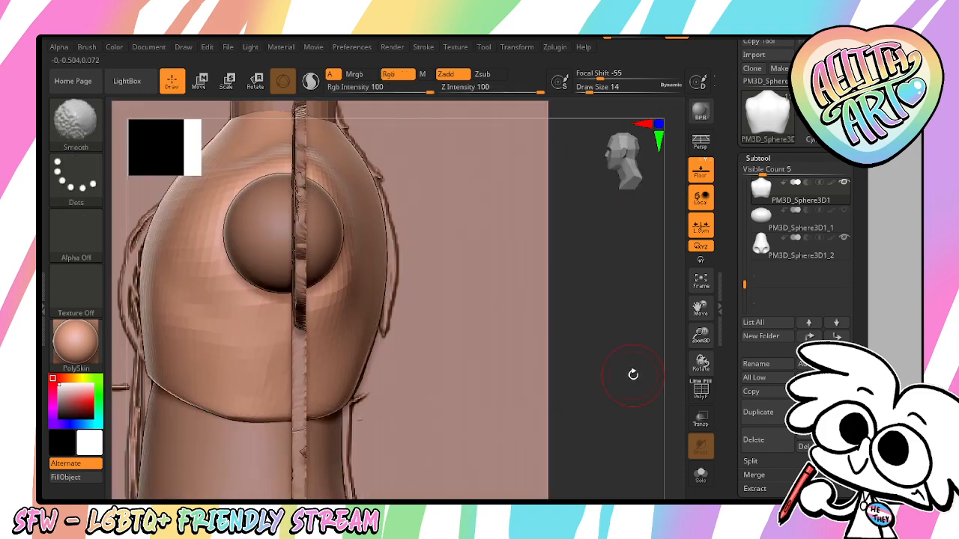
pyautogui.moveTo(626, 307); pyautogui.dragTo(700, 461)
pyautogui.click(701, 281)
pyautogui.moveTo(698, 339)
pyautogui.mouseDown()
pyautogui.moveTo(666, 338)
pyautogui.moveTo(638, 362)
pyautogui.moveTo(634, 318)
pyautogui.mouseUp()
pyautogui.moveTo(517, 133)
pyautogui.mouseDown()
pyautogui.moveTo(442, 259)
pyautogui.moveTo(439, 352)
pyautogui.mouseUp()
pyautogui.moveTo(643, 364)
pyautogui.mouseDown()
pyautogui.moveTo(606, 375)
pyautogui.moveTo(652, 298)
pyautogui.moveTo(651, 315)
pyautogui.mouseUp()
pyautogui.hotkey('ctrl', 'z')
# Try building up mirrored diagonal shoulder-blade ridges on the back with ClayBuildup at Z Intensity 38 and again at 10
pyautogui.moveTo(434, 112); pyautogui.dragTo(447, 279)
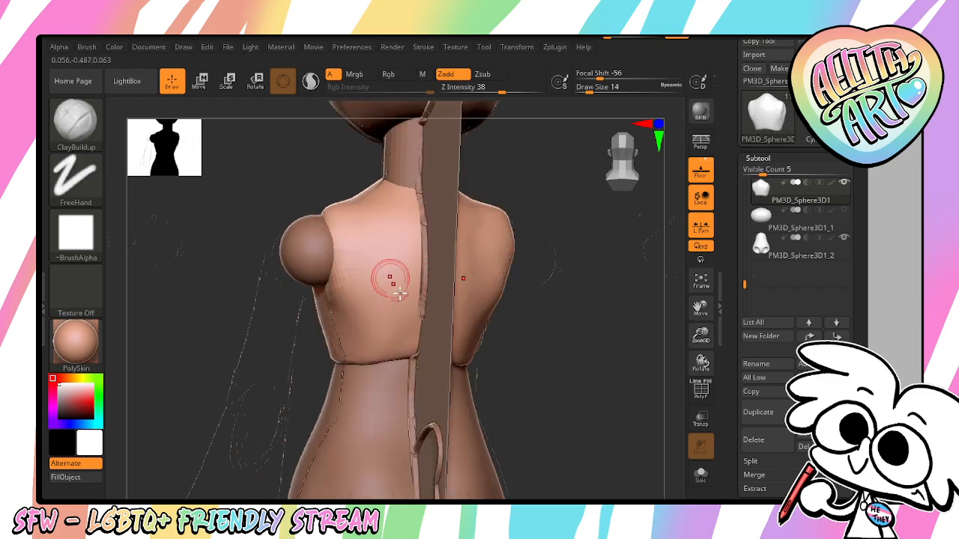
pyautogui.moveTo(612, 393)
pyautogui.mouseDown()
pyautogui.moveTo(574, 407)
pyautogui.moveTo(610, 407)
pyautogui.mouseUp()
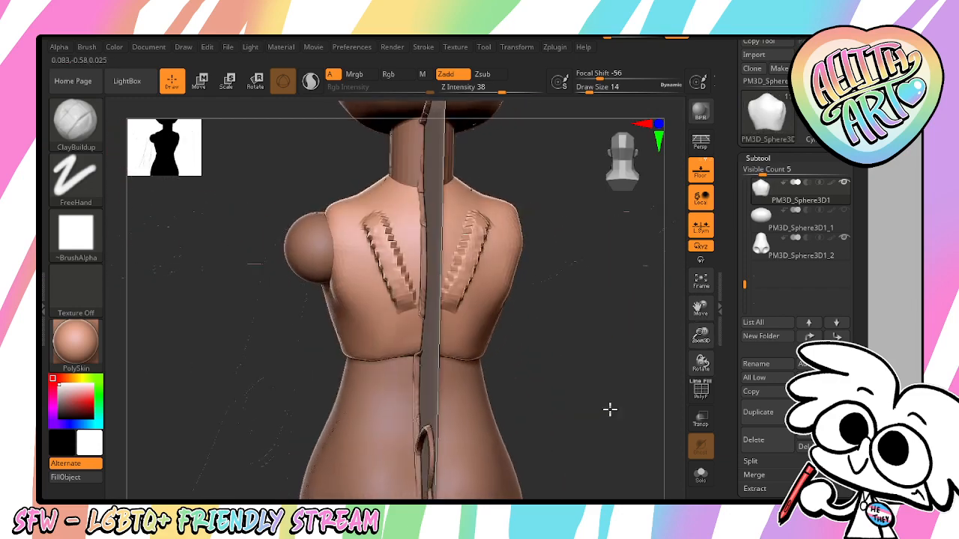
pyautogui.hotkey('ctrl', 'z')
pyautogui.hotkey('ctrl', 'z')
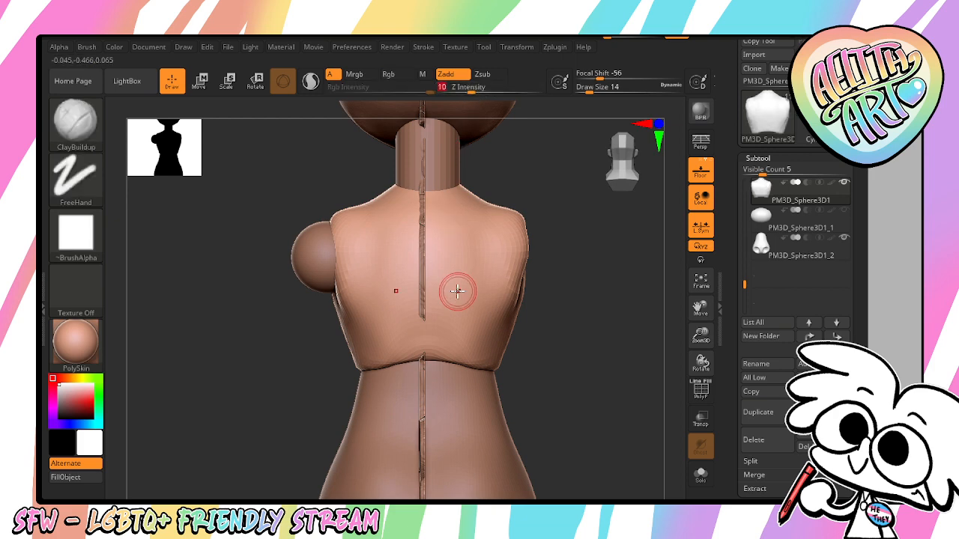
pyautogui.moveTo(454, 289); pyautogui.dragTo(493, 244)
pyautogui.hotkey('ctrl', 'z')
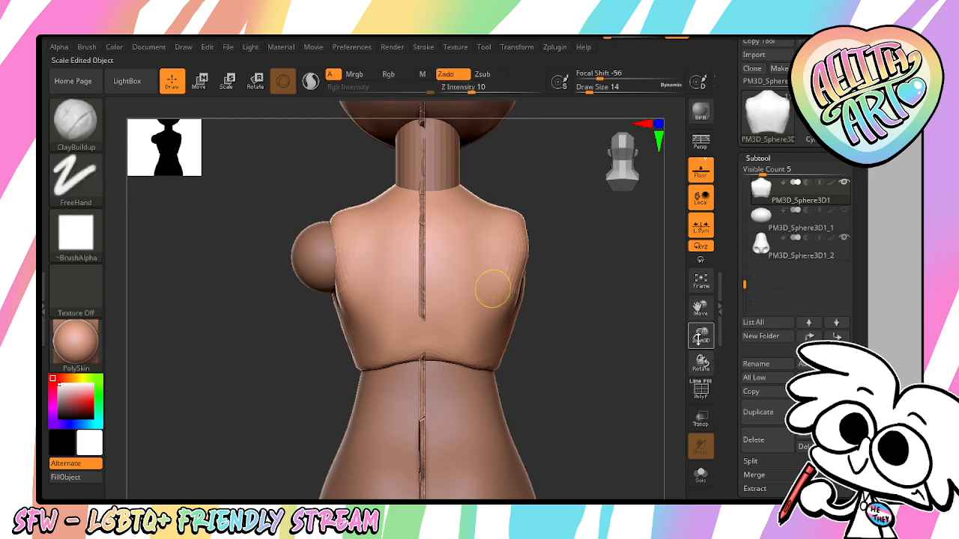
# Try building up several mirrored diagonal shoulder-blade ridges across the back with ClayBuildup at Z Intensity 10 and draw size 14
pyautogui.hotkey('ctrl', 'z')
pyautogui.hotkey('ctrl', 'z')
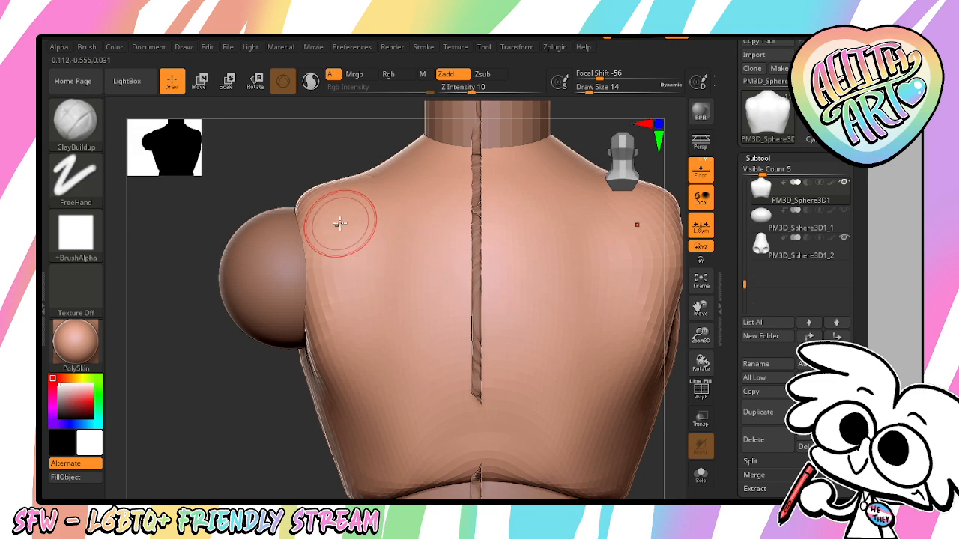
pyautogui.moveTo(329, 214); pyautogui.dragTo(407, 403)
pyautogui.moveTo(376, 299); pyautogui.dragTo(415, 425)
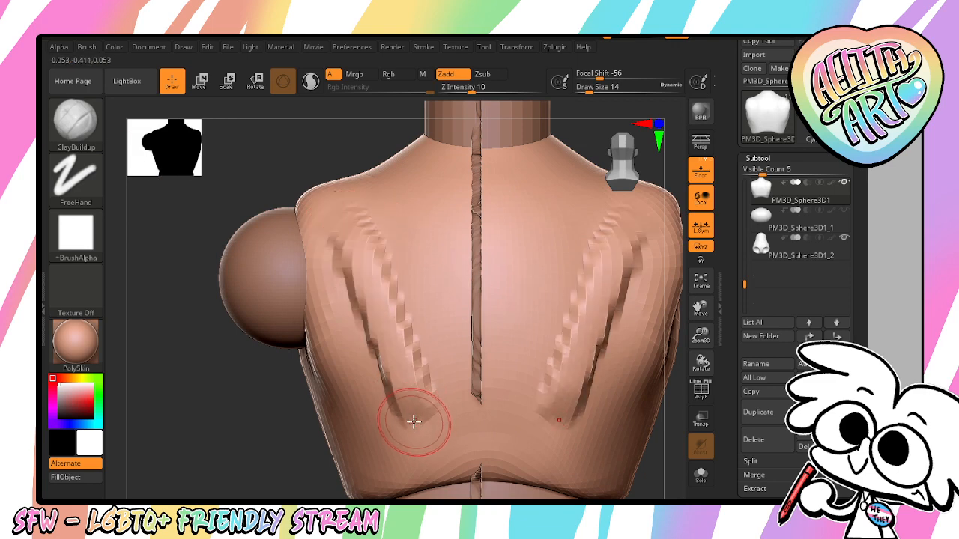
pyautogui.moveTo(416, 202); pyautogui.dragTo(449, 381)
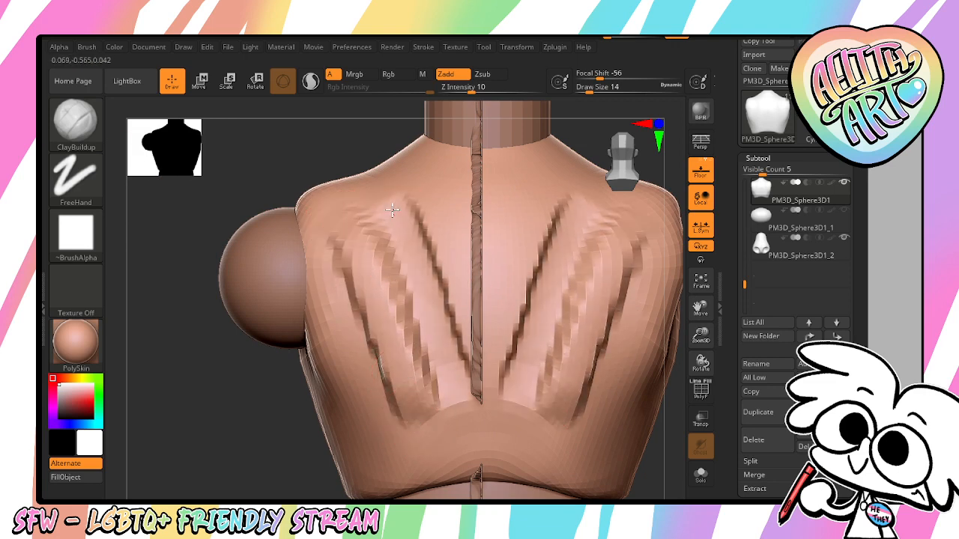
pyautogui.moveTo(392, 210); pyautogui.dragTo(438, 412)
pyautogui.moveTo(266, 459)
pyautogui.mouseDown()
pyautogui.moveTo(230, 471)
pyautogui.moveTo(266, 461)
pyautogui.mouseUp()
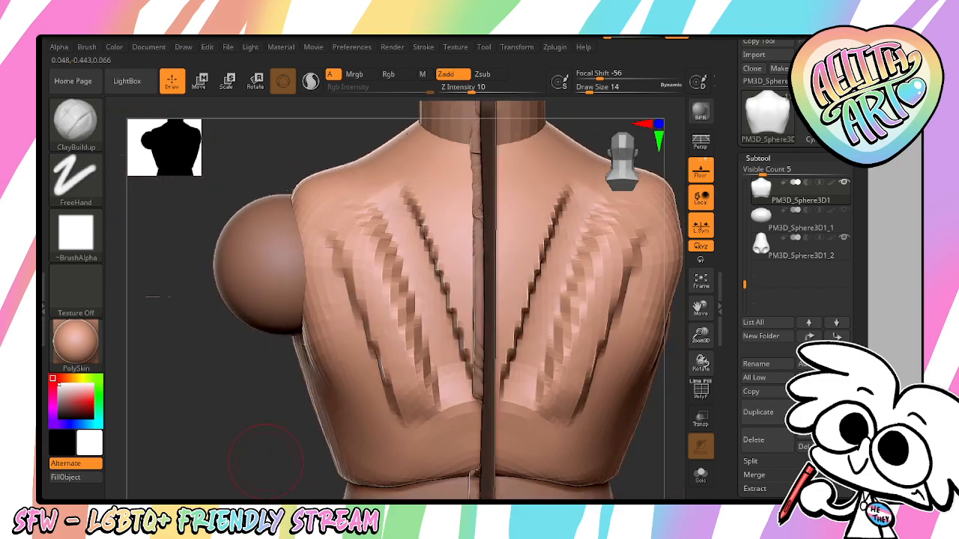
pyautogui.hotkey('ctrl', 'z')
pyautogui.hotkey('ctrl', 'z')
pyautogui.hotkey('ctrl', 'z')
pyautogui.hotkey('ctrl', 'z')
pyautogui.hotkey('ctrl', 'z')
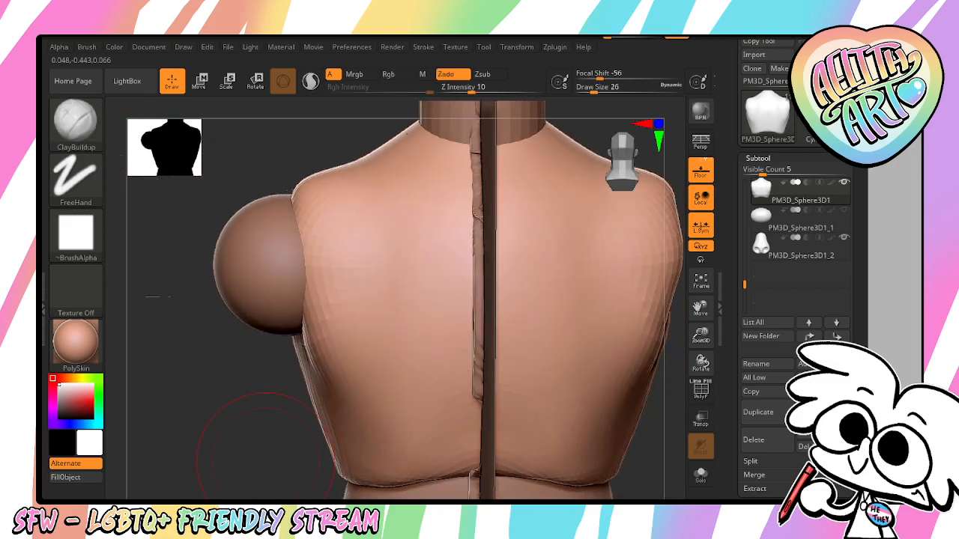
# Try building up clay on both sides of the spine at Z Intensity 3 and draw size 26
pyautogui.click(458, 91)
pyautogui.moveTo(459, 194)
pyautogui.mouseDown()
pyautogui.moveTo(486, 317)
pyautogui.moveTo(483, 356)
pyautogui.mouseUp()
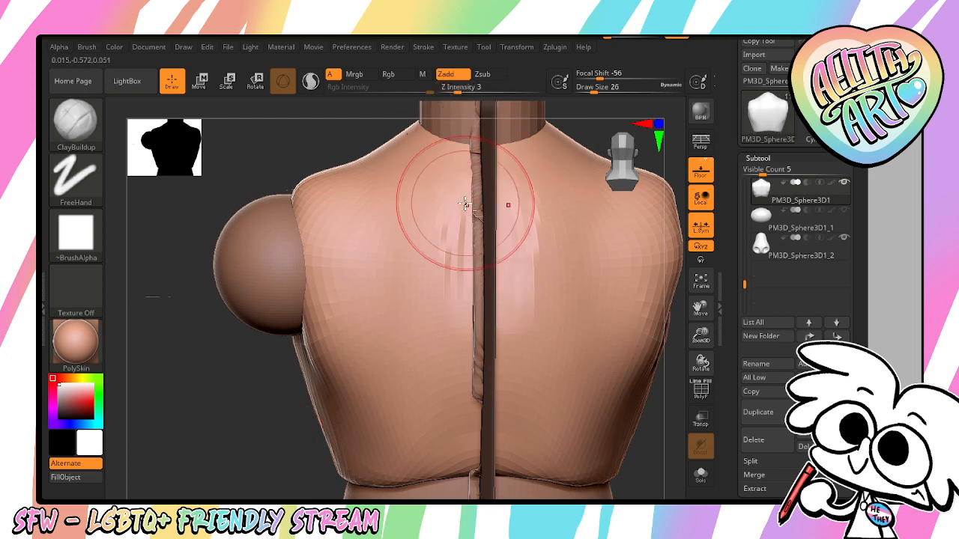
pyautogui.moveTo(459, 224)
pyautogui.mouseDown()
pyautogui.moveTo(475, 374)
pyautogui.moveTo(422, 193)
pyautogui.moveTo(457, 381)
pyautogui.moveTo(482, 233)
pyautogui.moveTo(466, 224)
pyautogui.mouseUp()
pyautogui.moveTo(293, 454)
pyautogui.mouseDown()
pyautogui.moveTo(337, 439)
pyautogui.moveTo(311, 444)
pyautogui.mouseUp()
pyautogui.hotkey('ctrl', 'z')
pyautogui.hotkey('ctrl', 'z')
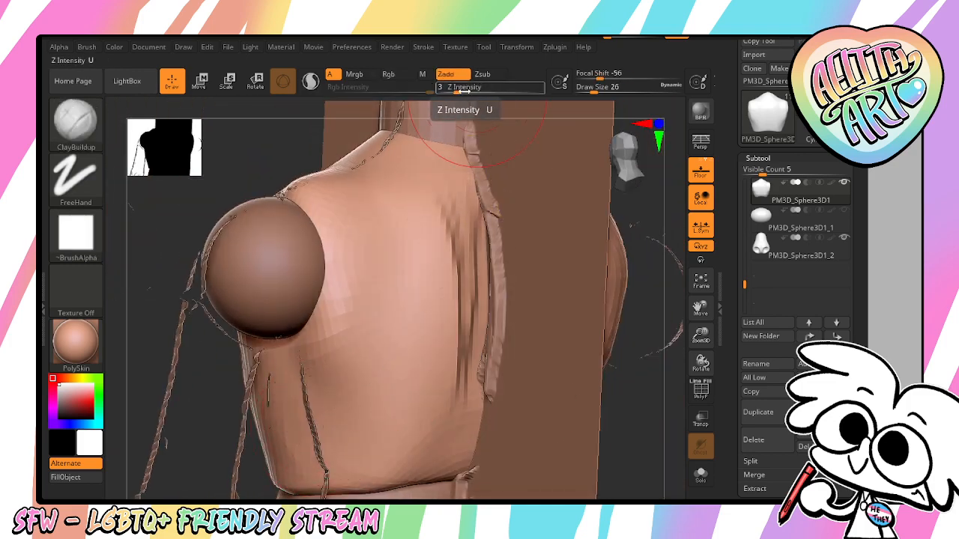
# Lower ClayBuildup to Z Intensity 1, smooth away the marks beside the spine and reduce the draw size to 18
pyautogui.moveTo(464, 91); pyautogui.dragTo(450, 91)
pyautogui.hotkey('ctrl', 'z')
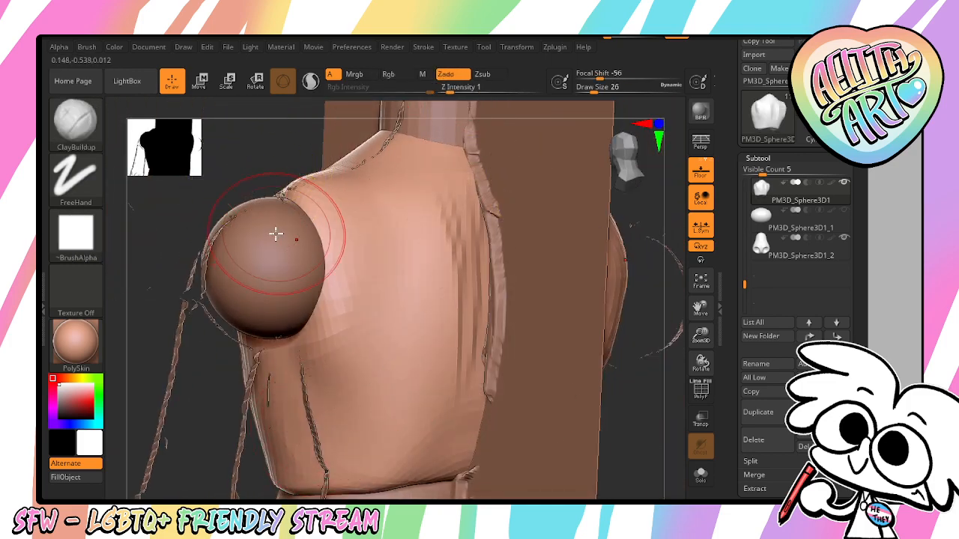
pyautogui.moveTo(651, 441)
pyautogui.mouseDown()
pyautogui.moveTo(580, 439)
pyautogui.moveTo(597, 439)
pyautogui.mouseUp()
pyautogui.keyDown('shift'); pyautogui.moveTo(507, 360); pyautogui.dragTo(505, 212); pyautogui.keyUp('shift')
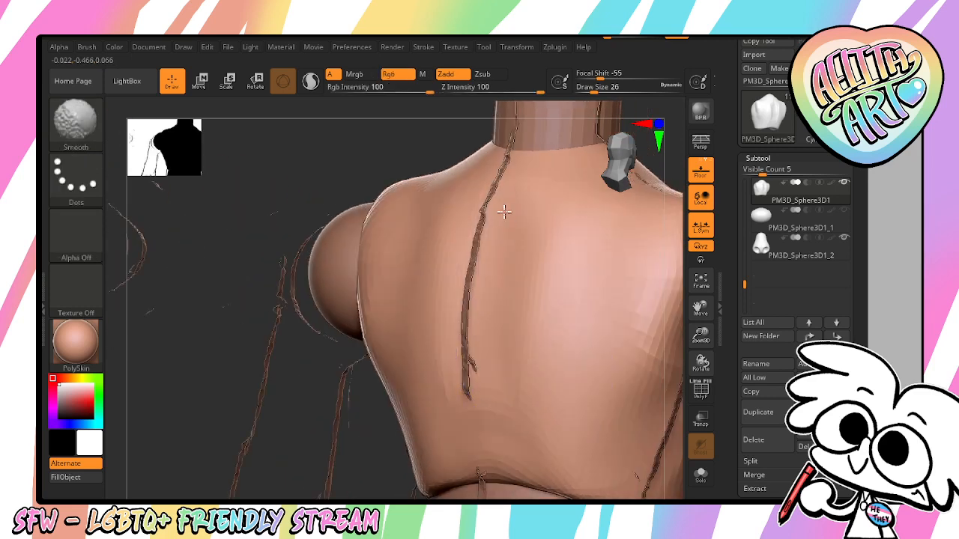
pyautogui.keyDown('shift'); pyautogui.moveTo(541, 343); pyautogui.dragTo(515, 270); pyautogui.keyUp('shift')
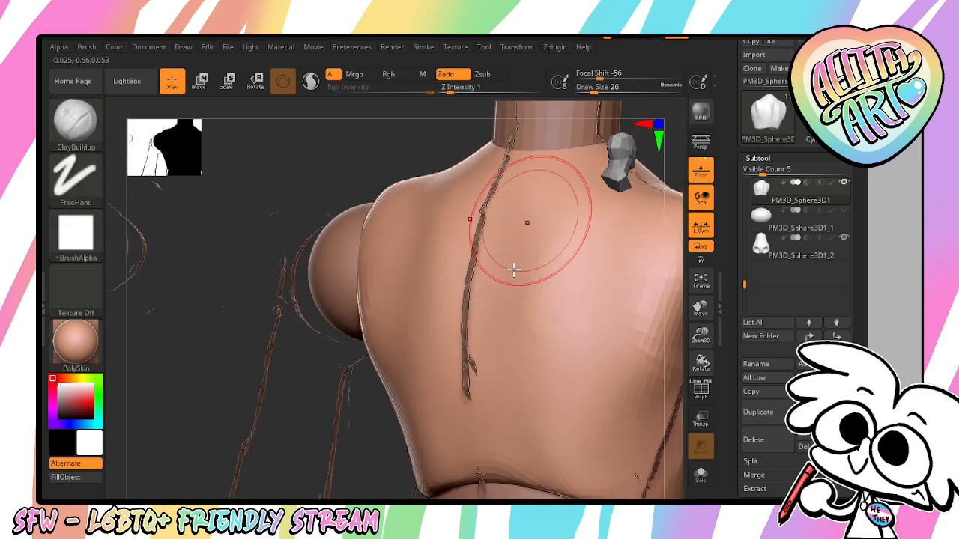
pyautogui.press('[')
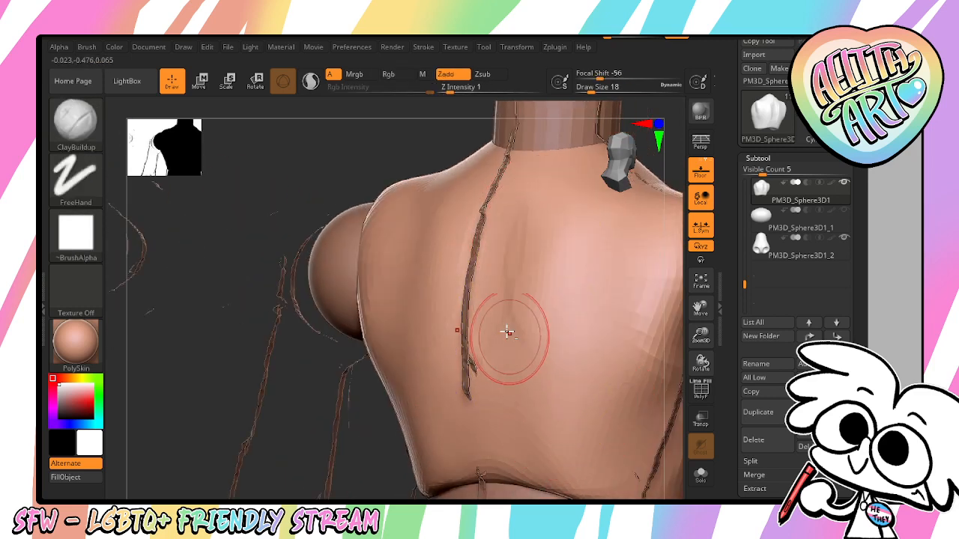
pyautogui.press('shift')
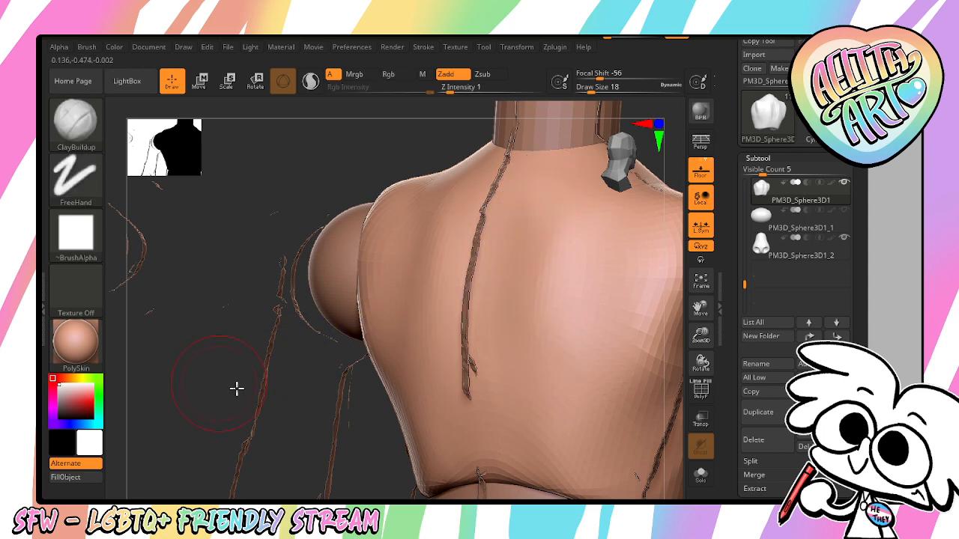
pyautogui.keyDown('shift'); pyautogui.moveTo(235, 387); pyautogui.dragTo(247, 353); pyautogui.keyUp('shift')
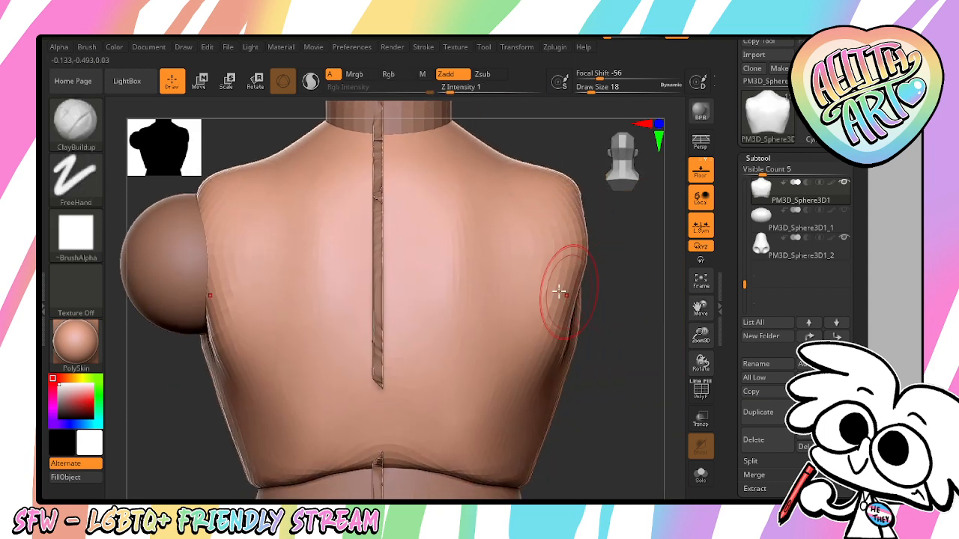
# Try raising mirrored shoulder blades on the back with light ClayBuildup strokes at Z Intensity 1 and draw size 18
pyautogui.keyDown('shift'); pyautogui.moveTo(454, 207); pyautogui.dragTo(485, 344); pyautogui.keyUp('shift')
pyautogui.hotkey('ctrl', 'z')
pyautogui.moveTo(482, 189)
pyautogui.mouseDown()
pyautogui.moveTo(488, 320)
pyautogui.moveTo(467, 246)
pyautogui.moveTo(472, 330)
pyautogui.moveTo(478, 205)
pyautogui.mouseUp()
pyautogui.hotkey('ctrl', 'z')
pyautogui.hotkey('ctrl', 'z')
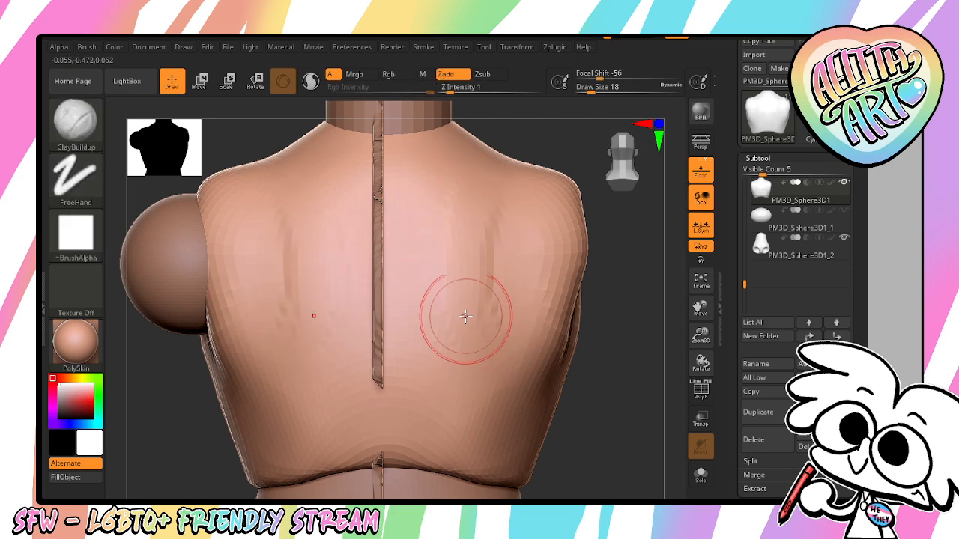
# Try finer diagonal shoulder-blade strokes at draw size 14, smoothing their outer edges and checking them from an angle
pyautogui.press(']')
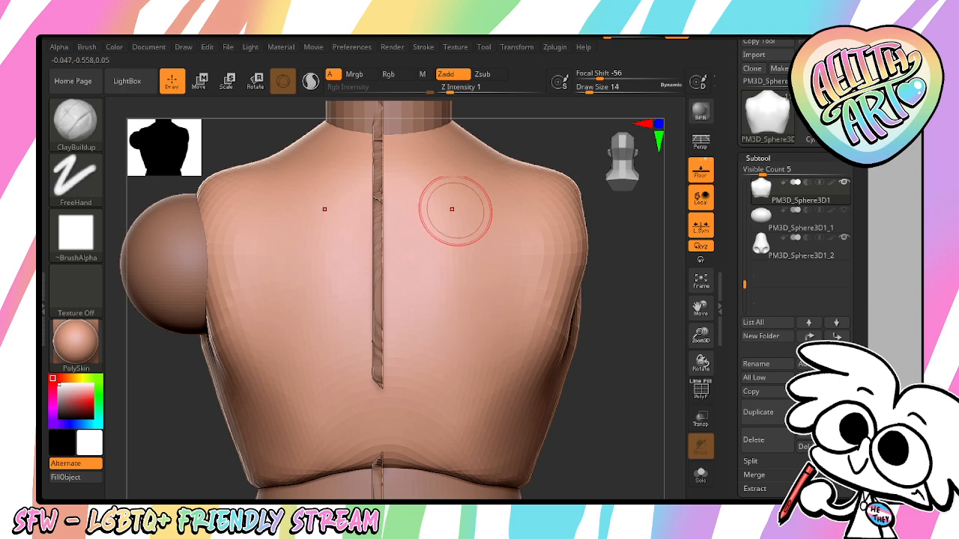
pyautogui.moveTo(464, 189); pyautogui.dragTo(432, 273)
pyautogui.moveTo(475, 191); pyautogui.dragTo(453, 325)
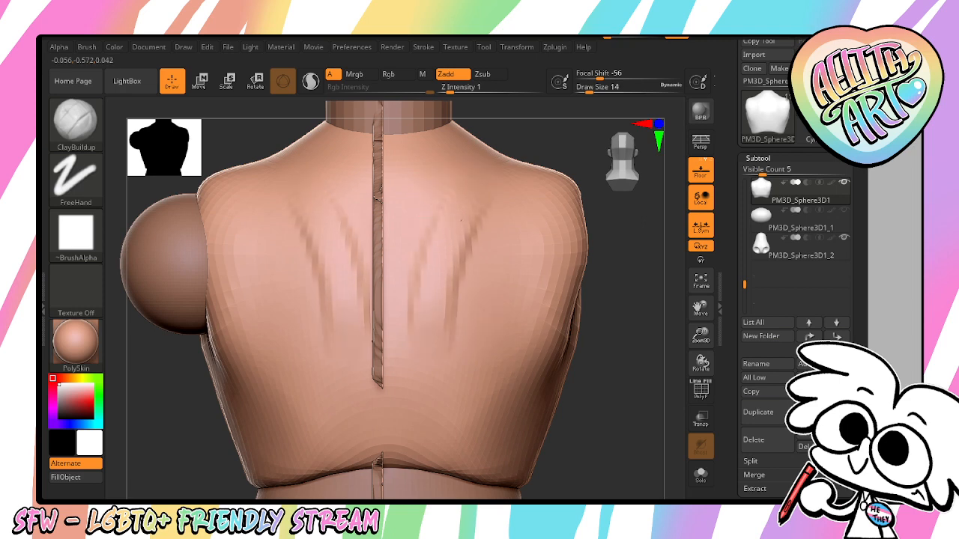
pyautogui.keyDown('shift'); pyautogui.moveTo(496, 225); pyautogui.dragTo(453, 319); pyautogui.keyUp('shift')
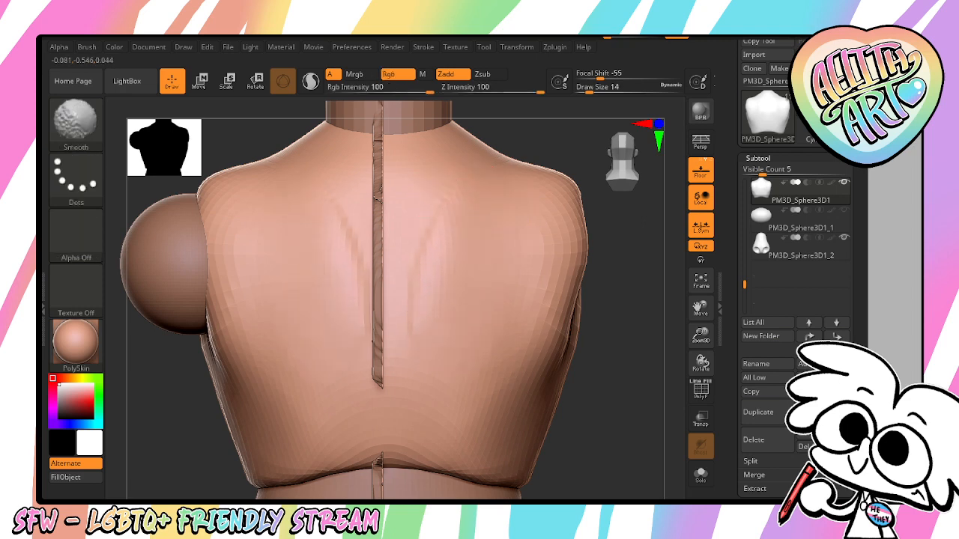
pyautogui.moveTo(617, 313); pyautogui.dragTo(627, 357)
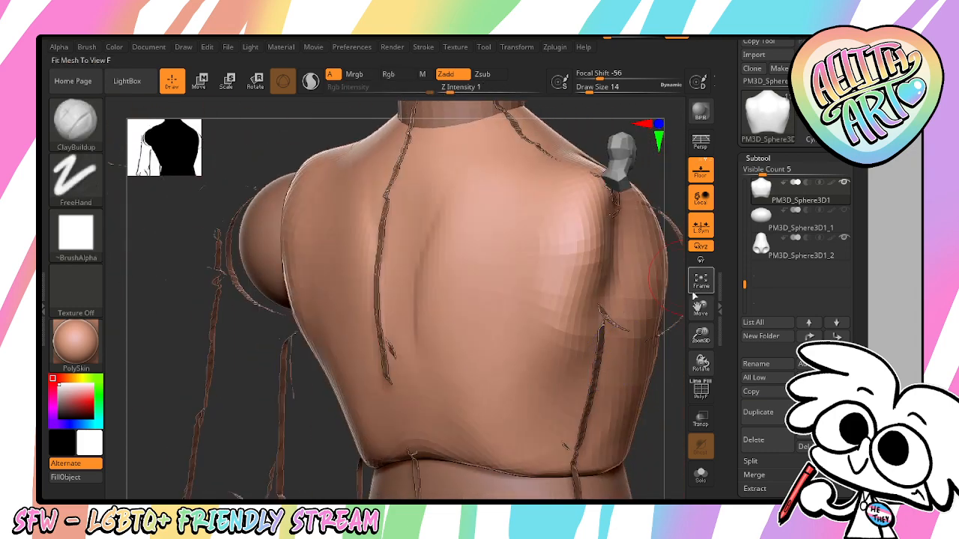
pyautogui.keyDown('shift'); pyautogui.moveTo(663, 424); pyautogui.dragTo(621, 407); pyautogui.keyUp('shift')
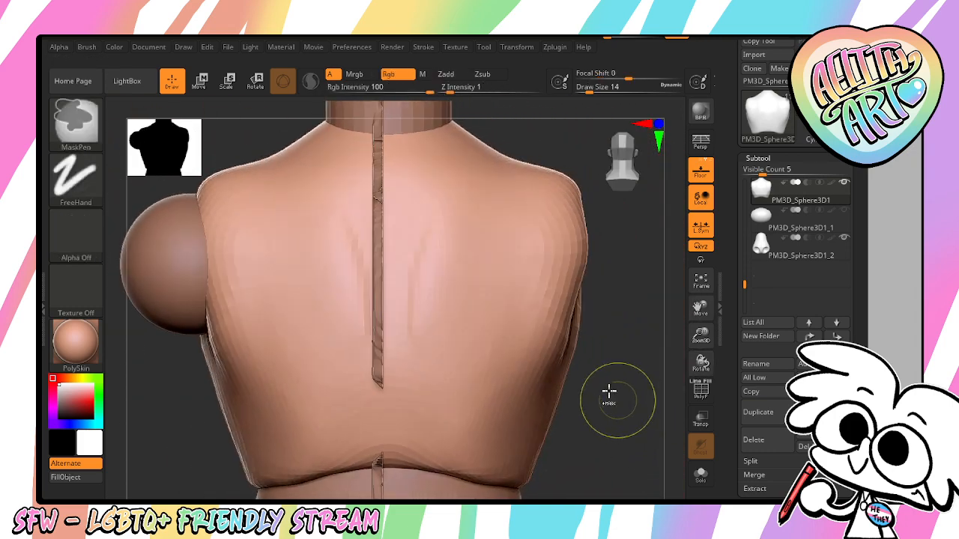
pyautogui.click(701, 282)
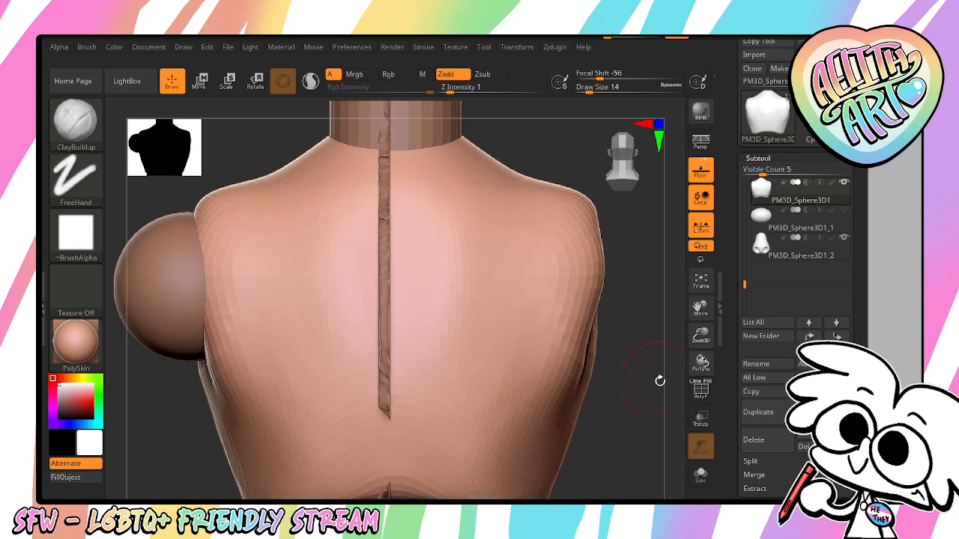
# Examine the chest and shoulder joint from the back, front and side against the reference sketches
pyautogui.moveTo(633, 431); pyautogui.dragTo(660, 426)
pyautogui.moveTo(700, 337); pyautogui.dragTo(695, 315)
pyautogui.keyDown('shift'); pyautogui.moveTo(615, 431); pyautogui.dragTo(596, 428); pyautogui.keyUp('shift')
pyautogui.moveTo(695, 336); pyautogui.dragTo(697, 375)
pyautogui.moveTo(698, 315); pyautogui.dragTo(739, 304)
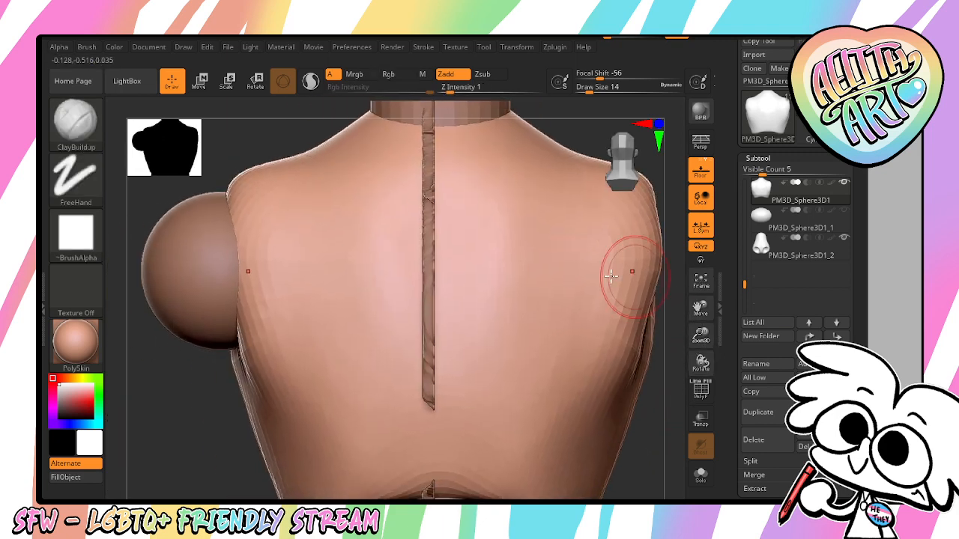
pyautogui.moveTo(191, 397); pyautogui.dragTo(255, 368)
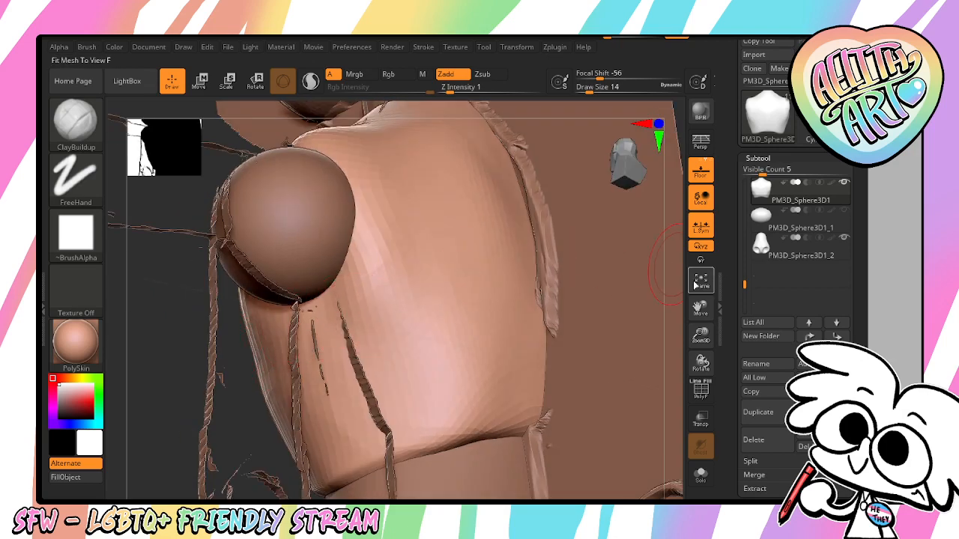
pyautogui.click(701, 282)
pyautogui.moveTo(554, 374); pyautogui.dragTo(695, 492)
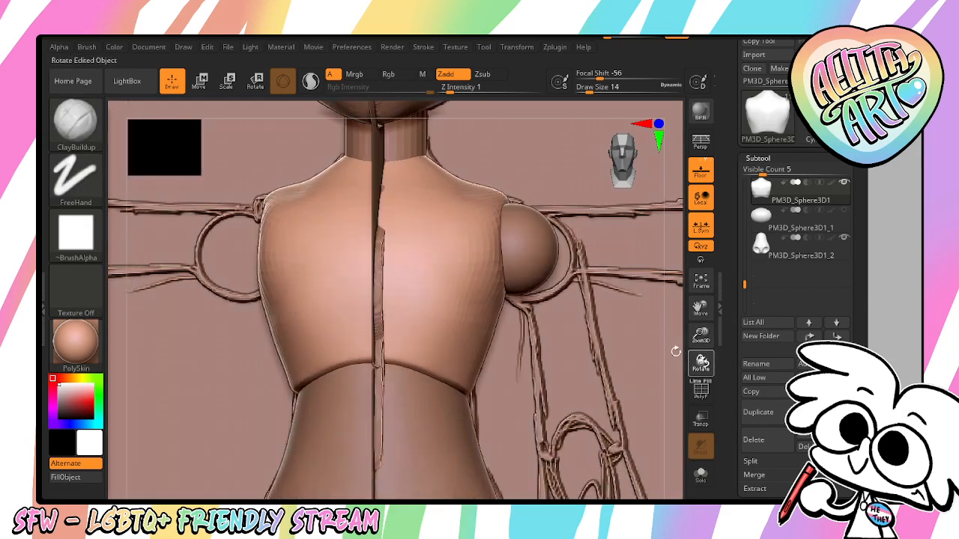
pyautogui.moveTo(701, 364)
pyautogui.mouseDown()
pyautogui.moveTo(653, 349)
pyautogui.moveTo(655, 386)
pyautogui.mouseUp()
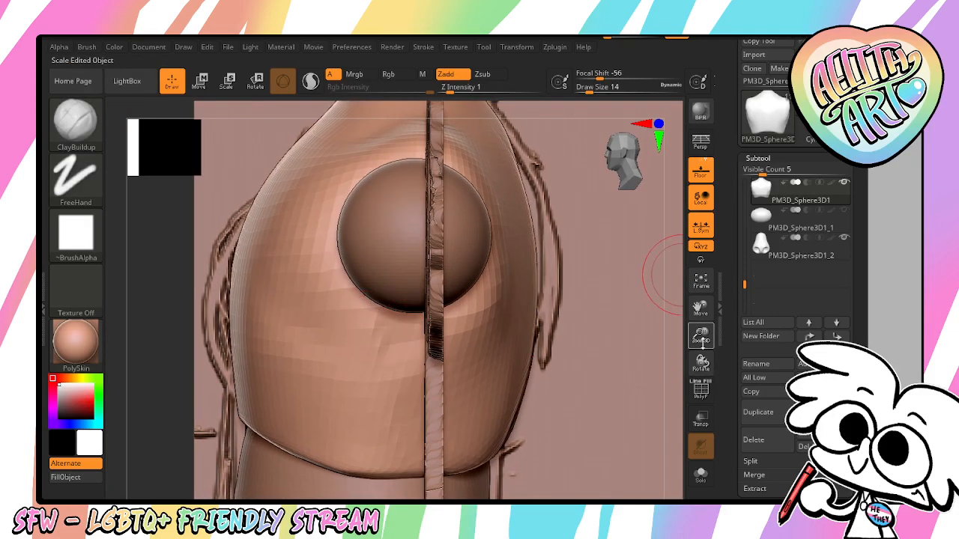
pyautogui.moveTo(701, 363); pyautogui.dragTo(600, 349)
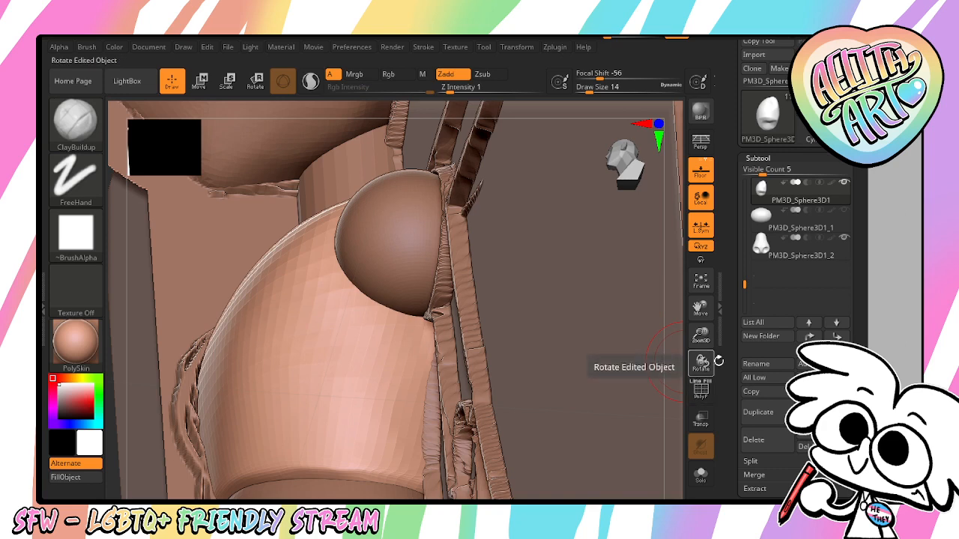
# Hide the reference sketches so the chest and shoulder joint stand clear for sculpting
pyautogui.moveTo(745, 285)
pyautogui.mouseDown()
pyautogui.moveTo(750, 186)
pyautogui.moveTo(746, 279)
pyautogui.mouseUp()
pyautogui.click(845, 294)
pyautogui.click(844, 184)
pyautogui.click(844, 210)
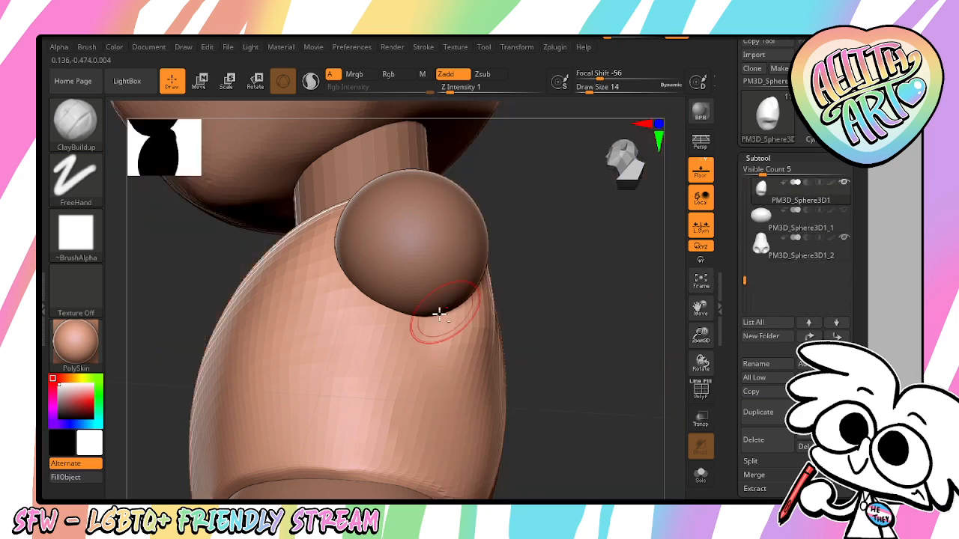
# Smooth the uneven chest surface underneath the shoulder ball joint
pyautogui.moveTo(493, 303)
pyautogui.mouseDown()
pyautogui.moveTo(525, 261)
pyautogui.moveTo(406, 336)
pyautogui.mouseUp()
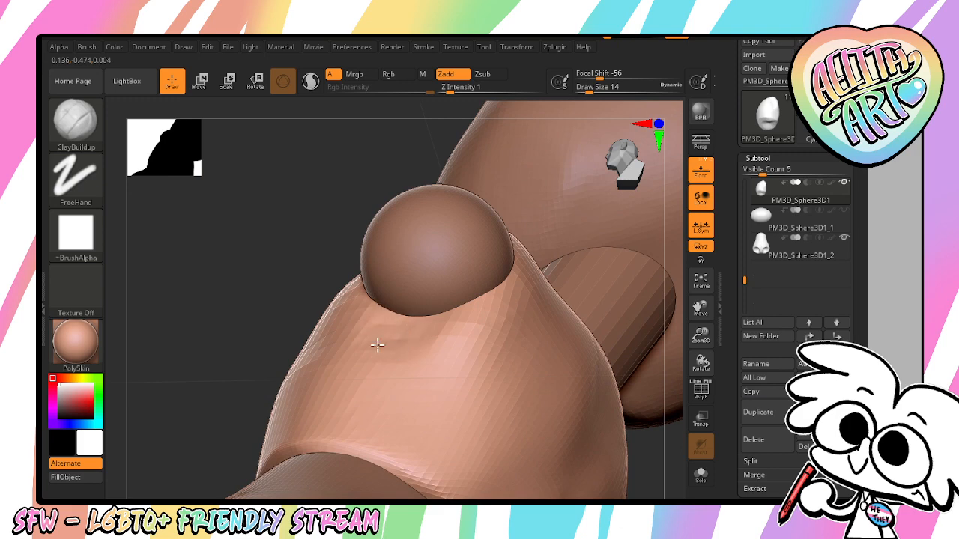
pyautogui.moveTo(304, 318); pyautogui.dragTo(255, 402)
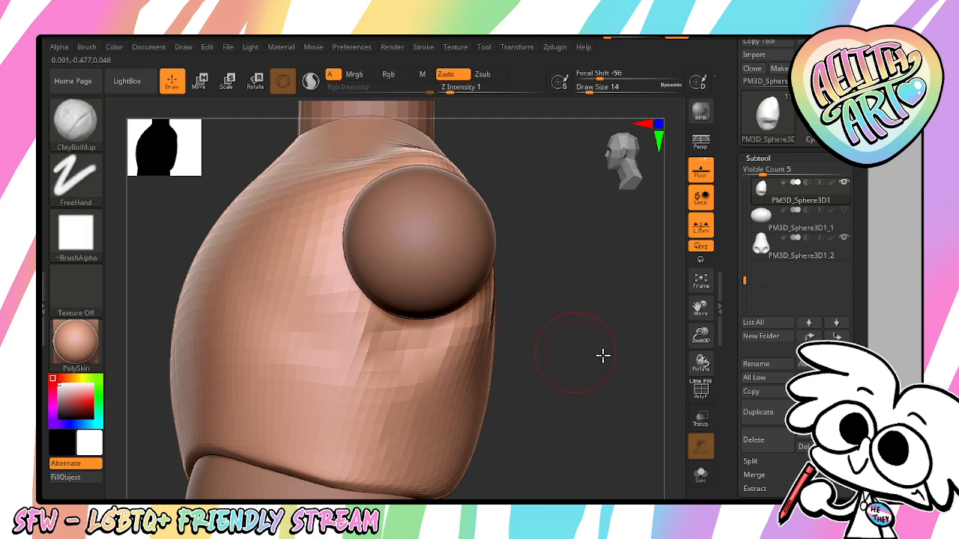
pyautogui.moveTo(602, 356)
pyautogui.keyDown('shift'); pyautogui.mouseDown()
pyautogui.moveTo(612, 355)
pyautogui.moveTo(517, 397)
pyautogui.mouseUp(); pyautogui.keyUp('shift')
pyautogui.moveTo(454, 359)
pyautogui.keyDown('shift'); pyautogui.mouseDown()
pyautogui.moveTo(367, 334)
pyautogui.moveTo(371, 348)
pyautogui.mouseUp(); pyautogui.keyUp('shift')
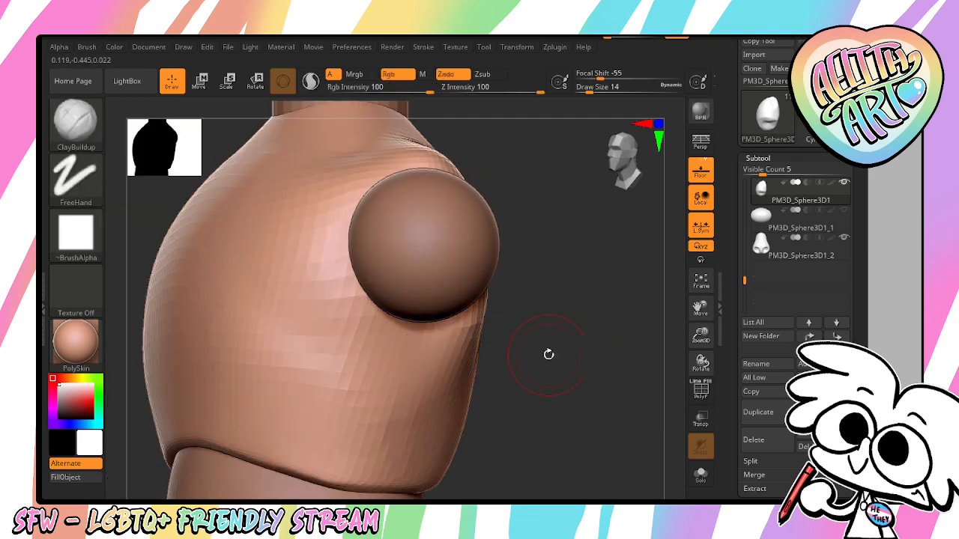
# Show the front reference sketch again and fit the whole figure in a front view
pyautogui.keyDown('shift'); pyautogui.moveTo(550, 353); pyautogui.dragTo(659, 293); pyautogui.keyUp('shift')
pyautogui.moveTo(708, 328)
pyautogui.mouseDown()
pyautogui.moveTo(708, 229)
pyautogui.moveTo(708, 280)
pyautogui.mouseUp()
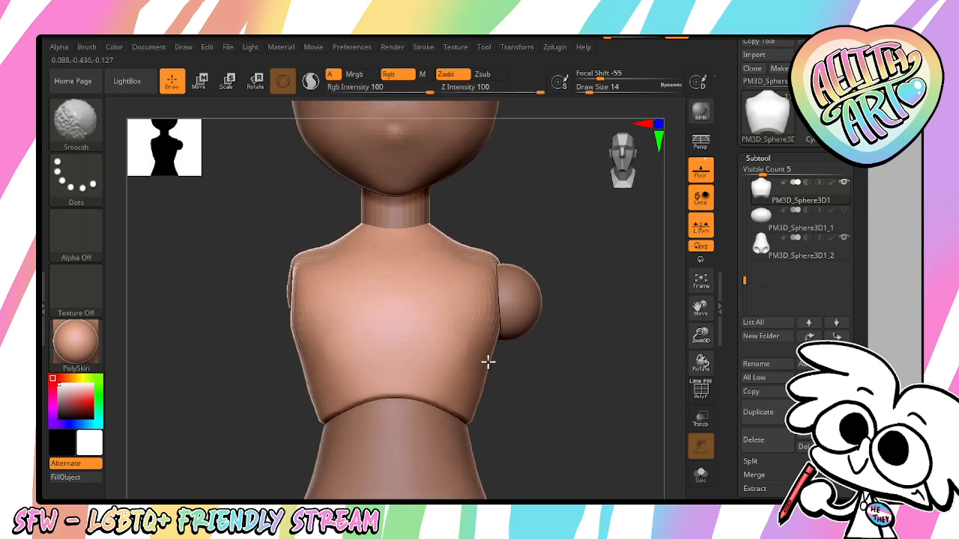
pyautogui.moveTo(703, 335); pyautogui.dragTo(710, 228)
pyautogui.moveTo(701, 309); pyautogui.dragTo(695, 214)
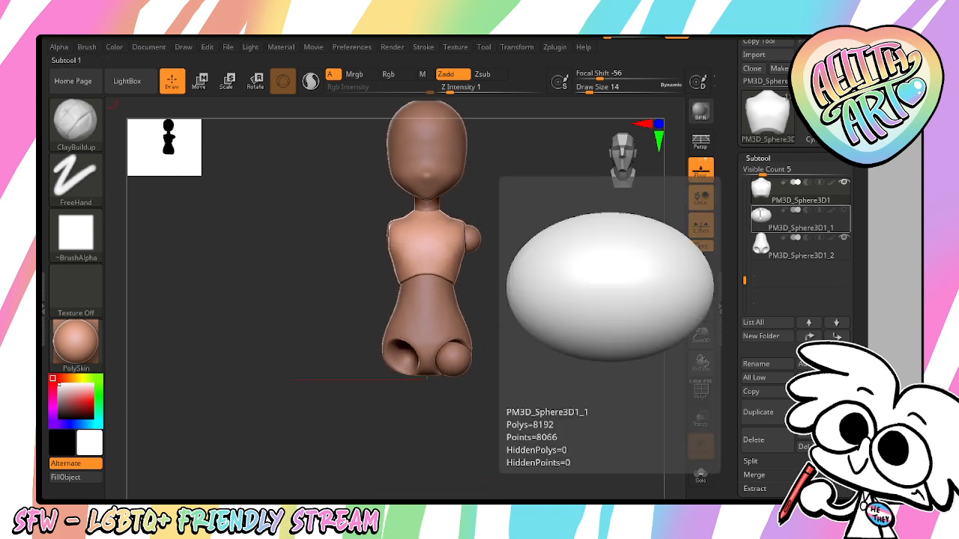
pyautogui.moveTo(744, 282); pyautogui.dragTo(744, 181)
pyautogui.click(842, 211)
pyautogui.moveTo(702, 335); pyautogui.dragTo(711, 283)
pyautogui.moveTo(701, 308); pyautogui.dragTo(693, 279)
# Save the project as Bunny Doll, replacing the existing file
pyautogui.hotkey('ctrl', 's')
pyautogui.press('Return')
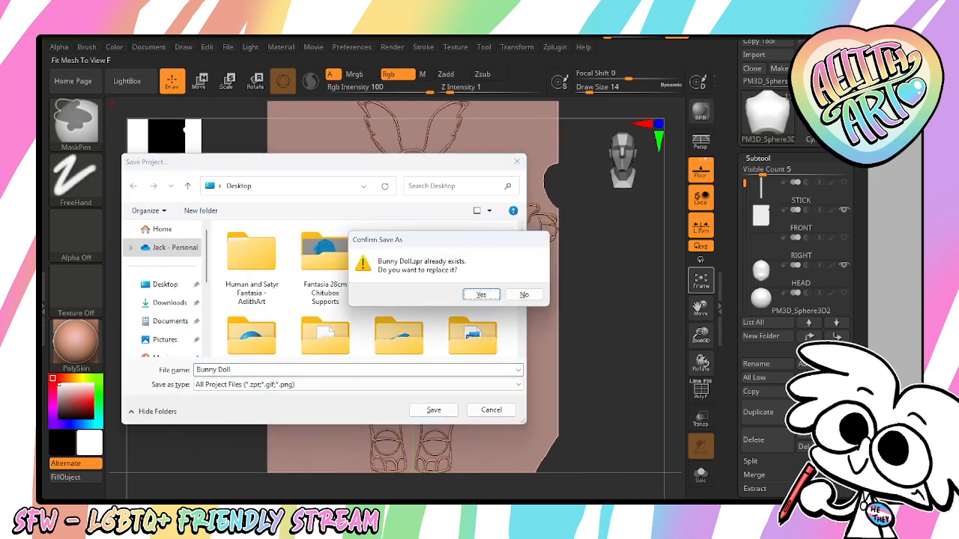
pyautogui.press('Return')
# Select the hip ball joint and turn on transparency to see it inside the pelvis from the side
pyautogui.moveTo(743, 185); pyautogui.dragTo(738, 235)
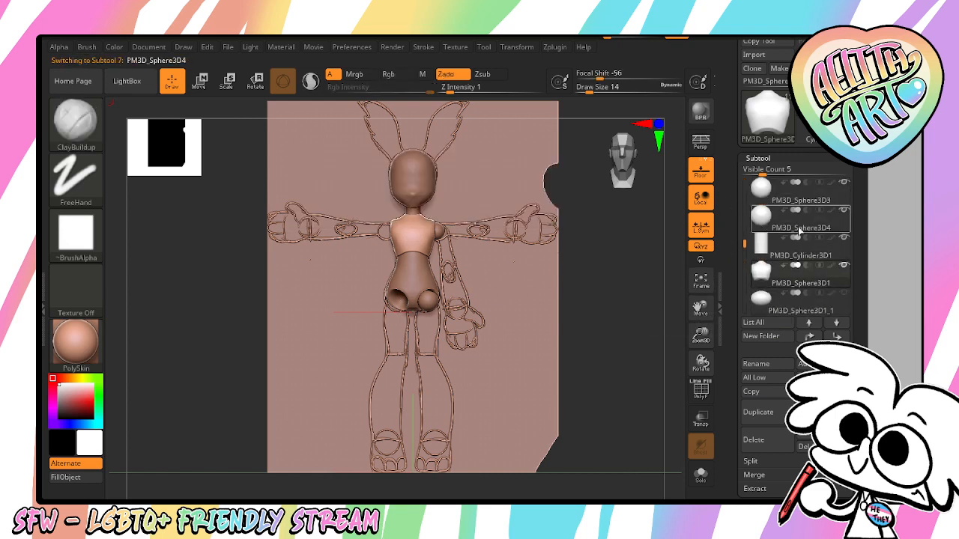
pyautogui.click(786, 301)
pyautogui.keyDown('shift'); pyautogui.moveTo(647, 375); pyautogui.dragTo(602, 388); pyautogui.keyUp('shift')
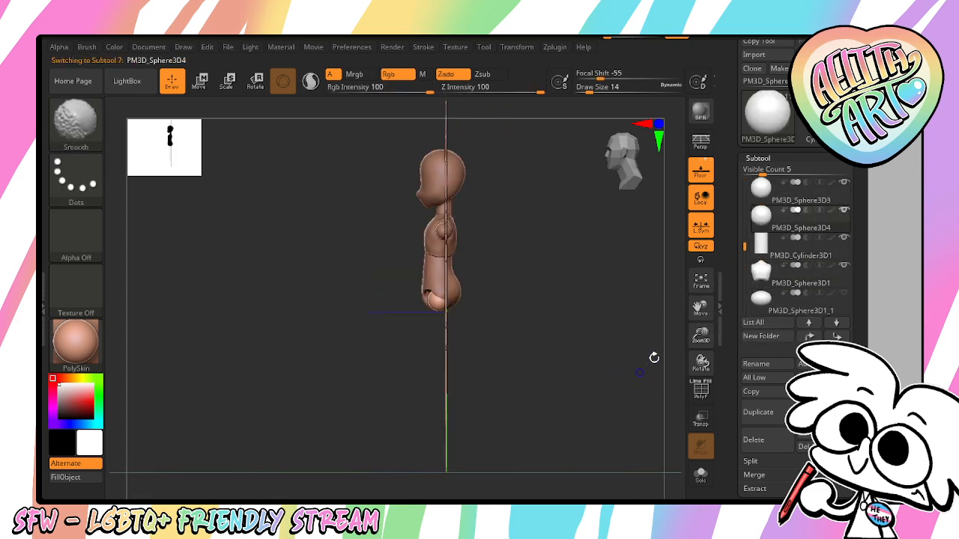
pyautogui.moveTo(701, 336); pyautogui.dragTo(701, 450)
pyautogui.click(701, 418)
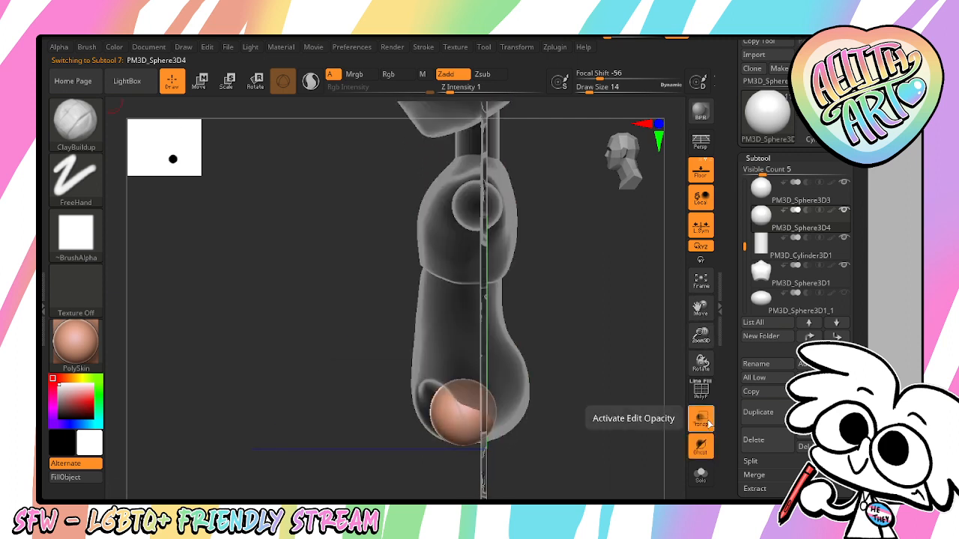
# Select the lower torso mesh and pull the hip socket's rear rim backward with the Move brush while the ball shows through
pyautogui.click(701, 421)
pyautogui.click(701, 424)
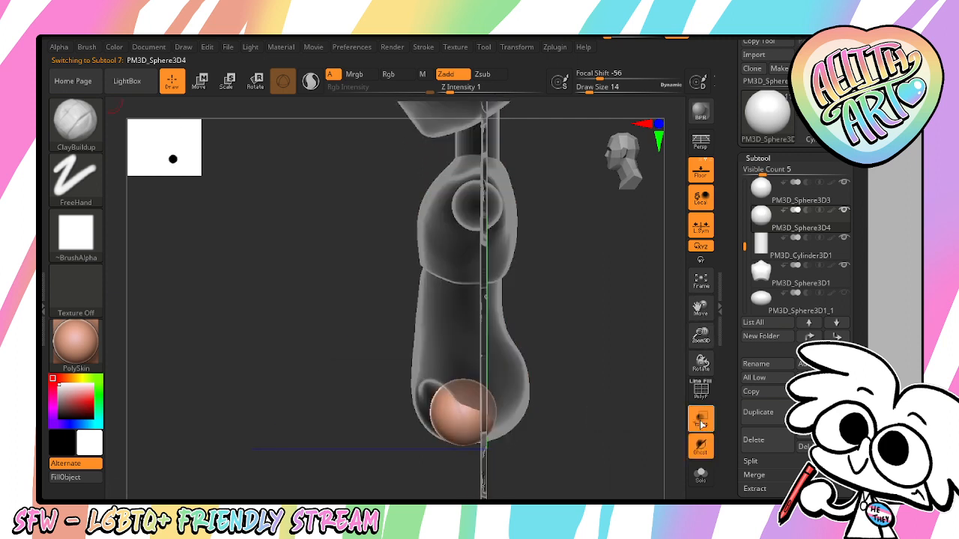
pyautogui.moveTo(744, 246); pyautogui.dragTo(740, 264)
pyautogui.click(778, 266)
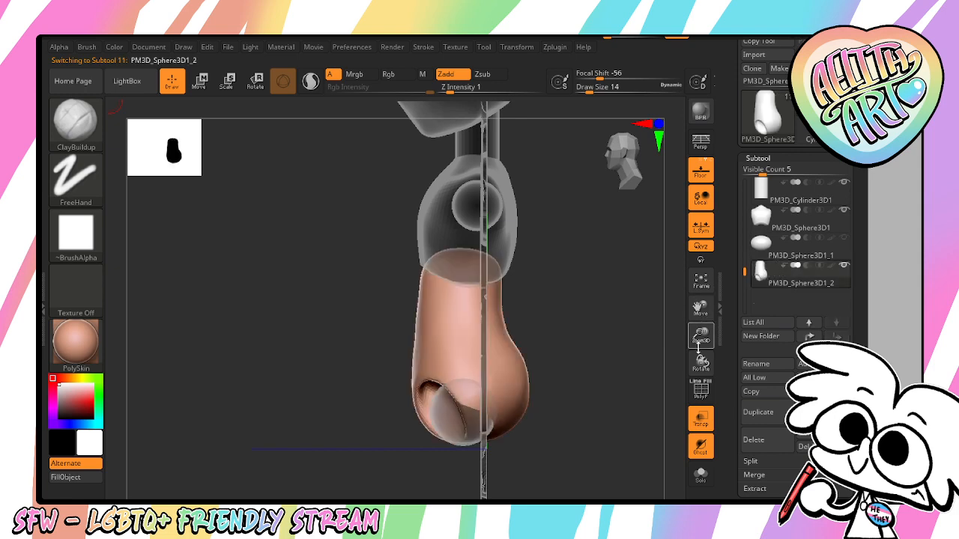
pyautogui.moveTo(705, 344); pyautogui.dragTo(704, 389)
pyautogui.moveTo(699, 312); pyautogui.dragTo(604, 142)
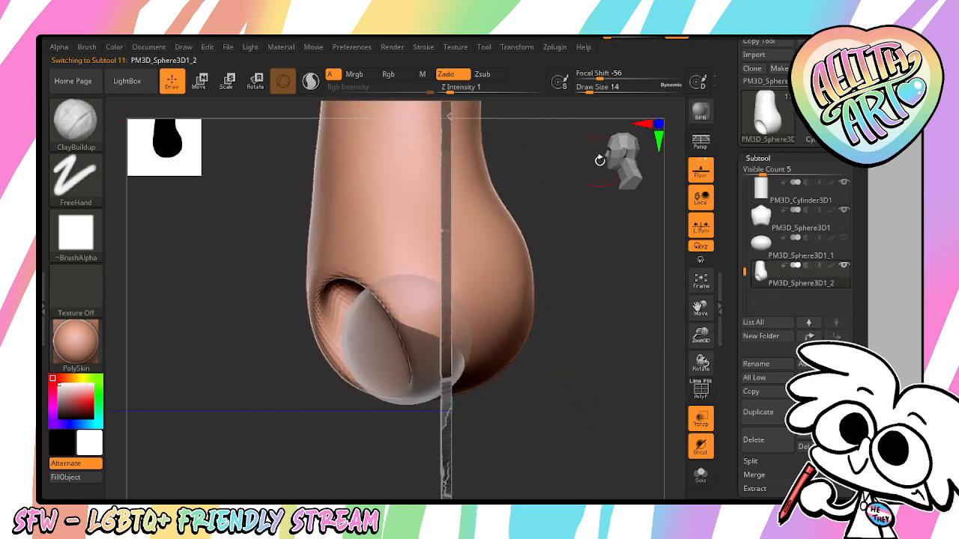
pyautogui.click(76, 123)
pyautogui.press('m')
pyautogui.press('v')
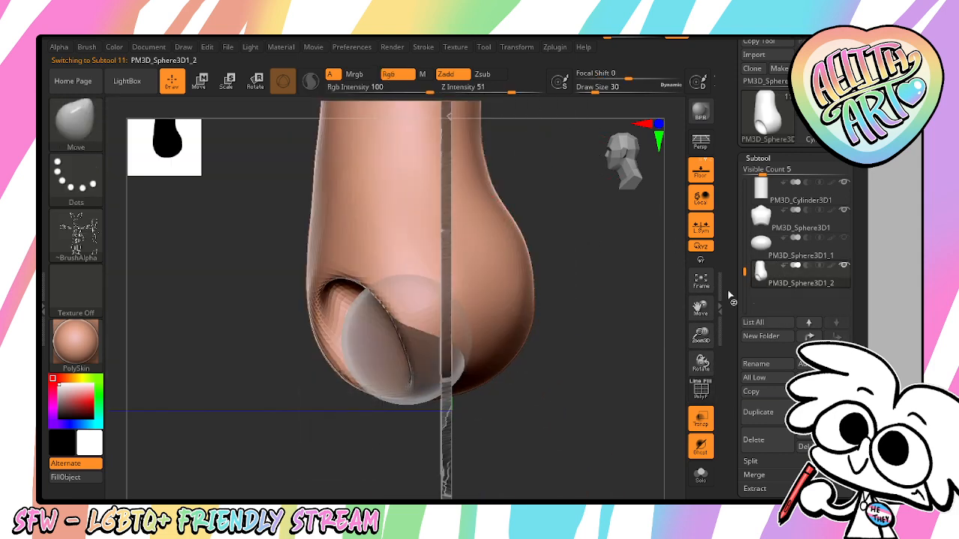
pyautogui.moveTo(407, 361); pyautogui.dragTo(507, 353)
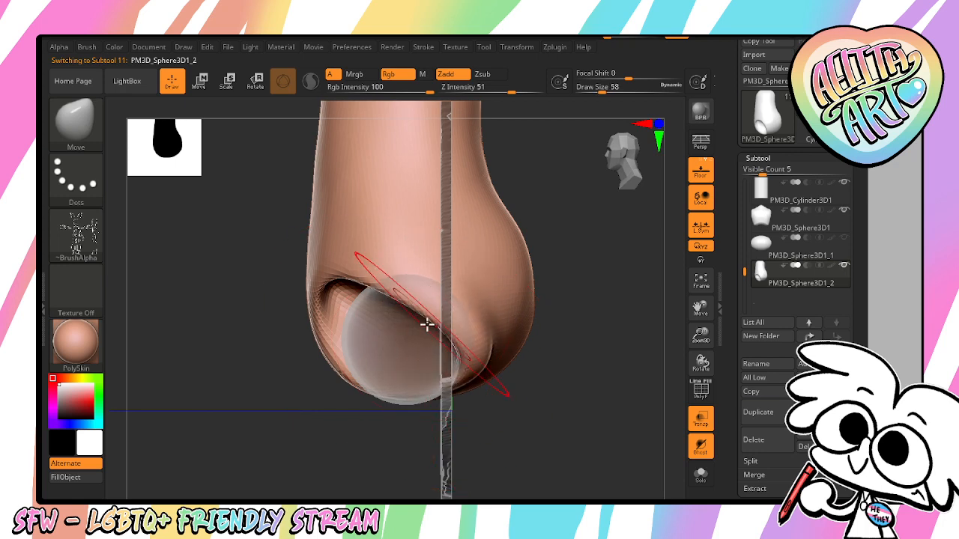
pyautogui.moveTo(428, 323); pyautogui.dragTo(438, 322)
# Turn off transparency and smooth the bulge on the back of the hips behind the ball joint
pyautogui.click(700, 418)
pyautogui.moveTo(646, 455); pyautogui.dragTo(582, 449)
pyautogui.press('[')
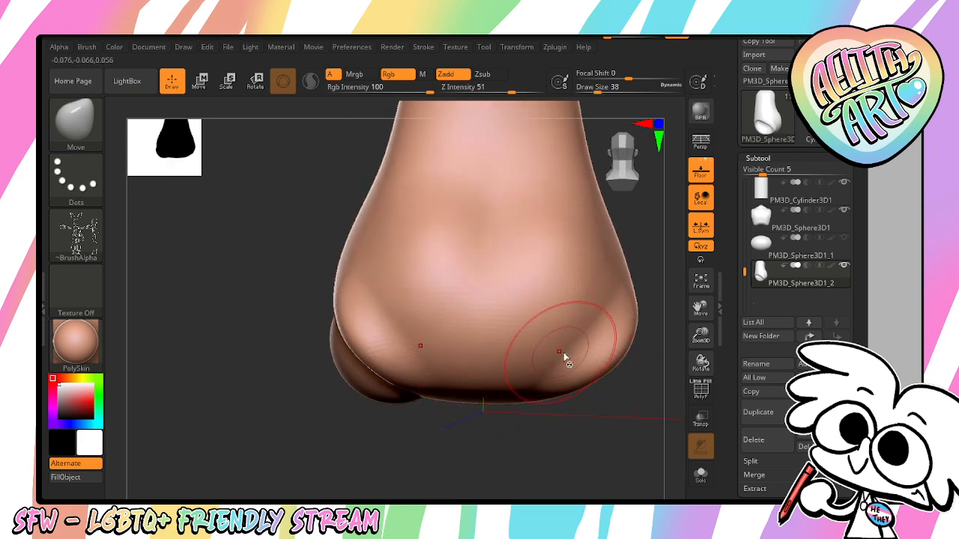
pyautogui.keyDown('shift'); pyautogui.moveTo(591, 314); pyautogui.dragTo(568, 334); pyautogui.keyUp('shift')
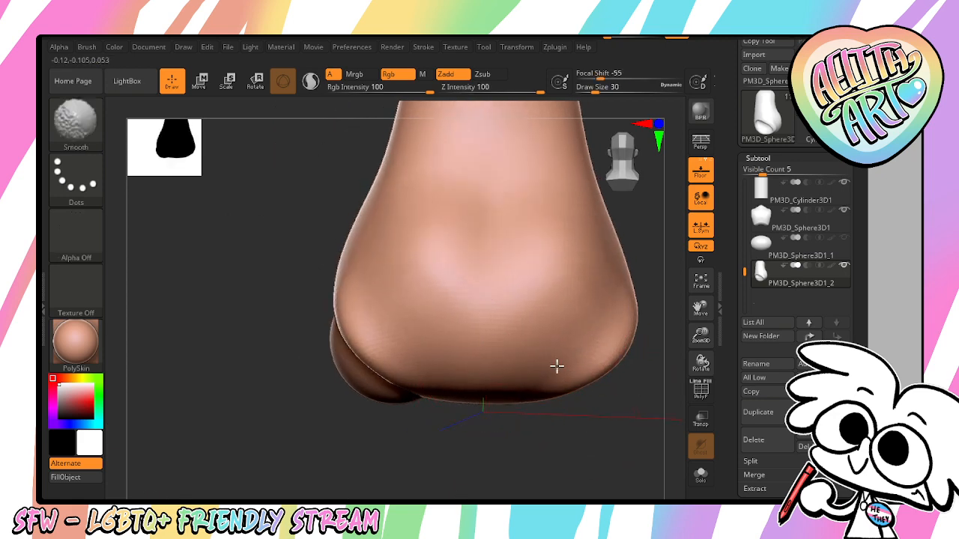
pyautogui.moveTo(595, 433)
pyautogui.mouseDown()
pyautogui.moveTo(571, 361)
pyautogui.moveTo(580, 372)
pyautogui.mouseUp()
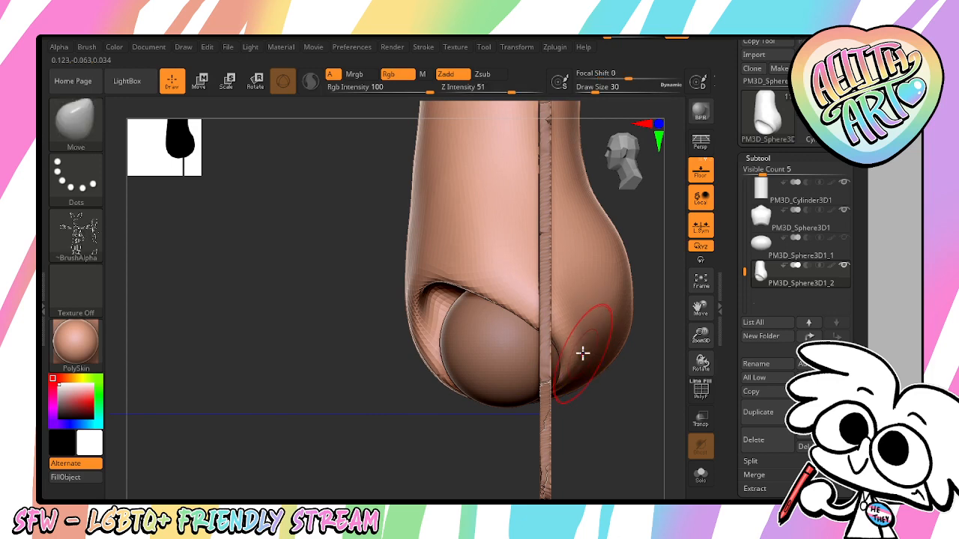
# Nudge the front upper rim of the hip socket toward the ball joint with the Move brush
pyautogui.moveTo(637, 427)
pyautogui.mouseDown()
pyautogui.moveTo(651, 424)
pyautogui.moveTo(630, 424)
pyautogui.mouseUp()
pyautogui.press(']')
pyautogui.press(']')
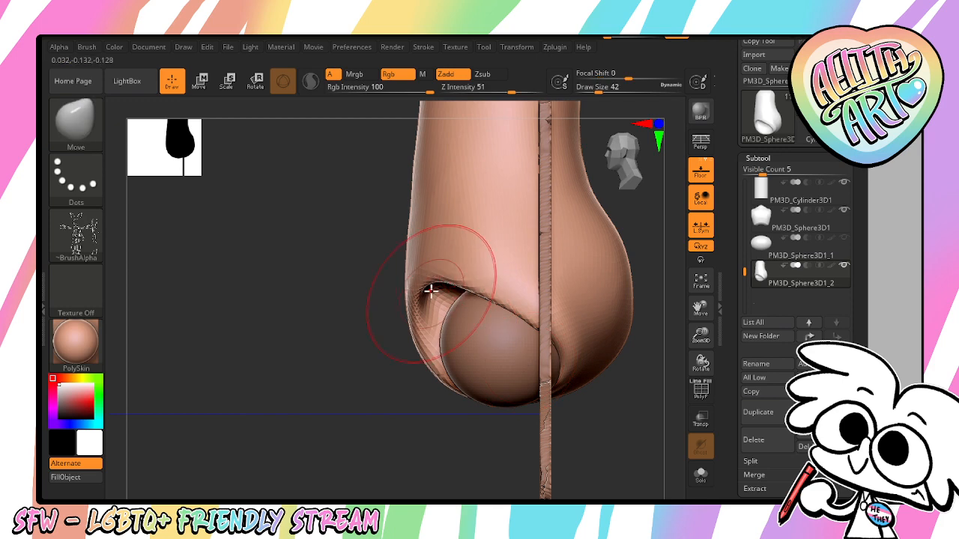
pyautogui.moveTo(432, 291); pyautogui.dragTo(454, 303)
pyautogui.press('[')
pyautogui.press('[')
pyautogui.press('[')
pyautogui.press('[')
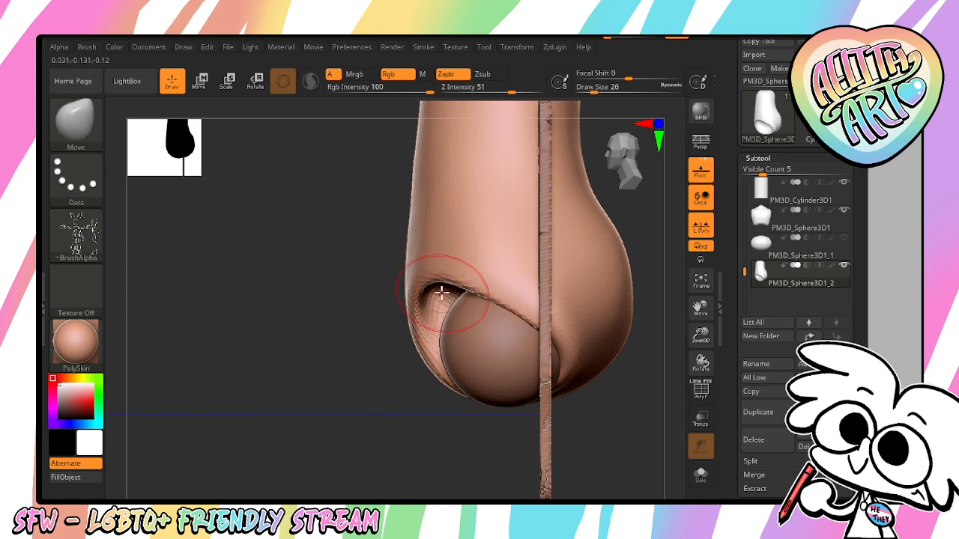
# Choose the Inflate brush for thickening the lower torso around the hip socket
pyautogui.press('b')
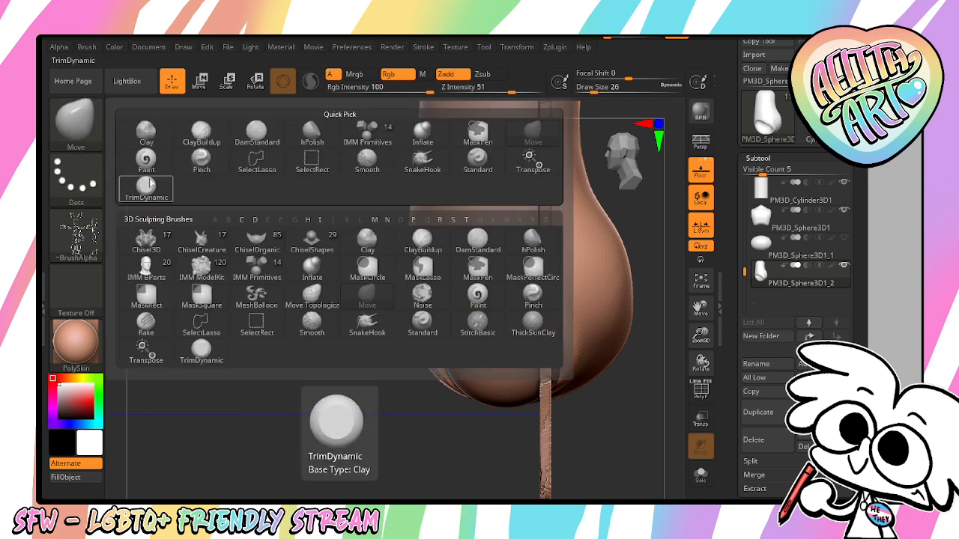
pyautogui.press('i')
pyautogui.press('n')
pyautogui.moveTo(385, 297)
pyautogui.mouseDown()
pyautogui.moveTo(396, 389)
pyautogui.moveTo(426, 310)
pyautogui.moveTo(456, 300)
pyautogui.moveTo(448, 323)
pyautogui.mouseUp()
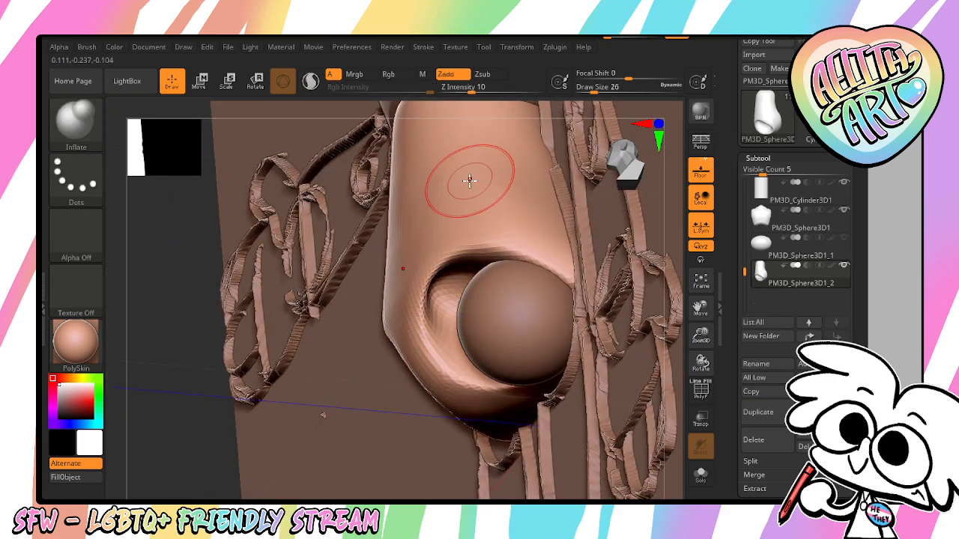
pyautogui.moveTo(474, 178); pyautogui.dragTo(466, 189)
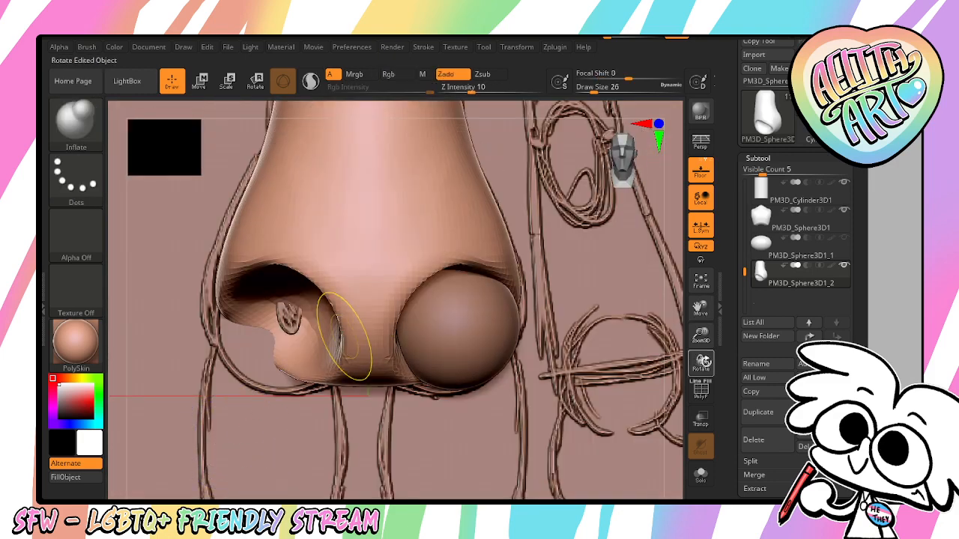
pyautogui.moveTo(170, 162); pyautogui.dragTo(609, 308)
pyautogui.click(470, 90)
pyautogui.moveTo(471, 91); pyautogui.dragTo(520, 90)
pyautogui.moveTo(461, 199); pyautogui.dragTo(479, 190)
pyautogui.hotkey('ctrl', 'z')
pyautogui.moveTo(507, 91); pyautogui.dragTo(439, 91)
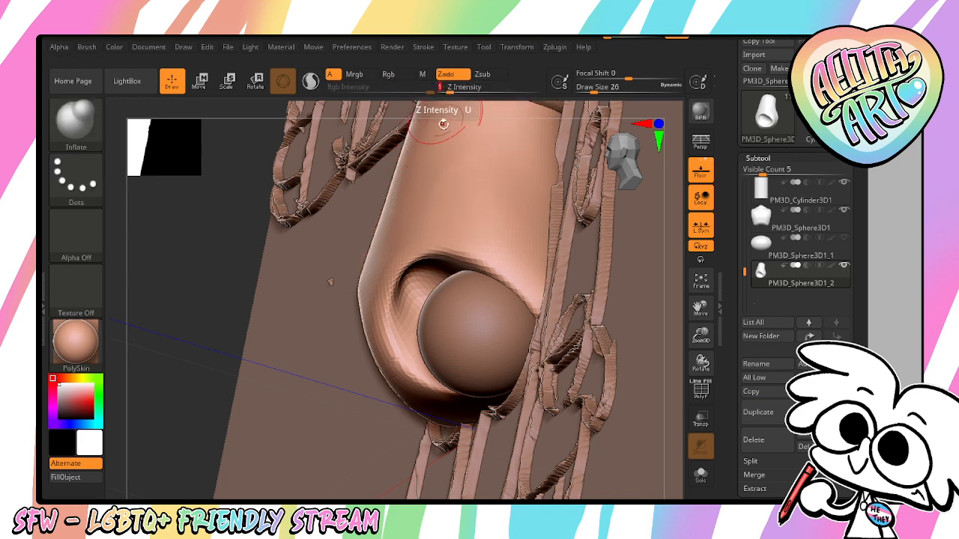
# Set the brush's Z Intensity to 5 and inflate the hollow inside the hip socket beside the ball
pyautogui.click(450, 88)
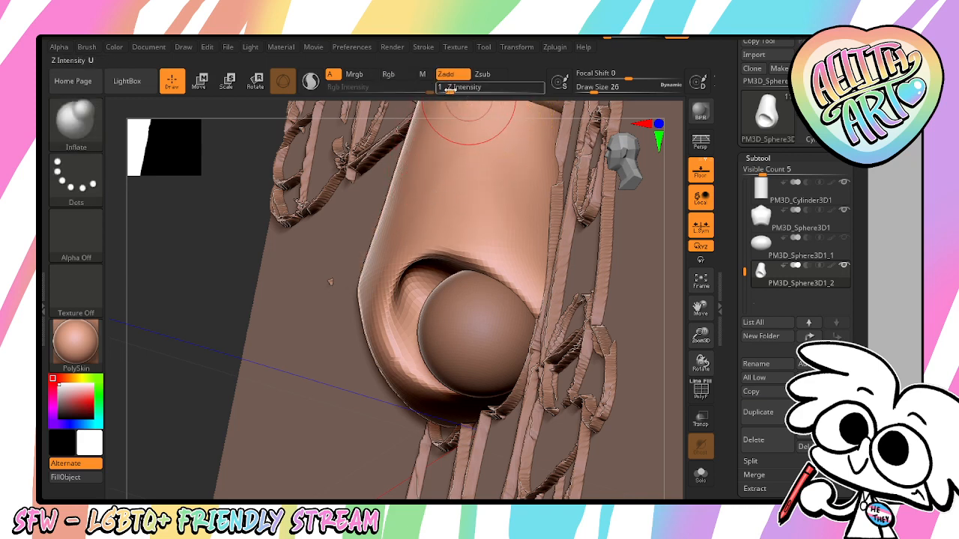
pyautogui.write('5')
pyautogui.press('Return')
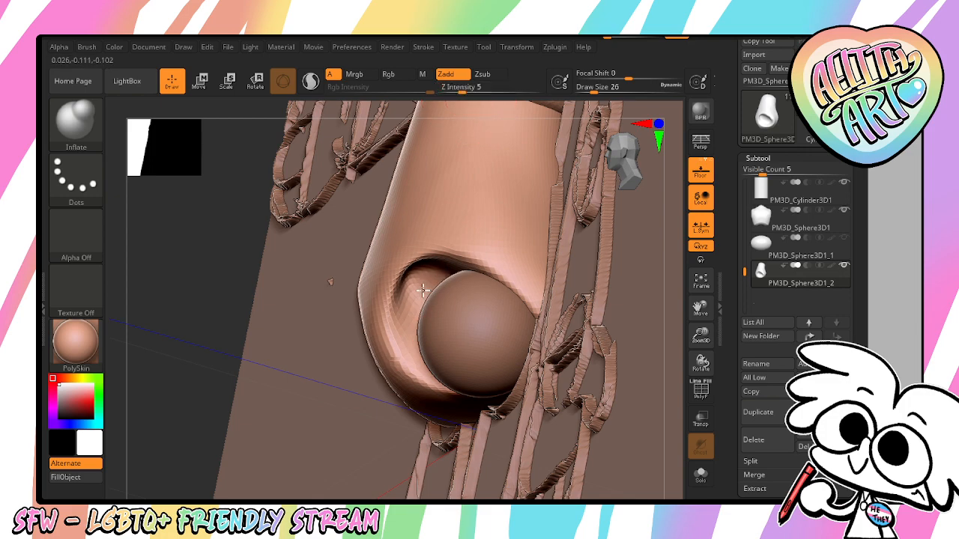
pyautogui.moveTo(414, 290); pyautogui.dragTo(428, 264, button='right')
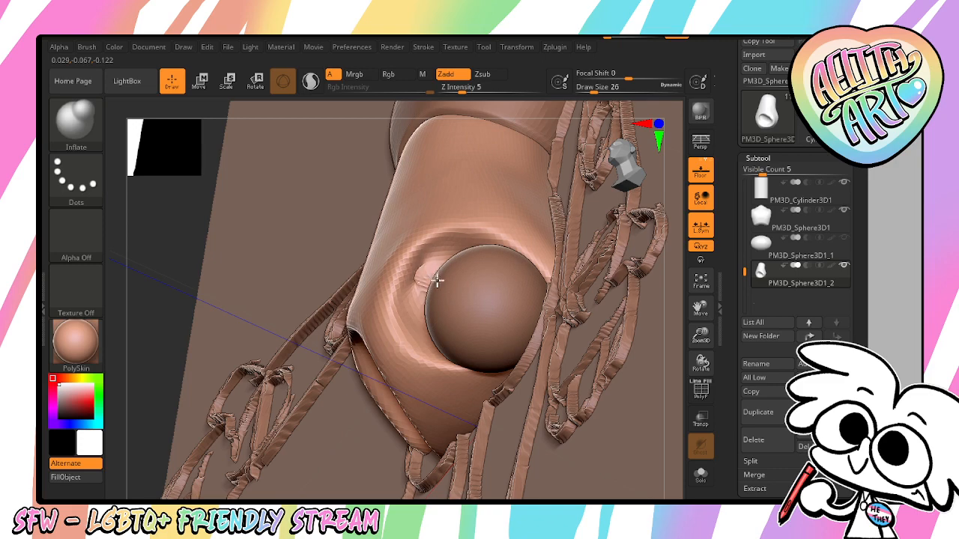
pyautogui.moveTo(437, 281); pyautogui.dragTo(447, 254)
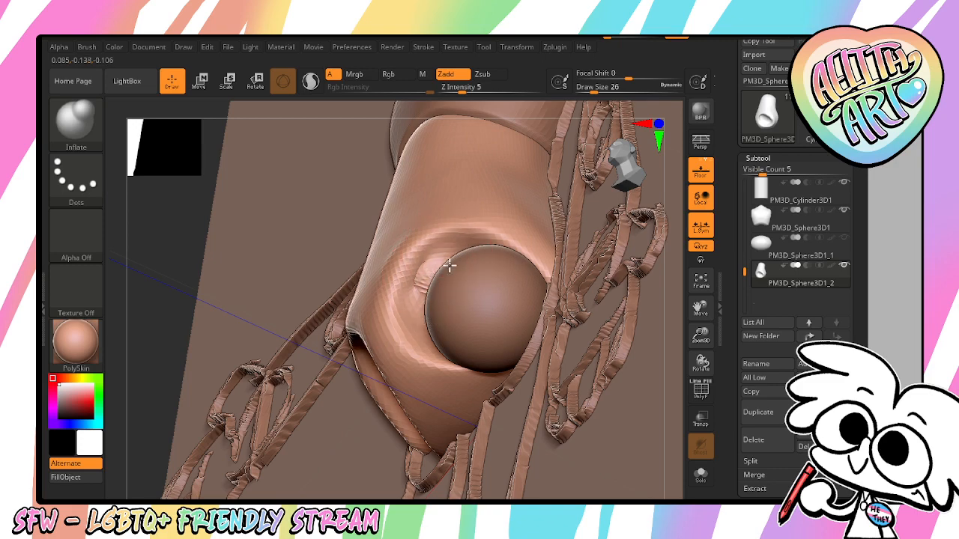
pyautogui.moveTo(162, 347); pyautogui.dragTo(154, 377)
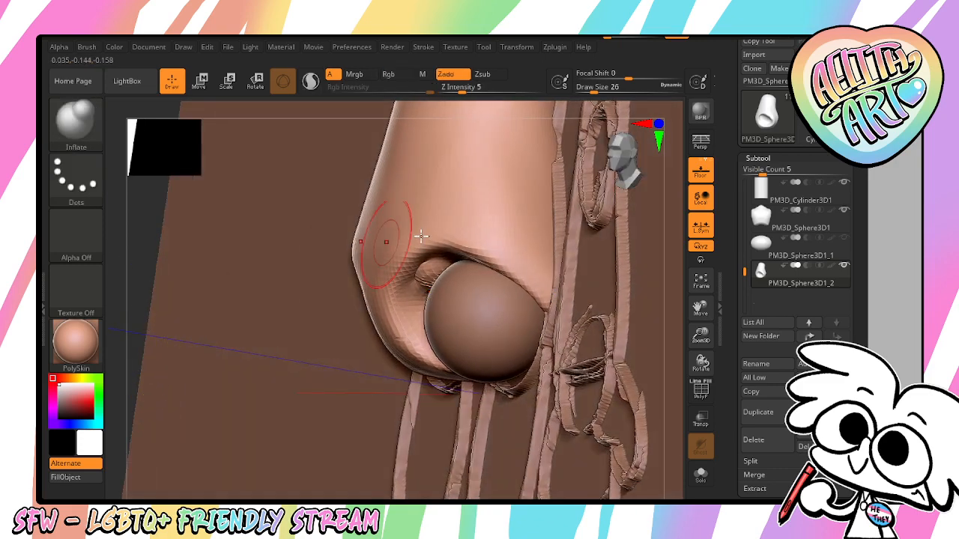
# Inflate the socket hollow further and remesh the lower torso with DynaMesh at resolution 400
pyautogui.moveTo(701, 311); pyautogui.dragTo(861, 317)
pyautogui.keyDown('ctrl'); pyautogui.moveTo(206, 281); pyautogui.dragTo(266, 345); pyautogui.keyUp('ctrl')
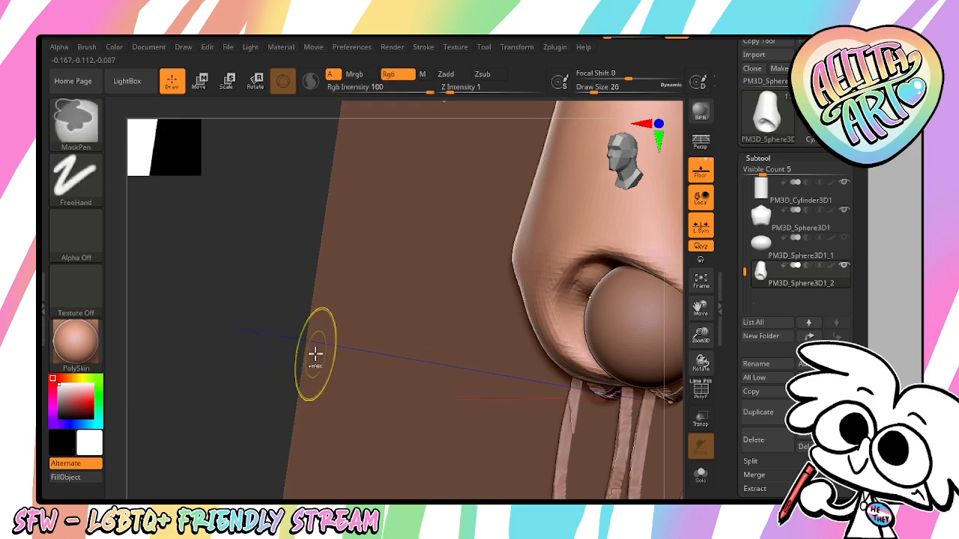
pyautogui.moveTo(589, 288); pyautogui.dragTo(594, 276)
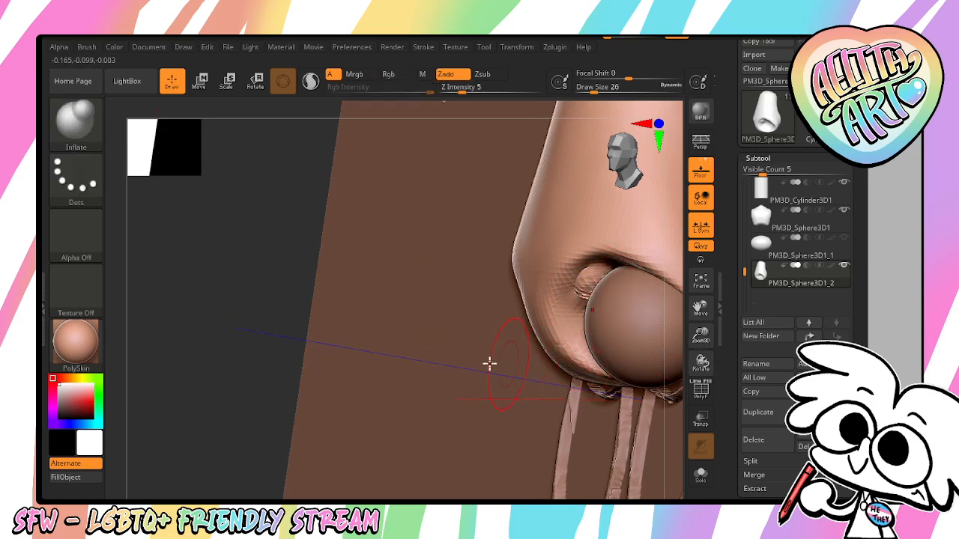
pyautogui.keyDown('ctrl'); pyautogui.moveTo(192, 270); pyautogui.dragTo(239, 369); pyautogui.keyUp('ctrl')
pyautogui.moveTo(850, 449)
pyautogui.mouseDown()
pyautogui.moveTo(848, 251)
pyautogui.moveTo(847, 265)
pyautogui.mouseUp()
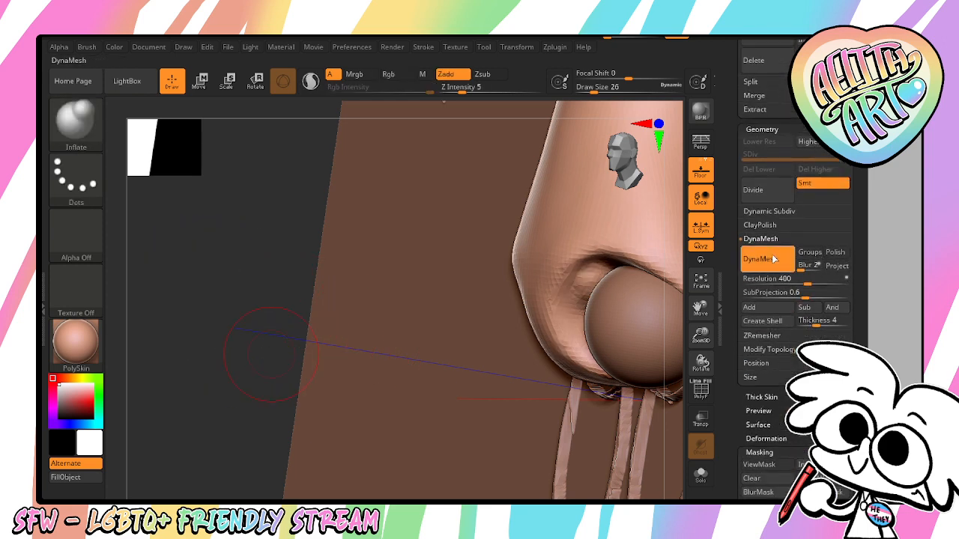
pyautogui.click(764, 262)
pyautogui.click(754, 267)
# Inflate the front inner wall of the hip socket, remesh the lower torso, and smooth the socket's rim and outer hip
pyautogui.moveTo(676, 324); pyautogui.dragTo(590, 372)
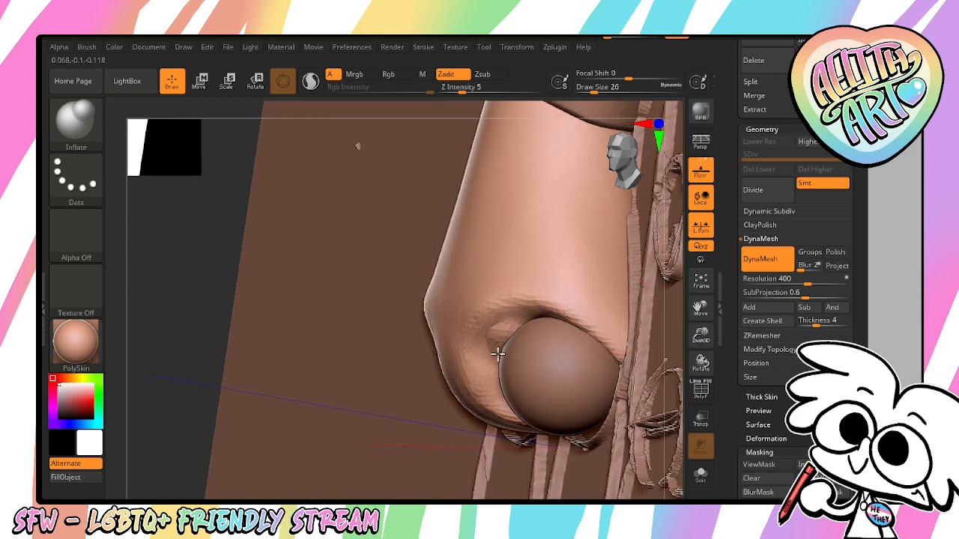
pyautogui.moveTo(488, 364); pyautogui.dragTo(449, 384)
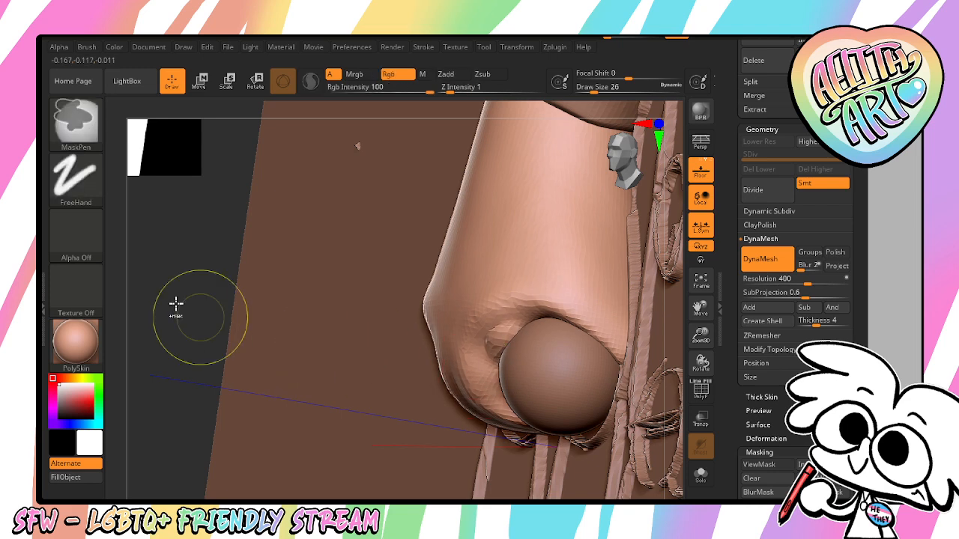
pyautogui.keyDown('ctrl'); pyautogui.moveTo(159, 300); pyautogui.dragTo(203, 342); pyautogui.keyUp('ctrl')
pyautogui.keyDown('shift'); pyautogui.moveTo(529, 312); pyautogui.dragTo(494, 361); pyautogui.keyUp('shift')
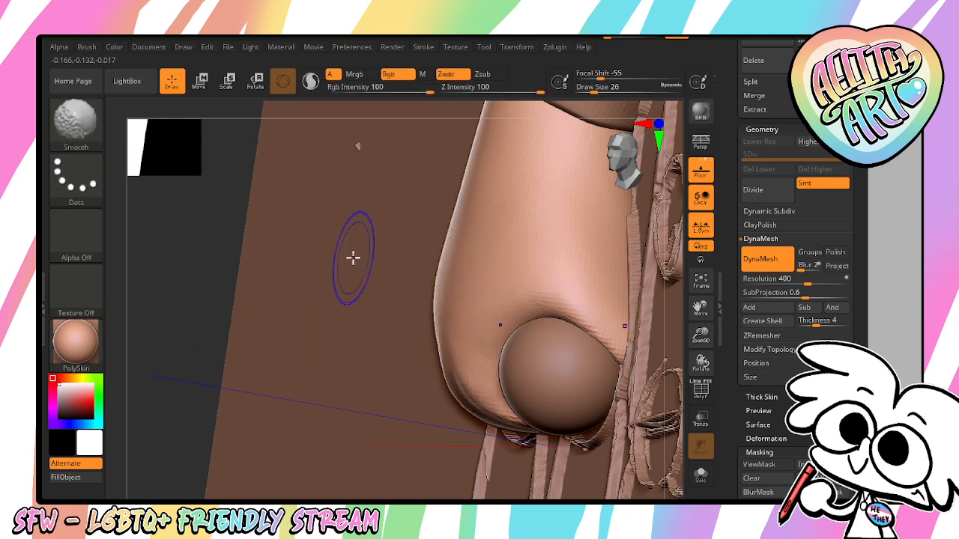
pyautogui.moveTo(156, 409); pyautogui.dragTo(224, 421)
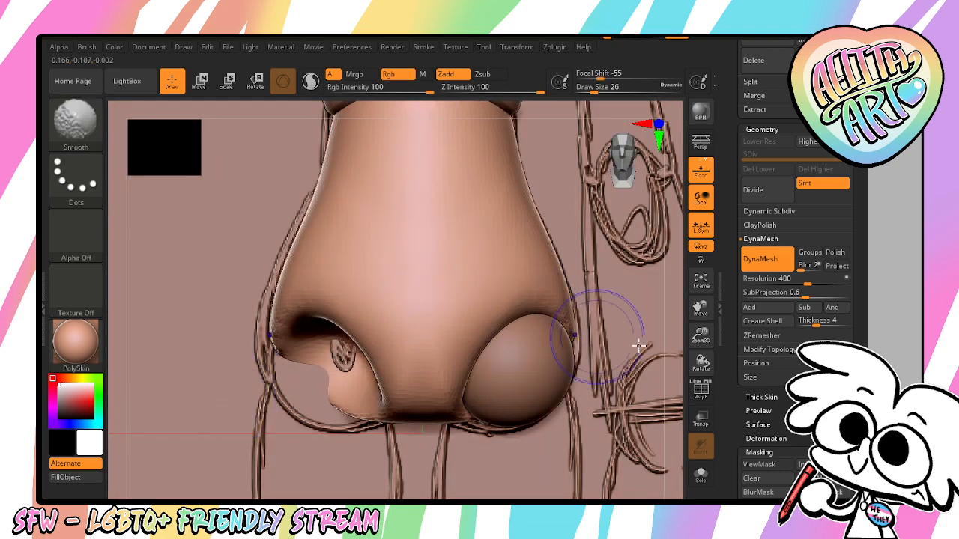
pyautogui.press('shift')
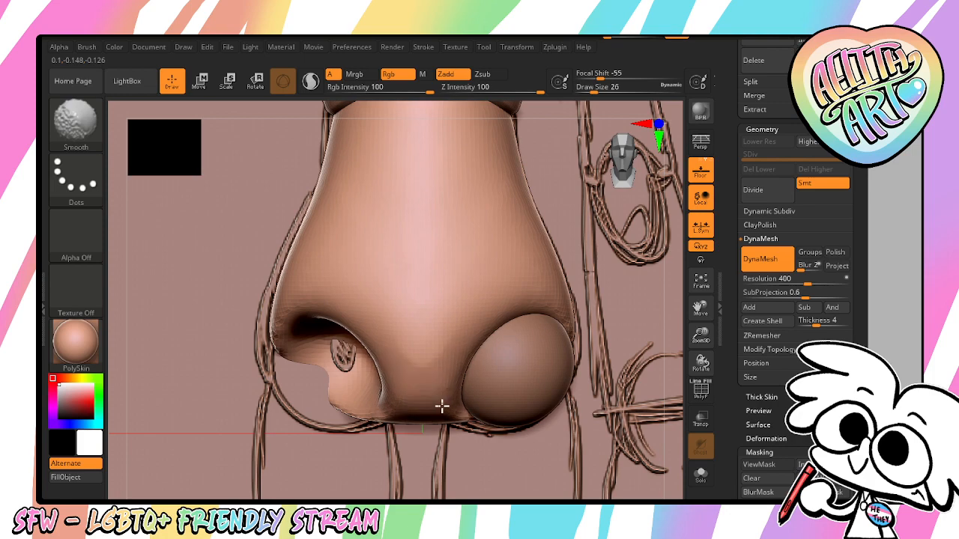
# Reshape the inner edge of the hip socket around the ball from underneath with the Move brush
pyautogui.press('b')
pyautogui.press('m')
pyautogui.press('v')
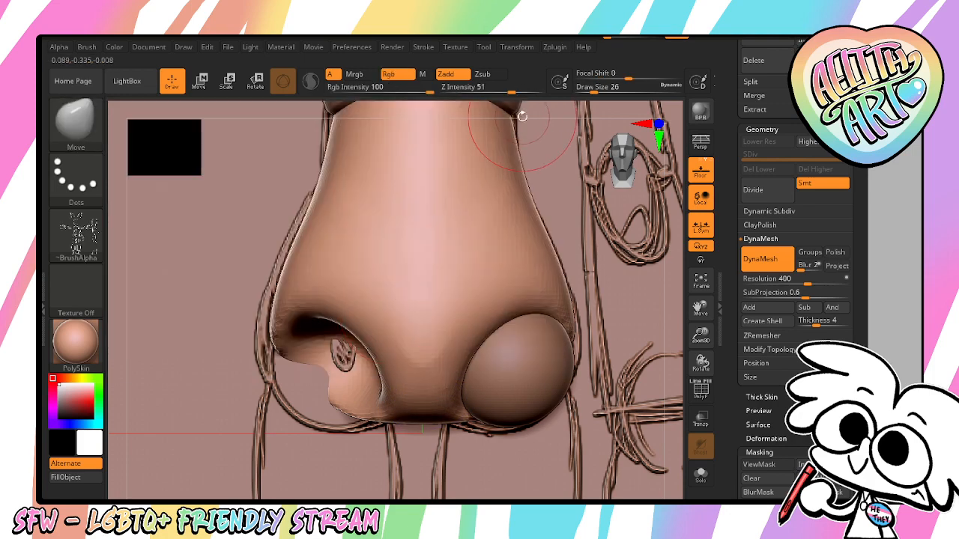
pyautogui.moveTo(672, 343); pyautogui.dragTo(509, 368)
pyautogui.moveTo(463, 331); pyautogui.dragTo(466, 403)
pyautogui.moveTo(458, 367)
pyautogui.mouseDown()
pyautogui.moveTo(467, 327)
pyautogui.moveTo(458, 322)
pyautogui.mouseUp()
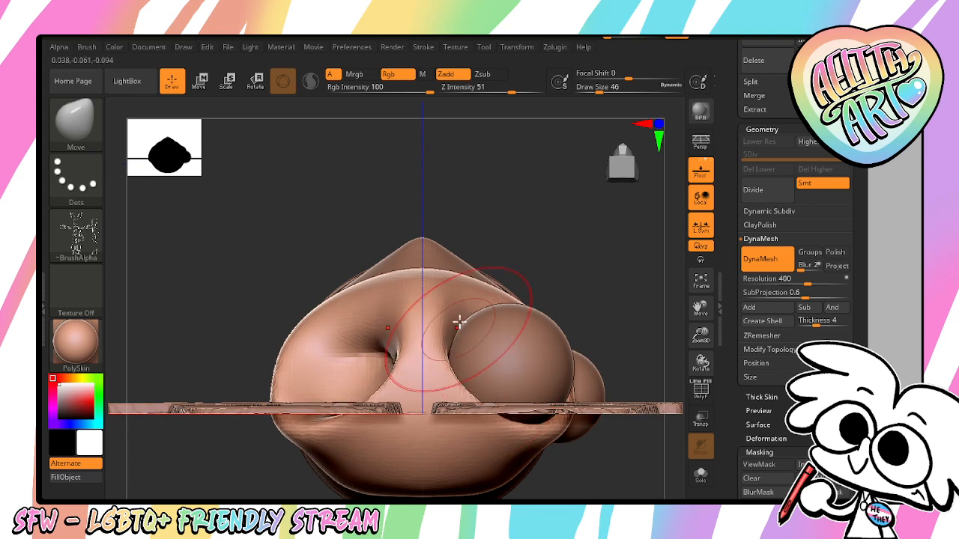
pyautogui.moveTo(588, 308); pyautogui.dragTo(572, 343)
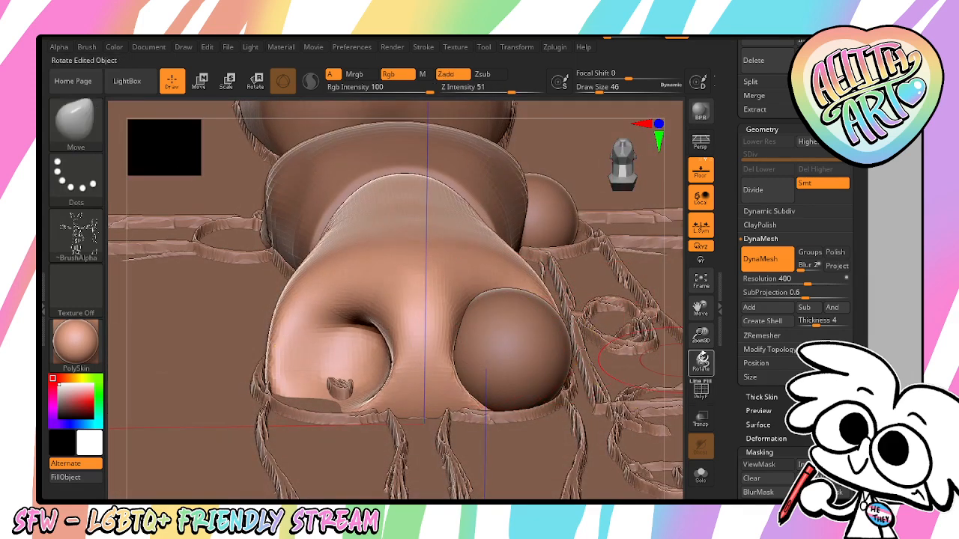
pyautogui.keyDown('shift'); pyautogui.moveTo(637, 356); pyautogui.dragTo(469, 347); pyautogui.keyUp('shift')
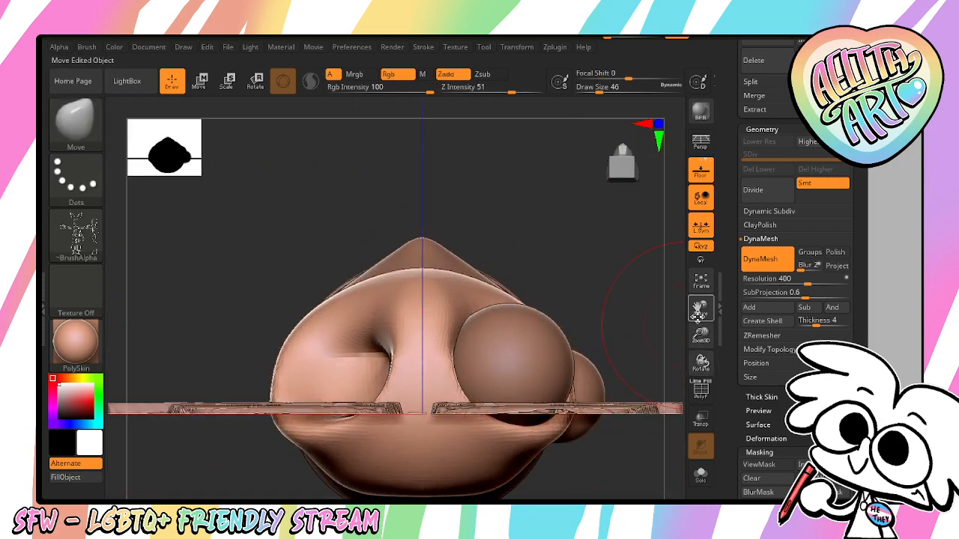
# Pull the back of the hips outward from underneath, and fit the whole figure in a front view
pyautogui.moveTo(699, 309); pyautogui.dragTo(662, 294)
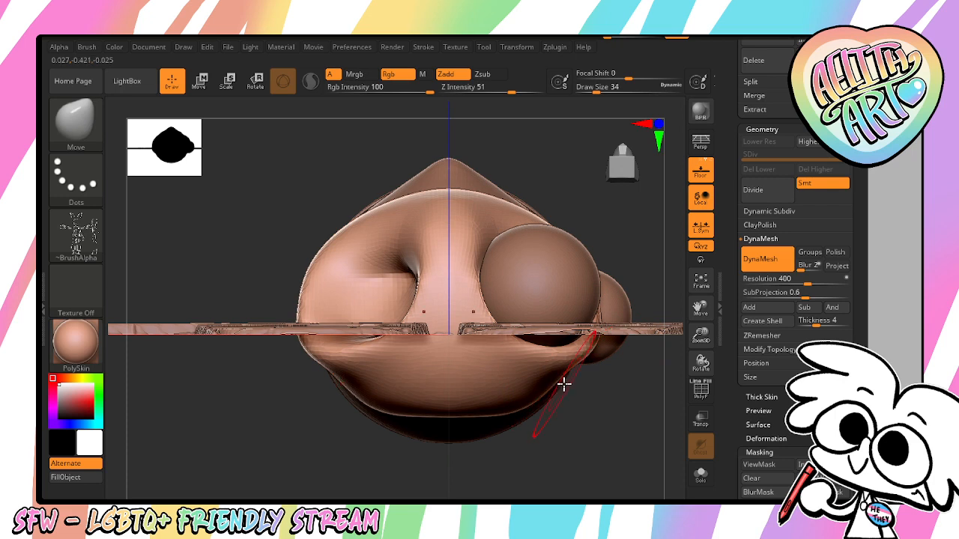
pyautogui.moveTo(546, 370)
pyautogui.mouseDown()
pyautogui.moveTo(547, 385)
pyautogui.moveTo(515, 402)
pyautogui.moveTo(567, 375)
pyautogui.mouseUp()
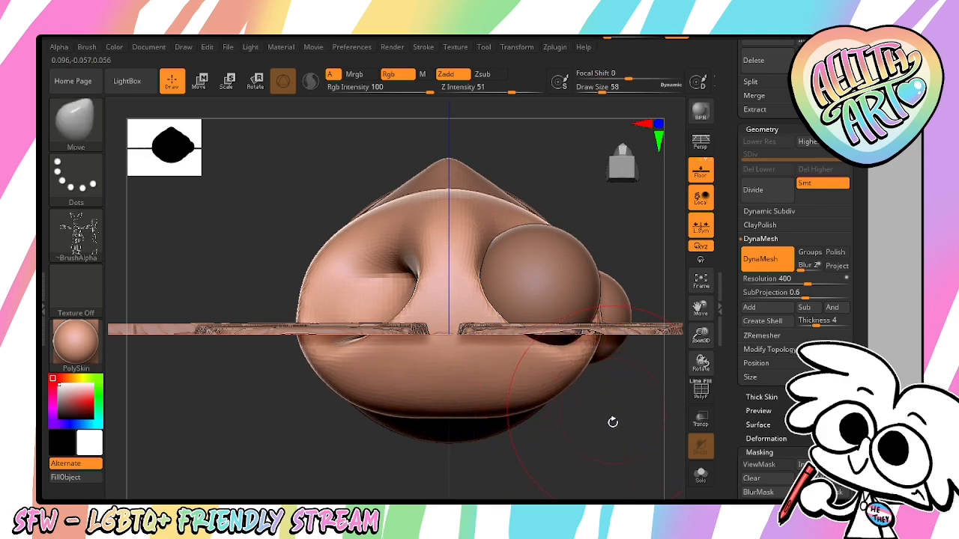
pyautogui.moveTo(613, 422); pyautogui.dragTo(583, 478)
pyautogui.click(700, 281)
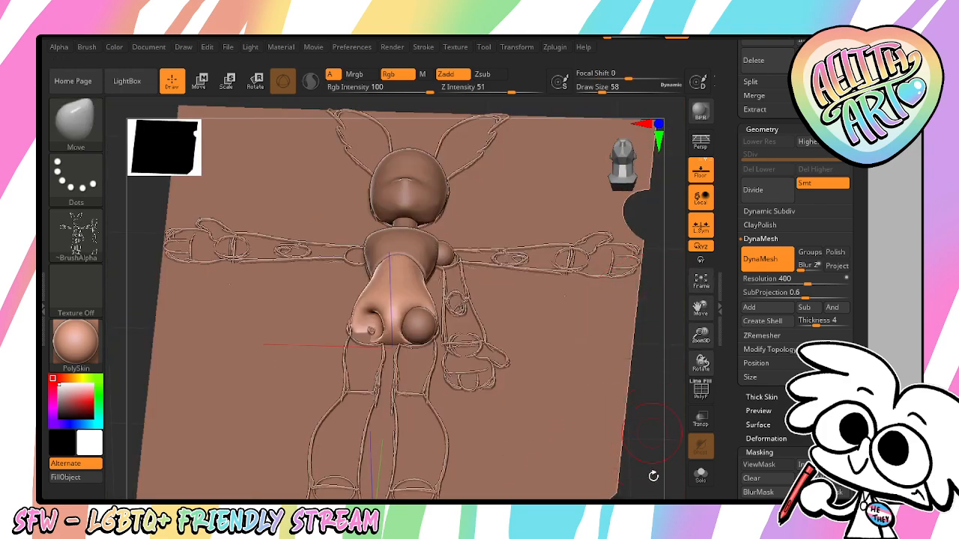
pyautogui.keyDown('shift'); pyautogui.moveTo(653, 476); pyautogui.dragTo(659, 459); pyautogui.keyUp('shift')
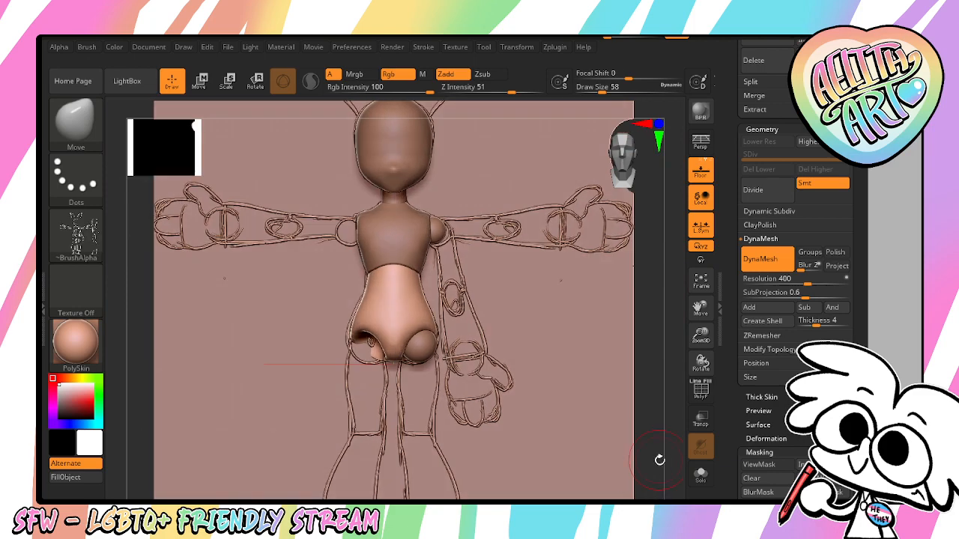
# Pull the back contour of the hips slightly outward with the Move brush at draw size 38
pyautogui.moveTo(700, 335); pyautogui.dragTo(683, 390)
pyautogui.moveTo(669, 380)
pyautogui.mouseDown()
pyautogui.moveTo(738, 367)
pyautogui.moveTo(673, 361)
pyautogui.mouseUp()
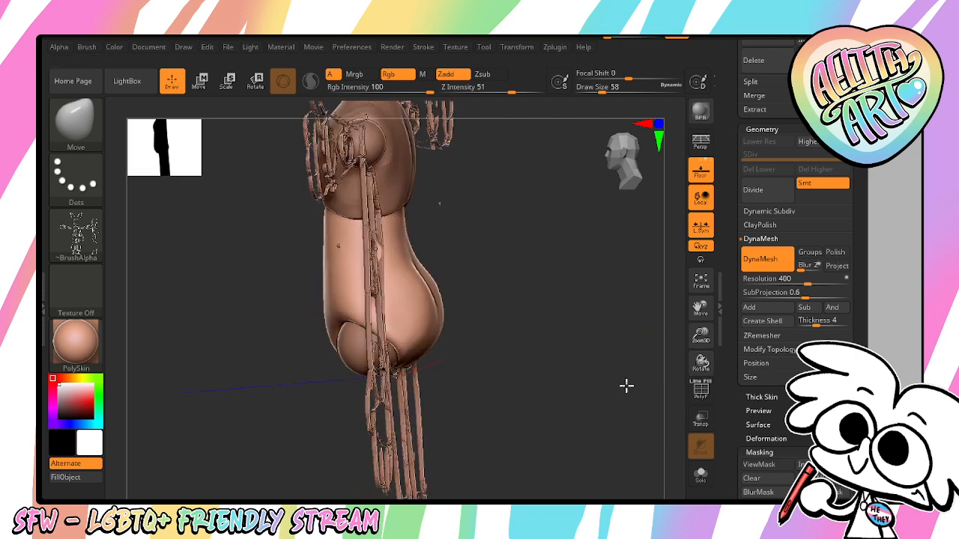
pyautogui.moveTo(627, 386); pyautogui.dragTo(622, 386)
pyautogui.moveTo(695, 338); pyautogui.dragTo(669, 370)
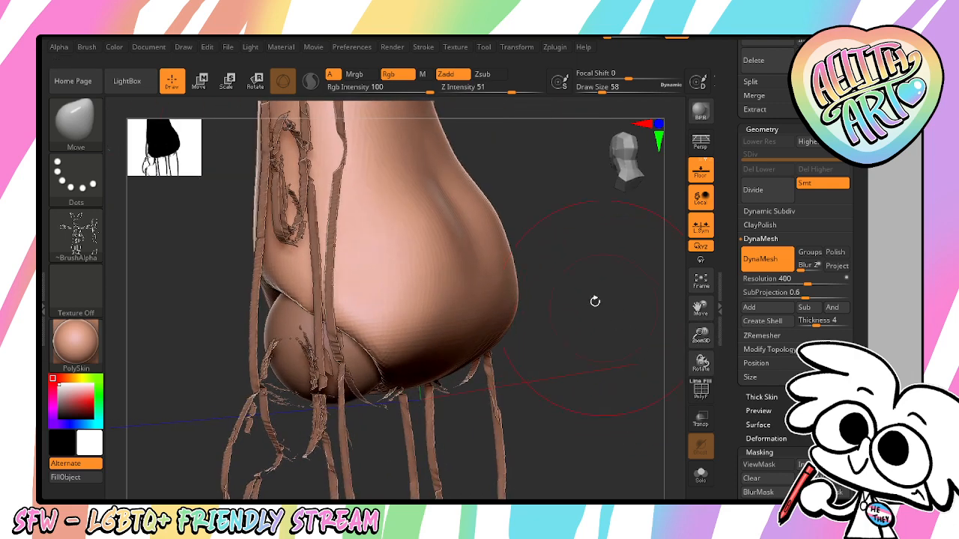
pyautogui.press('[')
pyautogui.moveTo(512, 260); pyautogui.dragTo(522, 253)
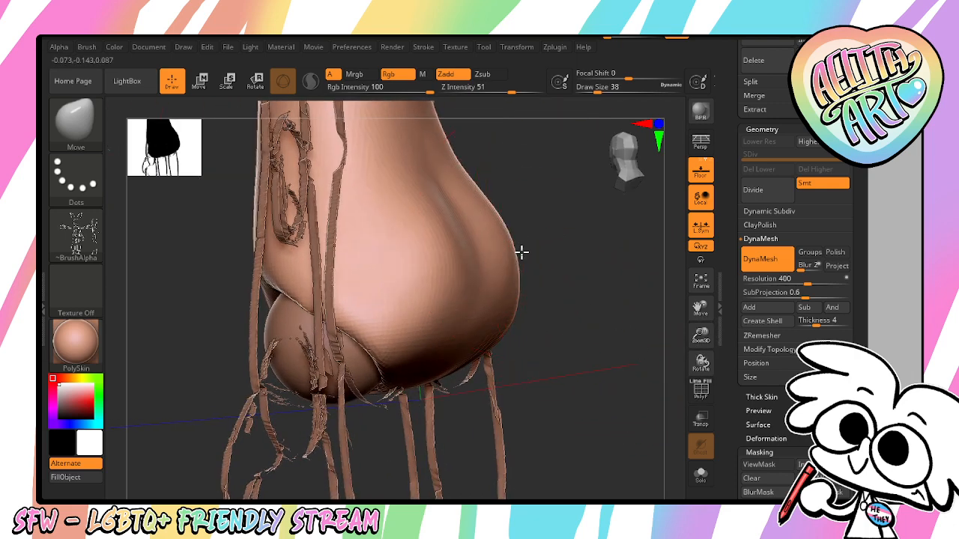
pyautogui.moveTo(566, 278)
pyautogui.mouseDown()
pyautogui.moveTo(533, 262)
pyautogui.moveTo(564, 240)
pyautogui.mouseUp()
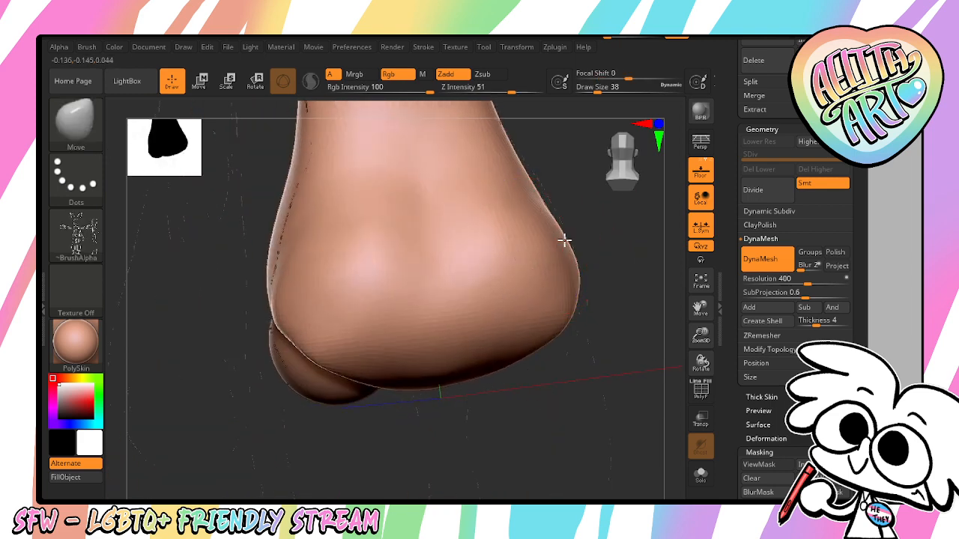
pyautogui.moveTo(610, 262); pyautogui.dragTo(582, 232)
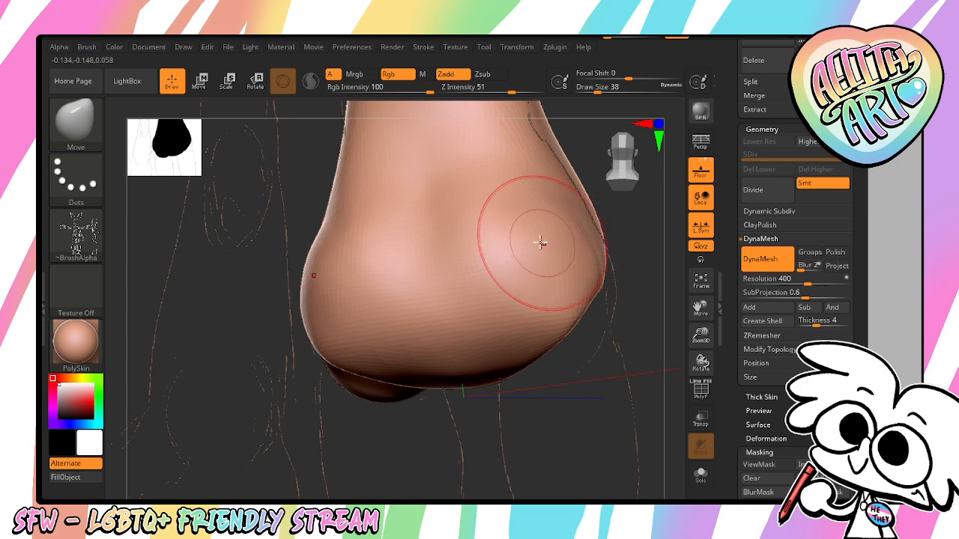
pyautogui.click(72, 130)
pyautogui.click(418, 169)
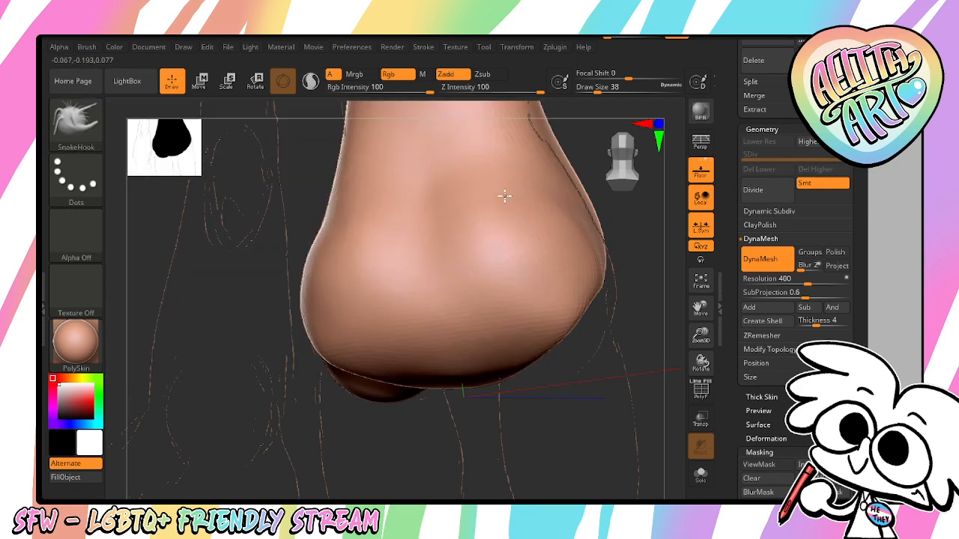
pyautogui.moveTo(509, 196); pyautogui.dragTo(595, 143)
pyautogui.hotkey('ctrl', 'z')
pyautogui.click(86, 135)
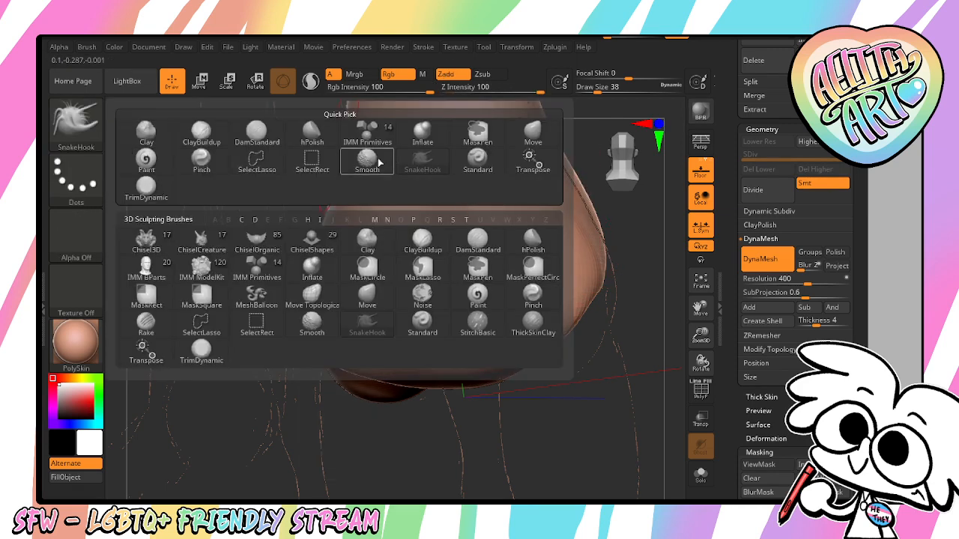
pyautogui.click(367, 161)
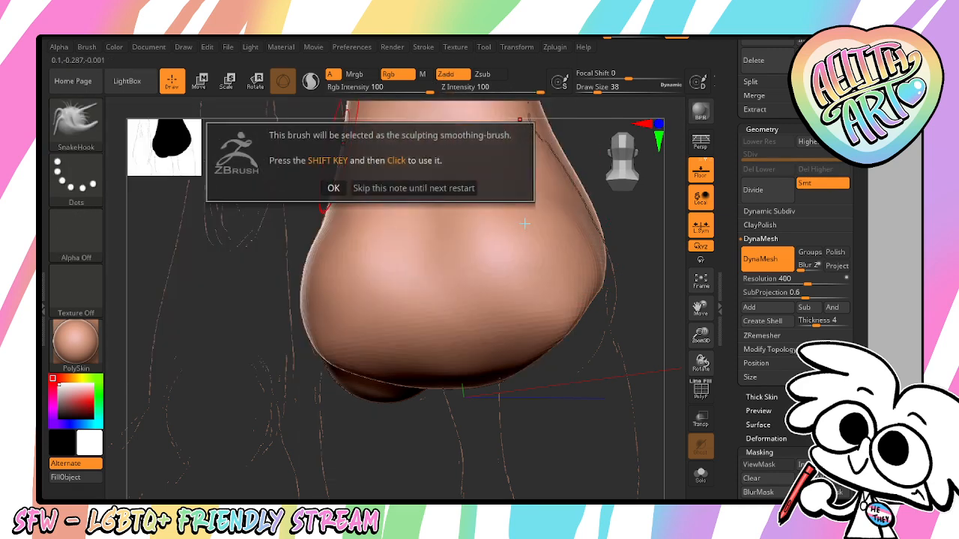
pyautogui.click(332, 188)
# Shape the upper buttock outward with the Move brush and smooth the surface there
pyautogui.click(76, 126)
pyautogui.click(480, 134)
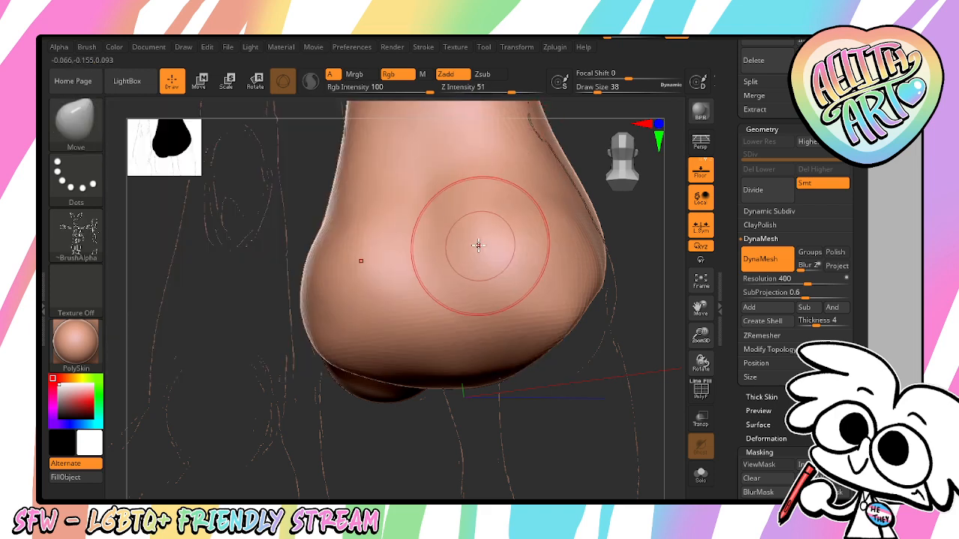
pyautogui.moveTo(478, 246)
pyautogui.mouseDown()
pyautogui.moveTo(522, 254)
pyautogui.moveTo(519, 229)
pyautogui.mouseUp()
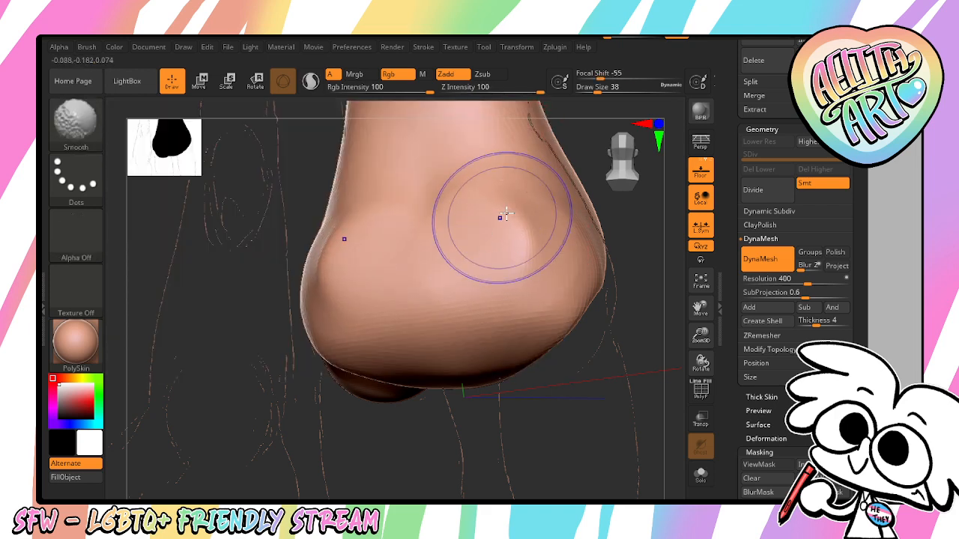
pyautogui.click(76, 124)
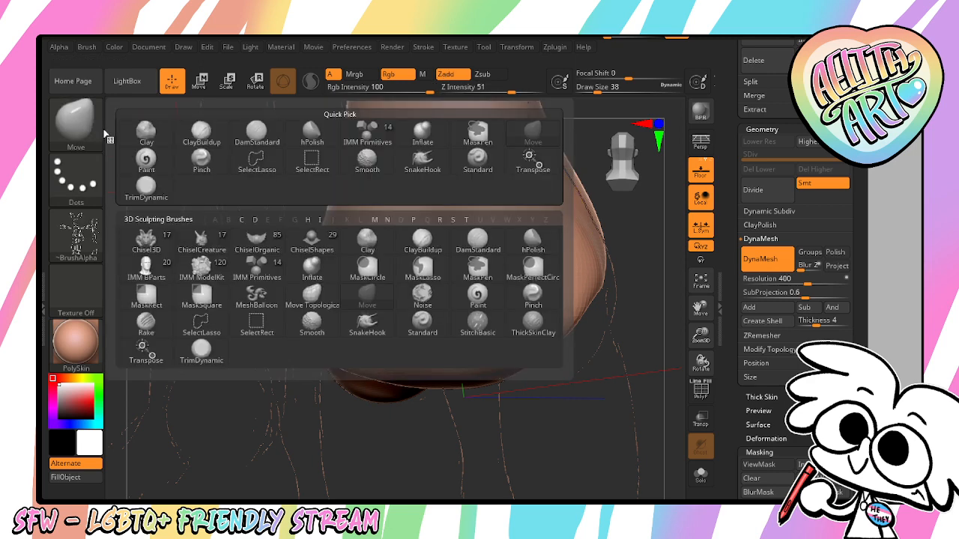
pyautogui.click(368, 136)
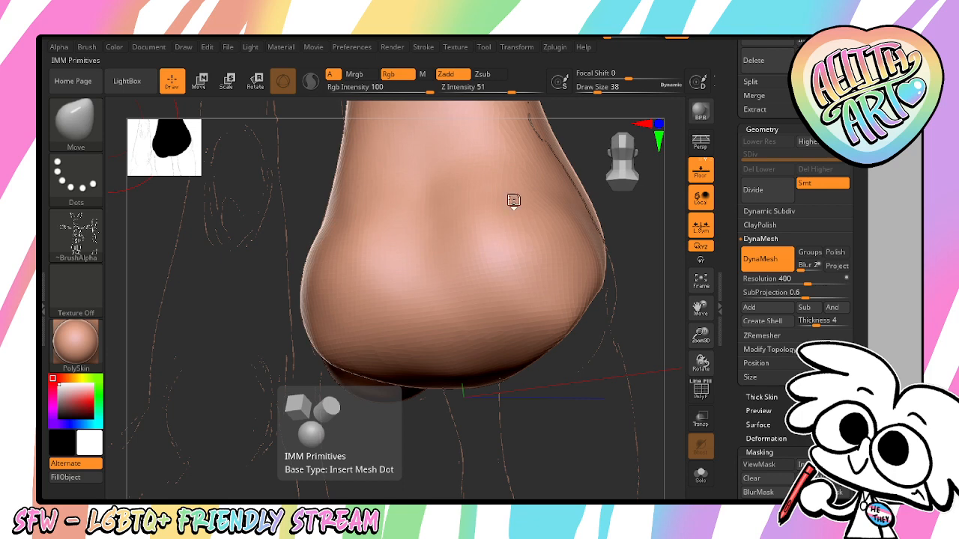
pyautogui.moveTo(455, 207); pyautogui.dragTo(404, 239)
pyautogui.hotkey('ctrl', 'z')
pyautogui.moveTo(471, 275)
pyautogui.mouseDown()
pyautogui.moveTo(571, 213)
pyautogui.moveTo(365, 324)
pyautogui.moveTo(480, 285)
pyautogui.moveTo(483, 255)
pyautogui.moveTo(574, 235)
pyautogui.moveTo(534, 172)
pyautogui.moveTo(502, 255)
pyautogui.moveTo(524, 206)
pyautogui.moveTo(513, 239)
pyautogui.moveTo(540, 264)
pyautogui.moveTo(561, 315)
pyautogui.moveTo(456, 300)
pyautogui.moveTo(400, 380)
pyautogui.moveTo(501, 401)
pyautogui.moveTo(488, 405)
pyautogui.moveTo(487, 364)
pyautogui.mouseUp()
pyautogui.hotkey('ctrl', 'z')
pyautogui.click(75, 136)
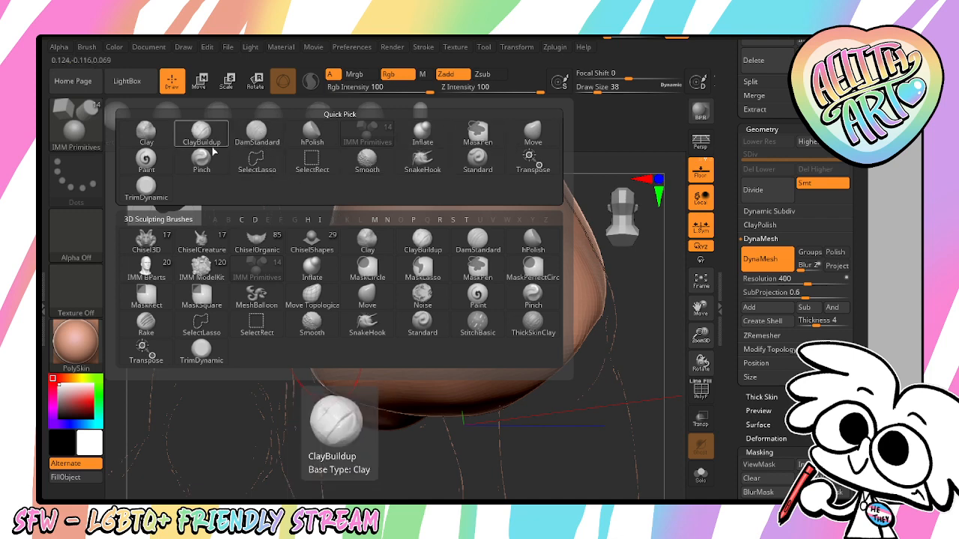
pyautogui.click(700, 281)
pyautogui.moveTo(660, 345)
pyautogui.keyDown('shift'); pyautogui.mouseDown()
pyautogui.moveTo(675, 360)
pyautogui.moveTo(653, 348)
pyautogui.mouseUp(); pyautogui.keyUp('shift')
pyautogui.moveTo(328, 356)
pyautogui.keyDown('shift'); pyautogui.mouseDown()
pyautogui.moveTo(325, 367)
pyautogui.moveTo(322, 346)
pyautogui.moveTo(286, 360)
pyautogui.mouseUp(); pyautogui.keyUp('shift')
pyautogui.hotkey('ctrl', 'z')
pyautogui.click(76, 124)
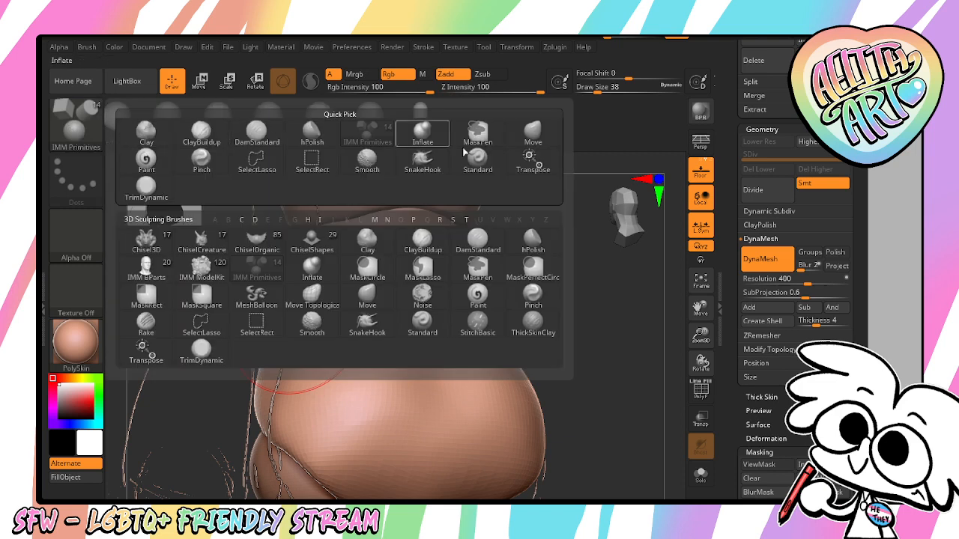
pyautogui.click(532, 135)
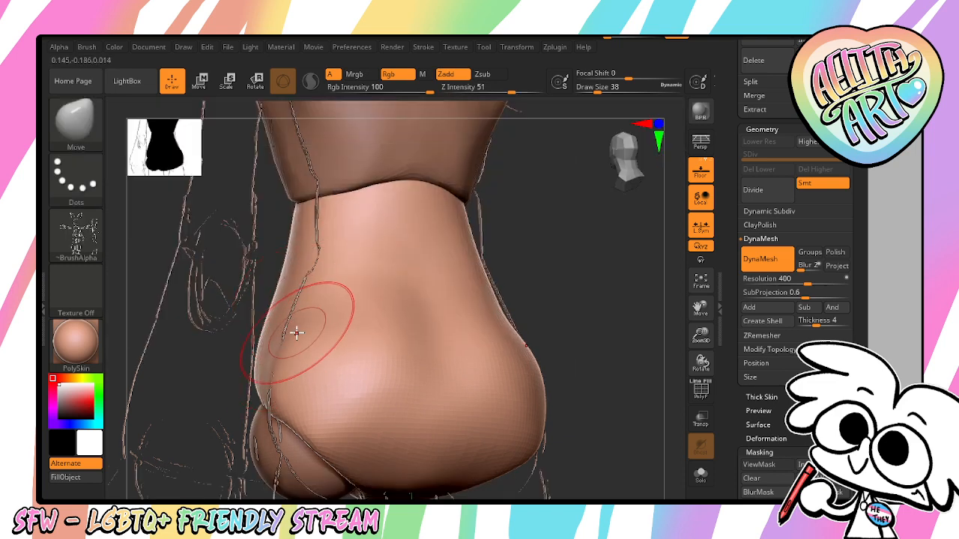
# Fit the whole figure in a front view and save the project as Bunny Doll, replacing the existing file
pyautogui.press('shift')
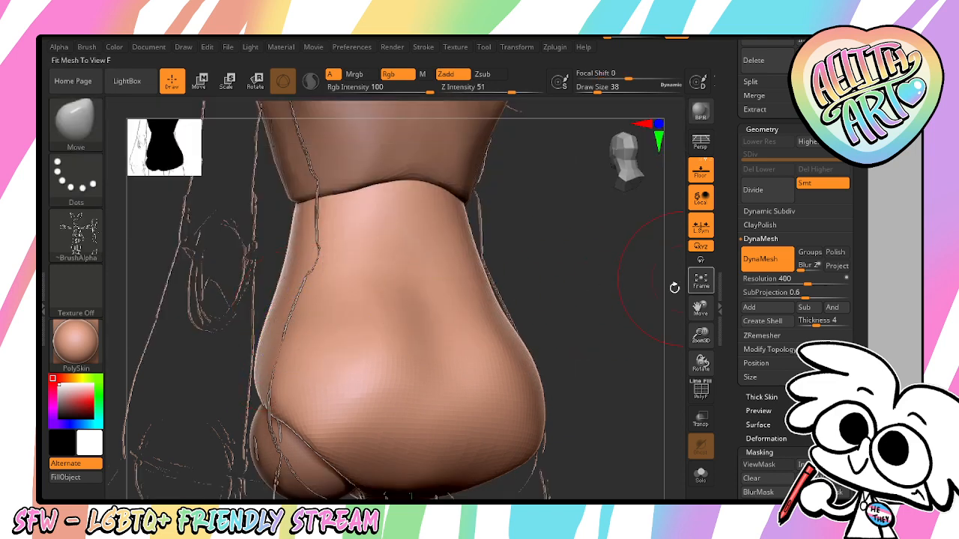
pyautogui.click(693, 284)
pyautogui.keyDown('shift'); pyautogui.moveTo(601, 315); pyautogui.dragTo(745, 286); pyautogui.keyUp('shift')
pyautogui.moveTo(845, 239); pyautogui.dragTo(848, 517)
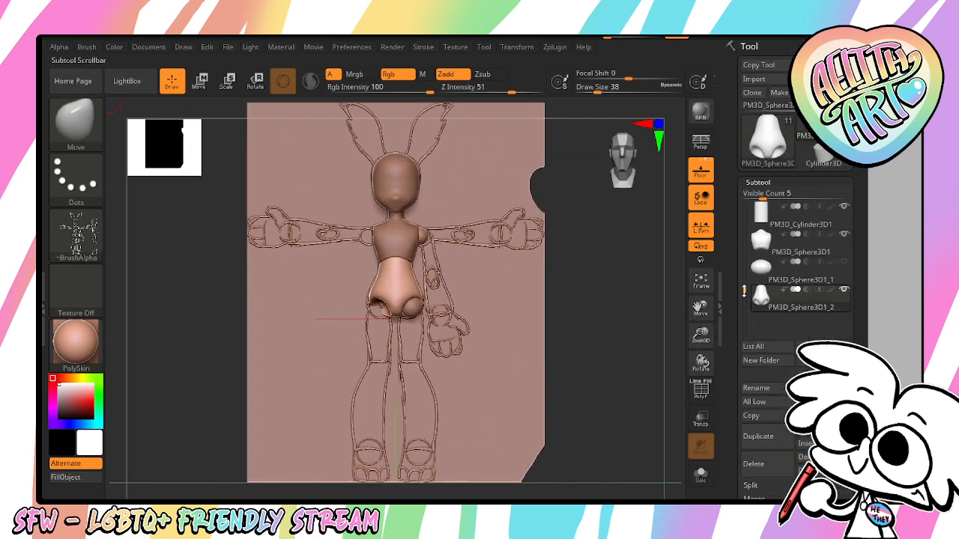
pyautogui.moveTo(746, 289); pyautogui.dragTo(745, 300)
pyautogui.hotkey('ctrl', 's')
pyautogui.press('Return')
pyautogui.press('Left')
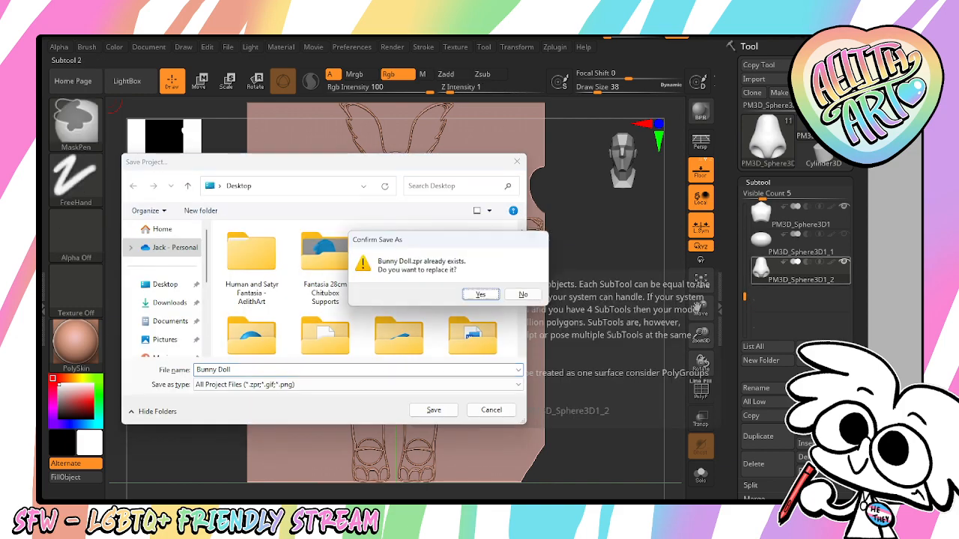
pyautogui.press('Return')
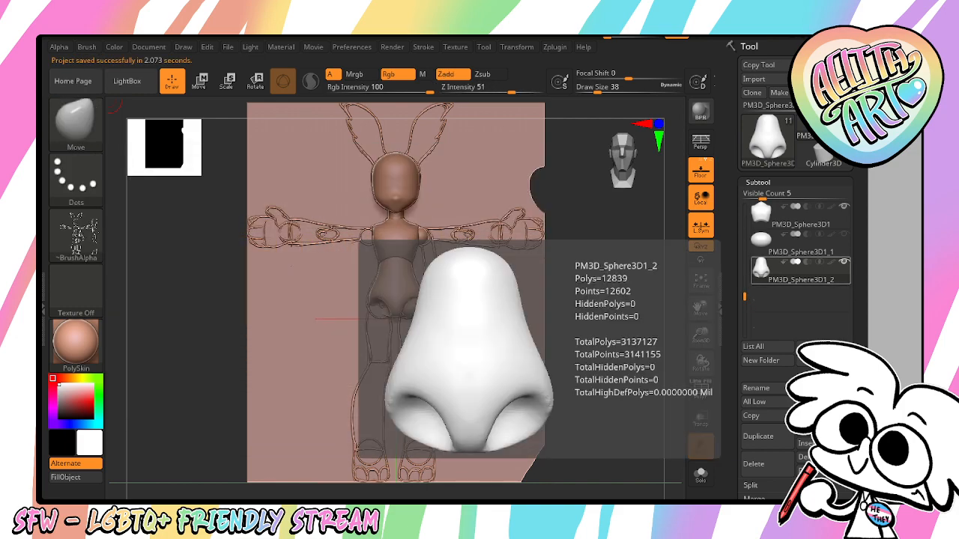
# Inspect how the hip ball sits in its socket from the front, back and underneath, including with transparency
pyautogui.moveTo(701, 335); pyautogui.dragTo(697, 420)
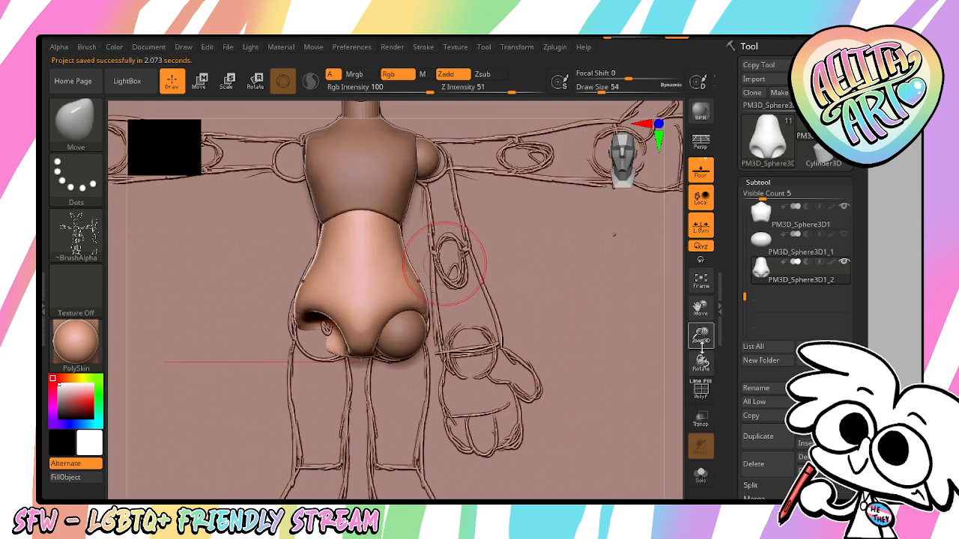
pyautogui.moveTo(701, 366)
pyautogui.mouseDown()
pyautogui.moveTo(677, 363)
pyautogui.moveTo(643, 442)
pyautogui.moveTo(622, 445)
pyautogui.mouseUp()
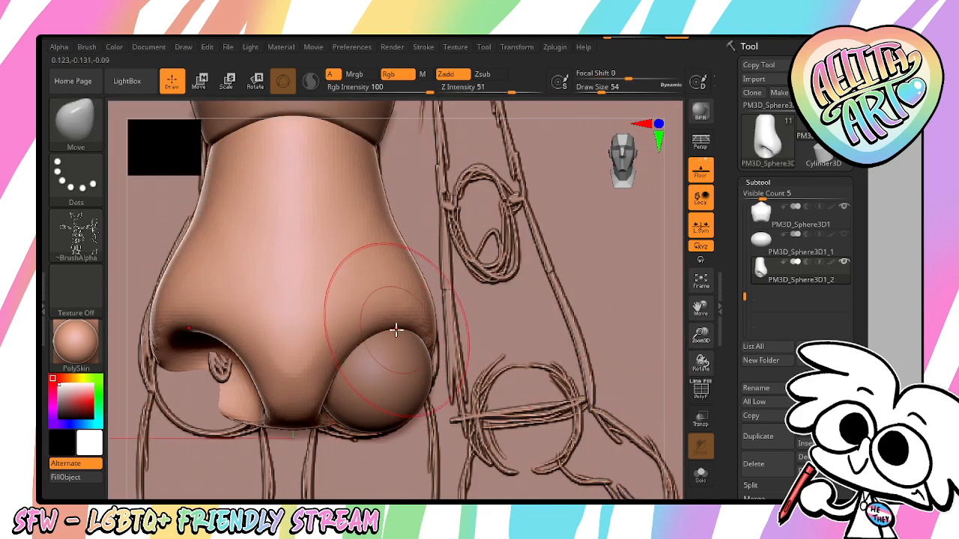
pyautogui.moveTo(702, 364)
pyautogui.mouseDown()
pyautogui.moveTo(660, 362)
pyautogui.moveTo(649, 372)
pyautogui.mouseUp()
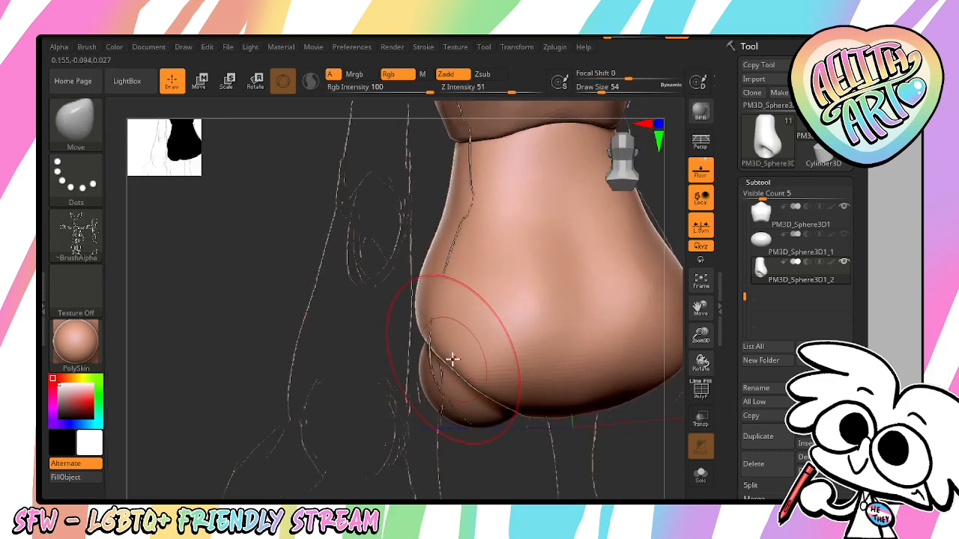
pyautogui.moveTo(227, 391)
pyautogui.mouseDown()
pyautogui.moveTo(225, 336)
pyautogui.moveTo(526, 409)
pyautogui.mouseUp()
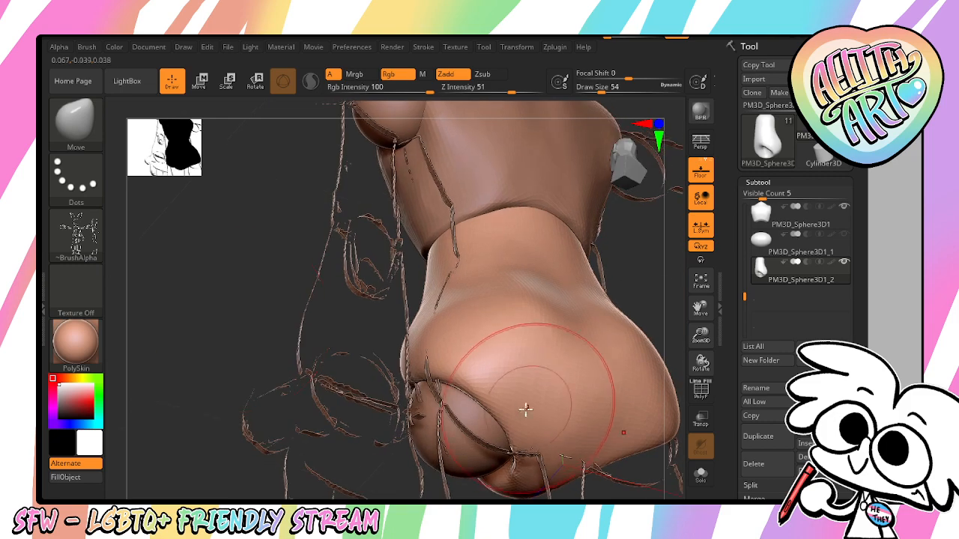
pyautogui.moveTo(277, 354); pyautogui.dragTo(318, 220)
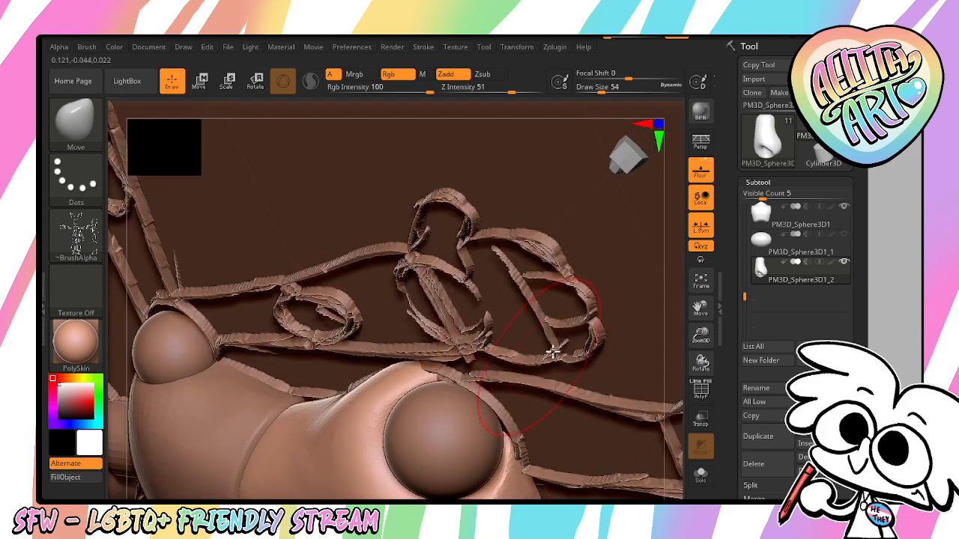
pyautogui.click(699, 418)
pyautogui.moveTo(700, 363); pyautogui.dragTo(509, 390)
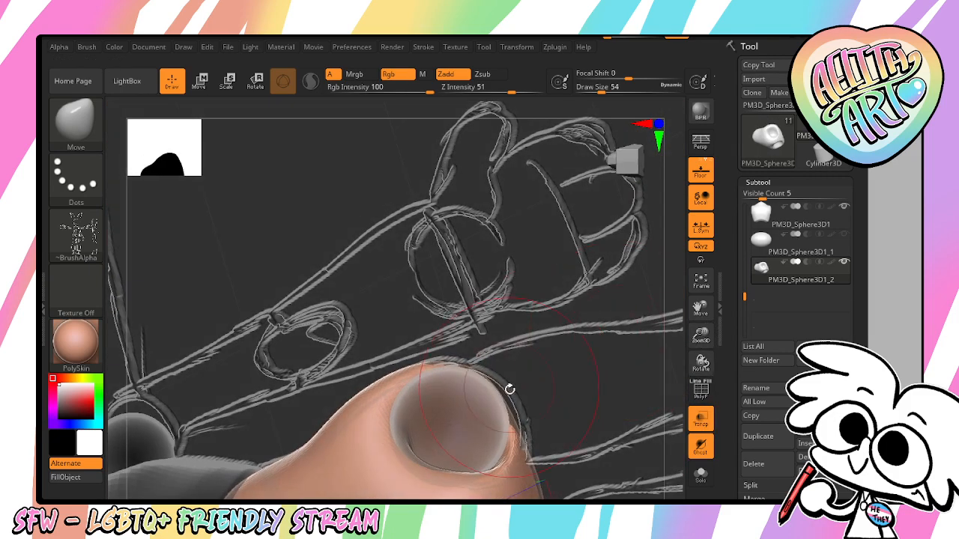
pyautogui.click(702, 284)
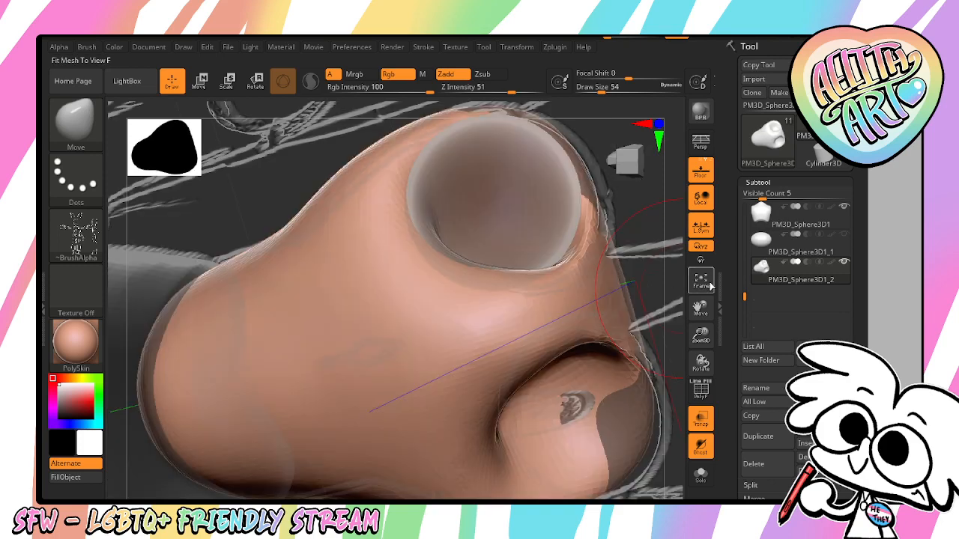
pyautogui.click(702, 283)
pyautogui.click(701, 418)
pyautogui.moveTo(647, 371); pyautogui.dragTo(587, 350)
pyautogui.moveTo(701, 337); pyautogui.dragTo(701, 411)
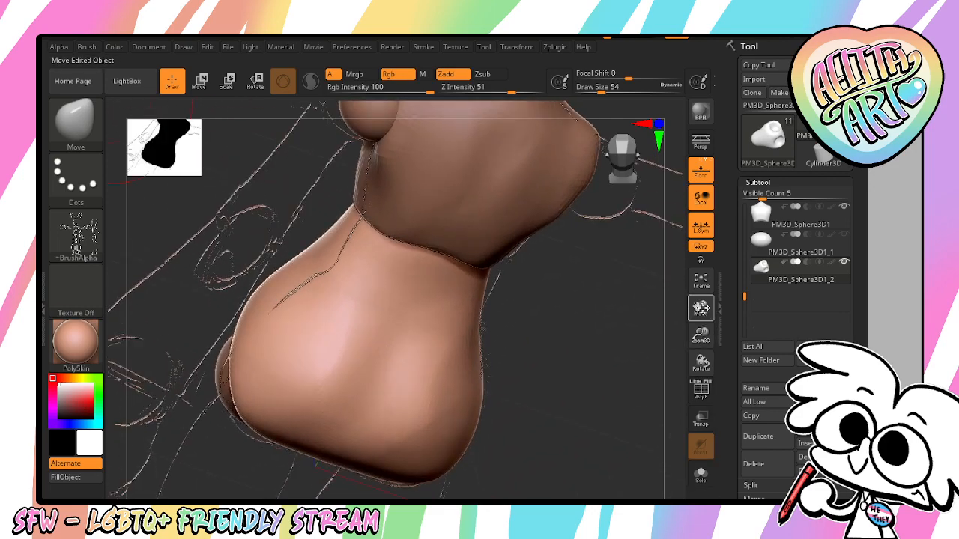
# Try to pull the crotch between the hip sockets downward in the front view with the Move brush
pyautogui.moveTo(701, 308); pyautogui.dragTo(816, 208)
pyautogui.moveTo(492, 372); pyautogui.dragTo(492, 386)
pyautogui.moveTo(580, 416)
pyautogui.mouseDown()
pyautogui.moveTo(627, 370)
pyautogui.moveTo(649, 405)
pyautogui.moveTo(649, 392)
pyautogui.mouseUp()
pyautogui.moveTo(588, 439); pyautogui.dragTo(646, 450)
pyautogui.moveTo(701, 308); pyautogui.dragTo(621, 287)
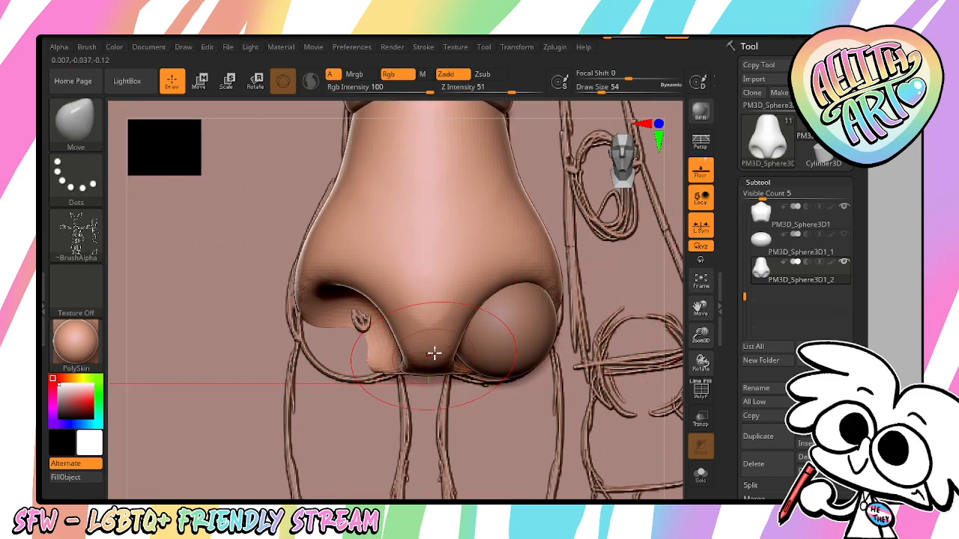
pyautogui.moveTo(431, 357); pyautogui.dragTo(427, 389)
pyautogui.hotkey('ctrl', 'z')
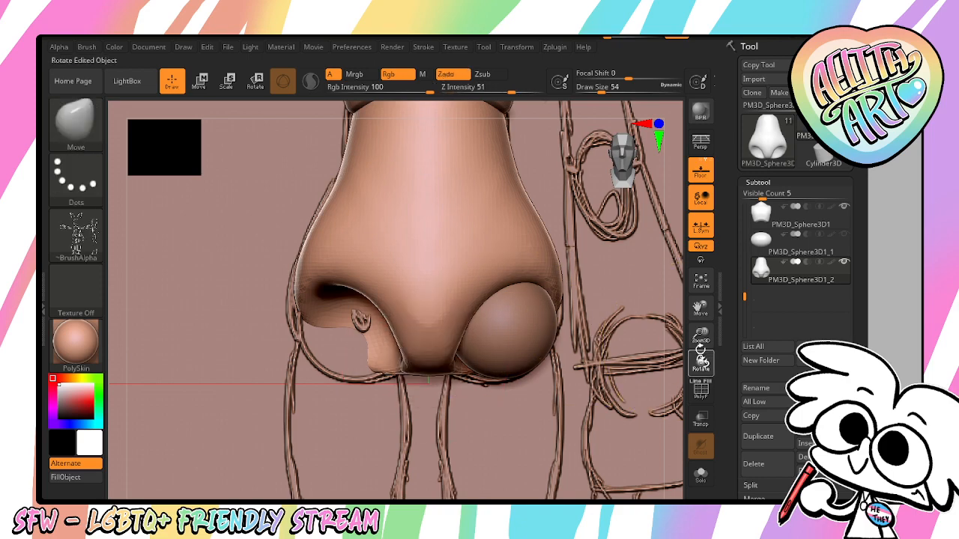
# Smooth the crotch between the hip sockets, extend it downward with the Move brush, and check its side profile
pyautogui.moveTo(700, 352)
pyautogui.mouseDown()
pyautogui.moveTo(688, 323)
pyautogui.moveTo(663, 324)
pyautogui.mouseUp()
pyautogui.moveTo(461, 382)
pyautogui.keyDown('shift'); pyautogui.mouseDown()
pyautogui.moveTo(477, 398)
pyautogui.moveTo(513, 396)
pyautogui.mouseUp(); pyautogui.keyUp('shift')
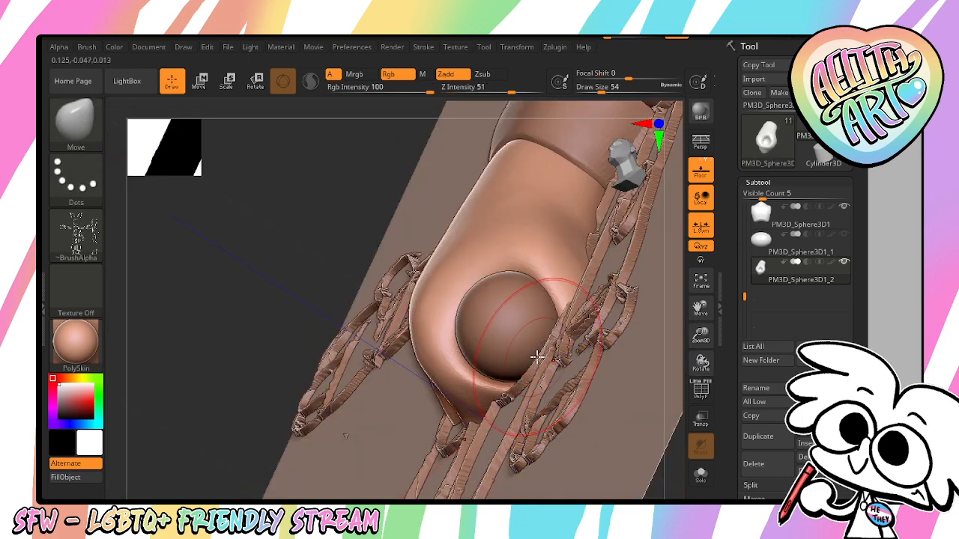
pyautogui.moveTo(228, 433); pyautogui.dragTo(283, 459)
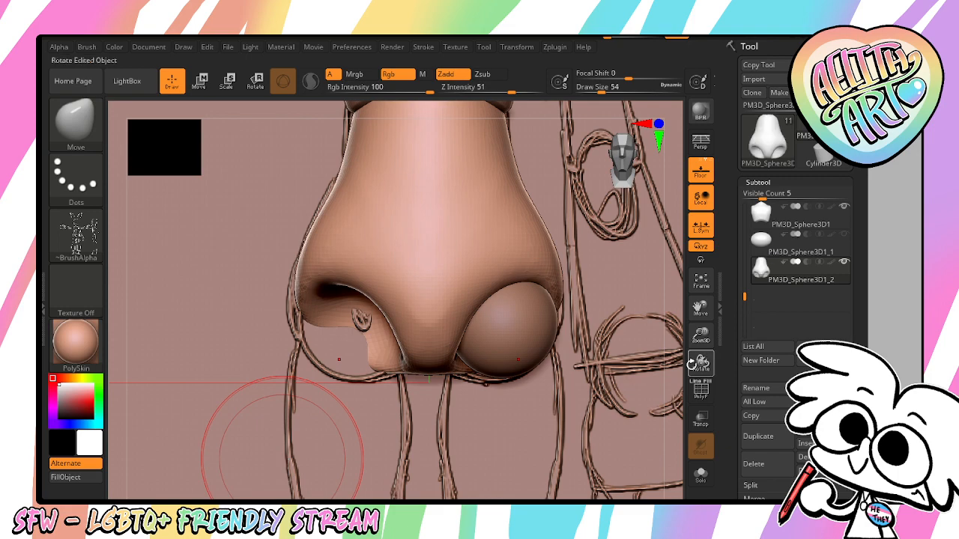
pyautogui.moveTo(690, 362); pyautogui.dragTo(524, 359)
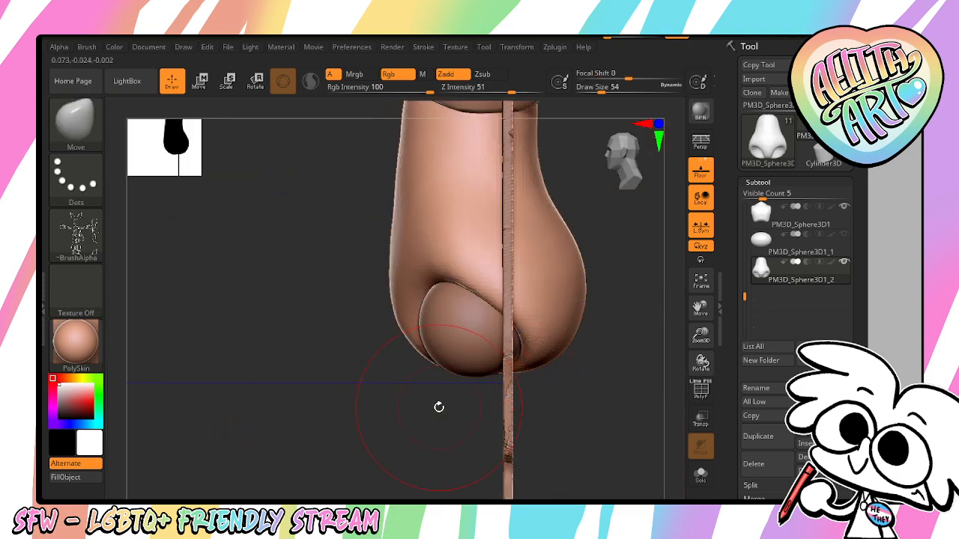
pyautogui.moveTo(569, 428); pyautogui.dragTo(635, 430)
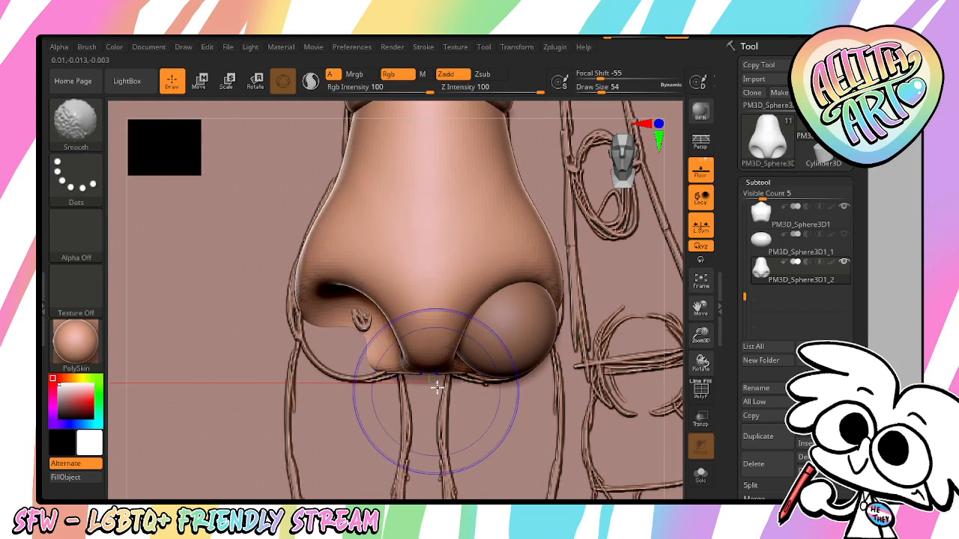
pyautogui.moveTo(432, 354); pyautogui.dragTo(433, 397)
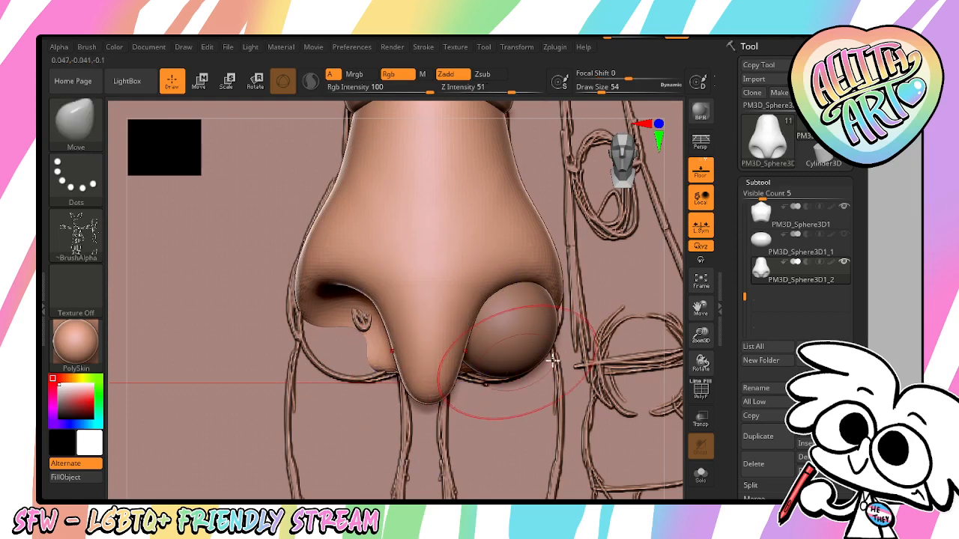
pyautogui.moveTo(701, 363); pyautogui.dragTo(527, 384)
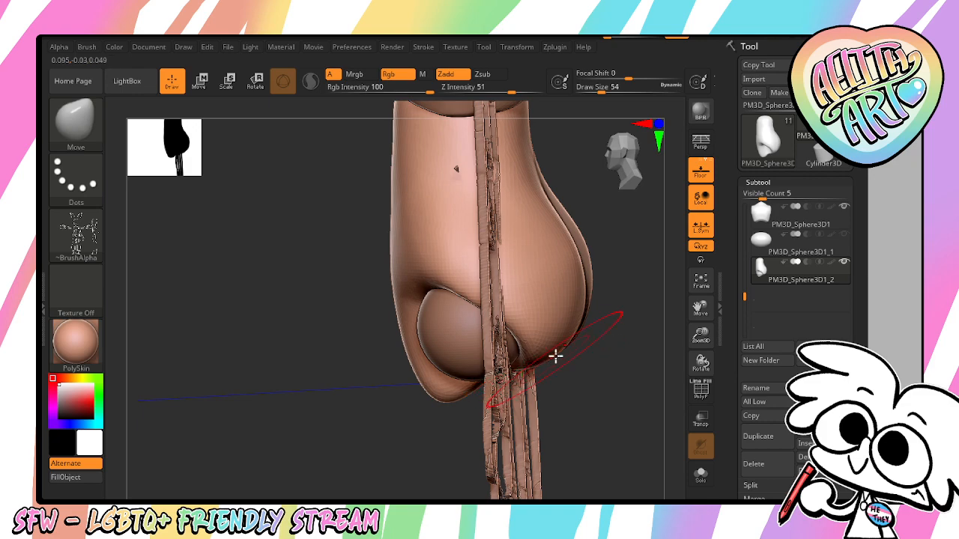
# Undo the last brush stroke on the hip base and return to the front view of the figure
pyautogui.hotkey('ctrl', 'z')
pyautogui.moveTo(604, 383)
pyautogui.keyDown('shift'); pyautogui.mouseDown()
pyautogui.moveTo(670, 358)
pyautogui.moveTo(706, 261)
pyautogui.moveTo(709, 207)
pyautogui.mouseUp(); pyautogui.keyUp('shift')
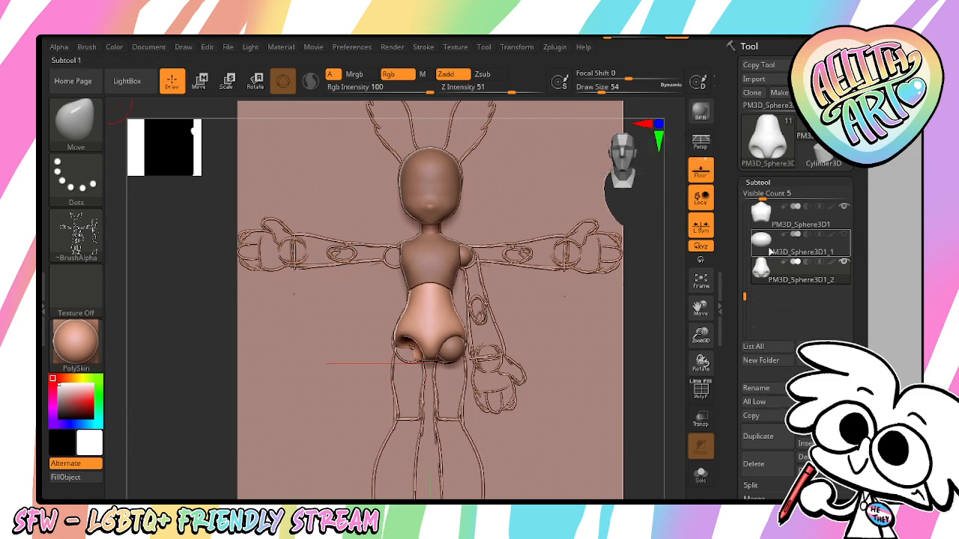
# Select the hip ball subtool and move it to the end of the subtool list, below the hip base
pyautogui.moveTo(745, 298); pyautogui.dragTo(747, 275)
pyautogui.click(801, 224)
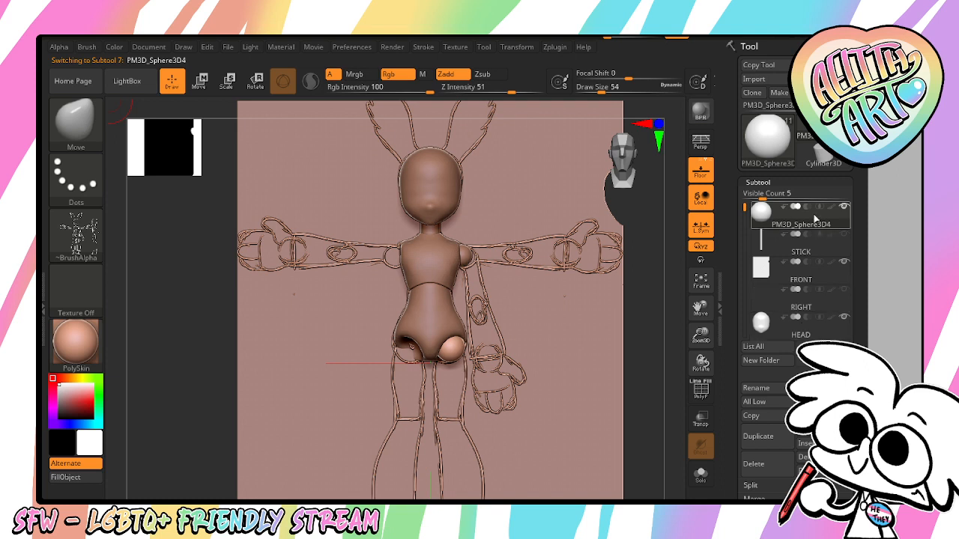
pyautogui.click(836, 361)
pyautogui.click(837, 361)
pyautogui.click(836, 361)
pyautogui.click(808, 361)
pyautogui.click(808, 361)
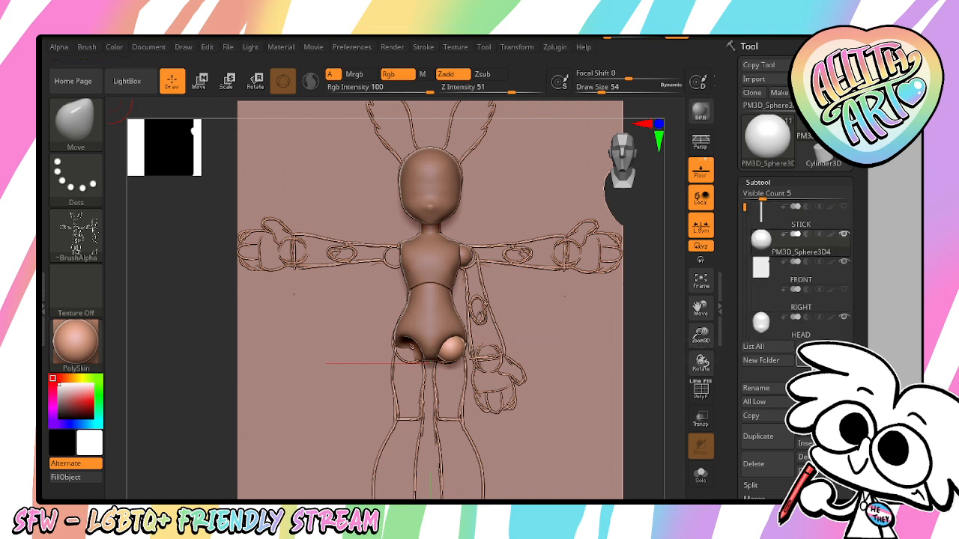
pyautogui.click(809, 361)
pyautogui.keyDown('shift'); pyautogui.click(837, 361); pyautogui.keyUp('shift')
pyautogui.keyDown('shift'); pyautogui.click(809, 362); pyautogui.keyUp('shift')
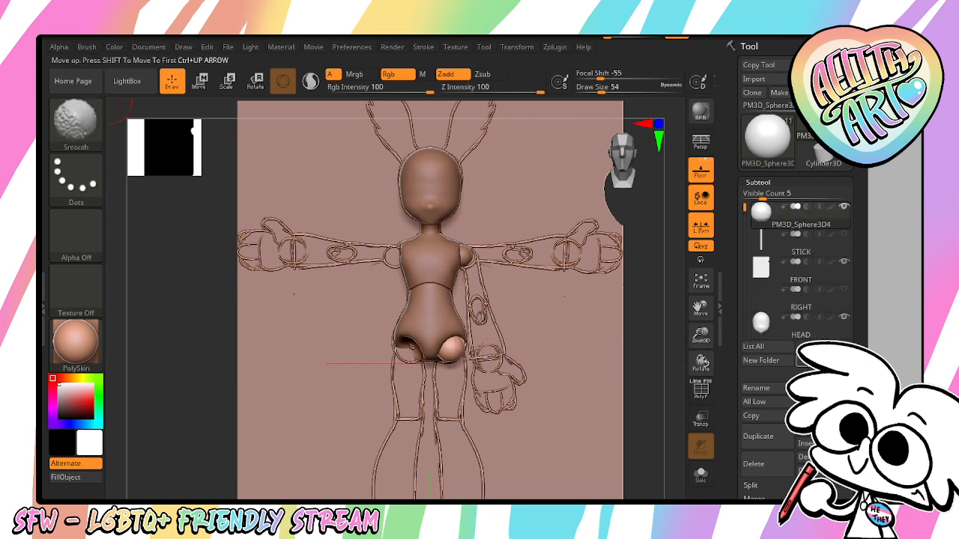
pyautogui.keyDown('shift'); pyautogui.click(836, 361); pyautogui.keyUp('shift')
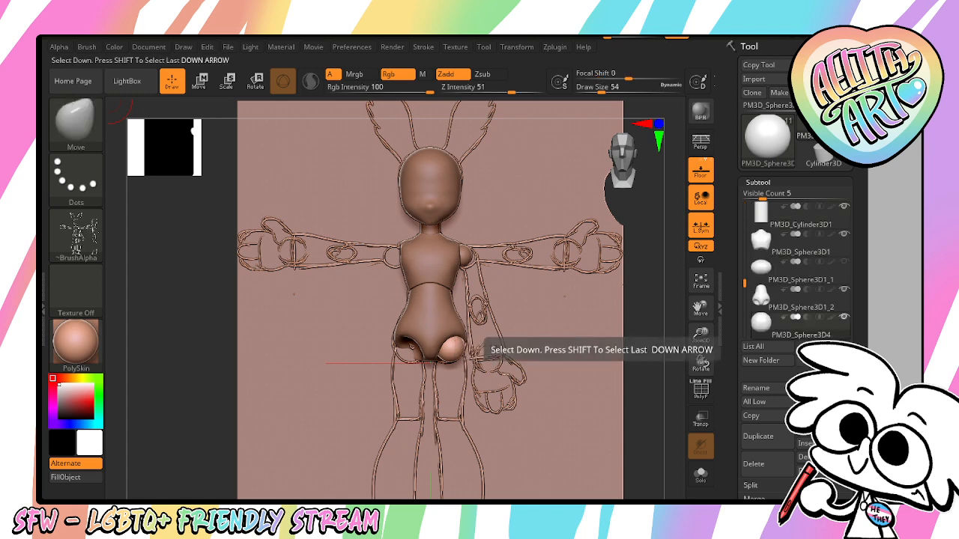
# Duplicate the hip ball, then move the copy down and stretch it vertically into an elongated thigh shape
pyautogui.moveTo(701, 335); pyautogui.dragTo(700, 317)
pyautogui.moveTo(695, 301); pyautogui.dragTo(672, 224)
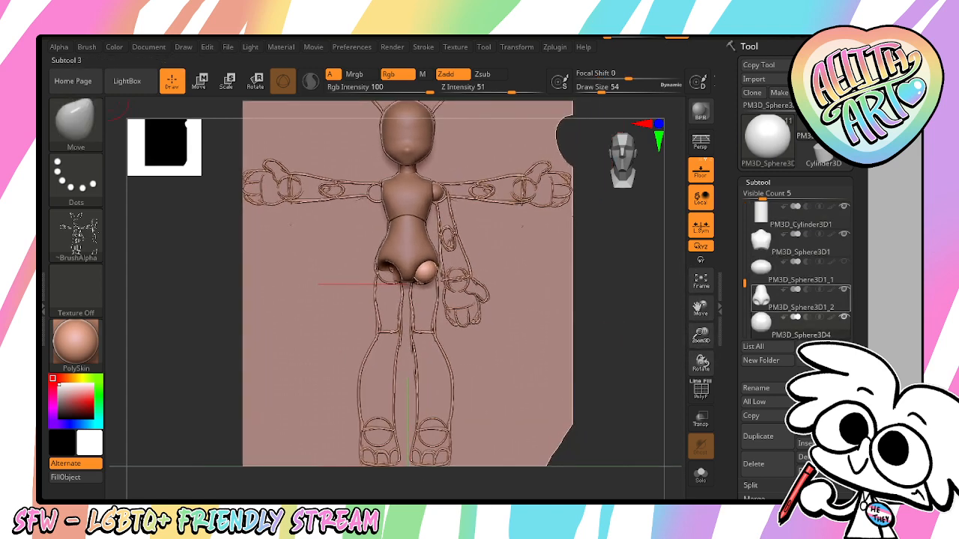
pyautogui.moveTo(806, 377); pyautogui.dragTo(806, 348)
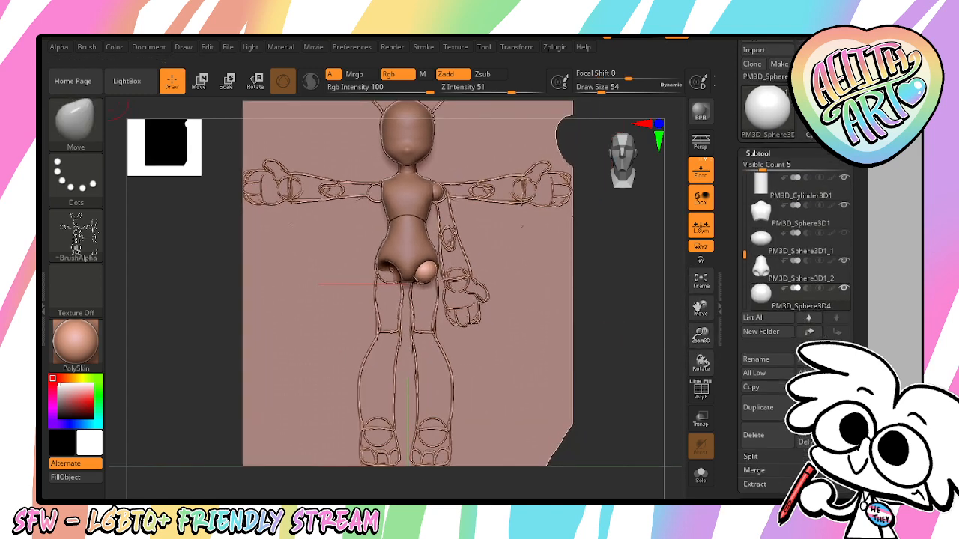
pyautogui.click(771, 413)
pyautogui.press('e')
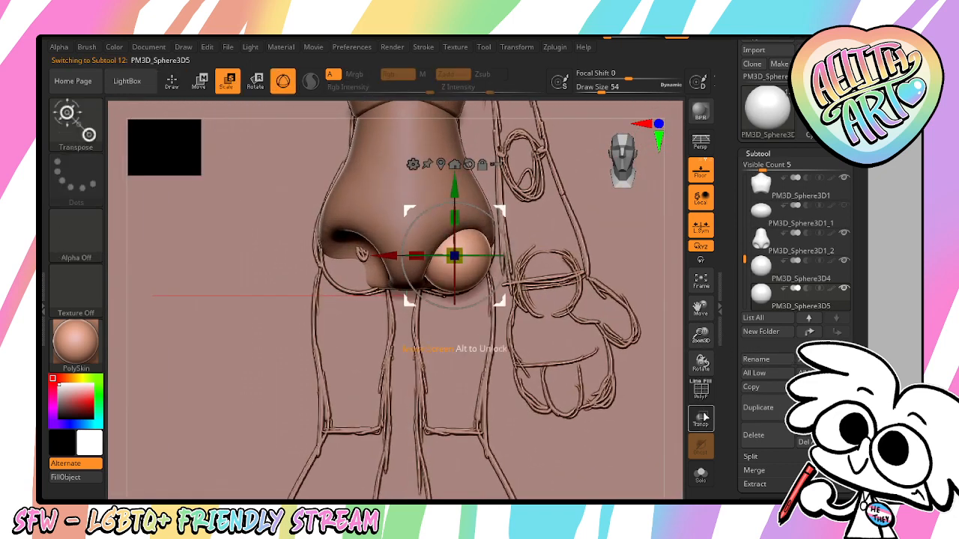
pyautogui.moveTo(454, 189); pyautogui.dragTo(462, 255)
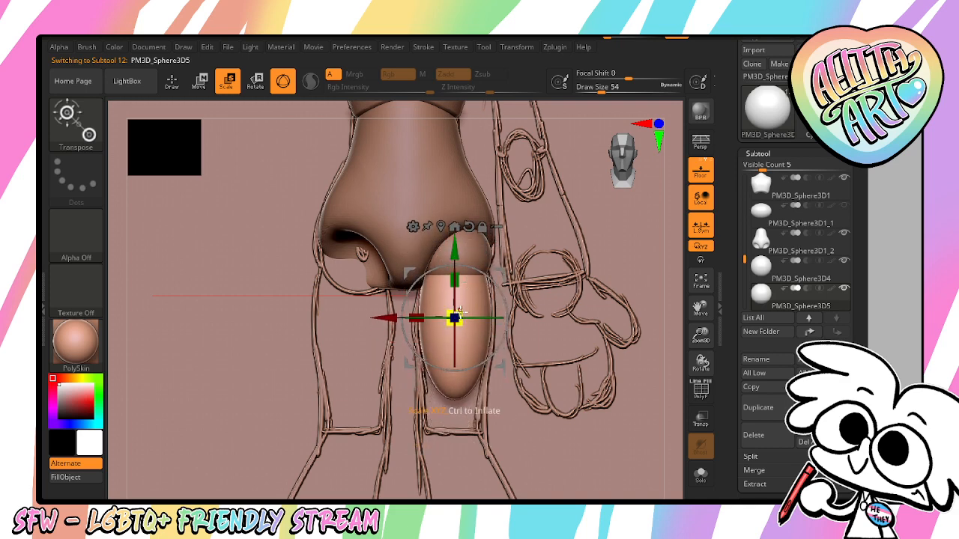
pyautogui.moveTo(462, 310)
pyautogui.mouseDown()
pyautogui.moveTo(472, 313)
pyautogui.moveTo(463, 304)
pyautogui.mouseUp()
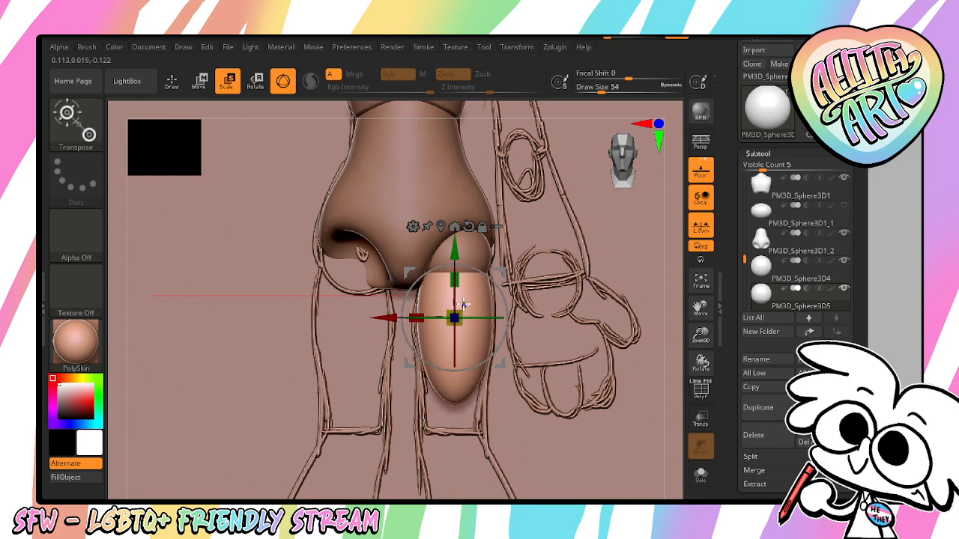
# Compare the thigh shape with the leg sketches in the front and side views, selecting the RIGHT reference subtool
pyautogui.press('b')
pyautogui.press('m')
pyautogui.press('v')
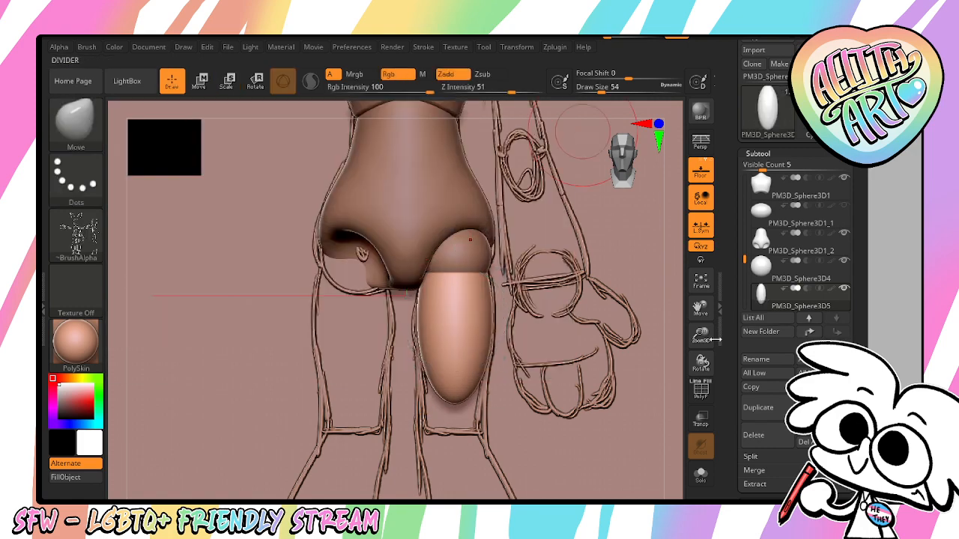
pyautogui.moveTo(701, 339); pyautogui.dragTo(701, 319)
pyautogui.click(701, 420)
pyautogui.click(700, 418)
pyautogui.moveTo(700, 308); pyautogui.dragTo(698, 256)
pyautogui.moveTo(701, 334); pyautogui.dragTo(697, 342)
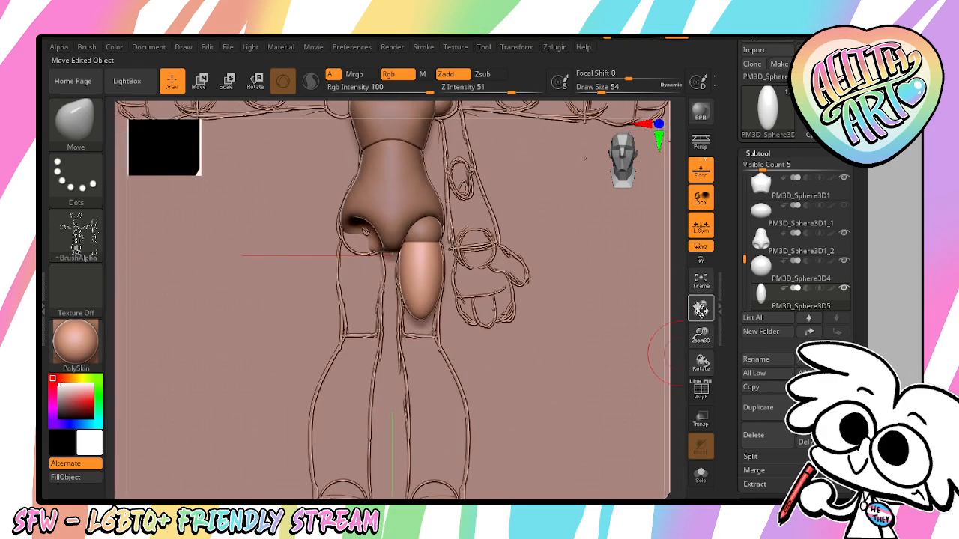
pyautogui.moveTo(700, 308); pyautogui.dragTo(640, 317)
pyautogui.keyDown('shift'); pyautogui.moveTo(654, 350); pyautogui.dragTo(612, 379); pyautogui.keyUp('shift')
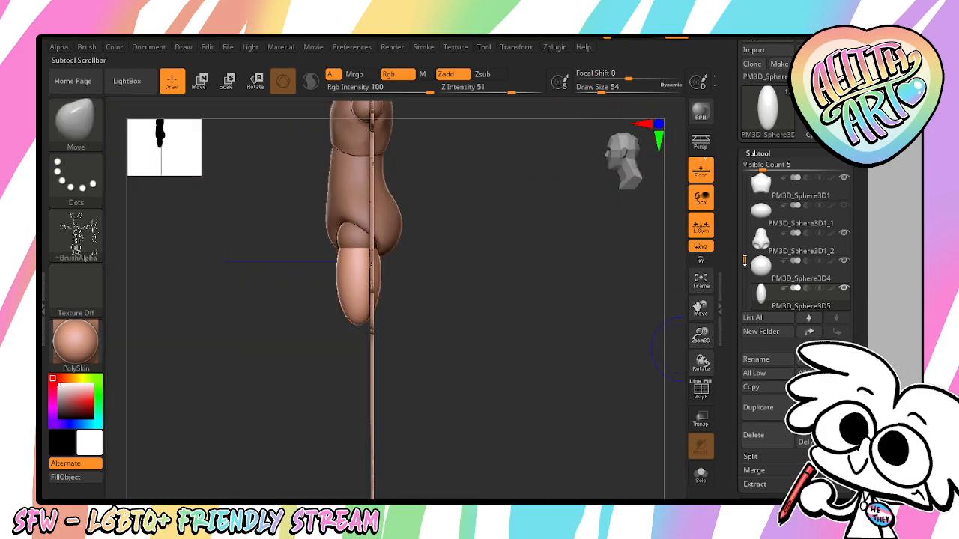
pyautogui.moveTo(738, 270); pyautogui.dragTo(736, 180)
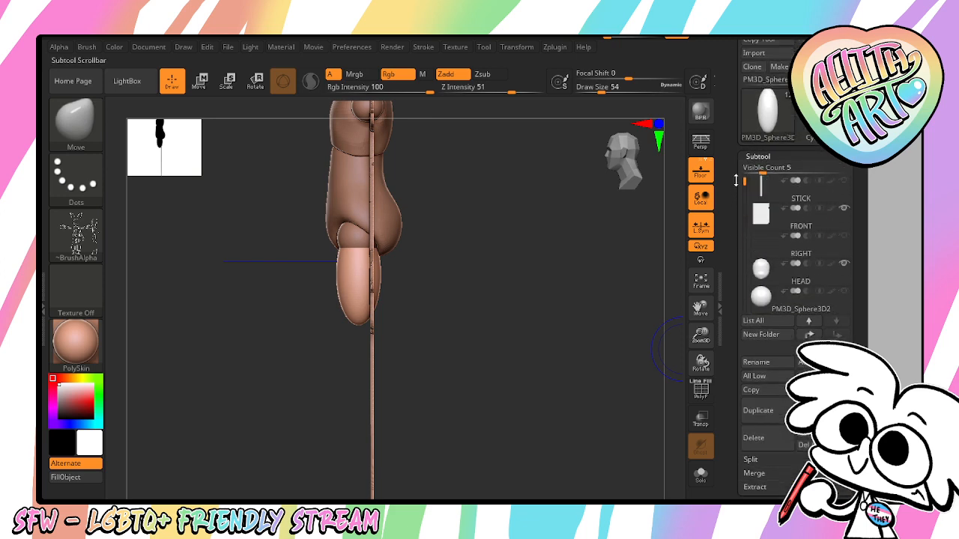
pyautogui.click(796, 246)
pyautogui.keyDown('shift'); pyautogui.moveTo(611, 361); pyautogui.dragTo(658, 358); pyautogui.keyUp('shift')
pyautogui.moveTo(744, 182); pyautogui.dragTo(736, 262)
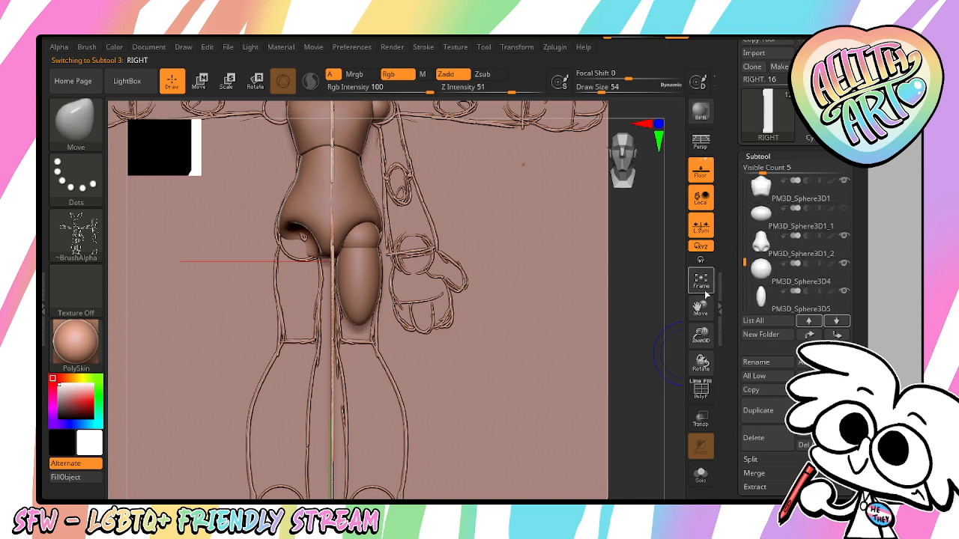
# Scale the thigh shape up slightly and lower it so its end reaches the knee line of the front sketch
pyautogui.click(806, 279)
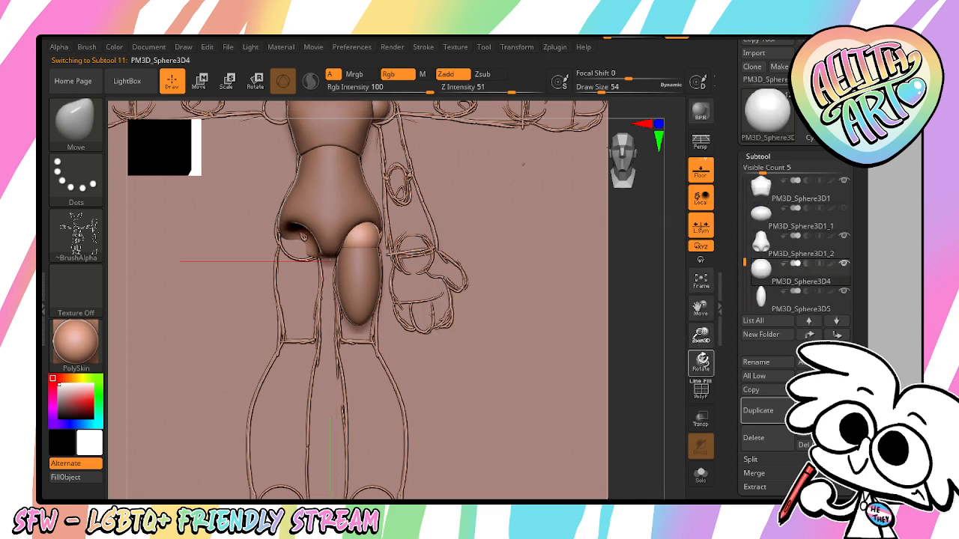
pyautogui.moveTo(699, 341); pyautogui.dragTo(691, 380)
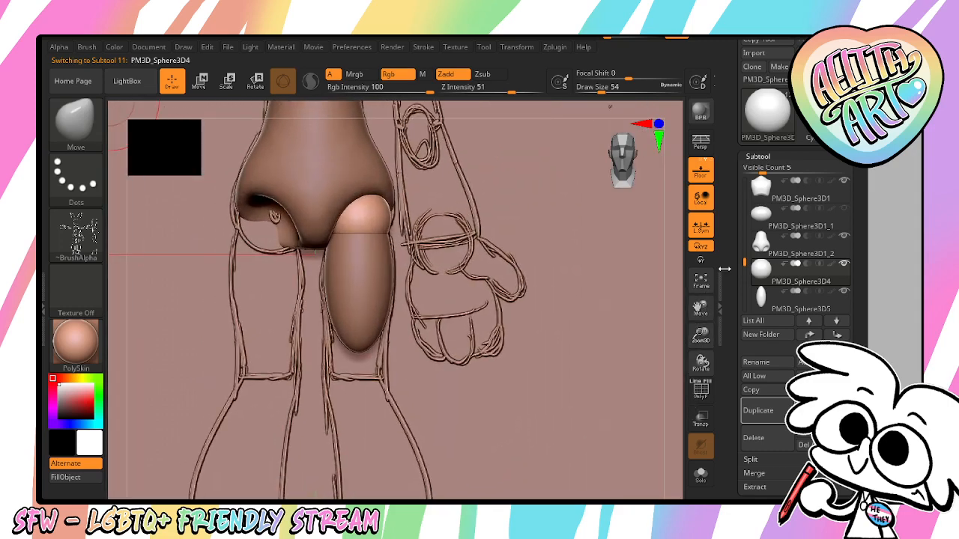
pyautogui.click(794, 307)
pyautogui.press('e')
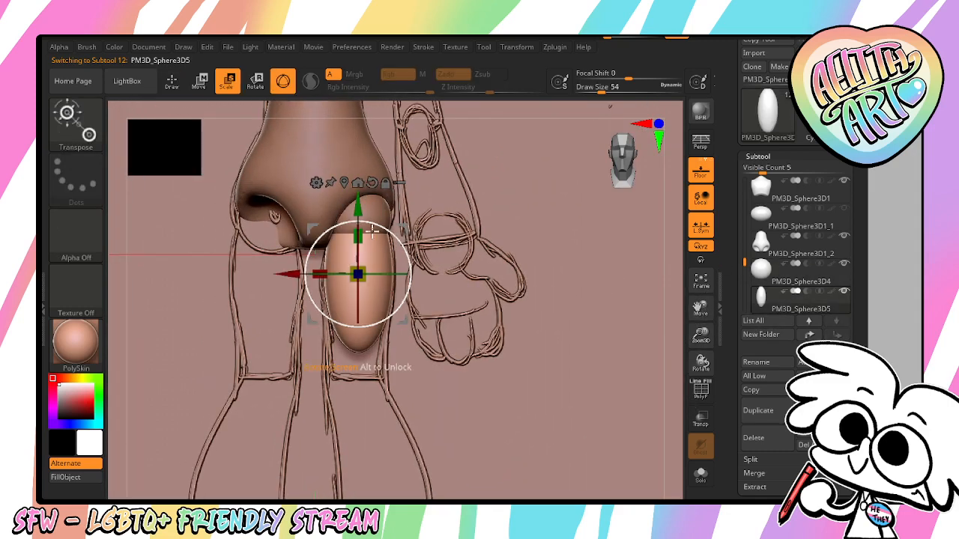
pyautogui.moveTo(362, 268); pyautogui.dragTo(369, 264)
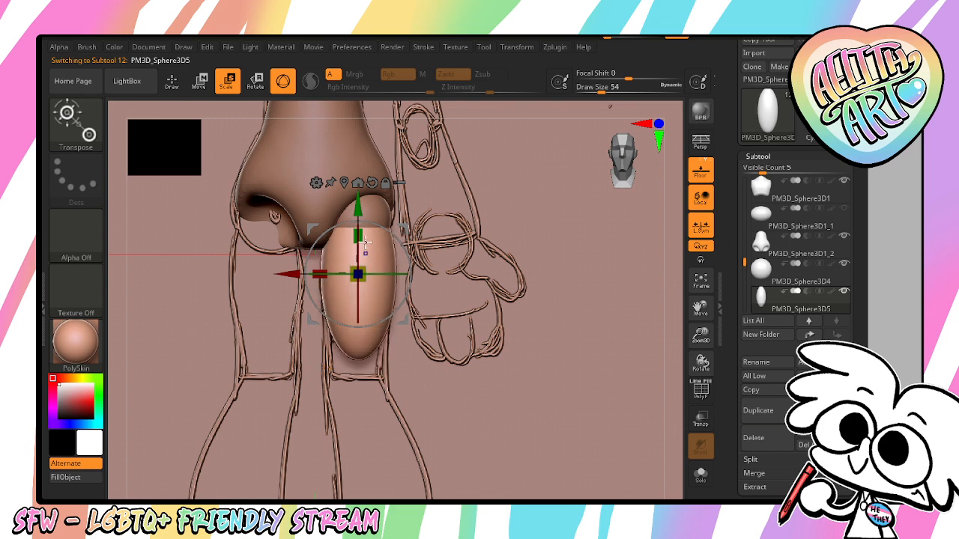
pyautogui.moveTo(358, 206); pyautogui.dragTo(360, 230)
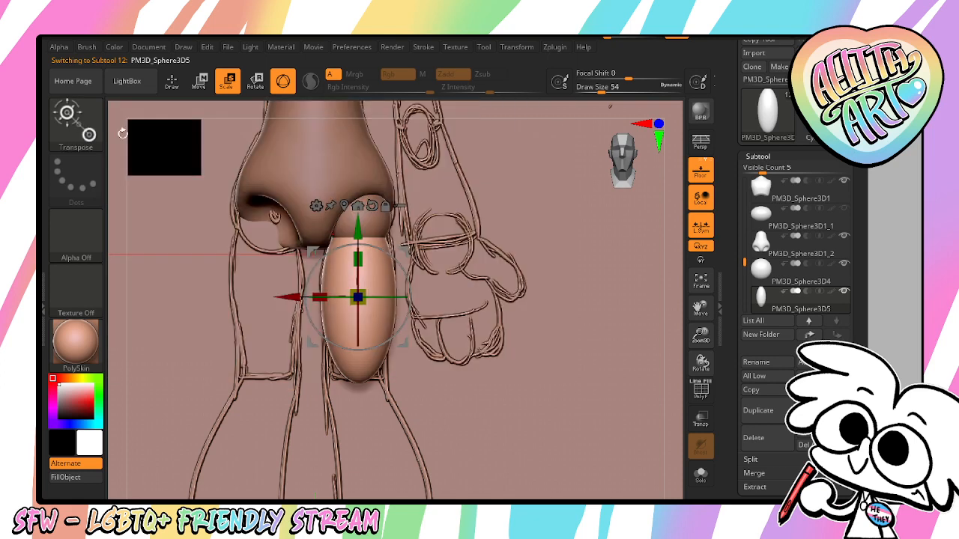
# Mask the thigh's upper half and move its lower half down by about 0.18 to lengthen the leg past the knee line
pyautogui.click(76, 119)
pyautogui.press('m')
pyautogui.press('v')
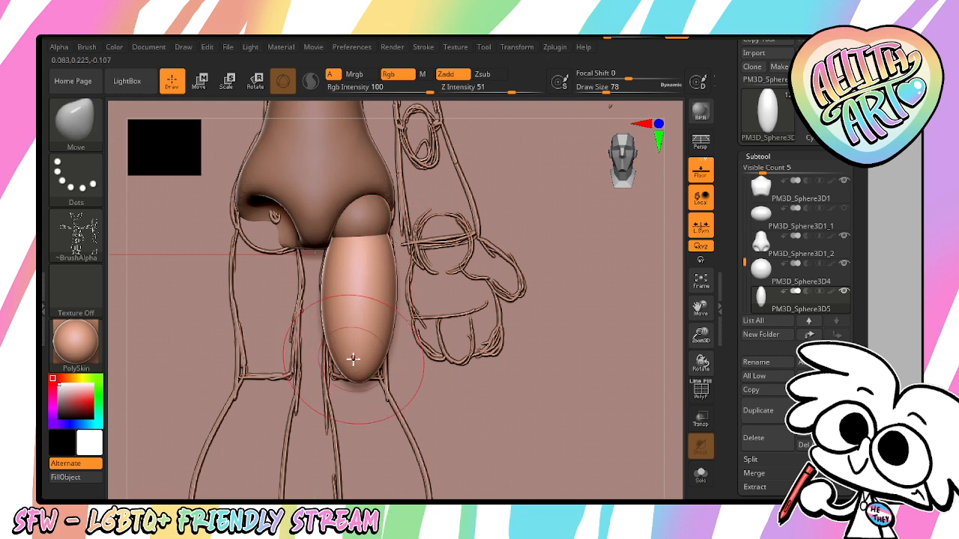
pyautogui.moveTo(702, 336); pyautogui.dragTo(689, 270)
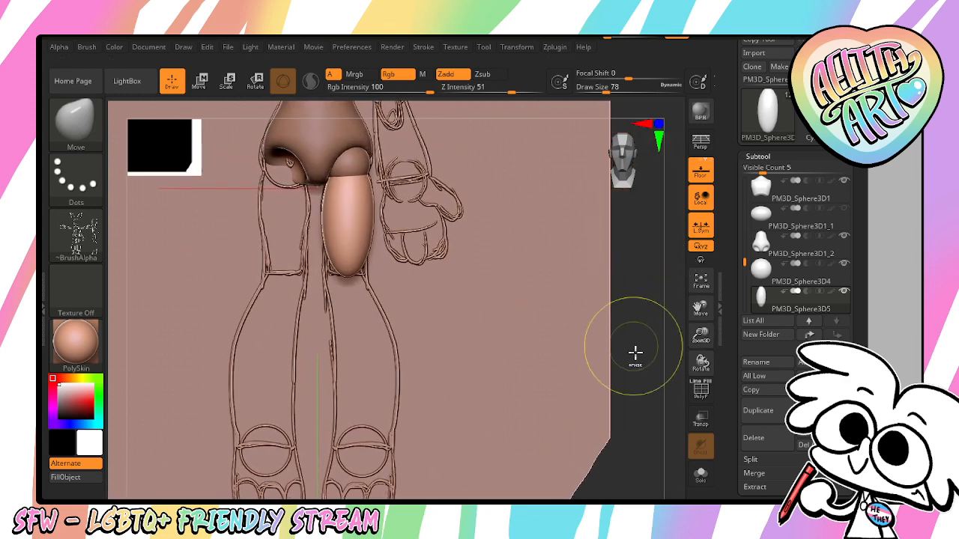
pyautogui.keyDown('ctrl'); pyautogui.moveTo(647, 361); pyautogui.dragTo(284, 220); pyautogui.keyUp('ctrl')
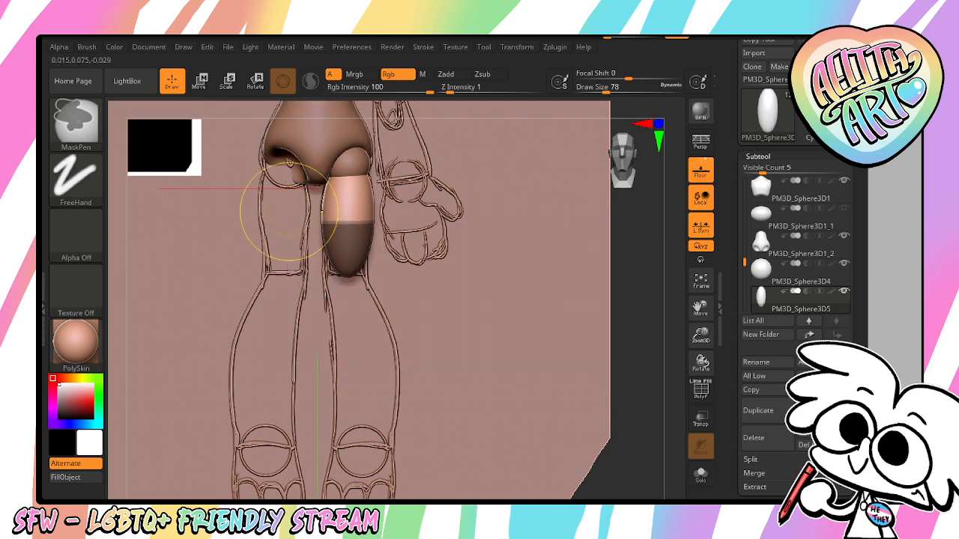
pyautogui.keyDown('ctrl'); pyautogui.click(289, 212); pyautogui.keyUp('ctrl')
pyautogui.press('e')
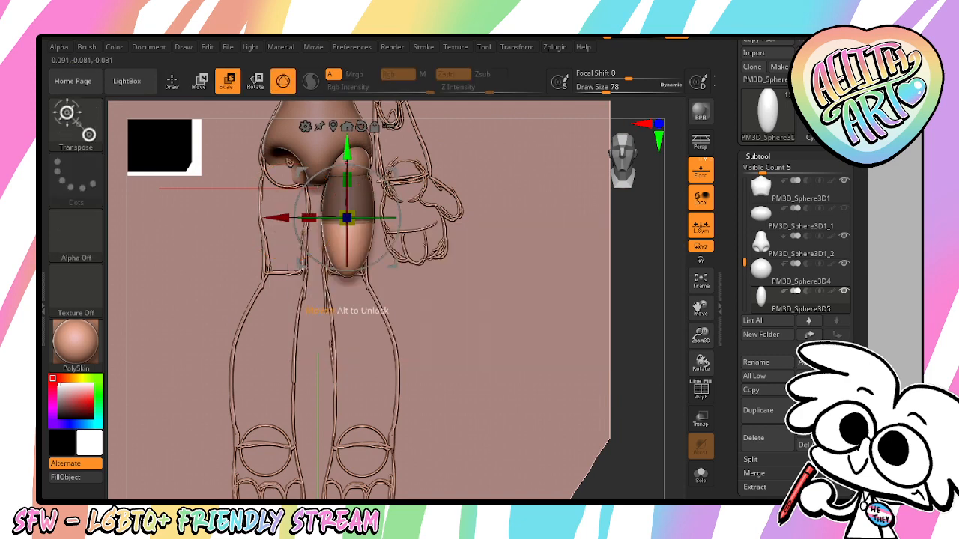
pyautogui.moveTo(347, 150); pyautogui.dragTo(347, 208)
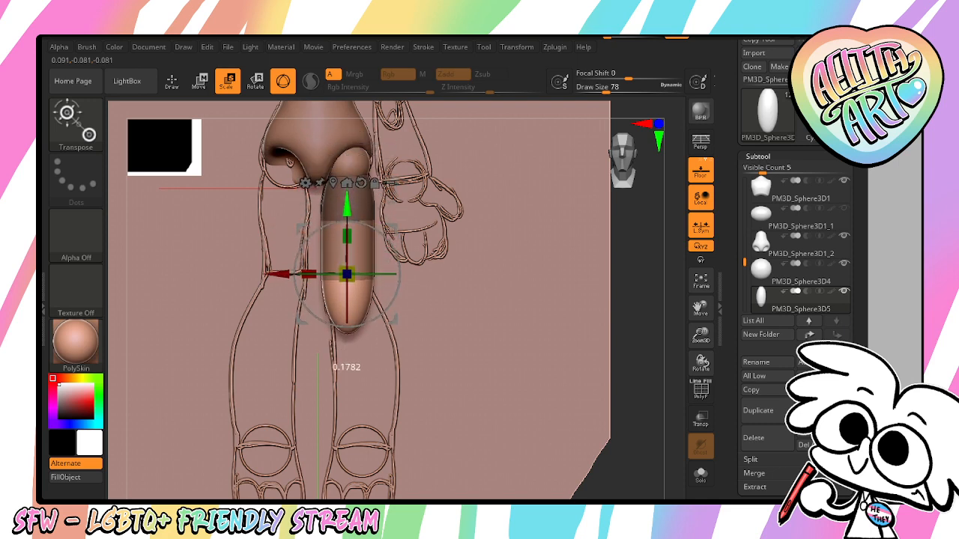
# Clear the thigh's mask and smooth the stretched area in its lower half
pyautogui.press('b')
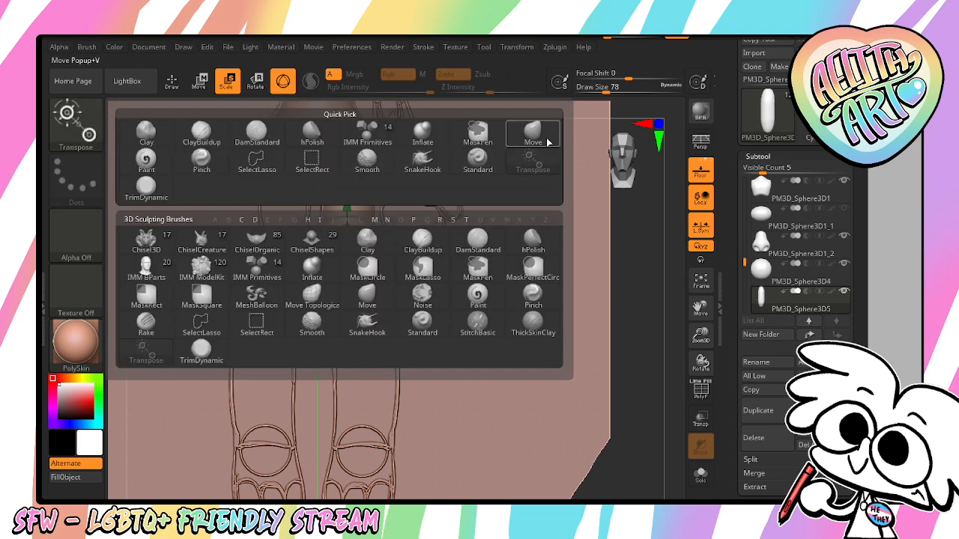
pyautogui.click(547, 142)
pyautogui.moveTo(347, 277)
pyautogui.keyDown('shift'); pyautogui.mouseDown()
pyautogui.moveTo(361, 301)
pyautogui.moveTo(346, 290)
pyautogui.mouseUp(); pyautogui.keyUp('shift')
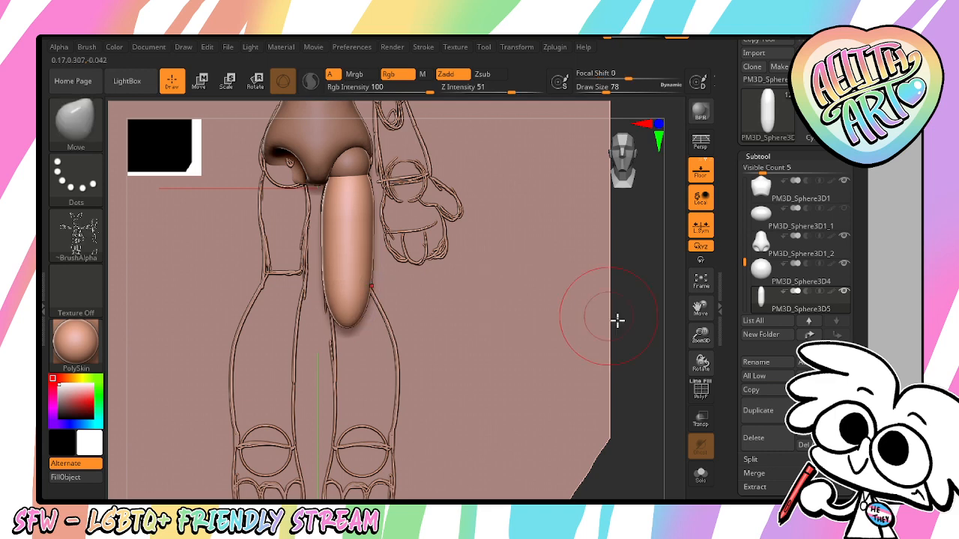
# Show the RIGHT reference in a side view with transparency on and frame the thigh against its sketch
pyautogui.keyDown('shift'); pyautogui.moveTo(617, 321); pyautogui.dragTo(596, 327); pyautogui.keyUp('shift')
pyautogui.moveTo(746, 266); pyautogui.dragTo(737, 190)
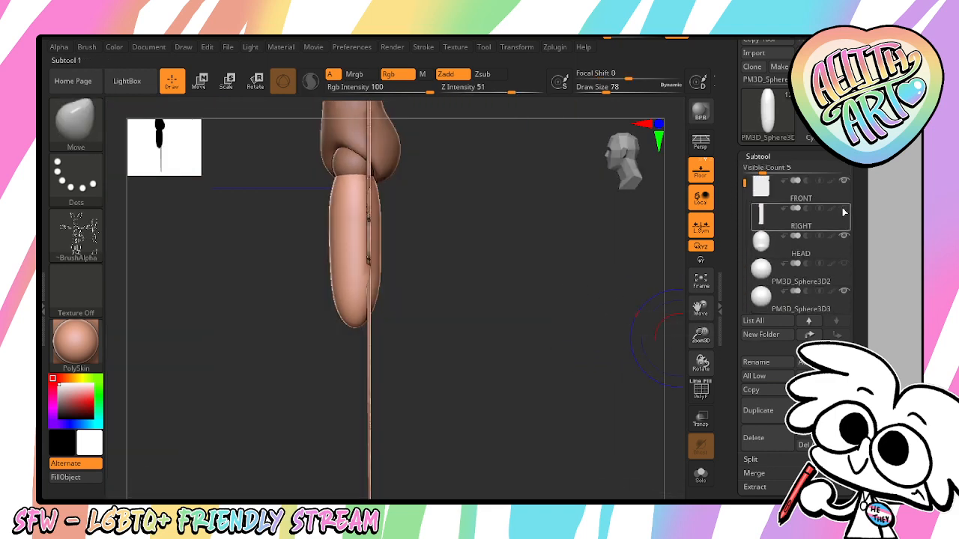
pyautogui.click(701, 420)
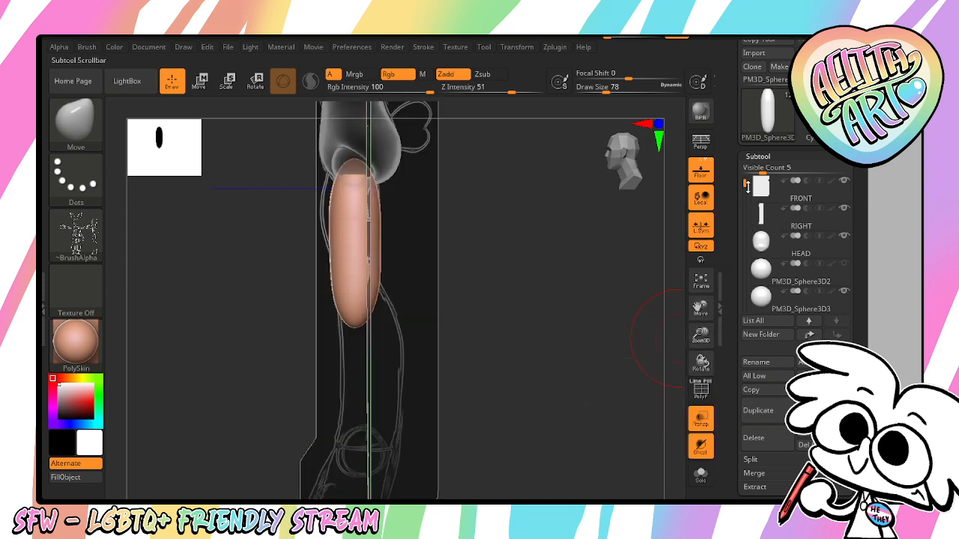
pyautogui.moveTo(747, 186); pyautogui.dragTo(732, 302)
pyautogui.moveTo(702, 334); pyautogui.dragTo(704, 367)
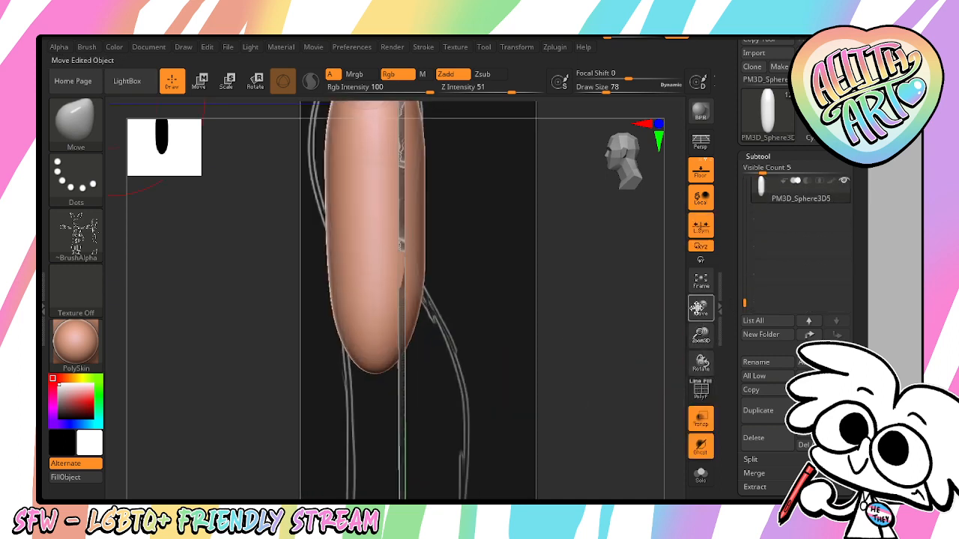
pyautogui.moveTo(700, 308); pyautogui.dragTo(749, 393)
pyautogui.moveTo(468, 300); pyautogui.dragTo(428, 303)
pyautogui.hotkey('ctrl', 'z')
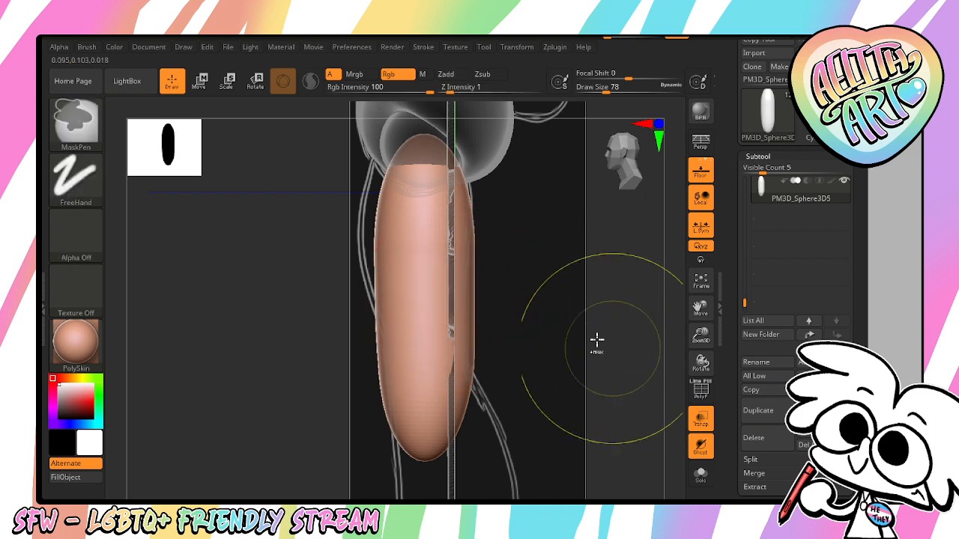
pyautogui.moveTo(476, 330); pyautogui.dragTo(426, 316)
pyautogui.moveTo(391, 241); pyautogui.dragTo(357, 229)
pyautogui.hotkey('ctrl', 'z')
pyautogui.hotkey('ctrl', 'z')
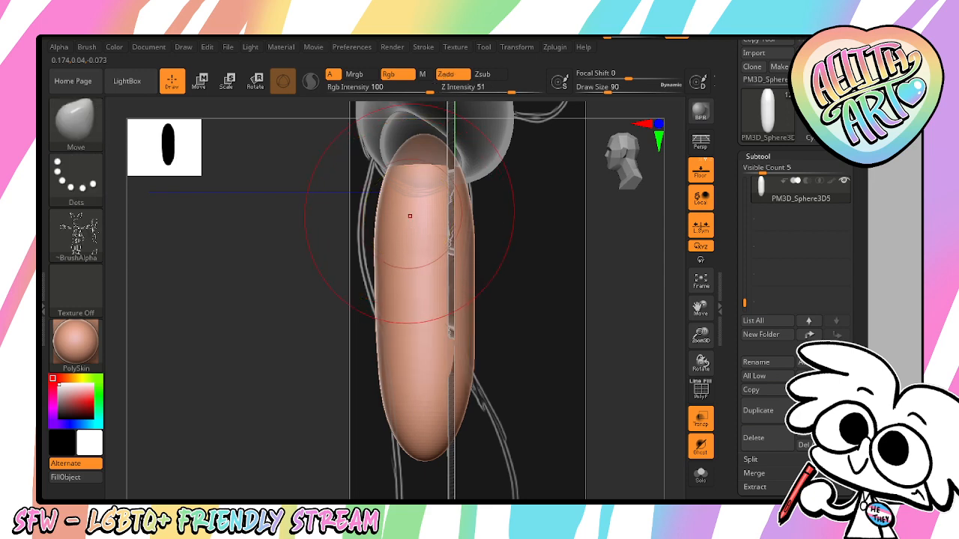
# Push the thigh's front and back outlines into line with the side sketch using the Move brush, smoothing the lower front
pyautogui.moveTo(409, 216); pyautogui.dragTo(392, 213)
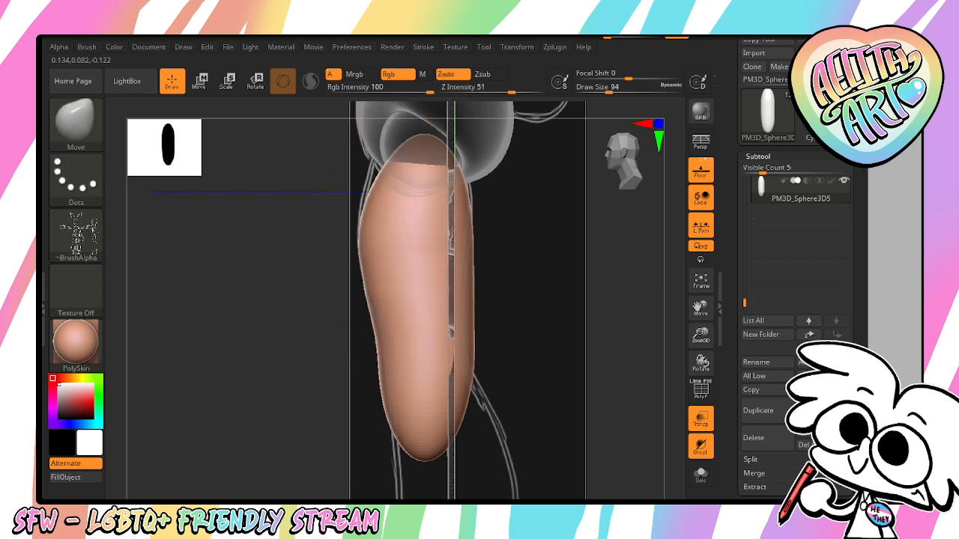
pyautogui.moveTo(391, 338)
pyautogui.keyDown('shift'); pyautogui.mouseDown()
pyautogui.moveTo(404, 353)
pyautogui.moveTo(392, 360)
pyautogui.moveTo(413, 360)
pyautogui.mouseUp(); pyautogui.keyUp('shift')
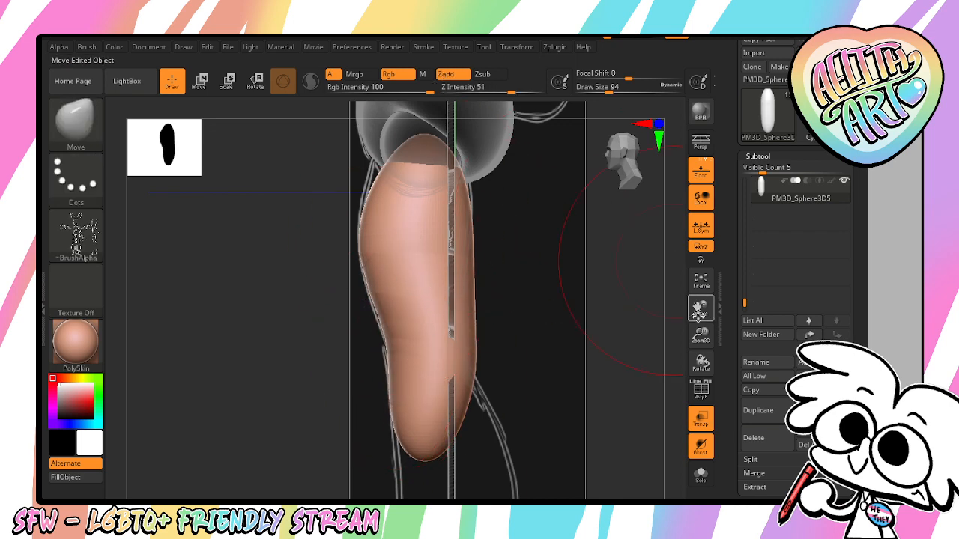
pyautogui.moveTo(699, 307); pyautogui.dragTo(703, 397)
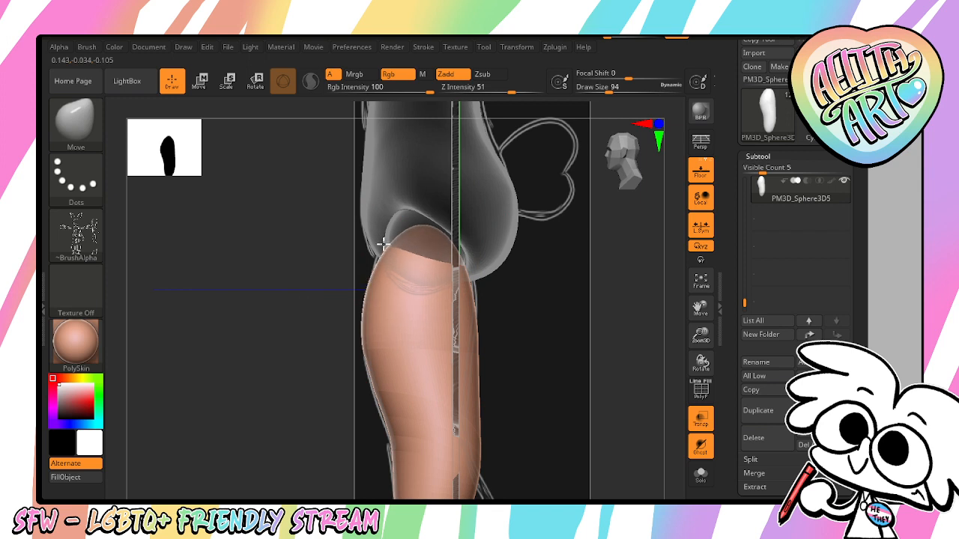
pyautogui.moveTo(365, 330); pyautogui.dragTo(371, 333)
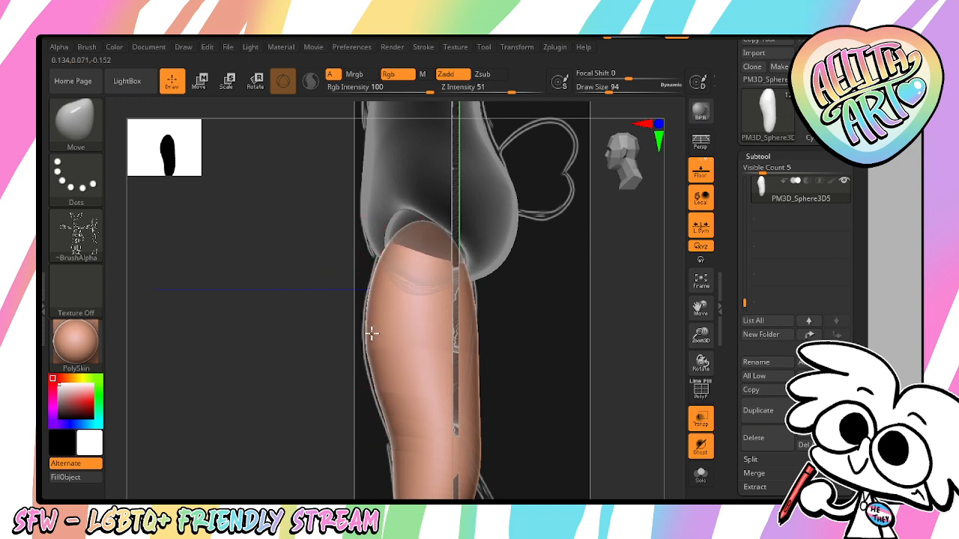
pyautogui.moveTo(480, 418); pyautogui.dragTo(440, 426)
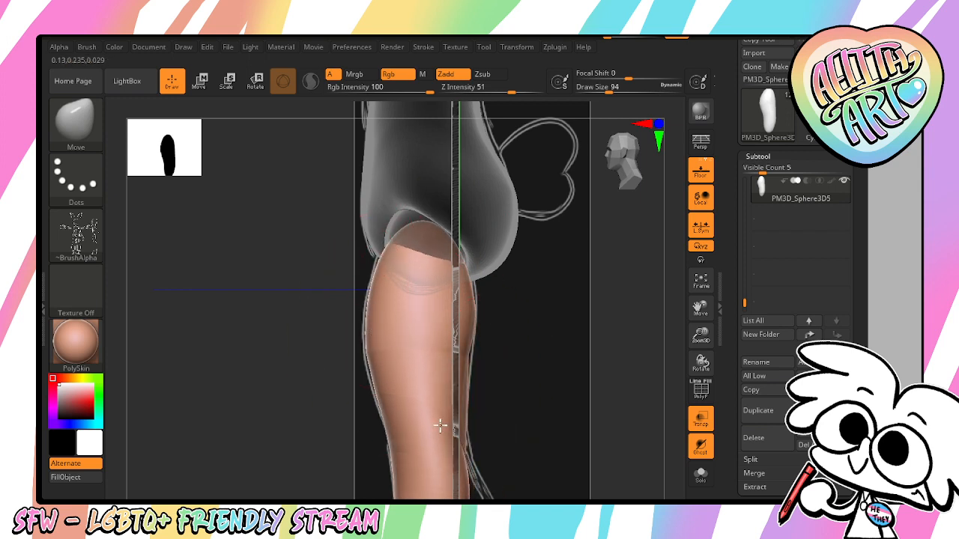
# Try to pull the back of the subdivided thigh outward with the Move brush, and undo the strokes and subdivisions
pyautogui.moveTo(699, 310); pyautogui.dragTo(677, 264)
pyautogui.scroll(-5, 825, 293)
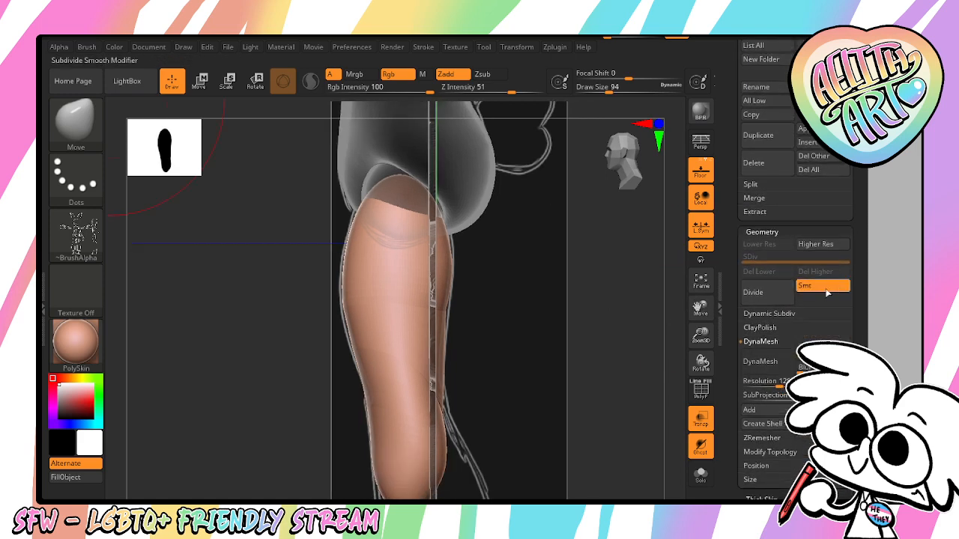
pyautogui.click(751, 296)
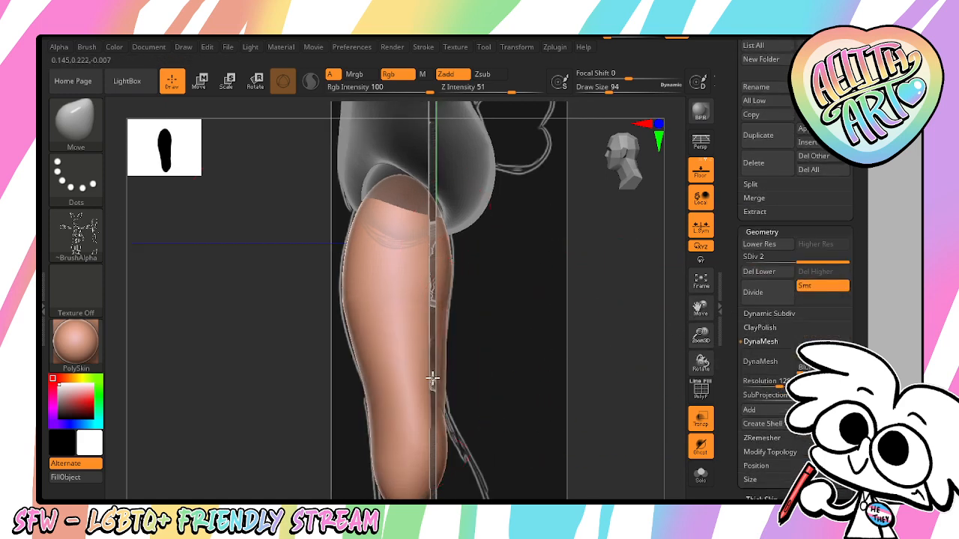
pyautogui.moveTo(434, 382); pyautogui.dragTo(496, 362)
pyautogui.hotkey('ctrl', 'z')
pyautogui.hotkey('ctrl', 'z')
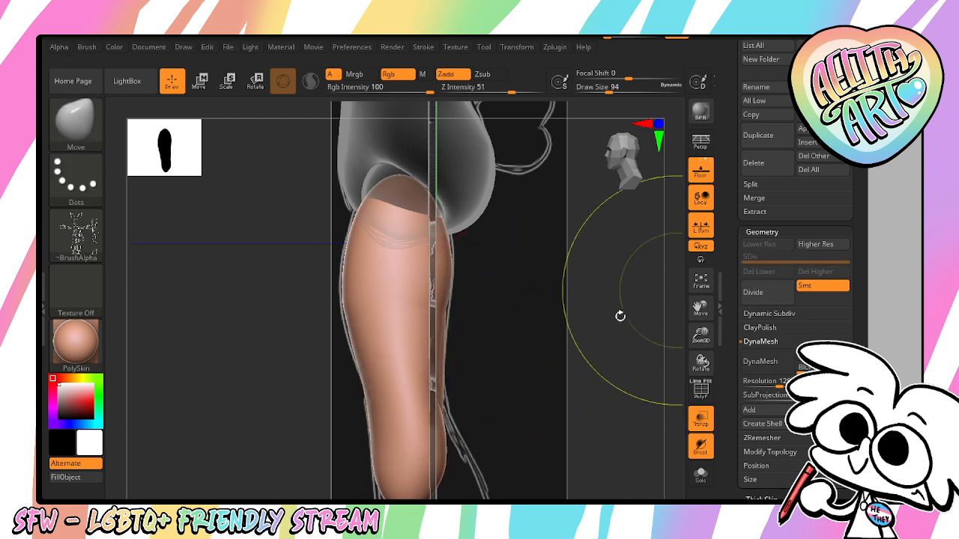
pyautogui.click(767, 299)
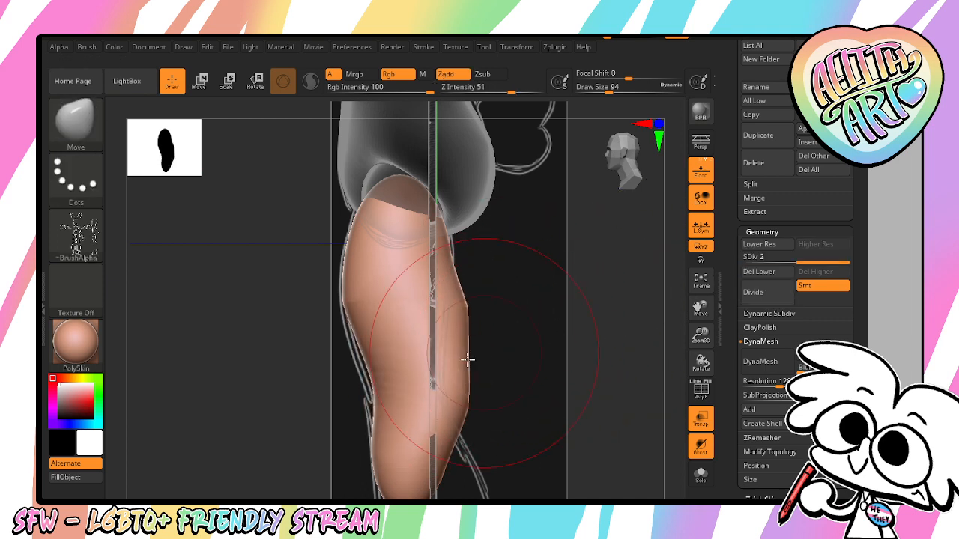
pyautogui.moveTo(469, 359); pyautogui.dragTo(517, 357)
pyautogui.hotkey('ctrl', 'z')
pyautogui.hotkey('ctrl', 'z')
pyautogui.hotkey('ctrl', 'z')
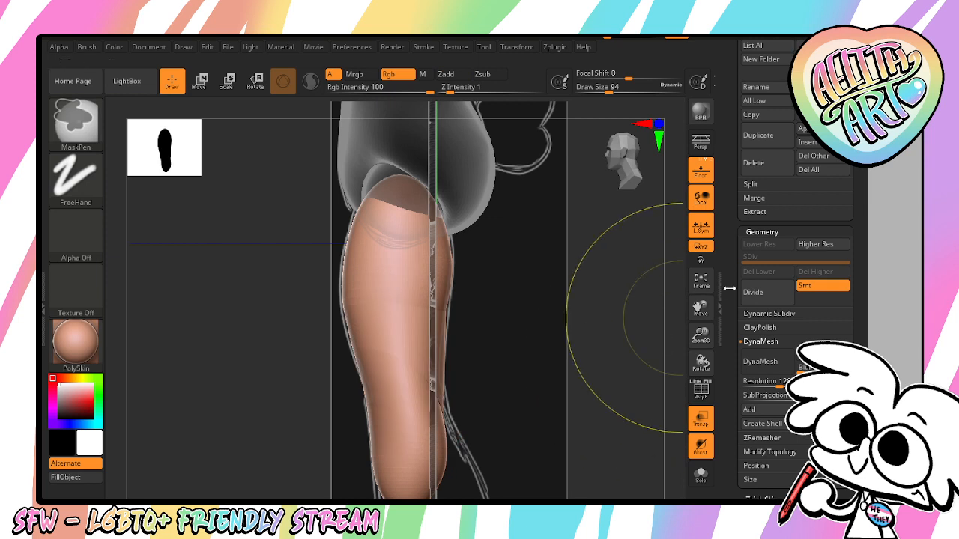
# Subdivide the thigh once and smooth the back of its lower part
pyautogui.click(763, 293)
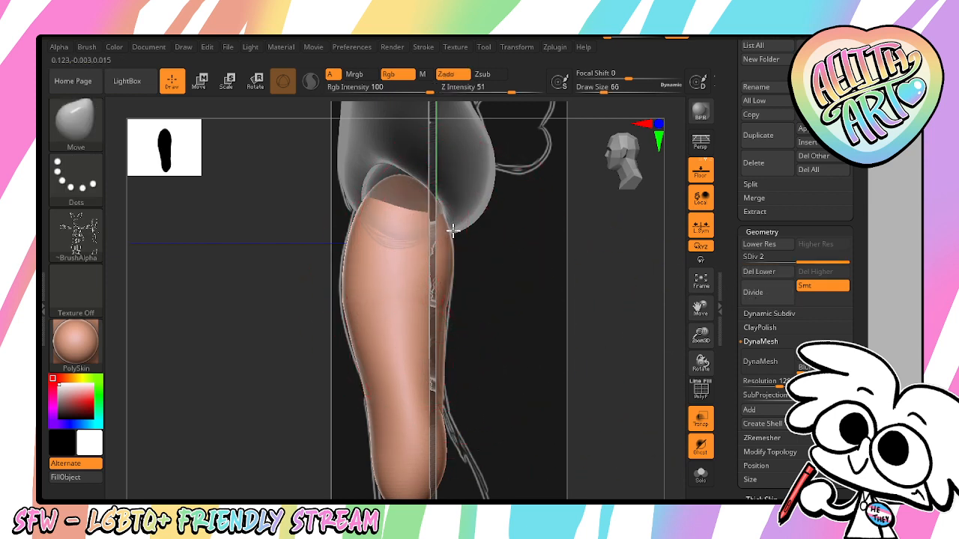
pyautogui.press('shift')
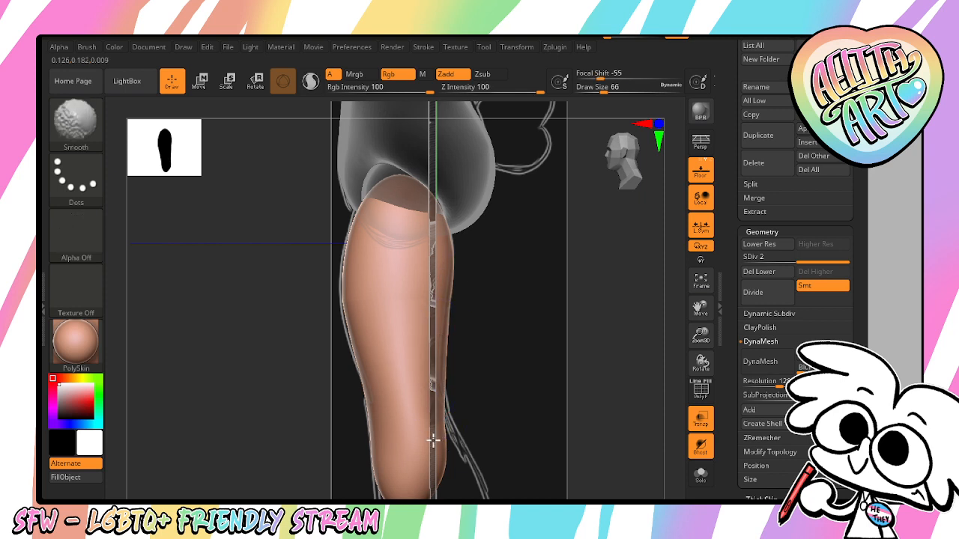
pyautogui.keyDown('shift'); pyautogui.moveTo(433, 441); pyautogui.dragTo(444, 374); pyautogui.keyUp('shift')
# Mask the leg except for its lower end, then move that end down to the ankle ball and rotate it slightly
pyautogui.moveTo(701, 337); pyautogui.dragTo(699, 313)
pyautogui.moveTo(698, 308); pyautogui.dragTo(695, 203)
pyautogui.keyDown('ctrl'); pyautogui.moveTo(588, 424); pyautogui.dragTo(333, 201); pyautogui.keyUp('ctrl')
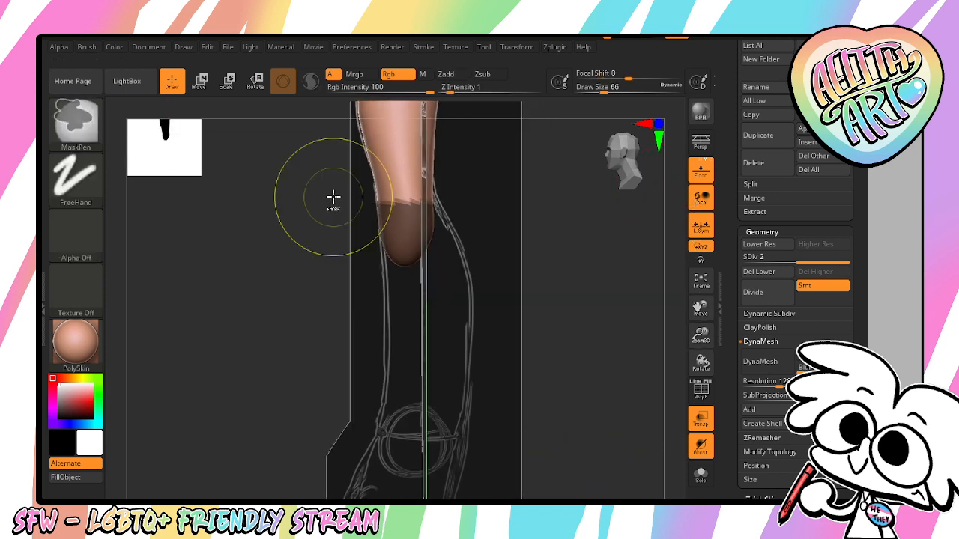
pyautogui.keyDown('ctrl'); pyautogui.click(333, 196); pyautogui.keyUp('ctrl')
pyautogui.press('e')
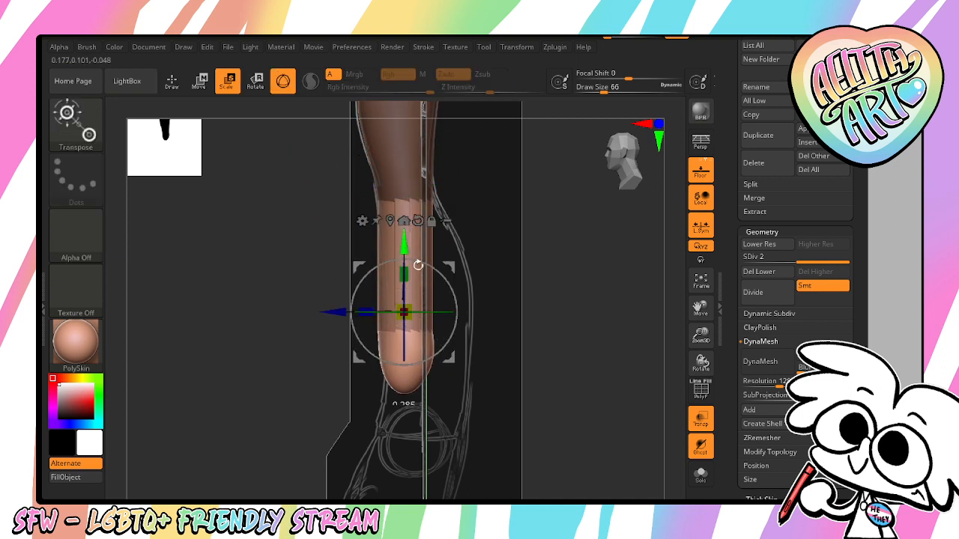
pyautogui.moveTo(418, 264); pyautogui.dragTo(479, 406)
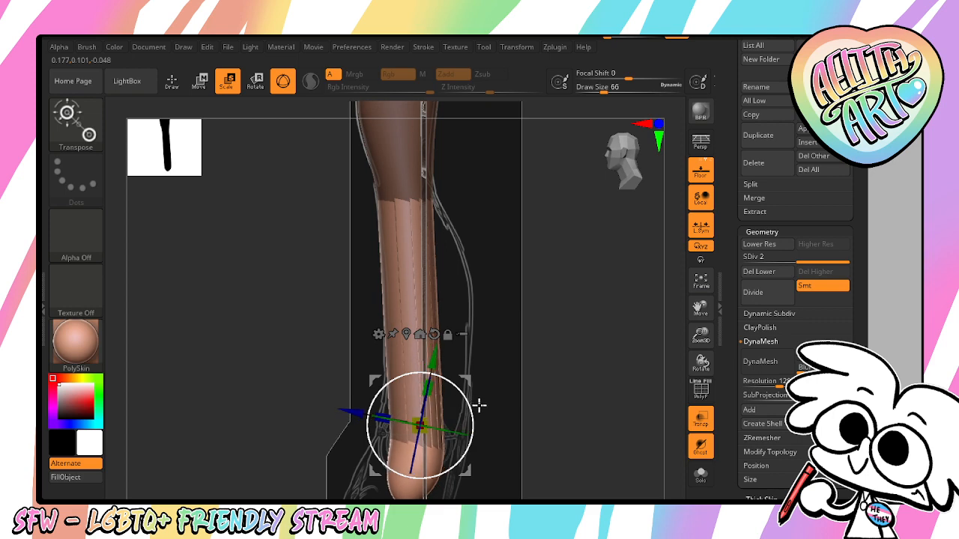
# Clear the leg's mask, switch to the Move brush and try a stroke on the stretched section, undoing it
pyautogui.keyDown('ctrl'); pyautogui.moveTo(552, 343); pyautogui.dragTo(596, 357); pyautogui.keyUp('ctrl')
pyautogui.press('b')
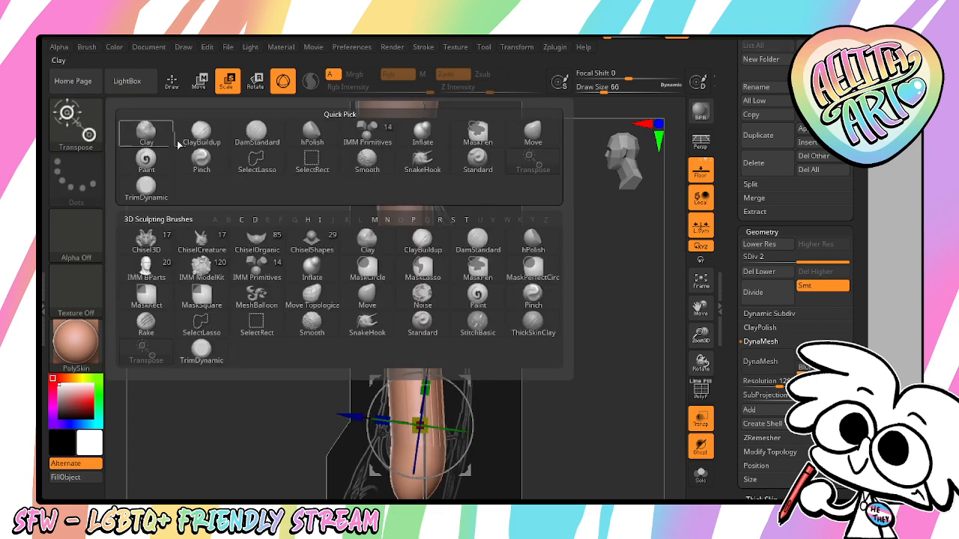
pyautogui.press('m')
pyautogui.press('v')
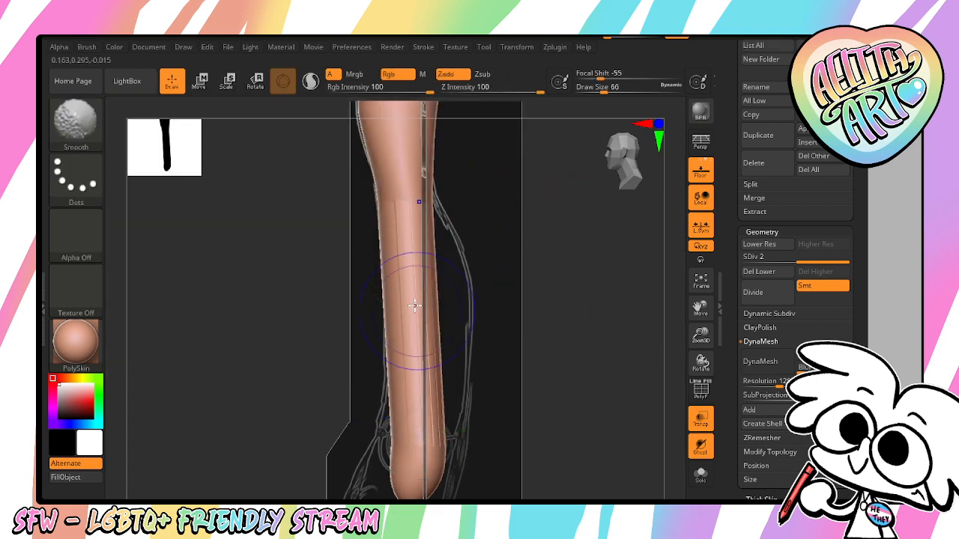
pyautogui.moveTo(437, 438)
pyautogui.mouseDown()
pyautogui.moveTo(490, 432)
pyautogui.moveTo(514, 284)
pyautogui.moveTo(503, 264)
pyautogui.mouseUp()
pyautogui.hotkey('ctrl', 'z')
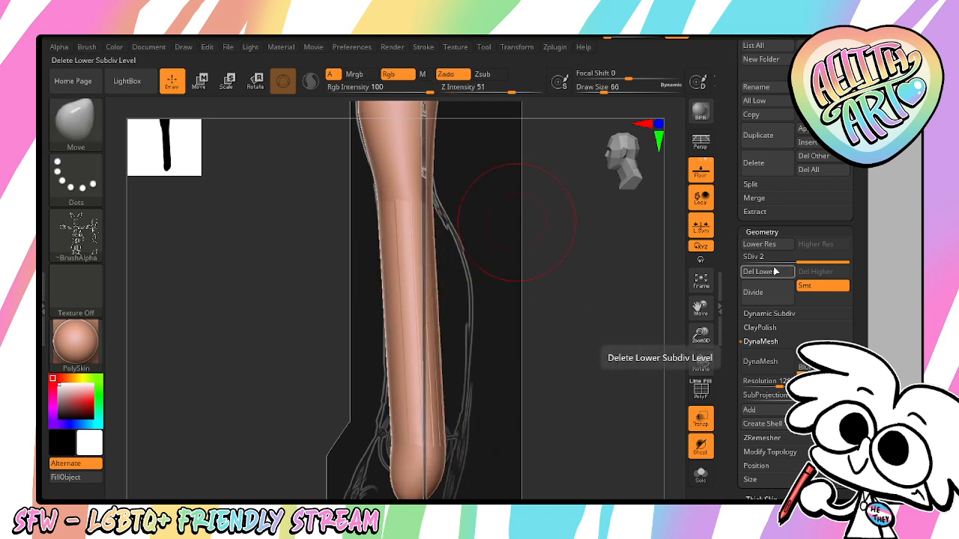
# Delete the leg's lower subdivision level and remesh it with DynaMesh at resolution 328
pyautogui.click(773, 272)
pyautogui.scroll(-5, 834, 277)
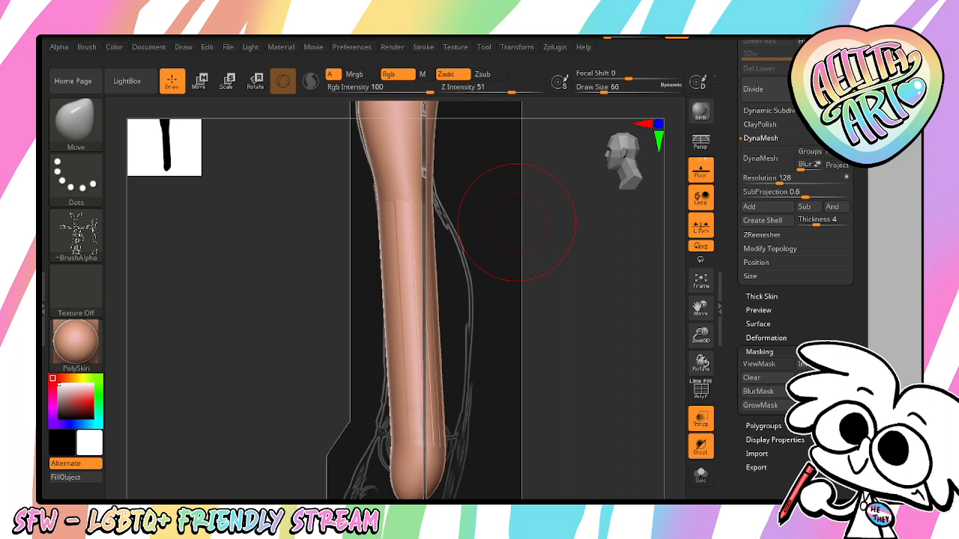
pyautogui.scroll(4, 794, 277)
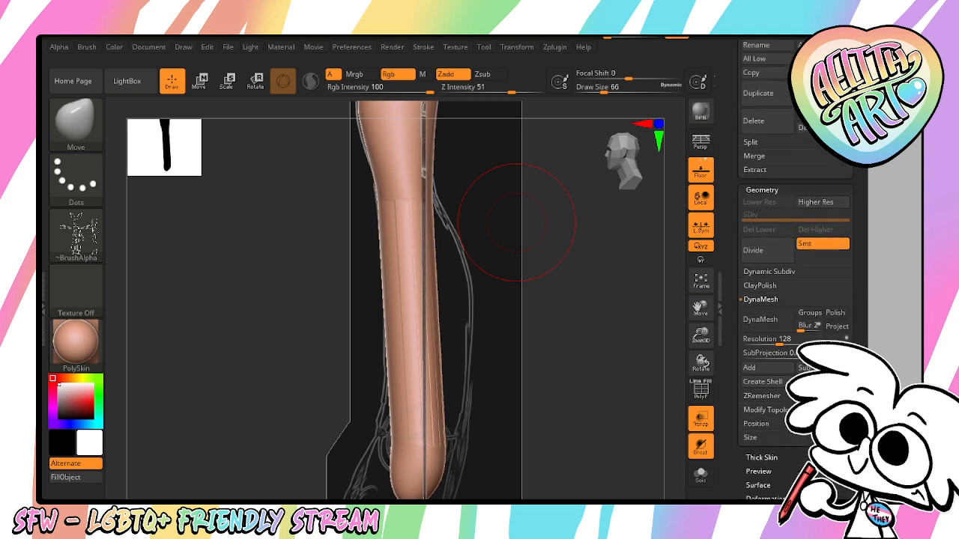
pyautogui.click(800, 342)
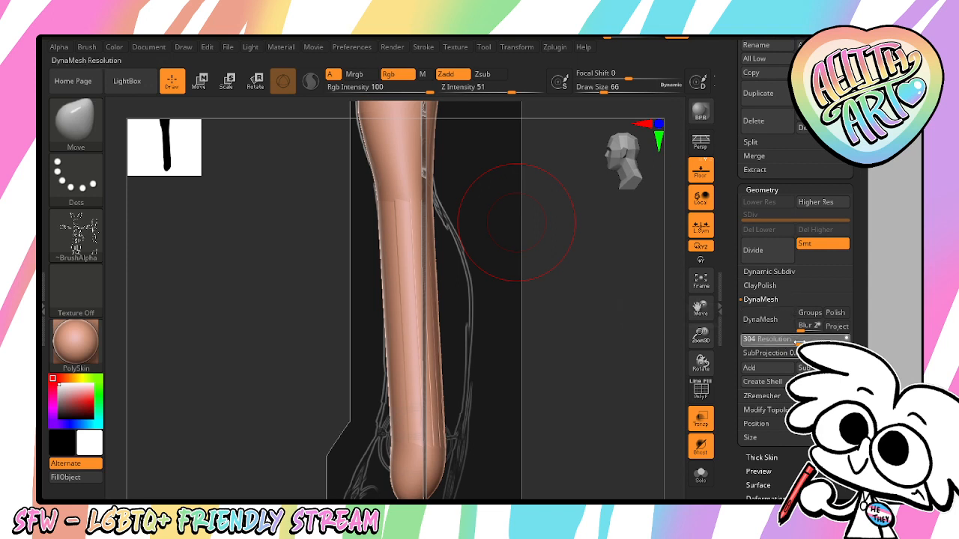
pyautogui.click(774, 320)
pyautogui.press('shift')
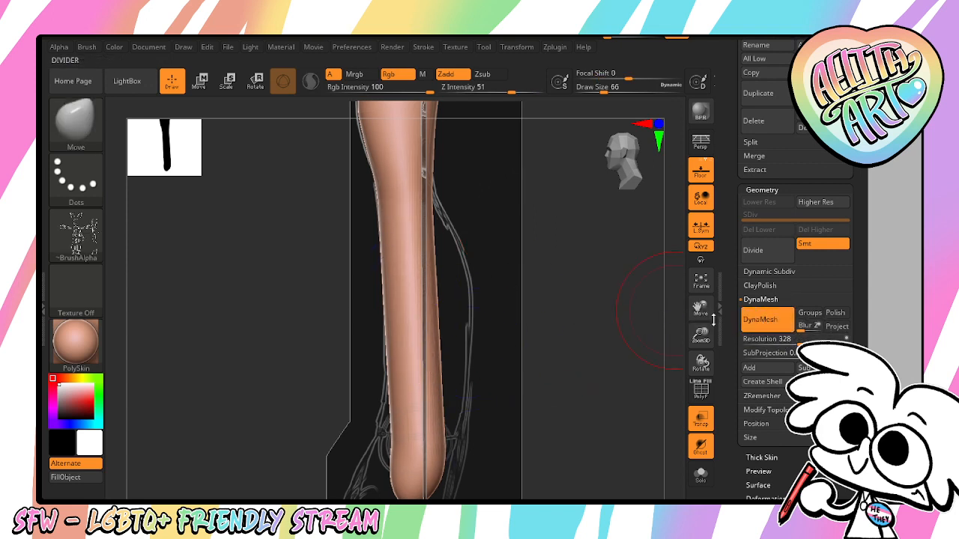
# Bend the lower leg backward toward the calf curve of the side sketch with the Move brush
pyautogui.moveTo(701, 332)
pyautogui.mouseDown()
pyautogui.moveTo(701, 309)
pyautogui.moveTo(724, 335)
pyautogui.mouseUp()
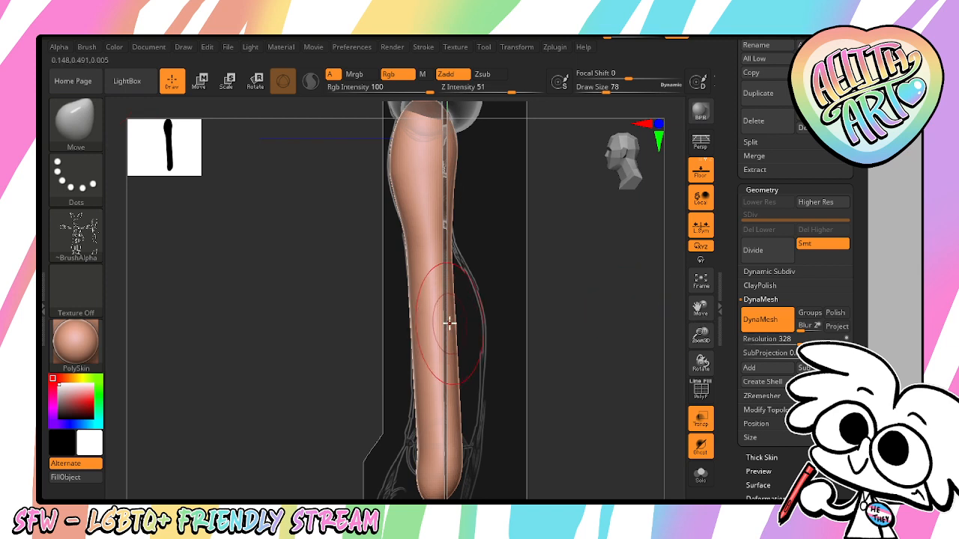
pyautogui.moveTo(454, 324); pyautogui.dragTo(486, 328)
pyautogui.hotkey('ctrl', 'z')
pyautogui.moveTo(450, 353)
pyautogui.mouseDown()
pyautogui.moveTo(482, 360)
pyautogui.moveTo(490, 350)
pyautogui.mouseUp()
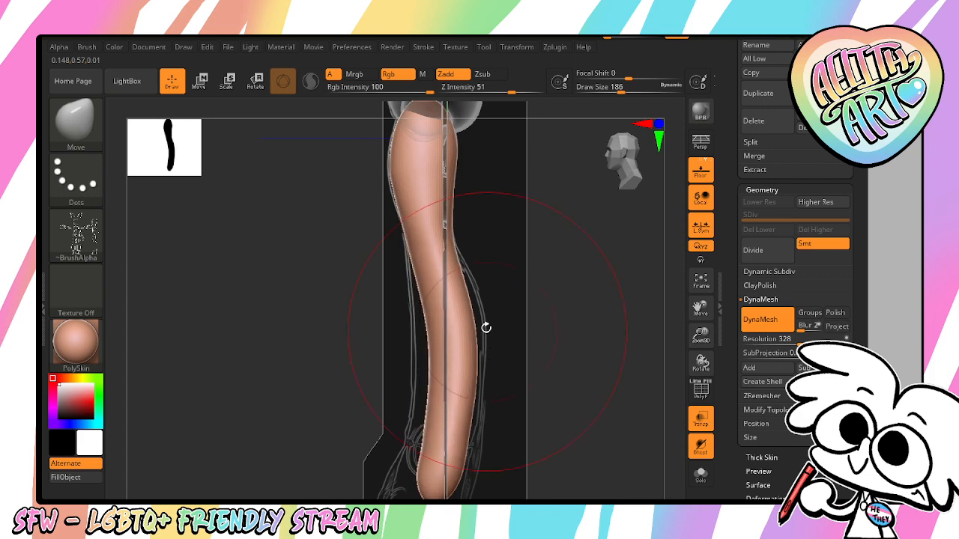
# Thicken the lower leg with the Inflate brush until it fills the calf outline of the side sketch
pyautogui.press('b')
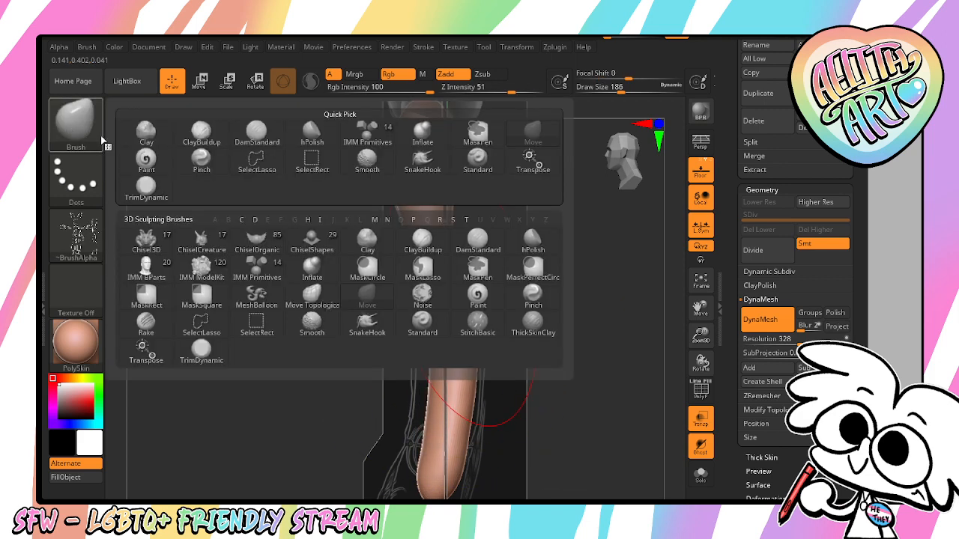
pyautogui.press('i')
pyautogui.press('n')
pyautogui.moveTo(444, 307); pyautogui.dragTo(449, 360)
pyautogui.hotkey('ctrl', 'z')
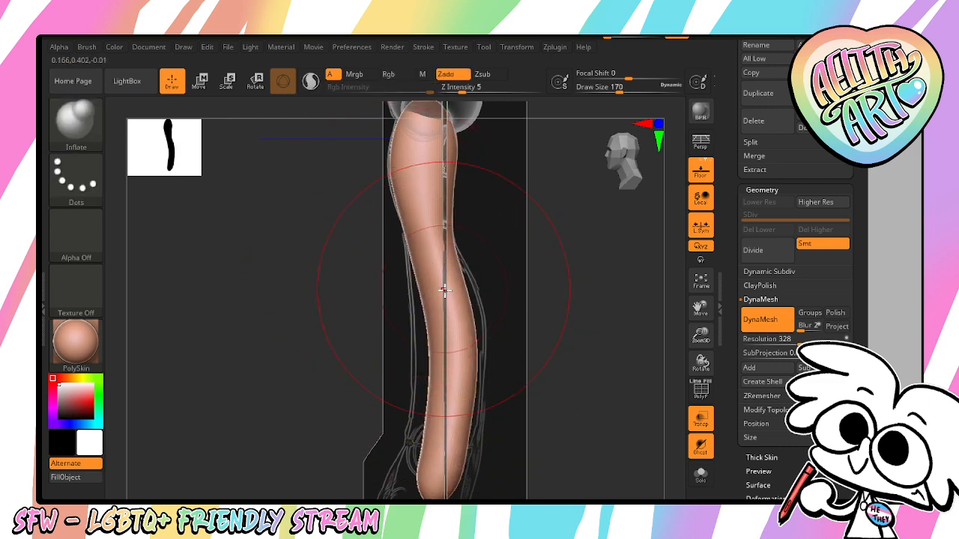
pyautogui.moveTo(445, 291); pyautogui.dragTo(439, 429)
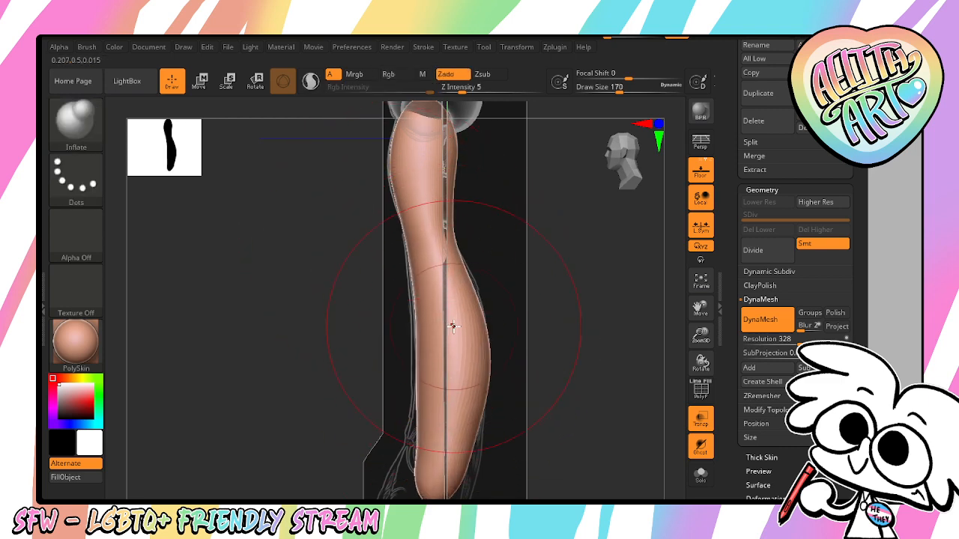
pyautogui.moveTo(452, 327)
pyautogui.mouseDown()
pyautogui.moveTo(439, 425)
pyautogui.moveTo(450, 320)
pyautogui.moveTo(433, 406)
pyautogui.mouseUp()
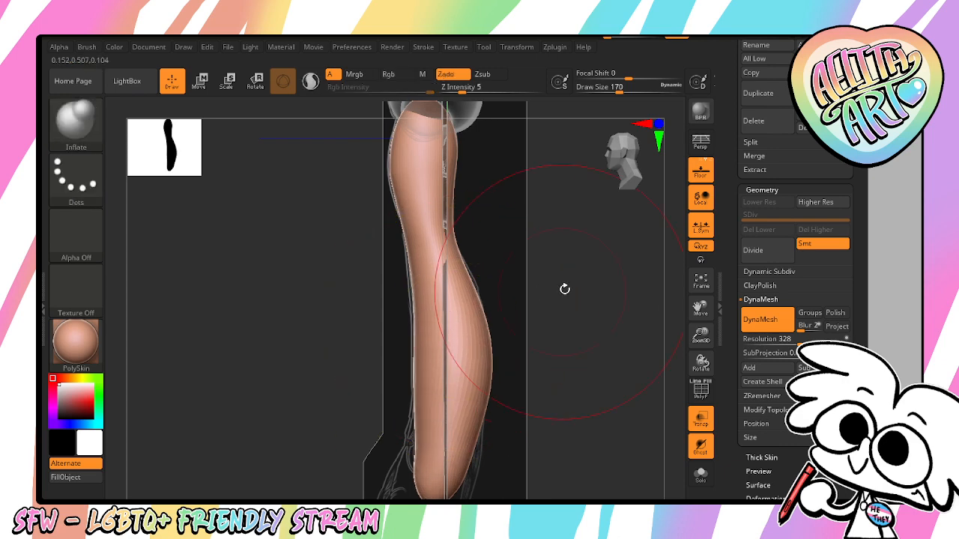
# Shift the lower leg outward to the calf outline of the front sketch with the Move brush, then return to the side view
pyautogui.keyDown('shift'); pyautogui.moveTo(564, 288); pyautogui.dragTo(618, 313); pyautogui.keyUp('shift')
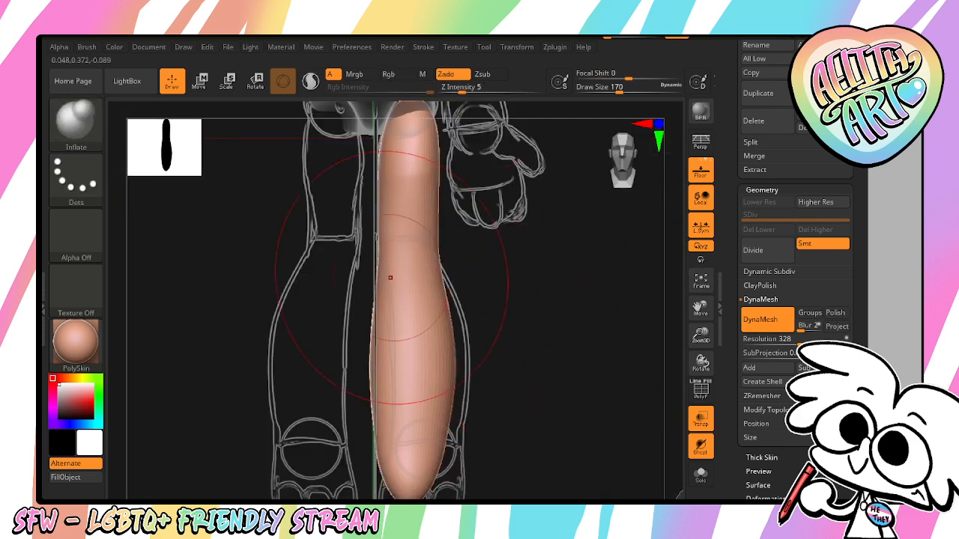
pyautogui.press('b')
pyautogui.click(542, 133)
pyautogui.moveTo(450, 368); pyautogui.dragTo(473, 372)
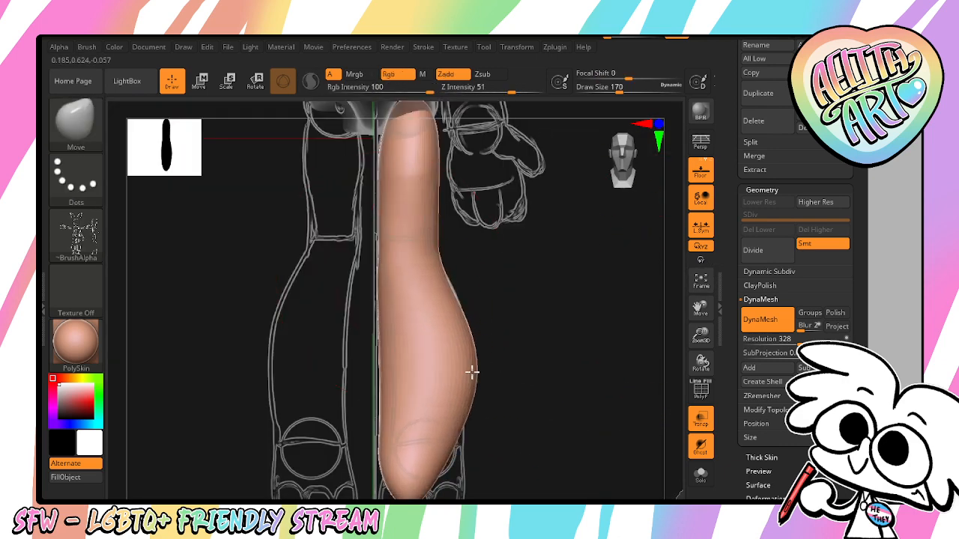
pyautogui.hotkey('ctrl', 'z')
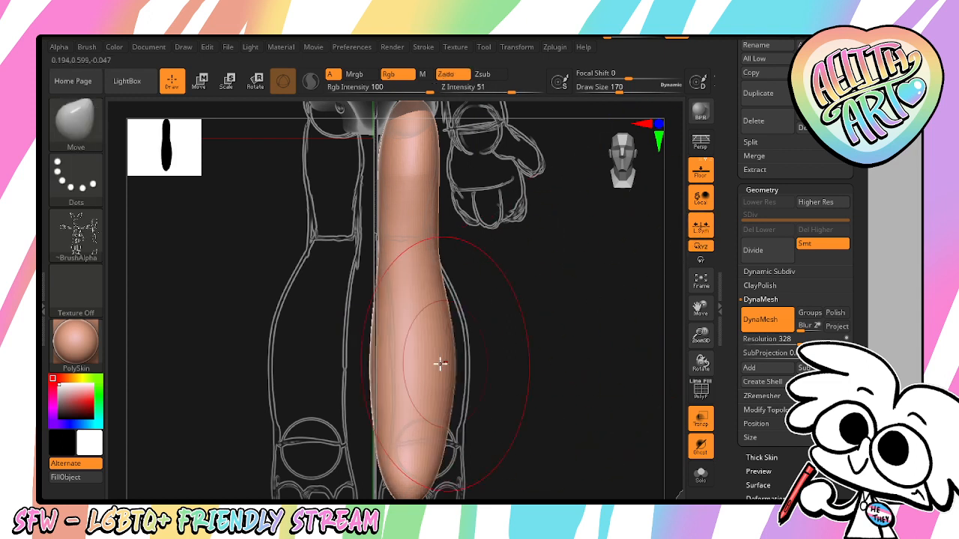
pyautogui.hotkey('ctrl', 'z')
pyautogui.moveTo(407, 373); pyautogui.dragTo(439, 375)
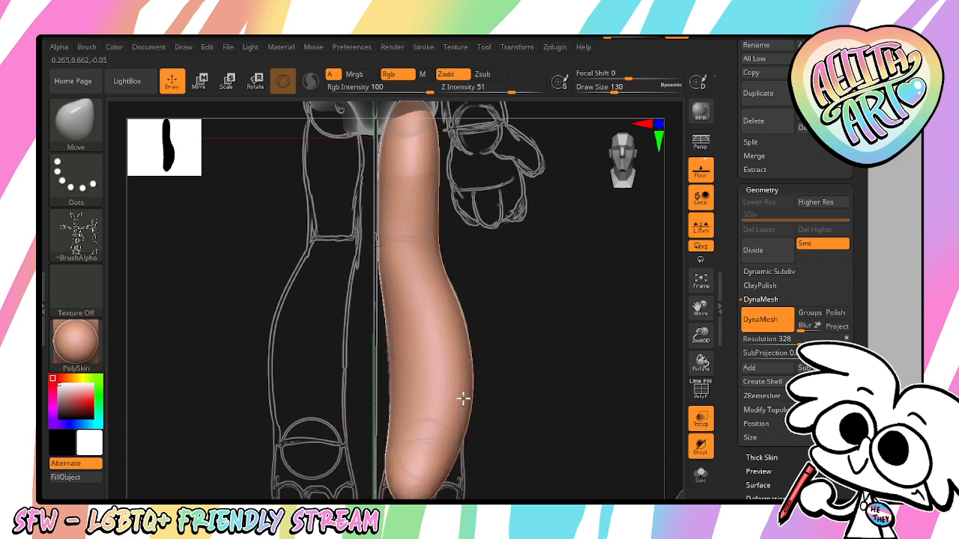
pyautogui.moveTo(461, 340); pyautogui.dragTo(465, 339)
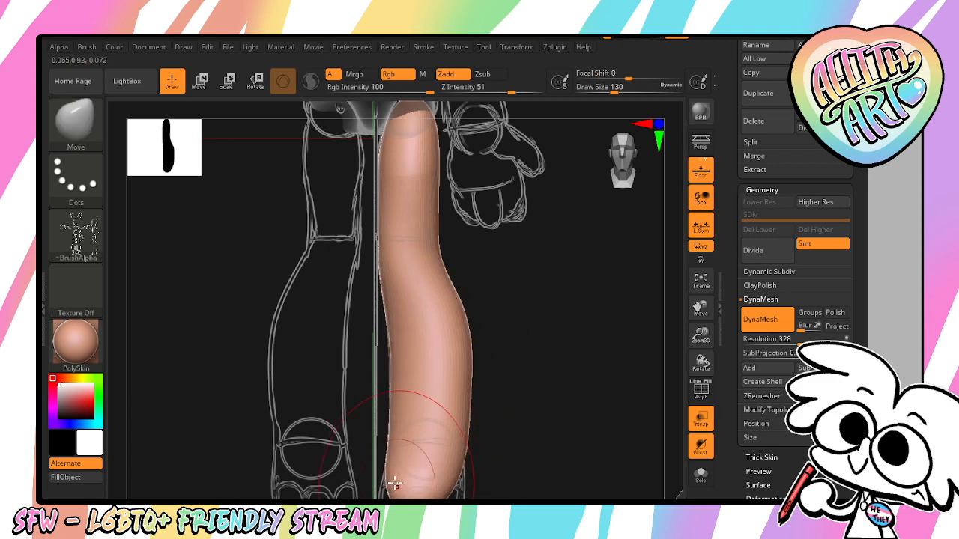
pyautogui.moveTo(704, 371)
pyautogui.mouseDown()
pyautogui.moveTo(464, 422)
pyautogui.moveTo(535, 405)
pyautogui.mouseUp()
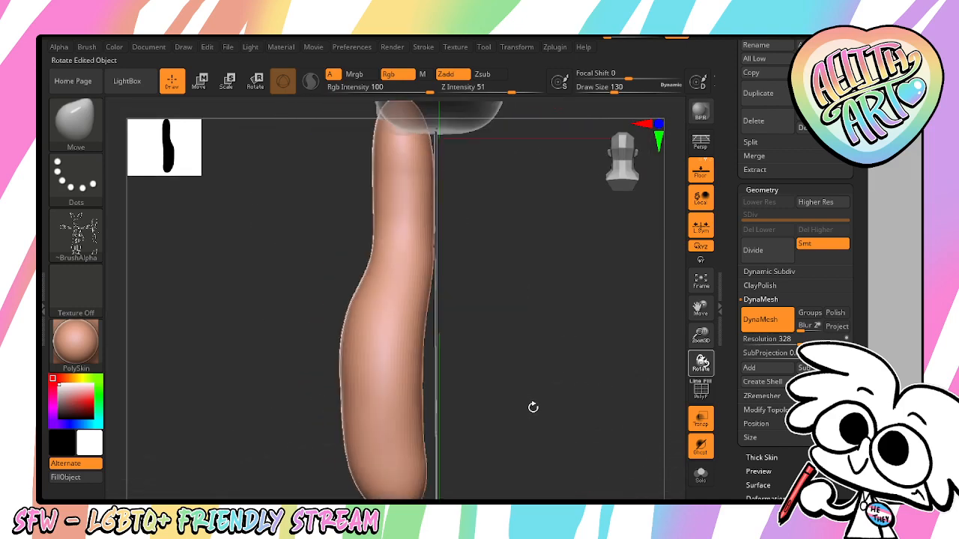
pyautogui.moveTo(584, 374); pyautogui.dragTo(608, 368)
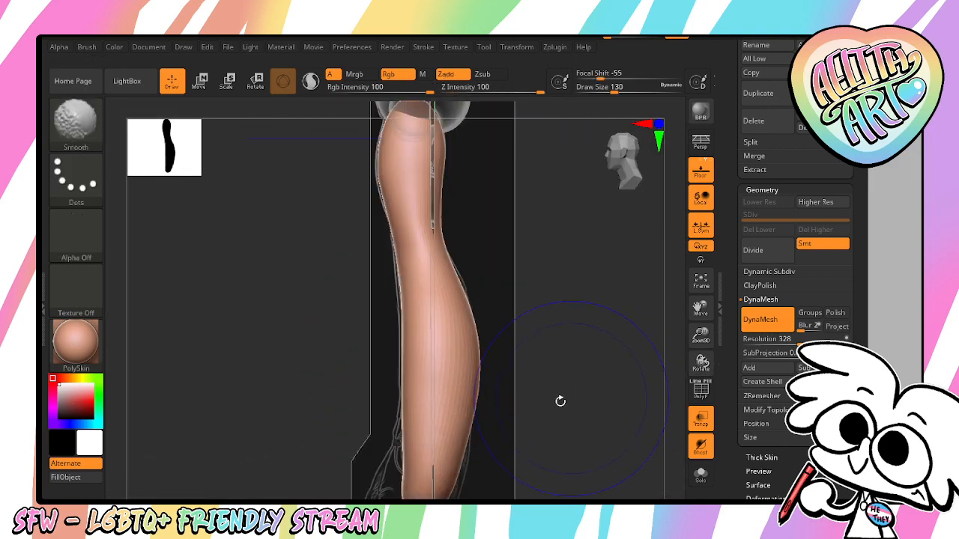
# Smooth the lower leg's surface in the front view, from below the knee down to the ankle
pyautogui.moveTo(557, 401); pyautogui.dragTo(628, 395)
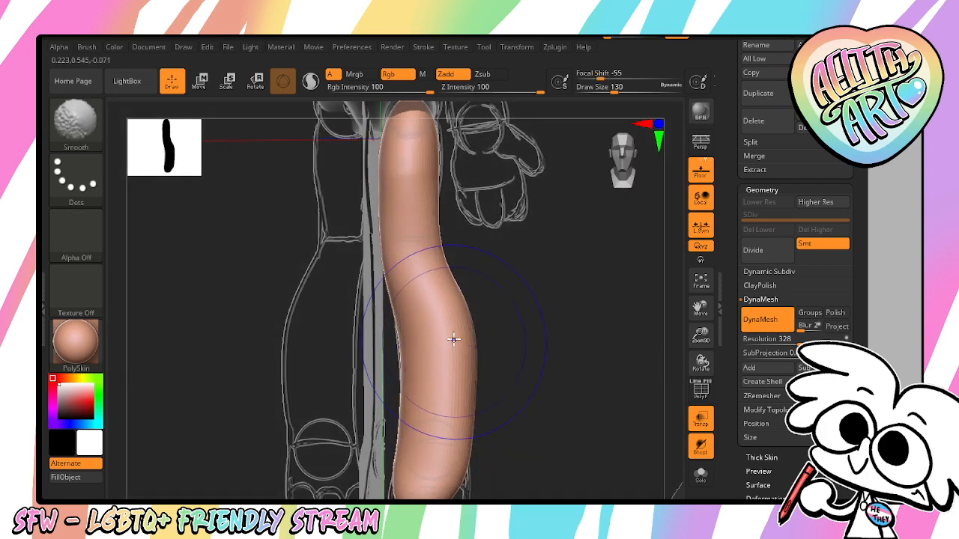
pyautogui.moveTo(408, 387)
pyautogui.keyDown('shift'); pyautogui.mouseDown()
pyautogui.moveTo(404, 342)
pyautogui.moveTo(397, 361)
pyautogui.mouseUp(); pyautogui.keyUp('shift')
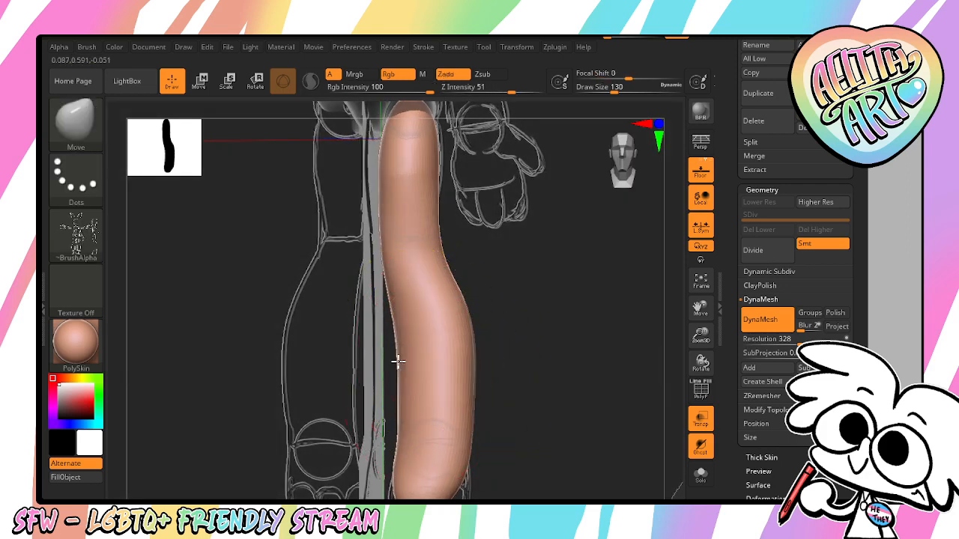
pyautogui.moveTo(701, 365); pyautogui.dragTo(638, 312)
pyautogui.moveTo(700, 336)
pyautogui.mouseDown()
pyautogui.moveTo(693, 187)
pyautogui.moveTo(674, 225)
pyautogui.mouseUp()
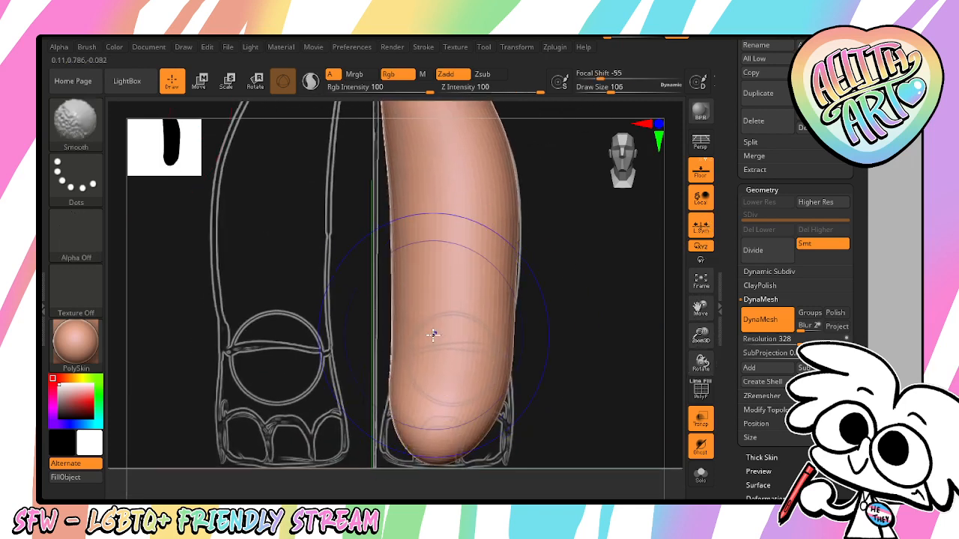
# Swell the foot end of the leg with the Inflate brush toward the foot outline of the side sketch
pyautogui.moveTo(550, 492)
pyautogui.mouseDown()
pyautogui.moveTo(519, 495)
pyautogui.moveTo(502, 475)
pyautogui.mouseUp()
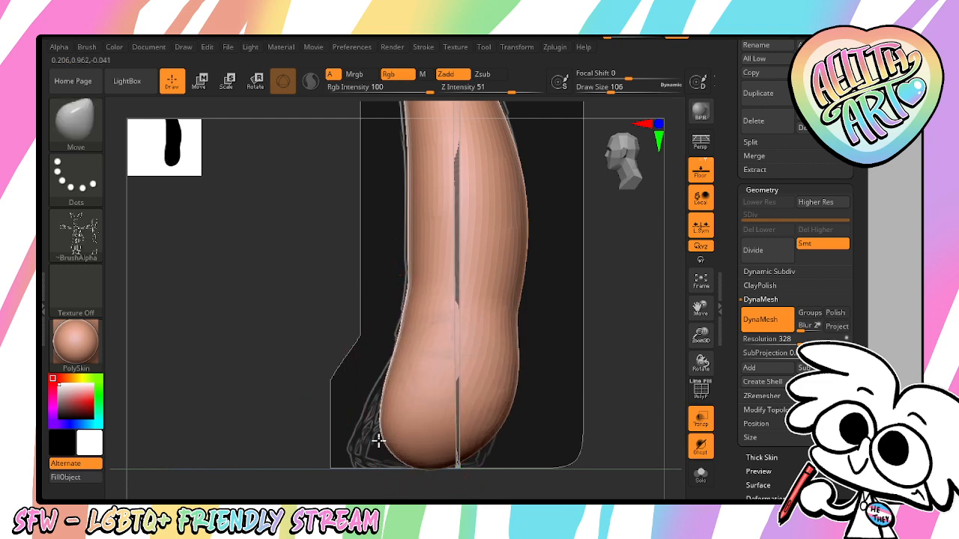
pyautogui.moveTo(323, 362); pyautogui.dragTo(215, 275)
pyautogui.press('b')
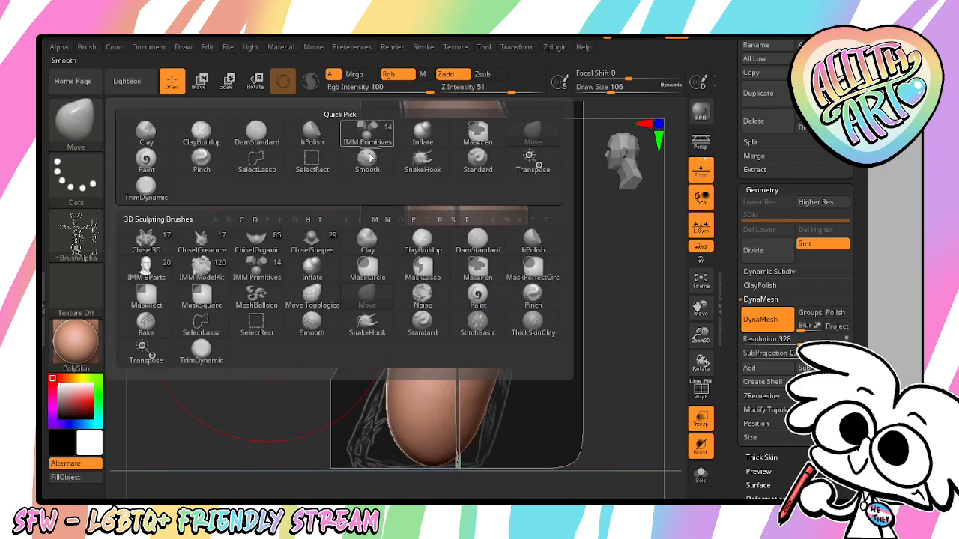
pyautogui.click(417, 135)
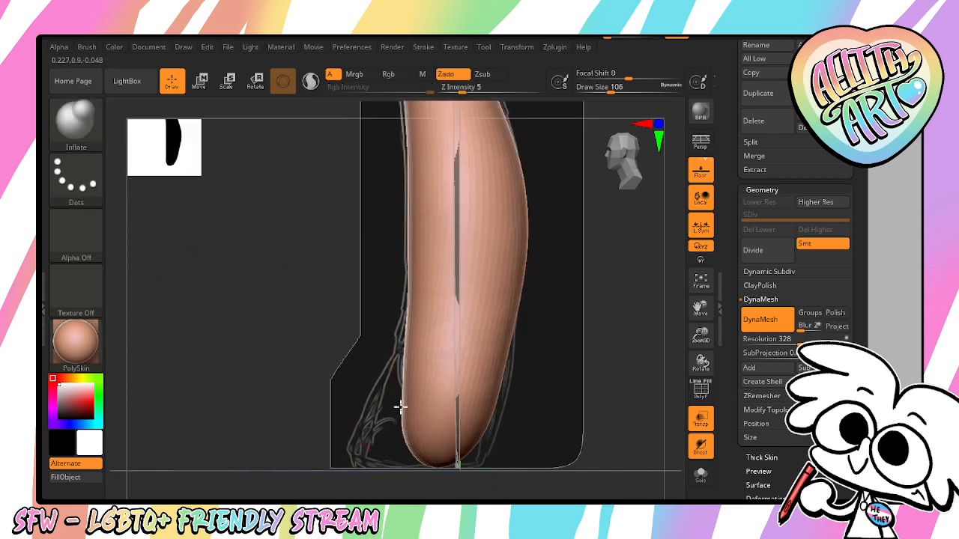
pyautogui.moveTo(417, 420)
pyautogui.mouseDown()
pyautogui.moveTo(482, 434)
pyautogui.moveTo(442, 421)
pyautogui.moveTo(398, 315)
pyautogui.moveTo(473, 358)
pyautogui.mouseUp()
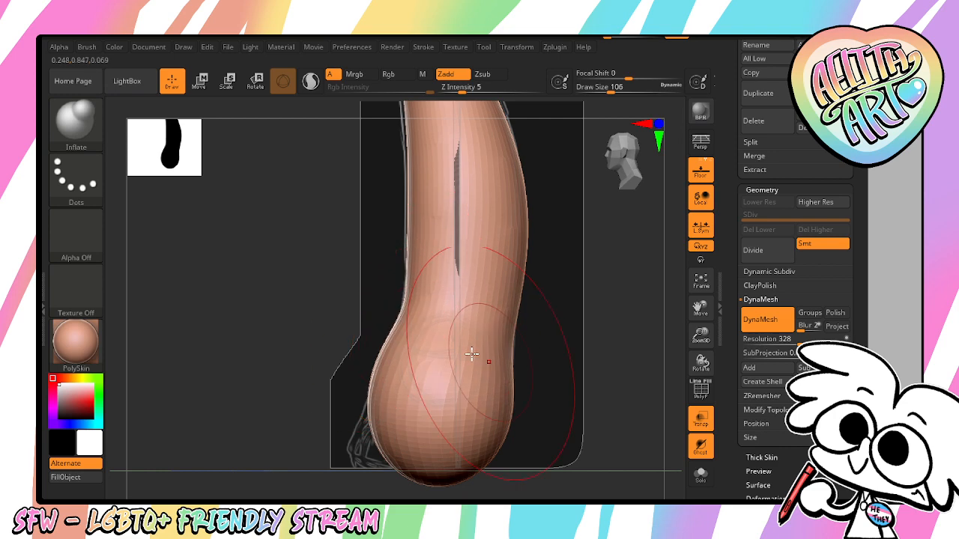
# Push the outer side of the swollen foot end inward with the Move brush to match the front sketch, and smooth it
pyautogui.keyDown('shift'); pyautogui.moveTo(348, 495); pyautogui.dragTo(413, 497); pyautogui.keyUp('shift')
pyautogui.moveTo(396, 379)
pyautogui.keyDown('shift'); pyautogui.mouseDown()
pyautogui.moveTo(366, 398)
pyautogui.moveTo(410, 398)
pyautogui.moveTo(369, 442)
pyautogui.mouseUp(); pyautogui.keyUp('shift')
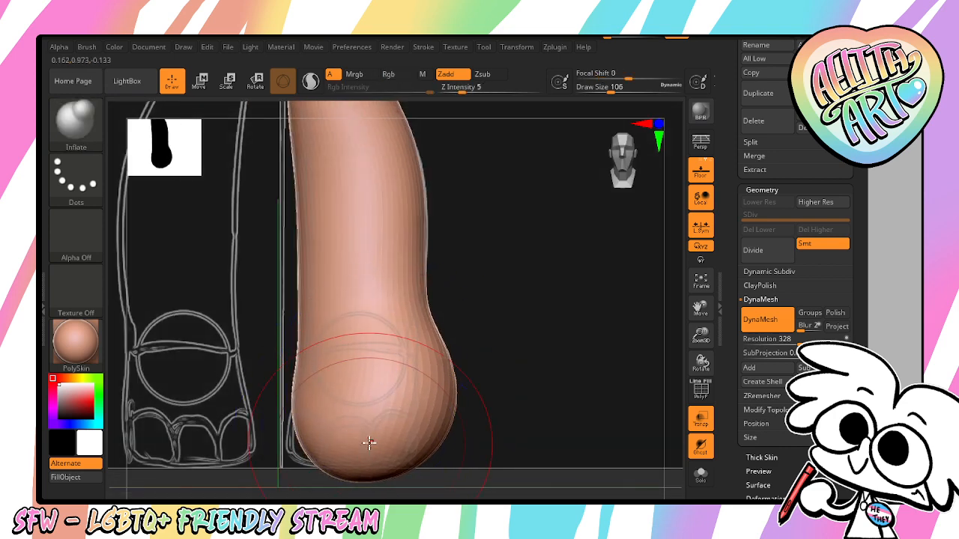
pyautogui.click(99, 122)
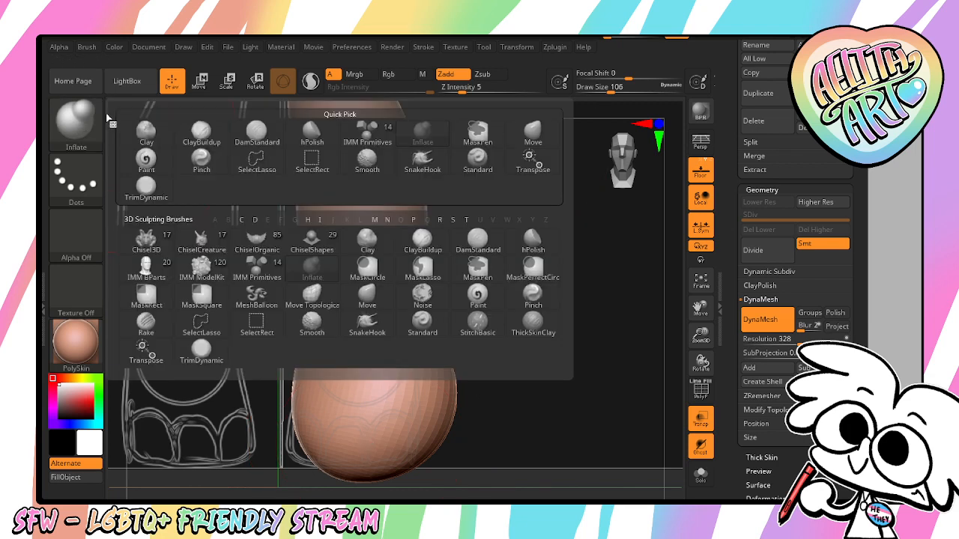
pyautogui.click(532, 133)
pyautogui.moveTo(436, 437)
pyautogui.mouseDown()
pyautogui.moveTo(377, 454)
pyautogui.moveTo(344, 450)
pyautogui.mouseUp()
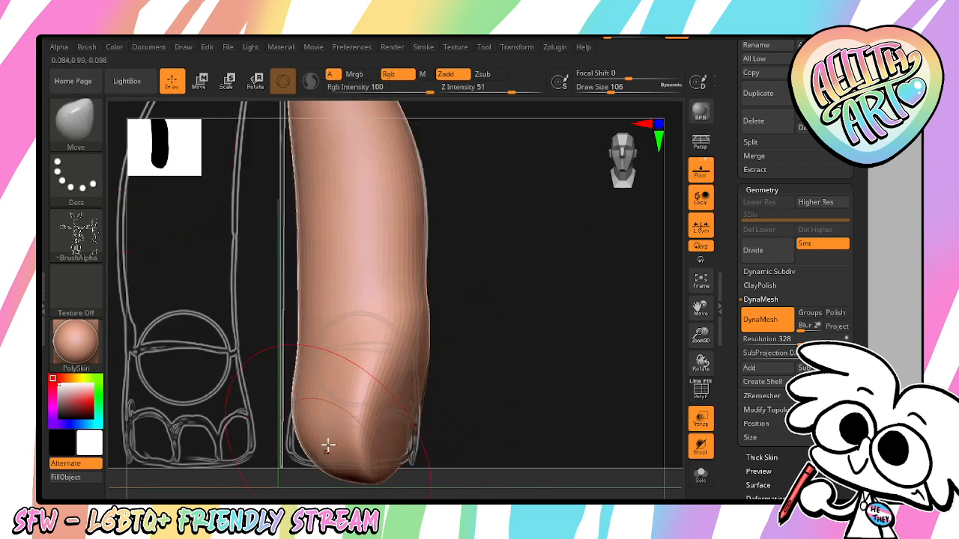
pyautogui.moveTo(397, 420)
pyautogui.keyDown('shift'); pyautogui.mouseDown()
pyautogui.moveTo(428, 374)
pyautogui.moveTo(398, 434)
pyautogui.mouseUp(); pyautogui.keyUp('shift')
pyautogui.keyDown('shift'); pyautogui.moveTo(448, 394); pyautogui.dragTo(464, 382); pyautogui.keyUp('shift')
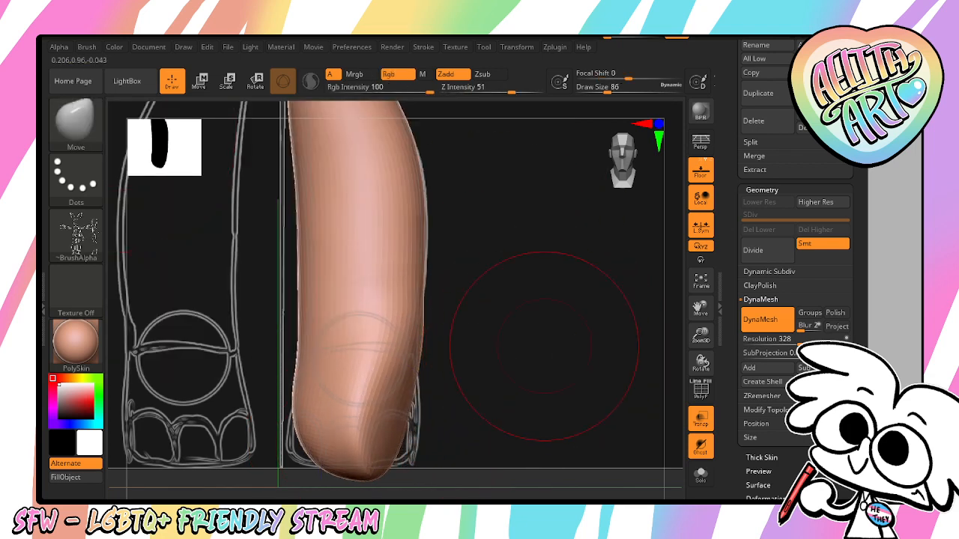
pyautogui.moveTo(311, 360)
pyautogui.keyDown('shift'); pyautogui.mouseDown()
pyautogui.moveTo(340, 368)
pyautogui.moveTo(346, 401)
pyautogui.mouseUp(); pyautogui.keyUp('shift')
# Pull the front of the ankle out to the side sketch's outline with the Move brush and smooth the foot end
pyautogui.moveTo(441, 485); pyautogui.dragTo(403, 477)
pyautogui.keyDown('shift'); pyautogui.moveTo(410, 413); pyautogui.dragTo(439, 422); pyautogui.keyUp('shift')
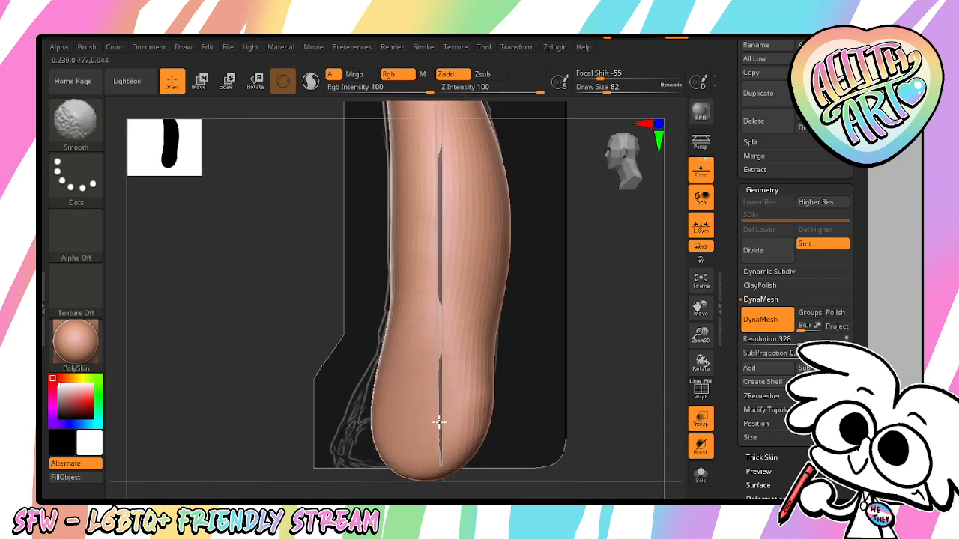
pyautogui.moveTo(400, 307); pyautogui.dragTo(392, 307)
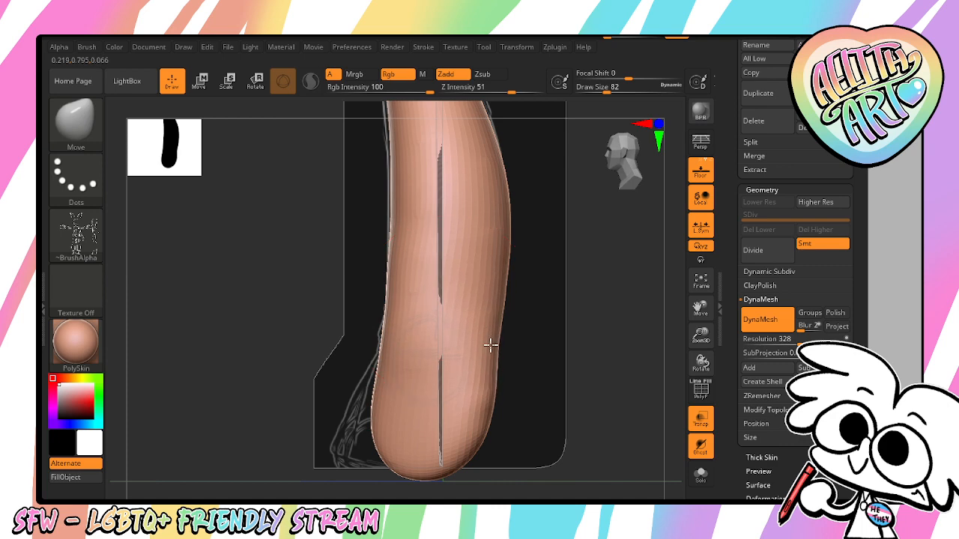
pyautogui.moveTo(437, 387)
pyautogui.keyDown('shift'); pyautogui.mouseDown()
pyautogui.moveTo(404, 375)
pyautogui.moveTo(377, 409)
pyautogui.mouseUp(); pyautogui.keyUp('shift')
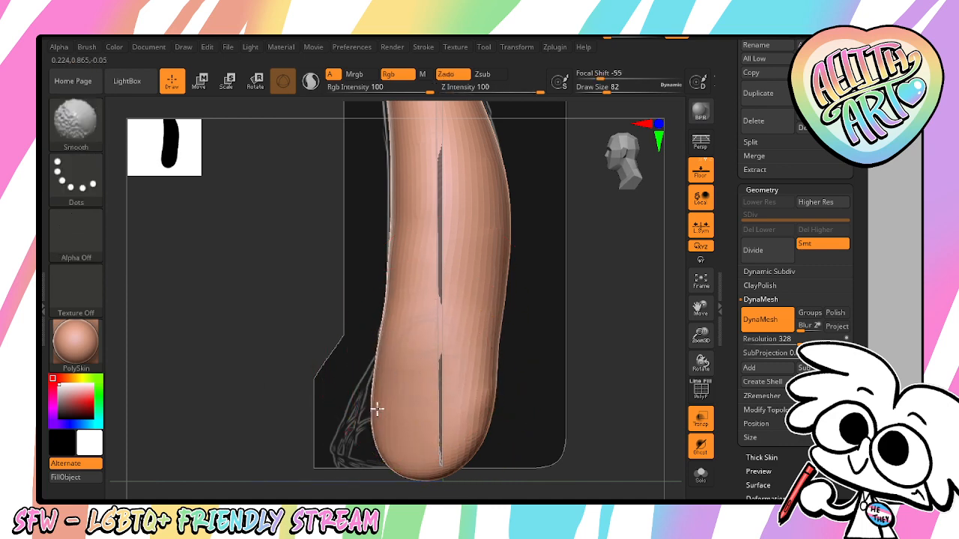
# Push the inner calf edge to the outline of the front sketch with the Move brush, undo the stroke and enlarge the brush to 122
pyautogui.moveTo(693, 335); pyautogui.dragTo(695, 370)
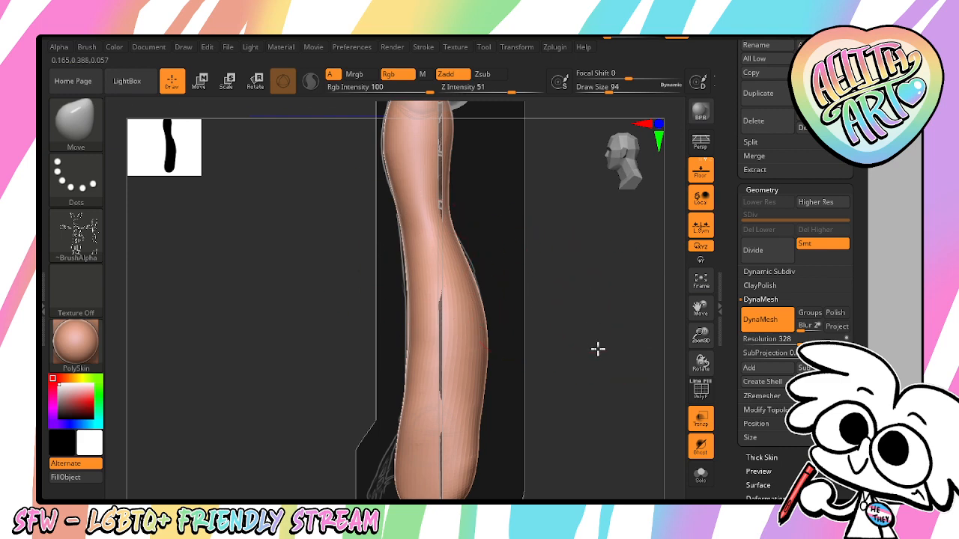
pyautogui.moveTo(704, 321); pyautogui.dragTo(702, 373)
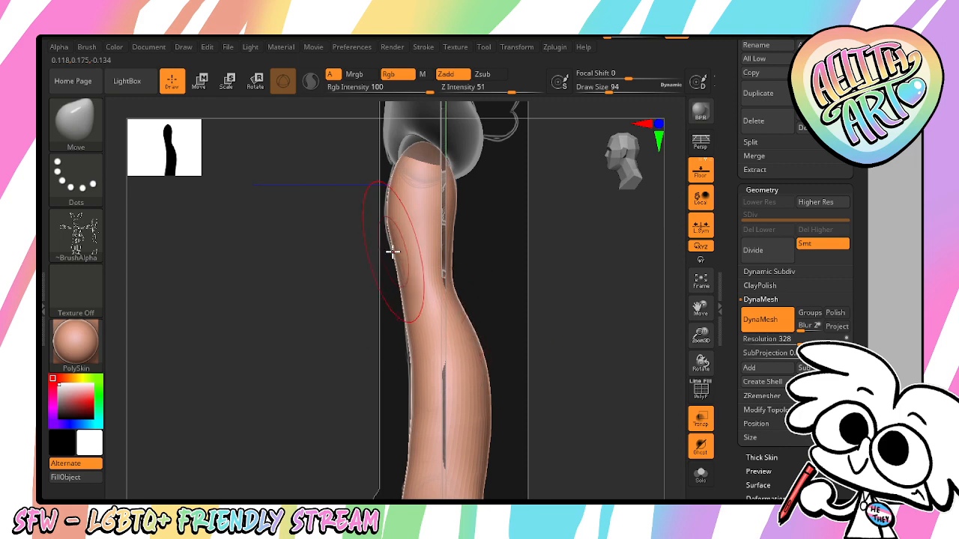
pyautogui.keyDown('shift'); pyautogui.moveTo(572, 349); pyautogui.dragTo(634, 359); pyautogui.keyUp('shift')
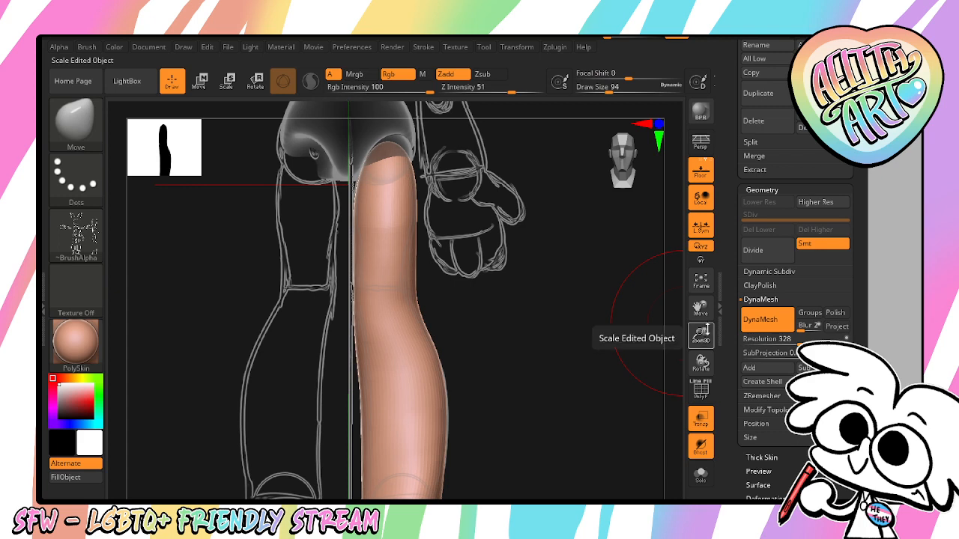
pyautogui.moveTo(704, 330); pyautogui.dragTo(700, 343)
pyautogui.moveTo(702, 308); pyautogui.dragTo(756, 210)
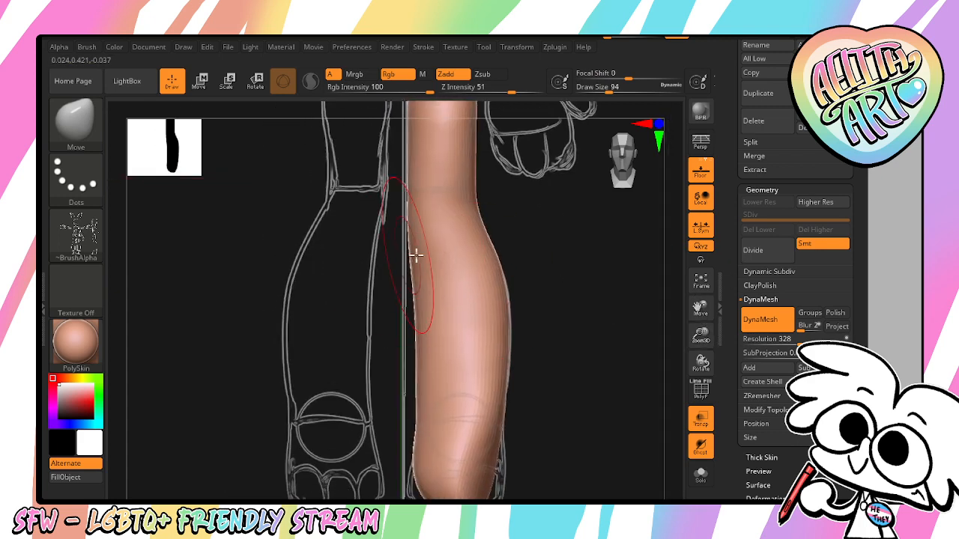
pyautogui.moveTo(416, 256); pyautogui.dragTo(419, 253)
pyautogui.moveTo(416, 336); pyautogui.dragTo(424, 335)
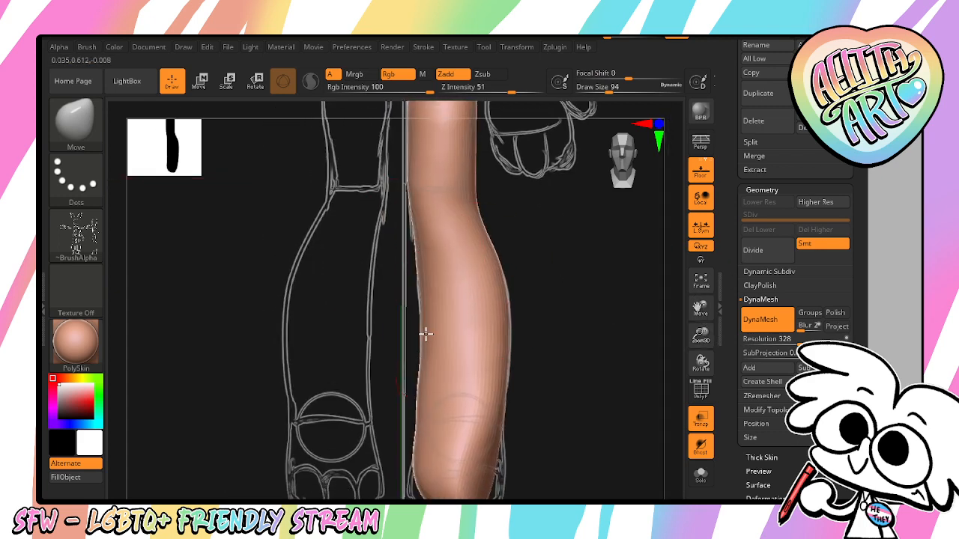
pyautogui.hotkey('ctrl', 'z')
pyautogui.press(']')
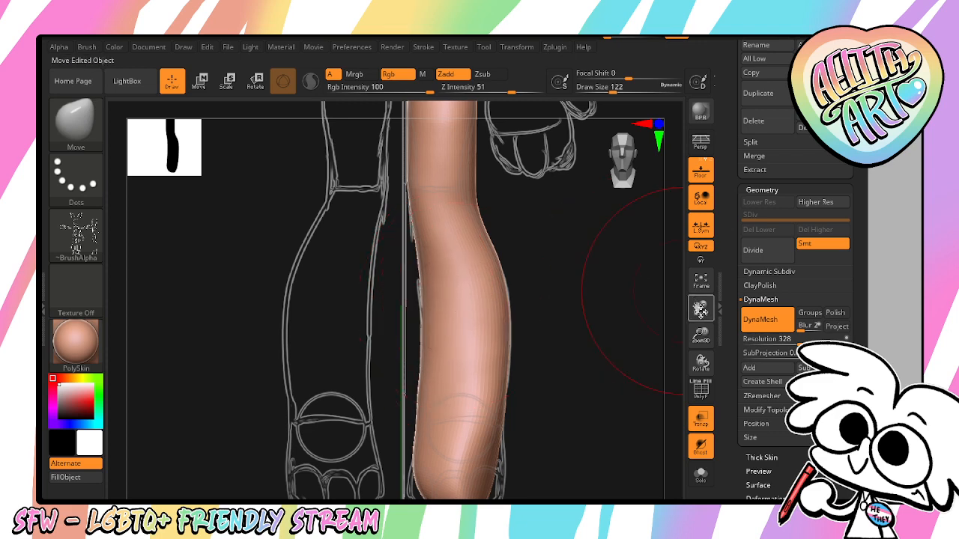
# Push the outer side of the knee inward with the Move brush at size 74, then smooth the thigh above it
pyautogui.moveTo(700, 308); pyautogui.dragTo(655, 353)
pyautogui.press('[')
pyautogui.press('[')
pyautogui.press('[')
pyautogui.press('[')
pyautogui.press('[')
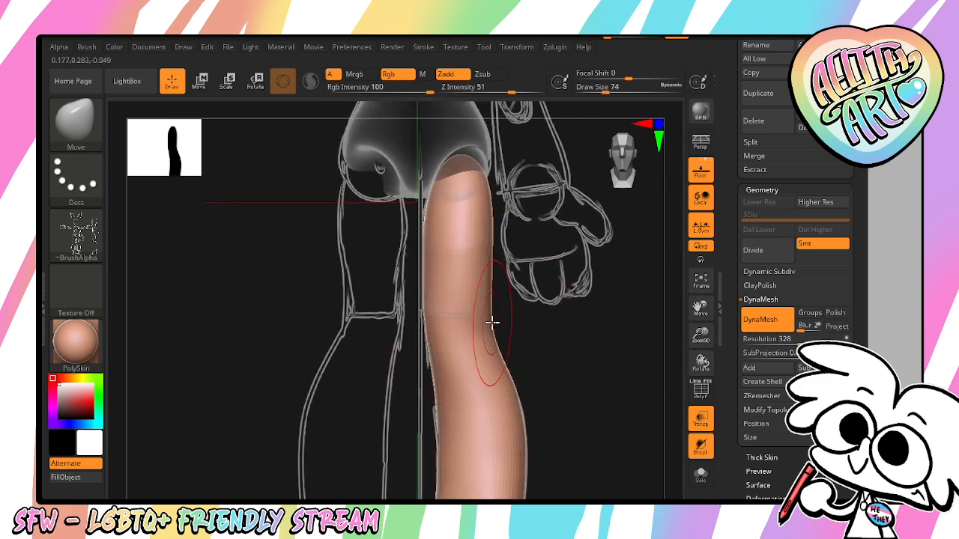
pyautogui.moveTo(493, 323); pyautogui.dragTo(483, 338)
pyautogui.hotkey('ctrl', 'z')
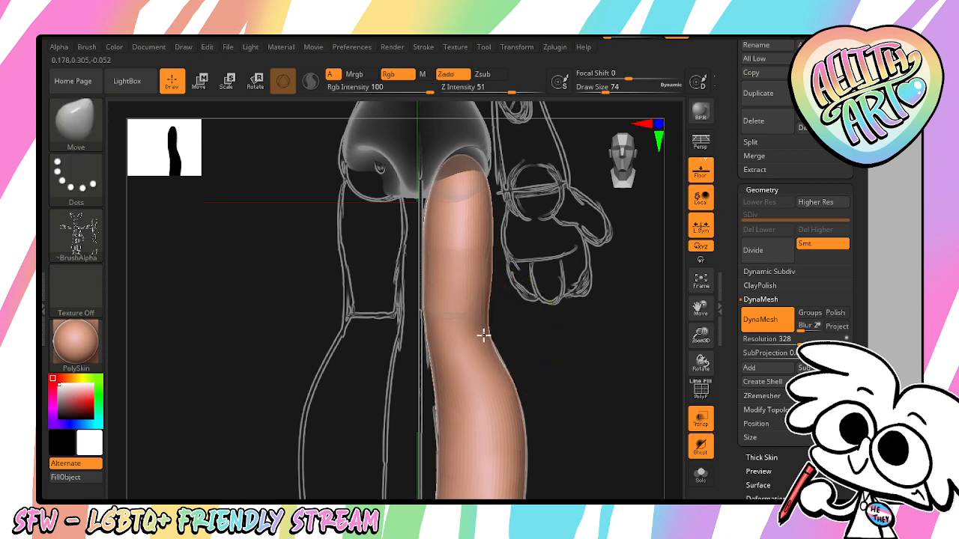
pyautogui.keyDown('shift'); pyautogui.moveTo(479, 302); pyautogui.dragTo(494, 248); pyautogui.keyUp('shift')
pyautogui.keyDown('shift'); pyautogui.moveTo(459, 278); pyautogui.dragTo(467, 211); pyautogui.keyUp('shift')
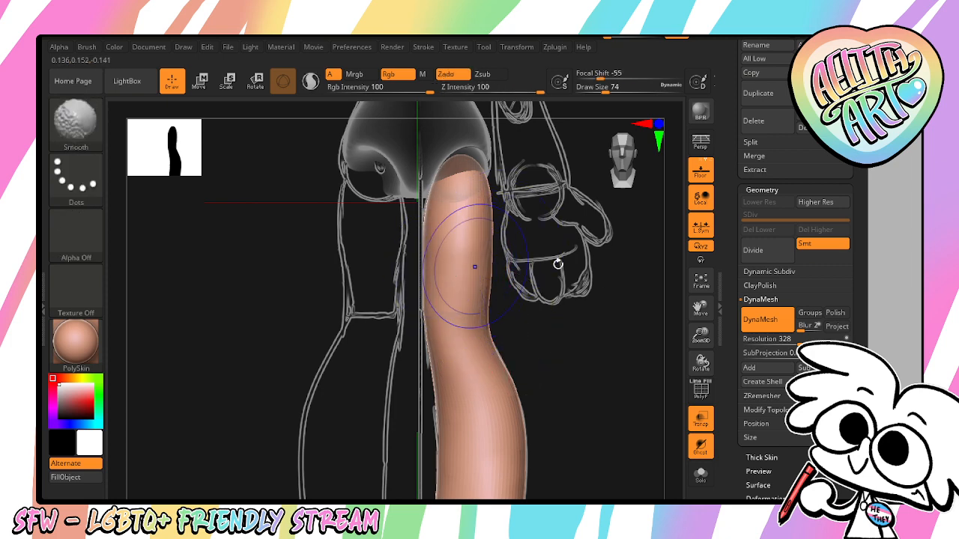
# Duplicate the leg subtool and mirror the copy to the opposite side of the body
pyautogui.moveTo(705, 320)
pyautogui.keyDown('alt'); pyautogui.mouseDown()
pyautogui.moveTo(696, 276)
pyautogui.moveTo(694, 305)
pyautogui.moveTo(698, 266)
pyautogui.moveTo(687, 374)
pyautogui.moveTo(701, 289)
pyautogui.moveTo(701, 393)
pyautogui.moveTo(701, 288)
pyautogui.mouseUp(); pyautogui.keyUp('alt')
pyautogui.click(771, 95)
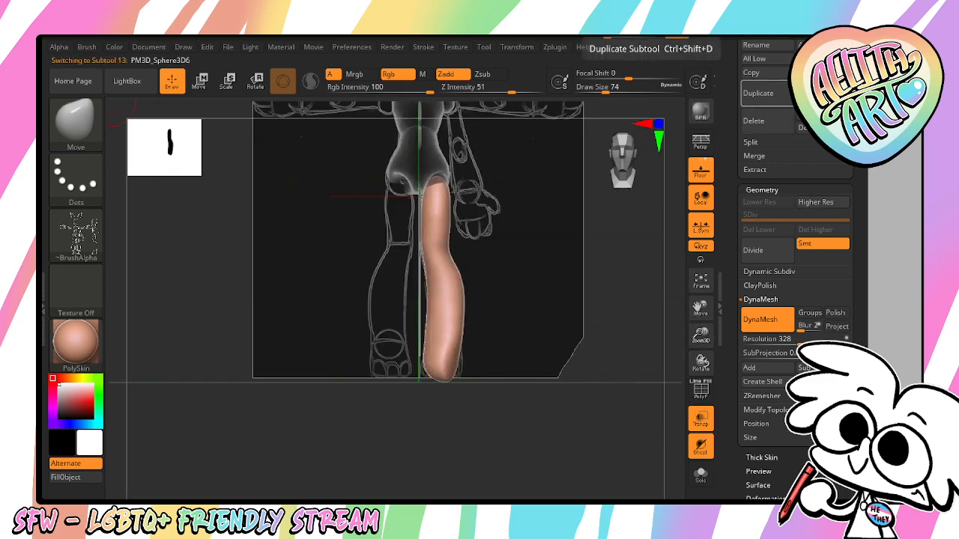
pyautogui.moveTo(849, 467); pyautogui.dragTo(850, 299)
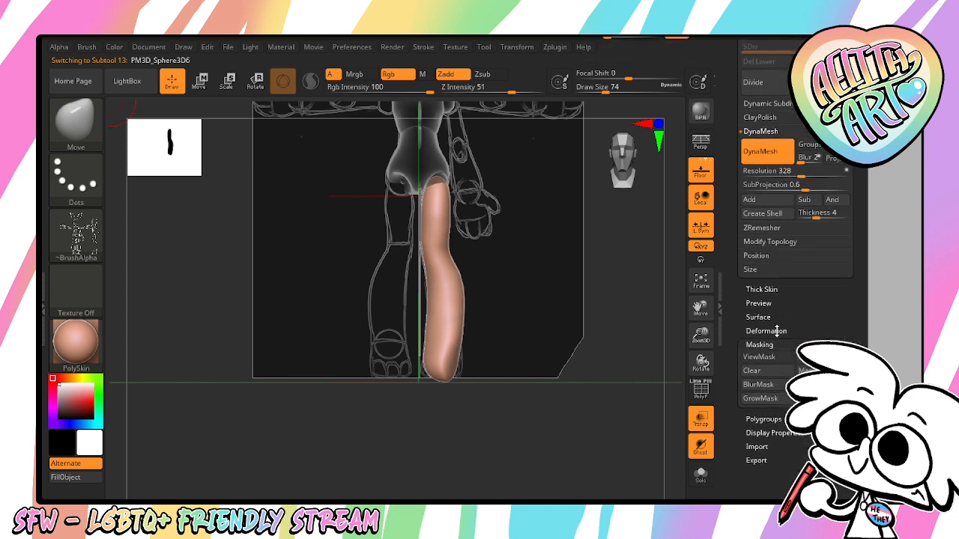
pyautogui.click(776, 330)
pyautogui.click(776, 360)
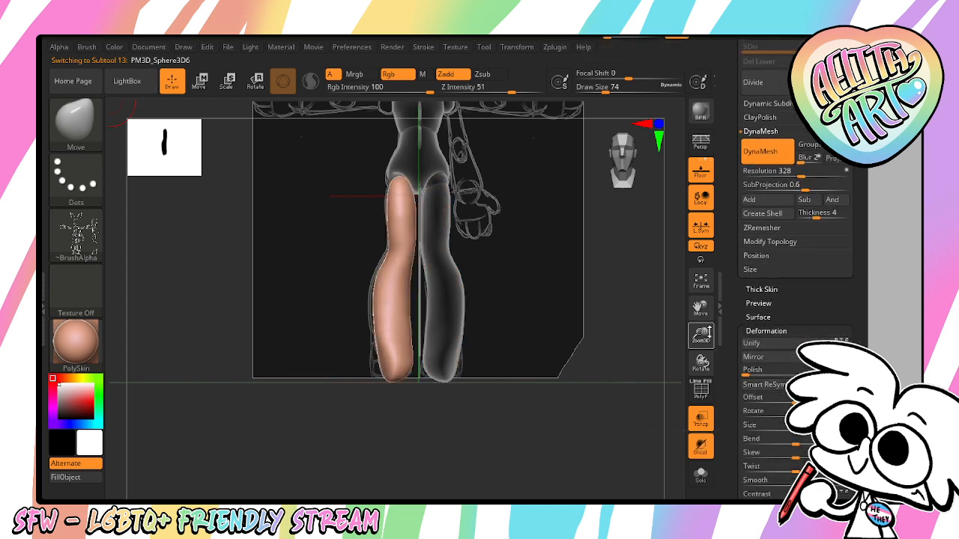
pyautogui.moveTo(701, 336); pyautogui.dragTo(700, 372)
pyautogui.moveTo(702, 306); pyautogui.dragTo(702, 348)
# Delete the mirrored leg copy
pyautogui.scroll(10, 839, 280)
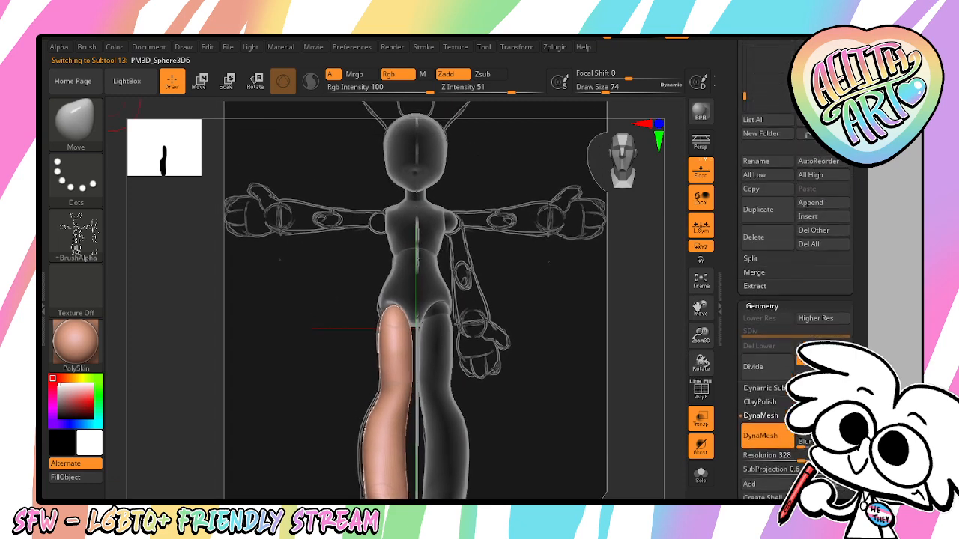
pyautogui.scroll(-1, 772, 399)
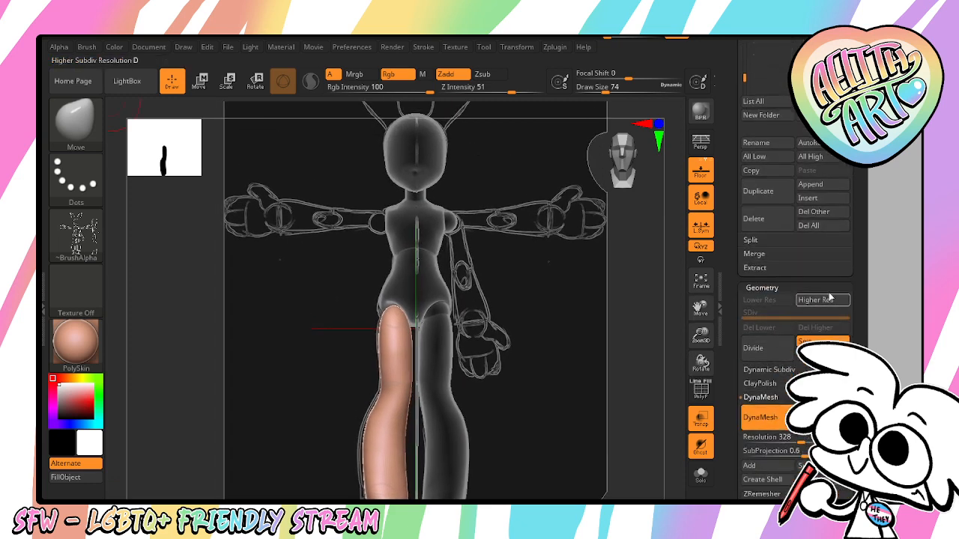
pyautogui.click(768, 230)
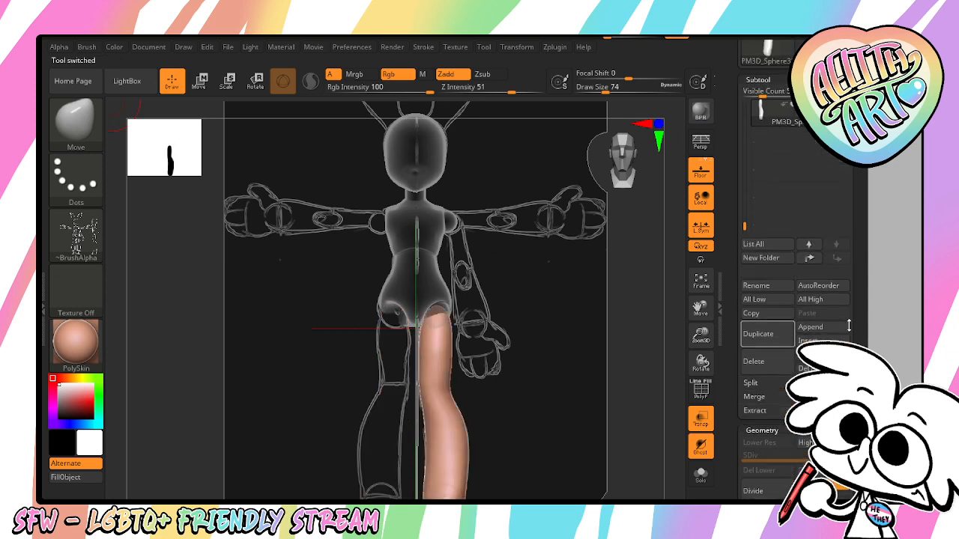
# Select the FRONT reference sketch, activate the Scale gizmo and check the sketch's alignment around the hips
pyautogui.moveTo(742, 327); pyautogui.dragTo(735, 207)
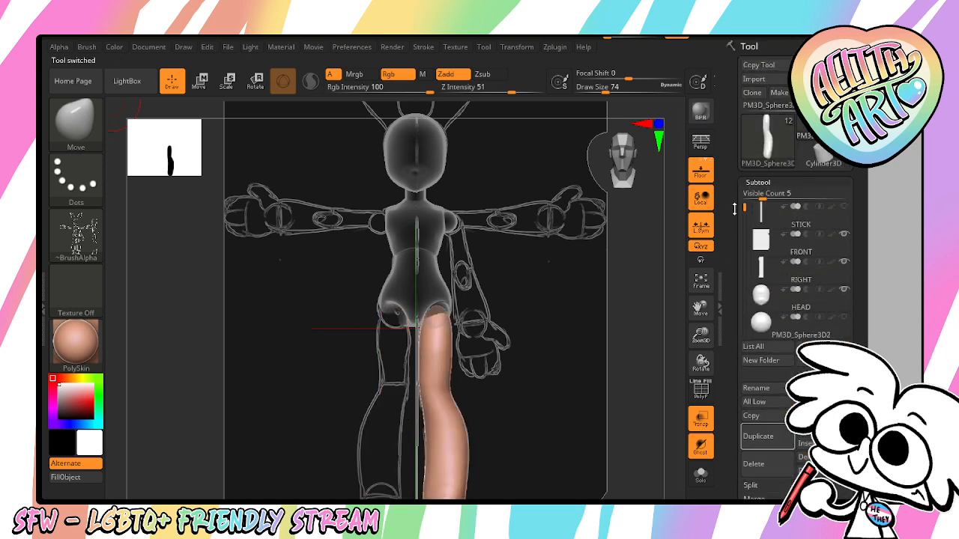
pyautogui.click(813, 253)
pyautogui.moveTo(700, 335); pyautogui.dragTo(701, 393)
pyautogui.press('e')
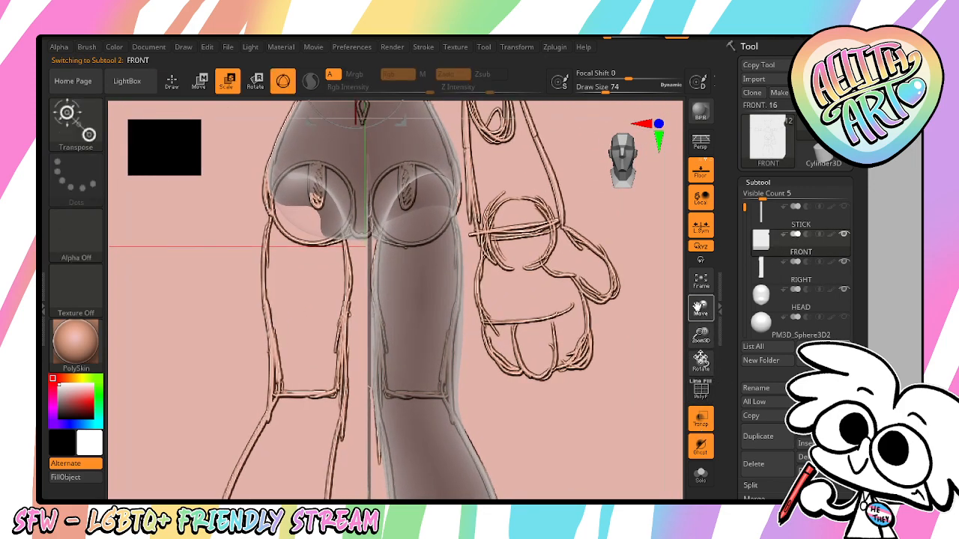
pyautogui.moveTo(699, 308); pyautogui.dragTo(705, 341)
pyautogui.moveTo(297, 194); pyautogui.dragTo(298, 214)
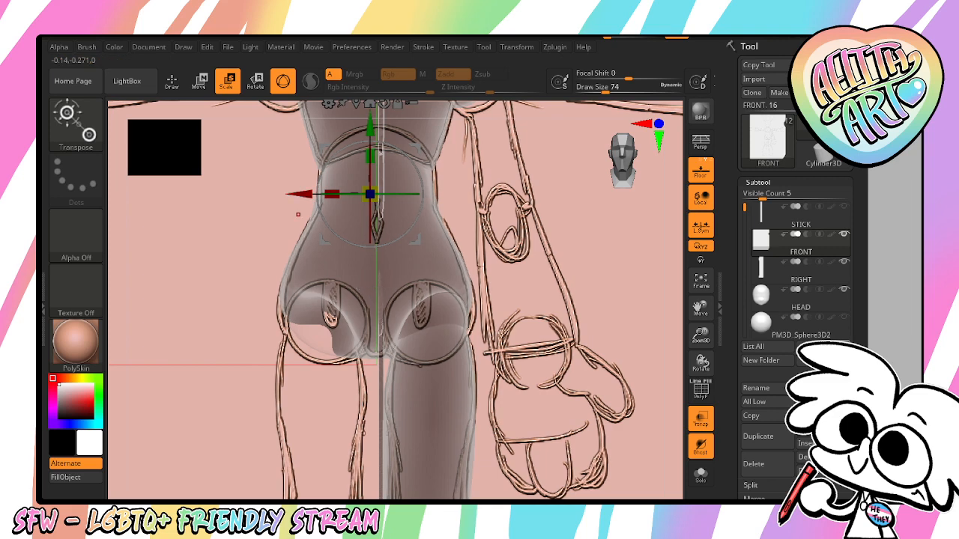
# Turn off transparency and make the leg the active subtool again
pyautogui.click(693, 424)
pyautogui.moveTo(784, 210)
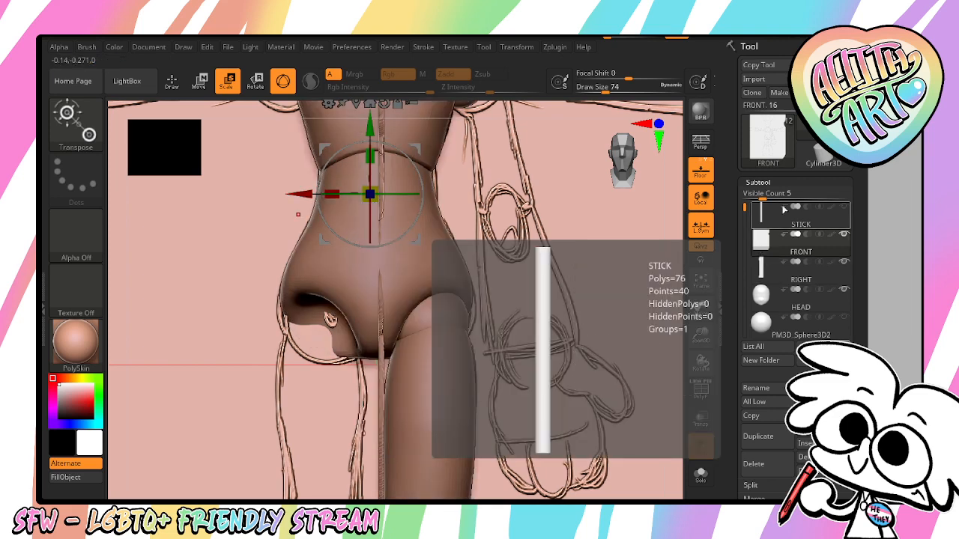
pyautogui.click(784, 292)
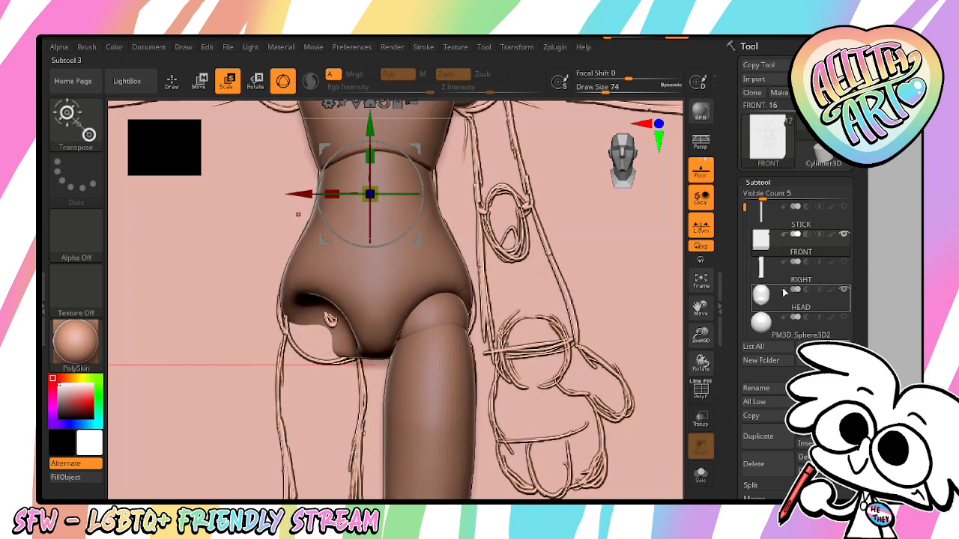
pyautogui.moveTo(747, 213); pyautogui.dragTo(744, 310)
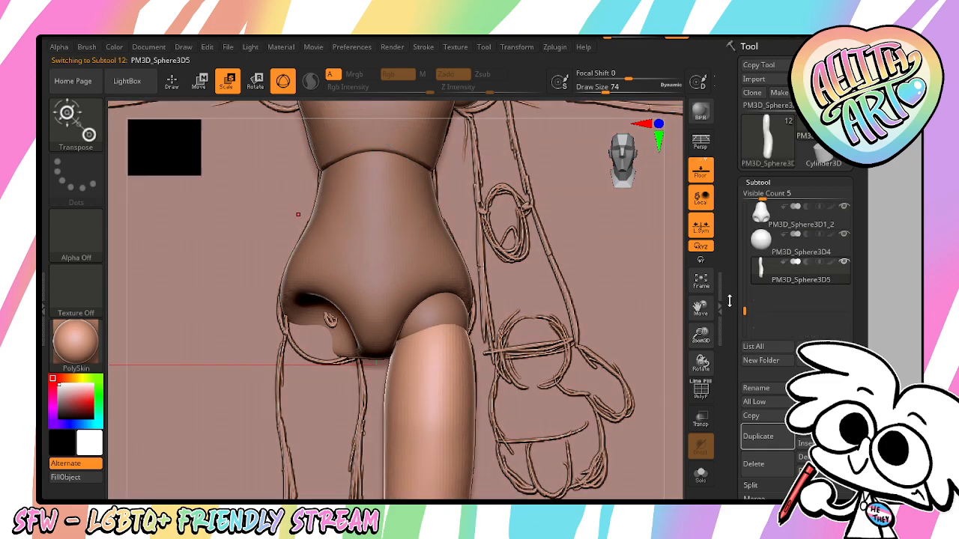
# Turn on transparency and nudge the leg slightly outward to line it up with the front reference sketch
pyautogui.click(702, 420)
pyautogui.moveTo(701, 335); pyautogui.dragTo(683, 98)
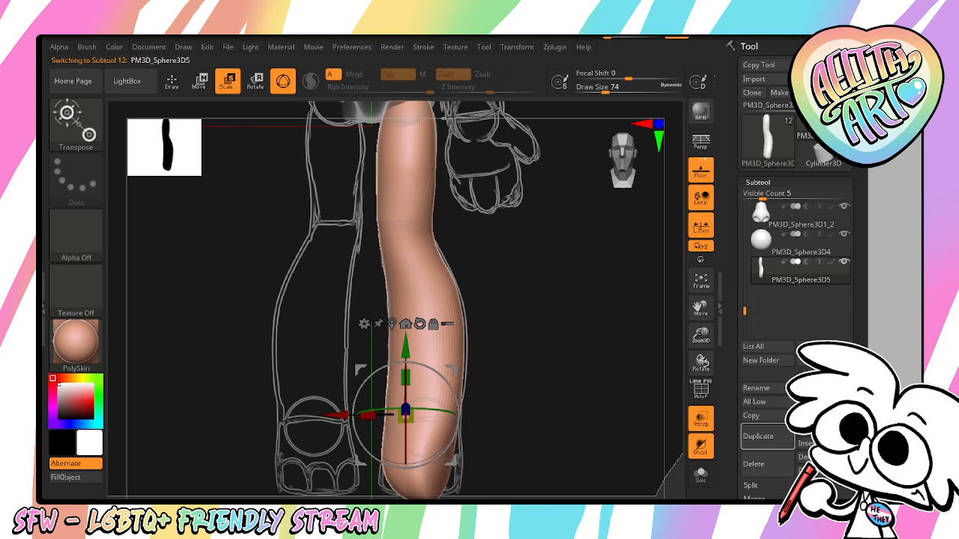
pyautogui.moveTo(341, 414); pyautogui.dragTo(345, 417)
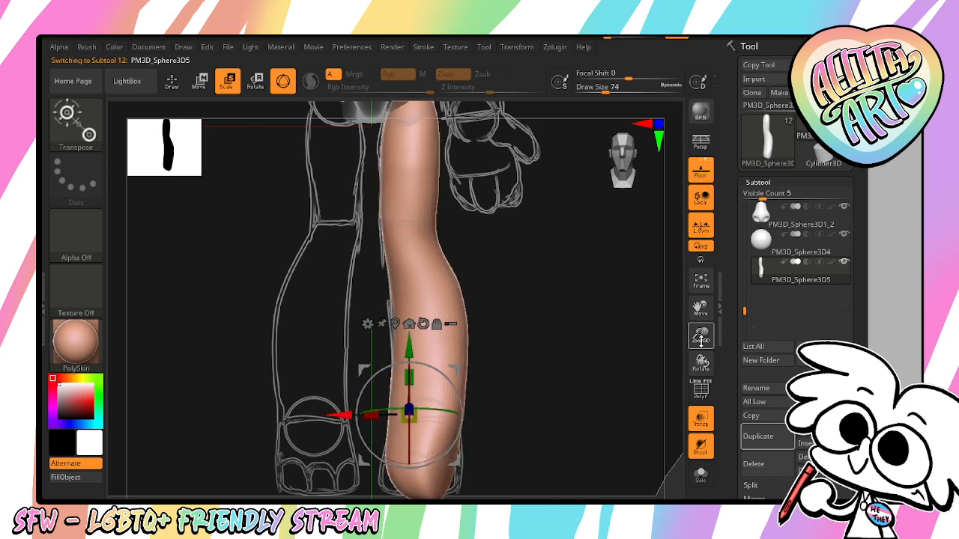
# Make the hip ball joint active, turn off transparency and nudge the ball slightly along its X axis
pyautogui.moveTo(701, 339); pyautogui.dragTo(693, 382)
pyautogui.click(827, 251)
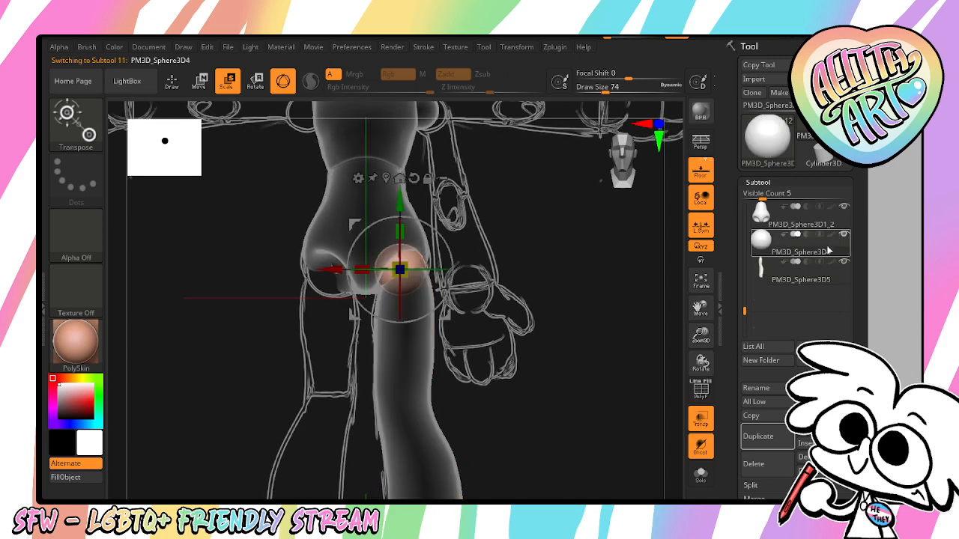
pyautogui.click(701, 423)
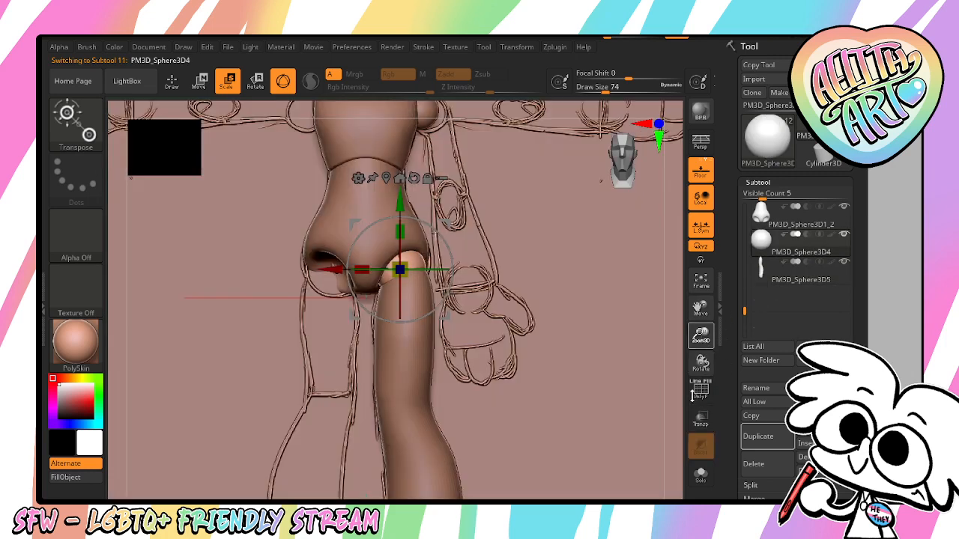
pyautogui.moveTo(693, 395); pyautogui.dragTo(691, 366)
pyautogui.moveTo(332, 268); pyautogui.dragTo(332, 275)
# Return to the leg subtool with the Inflate brush and smooth the back of the upper thigh below the hip
pyautogui.moveTo(701, 336); pyautogui.dragTo(699, 298)
pyautogui.click(773, 268)
pyautogui.press('b')
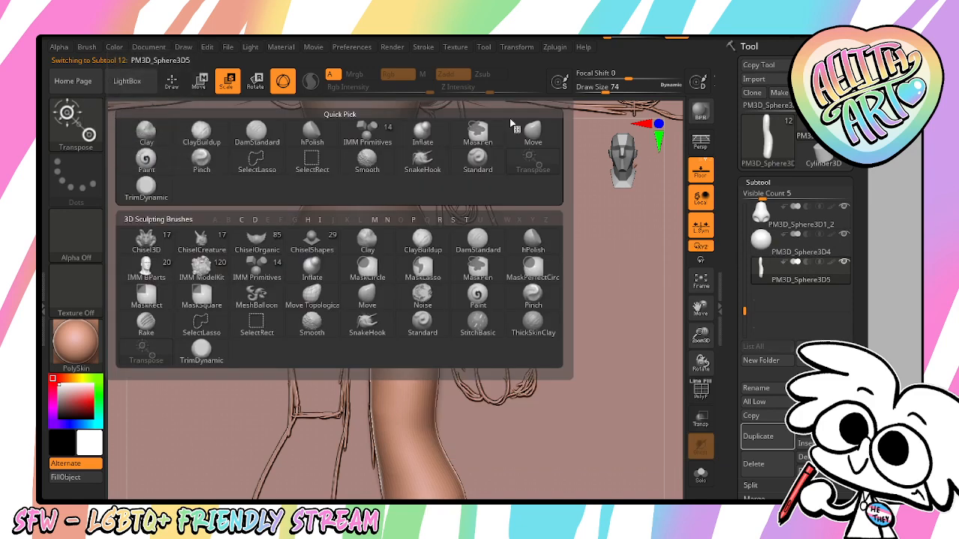
pyautogui.click(421, 135)
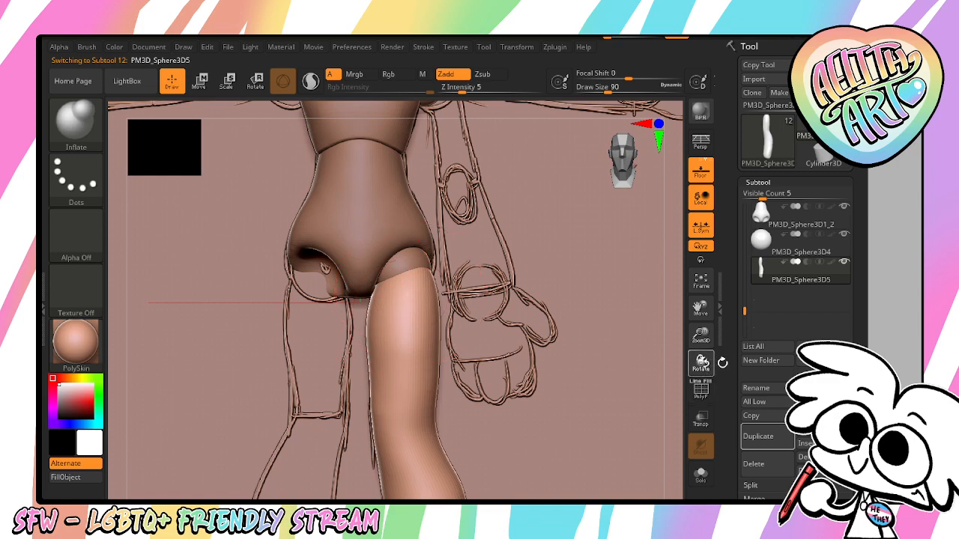
pyautogui.keyDown('shift'); pyautogui.moveTo(722, 362); pyautogui.dragTo(734, 360); pyautogui.keyUp('shift')
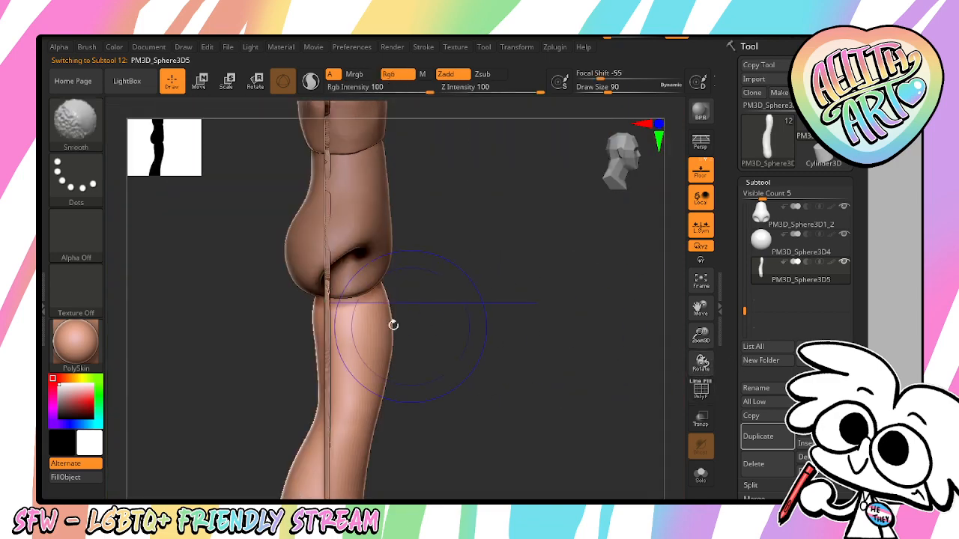
pyautogui.moveTo(498, 411)
pyautogui.mouseDown()
pyautogui.moveTo(541, 434)
pyautogui.moveTo(590, 443)
pyautogui.moveTo(339, 336)
pyautogui.mouseUp()
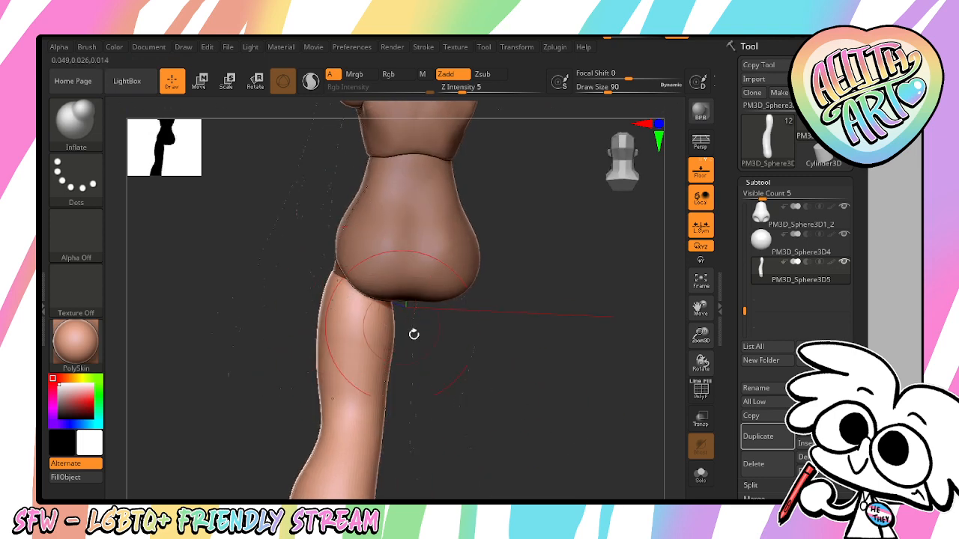
pyautogui.moveTo(508, 388); pyautogui.dragTo(501, 385)
pyautogui.keyDown('shift'); pyautogui.moveTo(367, 330); pyautogui.dragTo(362, 360); pyautogui.keyUp('shift')
pyautogui.moveTo(520, 385)
pyautogui.mouseDown()
pyautogui.moveTo(580, 376)
pyautogui.moveTo(564, 382)
pyautogui.mouseUp()
pyautogui.moveTo(700, 336); pyautogui.dragTo(700, 216)
pyautogui.keyDown('shift'); pyautogui.moveTo(597, 398); pyautogui.dragTo(651, 396); pyautogui.keyUp('shift')
# Inflate the lower leg around the ankle to fill the sketch outline, and smooth its rounded end
pyautogui.moveTo(701, 334); pyautogui.dragTo(704, 427)
pyautogui.moveTo(701, 308); pyautogui.dragTo(727, 240)
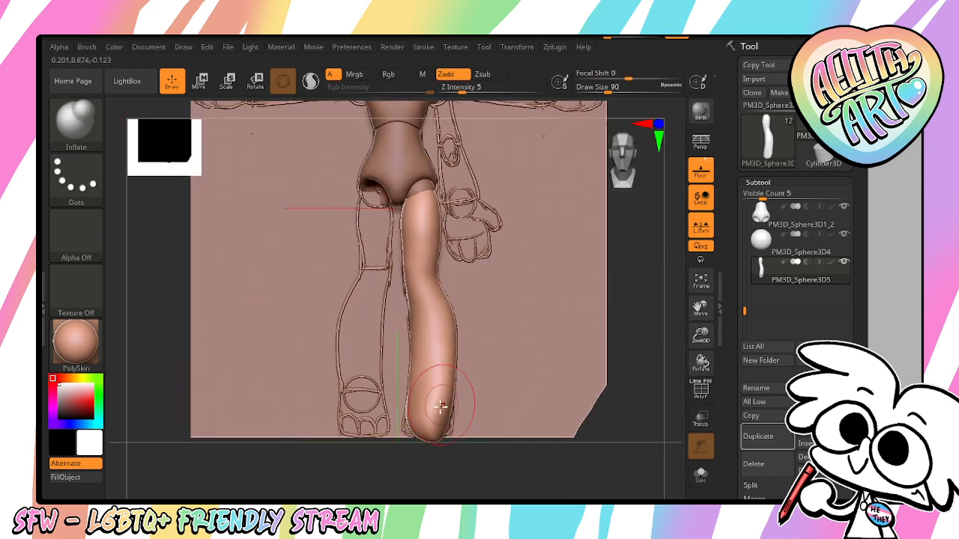
pyautogui.moveTo(441, 407); pyautogui.dragTo(421, 377)
pyautogui.moveTo(700, 340); pyautogui.dragTo(700, 370)
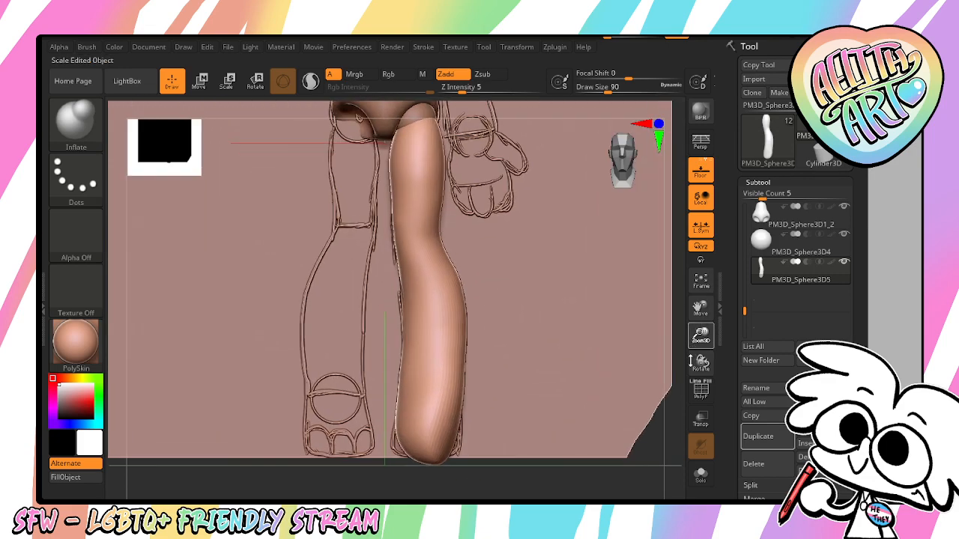
pyautogui.moveTo(701, 308); pyautogui.dragTo(684, 248)
pyautogui.keyDown('shift'); pyautogui.moveTo(444, 444); pyautogui.dragTo(404, 459); pyautogui.keyUp('shift')
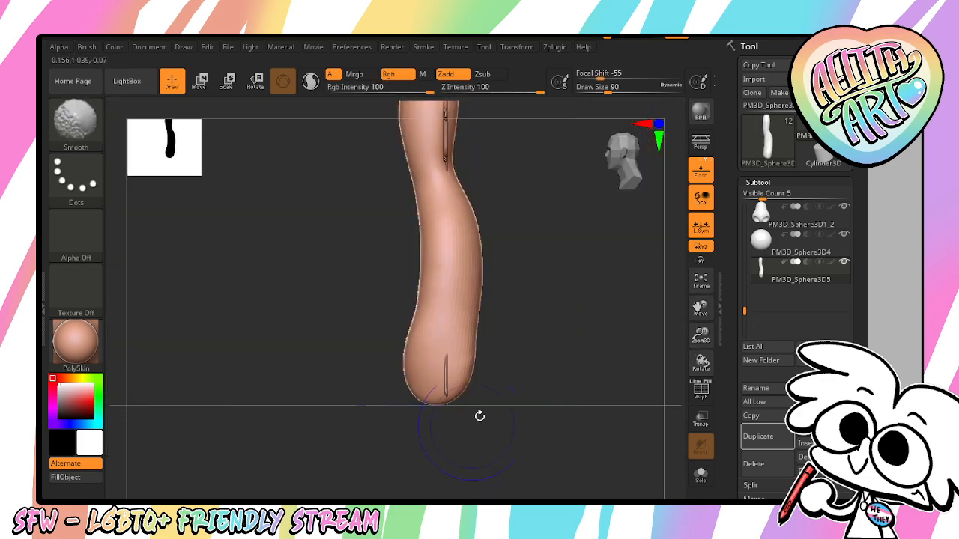
pyautogui.moveTo(744, 309)
pyautogui.mouseDown()
pyautogui.moveTo(747, 274)
pyautogui.moveTo(728, 317)
pyautogui.mouseUp()
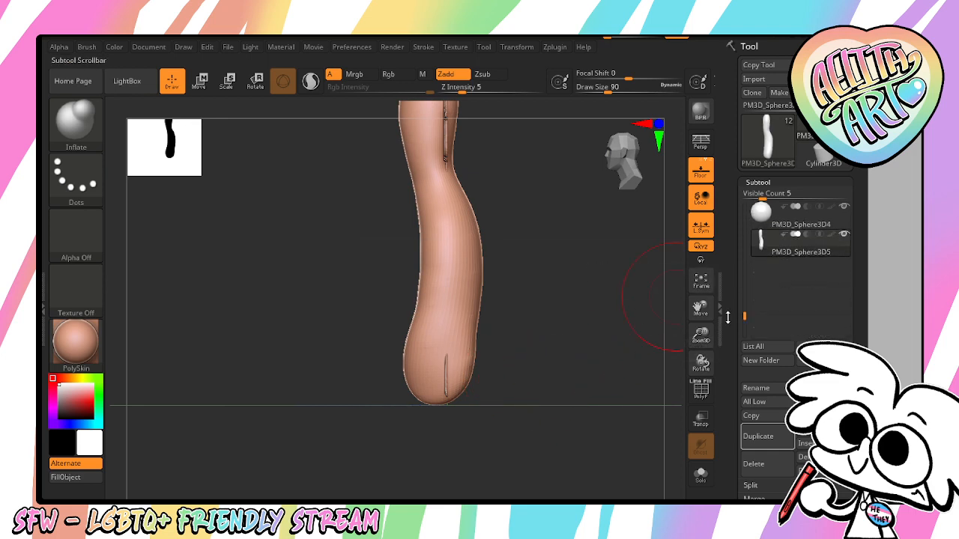
# Mask the foot end of the leg below the sketch's ankle line and split the masked points into a separate subtool
pyautogui.keyDown('shift'); pyautogui.moveTo(608, 384); pyautogui.dragTo(657, 386); pyautogui.keyUp('shift')
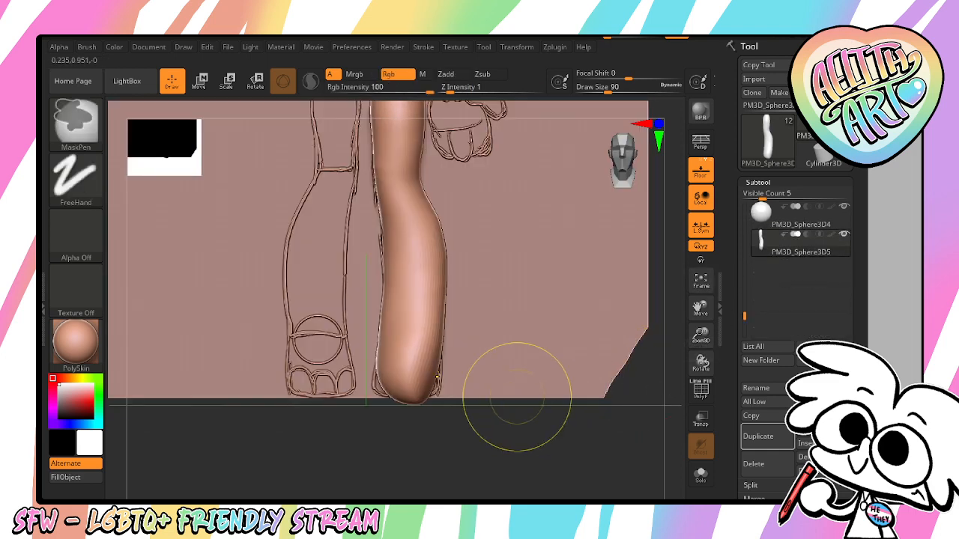
pyautogui.moveTo(865, 451); pyautogui.dragTo(866, 298)
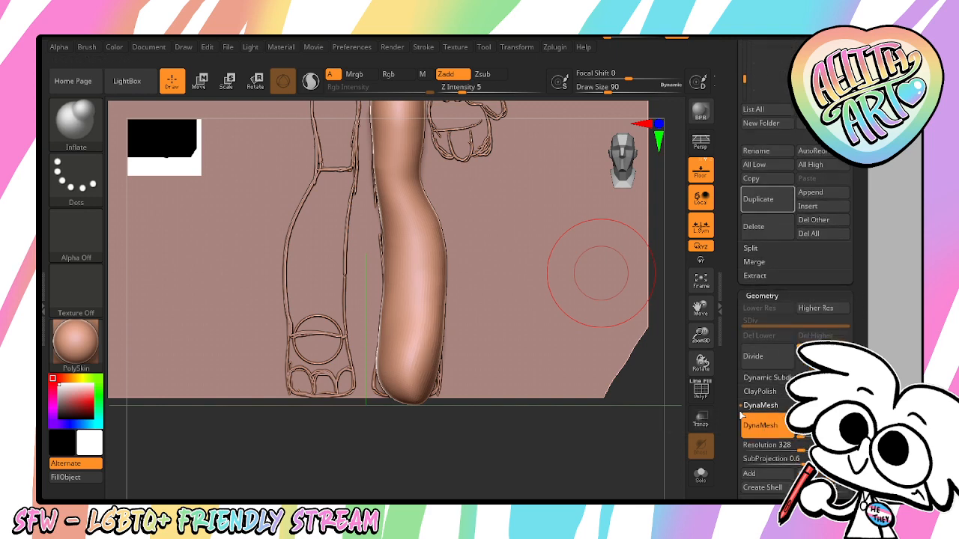
pyautogui.keyDown('ctrl'); pyautogui.moveTo(509, 445); pyautogui.dragTo(311, 338); pyautogui.keyUp('ctrl')
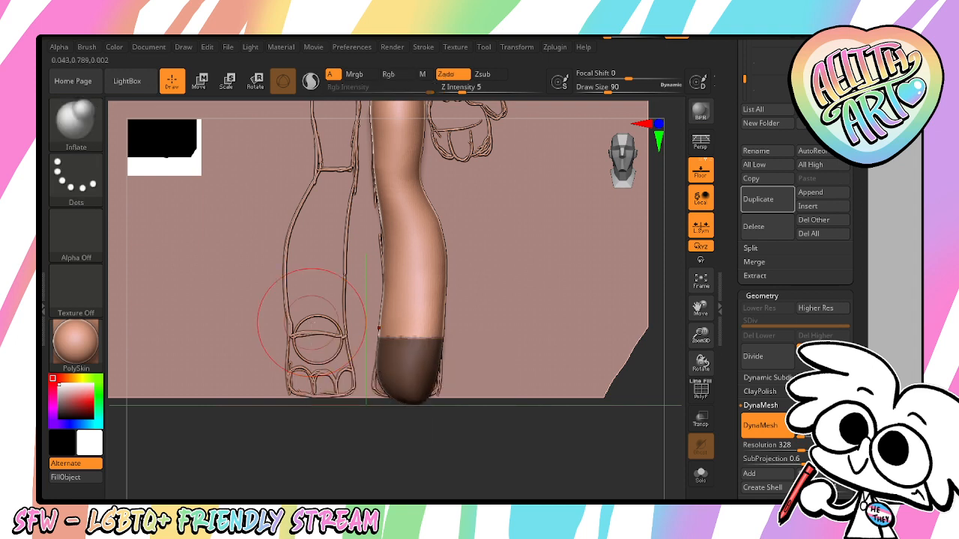
pyautogui.click(750, 248)
pyautogui.click(779, 288)
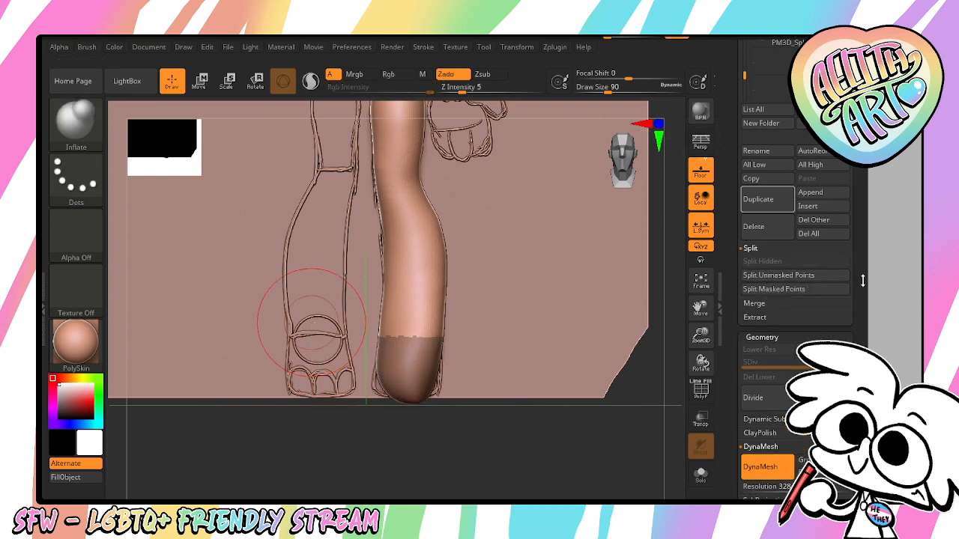
# Select the split-off foot piece and delete its subtool
pyautogui.moveTo(860, 249); pyautogui.dragTo(859, 262)
pyautogui.click(799, 265)
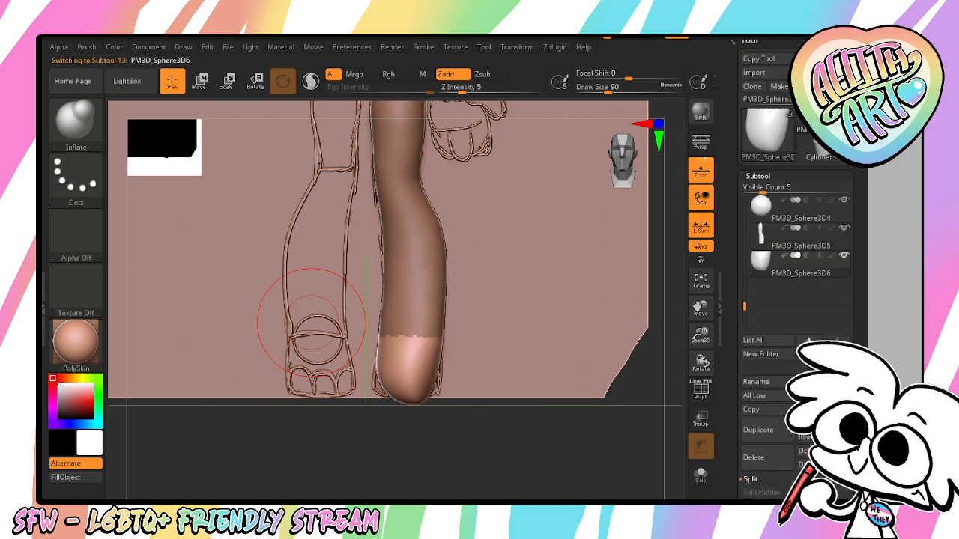
pyautogui.click(773, 454)
# Close the leg's open ankle end by applying DynaMesh at resolution 328
pyautogui.moveTo(610, 467)
pyautogui.mouseDown()
pyautogui.moveTo(612, 393)
pyautogui.moveTo(471, 489)
pyautogui.moveTo(477, 409)
pyautogui.moveTo(475, 498)
pyautogui.moveTo(493, 489)
pyautogui.moveTo(469, 492)
pyautogui.mouseUp()
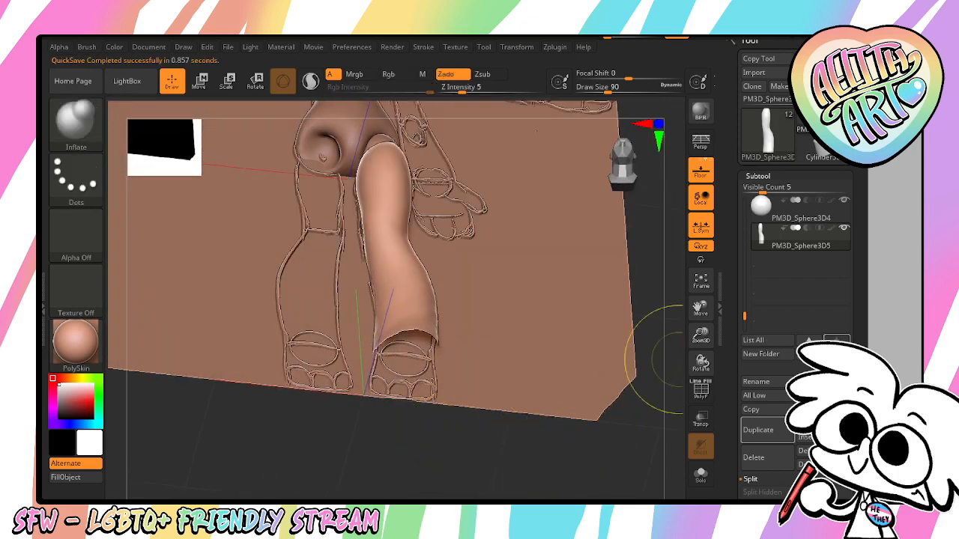
pyautogui.scroll(-10, 850, 324)
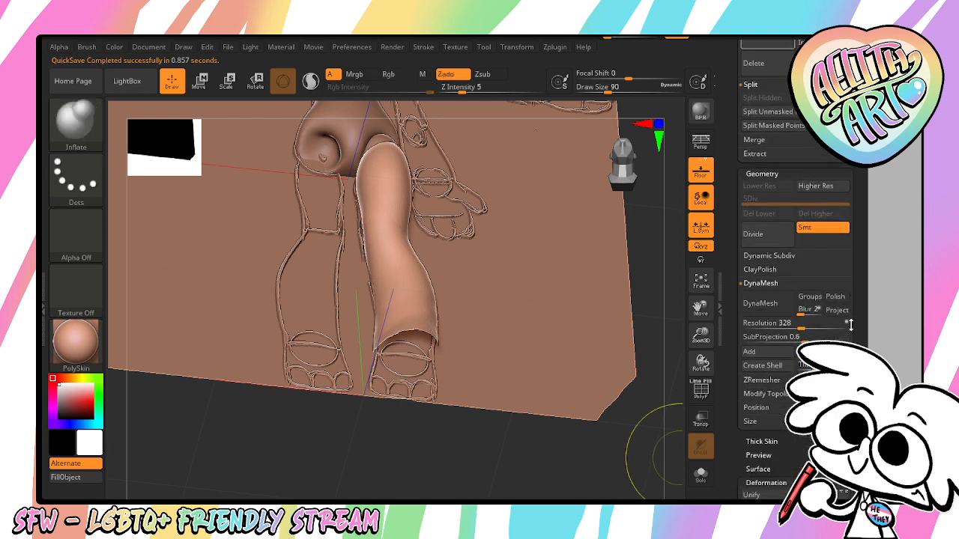
pyautogui.moveTo(850, 324); pyautogui.dragTo(850, 320)
pyautogui.click(774, 304)
# Reshape the outline of the leg's flat ankle end from below using the Move brush at draw size 74
pyautogui.moveTo(620, 480); pyautogui.dragTo(617, 392)
pyautogui.moveTo(700, 337); pyautogui.dragTo(704, 458)
pyautogui.moveTo(697, 305); pyautogui.dragTo(732, 307)
pyautogui.press('b')
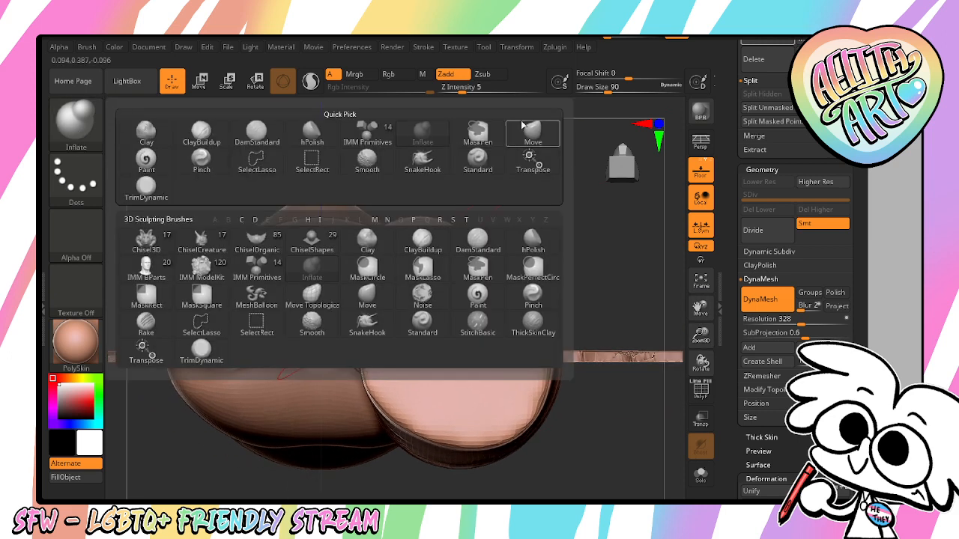
pyautogui.press('m')
pyautogui.press('v')
pyautogui.press('[')
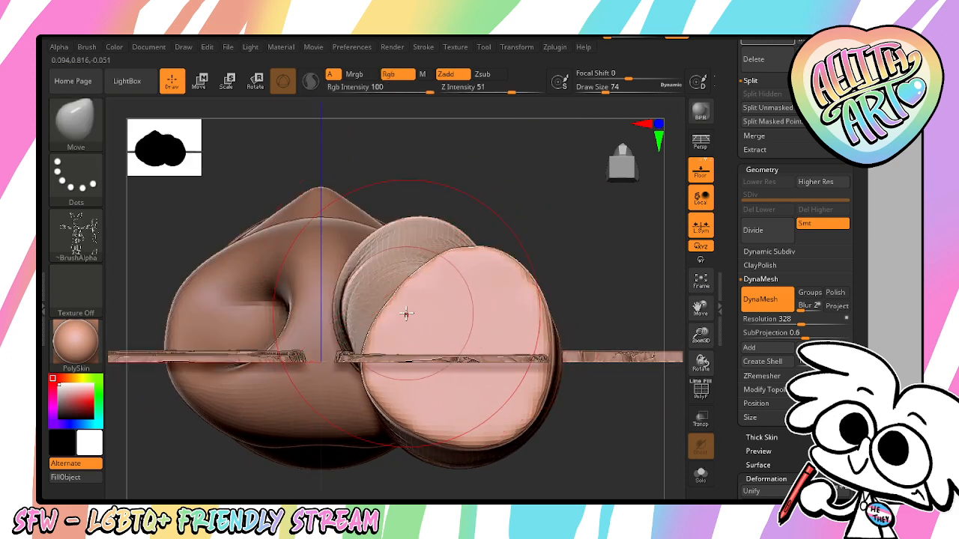
pyautogui.moveTo(407, 315); pyautogui.dragTo(384, 289)
pyautogui.moveTo(481, 272)
pyautogui.mouseDown()
pyautogui.moveTo(449, 390)
pyautogui.moveTo(460, 392)
pyautogui.moveTo(440, 407)
pyautogui.moveTo(526, 378)
pyautogui.moveTo(514, 310)
pyautogui.moveTo(525, 338)
pyautogui.moveTo(428, 362)
pyautogui.moveTo(375, 322)
pyautogui.moveTo(419, 254)
pyautogui.mouseUp()
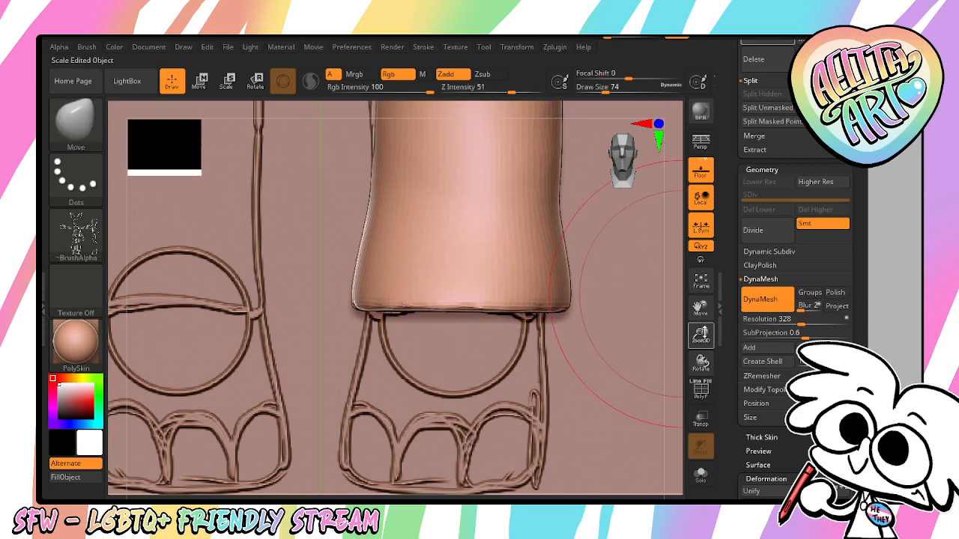
# Smooth the rim of the leg's ankle end from below, narrowing it to the ankle width in the sketch
pyautogui.moveTo(700, 335); pyautogui.dragTo(705, 287)
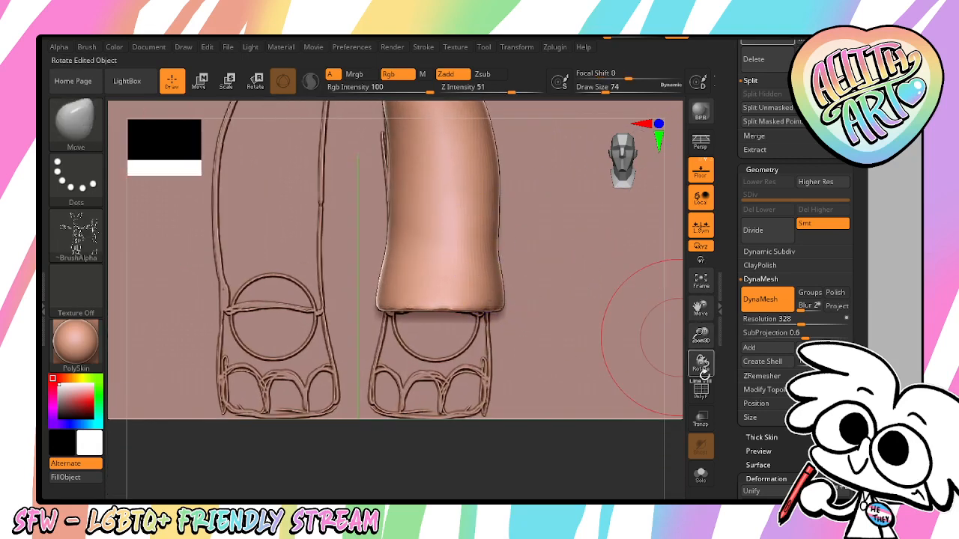
pyautogui.click(699, 418)
pyautogui.press('shift')
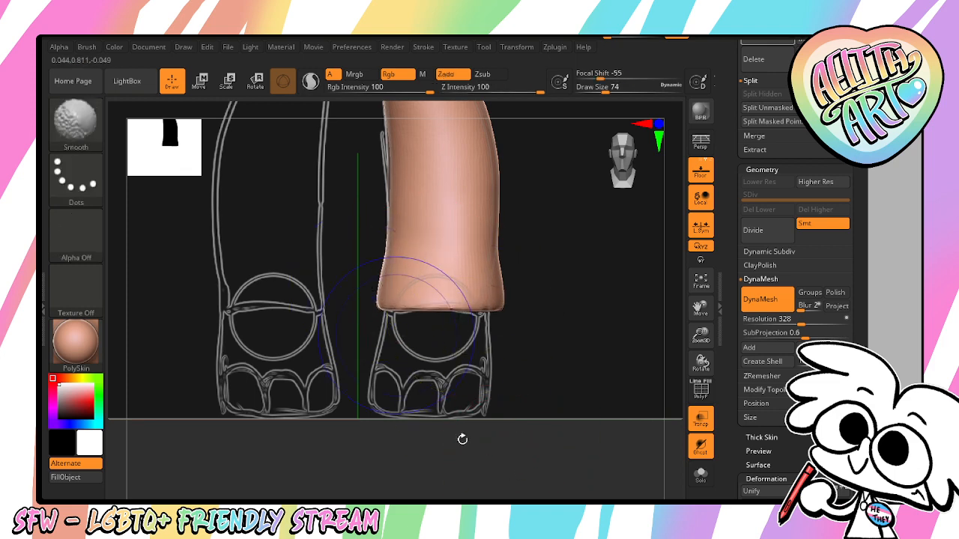
pyautogui.moveTo(464, 439)
pyautogui.mouseDown()
pyautogui.moveTo(531, 356)
pyautogui.moveTo(455, 384)
pyautogui.mouseUp()
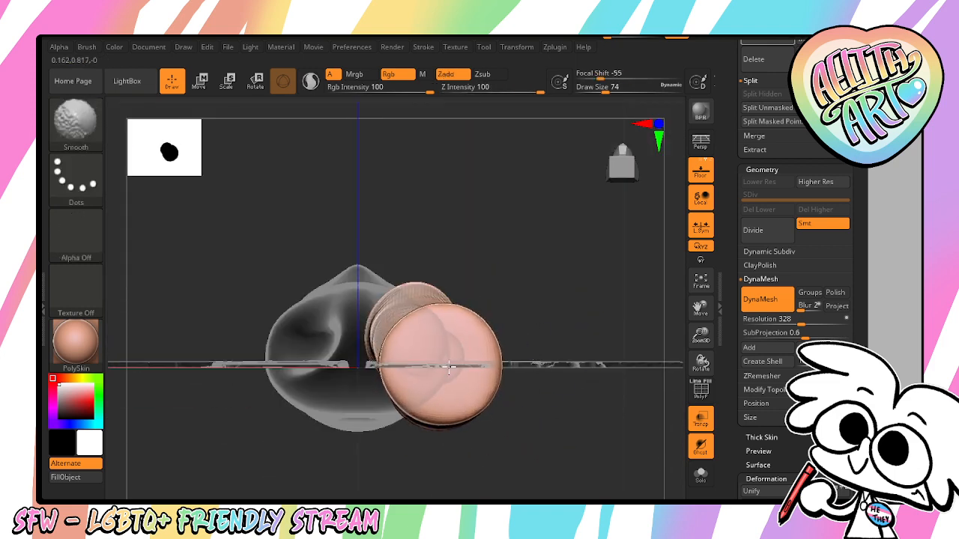
pyautogui.moveTo(510, 306)
pyautogui.mouseDown()
pyautogui.moveTo(516, 438)
pyautogui.moveTo(510, 274)
pyautogui.moveTo(427, 373)
pyautogui.mouseUp()
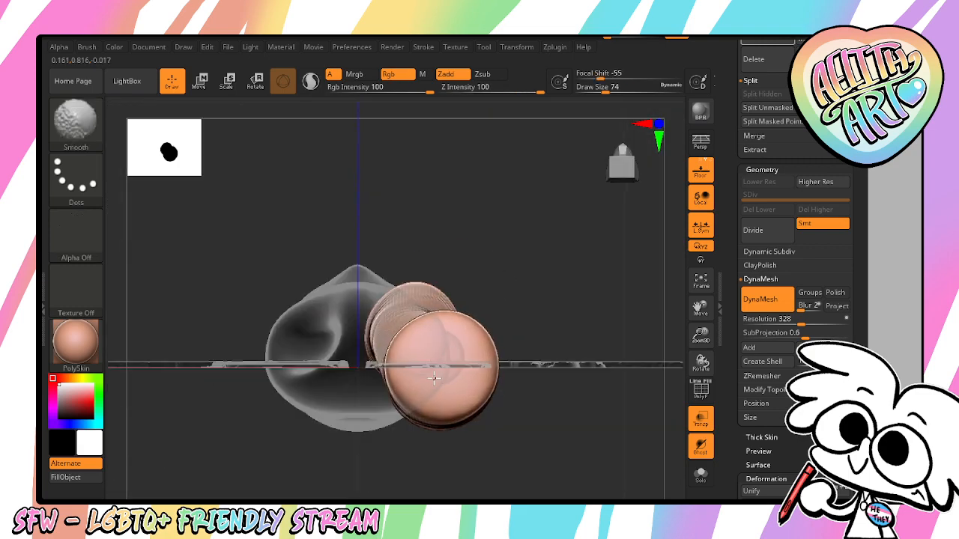
pyautogui.moveTo(494, 273)
pyautogui.mouseDown()
pyautogui.moveTo(512, 415)
pyautogui.moveTo(512, 278)
pyautogui.moveTo(447, 341)
pyautogui.moveTo(552, 413)
pyautogui.mouseUp()
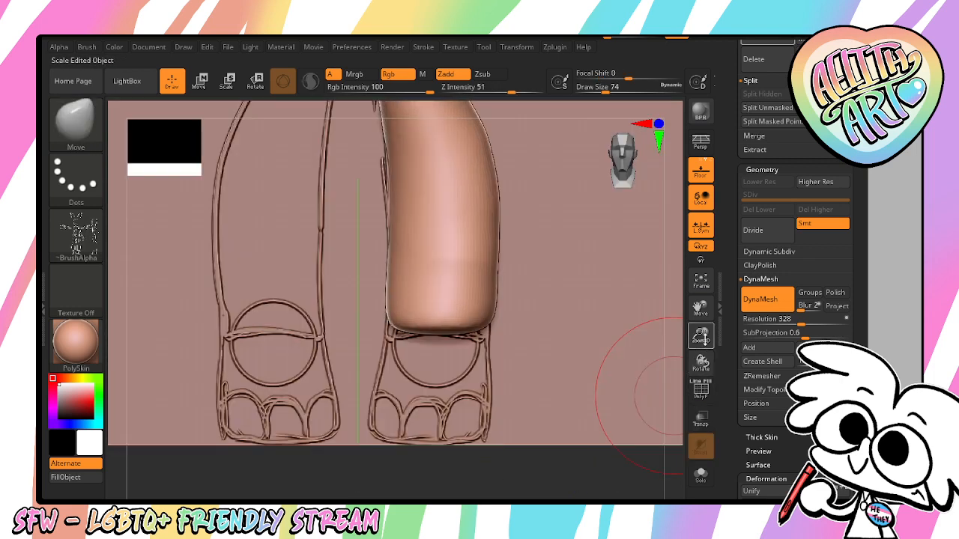
# Smooth the outer side of the lower leg above the ankle and the front of the knee
pyautogui.moveTo(701, 336)
pyautogui.mouseDown()
pyautogui.moveTo(683, 229)
pyautogui.moveTo(679, 322)
pyautogui.mouseUp()
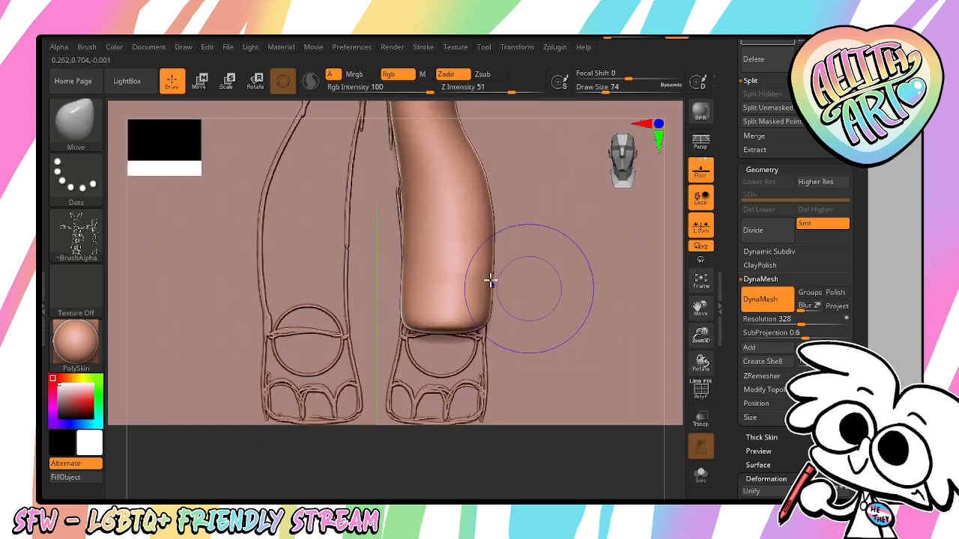
pyautogui.keyDown('shift'); pyautogui.moveTo(475, 285); pyautogui.dragTo(514, 297); pyautogui.keyUp('shift')
pyautogui.moveTo(701, 335); pyautogui.dragTo(697, 255)
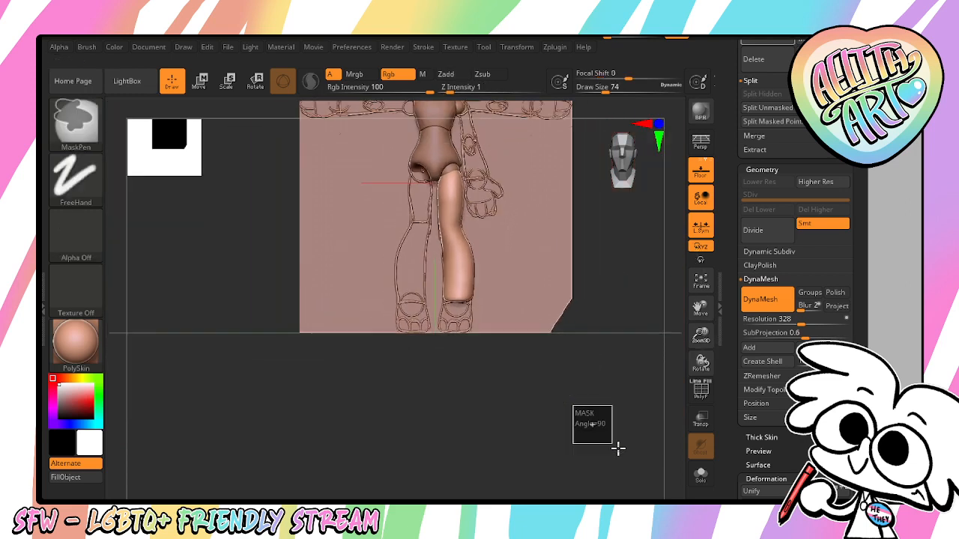
pyautogui.moveTo(589, 379)
pyautogui.keyDown('shift'); pyautogui.mouseDown()
pyautogui.moveTo(539, 383)
pyautogui.moveTo(629, 354)
pyautogui.mouseUp(); pyautogui.keyUp('shift')
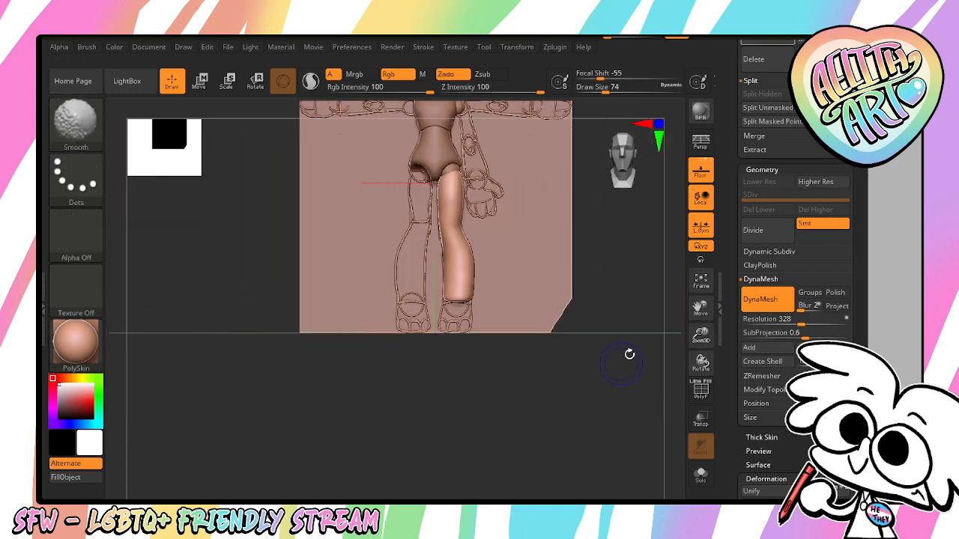
pyautogui.moveTo(699, 336); pyautogui.dragTo(700, 390)
pyautogui.moveTo(699, 310)
pyautogui.mouseDown()
pyautogui.moveTo(706, 428)
pyautogui.moveTo(698, 341)
pyautogui.mouseUp()
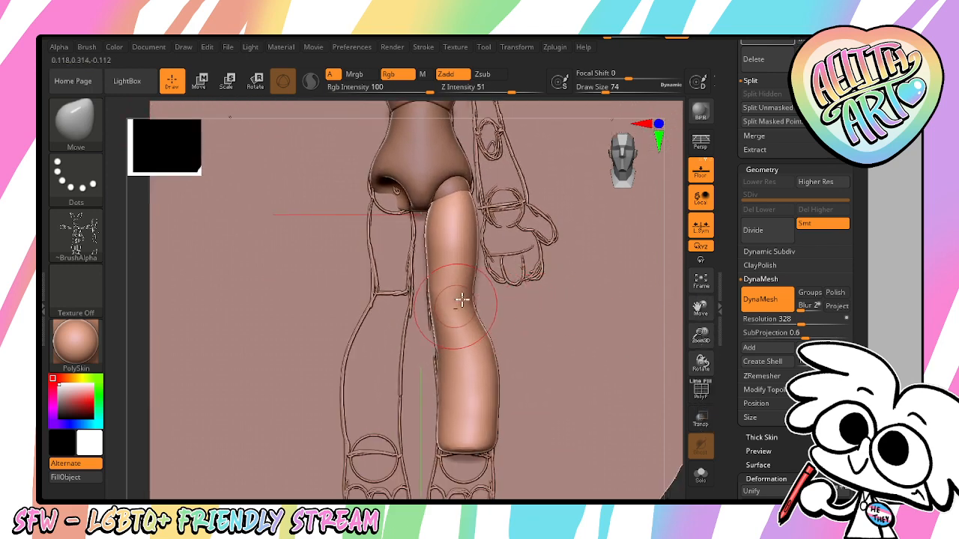
pyautogui.keyDown('shift'); pyautogui.moveTo(462, 300); pyautogui.dragTo(466, 270); pyautogui.keyUp('shift')
pyautogui.moveTo(699, 334)
pyautogui.mouseDown()
pyautogui.moveTo(698, 254)
pyautogui.moveTo(699, 273)
pyautogui.mouseUp()
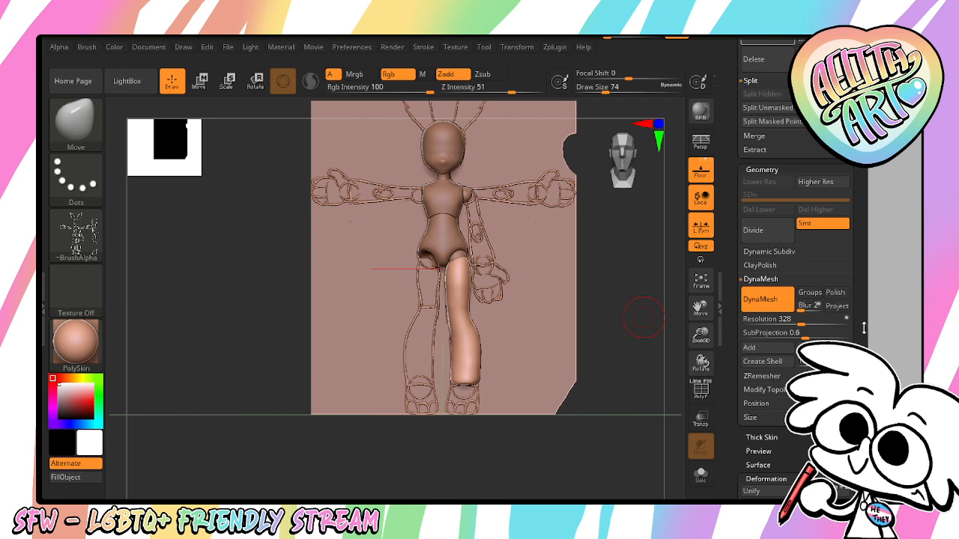
# Duplicate the hip joint ball, place the copy last in the subtool list and lower it to the ankle
pyautogui.moveTo(862, 297); pyautogui.dragTo(862, 401)
pyautogui.moveTo(823, 206); pyautogui.dragTo(823, 217)
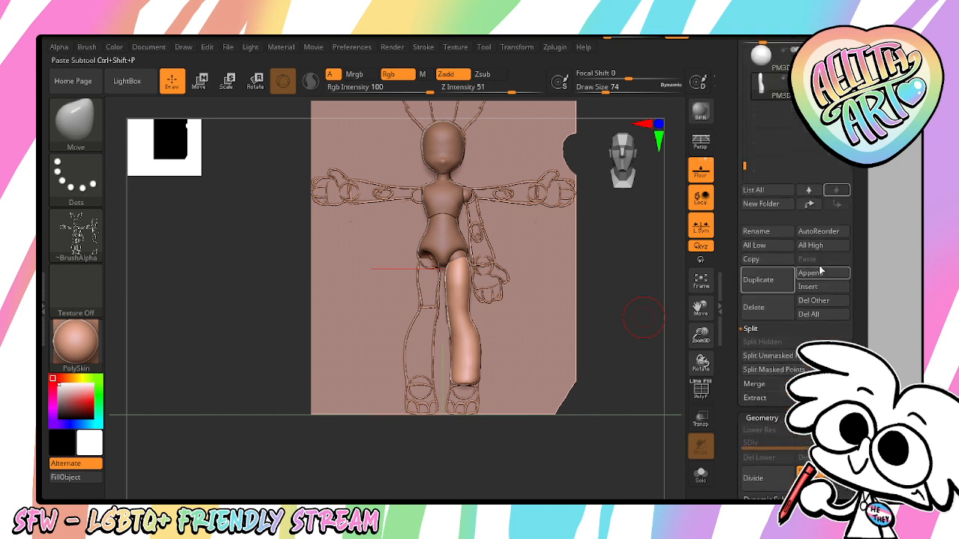
pyautogui.click(827, 274)
pyautogui.click(650, 307)
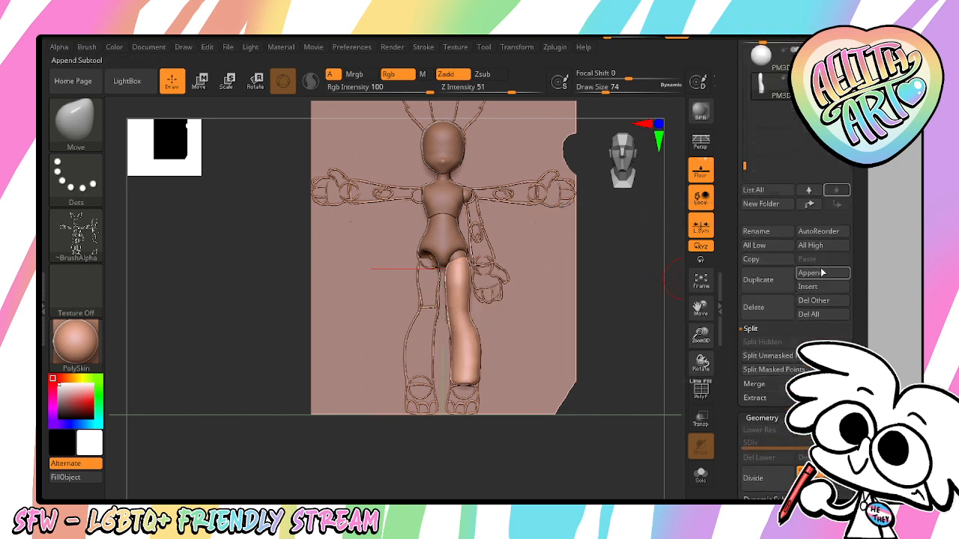
pyautogui.click(809, 191)
pyautogui.click(839, 193)
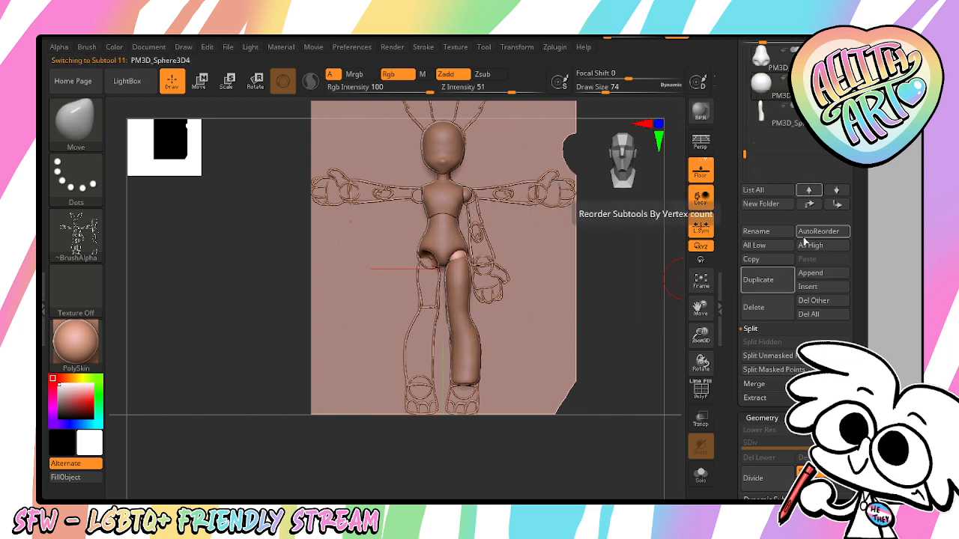
pyautogui.click(774, 278)
pyautogui.keyDown('shift'); pyautogui.click(843, 206); pyautogui.keyUp('shift')
pyautogui.press('e')
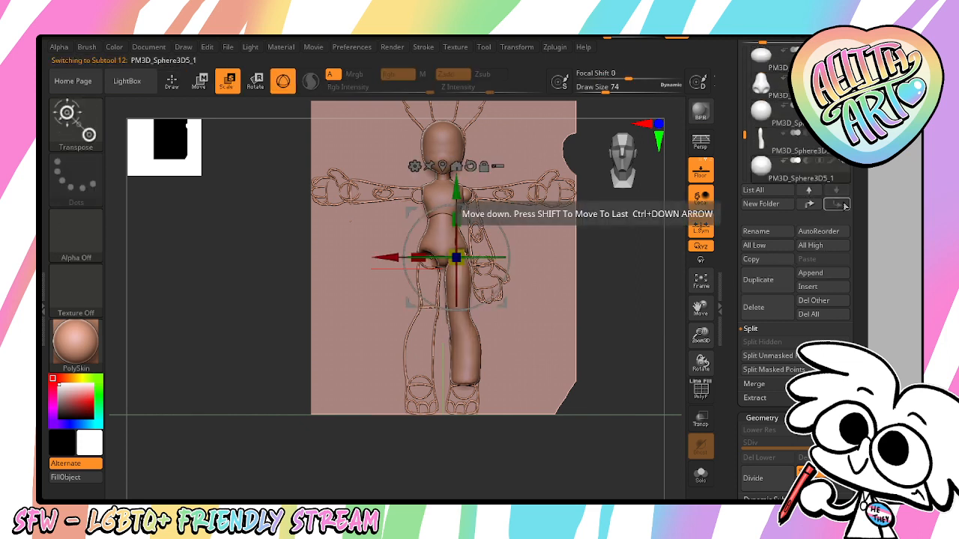
pyautogui.moveTo(456, 188); pyautogui.dragTo(456, 319)
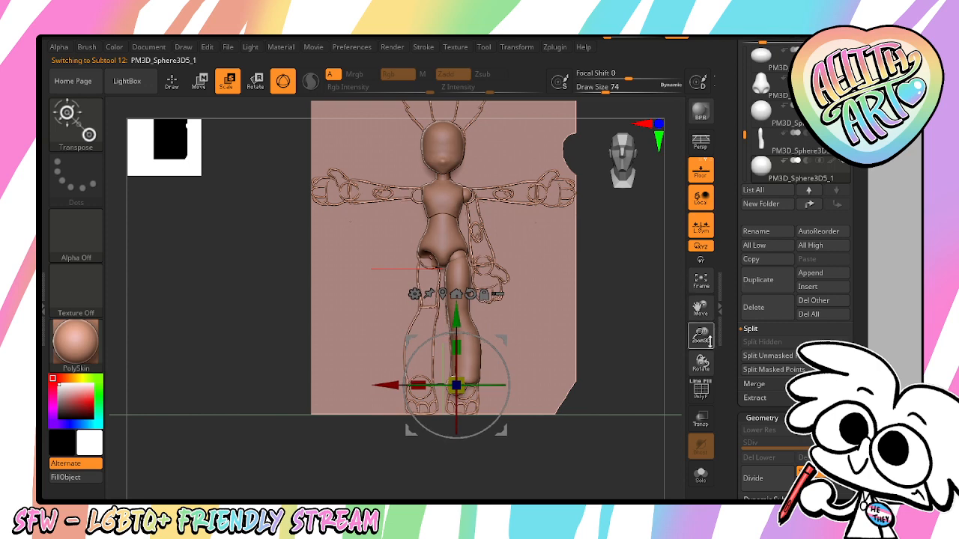
# Shift the ankle ball sideways and enlarge it uniformly to fit the ankle circle in the front sketch, using transparency to compare
pyautogui.press('f')
pyautogui.moveTo(704, 335); pyautogui.dragTo(704, 172)
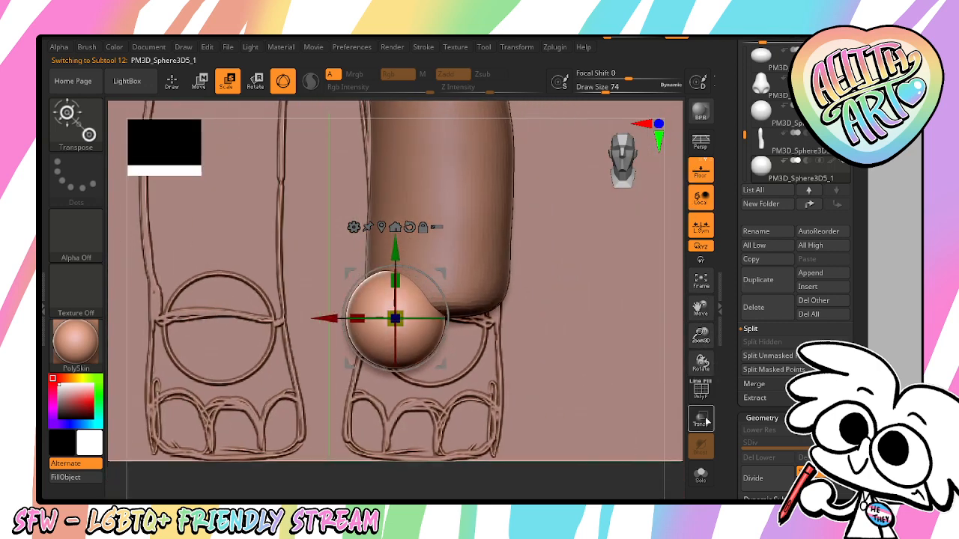
pyautogui.click(702, 422)
pyautogui.moveTo(330, 319); pyautogui.dragTo(371, 358)
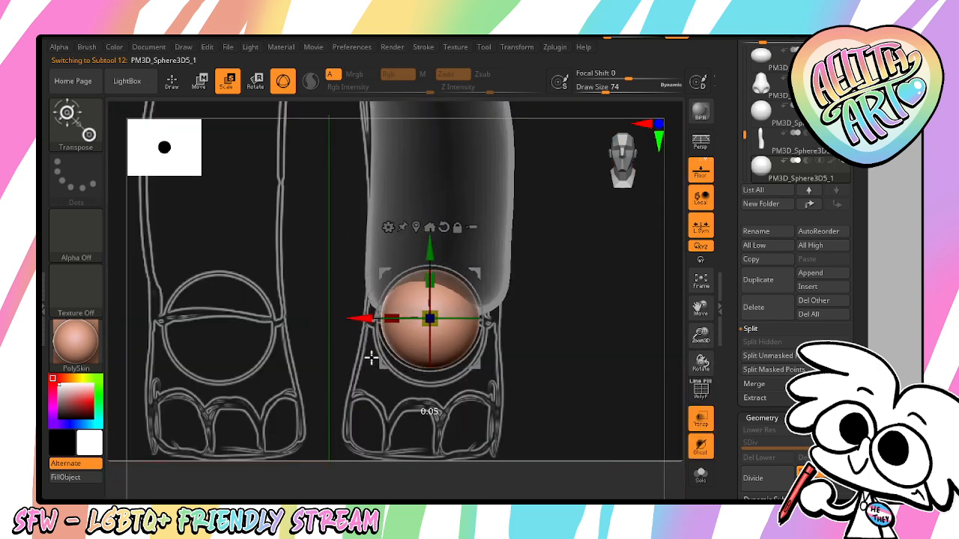
pyautogui.moveTo(437, 311); pyautogui.dragTo(448, 301)
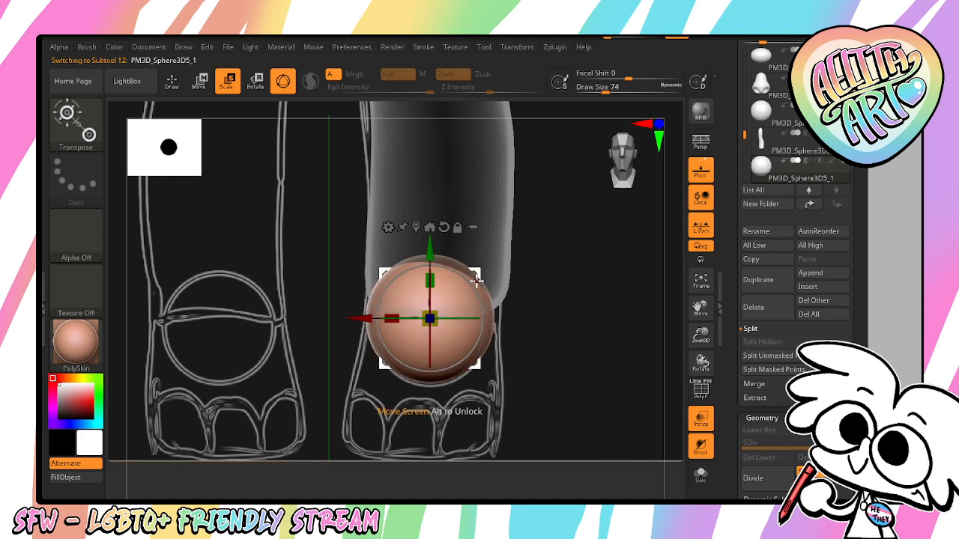
pyautogui.click(701, 419)
# Align the ankle ball's depth with the leg end in side view and show the RIGHT reference sketch
pyautogui.keyDown('shift'); pyautogui.moveTo(626, 480); pyautogui.dragTo(558, 493); pyautogui.keyUp('shift')
pyautogui.moveTo(365, 322); pyautogui.dragTo(418, 323)
pyautogui.moveTo(852, 223); pyautogui.dragTo(850, 378)
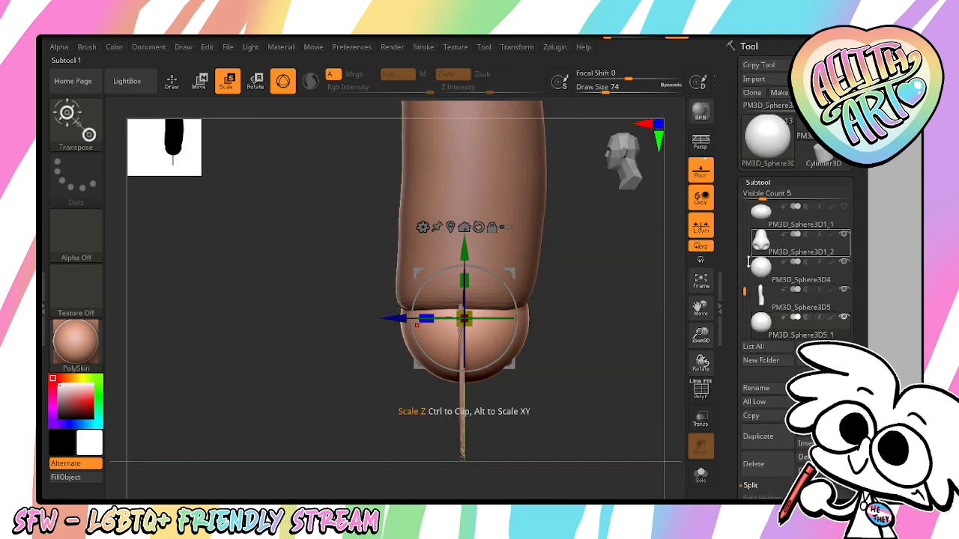
pyautogui.moveTo(746, 283); pyautogui.dragTo(736, 218)
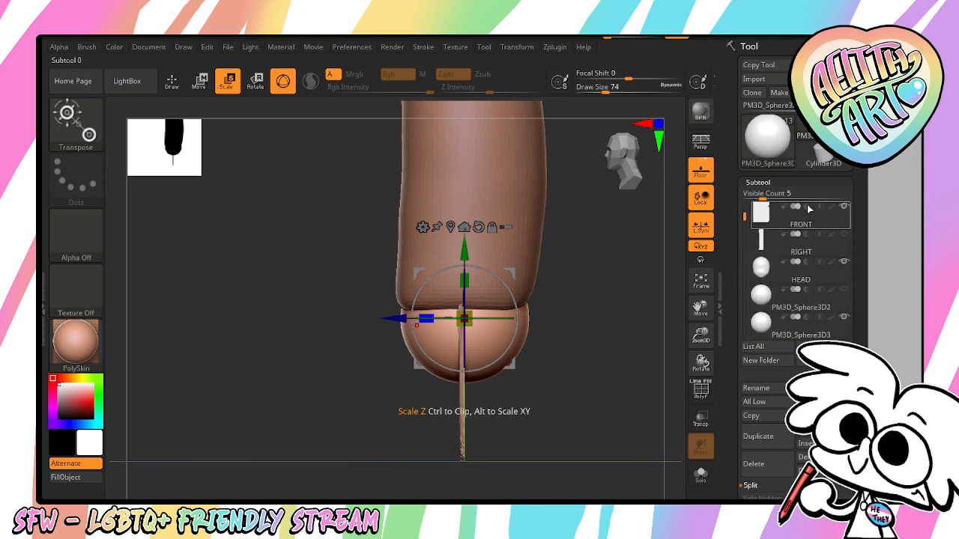
pyautogui.click(845, 237)
pyautogui.moveTo(393, 319); pyautogui.dragTo(392, 318)
pyautogui.keyDown('shift'); pyautogui.moveTo(652, 413); pyautogui.dragTo(696, 433); pyautogui.keyUp('shift')
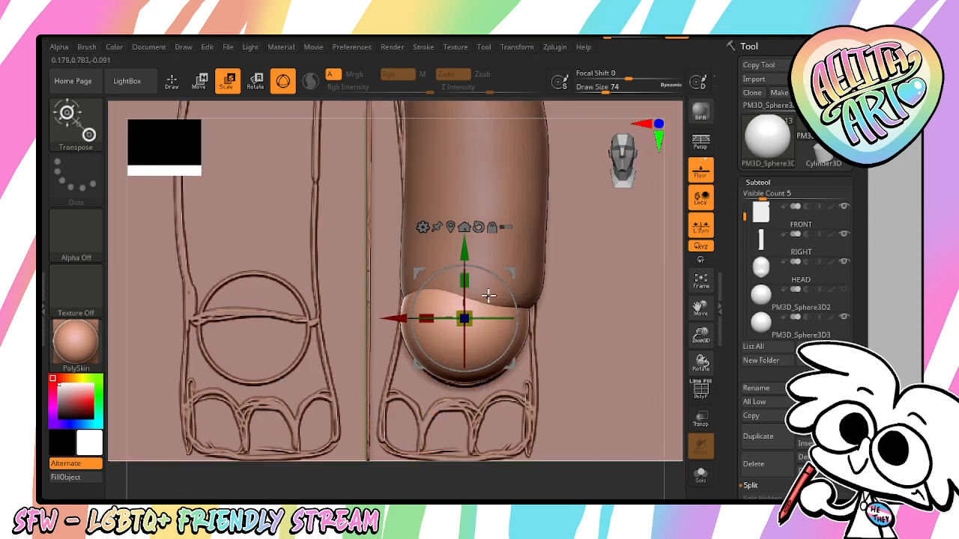
# Pull the front lower edge of the leg's ankle end down and outward over the ball with the Move brush
pyautogui.moveTo(745, 219); pyautogui.dragTo(734, 301)
pyautogui.click(776, 278)
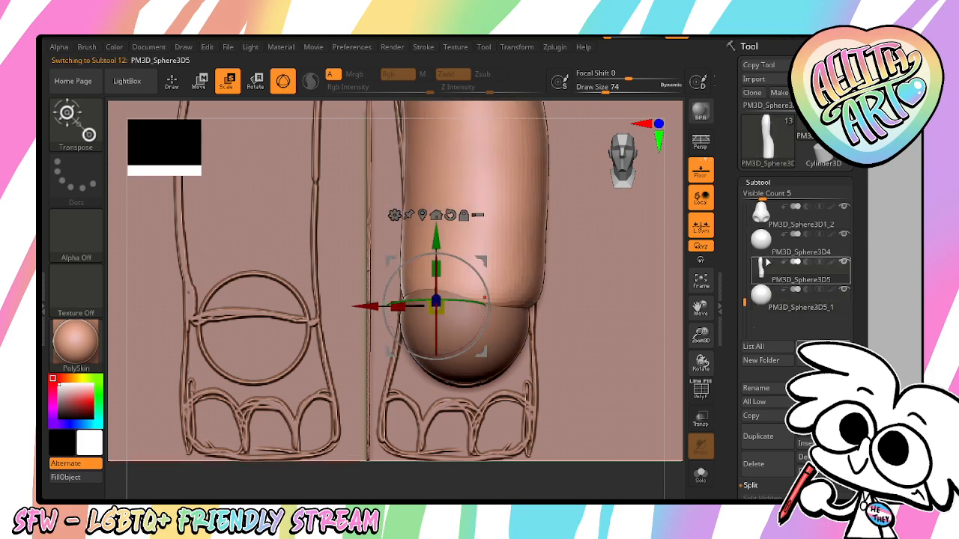
pyautogui.click(80, 122)
pyautogui.click(526, 141)
pyautogui.moveTo(558, 470); pyautogui.dragTo(612, 484)
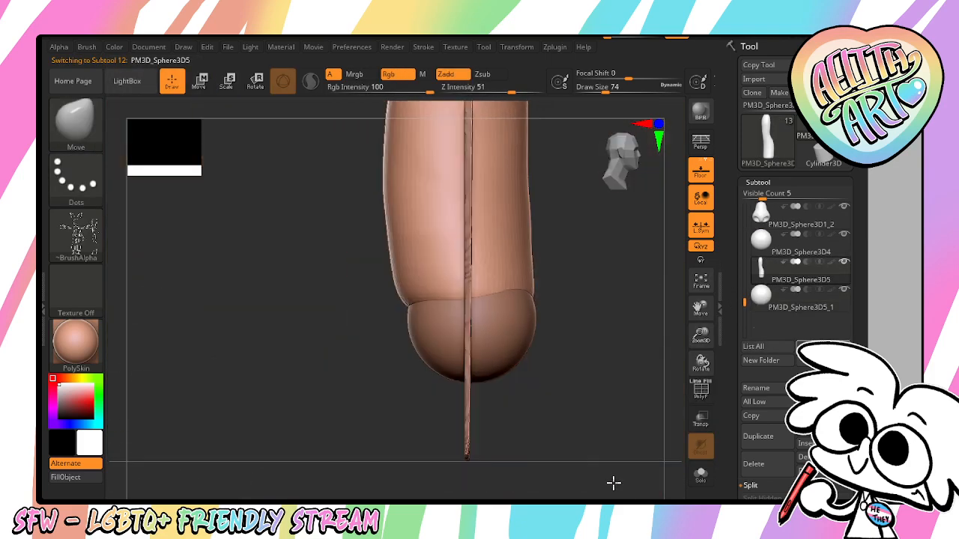
pyautogui.moveTo(514, 291); pyautogui.dragTo(528, 302)
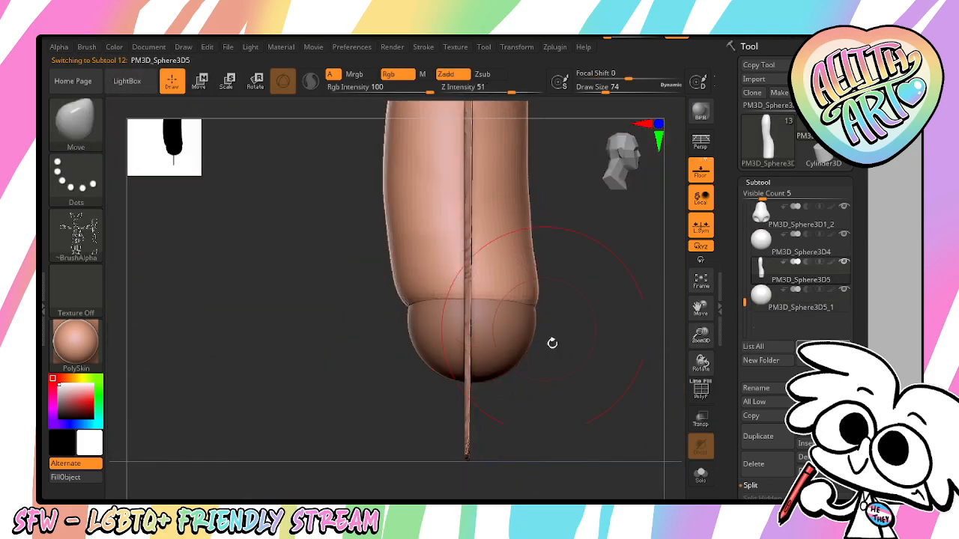
pyautogui.moveTo(553, 343); pyautogui.dragTo(529, 304)
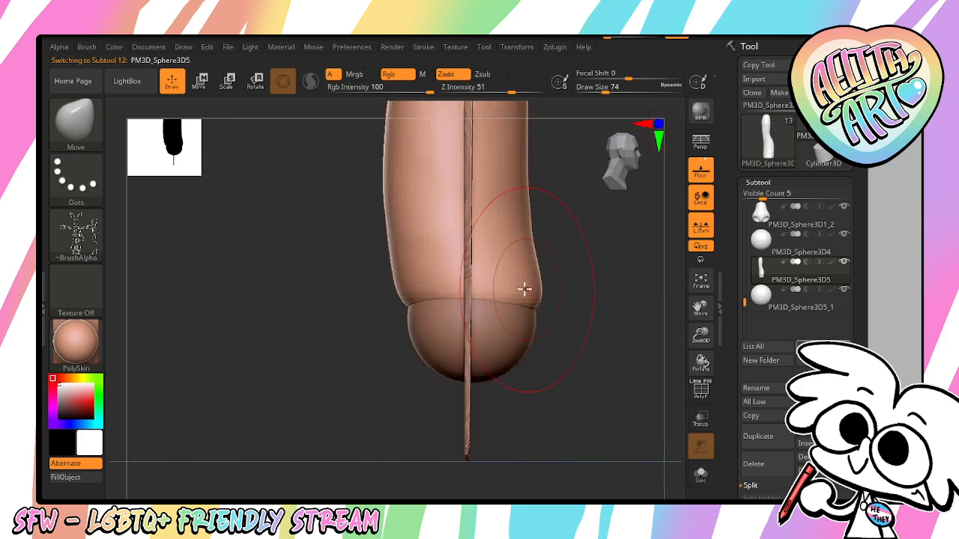
# Refine the inner and side outline of the leg's ankle rim around the ball to follow the front and side sketches
pyautogui.keyDown('shift'); pyautogui.moveTo(586, 398); pyautogui.dragTo(525, 364); pyautogui.keyUp('shift')
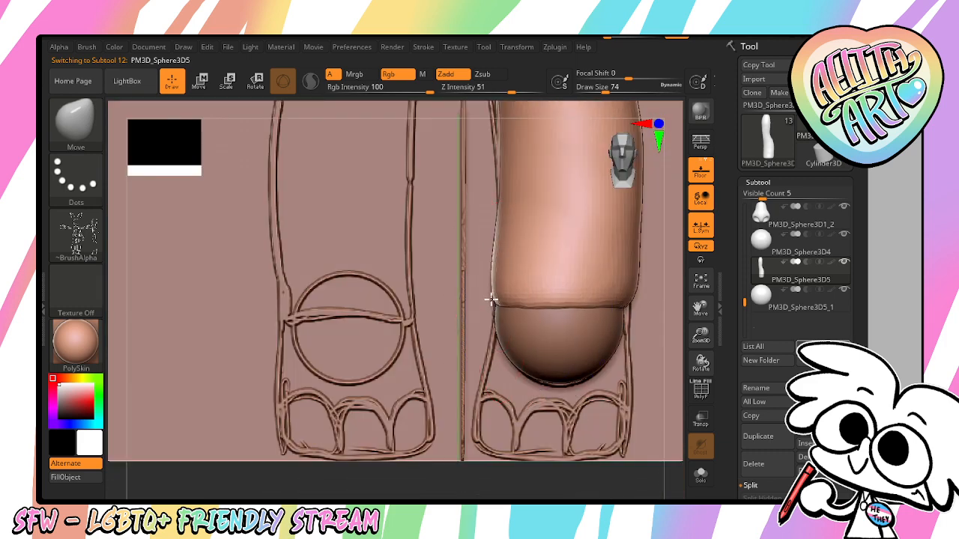
pyautogui.click(700, 422)
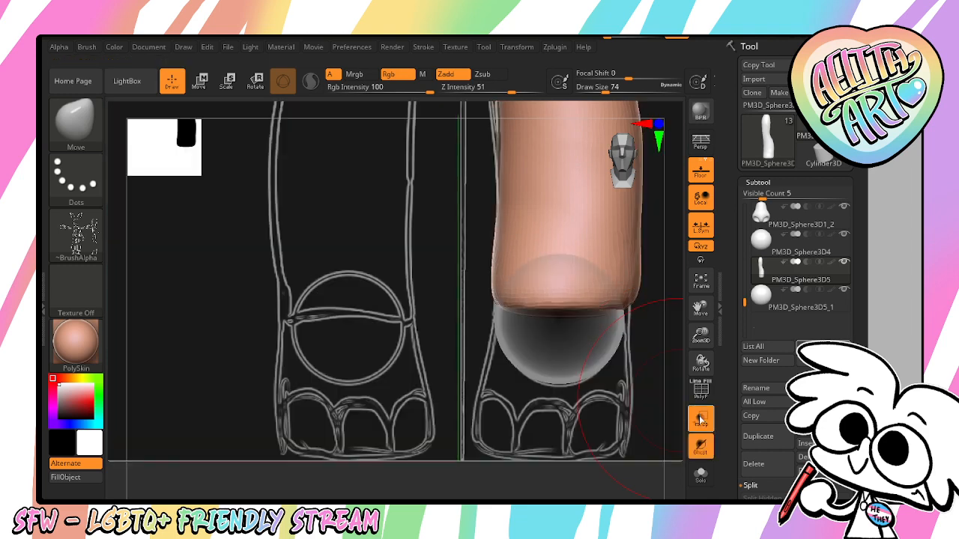
pyautogui.moveTo(602, 476)
pyautogui.mouseDown()
pyautogui.moveTo(564, 495)
pyautogui.moveTo(657, 302)
pyautogui.moveTo(540, 317)
pyautogui.mouseUp()
pyautogui.click(700, 420)
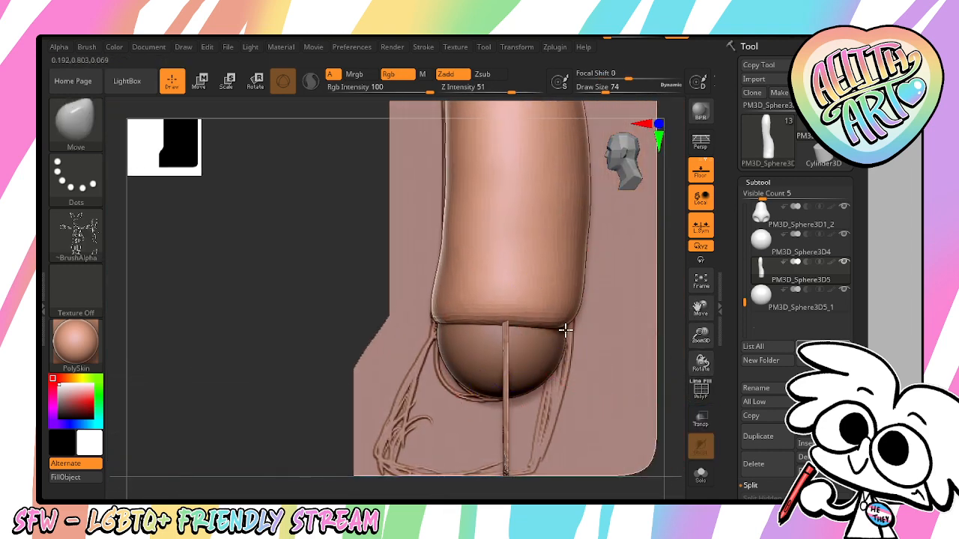
pyautogui.keyDown('shift'); pyautogui.moveTo(429, 486); pyautogui.dragTo(491, 492); pyautogui.keyUp('shift')
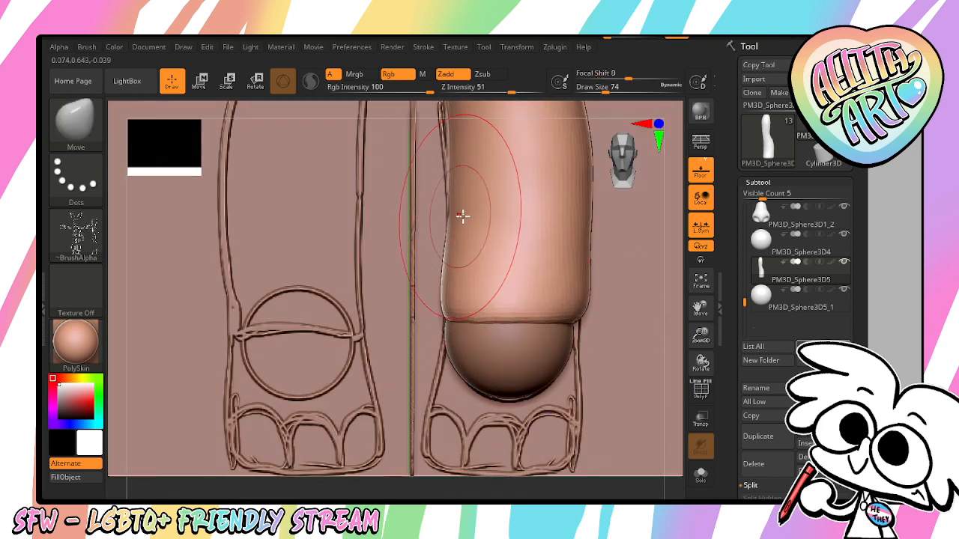
pyautogui.moveTo(447, 324); pyautogui.dragTo(442, 320)
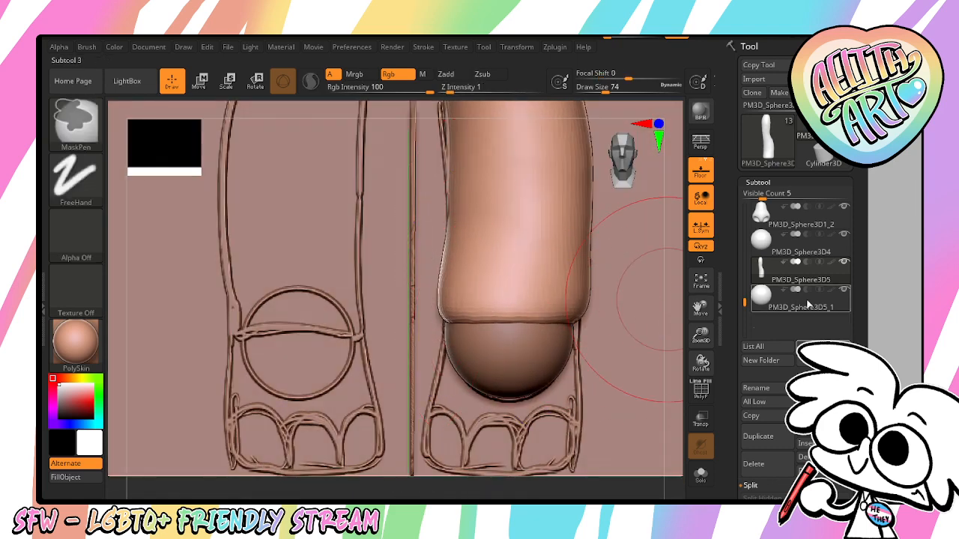
# Nudge the ankle ball sideways to centre it under the leg's end
pyautogui.click(784, 298)
pyautogui.press('e')
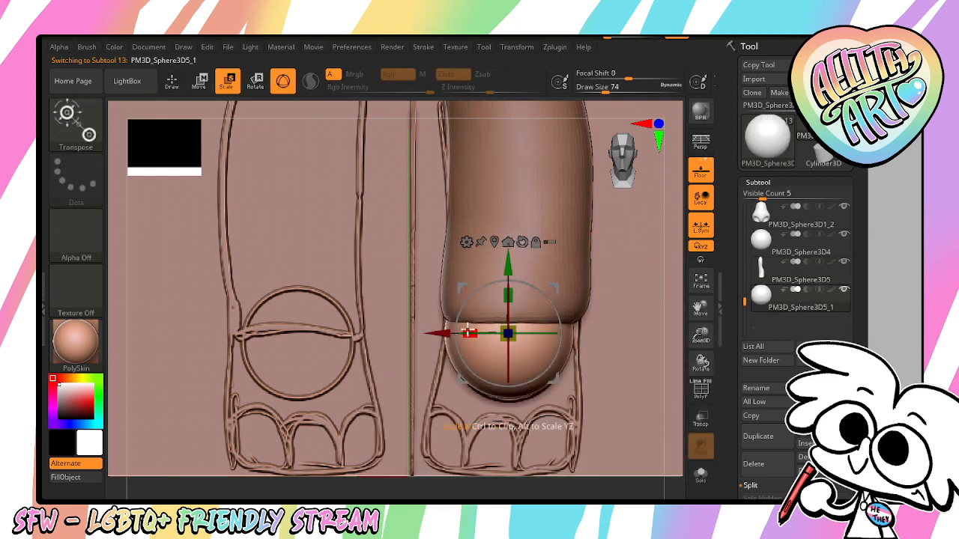
pyautogui.moveTo(442, 334); pyautogui.dragTo(442, 347)
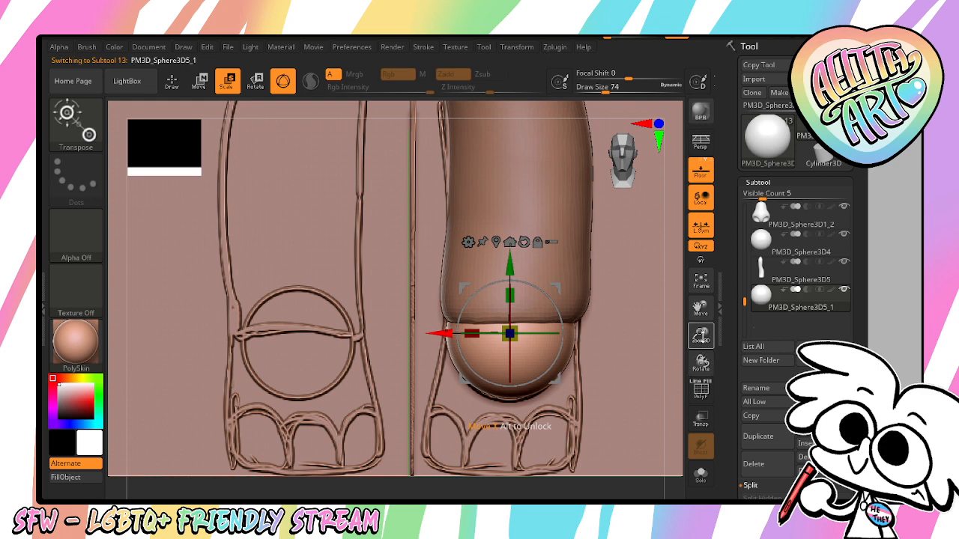
# Duplicate the ankle ball, mask the copy's upper part and move its lower part down and forward to rough out the foot
pyautogui.moveTo(703, 337); pyautogui.dragTo(685, 267)
pyautogui.keyDown('shift'); pyautogui.moveTo(615, 428); pyautogui.dragTo(568, 437); pyautogui.keyUp('shift')
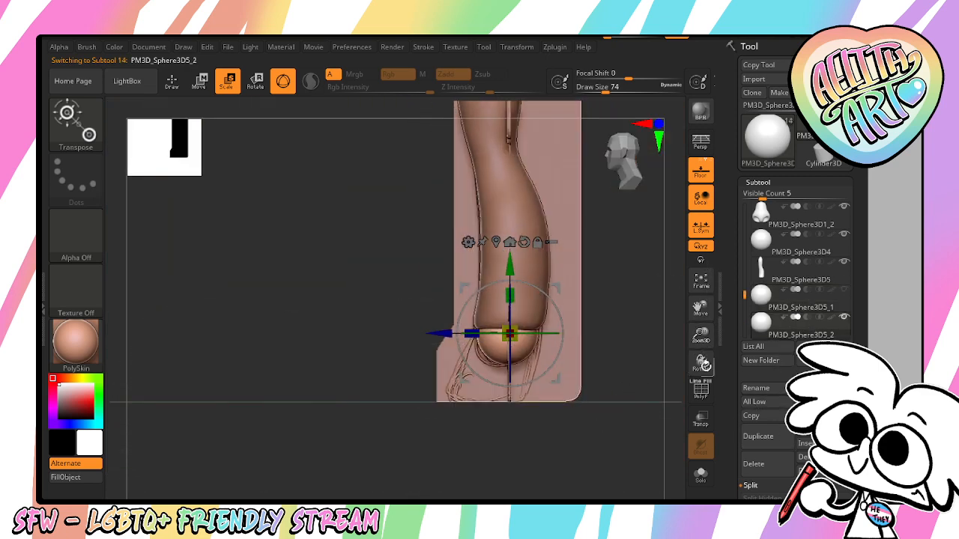
pyautogui.moveTo(704, 330); pyautogui.dragTo(705, 368)
pyautogui.moveTo(698, 307); pyautogui.dragTo(691, 226)
pyautogui.keyDown('ctrl'); pyautogui.moveTo(354, 426); pyautogui.dragTo(625, 250); pyautogui.keyUp('ctrl')
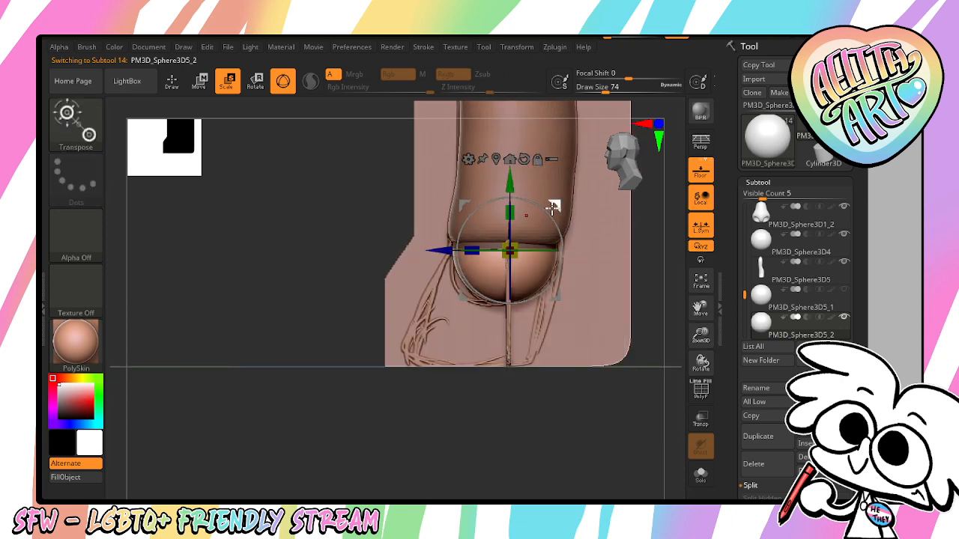
pyautogui.moveTo(511, 214); pyautogui.dragTo(488, 305)
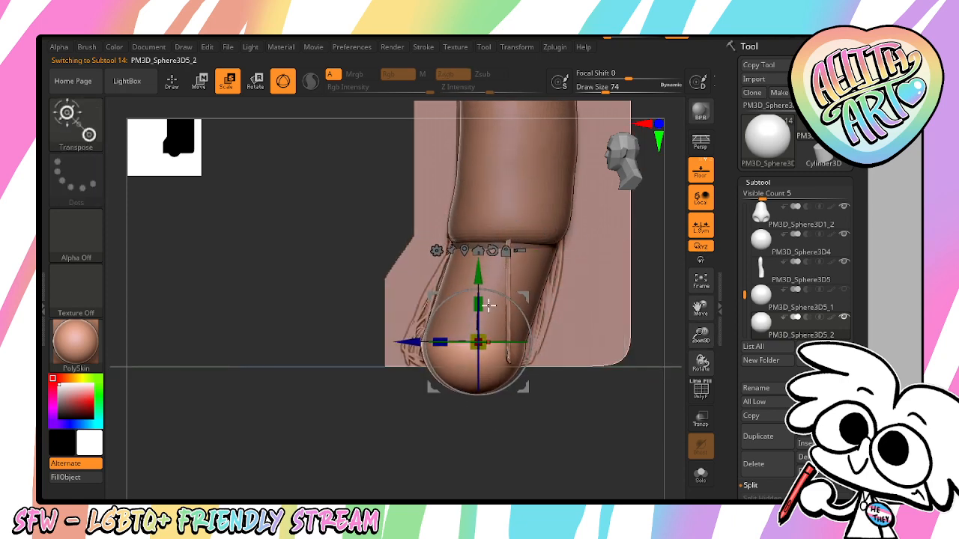
pyautogui.hotkey('ctrl', 'z')
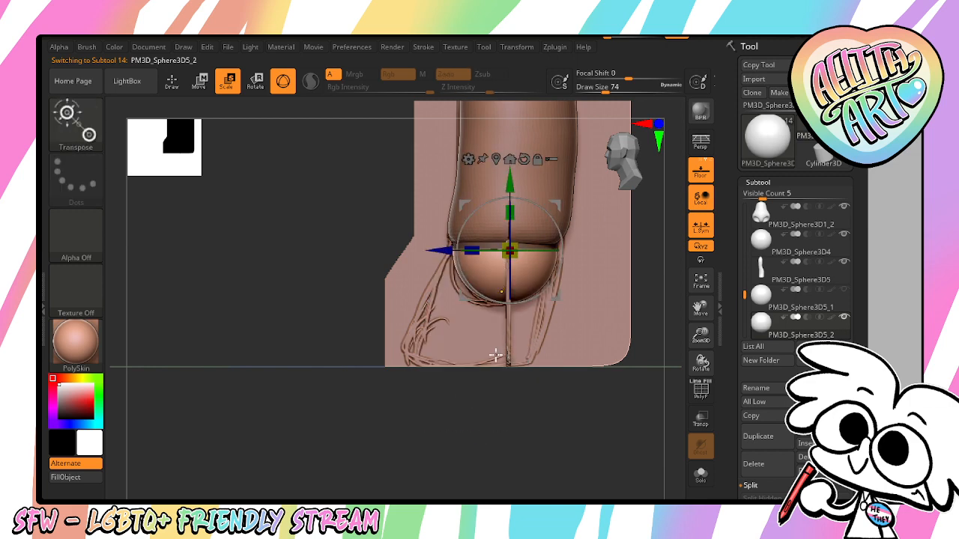
pyautogui.moveTo(556, 298); pyautogui.dragTo(513, 415)
pyautogui.keyDown('ctrl'); pyautogui.moveTo(485, 449); pyautogui.dragTo(470, 462); pyautogui.keyUp('ctrl')
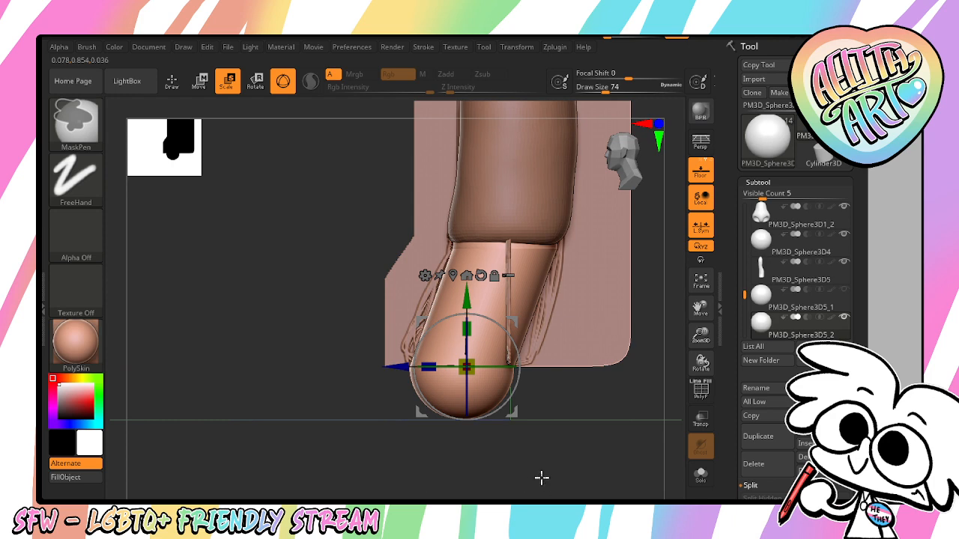
# Apply DynaMesh at resolution 280 to the stretched foot shape
pyautogui.moveTo(843, 457); pyautogui.dragTo(842, 339)
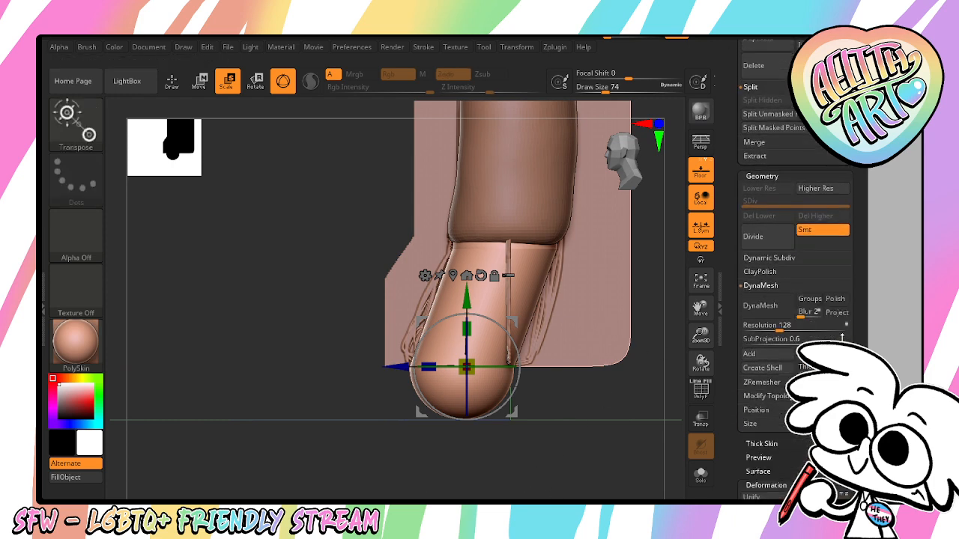
pyautogui.moveTo(837, 485); pyautogui.dragTo(838, 405)
pyautogui.click(772, 405)
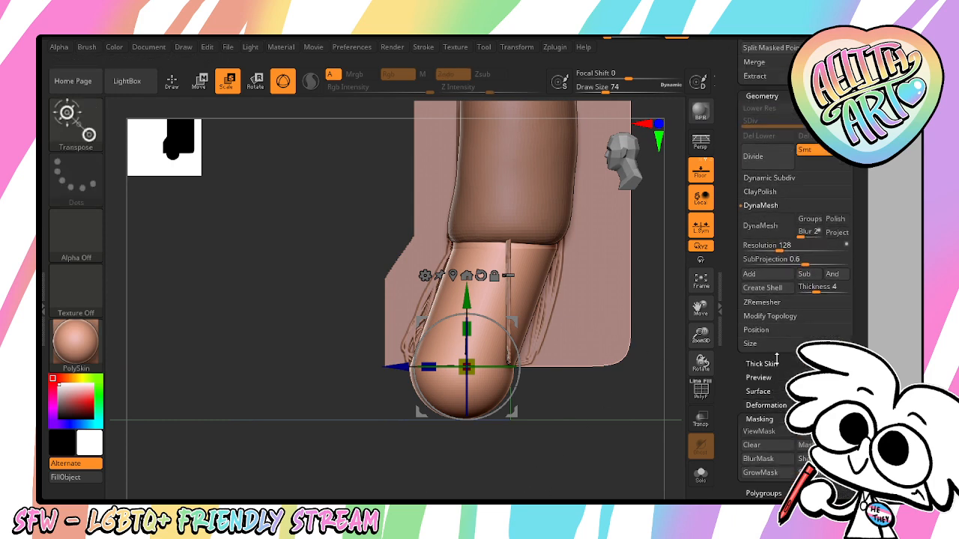
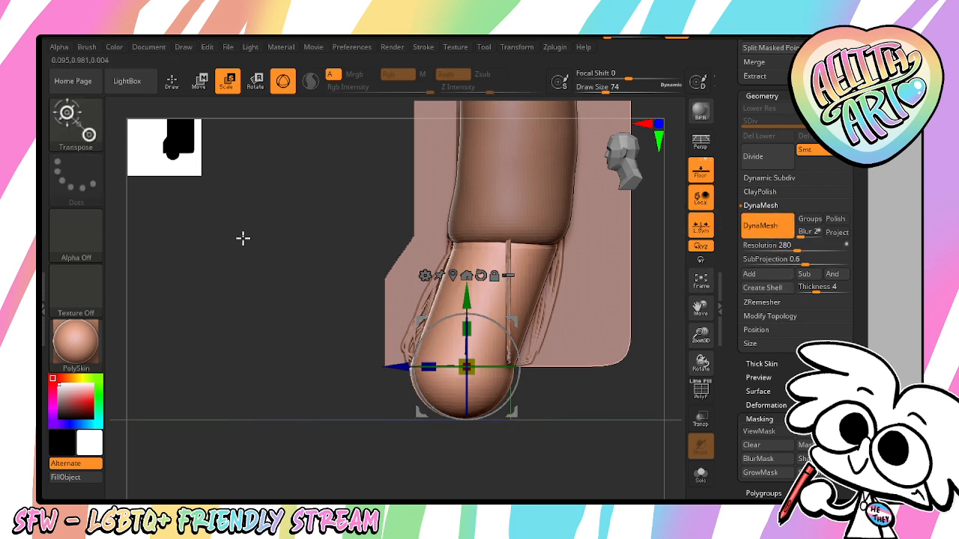
pyautogui.press('b')
pyautogui.press('m')
pyautogui.press('v')
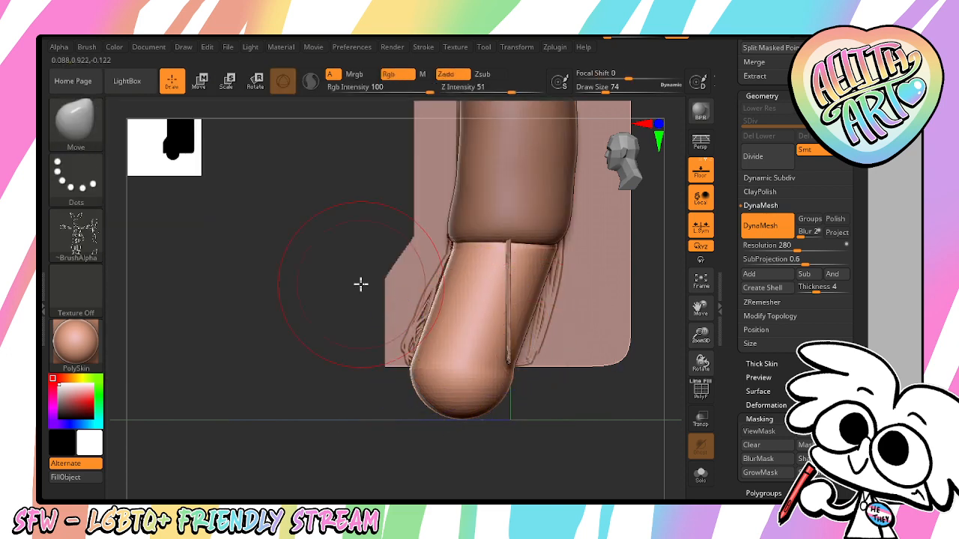
# Thicken the middle and heel of the foot shape with the Inflate brush at draw size 106
pyautogui.press('b')
pyautogui.press('i')
pyautogui.press('n')
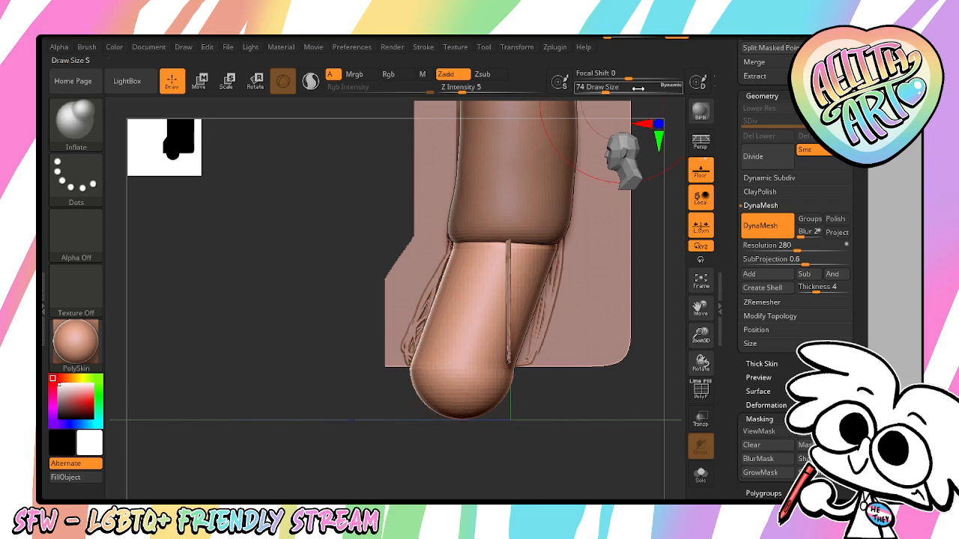
pyautogui.click(519, 50)
pyautogui.click(559, 324)
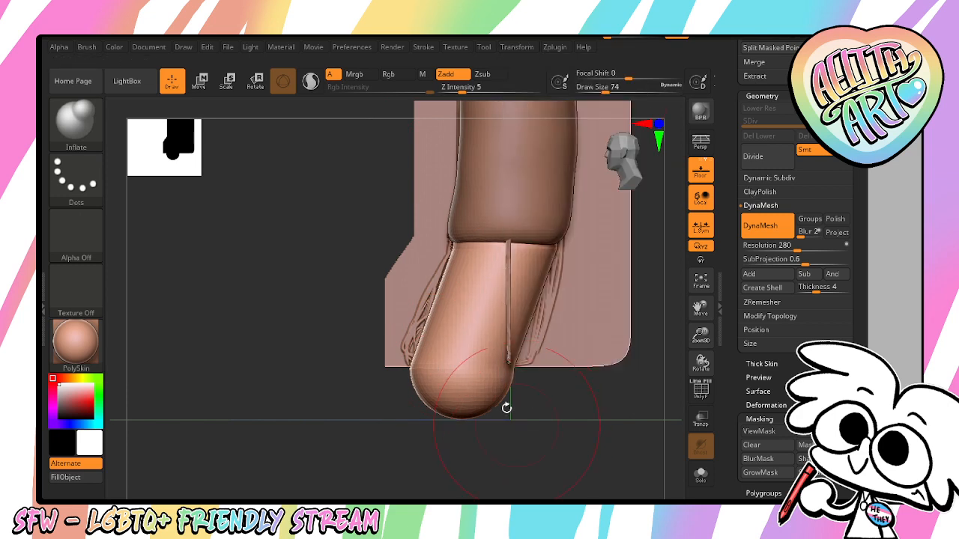
pyautogui.press(']')
pyautogui.press(']')
pyautogui.press(']')
pyautogui.press(']')
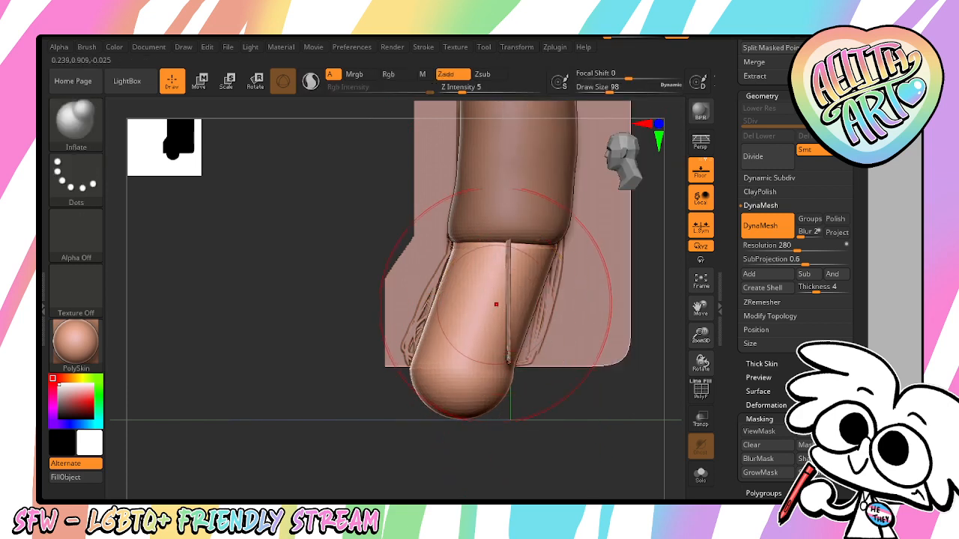
pyautogui.moveTo(496, 332)
pyautogui.mouseDown()
pyautogui.moveTo(470, 373)
pyautogui.moveTo(541, 311)
pyautogui.mouseUp()
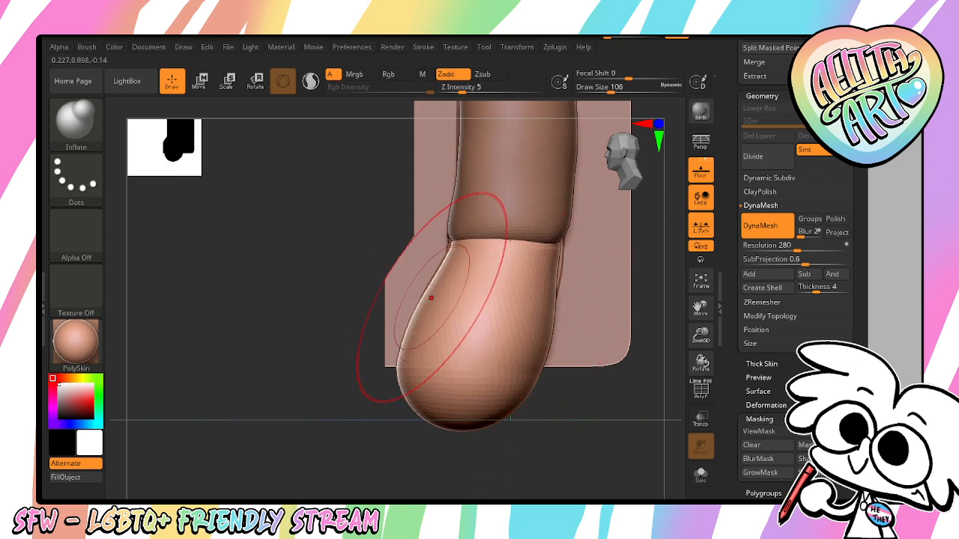
# Smooth the foot shape's front and side surfaces with the Smooth brush and turn on transparency to show the sketch through it
pyautogui.press('shift')
pyautogui.keyDown('shift'); pyautogui.moveTo(547, 261); pyautogui.dragTo(493, 277); pyautogui.keyUp('shift')
pyautogui.moveTo(390, 443); pyautogui.dragTo(502, 440)
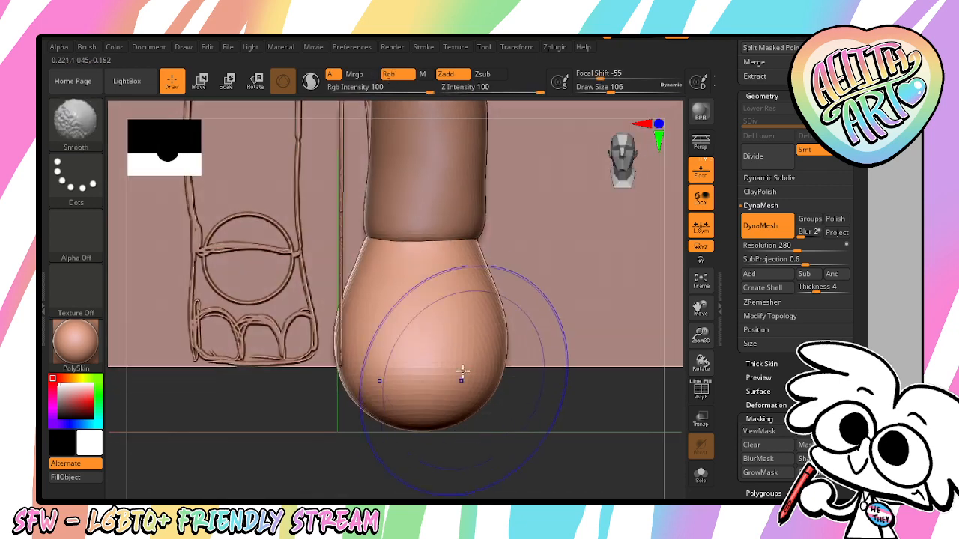
pyautogui.click(701, 420)
pyautogui.moveTo(503, 359)
pyautogui.keyDown('shift'); pyautogui.mouseDown()
pyautogui.moveTo(469, 364)
pyautogui.moveTo(464, 334)
pyautogui.moveTo(478, 348)
pyautogui.mouseUp(); pyautogui.keyUp('shift')
pyautogui.moveTo(552, 428)
pyautogui.keyDown('shift'); pyautogui.mouseDown()
pyautogui.moveTo(499, 430)
pyautogui.moveTo(538, 431)
pyautogui.mouseUp(); pyautogui.keyUp('shift')
pyautogui.keyDown('ctrl'); pyautogui.moveTo(293, 484); pyautogui.dragTo(574, 359); pyautogui.keyUp('ctrl')
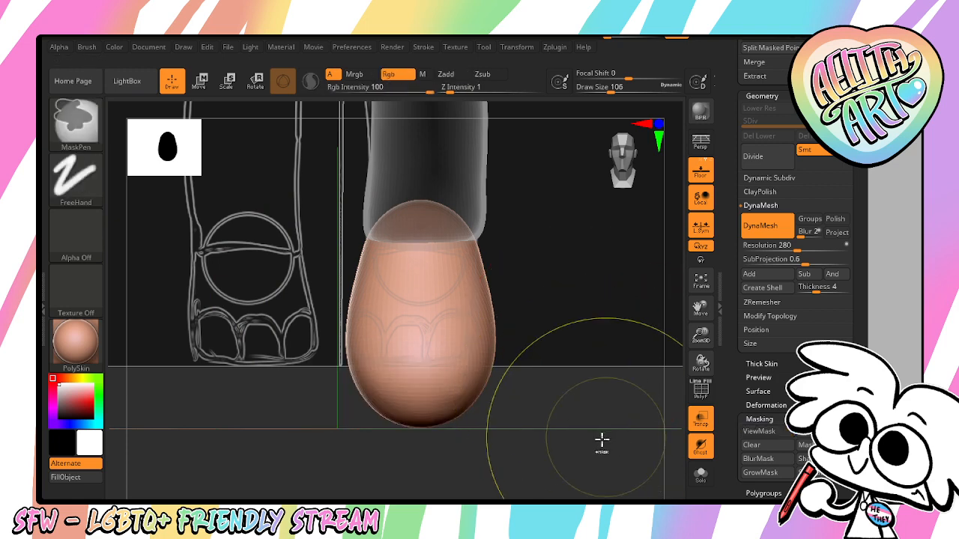
pyautogui.keyDown('ctrl'); pyautogui.moveTo(599, 446); pyautogui.dragTo(286, 360); pyautogui.keyUp('ctrl')
pyautogui.keyDown('ctrl'); pyautogui.moveTo(578, 421); pyautogui.dragTo(645, 438); pyautogui.keyUp('ctrl')
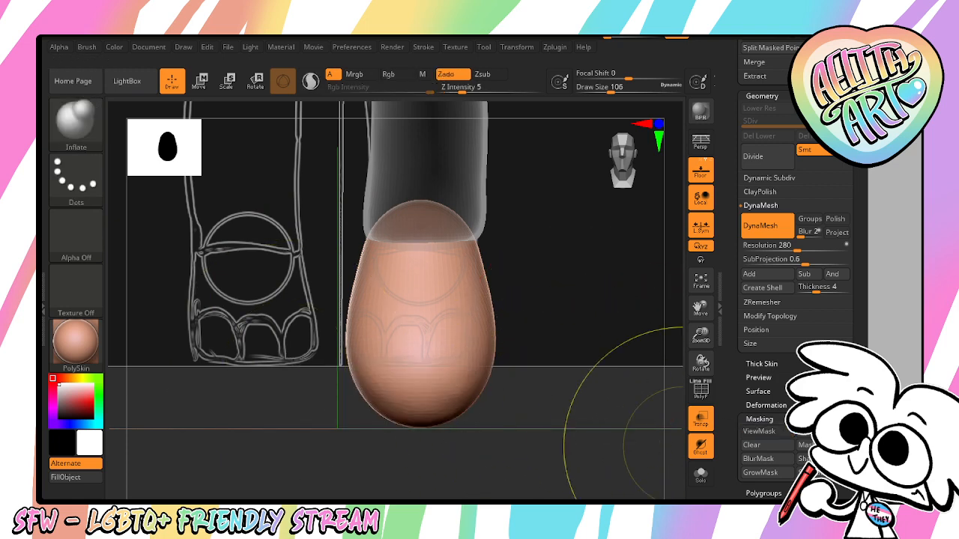
# Remesh the foot shape with DynaMesh at resolution 456
pyautogui.moveTo(858, 494); pyautogui.dragTo(858, 354)
pyautogui.scroll(3, 797, 213)
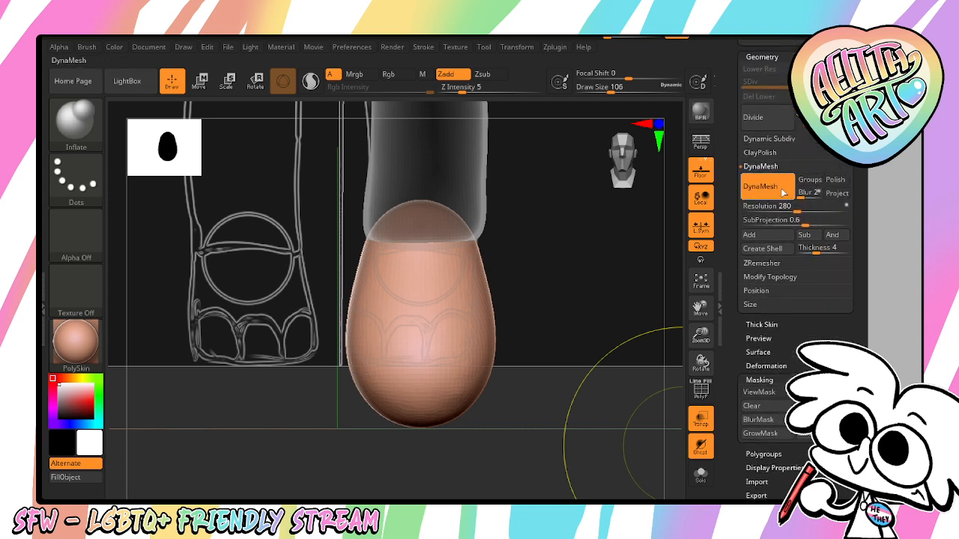
pyautogui.click(772, 188)
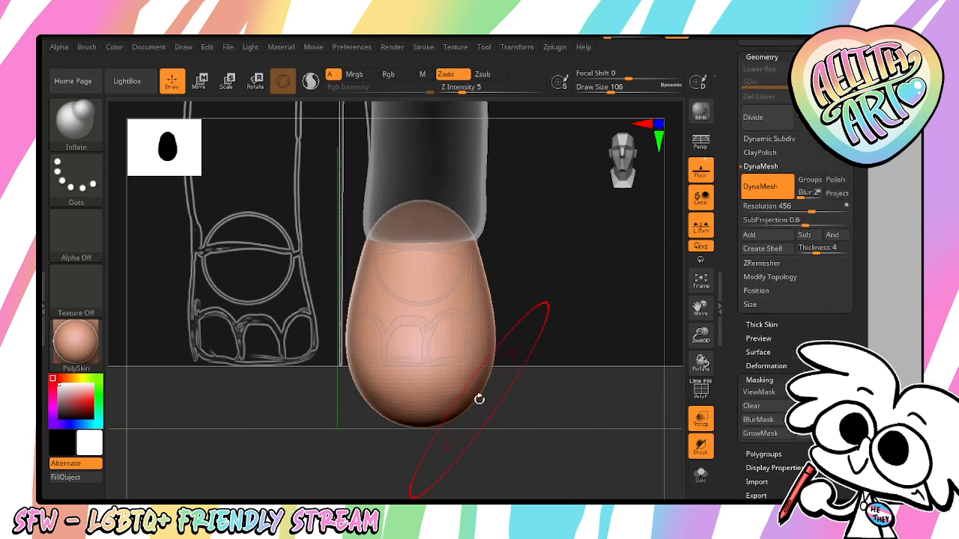
# Mask the part of the foot shape that extends below the sketch's sole line, ready for splitting off the masked points
pyautogui.keyDown('ctrl'); pyautogui.moveTo(311, 456); pyautogui.dragTo(582, 367); pyautogui.keyUp('ctrl')
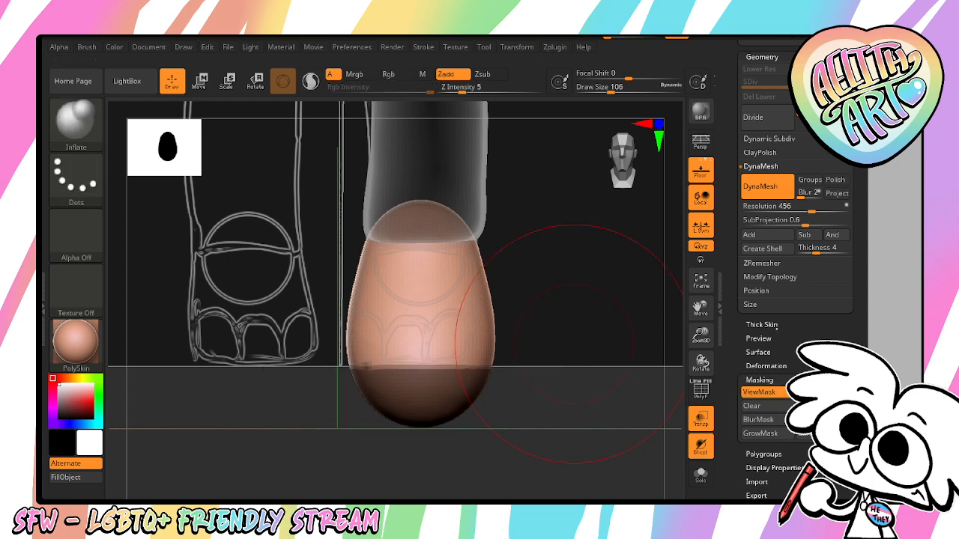
pyautogui.scroll(5, 852, 299)
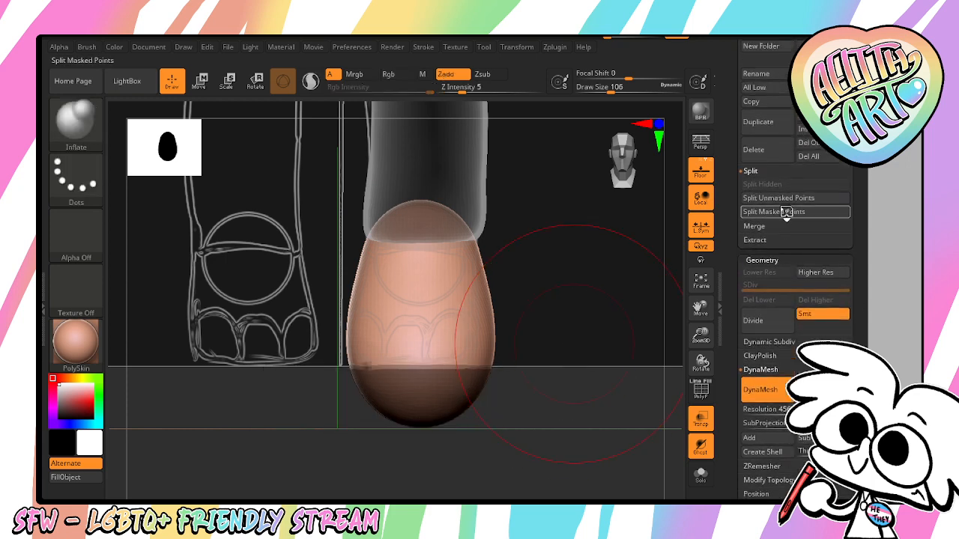
# Split the masked underside off the foot, delete that piece, and remesh the remaining shape to close the flat sole
pyautogui.click(786, 213)
pyautogui.scroll(4, 860, 217)
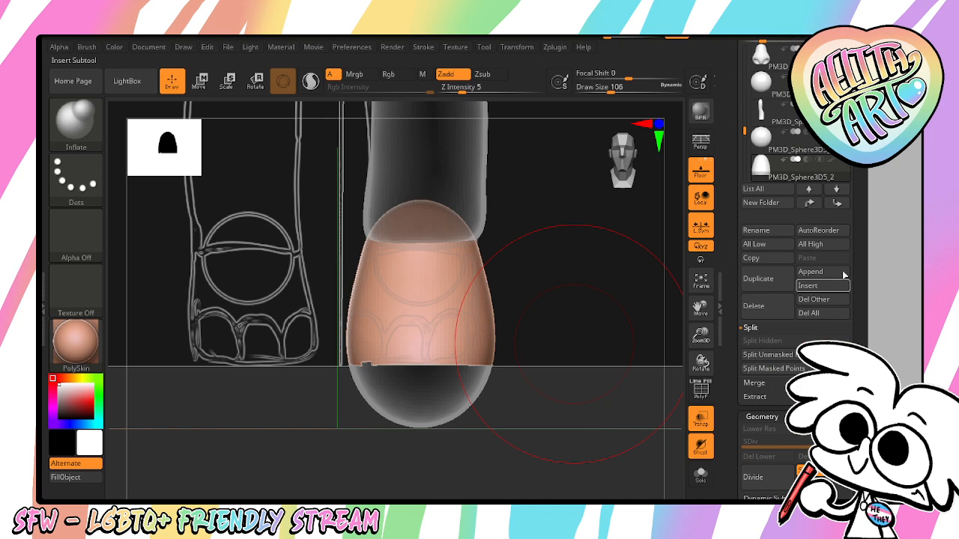
pyautogui.click(837, 190)
pyautogui.click(765, 307)
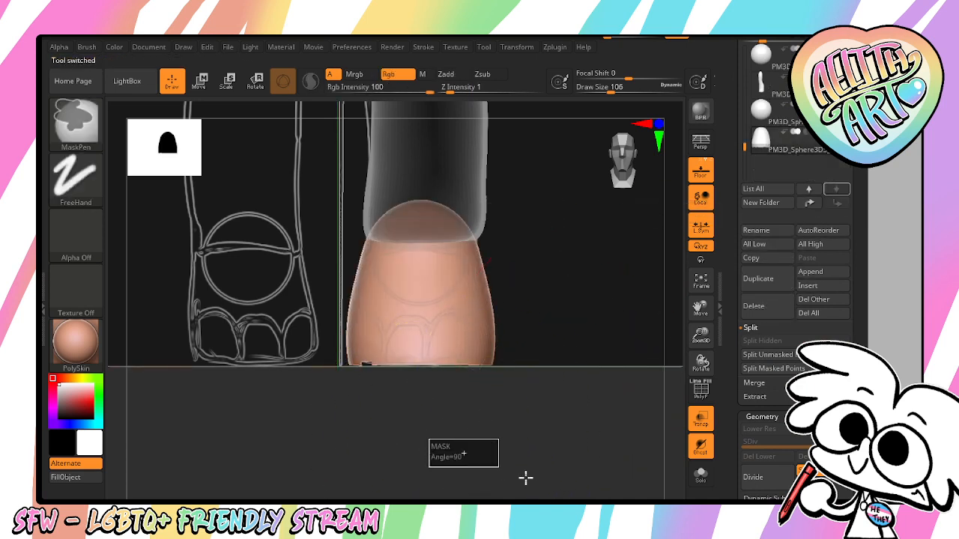
pyautogui.keyDown('ctrl'); pyautogui.moveTo(526, 478); pyautogui.dragTo(588, 495); pyautogui.keyUp('ctrl')
# Smooth the foot's newly cut sole and its lower edge
pyautogui.moveTo(553, 454); pyautogui.dragTo(546, 337)
pyautogui.moveTo(699, 306); pyautogui.dragTo(733, 517)
pyautogui.moveTo(433, 307)
pyautogui.keyDown('shift'); pyautogui.mouseDown()
pyautogui.moveTo(467, 296)
pyautogui.moveTo(475, 344)
pyautogui.mouseUp(); pyautogui.keyUp('shift')
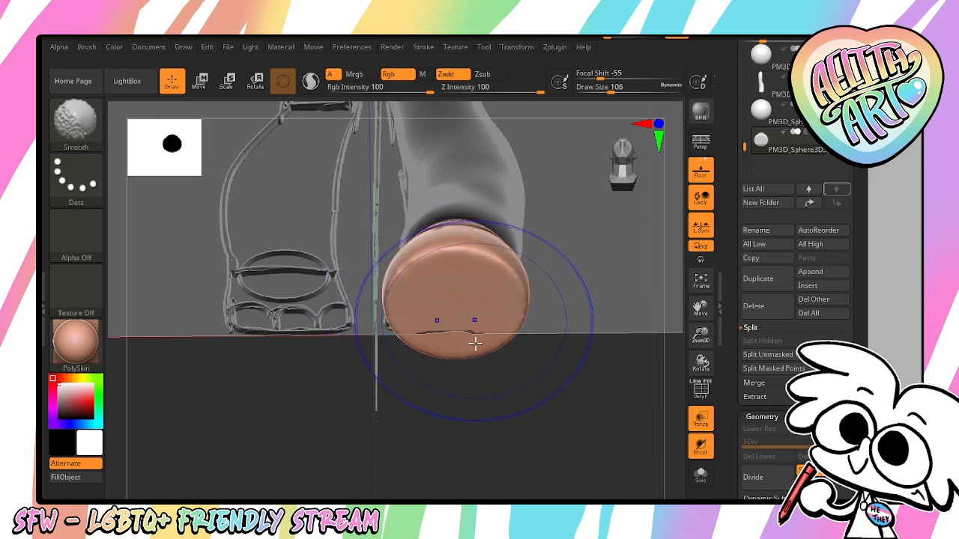
pyautogui.keyDown('shift'); pyautogui.moveTo(499, 408); pyautogui.dragTo(507, 484); pyautogui.keyUp('shift')
pyautogui.keyDown('ctrl'); pyautogui.moveTo(488, 391); pyautogui.dragTo(529, 471); pyautogui.keyUp('ctrl')
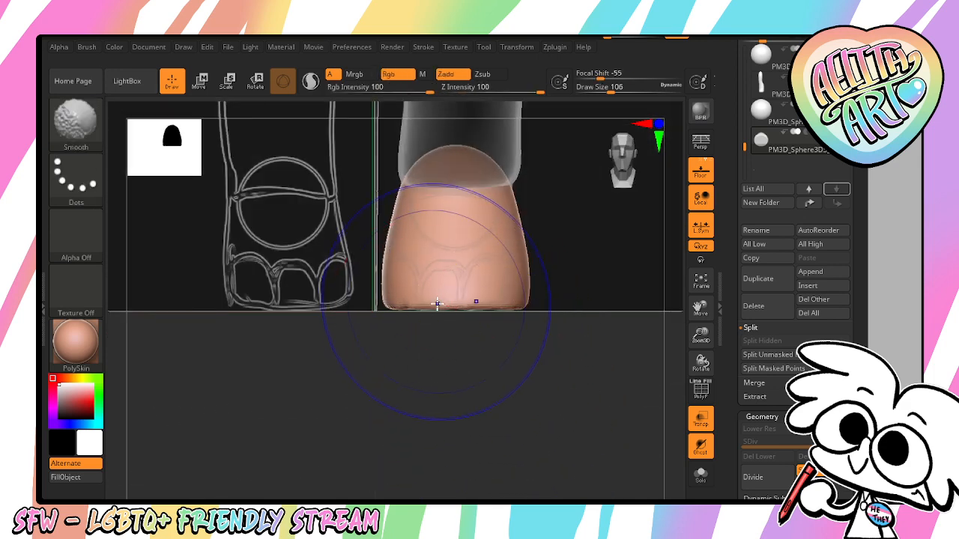
pyautogui.keyDown('shift'); pyautogui.moveTo(437, 304); pyautogui.dragTo(458, 305); pyautogui.keyUp('shift')
pyautogui.moveTo(490, 407); pyautogui.dragTo(466, 407)
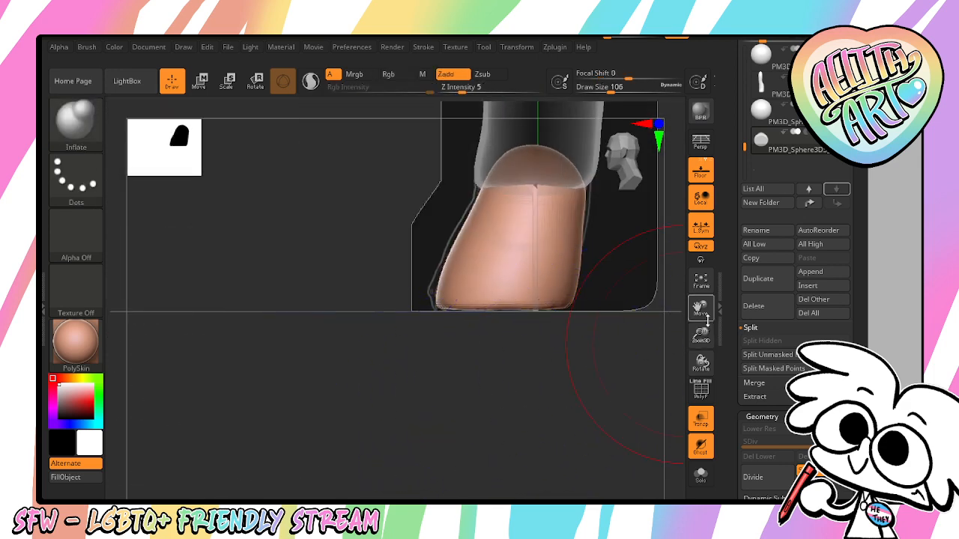
# Center the gizmo on the foot, scale the foot slightly, and lower it to the floor line of the reference
pyautogui.press('e')
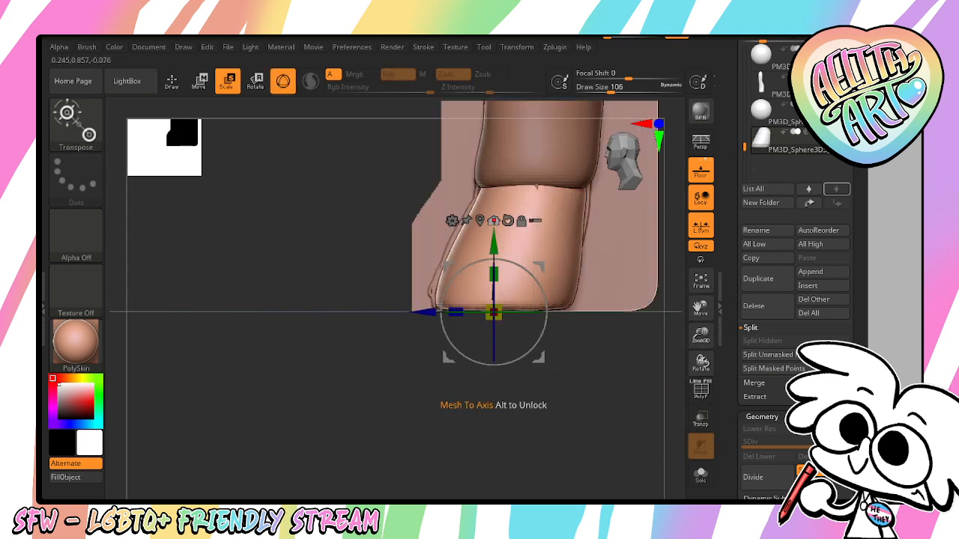
pyautogui.click(493, 220)
pyautogui.moveTo(509, 227); pyautogui.dragTo(535, 303)
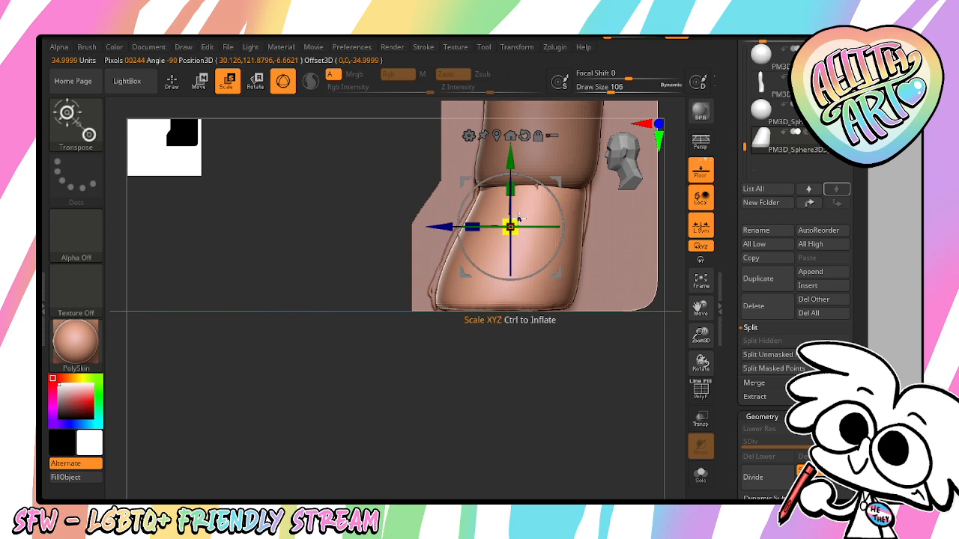
pyautogui.moveTo(510, 226); pyautogui.dragTo(514, 220)
pyautogui.keyDown('shift'); pyautogui.moveTo(497, 361); pyautogui.dragTo(554, 362); pyautogui.keyUp('shift')
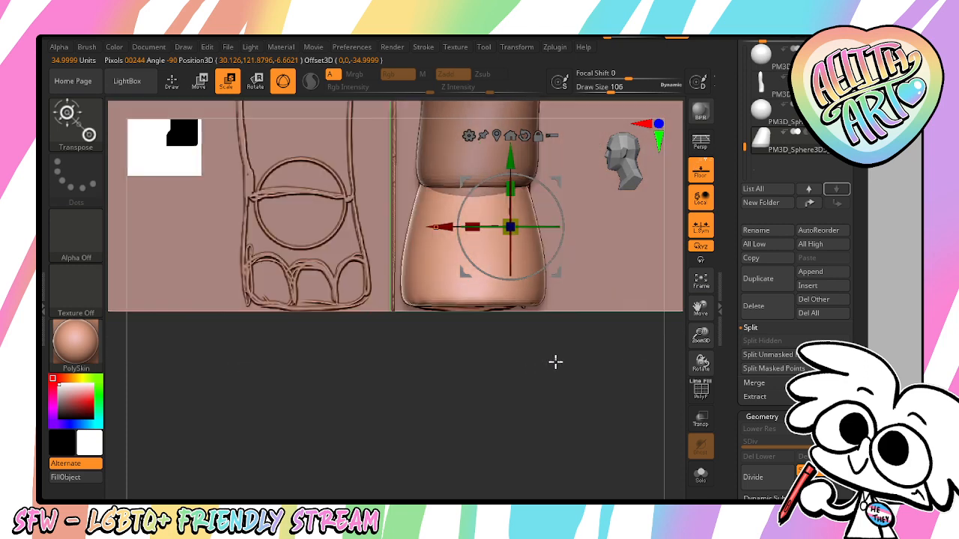
pyautogui.moveTo(511, 160); pyautogui.dragTo(511, 166)
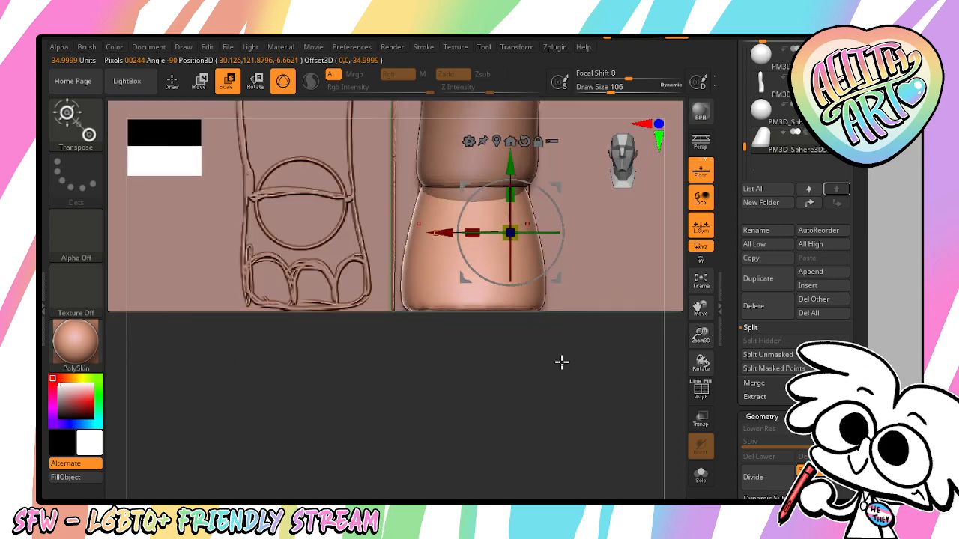
# Reshape the top rim and back of the foot in side view with the Move brush at draw size 70
pyautogui.moveTo(562, 362); pyautogui.dragTo(517, 406)
pyautogui.click(77, 118)
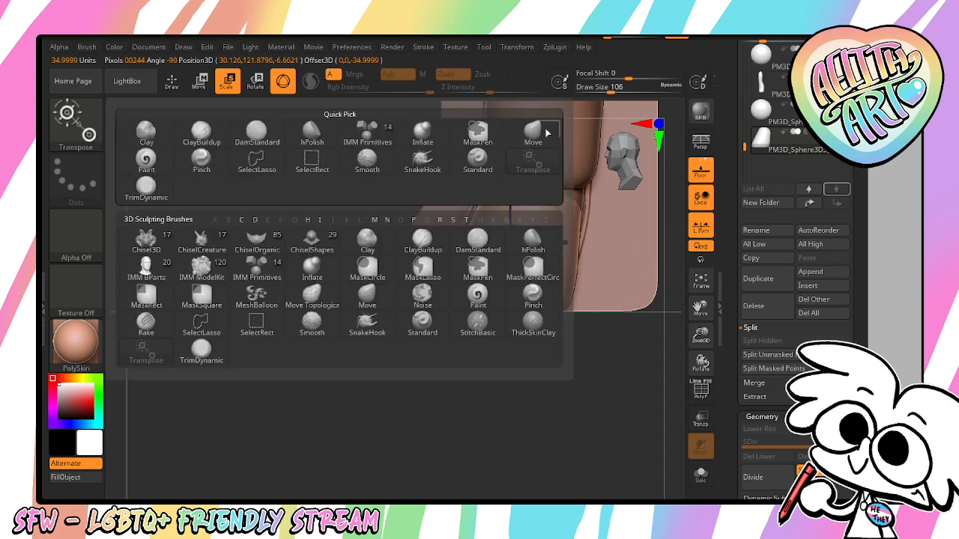
pyautogui.click(544, 130)
pyautogui.moveTo(699, 310); pyautogui.dragTo(683, 375)
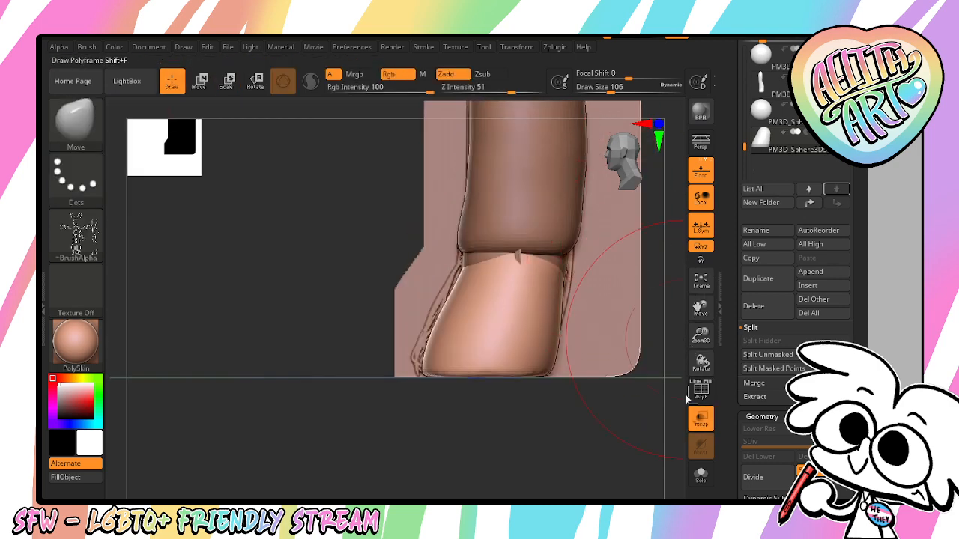
pyautogui.click(701, 447)
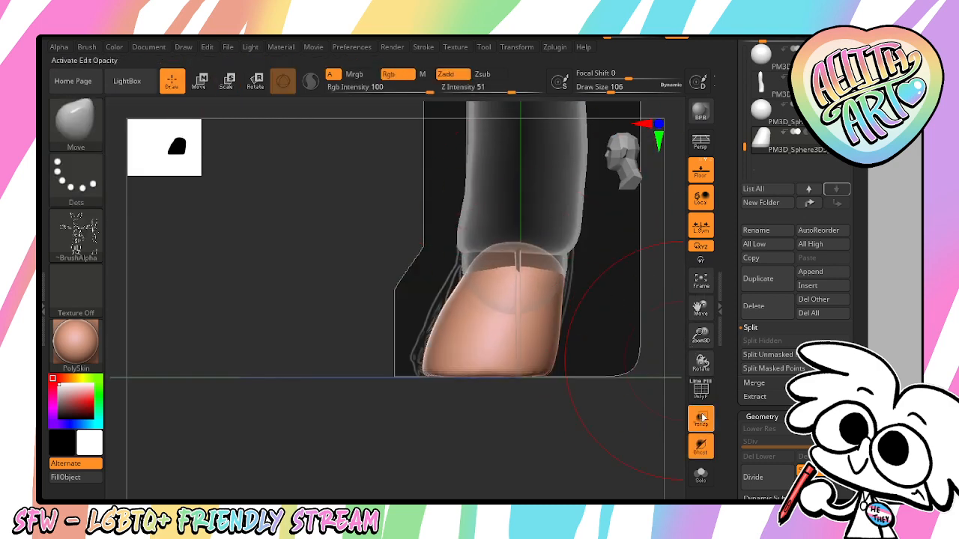
pyautogui.hotkey('ctrl', 'z')
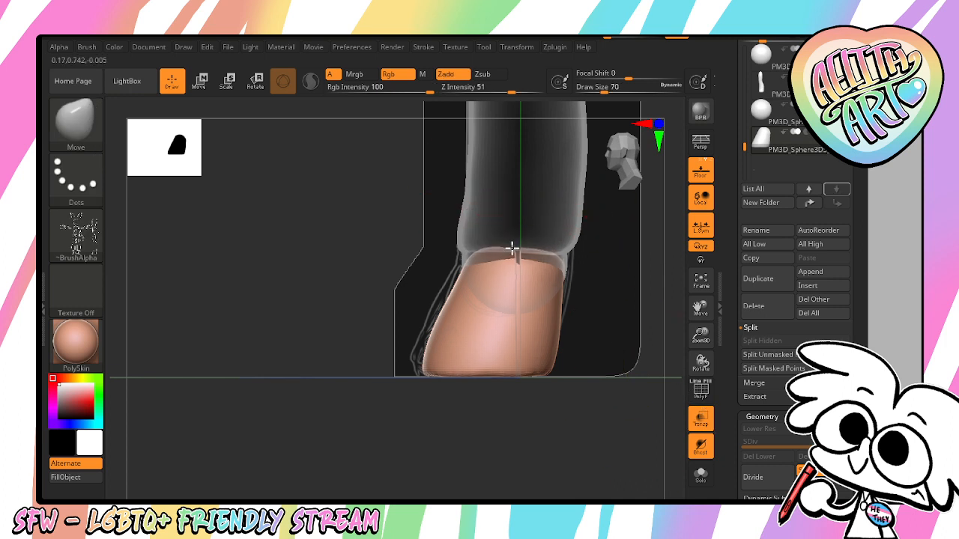
pyautogui.click(696, 420)
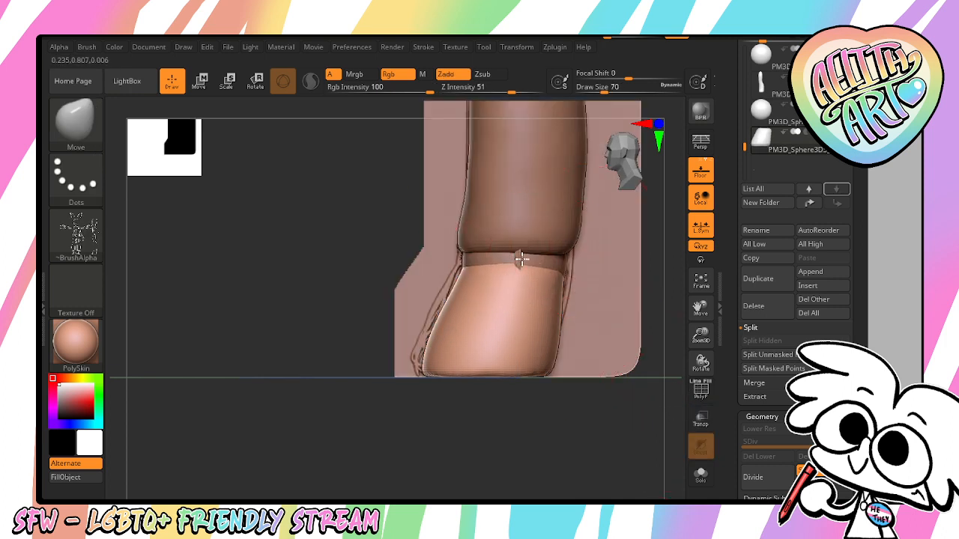
pyautogui.moveTo(459, 420)
pyautogui.mouseDown()
pyautogui.moveTo(450, 422)
pyautogui.moveTo(469, 428)
pyautogui.mouseUp()
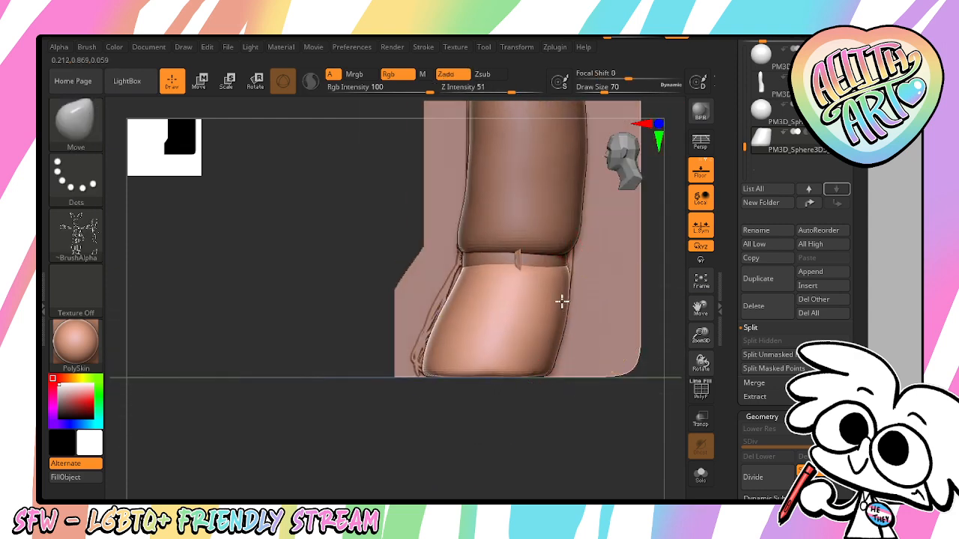
pyautogui.moveTo(562, 302); pyautogui.dragTo(562, 306)
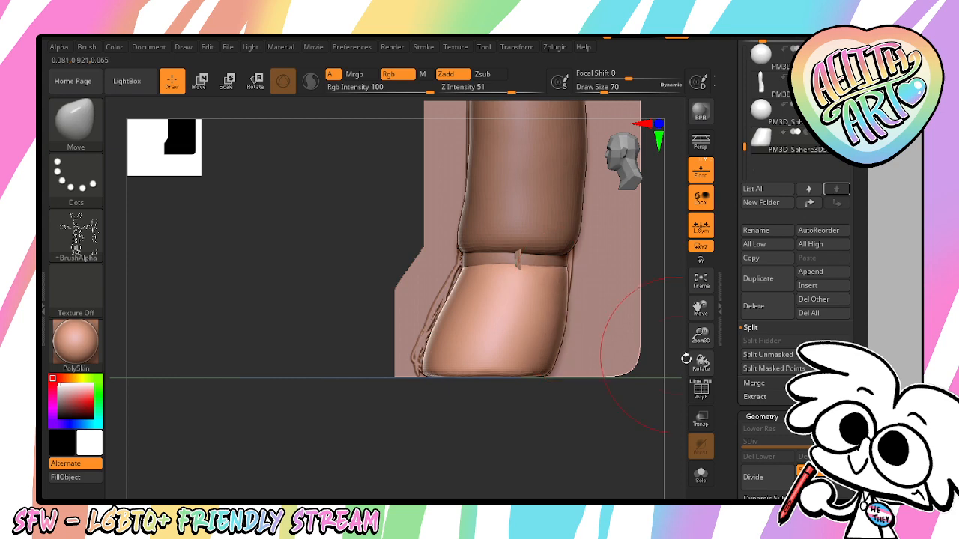
# Select the leg subtool and even out its lower rim at the ankle with the Move brush at draw size 50
pyautogui.moveTo(659, 359); pyautogui.dragTo(583, 338)
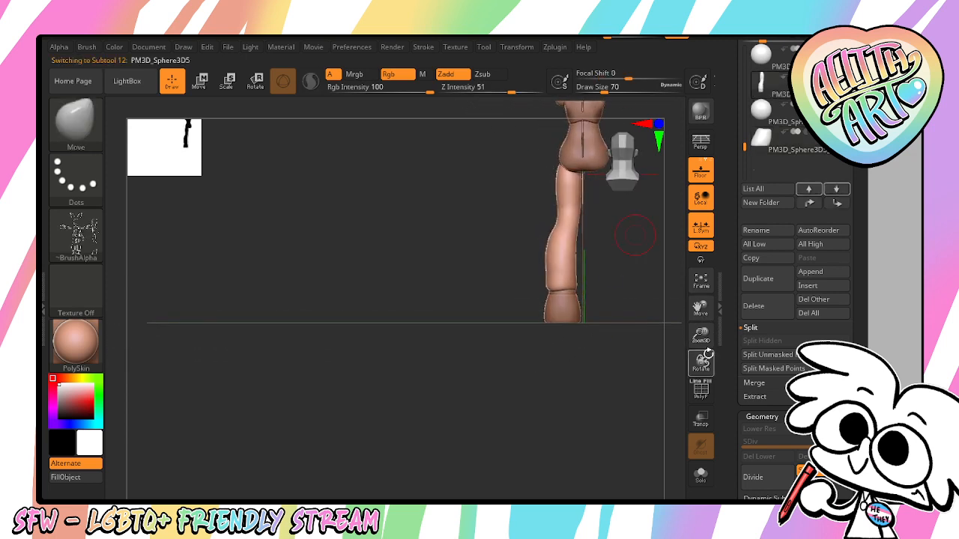
pyautogui.moveTo(701, 335); pyautogui.dragTo(557, 289)
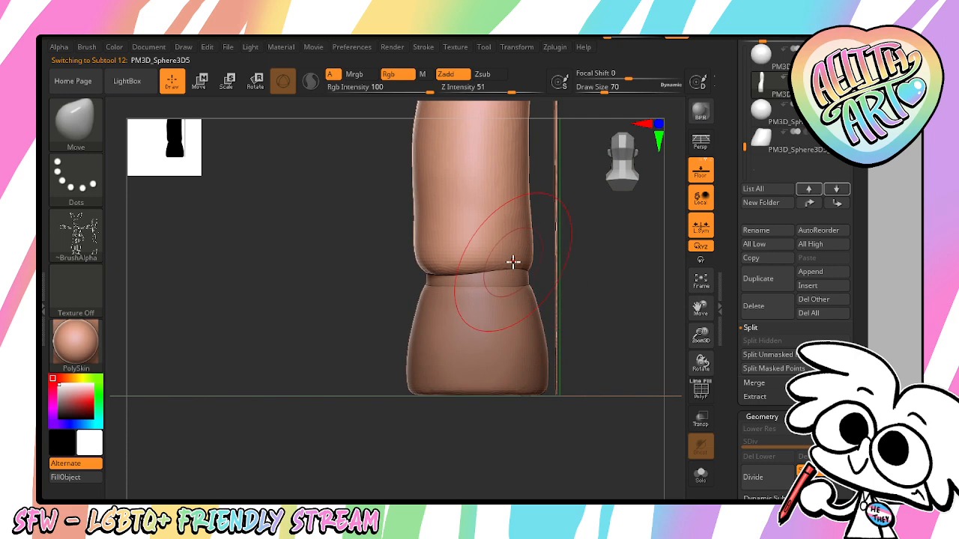
pyautogui.moveTo(523, 260); pyautogui.dragTo(587, 286)
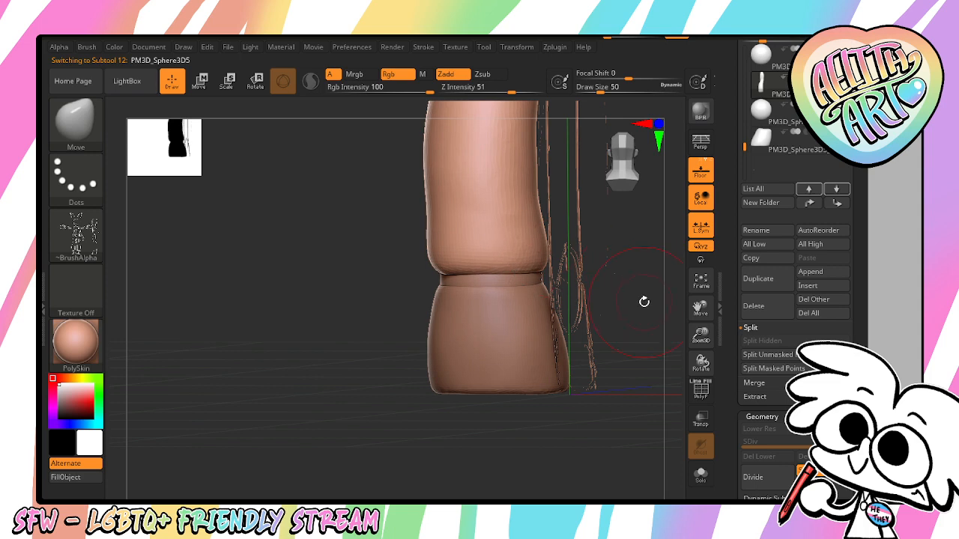
pyautogui.moveTo(644, 301); pyautogui.dragTo(548, 302)
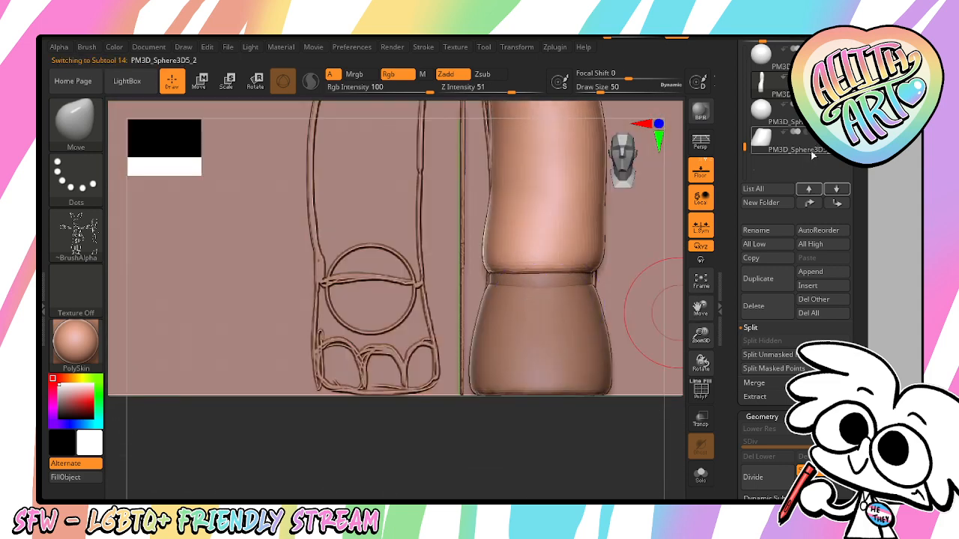
# Select the foot subtool and refine its outline against the reference with the Move and Smooth brushes
pyautogui.moveTo(615, 443)
pyautogui.mouseDown()
pyautogui.moveTo(566, 436)
pyautogui.moveTo(628, 445)
pyautogui.mouseUp()
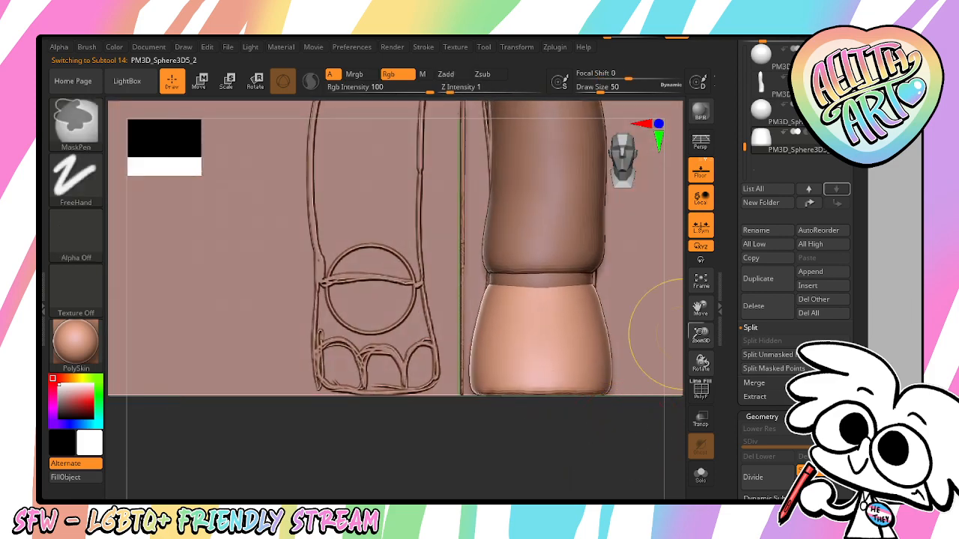
pyautogui.moveTo(700, 336)
pyautogui.mouseDown()
pyautogui.moveTo(703, 221)
pyautogui.moveTo(698, 389)
pyautogui.moveTo(699, 344)
pyautogui.mouseUp()
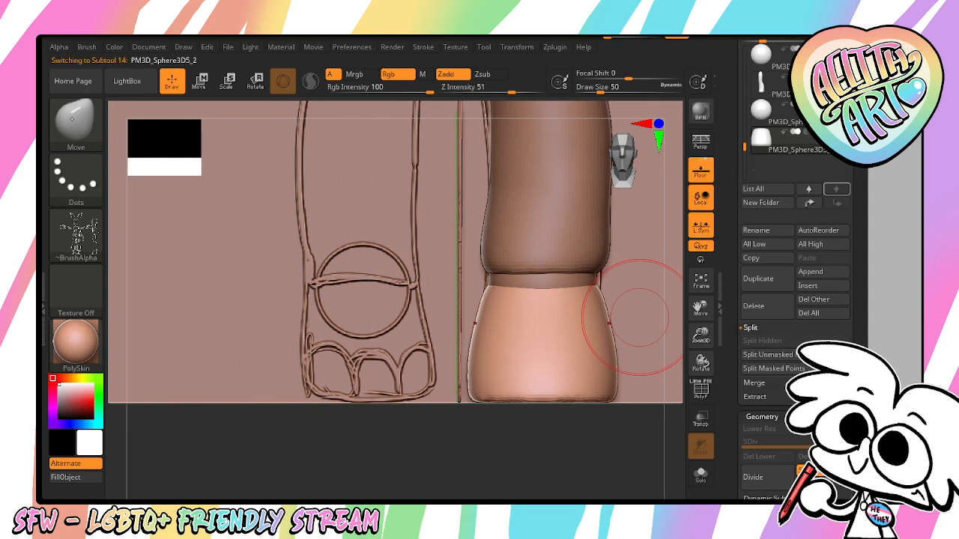
pyautogui.press('b')
pyautogui.press('m')
pyautogui.press('v')
pyautogui.moveTo(547, 434); pyautogui.dragTo(507, 427)
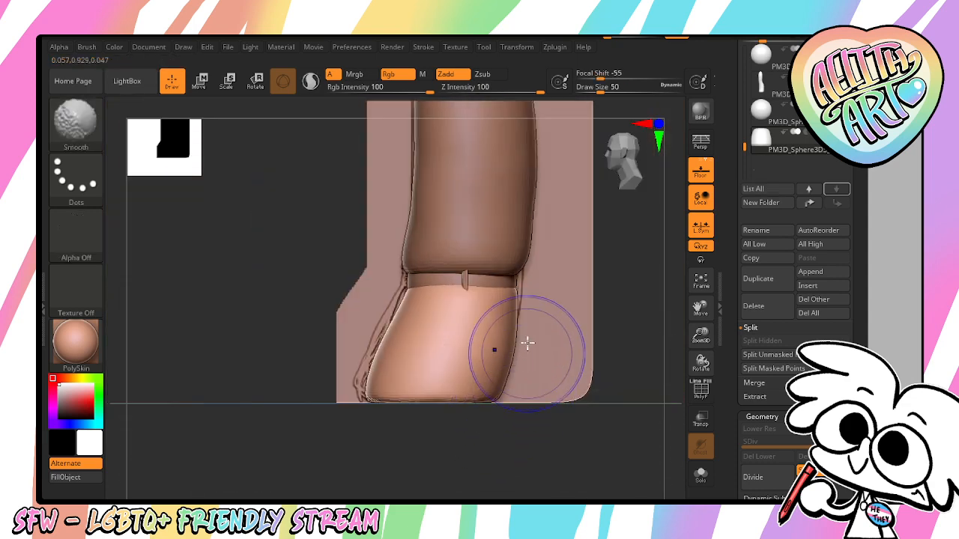
# Append a sphere as a new subtool and make it the active one
pyautogui.click(808, 273)
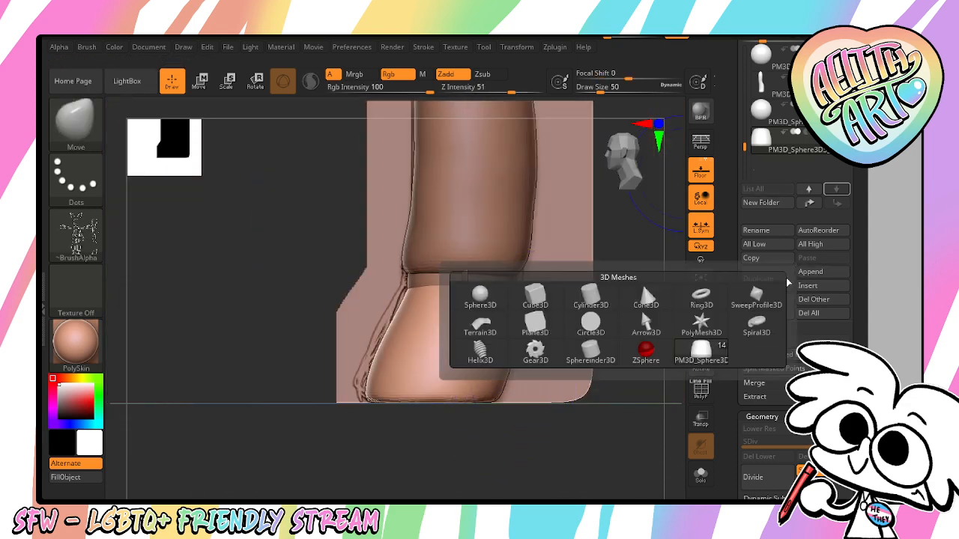
pyautogui.click(700, 352)
pyautogui.click(804, 178)
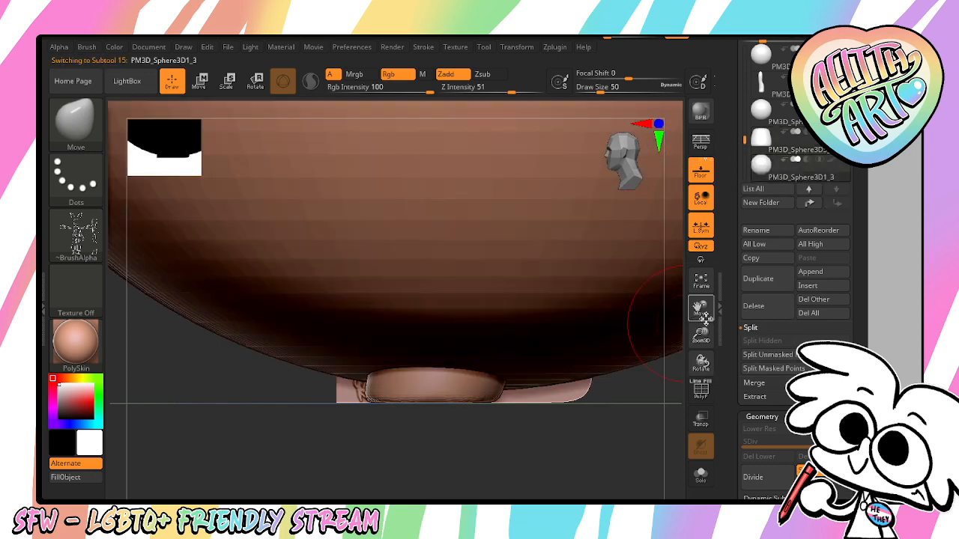
# Scale the new sphere down to toe size and lower it to the foot
pyautogui.moveTo(701, 335); pyautogui.dragTo(629, 310)
pyautogui.moveTo(592, 396); pyautogui.dragTo(620, 406)
pyautogui.press('e')
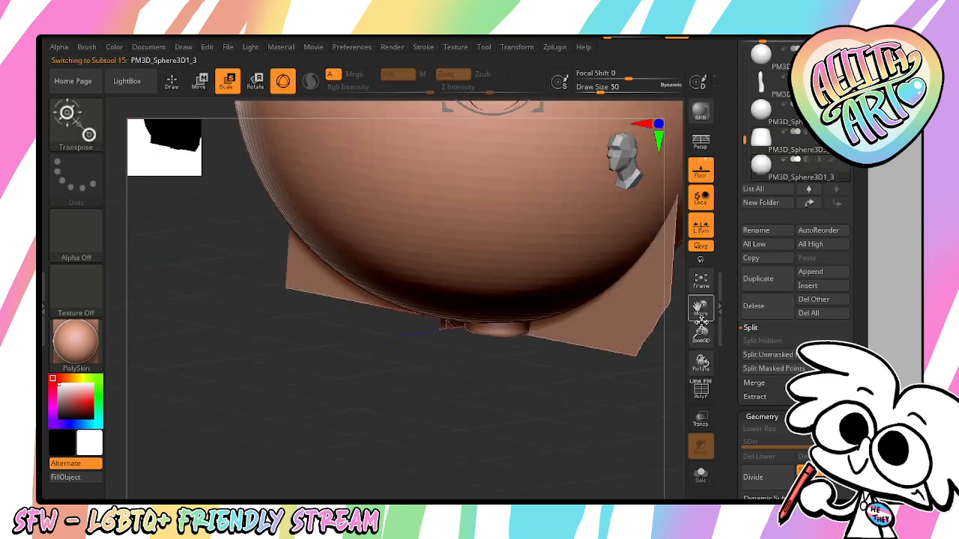
pyautogui.moveTo(701, 322); pyautogui.dragTo(722, 490)
pyautogui.moveTo(513, 232); pyautogui.dragTo(346, 399)
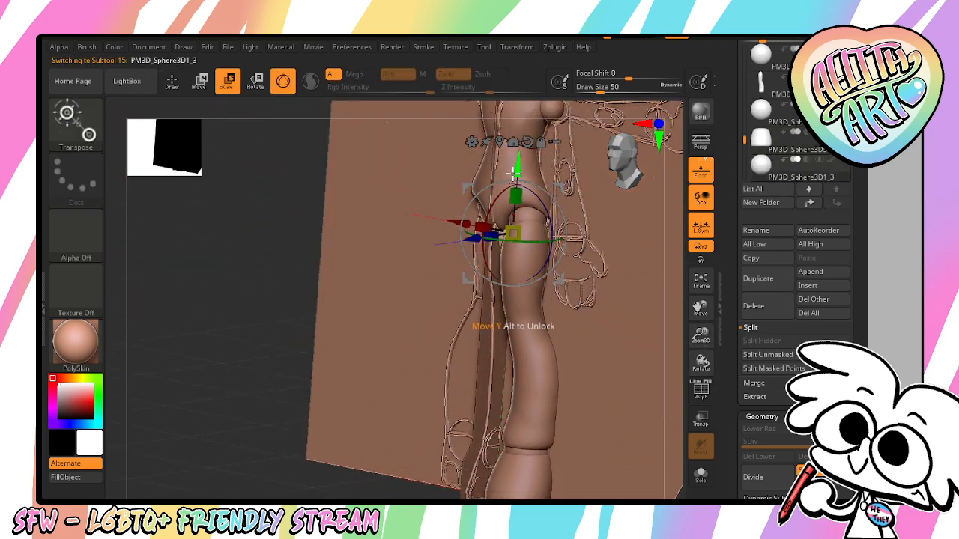
pyautogui.moveTo(514, 174); pyautogui.dragTo(500, 422)
pyautogui.keyDown('shift'); pyautogui.moveTo(370, 494); pyautogui.dragTo(477, 496); pyautogui.keyUp('shift')
pyautogui.keyDown('shift'); pyautogui.moveTo(483, 457); pyautogui.dragTo(442, 492); pyautogui.keyUp('shift')
pyautogui.keyDown('shift'); pyautogui.moveTo(447, 498); pyautogui.dragTo(521, 433, button='right'); pyautogui.keyUp('shift')
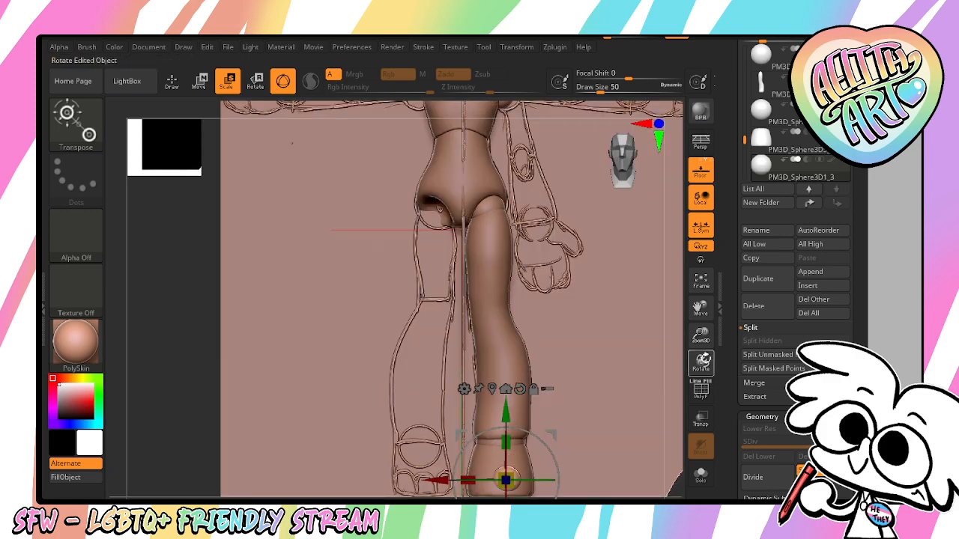
# Place the small sphere at the front of the foot, centered near the floor line, checking from above
pyautogui.moveTo(702, 361); pyautogui.dragTo(653, 338)
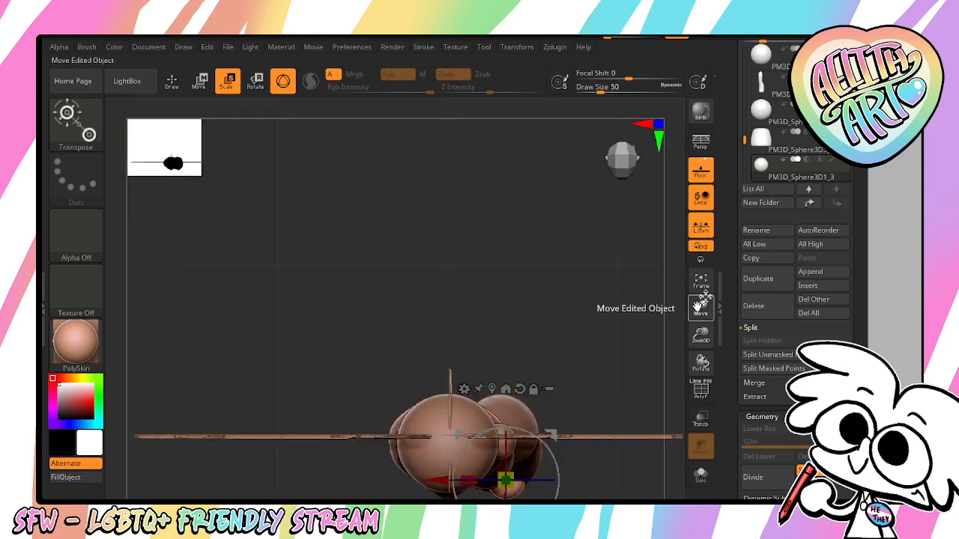
pyautogui.moveTo(704, 298); pyautogui.dragTo(717, 104)
pyautogui.moveTo(623, 410); pyautogui.dragTo(642, 292)
pyautogui.moveTo(702, 336); pyautogui.dragTo(700, 463)
pyautogui.moveTo(570, 332); pyautogui.dragTo(547, 367)
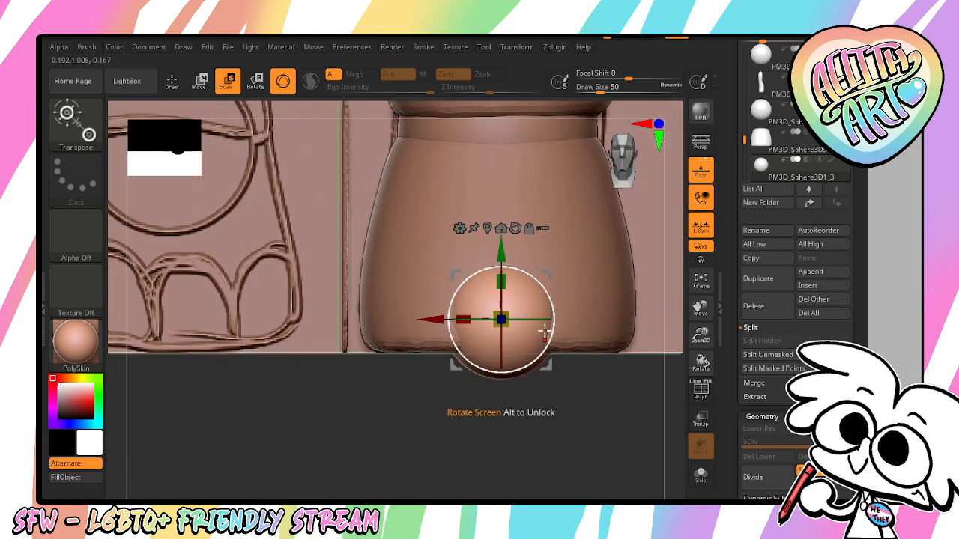
# Stretch the toe sphere vertically and from front to back with the gizmo's scale handles
pyautogui.moveTo(501, 282); pyautogui.dragTo(509, 266)
pyautogui.moveTo(583, 425); pyautogui.dragTo(513, 433)
pyautogui.moveTo(463, 320); pyautogui.dragTo(448, 323)
pyautogui.keyDown('shift'); pyautogui.moveTo(473, 454); pyautogui.dragTo(480, 453); pyautogui.keyUp('shift')
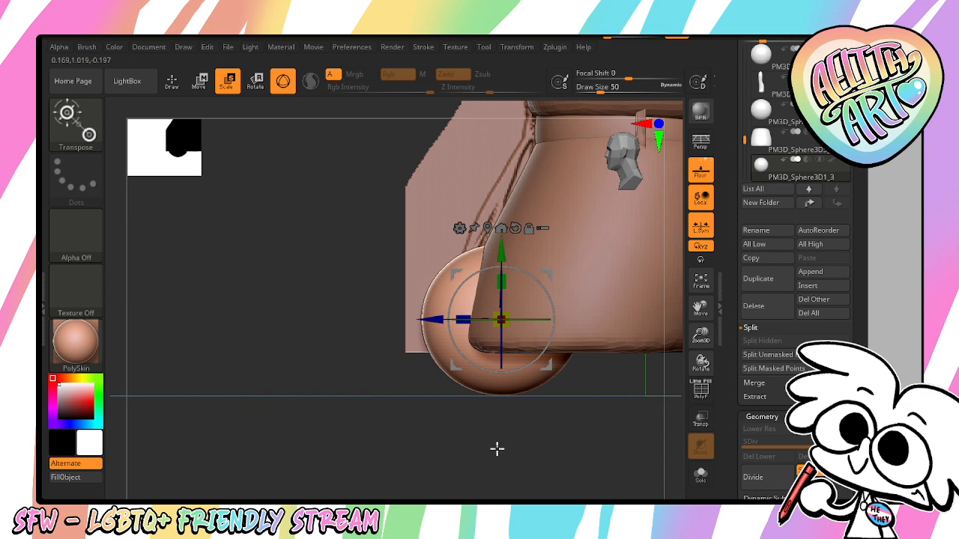
# Mask the part of the toe sphere below the floor line, split it off, and delete it
pyautogui.keyDown('ctrl'); pyautogui.moveTo(393, 436); pyautogui.dragTo(632, 337); pyautogui.keyUp('ctrl')
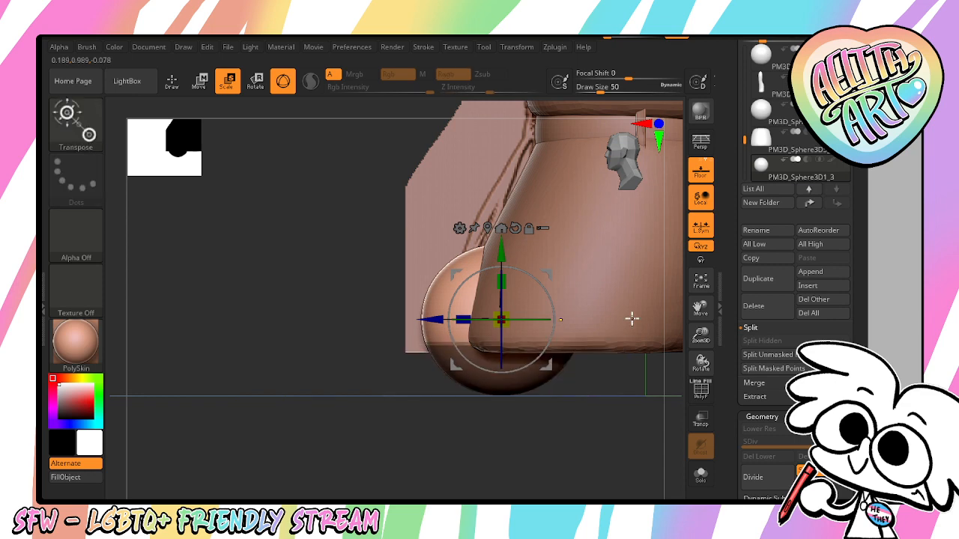
pyautogui.click(782, 368)
pyautogui.click(837, 188)
pyautogui.click(777, 307)
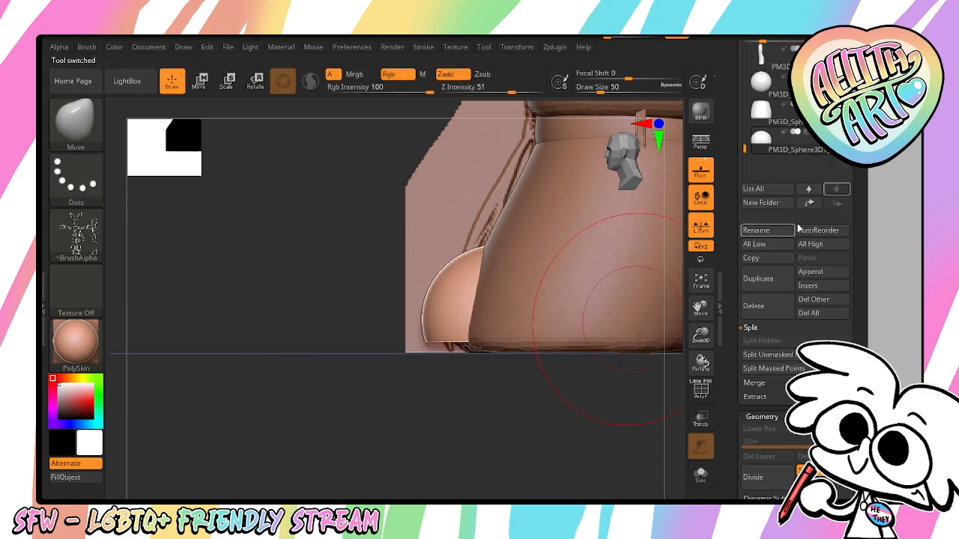
# Apply DynaMesh to the cut toe at resolution 416
pyautogui.scroll(-5, 800, 340)
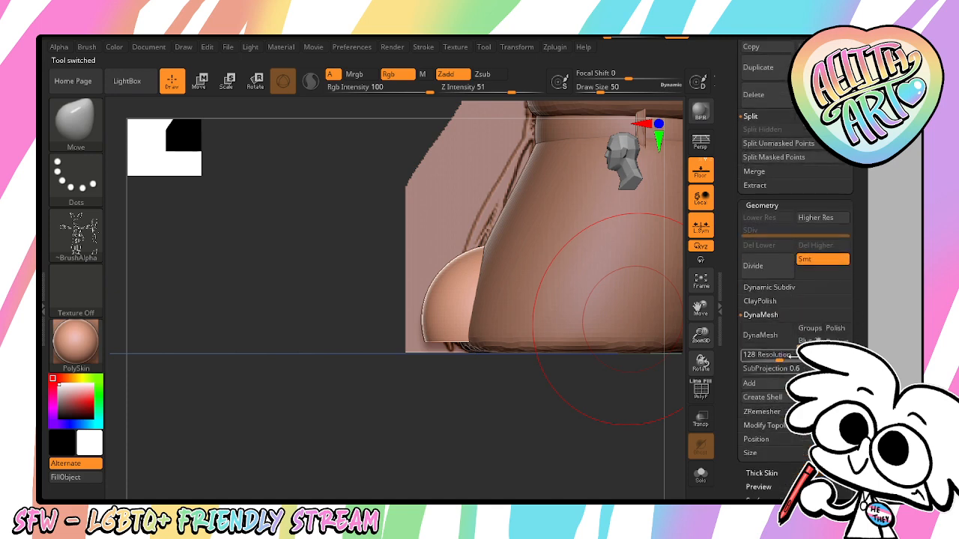
pyautogui.click(776, 343)
pyautogui.moveTo(680, 343); pyautogui.dragTo(619, 424)
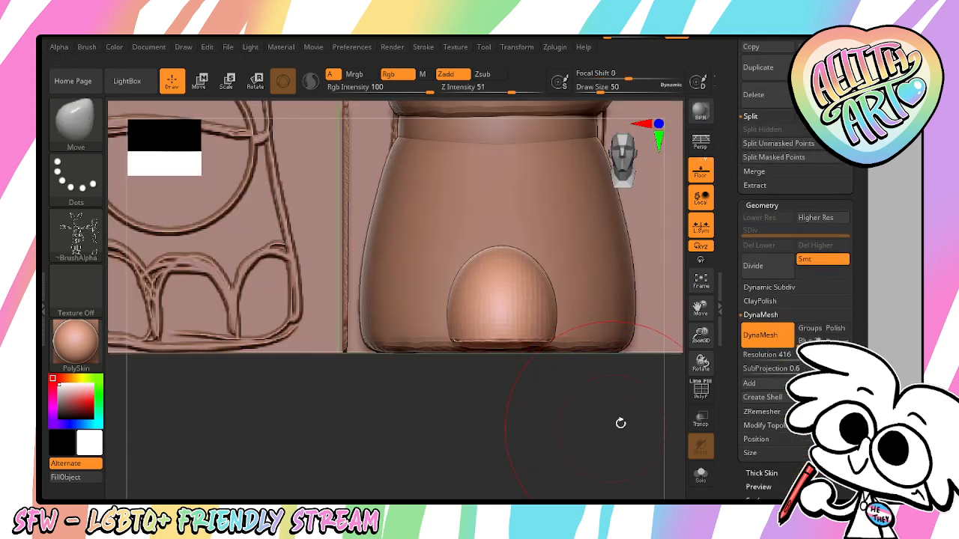
# Lower the cut toe vertically so that its flat base sits on the floor line
pyautogui.press('e')
pyautogui.moveTo(508, 256); pyautogui.dragTo(508, 260)
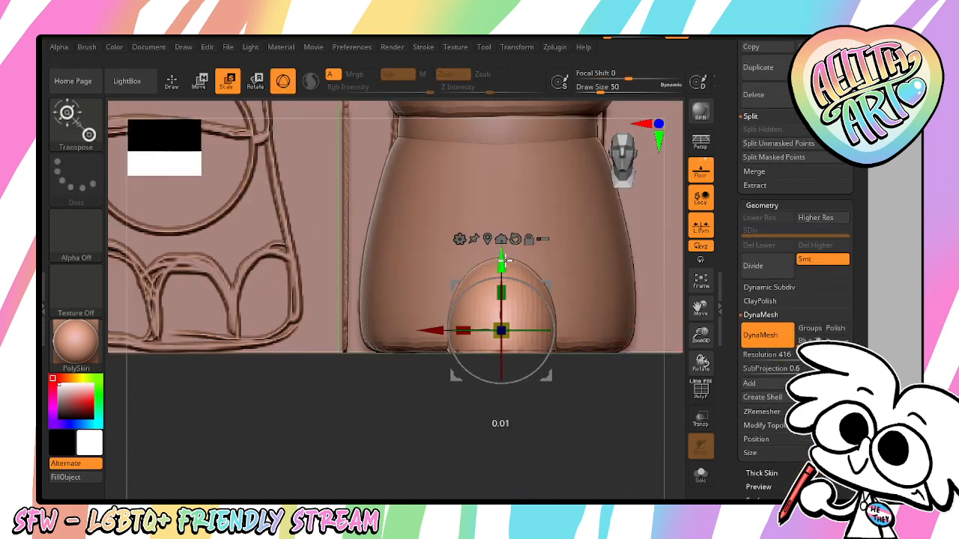
pyautogui.moveTo(589, 431); pyautogui.dragTo(563, 443)
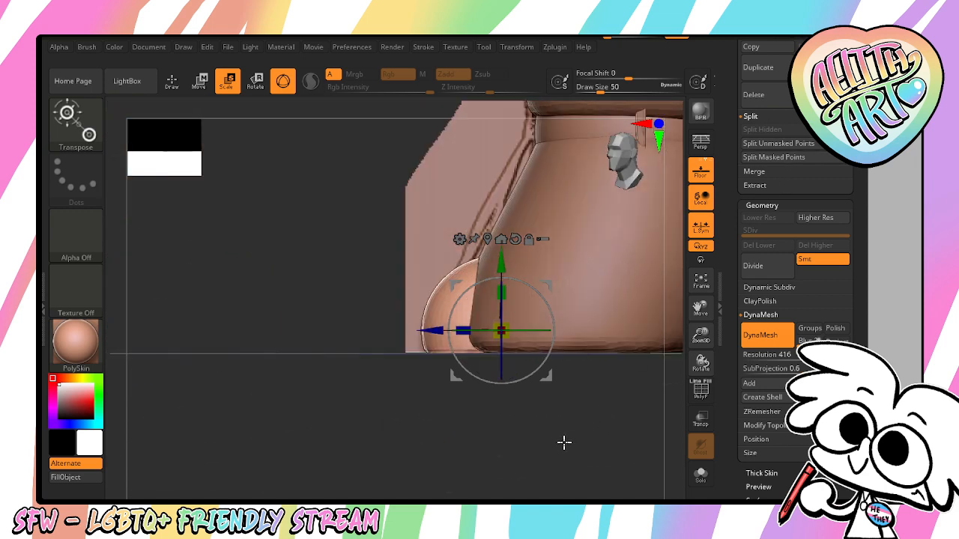
# Choose the Move brush and activate symmetry on the toe, discarding the trial pull made without it
pyautogui.press('b')
pyautogui.press('m')
pyautogui.press('v')
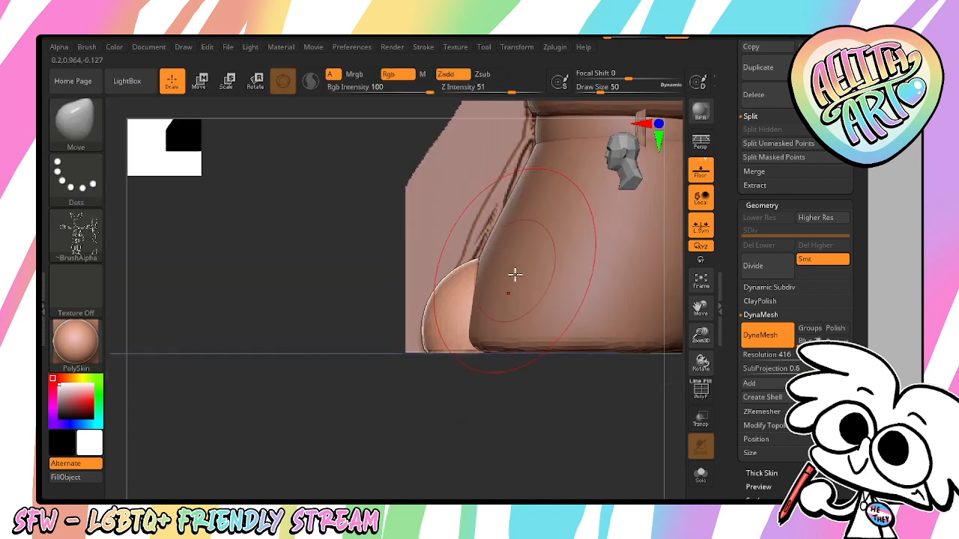
pyautogui.moveTo(493, 260); pyautogui.dragTo(494, 231)
pyautogui.hotkey('ctrl', 'z')
pyautogui.click(517, 47)
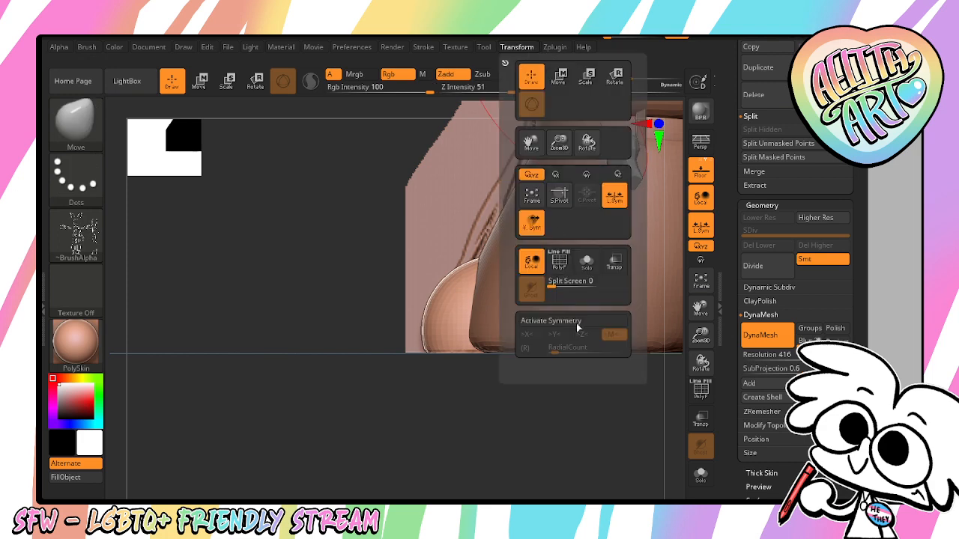
pyautogui.click(517, 48)
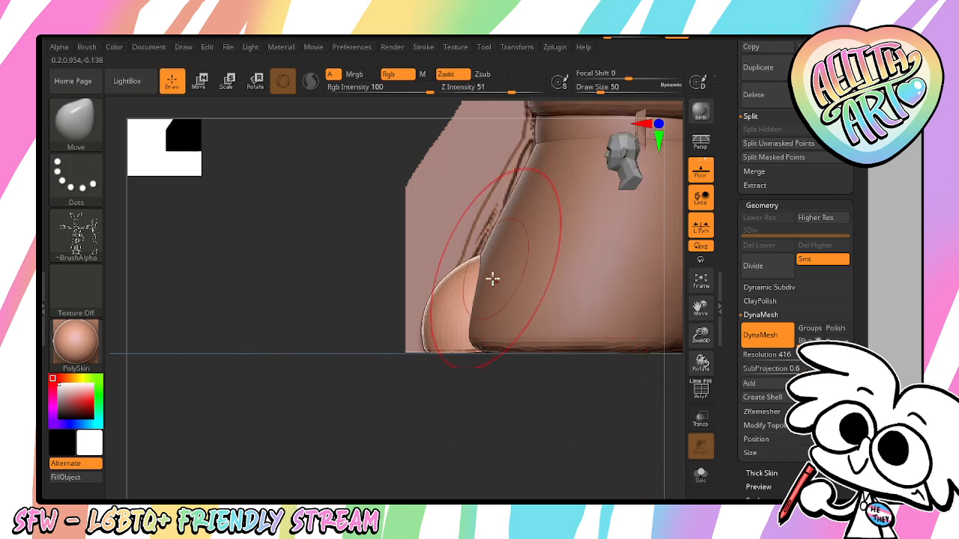
# Pull the toe taller and fuller toward the front with the Move brush, checking the profile from the side
pyautogui.moveTo(488, 408); pyautogui.dragTo(581, 424)
pyautogui.moveTo(461, 251); pyautogui.dragTo(465, 231)
pyautogui.moveTo(517, 408); pyautogui.dragTo(473, 424)
pyautogui.moveTo(419, 305); pyautogui.dragTo(393, 314)
pyautogui.hotkey('ctrl', 'z')
pyautogui.keyDown('shift'); pyautogui.moveTo(431, 384); pyautogui.dragTo(480, 367); pyautogui.keyUp('shift')
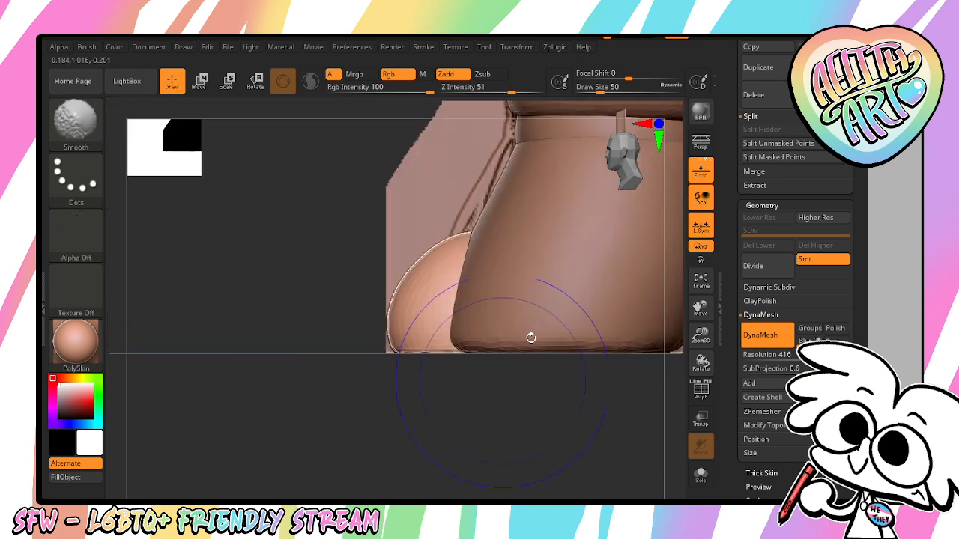
# Duplicate the toe subtool, turn off symmetry, and move the copy along X to the outer side of the foot
pyautogui.moveTo(586, 420)
pyautogui.mouseDown()
pyautogui.moveTo(649, 443)
pyautogui.moveTo(661, 423)
pyautogui.mouseUp()
pyautogui.moveTo(852, 147); pyautogui.dragTo(852, 357)
pyautogui.click(766, 279)
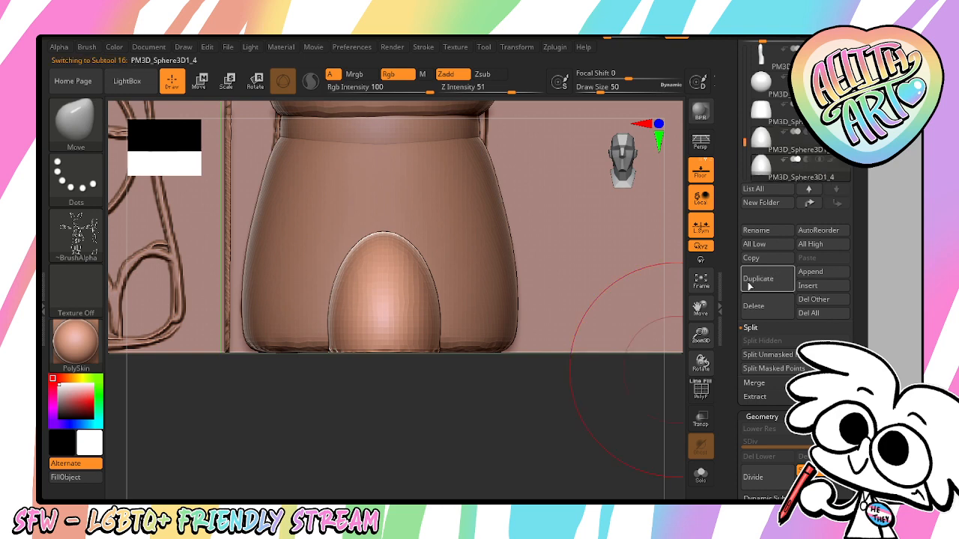
pyautogui.press('e')
pyautogui.click(525, 49)
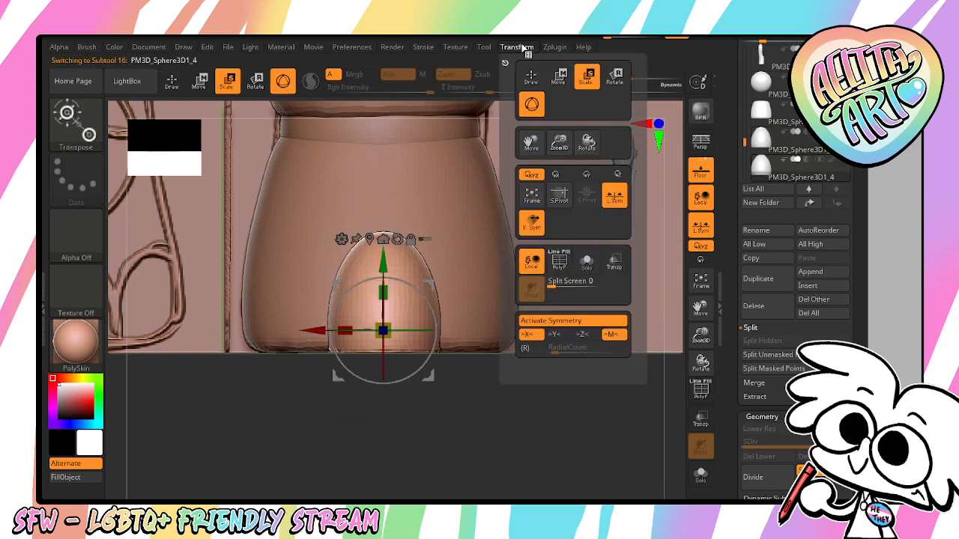
pyautogui.click(567, 321)
pyautogui.moveTo(320, 331); pyautogui.dragTo(406, 376)
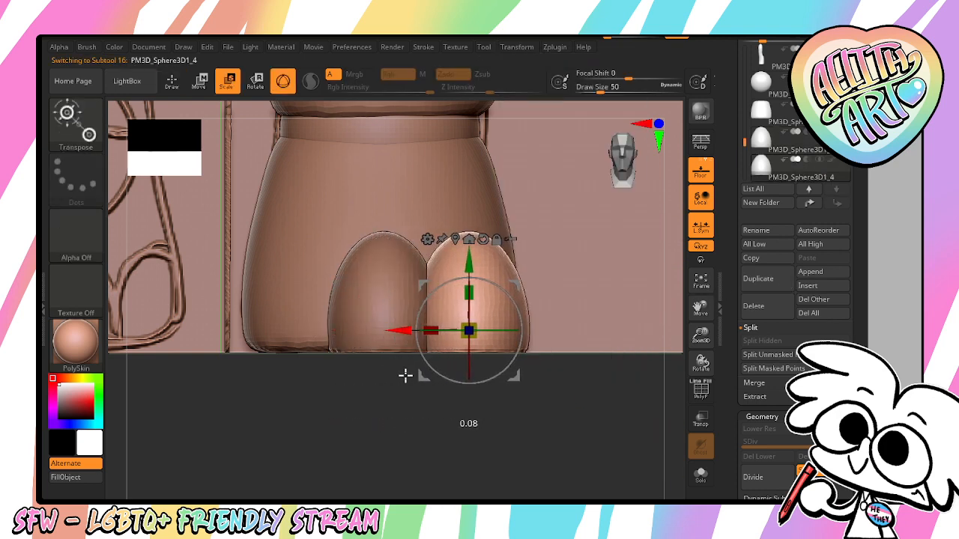
# Duplicate the outer toe and move the copy along X to the inner side of the foot
pyautogui.click(765, 278)
pyautogui.scroll(-5, 844, 292)
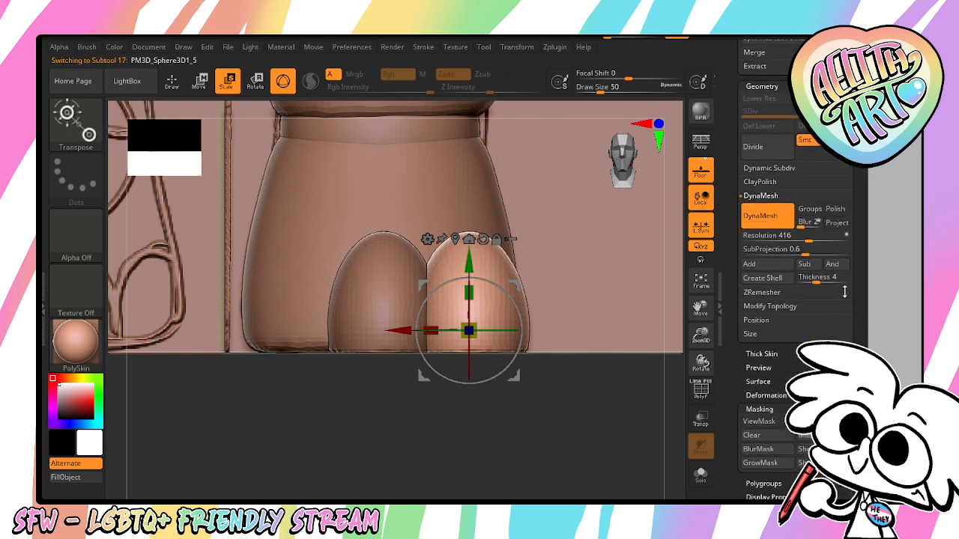
pyautogui.click(772, 396)
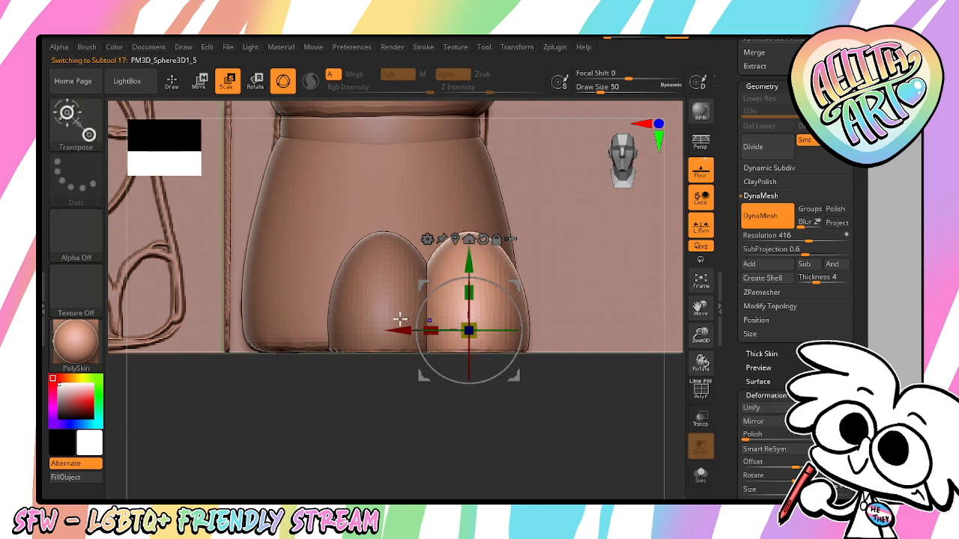
pyautogui.moveTo(401, 320); pyautogui.dragTo(229, 393)
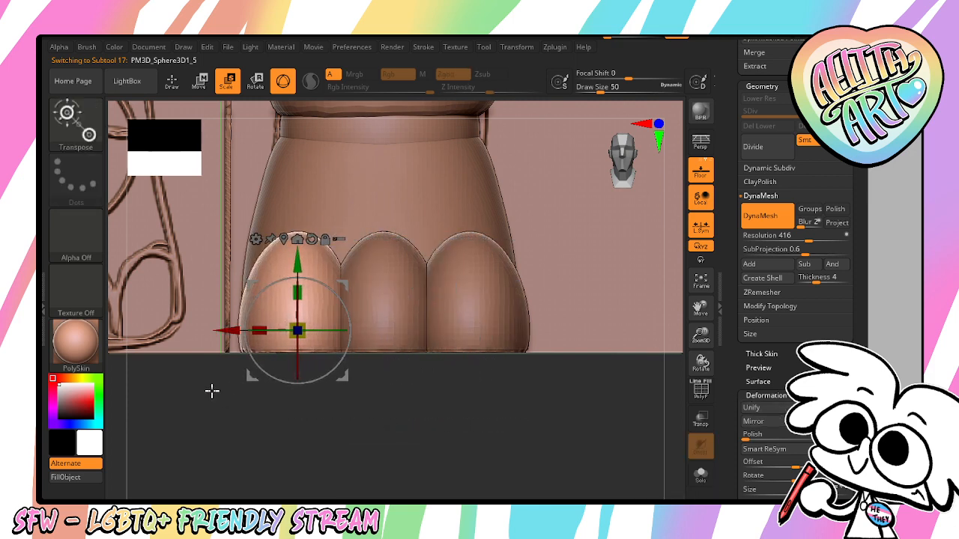
pyautogui.moveTo(570, 348); pyautogui.dragTo(522, 407)
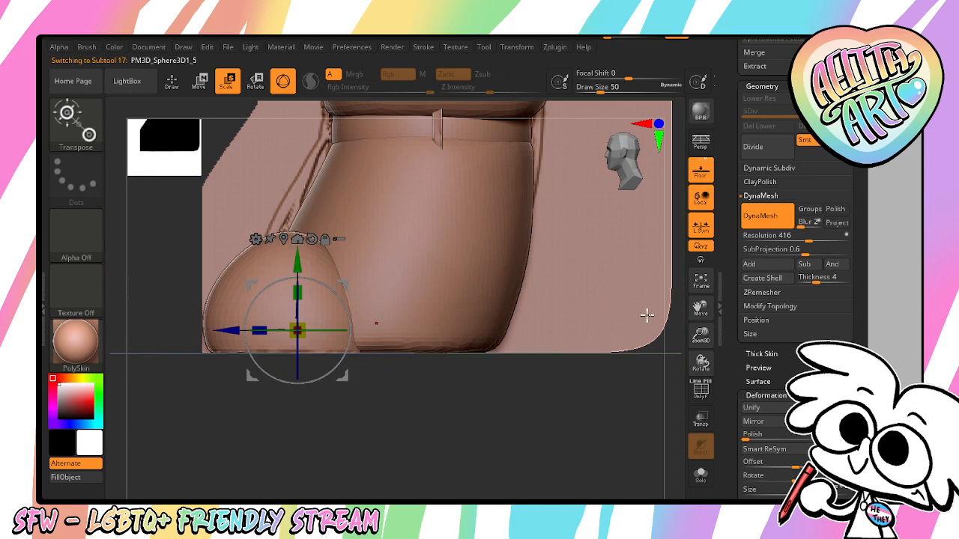
# Working from above, angle the inner toe's tip toward the body's centerline and set the toe slightly back
pyautogui.moveTo(703, 308)
pyautogui.mouseDown()
pyautogui.moveTo(592, 347)
pyautogui.moveTo(659, 358)
pyautogui.moveTo(612, 315)
pyautogui.moveTo(632, 437)
pyautogui.mouseUp()
pyautogui.moveTo(702, 334); pyautogui.dragTo(699, 434)
pyautogui.moveTo(588, 415)
pyautogui.mouseDown()
pyautogui.moveTo(644, 407)
pyautogui.moveTo(629, 367)
pyautogui.mouseUp()
pyautogui.click(96, 123)
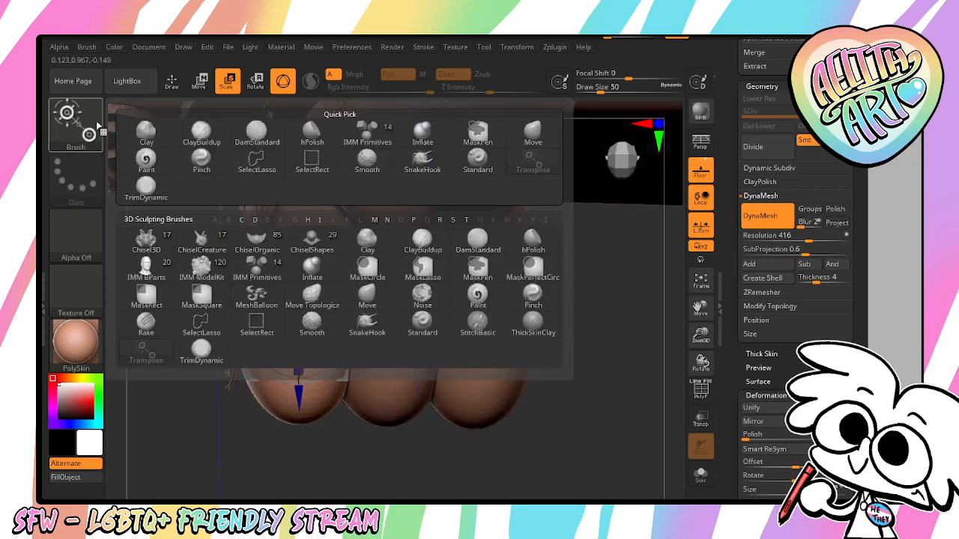
pyautogui.click(515, 142)
pyautogui.keyDown('shift'); pyautogui.moveTo(599, 317); pyautogui.dragTo(584, 337); pyautogui.keyUp('shift')
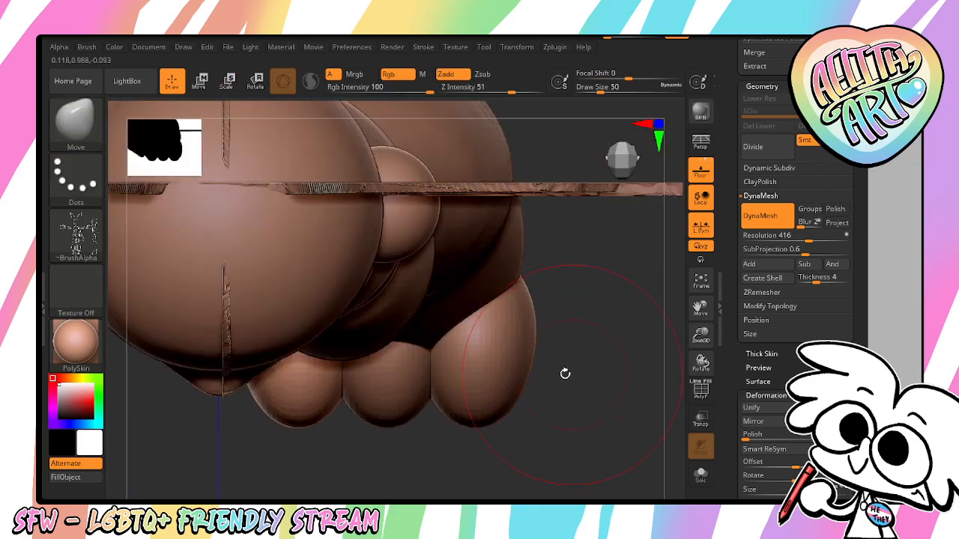
pyautogui.press('e')
pyautogui.moveTo(350, 338); pyautogui.dragTo(362, 368)
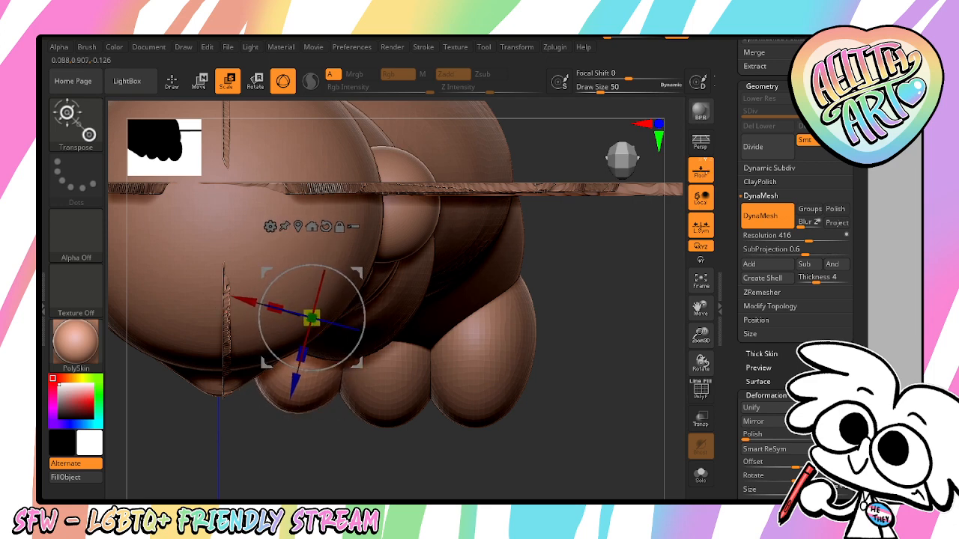
# Select the outer toe subtool, angle its tip outward, and set it back from the middle toe
pyautogui.moveTo(848, 176); pyautogui.dragTo(861, 388)
pyautogui.moveTo(856, 114); pyautogui.dragTo(859, 278)
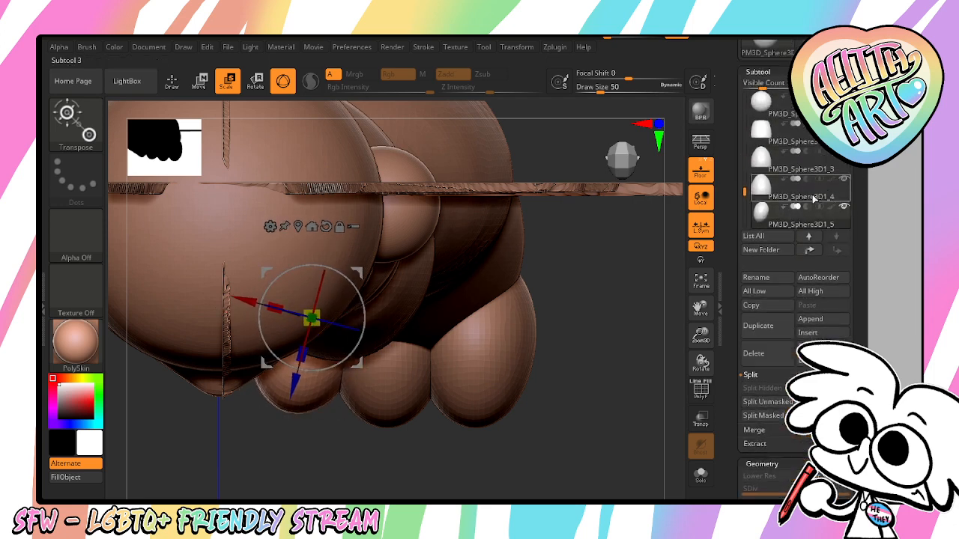
pyautogui.click(813, 196)
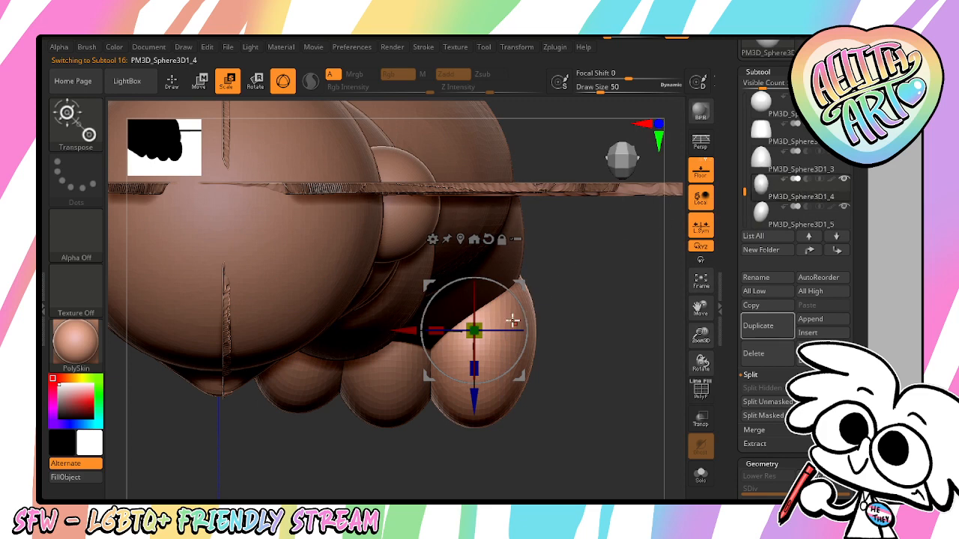
pyautogui.moveTo(531, 342); pyautogui.dragTo(549, 296)
pyautogui.moveTo(580, 415); pyautogui.dragTo(509, 407)
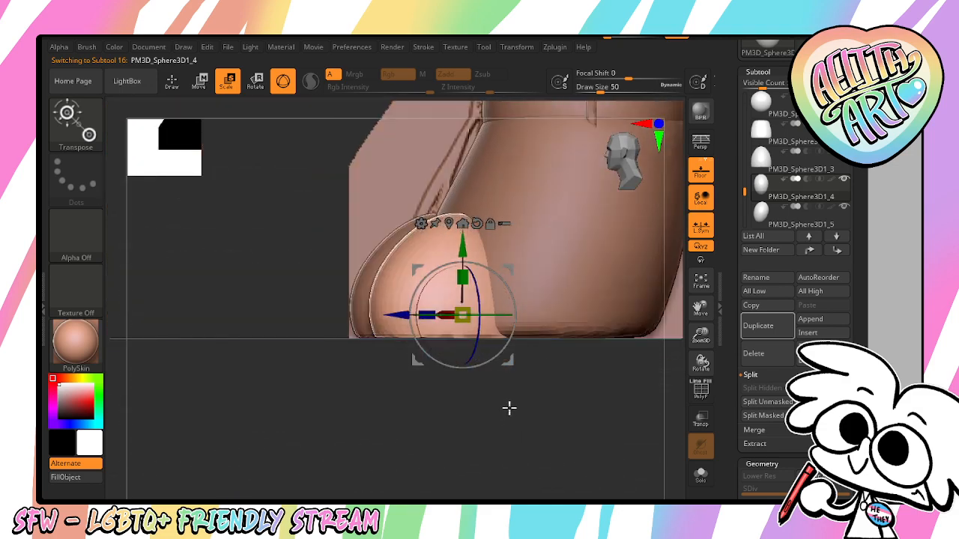
# Examine the arrangement of the three toes from the front and from underneath against the reference sketch
pyautogui.click(76, 121)
pyautogui.click(533, 133)
pyautogui.moveTo(573, 373)
pyautogui.keyDown('shift'); pyautogui.mouseDown()
pyautogui.moveTo(674, 337)
pyautogui.moveTo(710, 248)
pyautogui.moveTo(691, 142)
pyautogui.moveTo(688, 173)
pyautogui.mouseUp(); pyautogui.keyUp('shift')
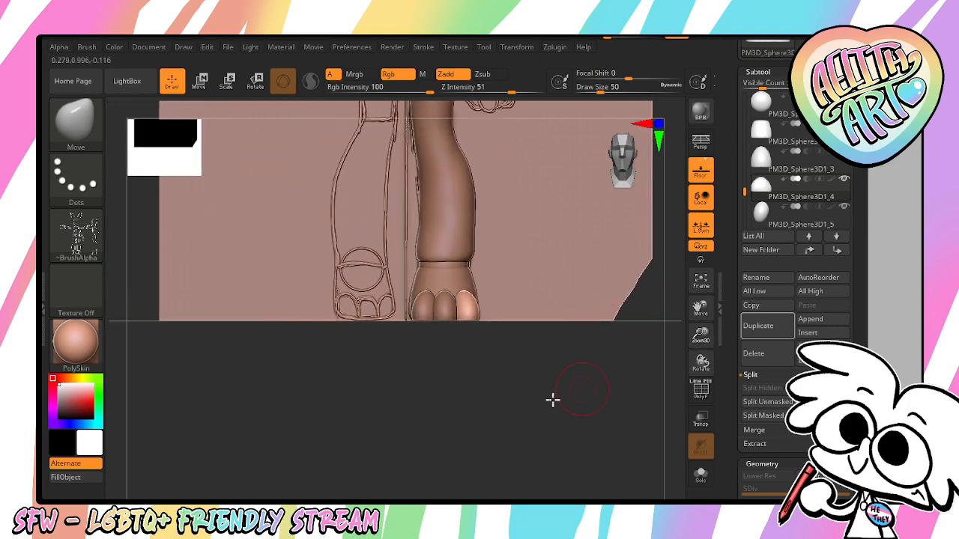
pyautogui.moveTo(553, 401); pyautogui.dragTo(575, 233)
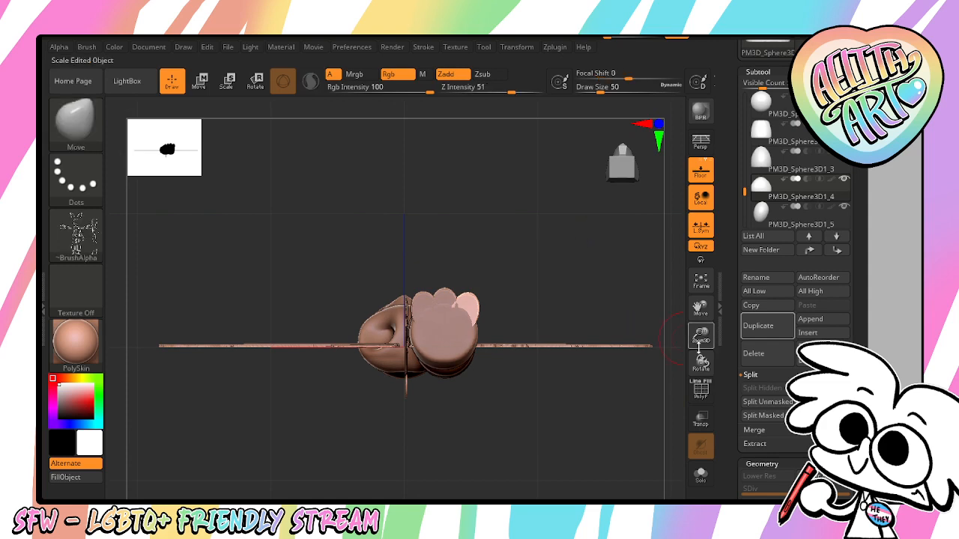
pyautogui.moveTo(699, 345); pyautogui.dragTo(701, 414)
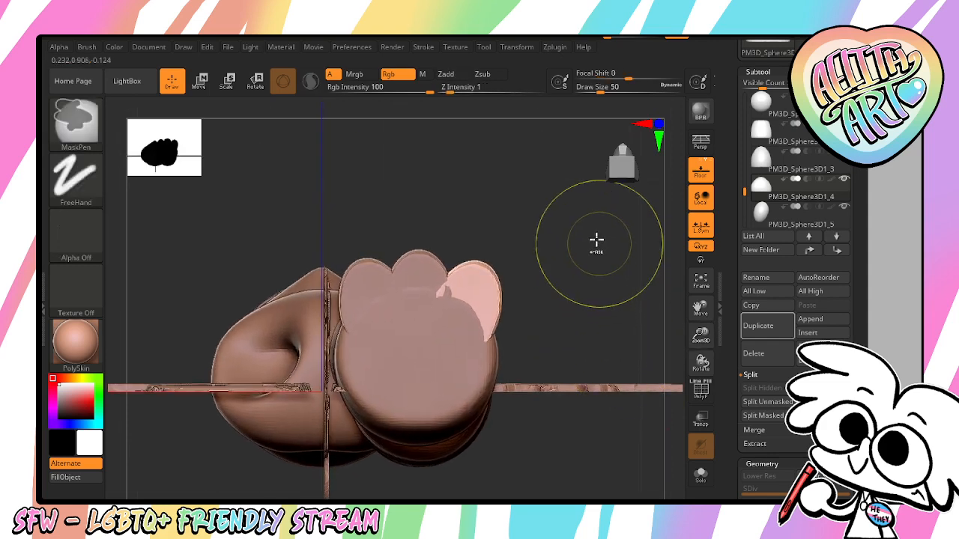
pyautogui.moveTo(597, 240); pyautogui.dragTo(605, 339)
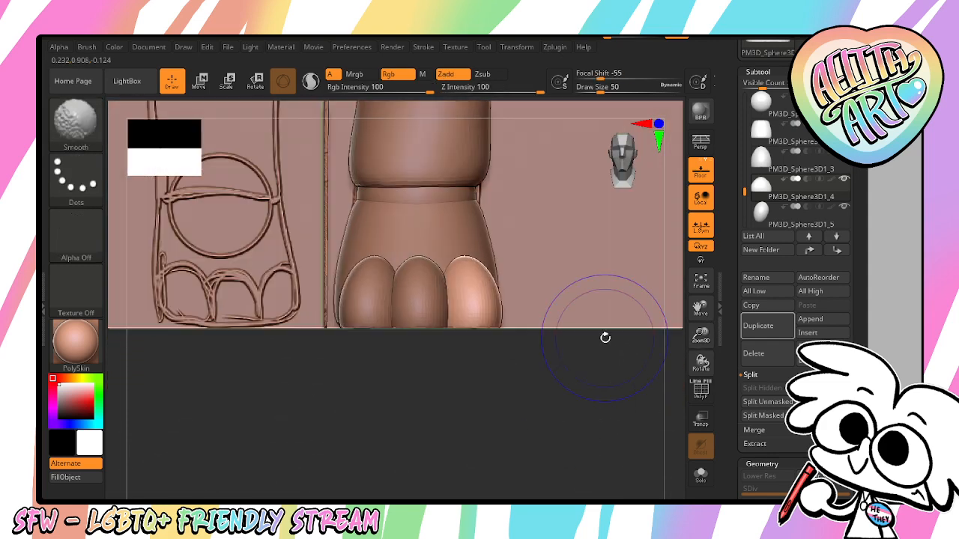
# Select the middle toe subtool and merge it down with the outer and inner toes into one subtool
pyautogui.click(813, 235)
pyautogui.click(812, 235)
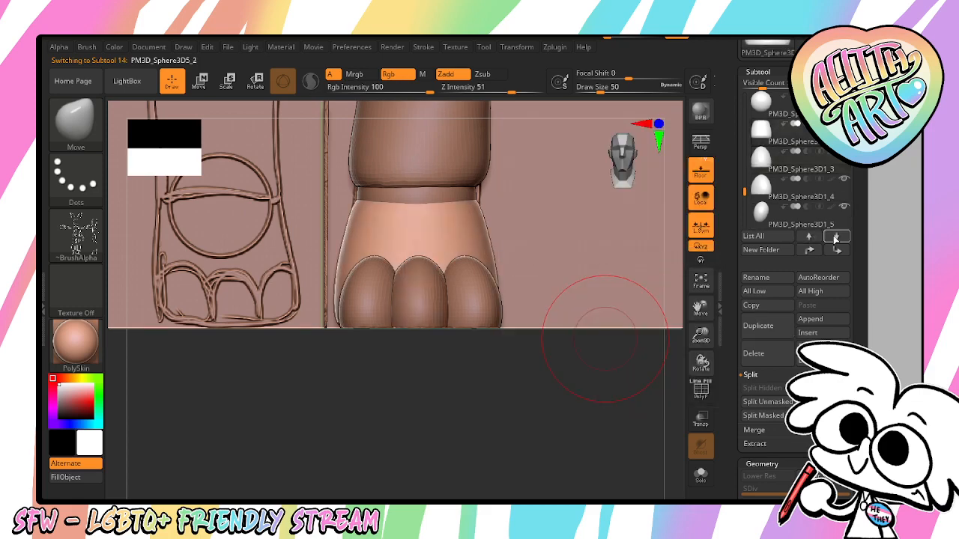
pyautogui.click(837, 237)
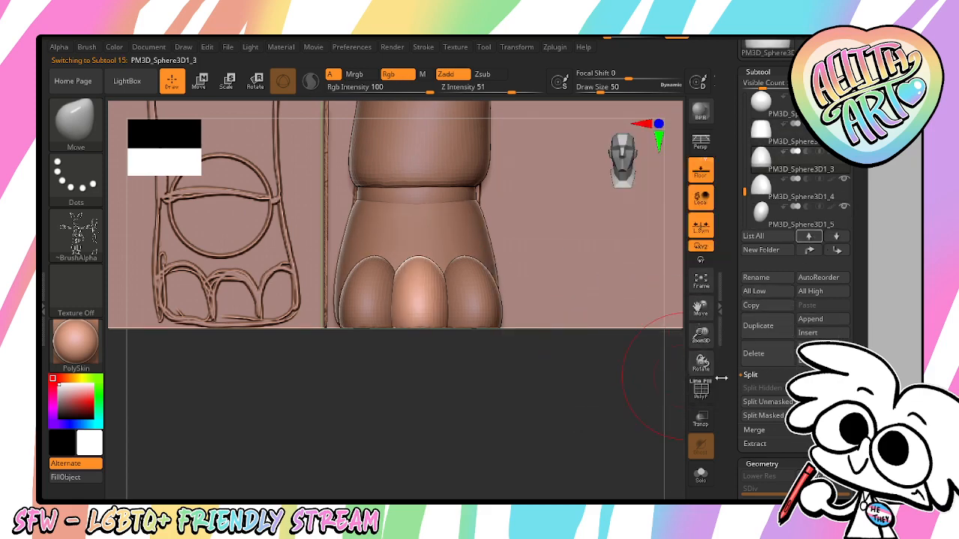
pyautogui.moveTo(610, 425)
pyautogui.mouseDown()
pyautogui.moveTo(617, 325)
pyautogui.moveTo(607, 419)
pyautogui.mouseUp()
pyautogui.moveTo(700, 333); pyautogui.dragTo(700, 287)
pyautogui.moveTo(651, 360); pyautogui.dragTo(703, 398)
pyautogui.moveTo(707, 309); pyautogui.dragTo(738, 350)
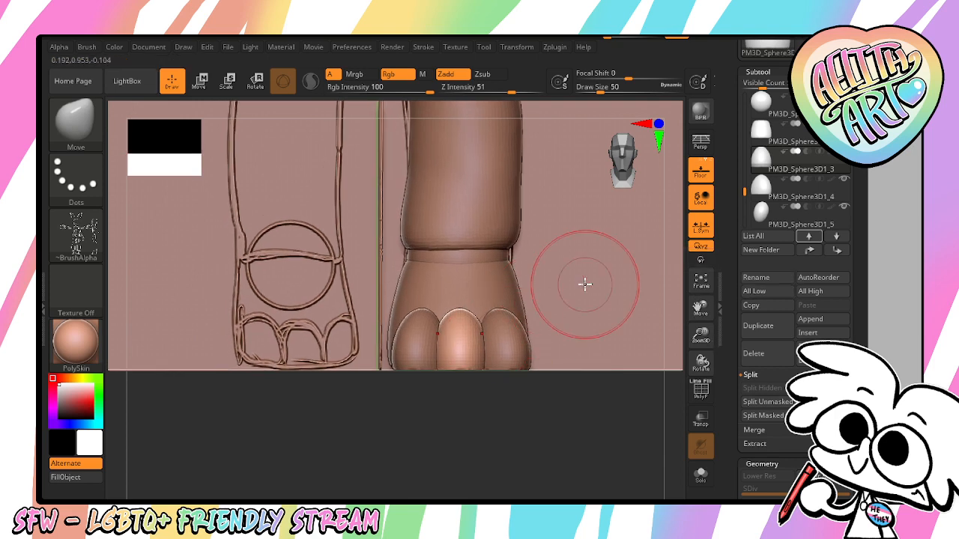
pyautogui.scroll(-5, 855, 322)
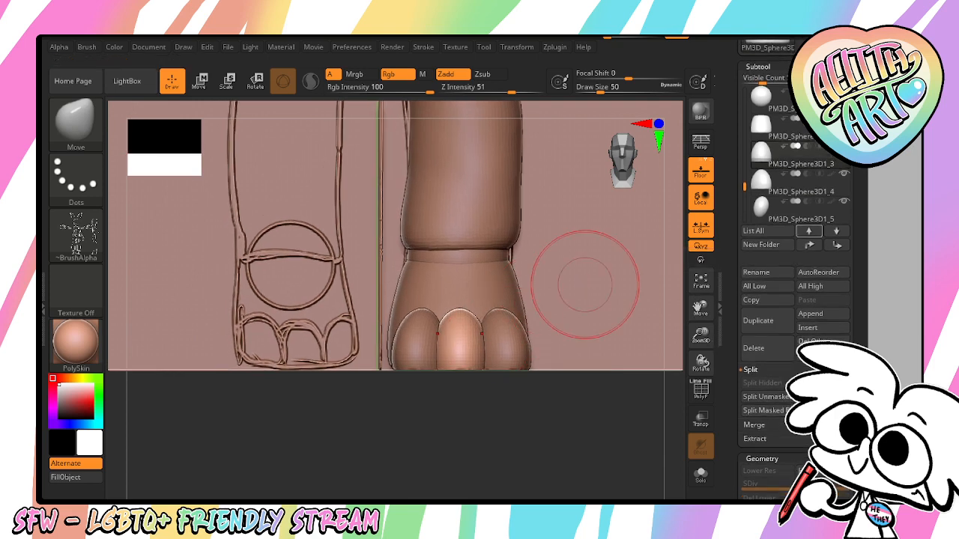
pyautogui.scroll(-3, 853, 301)
pyautogui.click(757, 300)
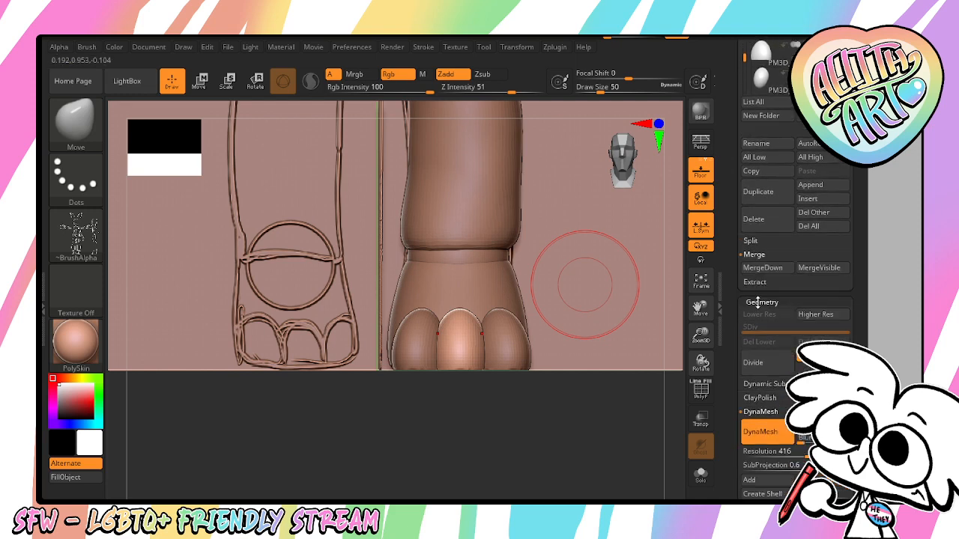
pyautogui.click(769, 268)
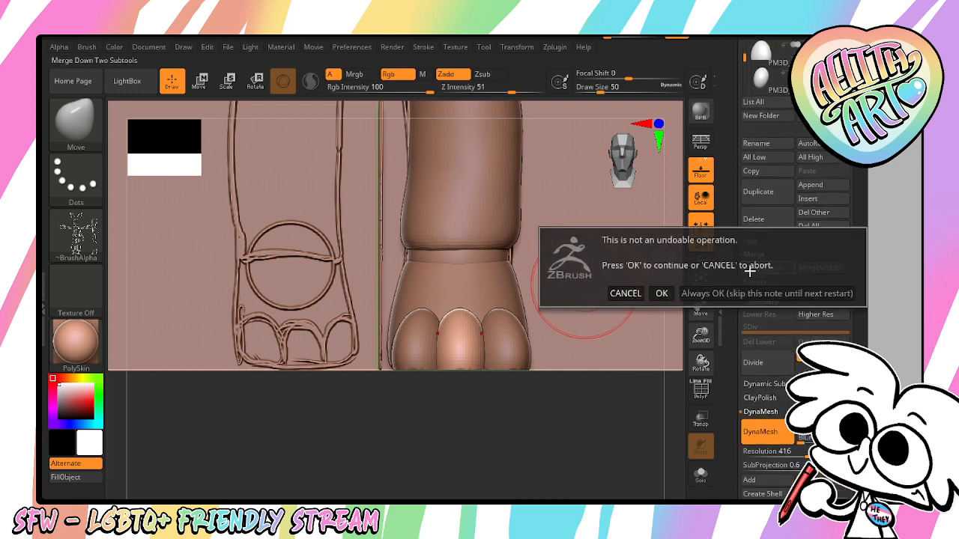
pyautogui.click(661, 294)
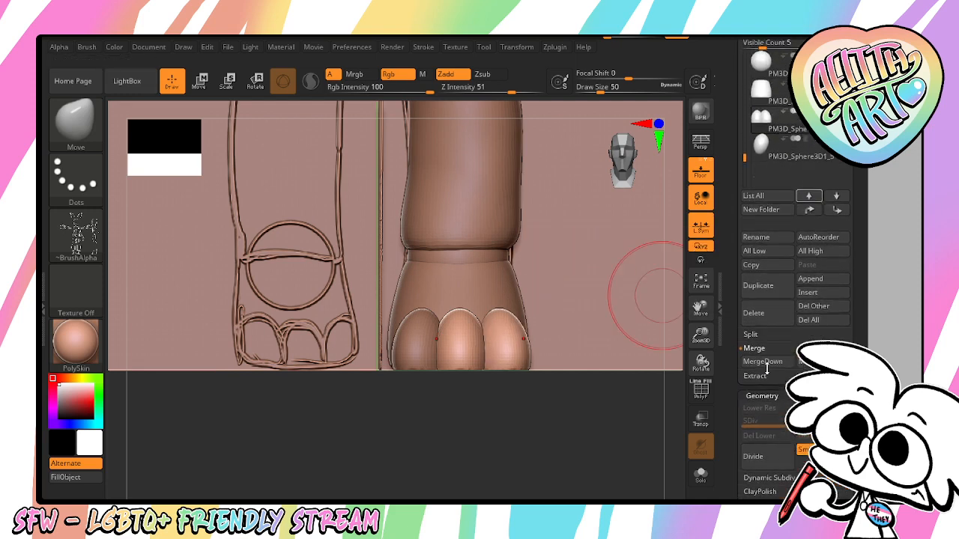
pyautogui.click(763, 362)
pyautogui.click(661, 387)
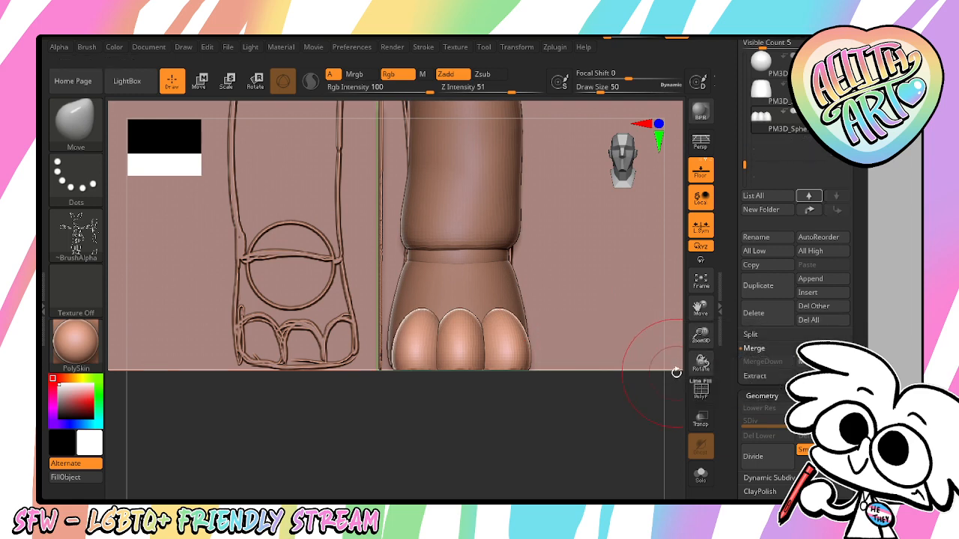
# Turn off symmetry for the merged toes and shift them slightly along X toward the body's centerline
pyautogui.press('e')
pyautogui.moveTo(701, 337); pyautogui.dragTo(669, 382)
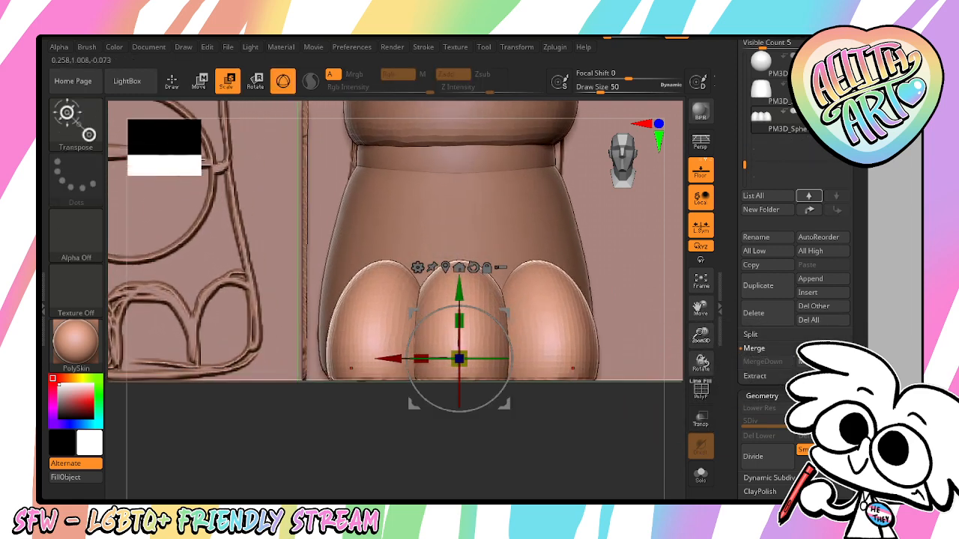
pyautogui.click(523, 48)
pyautogui.click(546, 323)
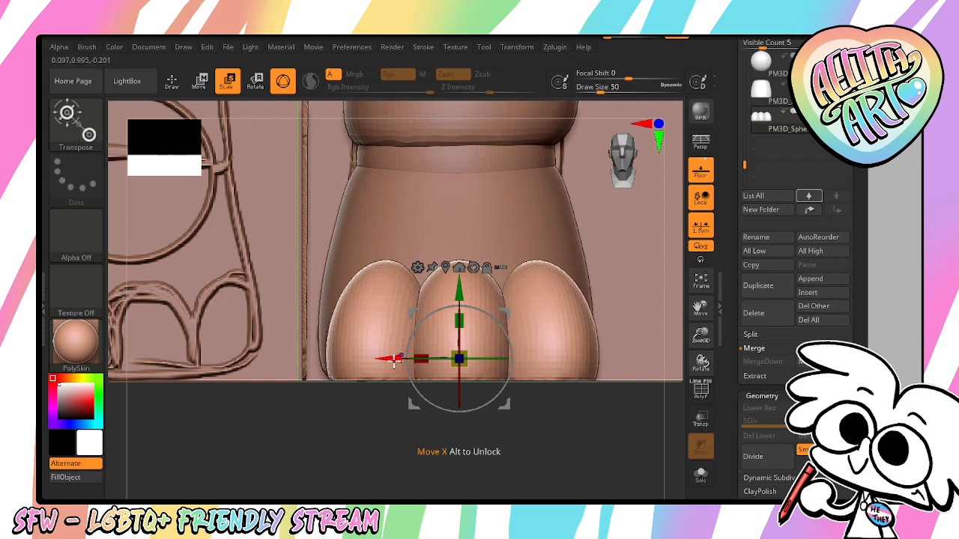
pyautogui.moveTo(399, 359); pyautogui.dragTo(389, 364)
pyautogui.hotkey('ctrl', 'z')
pyautogui.hotkey('ctrl', 'z')
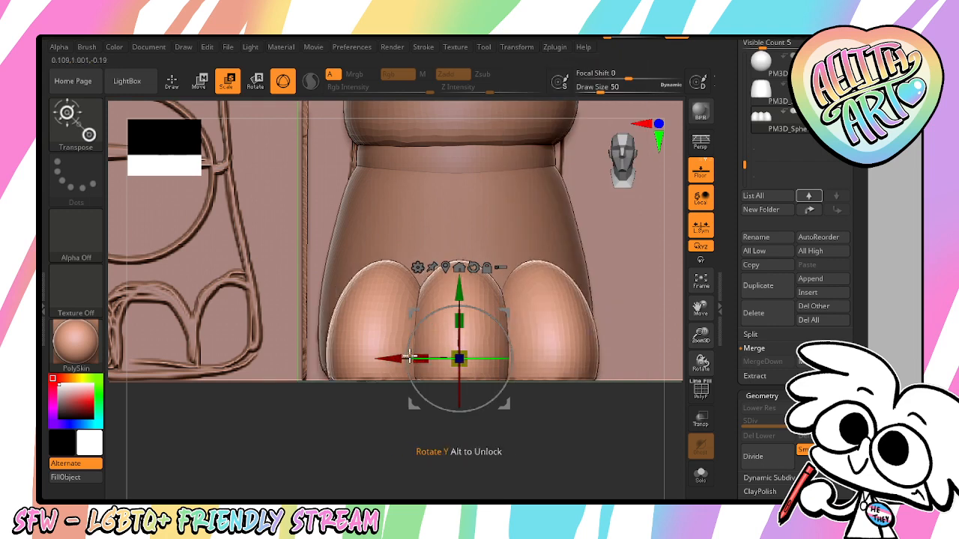
pyautogui.moveTo(390, 358); pyautogui.dragTo(382, 364)
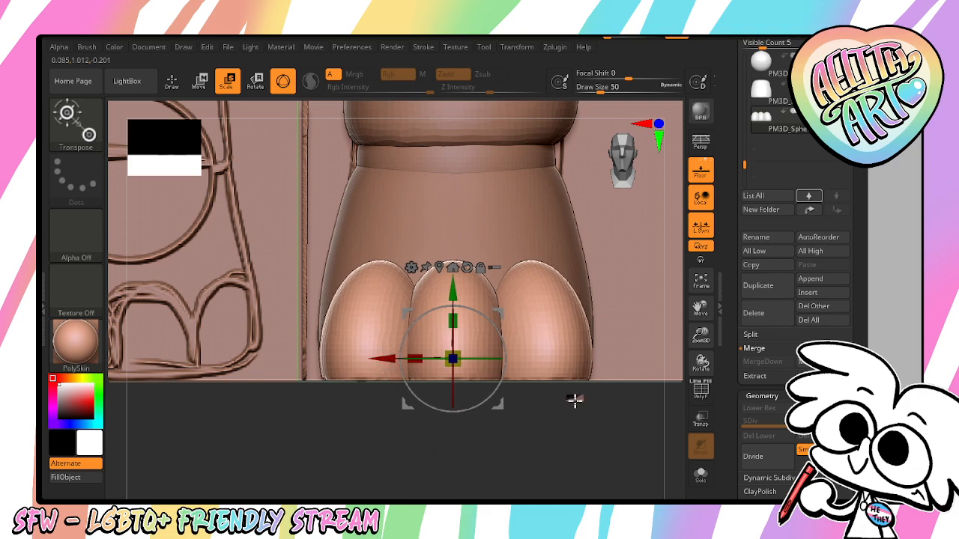
# Switch to the Move brush for sculpting the merged toes
pyautogui.moveTo(574, 400)
pyautogui.mouseDown()
pyautogui.moveTo(580, 309)
pyautogui.moveTo(572, 409)
pyautogui.moveTo(562, 394)
pyautogui.mouseUp()
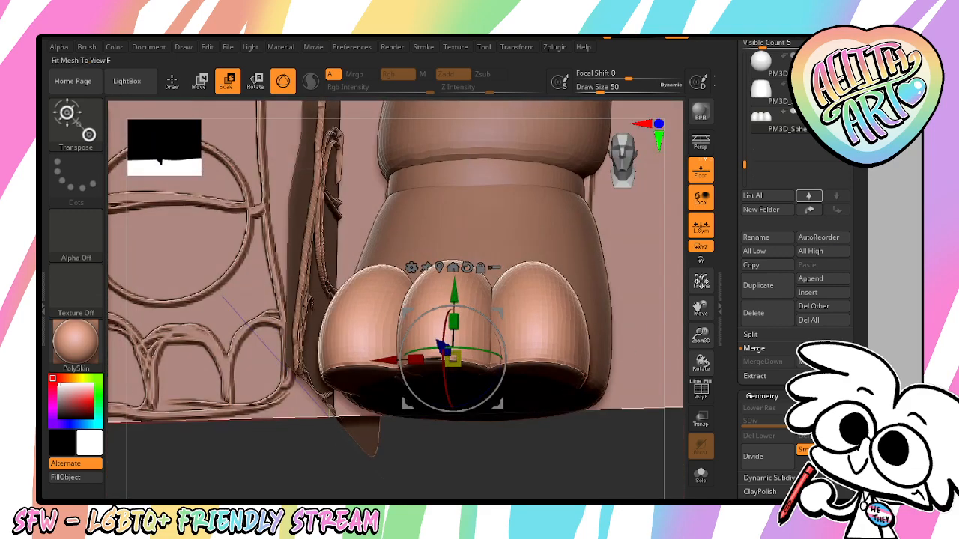
pyautogui.click(690, 283)
pyautogui.keyDown('shift'); pyautogui.moveTo(640, 390); pyautogui.dragTo(646, 388); pyautogui.keyUp('shift')
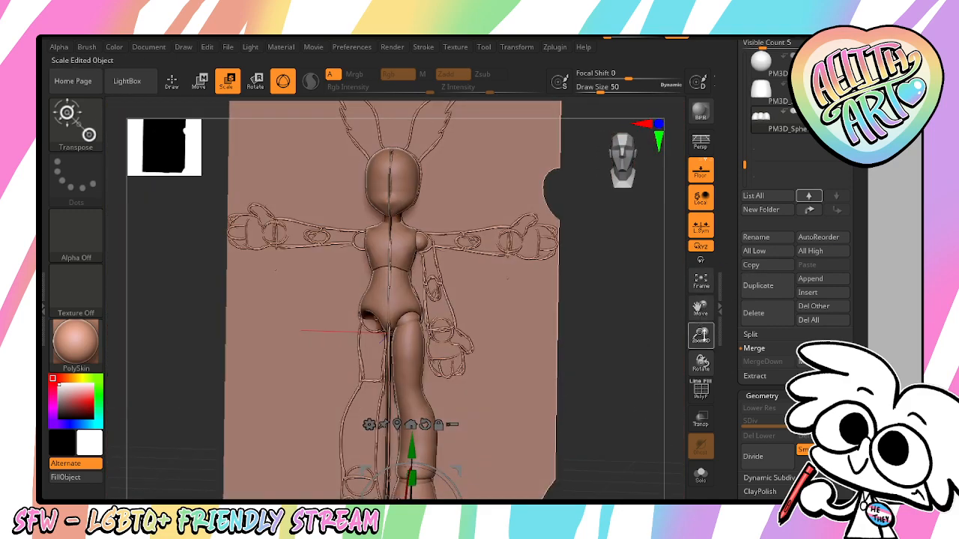
pyautogui.moveTo(700, 335); pyautogui.dragTo(700, 328)
pyautogui.moveTo(700, 308); pyautogui.dragTo(679, 235)
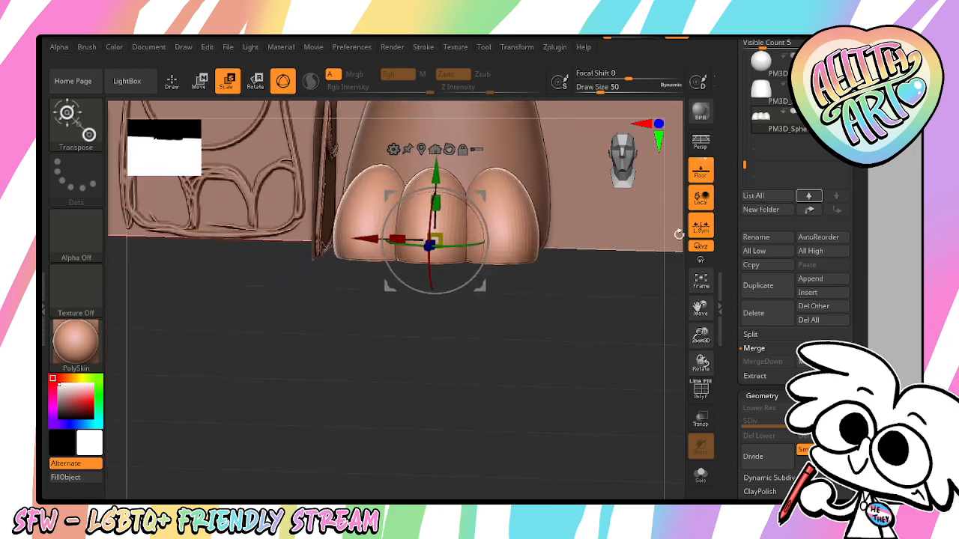
pyautogui.press('b')
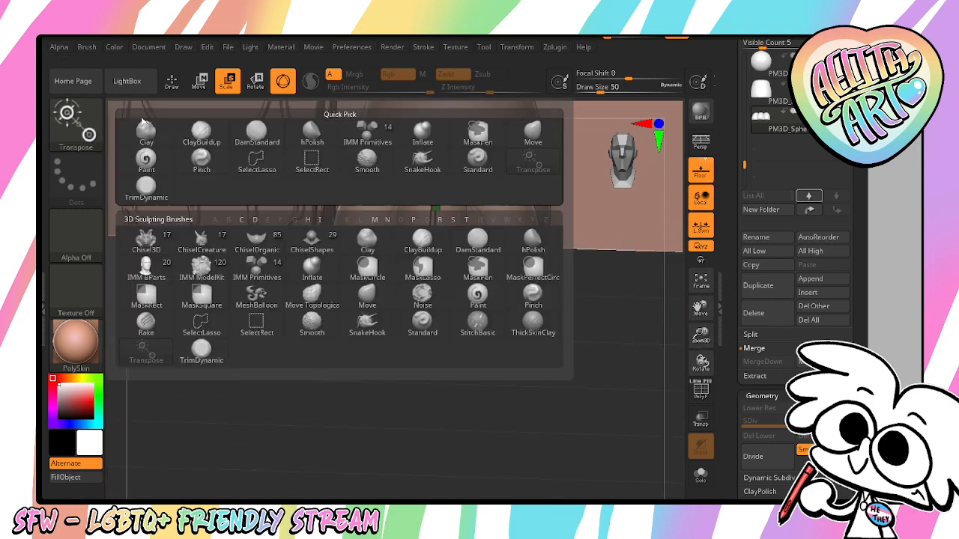
pyautogui.press('m')
pyautogui.press('v')
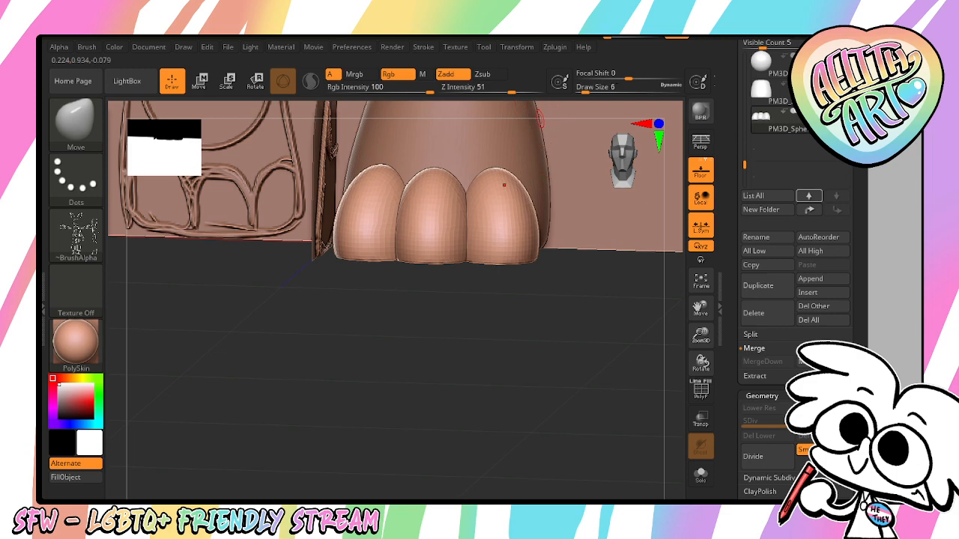
pyautogui.moveTo(698, 308); pyautogui.dragTo(699, 380)
pyautogui.hotkey('ctrl', 'shift')
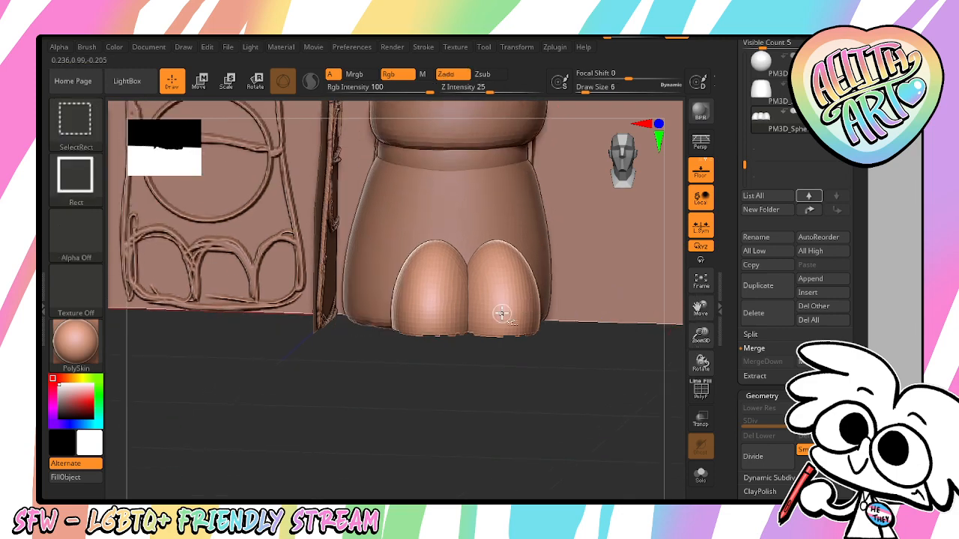
pyautogui.keyDown('ctrl'); pyautogui.keyDown('shift'); pyautogui.click(504, 313); pyautogui.keyUp('shift'); pyautogui.keyUp('ctrl')
pyautogui.moveTo(474, 394)
pyautogui.mouseDown()
pyautogui.moveTo(515, 367)
pyautogui.moveTo(514, 317)
pyautogui.moveTo(521, 421)
pyautogui.moveTo(603, 424)
pyautogui.mouseUp()
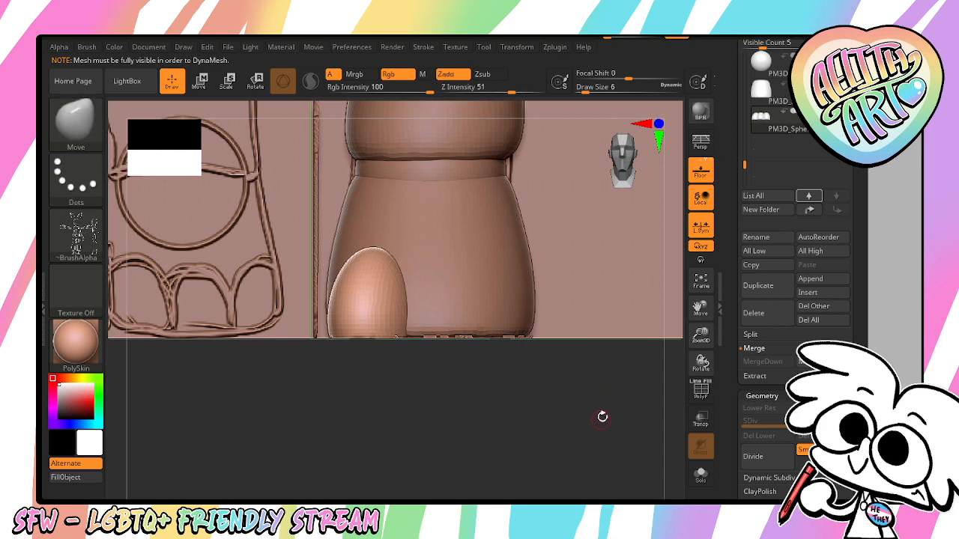
pyautogui.hotkey('ctrl', 'z')
pyautogui.hotkey('ctrl', 'z')
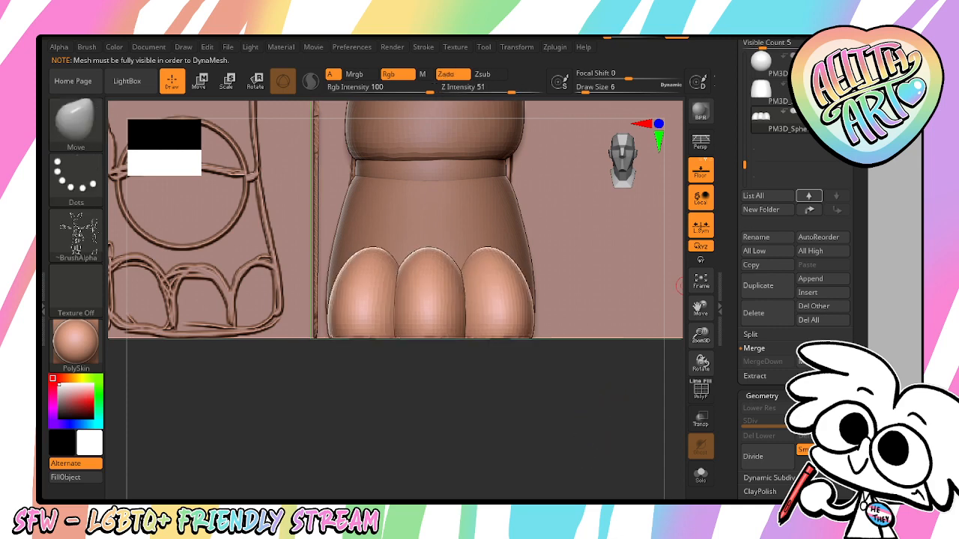
# Subdivide the merged toes once and remesh them with DynaMesh at resolution 416
pyautogui.scroll(-5, 794, 300)
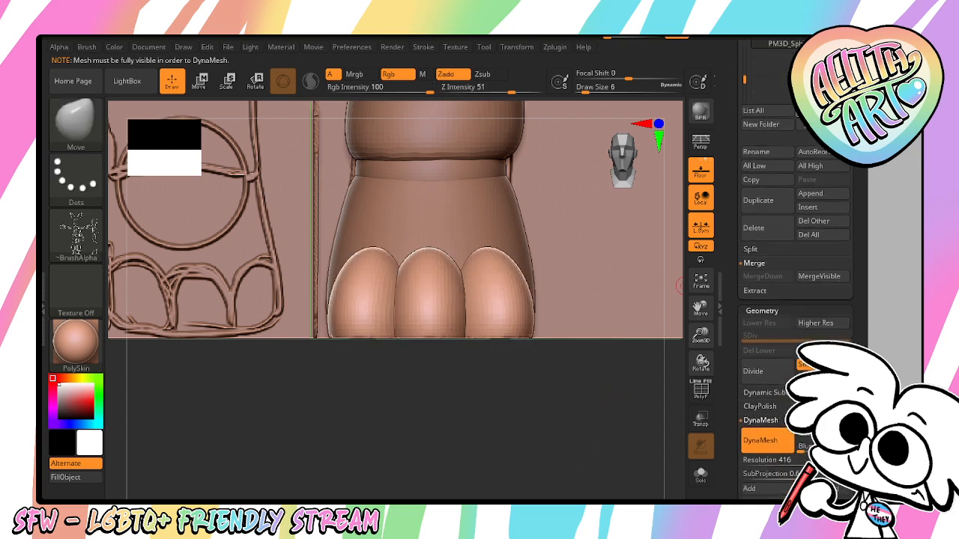
pyautogui.click(773, 365)
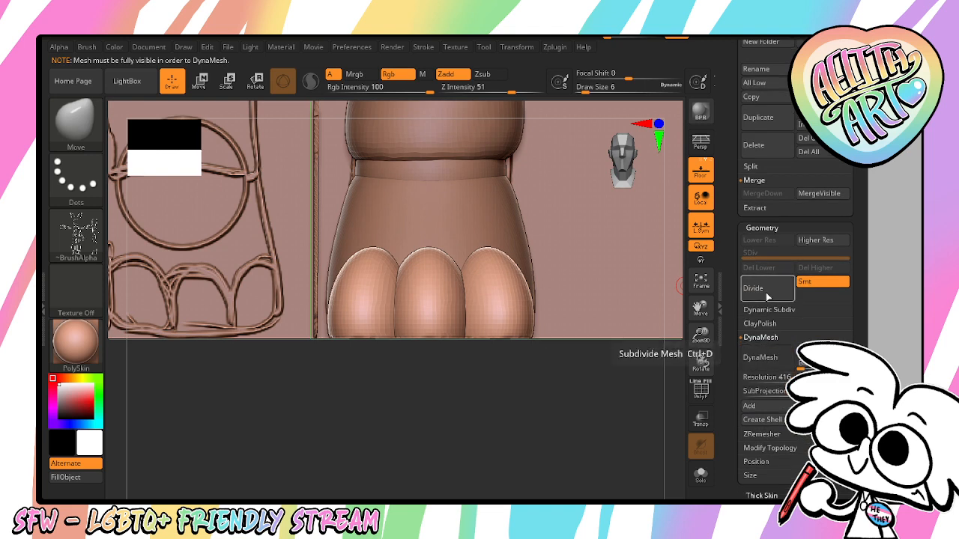
pyautogui.click(754, 292)
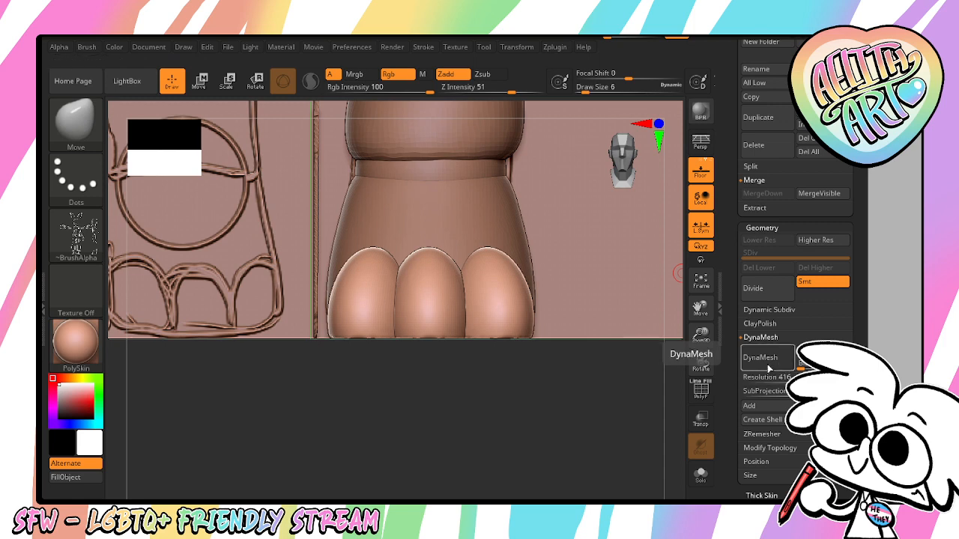
pyautogui.click(763, 359)
pyautogui.moveTo(540, 397); pyautogui.dragTo(568, 304)
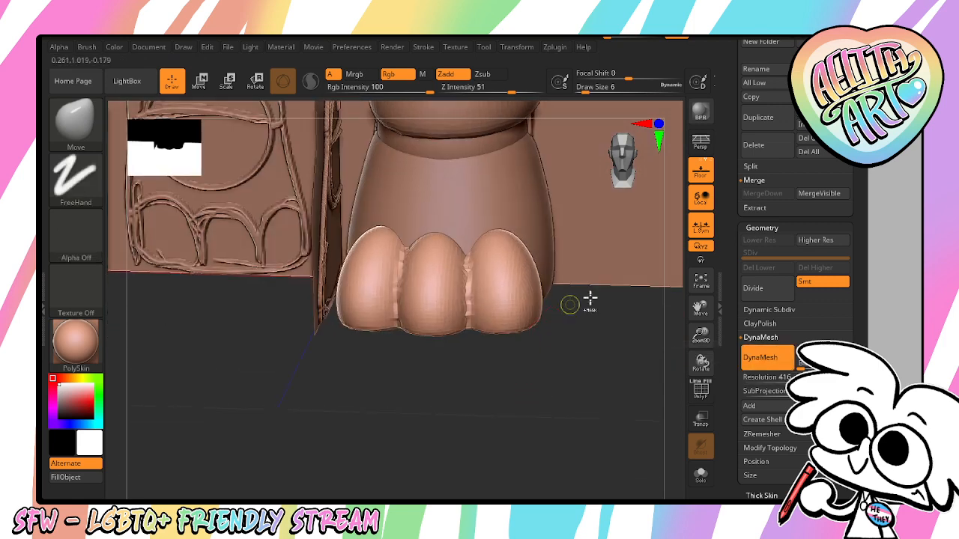
# Remesh the merged toes again with DynaMesh at resolution 800
pyautogui.moveTo(771, 377); pyautogui.dragTo(762, 377)
pyautogui.click(760, 357)
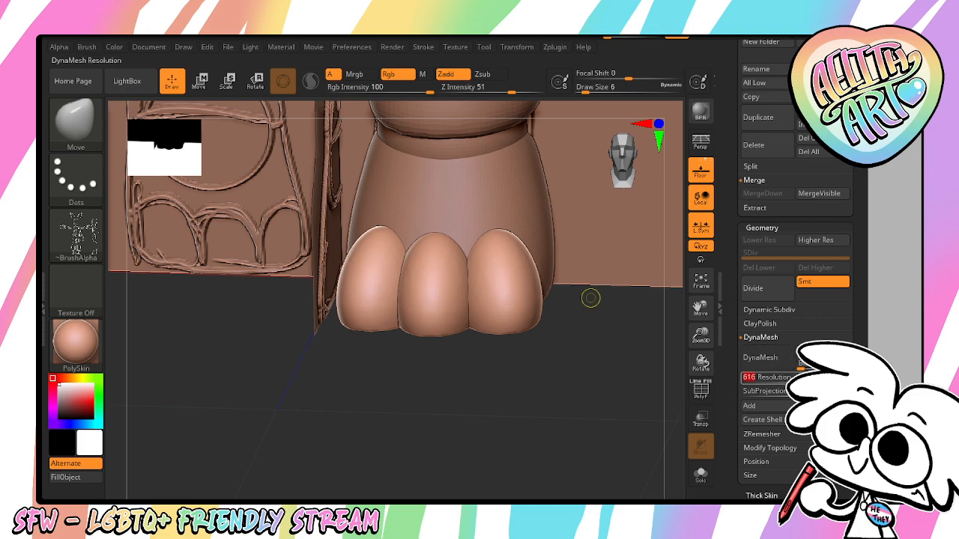
pyautogui.click(760, 359)
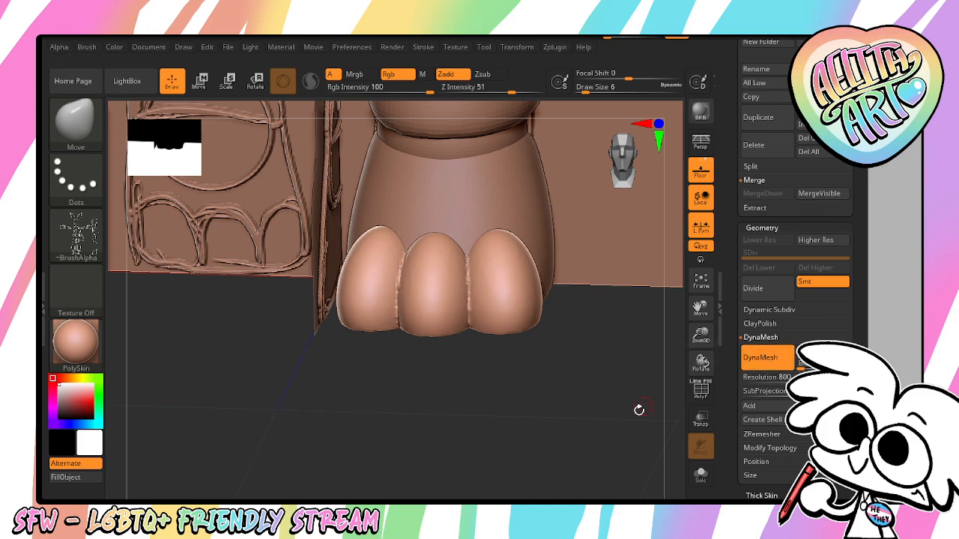
# Pull the rear edges of the outer and inner toes back under the foot with the Move brush, and toggle symmetry
pyautogui.moveTo(639, 410); pyautogui.dragTo(647, 290)
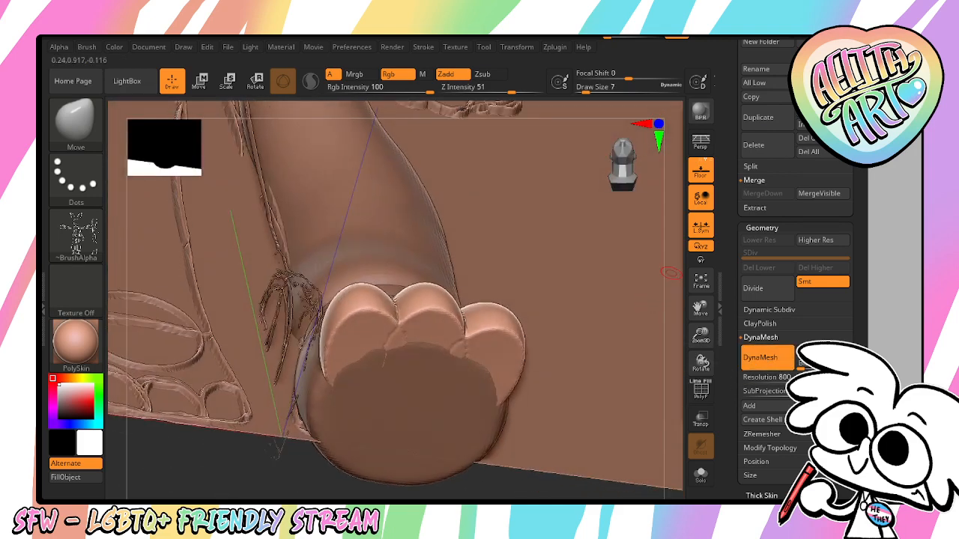
pyautogui.press('shift')
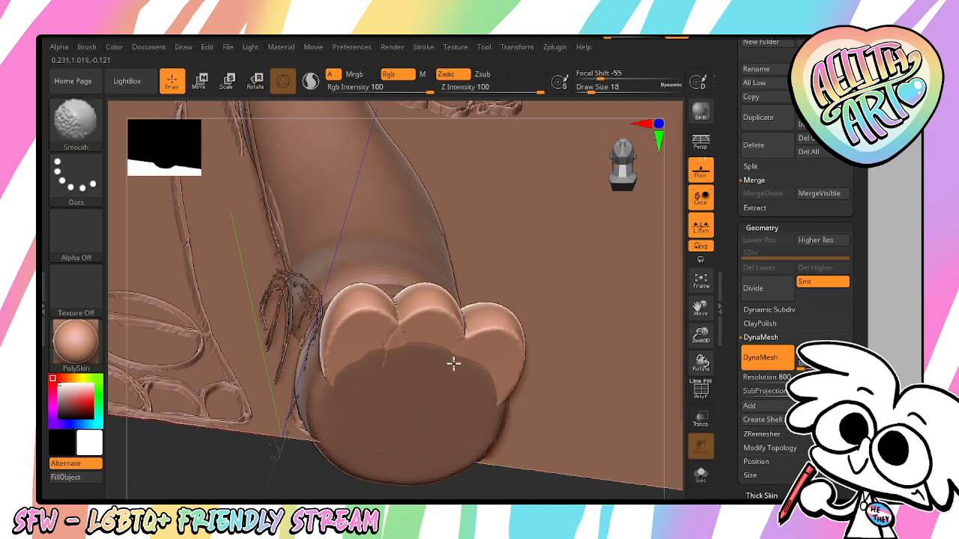
pyautogui.keyDown('shift'); pyautogui.moveTo(367, 366); pyautogui.dragTo(327, 410); pyautogui.keyUp('shift')
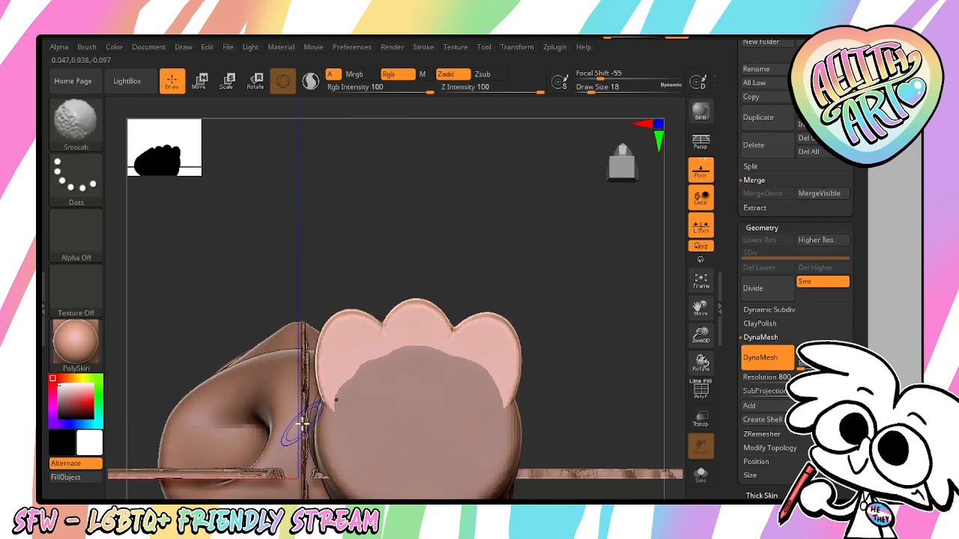
pyautogui.moveTo(392, 357)
pyautogui.mouseDown()
pyautogui.moveTo(343, 385)
pyautogui.moveTo(333, 438)
pyautogui.mouseUp()
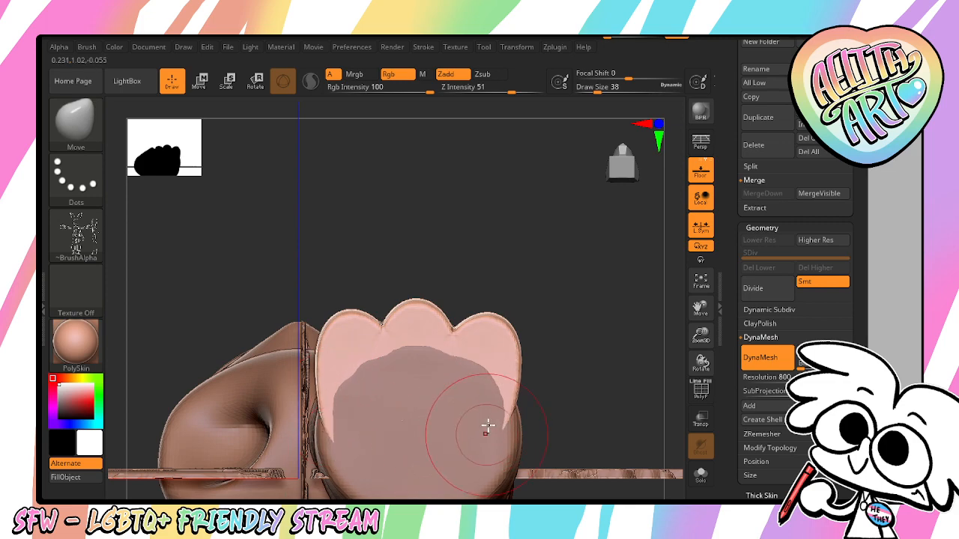
pyautogui.moveTo(332, 460); pyautogui.dragTo(550, 438)
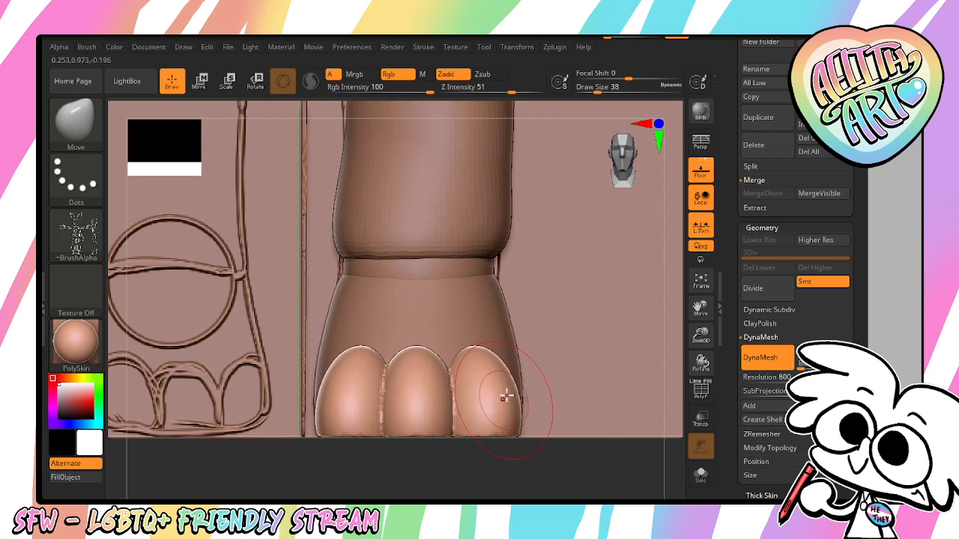
pyautogui.click(517, 46)
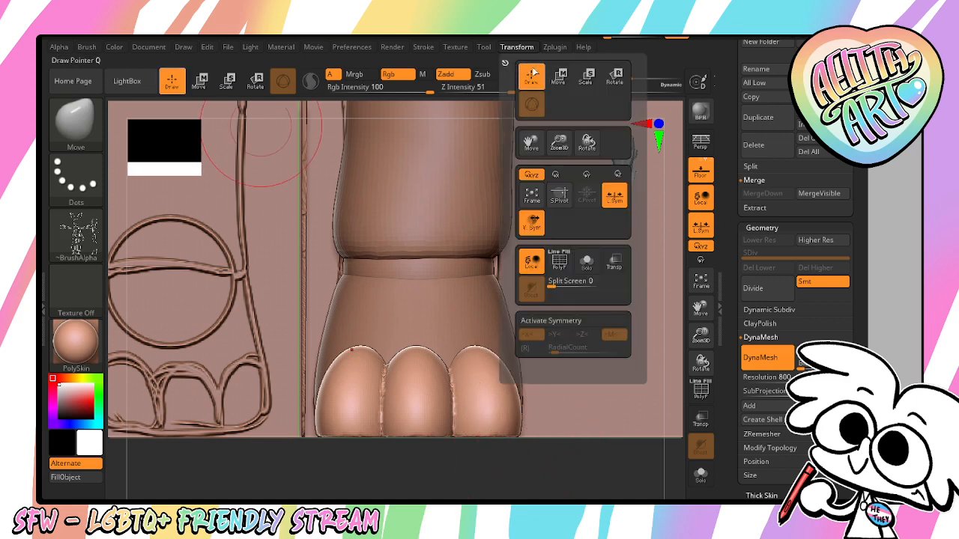
pyautogui.click(573, 321)
pyautogui.moveTo(551, 446)
pyautogui.mouseDown()
pyautogui.moveTo(542, 490)
pyautogui.moveTo(521, 472)
pyautogui.moveTo(546, 475)
pyautogui.mouseUp()
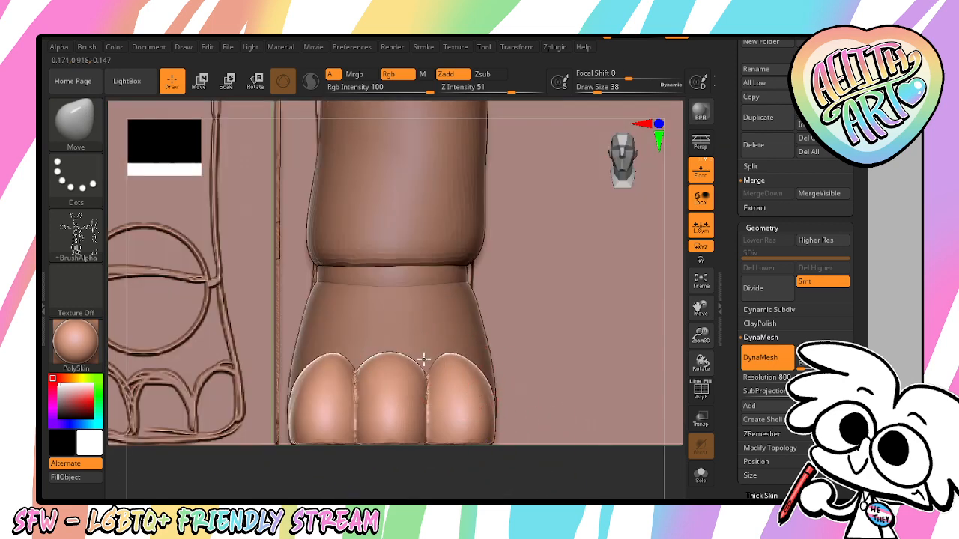
# Duplicate the foot subtool and the merged toes subtool
pyautogui.click(700, 281)
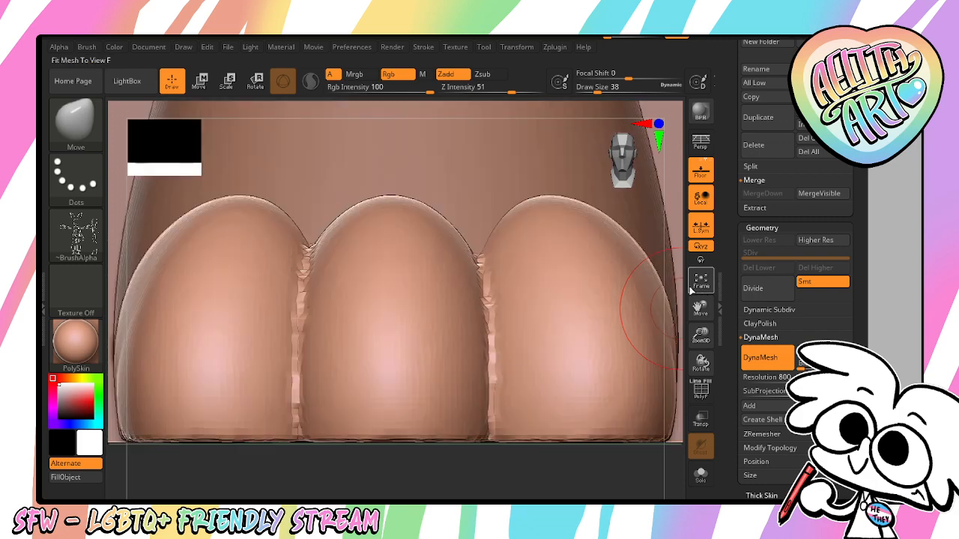
pyautogui.click(700, 285)
pyautogui.moveTo(625, 429)
pyautogui.keyDown('shift'); pyautogui.mouseDown()
pyautogui.moveTo(589, 428)
pyautogui.moveTo(636, 432)
pyautogui.mouseUp(); pyautogui.keyUp('shift')
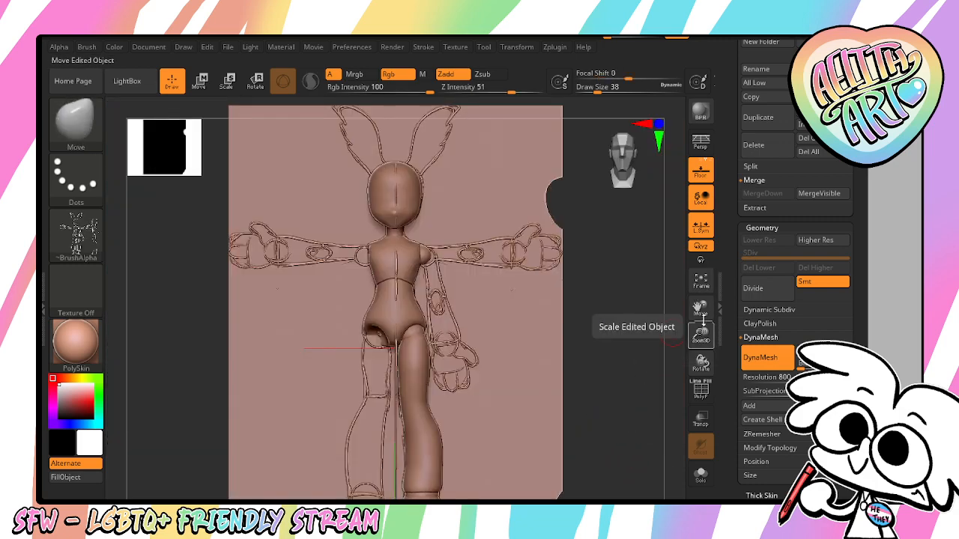
pyautogui.moveTo(700, 315); pyautogui.dragTo(706, 271)
pyautogui.scroll(5, 825, 259)
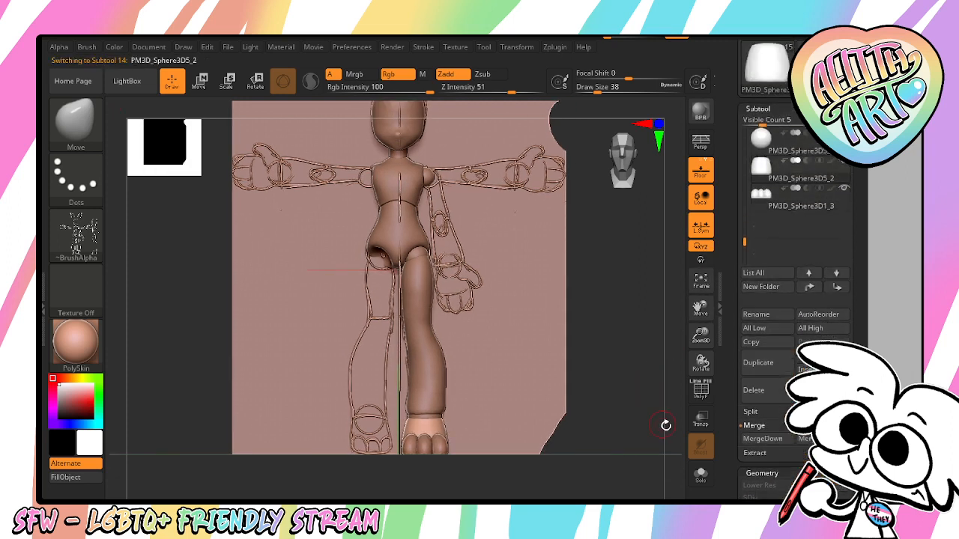
pyautogui.click(774, 366)
pyautogui.click(839, 272)
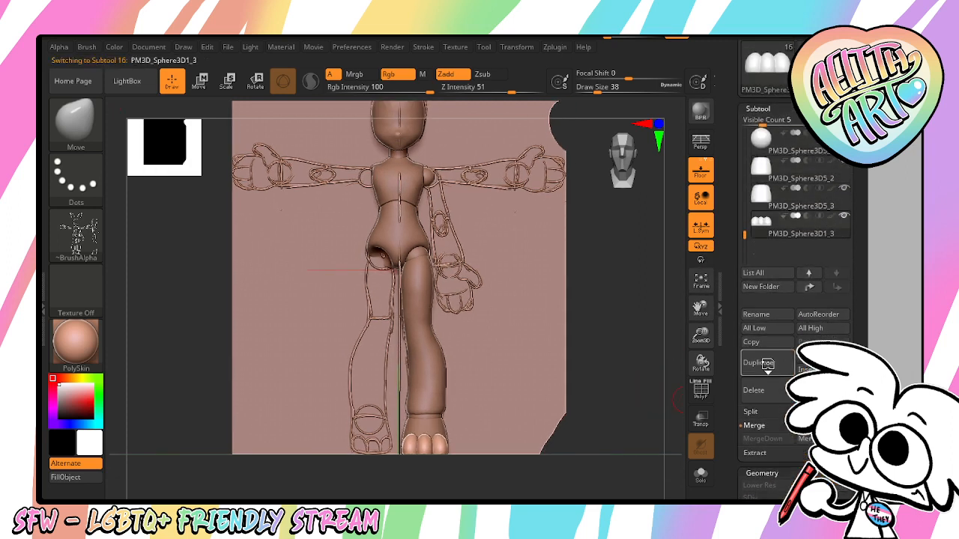
pyautogui.click(768, 364)
# Select the duplicated foot subtool and merge it down with the toes subtool
pyautogui.click(809, 274)
pyautogui.click(810, 273)
pyautogui.click(779, 440)
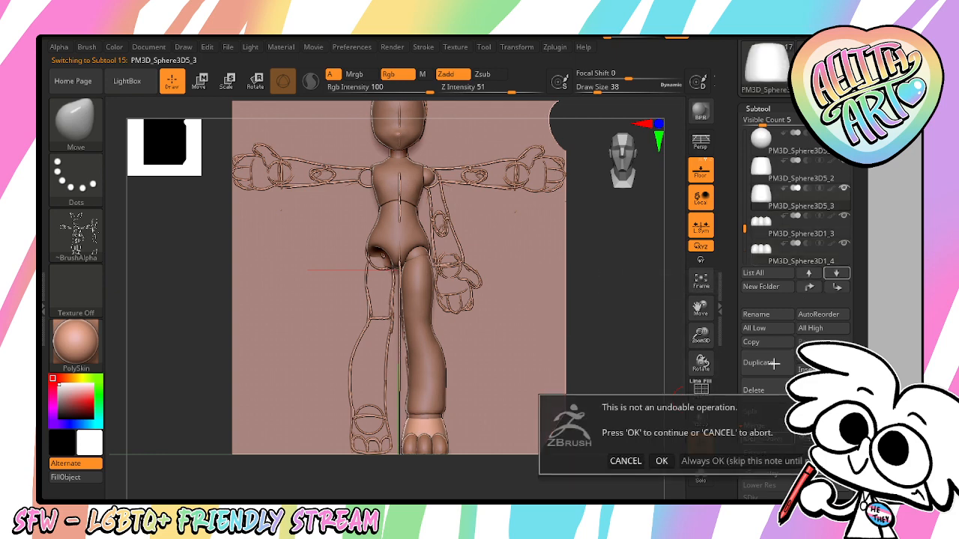
pyautogui.click(661, 459)
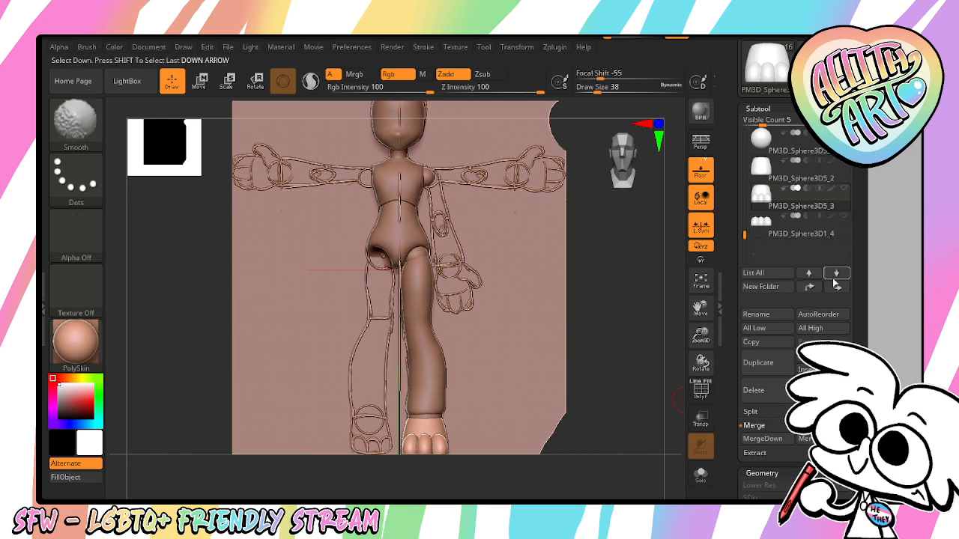
pyautogui.click(836, 272)
# Fuse the merged foot and toes with DynaMesh at resolution 704
pyautogui.moveTo(855, 457); pyautogui.dragTo(851, 246)
pyautogui.moveTo(816, 288); pyautogui.dragTo(829, 288)
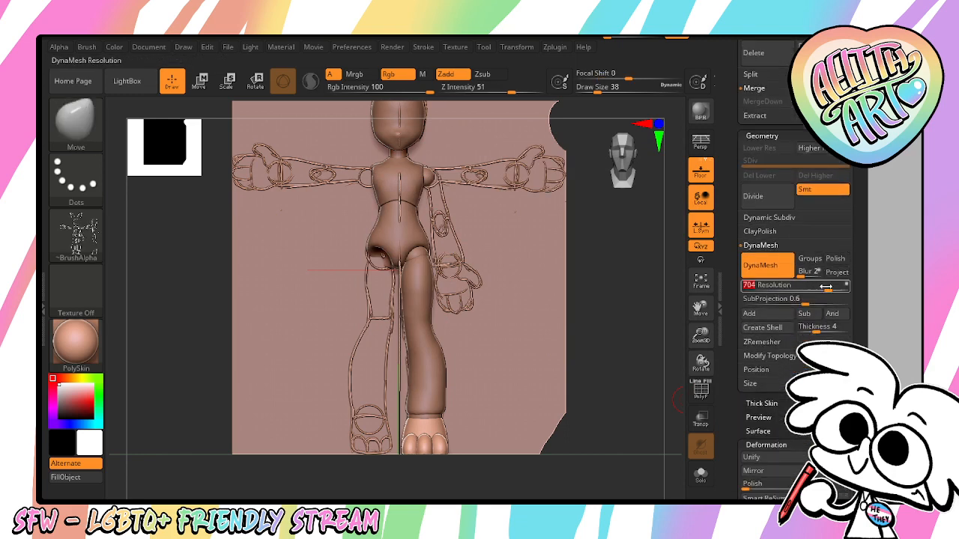
pyautogui.moveTo(702, 309); pyautogui.dragTo(715, 281)
pyautogui.moveTo(701, 335); pyautogui.dragTo(693, 396)
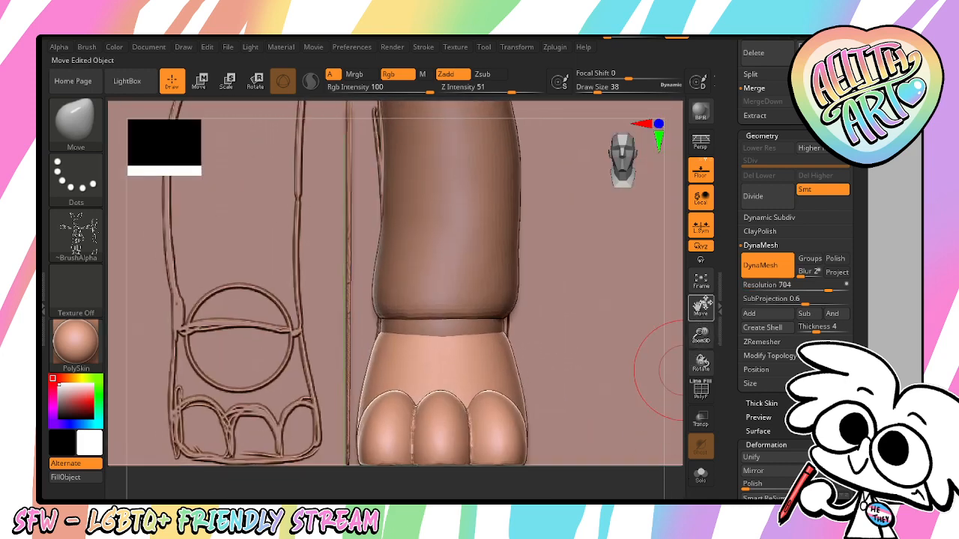
pyautogui.click(784, 267)
pyautogui.moveTo(827, 291); pyautogui.dragTo(821, 290)
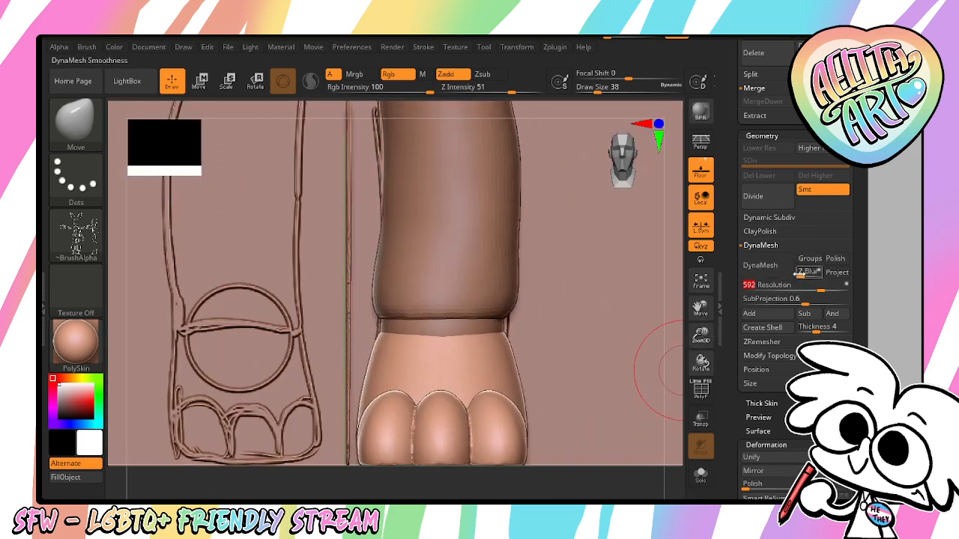
pyautogui.click(773, 271)
pyautogui.hotkey('ctrl', 'z')
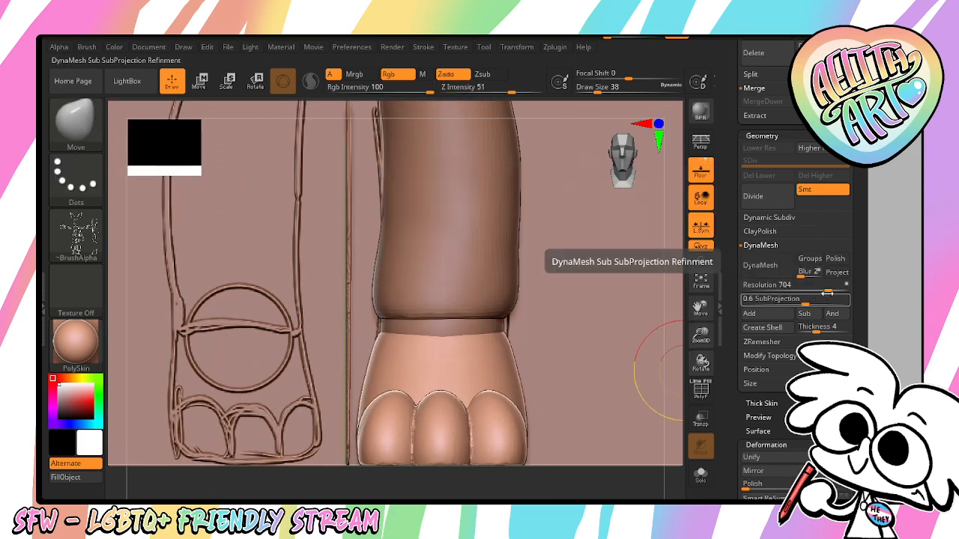
pyautogui.click(778, 268)
# Reduce the brush size and smooth the seam where the outer toe meets the side of the foot
pyautogui.moveTo(625, 404); pyautogui.dragTo(554, 490)
pyautogui.moveTo(701, 337); pyautogui.dragTo(701, 342)
pyautogui.moveTo(703, 306); pyautogui.dragTo(706, 230)
pyautogui.press('[')
pyautogui.keyDown('shift'); pyautogui.moveTo(481, 364); pyautogui.dragTo(478, 358); pyautogui.keyUp('shift')
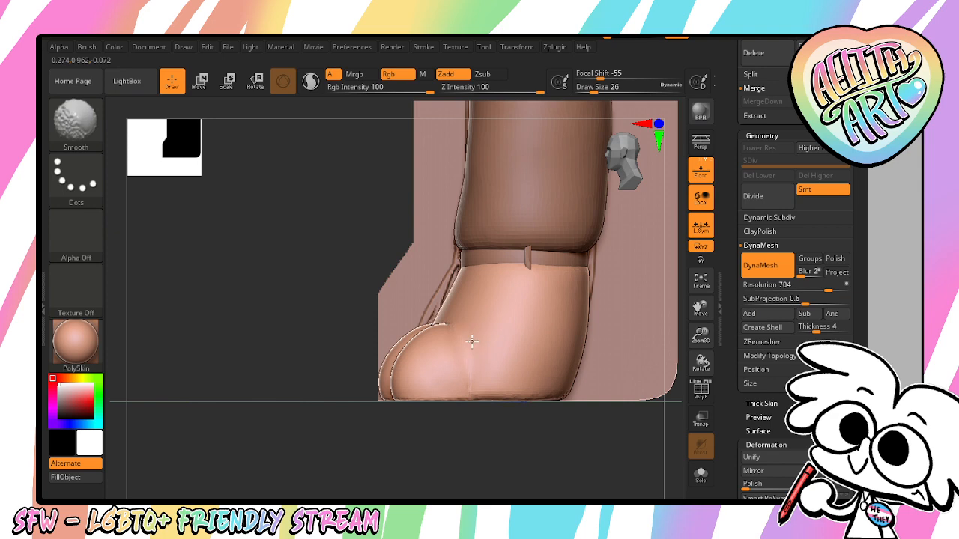
# Smooth the seams where the inner toe meets the foot's top and side, reducing the brush size to 18
pyautogui.moveTo(452, 458)
pyautogui.mouseDown()
pyautogui.moveTo(510, 471)
pyautogui.moveTo(507, 437)
pyautogui.mouseUp()
pyautogui.keyDown('shift'); pyautogui.moveTo(367, 294); pyautogui.dragTo(348, 278); pyautogui.keyUp('shift')
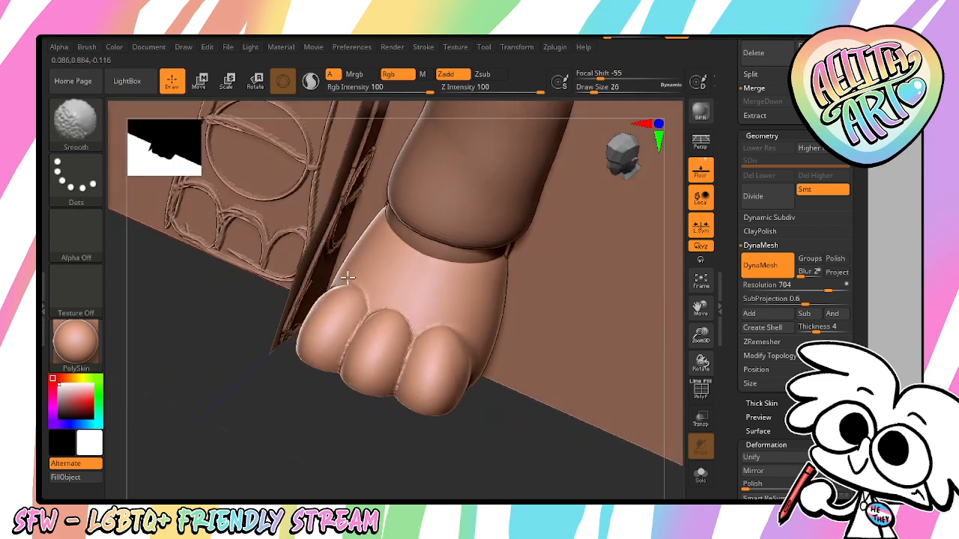
pyautogui.moveTo(385, 446); pyautogui.dragTo(454, 401)
pyautogui.keyDown('shift'); pyautogui.moveTo(352, 282); pyautogui.dragTo(333, 296); pyautogui.keyUp('shift')
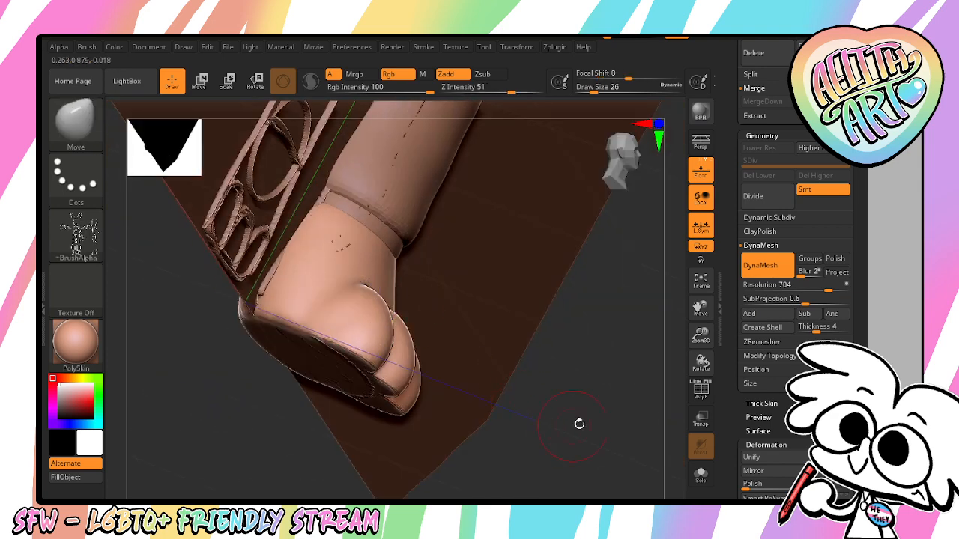
pyautogui.keyDown('shift'); pyautogui.moveTo(578, 424); pyautogui.dragTo(598, 358); pyautogui.keyUp('shift')
pyautogui.keyDown('shift'); pyautogui.moveTo(351, 271); pyautogui.dragTo(341, 276); pyautogui.keyUp('shift')
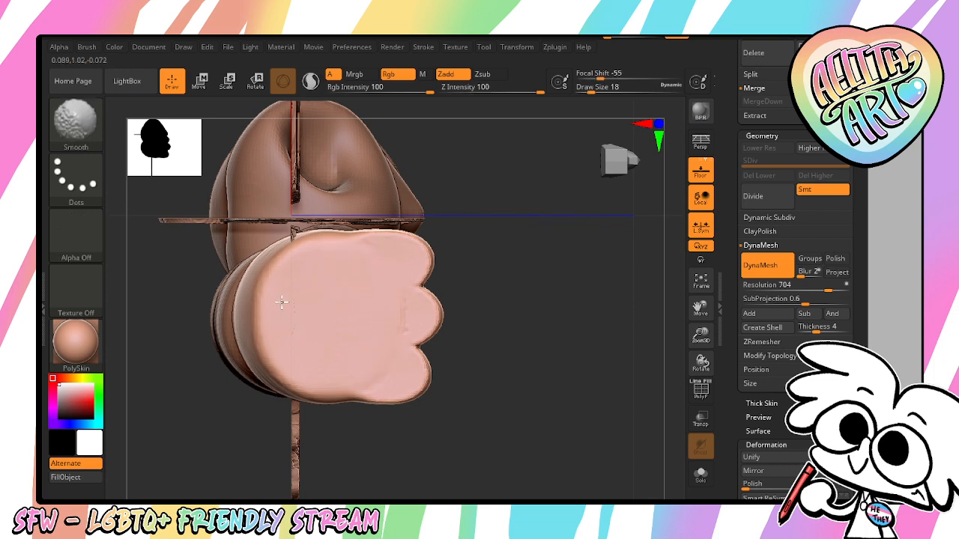
# Mask the foot except its underside, centre the gizmo on the unmasked area, and flatten the sole by scaling it vertically
pyautogui.moveTo(500, 322); pyautogui.dragTo(517, 397)
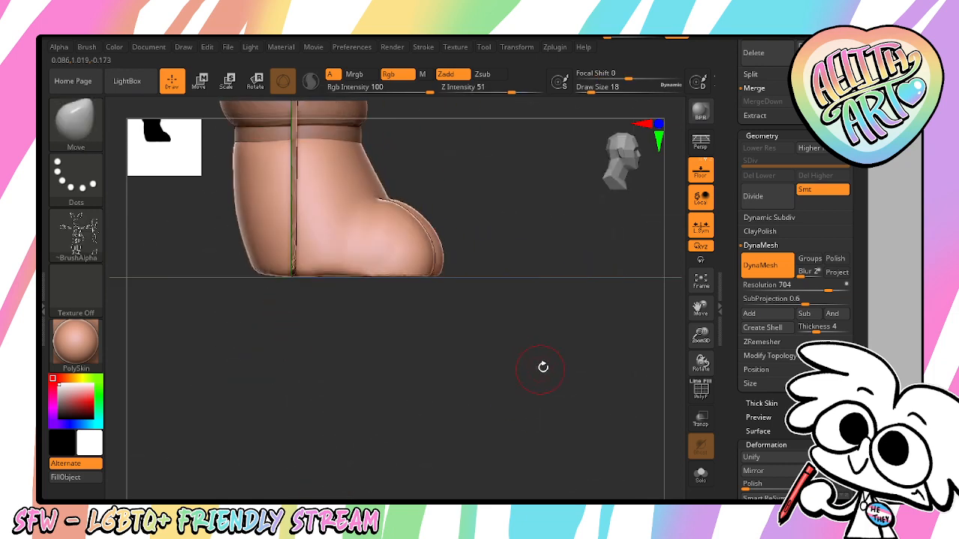
pyautogui.moveTo(565, 354); pyautogui.dragTo(462, 341)
pyautogui.moveTo(702, 310); pyautogui.dragTo(741, 332)
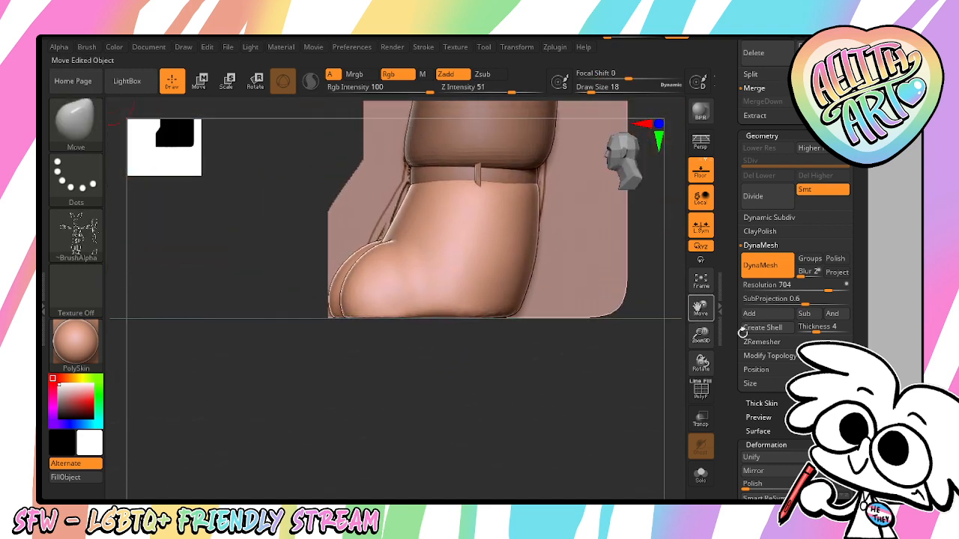
pyautogui.moveTo(623, 420)
pyautogui.keyDown('ctrl'); pyautogui.mouseDown()
pyautogui.moveTo(299, 313)
pyautogui.moveTo(565, 360)
pyautogui.moveTo(561, 295)
pyautogui.moveTo(546, 374)
pyautogui.mouseUp(); pyautogui.keyUp('ctrl')
pyautogui.keyDown('ctrl'); pyautogui.click(547, 376); pyautogui.keyUp('ctrl')
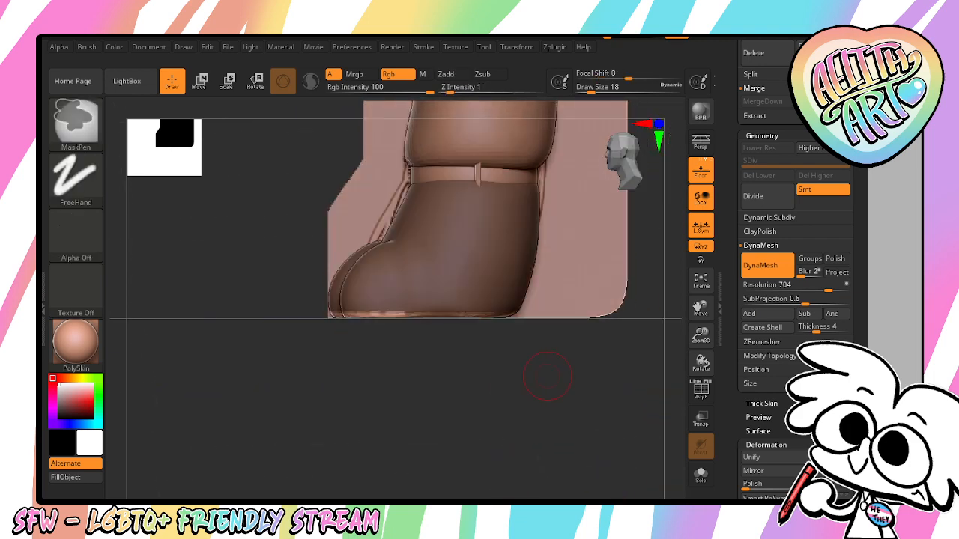
pyautogui.press('e')
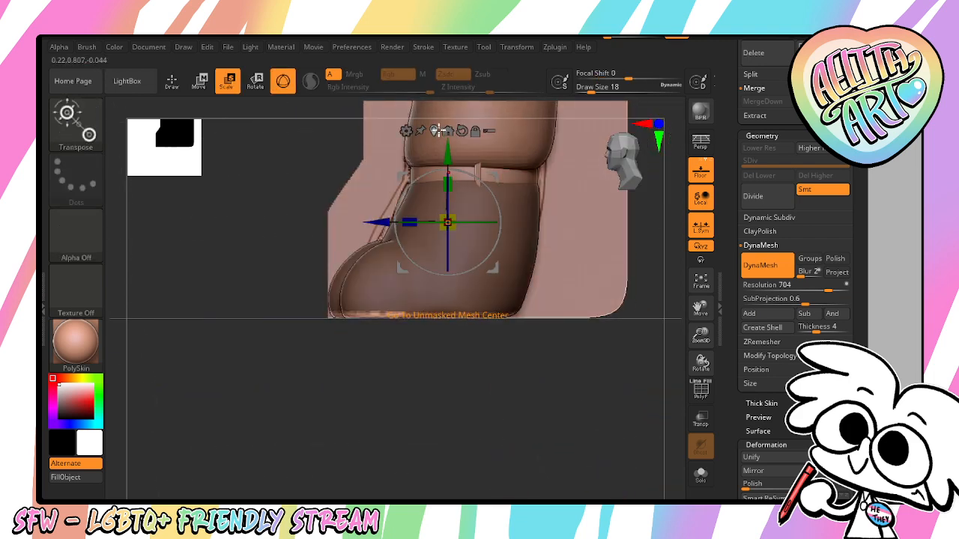
pyautogui.click(434, 129)
pyautogui.moveTo(422, 278); pyautogui.dragTo(422, 365)
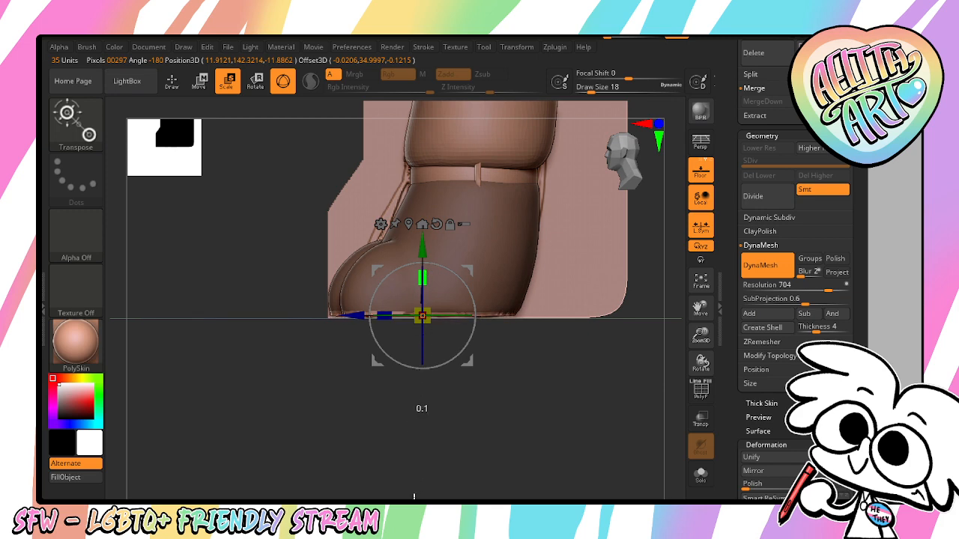
pyautogui.moveTo(577, 420); pyautogui.dragTo(518, 307)
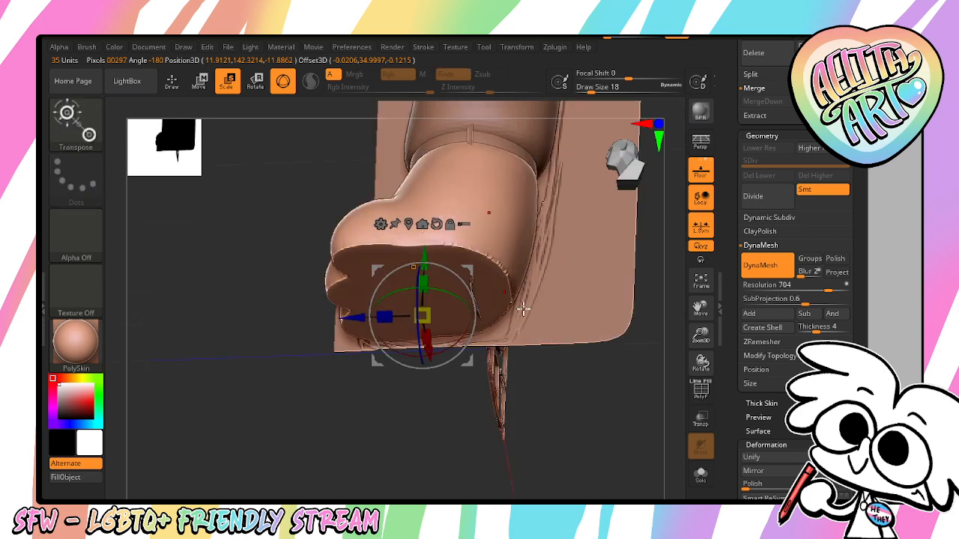
# Return to the Move brush, raise the draw size to 30, and smooth the edge of the flattened sole
pyautogui.press('b')
pyautogui.click(532, 128)
pyautogui.moveTo(575, 425)
pyautogui.mouseDown()
pyautogui.moveTo(593, 354)
pyautogui.moveTo(577, 268)
pyautogui.moveTo(586, 364)
pyautogui.moveTo(552, 367)
pyautogui.moveTo(512, 311)
pyautogui.mouseUp()
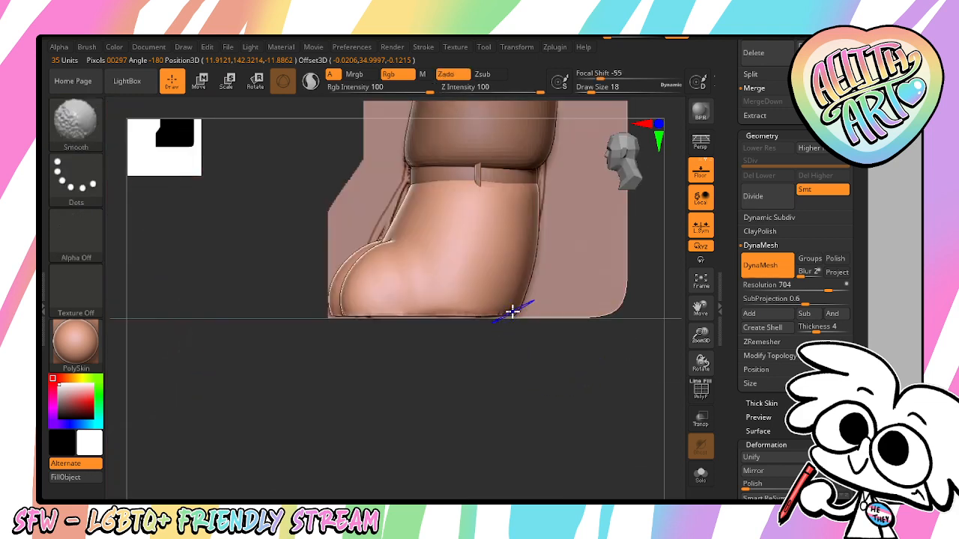
pyautogui.moveTo(440, 407); pyautogui.dragTo(486, 265)
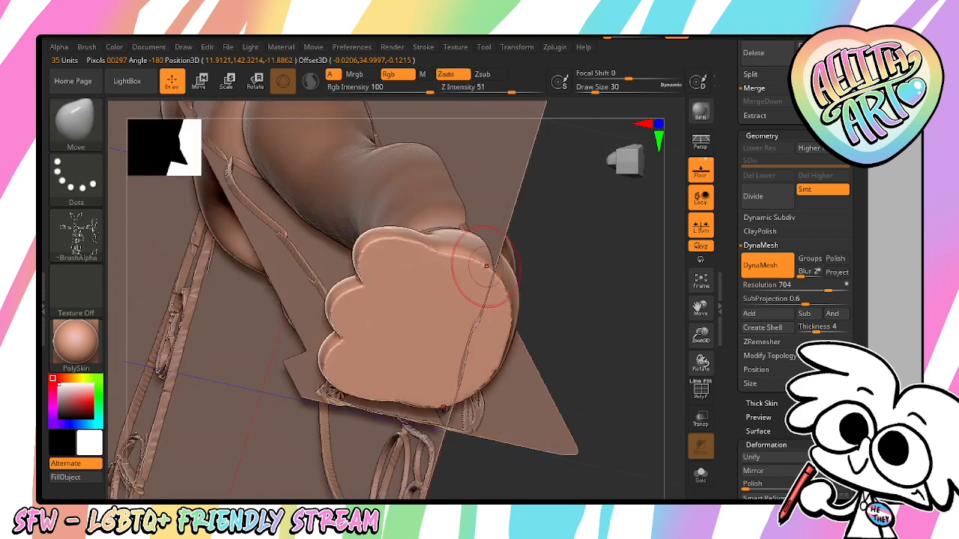
pyautogui.moveTo(381, 270)
pyautogui.keyDown('shift'); pyautogui.mouseDown()
pyautogui.moveTo(381, 261)
pyautogui.moveTo(487, 300)
pyautogui.moveTo(473, 368)
pyautogui.mouseUp(); pyautogui.keyUp('shift')
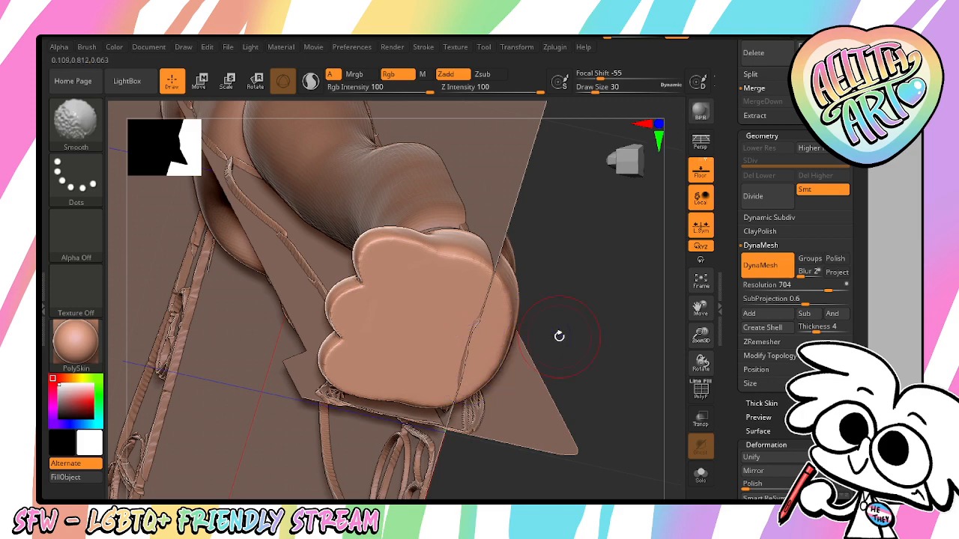
# Inspect the foot from below, the side and the front against the full-body reference
pyautogui.moveTo(559, 336); pyautogui.dragTo(550, 259)
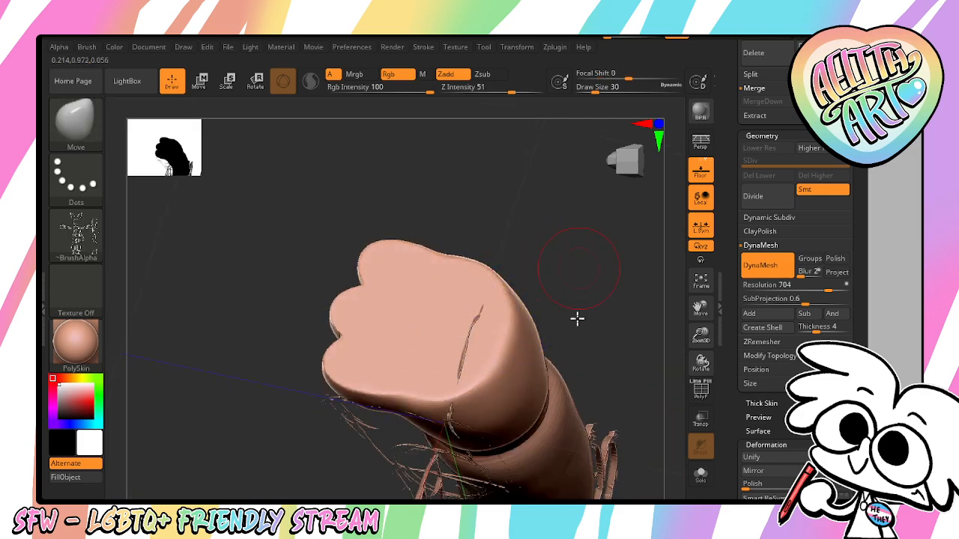
pyautogui.moveTo(577, 318)
pyautogui.mouseDown()
pyautogui.moveTo(574, 456)
pyautogui.moveTo(558, 420)
pyautogui.moveTo(573, 344)
pyautogui.moveTo(529, 259)
pyautogui.mouseUp()
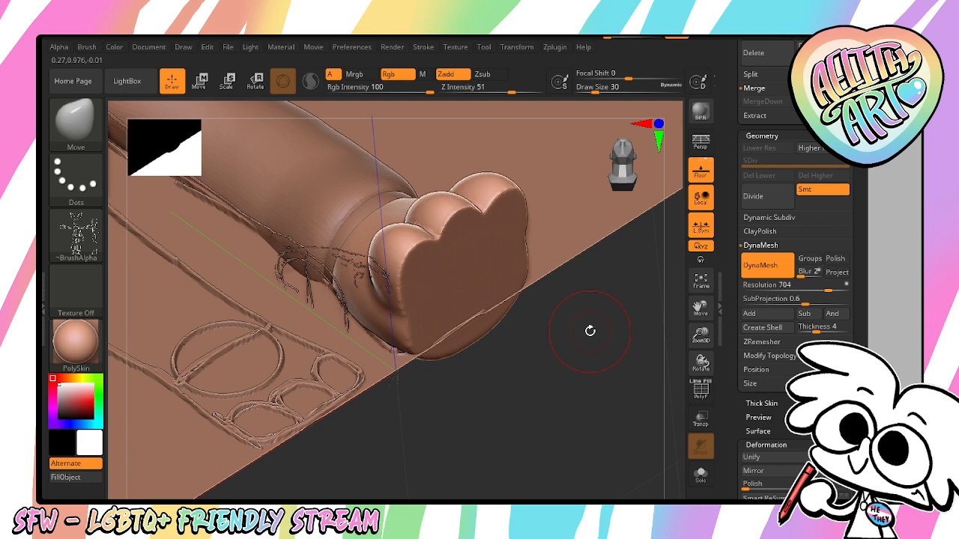
pyautogui.moveTo(590, 331); pyautogui.dragTo(580, 384)
pyautogui.moveTo(703, 327); pyautogui.dragTo(705, 245)
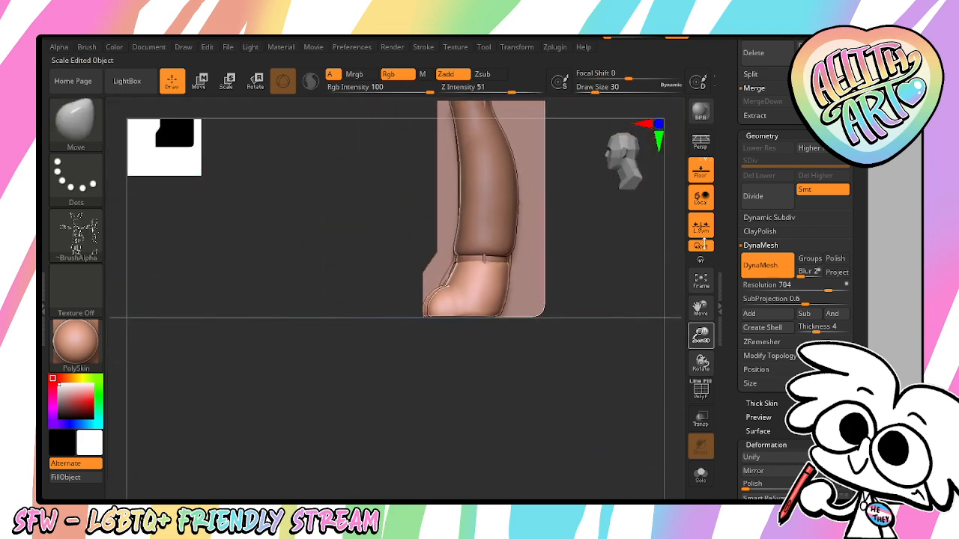
pyautogui.moveTo(593, 285)
pyautogui.mouseDown()
pyautogui.moveTo(625, 377)
pyautogui.moveTo(699, 329)
pyautogui.moveTo(688, 415)
pyautogui.mouseUp()
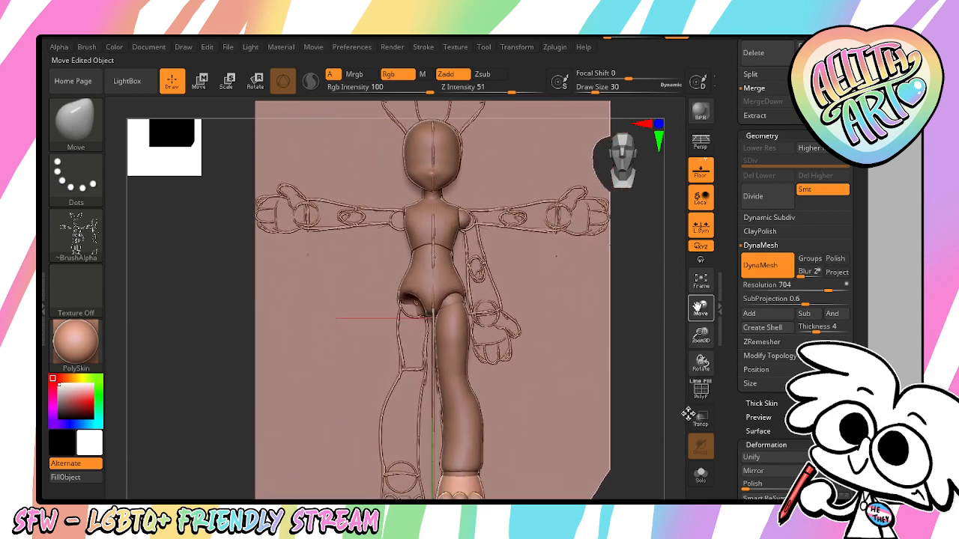
pyautogui.moveTo(628, 454); pyautogui.dragTo(661, 402)
pyautogui.moveTo(702, 360); pyautogui.dragTo(696, 397)
pyautogui.moveTo(701, 308); pyautogui.dragTo(694, 83)
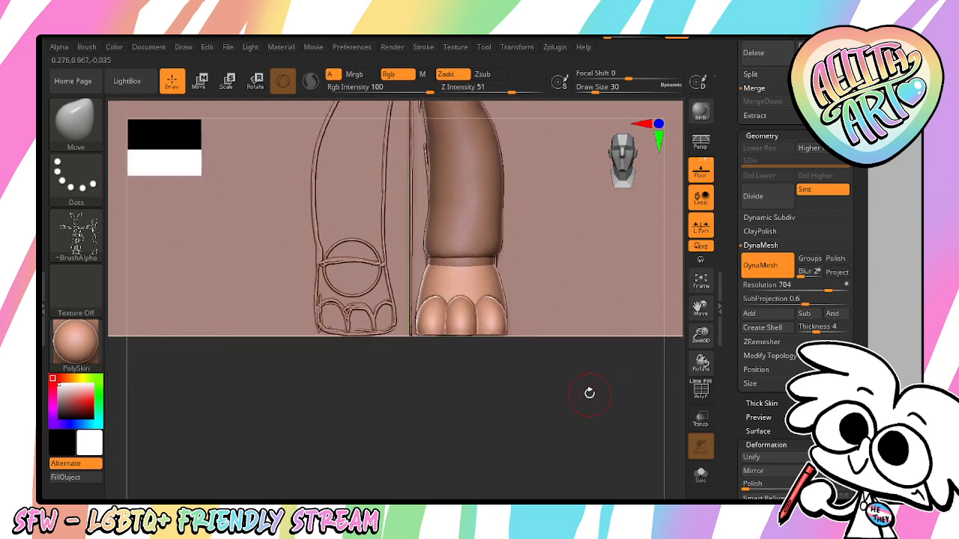
pyautogui.moveTo(589, 394)
pyautogui.mouseDown()
pyautogui.moveTo(574, 409)
pyautogui.moveTo(527, 411)
pyautogui.moveTo(576, 403)
pyautogui.moveTo(565, 403)
pyautogui.moveTo(590, 384)
pyautogui.mouseUp()
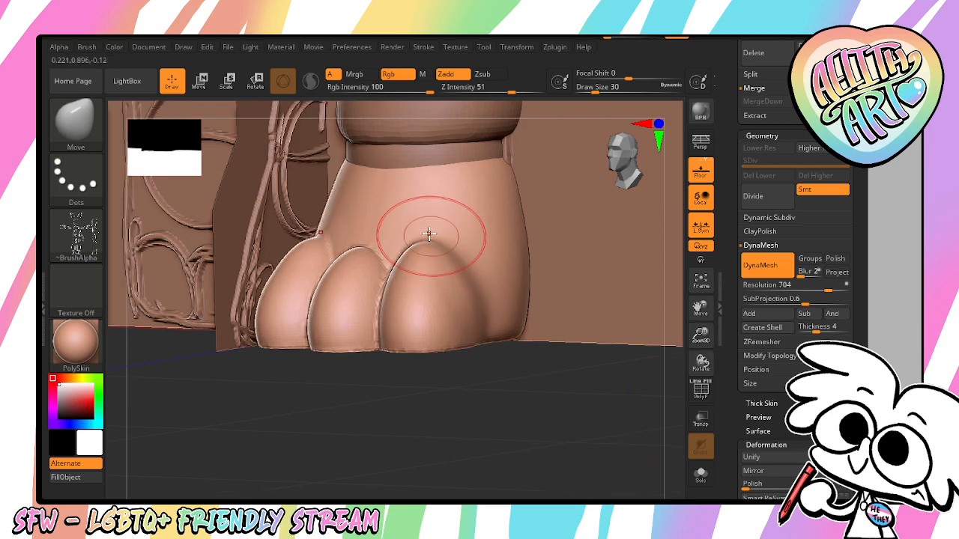
# Pull the upper ends of the middle and outer toes upward with the Move brush to refine their outline
pyautogui.moveTo(429, 235)
pyautogui.mouseDown()
pyautogui.moveTo(426, 246)
pyautogui.moveTo(414, 245)
pyautogui.moveTo(378, 216)
pyautogui.mouseUp()
pyautogui.moveTo(364, 249); pyautogui.dragTo(366, 235)
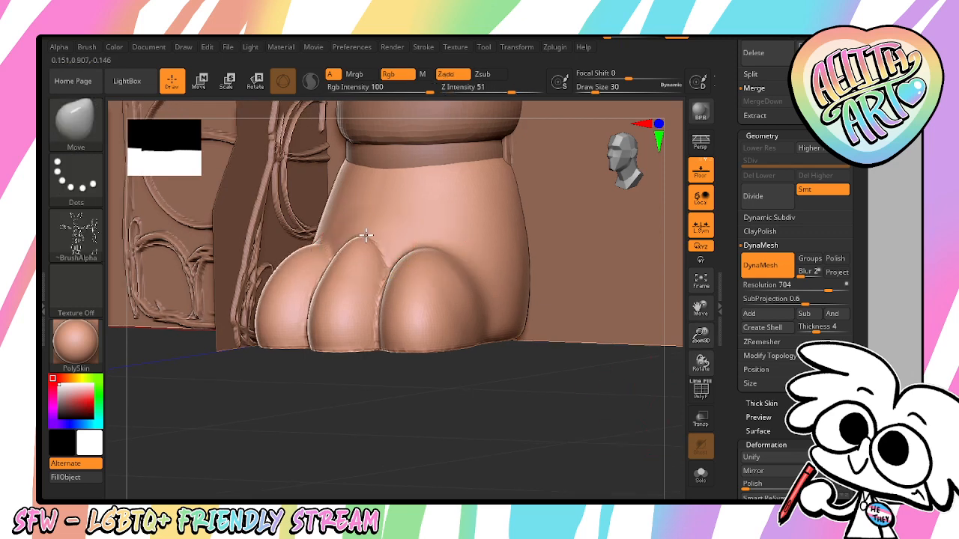
pyautogui.press('shift')
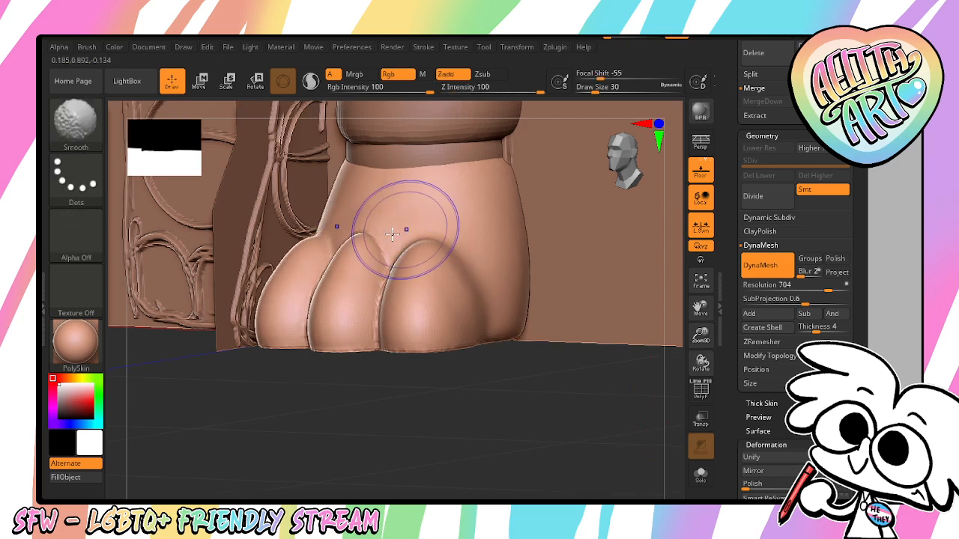
pyautogui.keyDown('shift'); pyautogui.moveTo(526, 421); pyautogui.dragTo(559, 387); pyautogui.keyUp('shift')
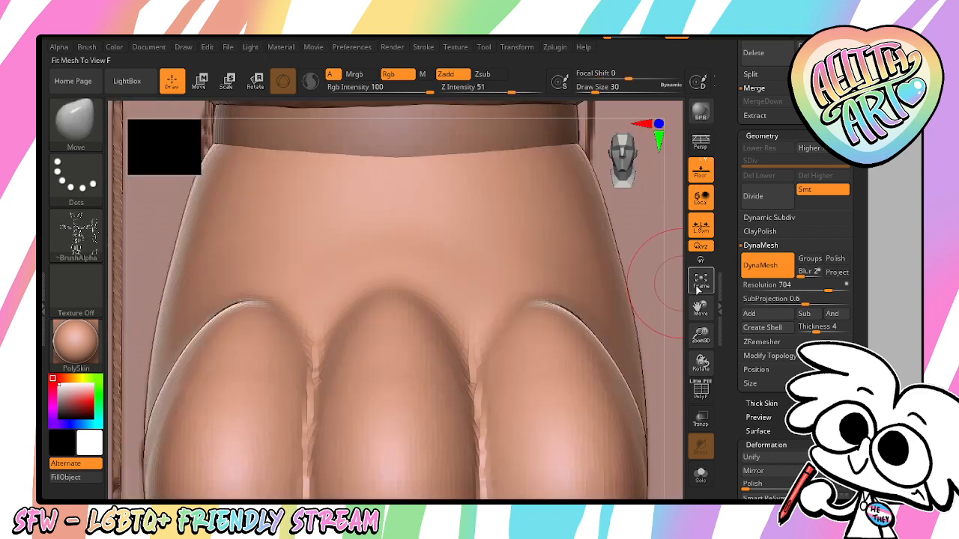
# Frame the whole figure from the front and save the project over the existing file
pyautogui.click(700, 279)
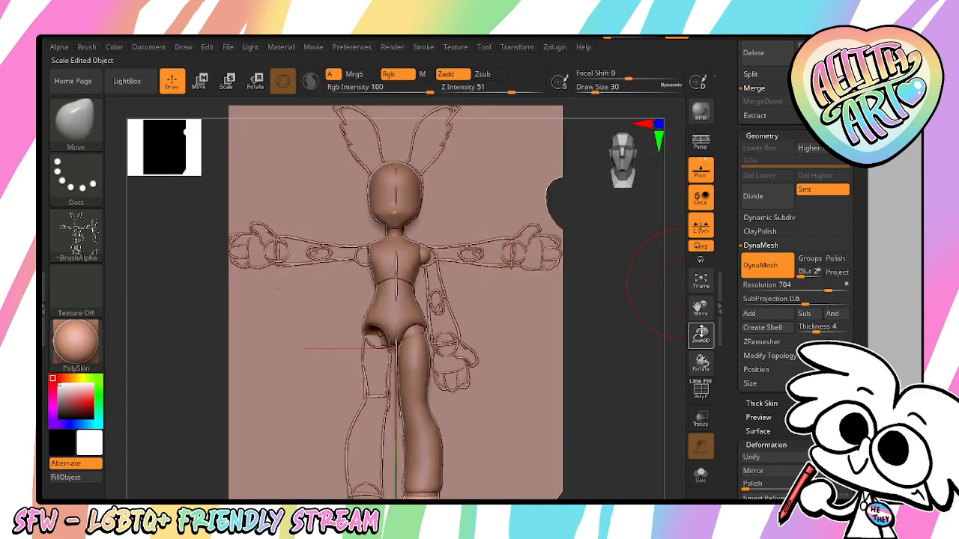
pyautogui.keyDown('shift'); pyautogui.moveTo(579, 459); pyautogui.dragTo(629, 446); pyautogui.keyUp('shift')
pyautogui.press('ctrl')
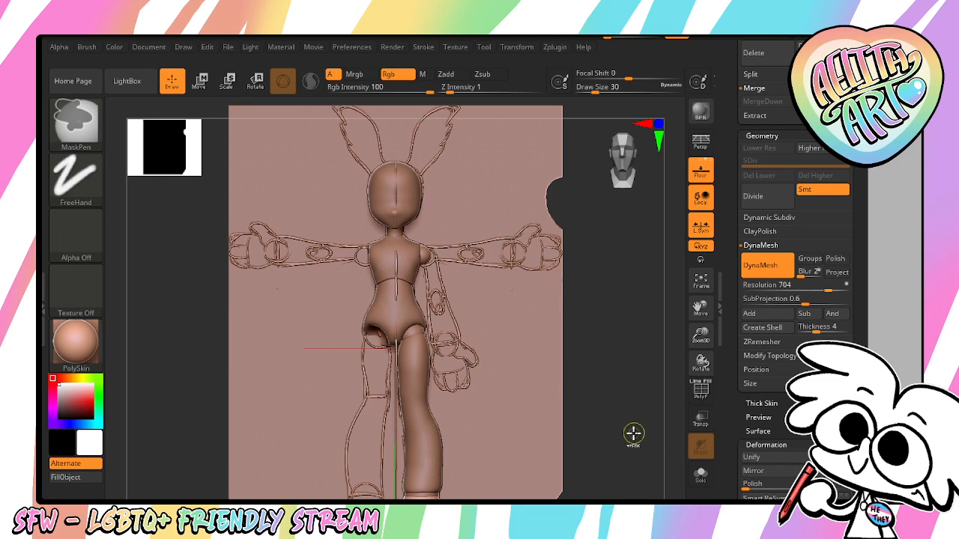
pyautogui.hotkey('ctrl', 'shift')
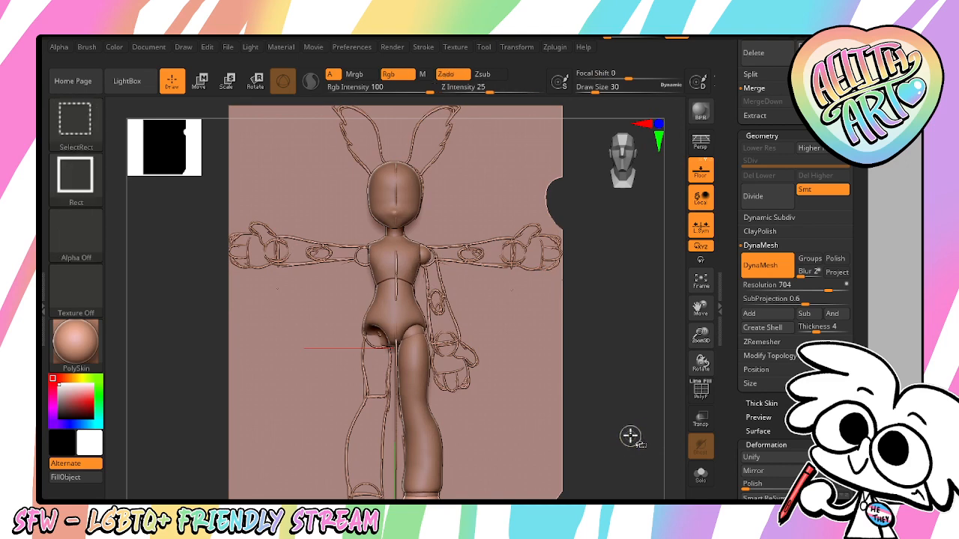
pyautogui.moveTo(637, 390)
pyautogui.keyDown('shift'); pyautogui.mouseDown()
pyautogui.moveTo(595, 411)
pyautogui.moveTo(650, 411)
pyautogui.mouseUp(); pyautogui.keyUp('shift')
pyautogui.moveTo(701, 335); pyautogui.dragTo(704, 302)
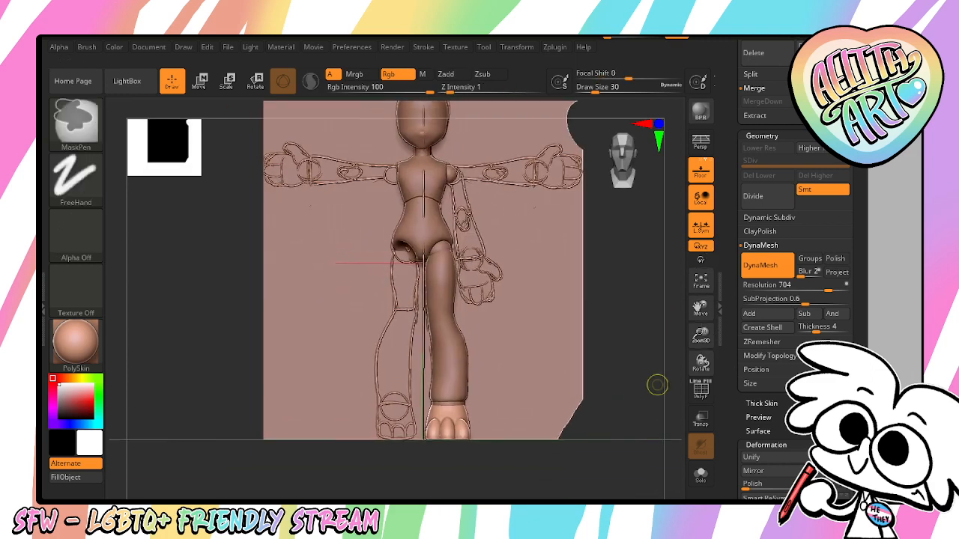
pyautogui.hotkey('ctrl', 's')
pyautogui.press('Return')
pyautogui.press('Return')
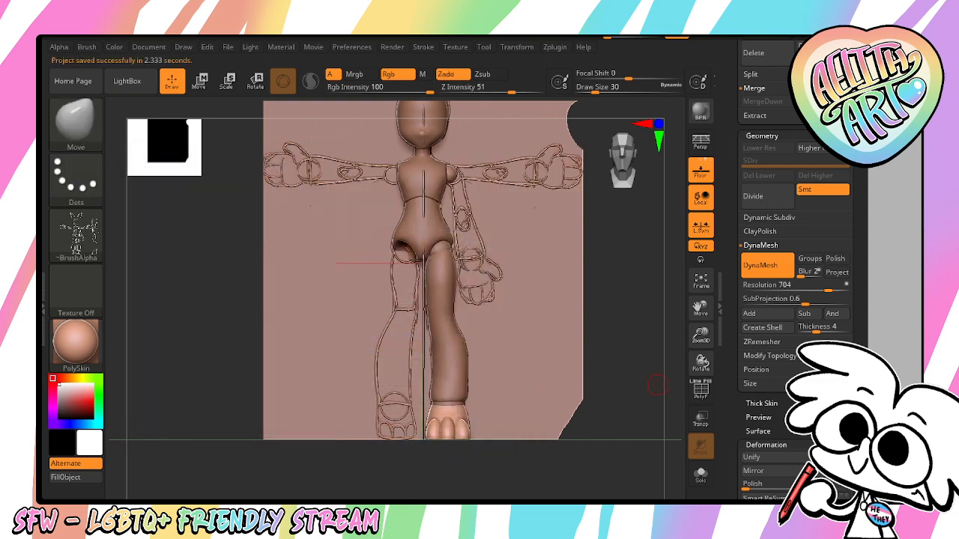
# Insert a cylinder subtool below the fused foot subtool and select it
pyautogui.scroll(10, 867, 264)
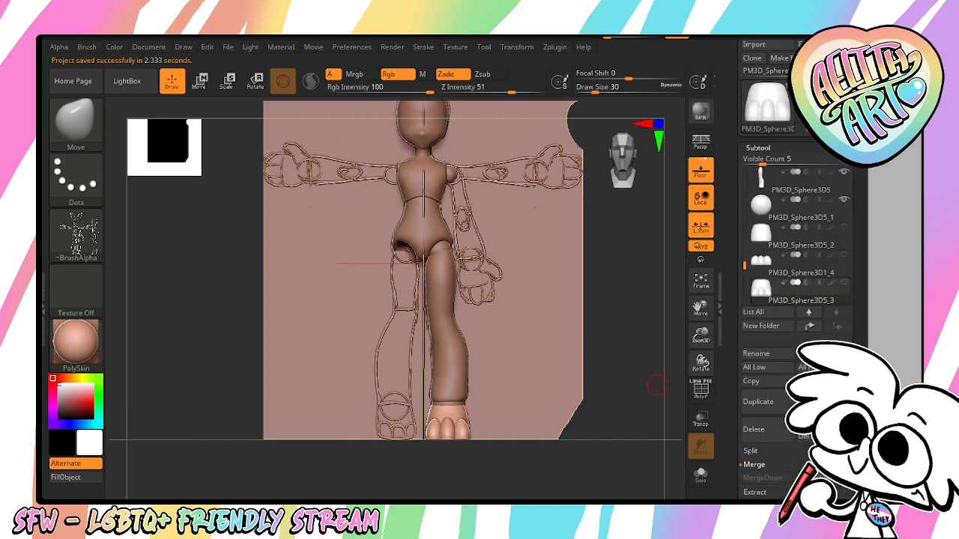
pyautogui.click(815, 396)
pyautogui.click(592, 418)
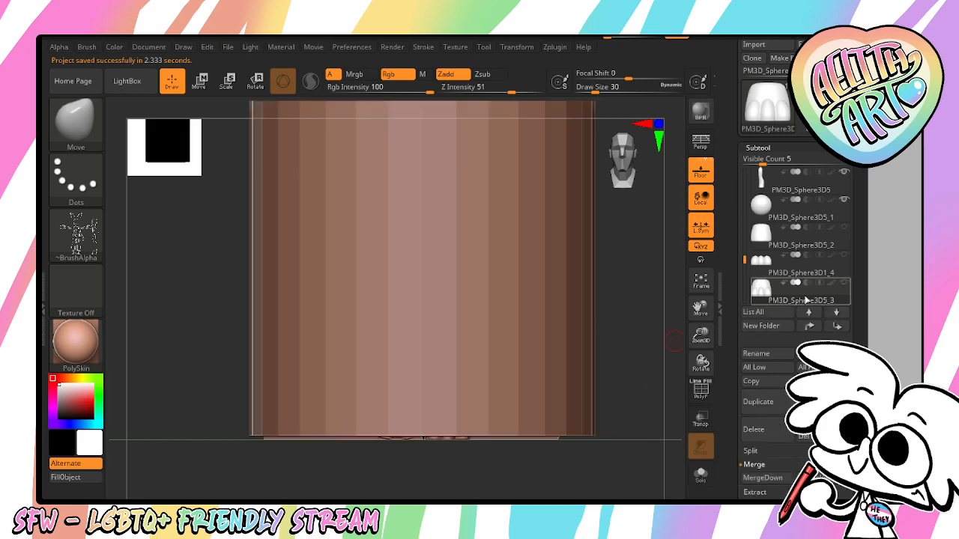
pyautogui.click(809, 299)
# Rotate the cylinder onto its side, move it beside the shoulder, and scale it down close to arm thickness
pyautogui.press('e')
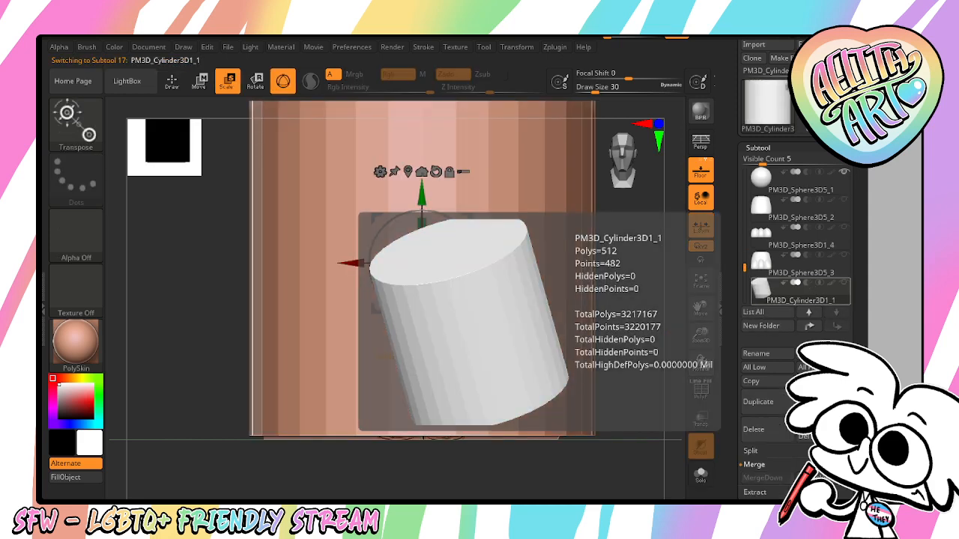
pyautogui.moveTo(701, 309); pyautogui.dragTo(760, 413)
pyautogui.moveTo(516, 338); pyautogui.dragTo(533, 450)
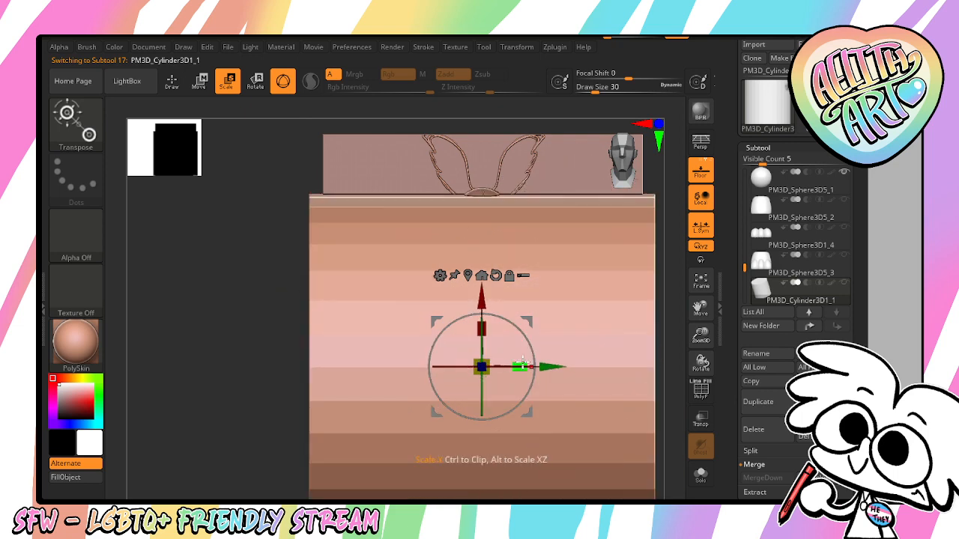
pyautogui.moveTo(522, 364); pyautogui.dragTo(371, 418)
pyautogui.moveTo(529, 324); pyautogui.dragTo(578, 241)
pyautogui.moveTo(705, 337); pyautogui.dragTo(704, 517)
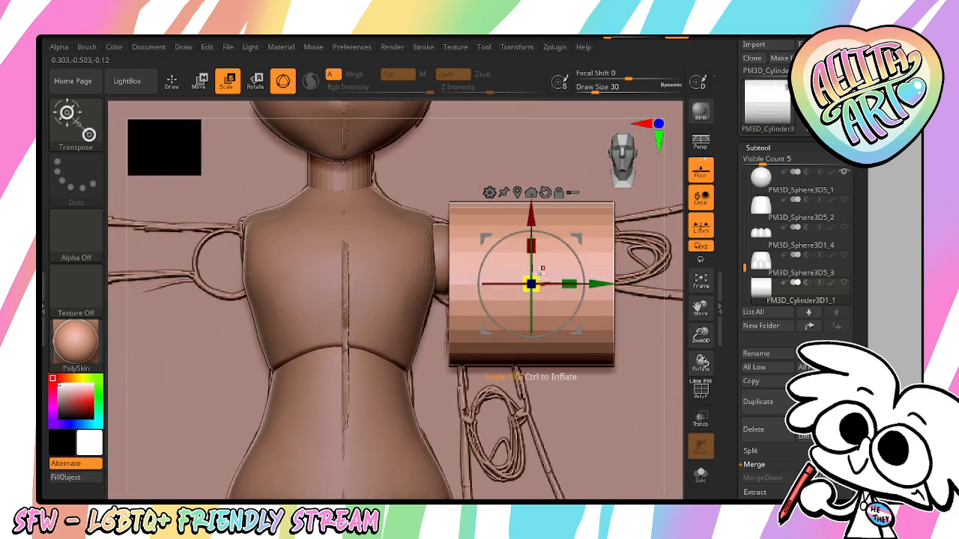
pyautogui.moveTo(529, 287); pyautogui.dragTo(490, 350)
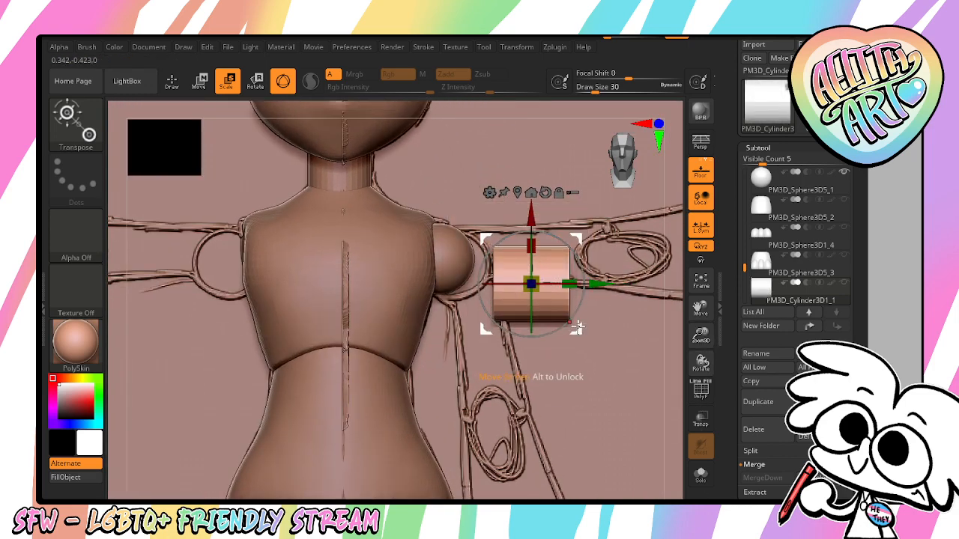
# Position the cylinder over the upper arm in the reference, next to the shoulder ball, and shrink it to the arm's thickness
pyautogui.moveTo(578, 327); pyautogui.dragTo(536, 300)
pyautogui.moveTo(494, 253); pyautogui.dragTo(493, 254)
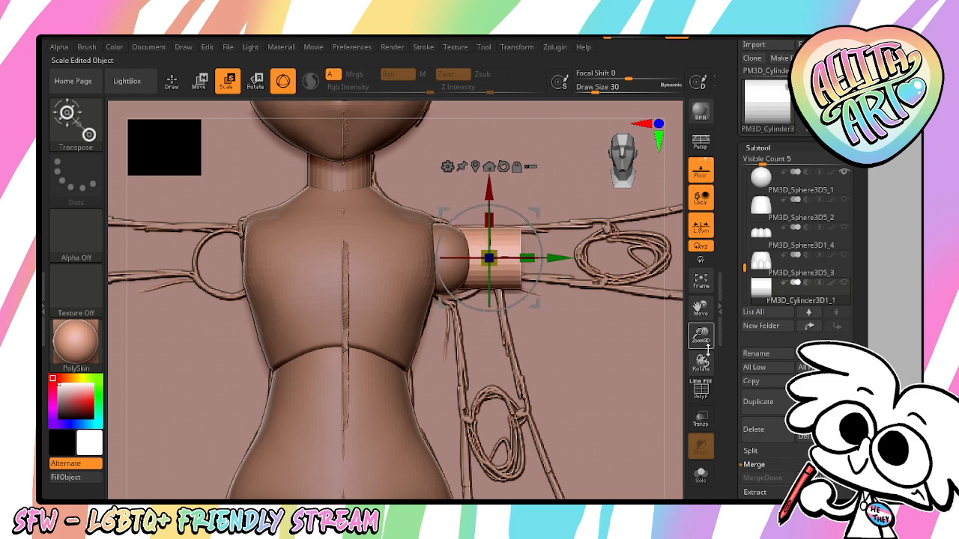
pyautogui.moveTo(707, 349); pyautogui.dragTo(670, 373)
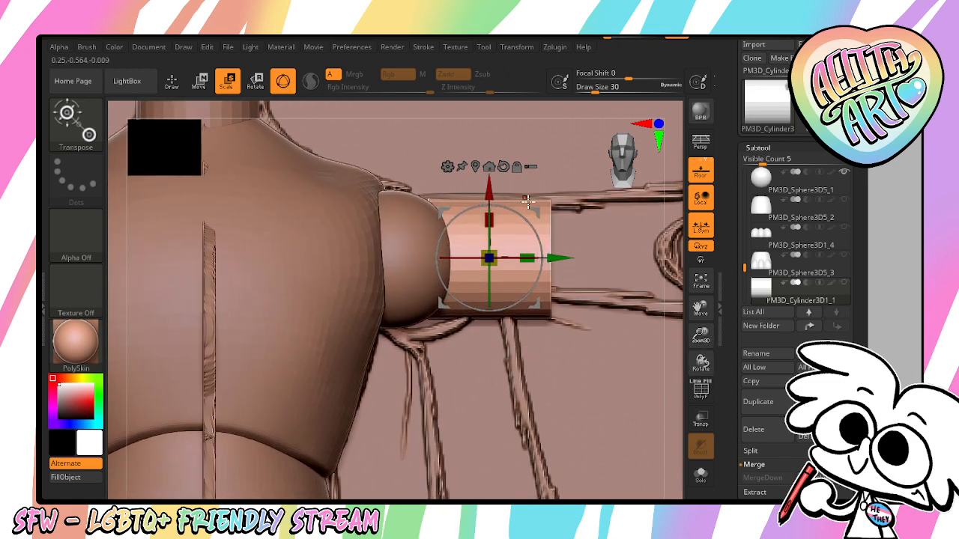
pyautogui.moveTo(537, 214); pyautogui.dragTo(513, 209)
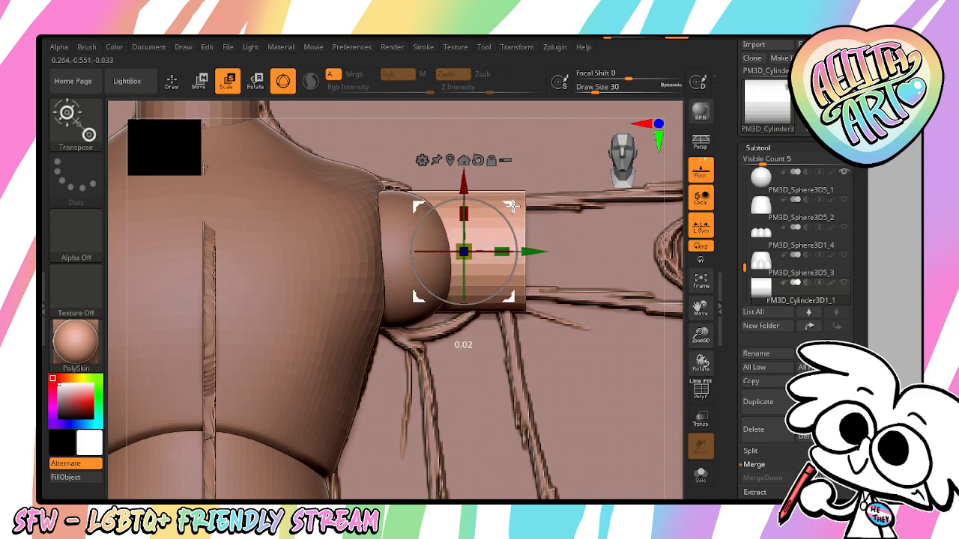
# Stretch the cylinder lengthwise so it extends from the shoulder ball along the arm to near the hand in the reference
pyautogui.moveTo(705, 363); pyautogui.dragTo(695, 307)
pyautogui.moveTo(696, 349); pyautogui.dragTo(592, 304)
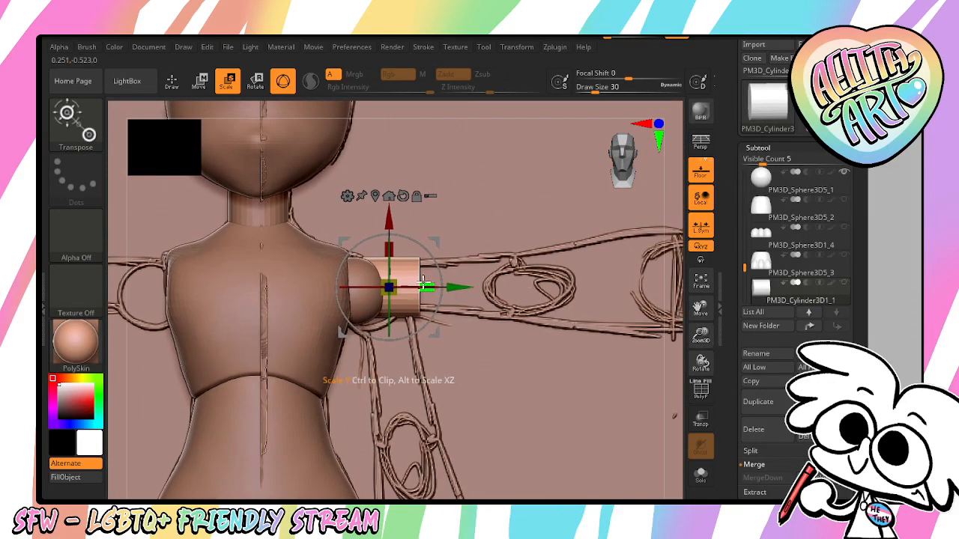
pyautogui.moveTo(426, 285); pyautogui.dragTo(589, 289)
pyautogui.click(700, 419)
pyautogui.click(701, 419)
pyautogui.moveTo(700, 365); pyautogui.dragTo(702, 309)
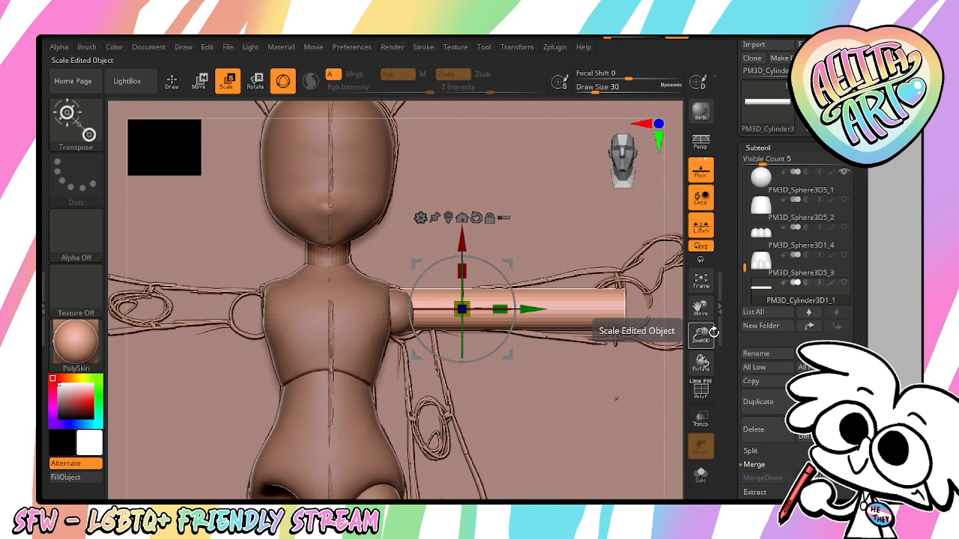
pyautogui.press('b')
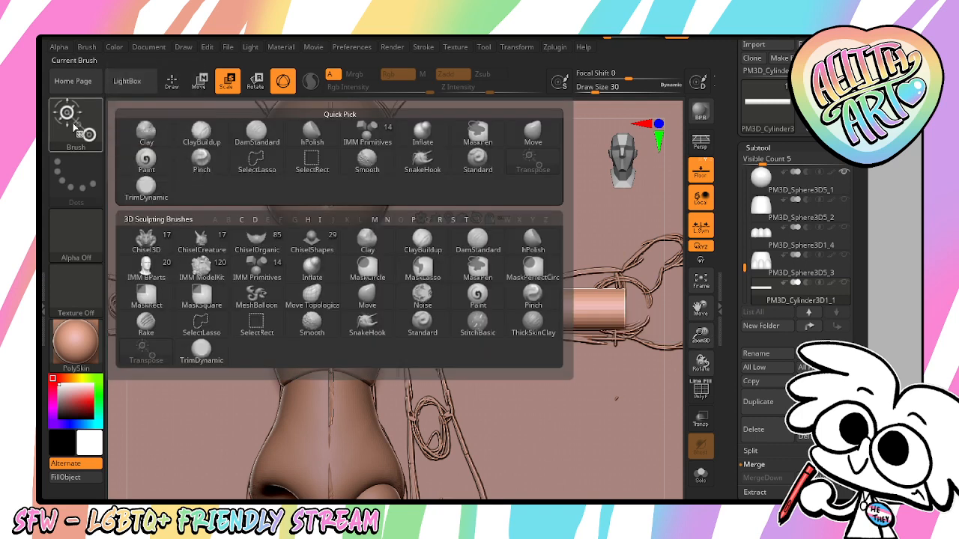
pyautogui.click(411, 139)
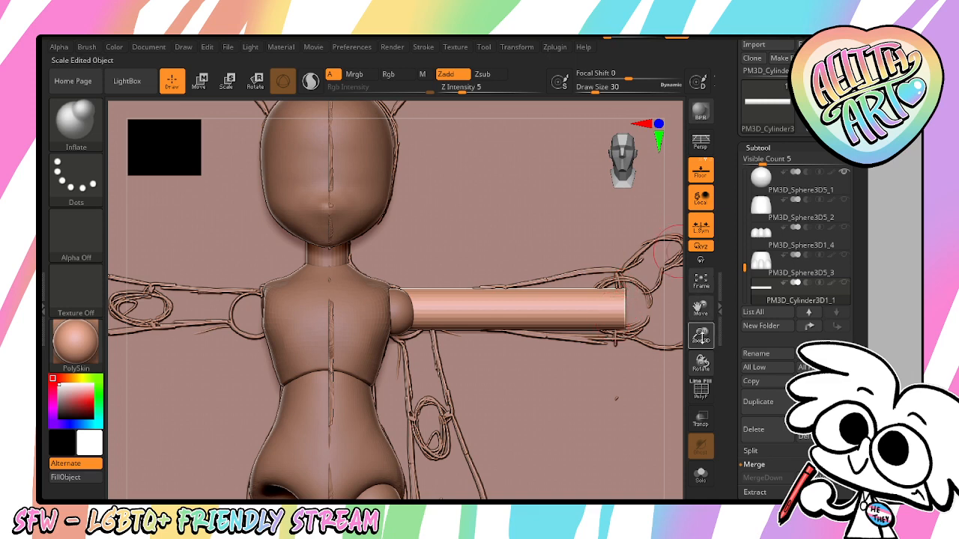
pyautogui.moveTo(704, 335); pyautogui.dragTo(712, 334)
pyautogui.press('e')
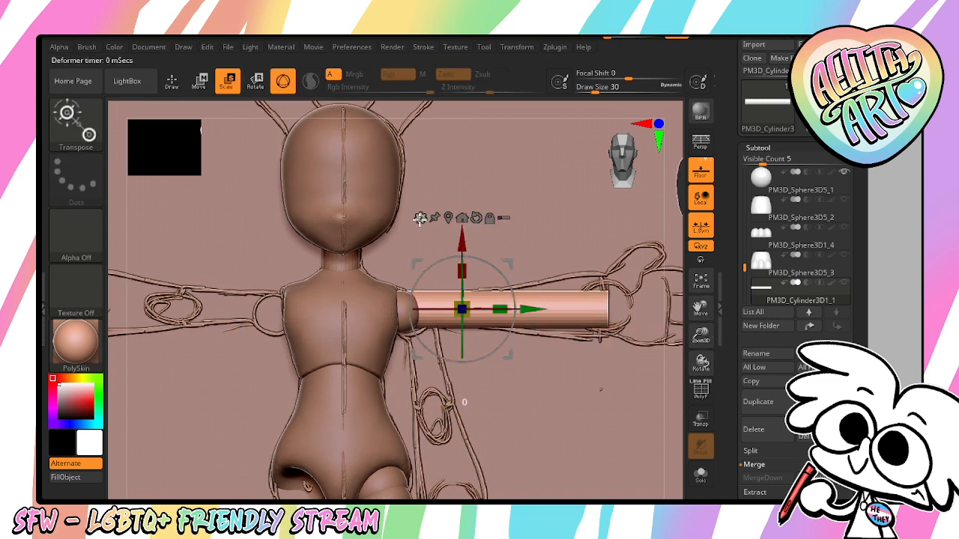
# Apply the Taper deformer to the arm cylinder, widening its hand end to match the reference outline
pyautogui.click(420, 218)
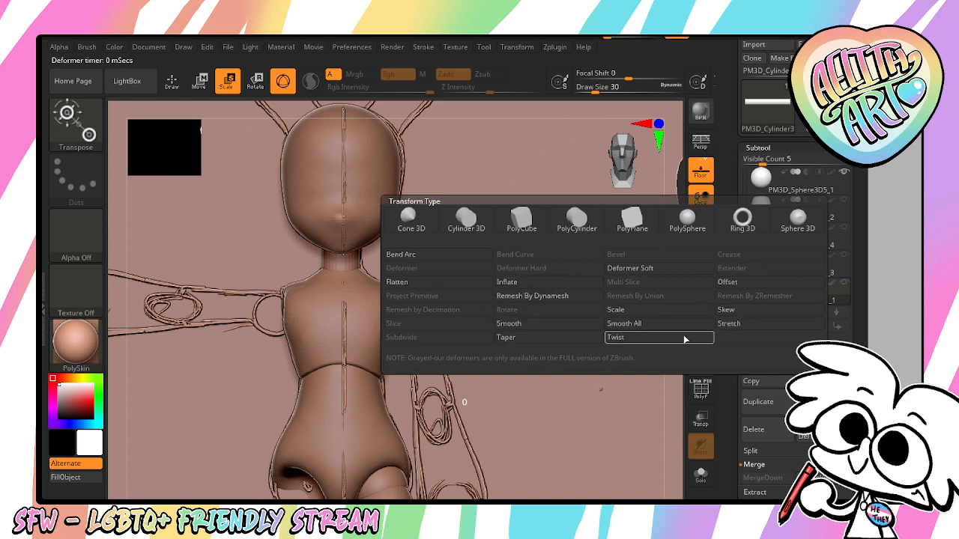
pyautogui.click(524, 340)
pyautogui.moveTo(609, 284); pyautogui.dragTo(621, 274)
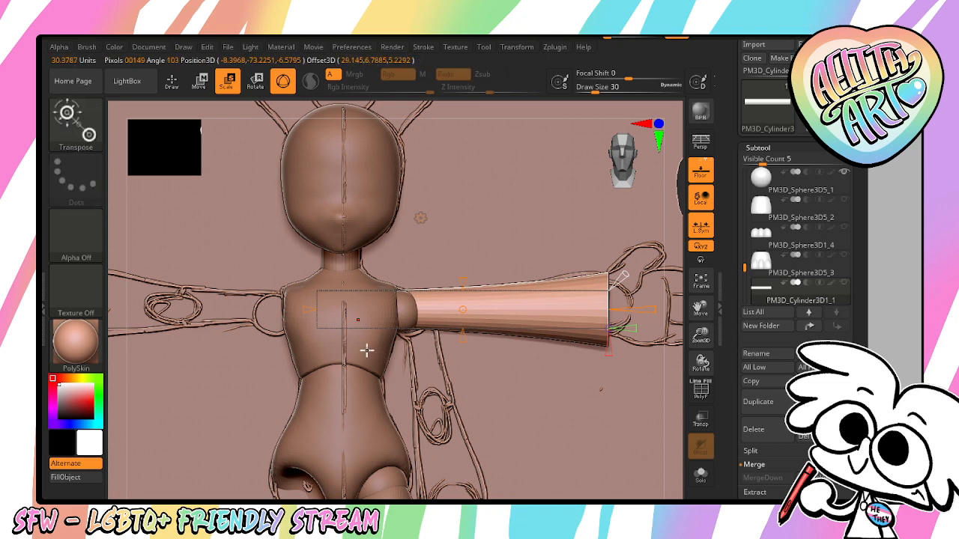
pyautogui.press('y')
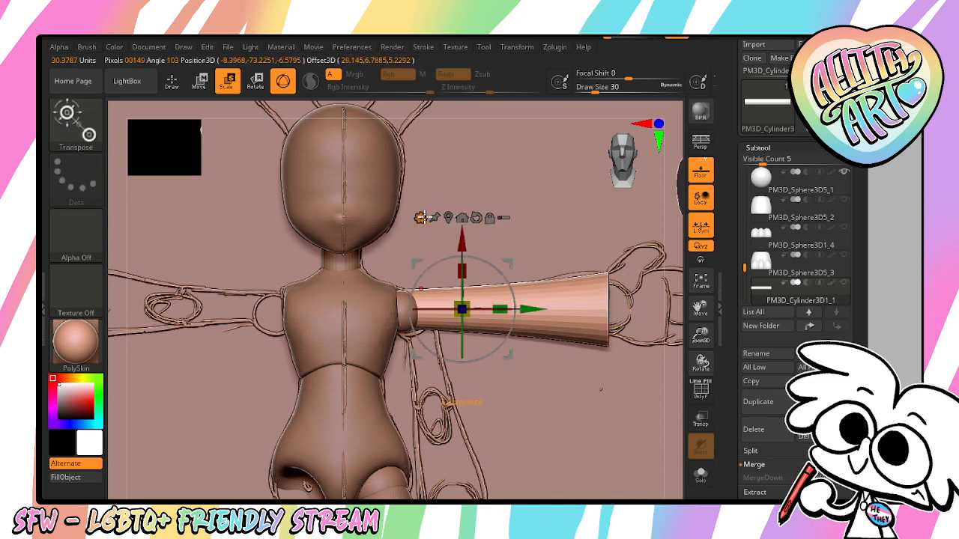
# Try bending the tapered arm cylinder with the Bend Arc deformer's vertical control, undoing each attempt
pyautogui.click(420, 217)
pyautogui.click(406, 273)
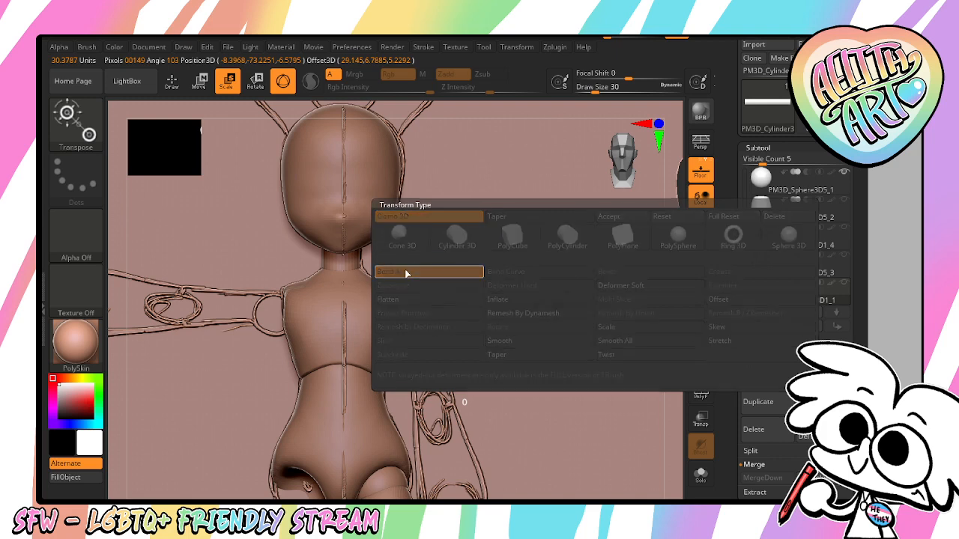
pyautogui.moveTo(605, 272); pyautogui.dragTo(653, 260)
pyautogui.hotkey('ctrl', 'z')
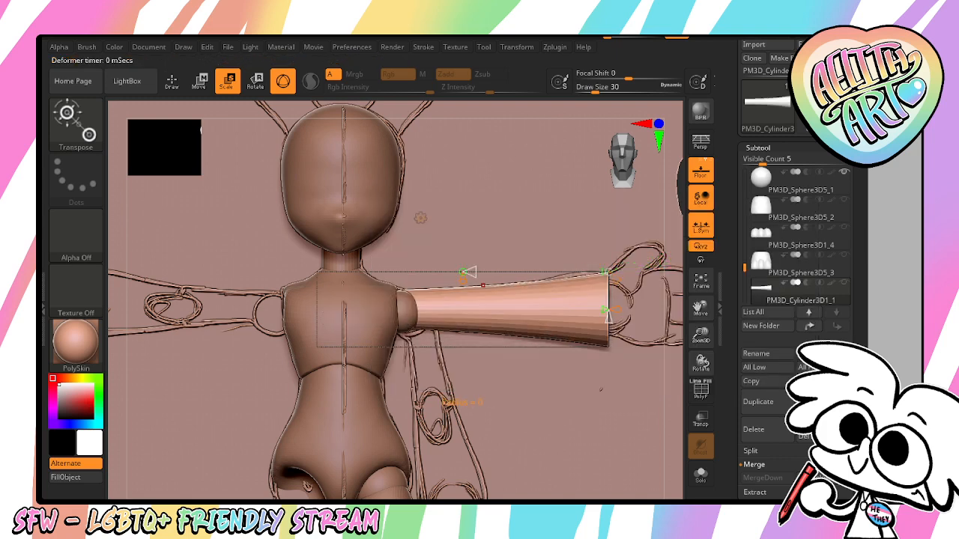
pyautogui.moveTo(463, 314); pyautogui.dragTo(463, 306)
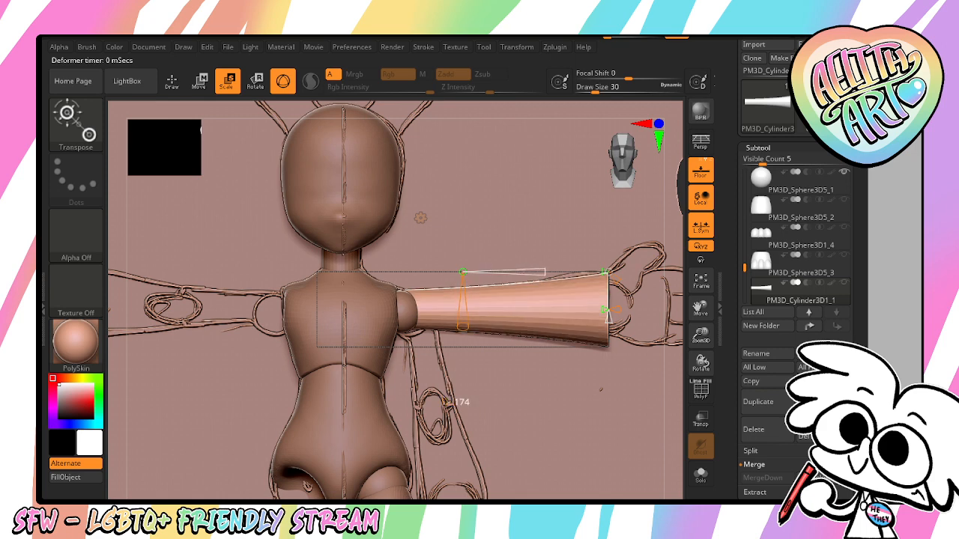
pyautogui.hotkey('ctrl', 'z')
pyautogui.moveTo(463, 272); pyautogui.dragTo(463, 229)
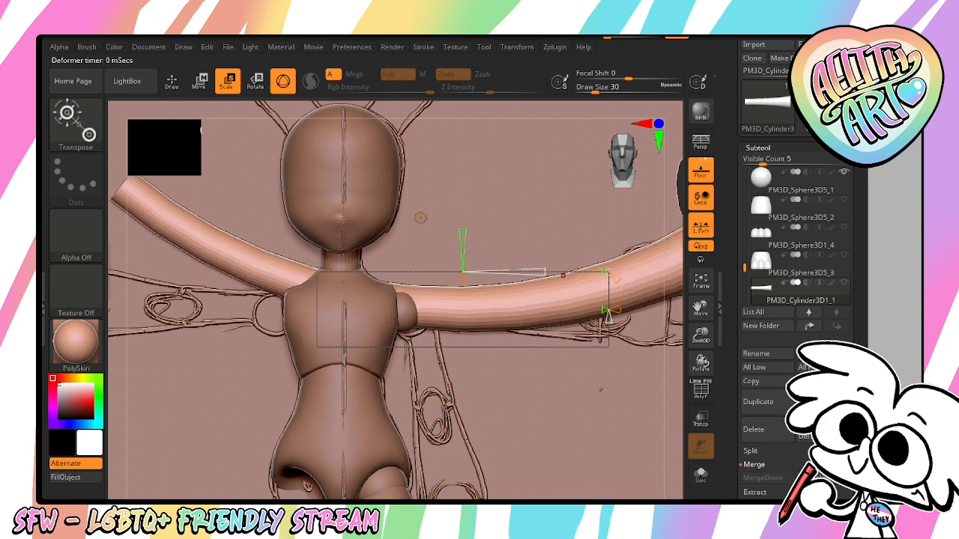
pyautogui.hotkey('ctrl', 'z')
pyautogui.moveTo(463, 272); pyautogui.dragTo(506, 182)
pyautogui.hotkey('ctrl', 'z')
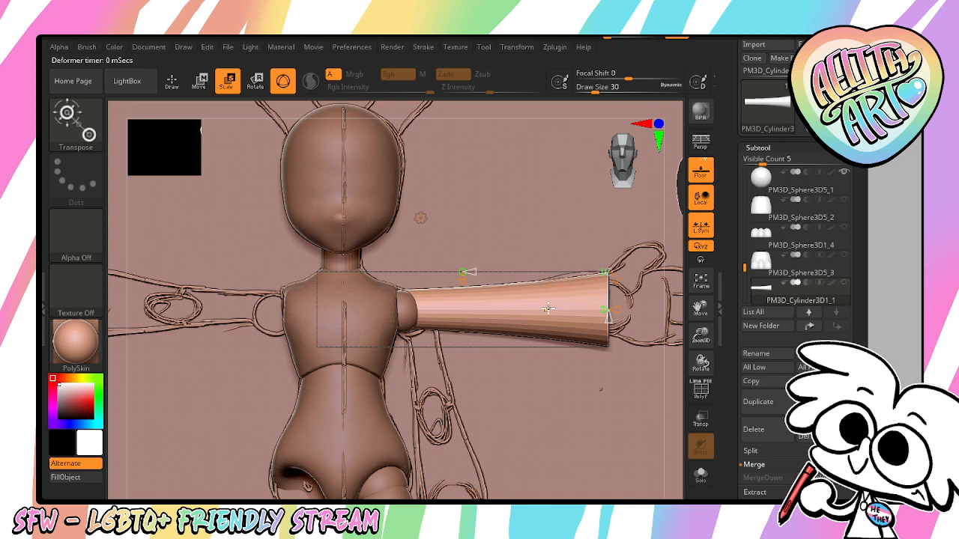
# Try flaring the arm cylinder's wide end with Bend Arc, turn on the polygon wireframe, and undo the bend
pyautogui.moveTo(604, 309); pyautogui.dragTo(579, 313)
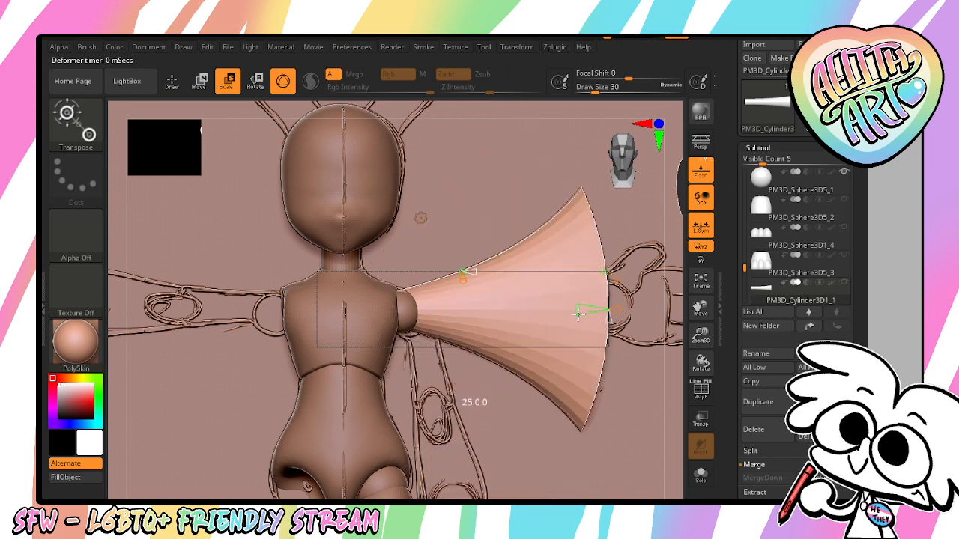
pyautogui.click(699, 417)
pyautogui.click(700, 391)
pyautogui.moveTo(701, 364)
pyautogui.mouseDown()
pyautogui.moveTo(690, 375)
pyautogui.moveTo(671, 364)
pyautogui.moveTo(703, 361)
pyautogui.mouseUp()
pyautogui.click(700, 417)
pyautogui.hotkey('ctrl', 'z')
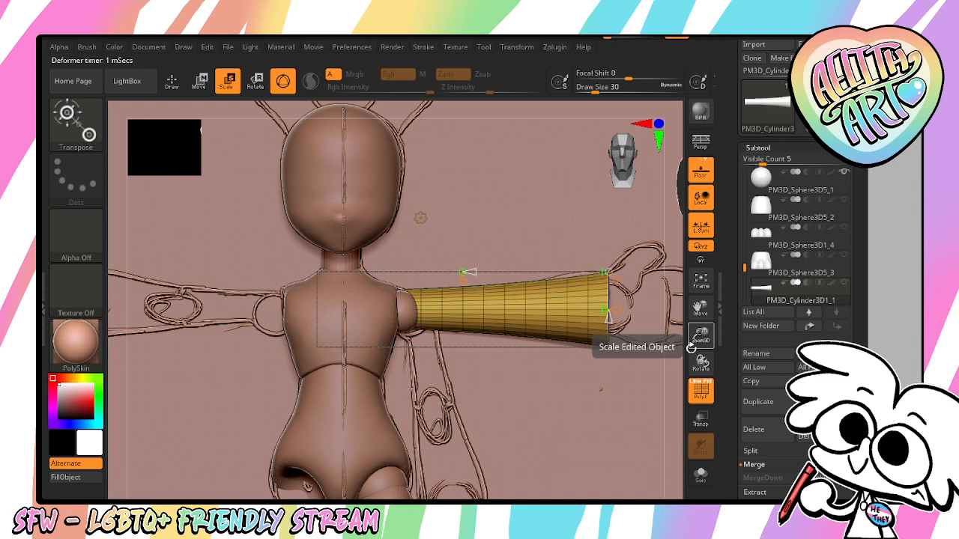
# Inflate the tapered arm cylinder by about 0.126 with the Inflate deformer, return to Gizmo 3D, and hide the polygon wireframe
pyautogui.click(420, 220)
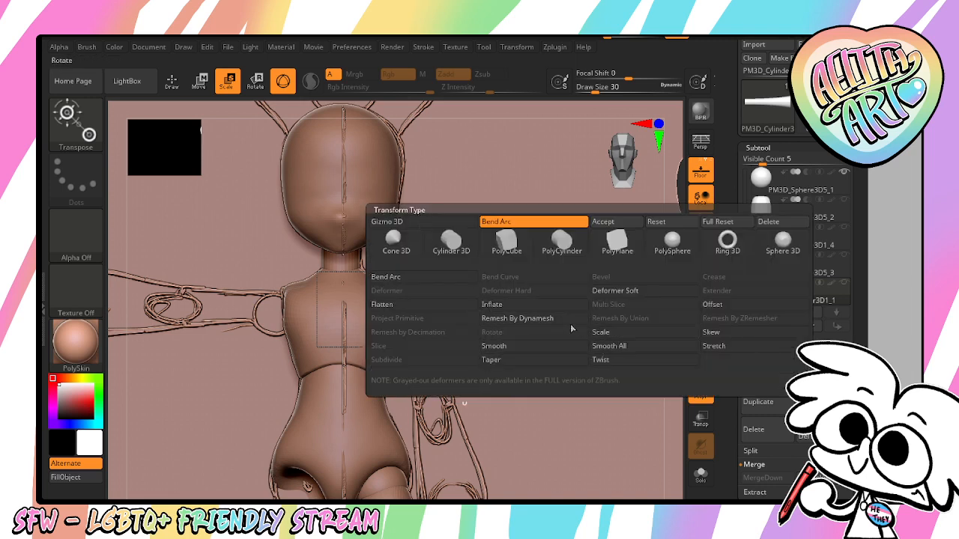
pyautogui.click(511, 305)
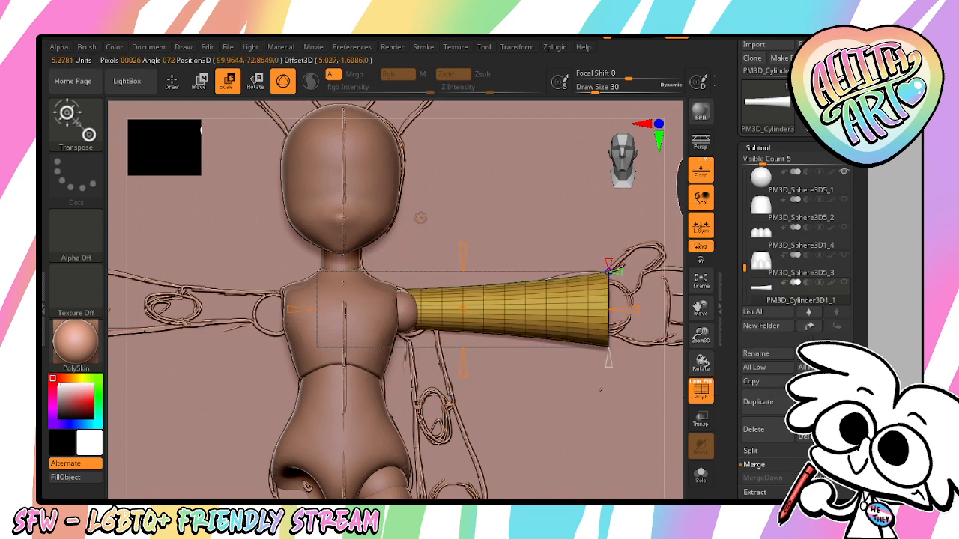
pyautogui.moveTo(628, 310); pyautogui.dragTo(584, 329)
pyautogui.moveTo(637, 310)
pyautogui.mouseDown()
pyautogui.moveTo(693, 306)
pyautogui.moveTo(611, 313)
pyautogui.moveTo(653, 313)
pyautogui.mouseUp()
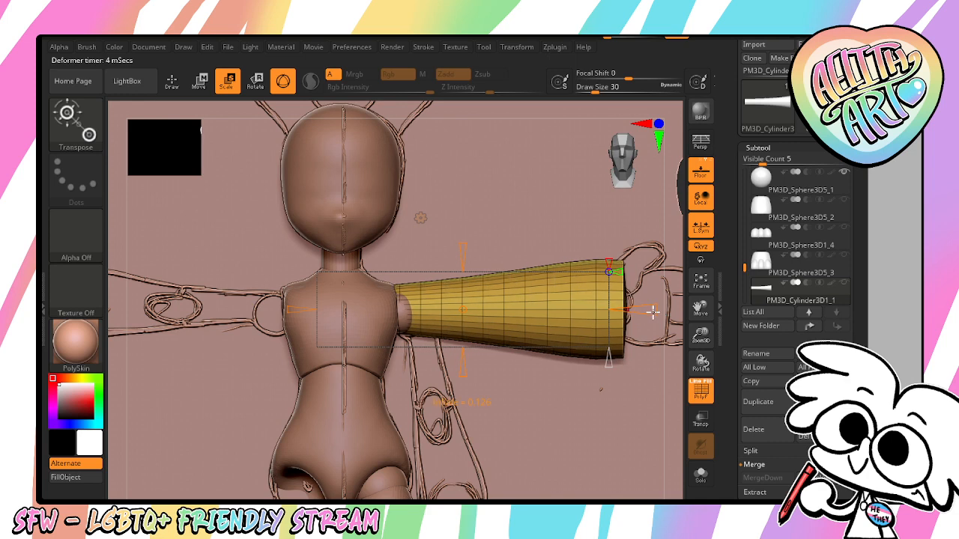
pyautogui.click(419, 218)
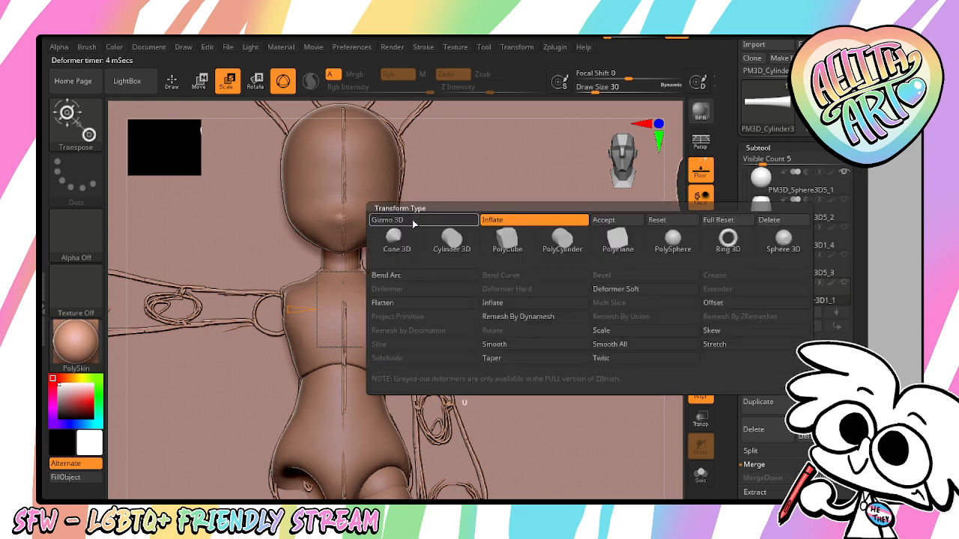
pyautogui.click(407, 222)
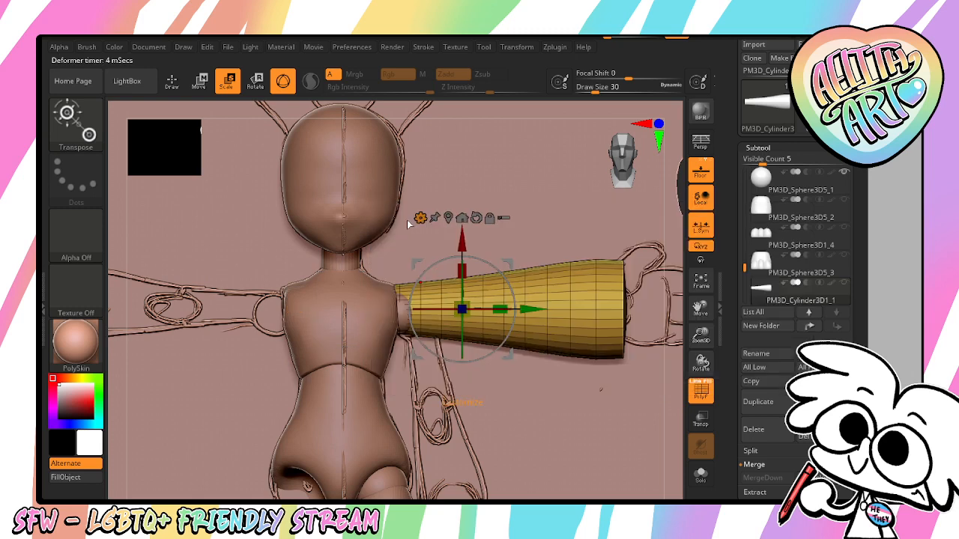
pyautogui.click(702, 393)
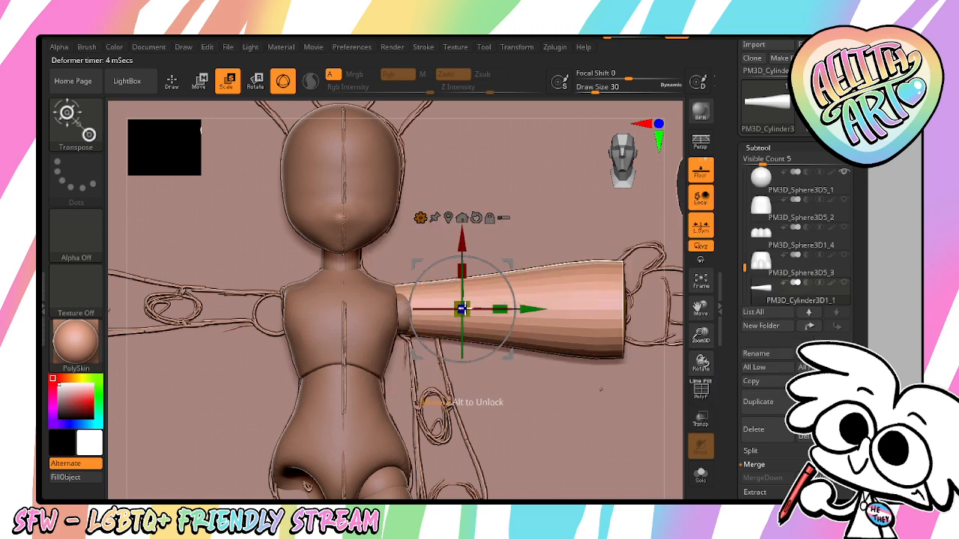
# Scale the arm cylinder down uniformly to the reference thickness, and lengthen it between the shoulder ball and the hand
pyautogui.moveTo(462, 308); pyautogui.dragTo(449, 316)
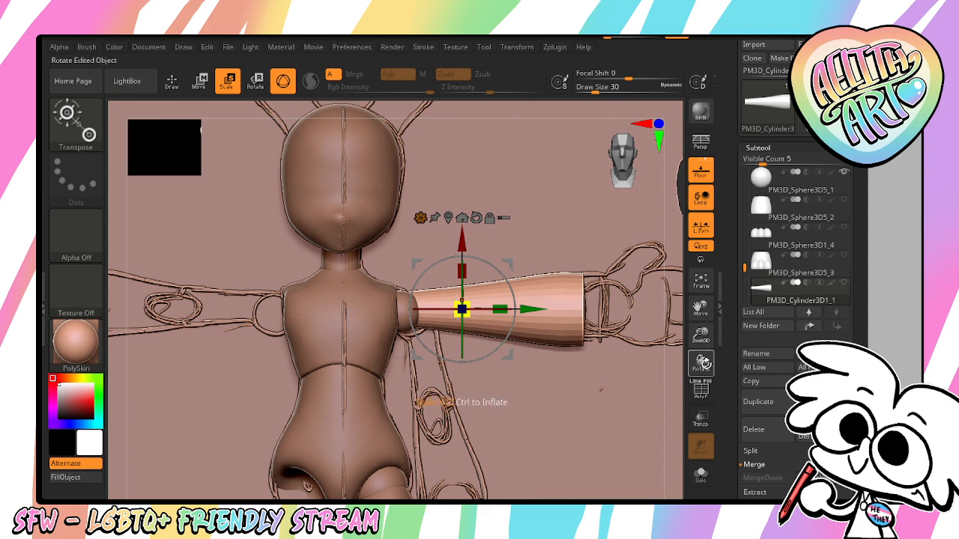
pyautogui.moveTo(705, 364)
pyautogui.mouseDown()
pyautogui.moveTo(709, 344)
pyautogui.moveTo(703, 363)
pyautogui.mouseUp()
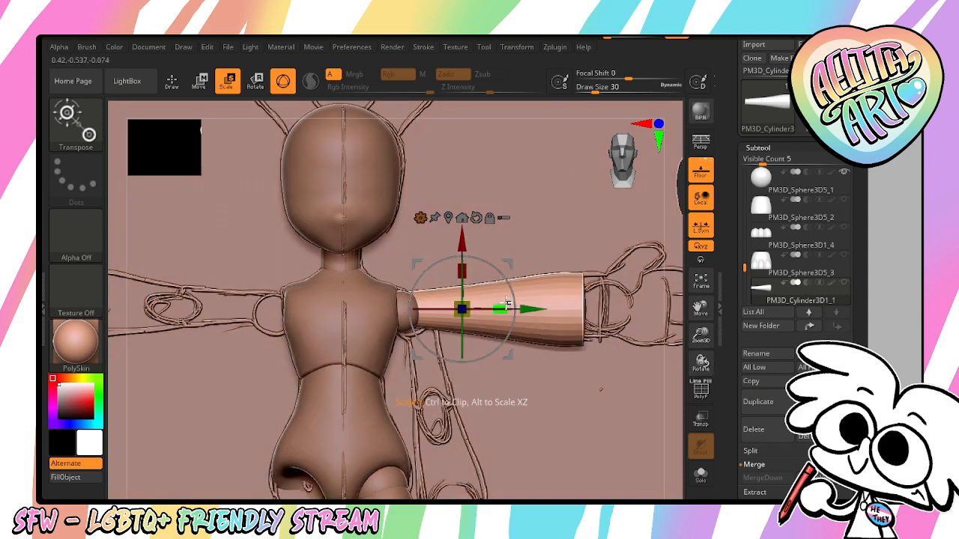
pyautogui.moveTo(500, 308); pyautogui.dragTo(539, 312)
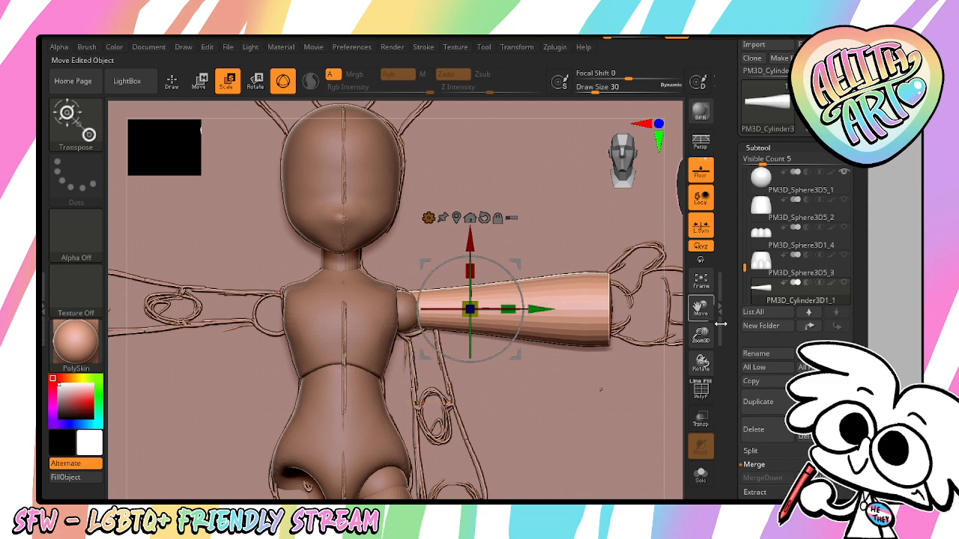
# Hide the FRONT reference subtool and shift the arm cylinder in depth to line up with the shoulder ball, viewed from below
pyautogui.moveTo(702, 367); pyautogui.dragTo(677, 311)
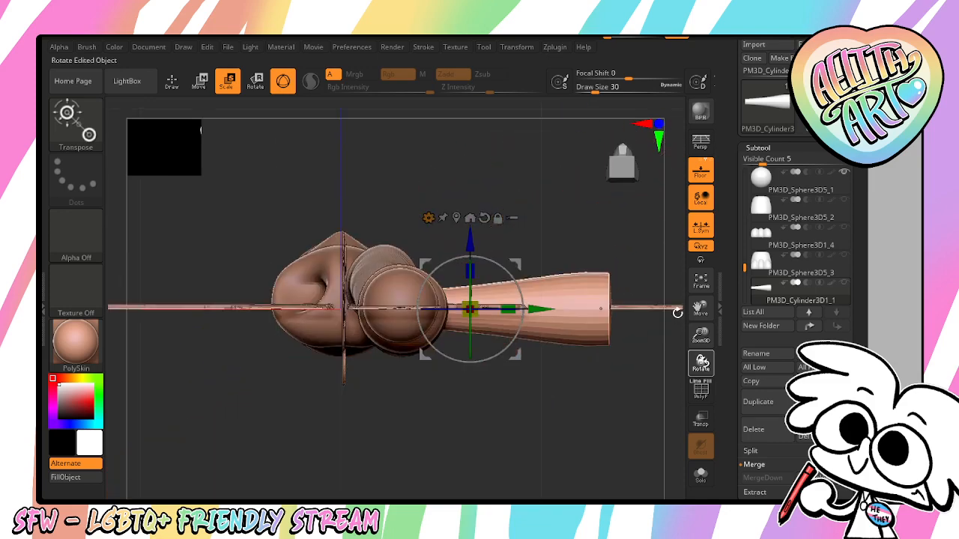
pyautogui.moveTo(633, 397); pyautogui.dragTo(618, 419)
pyautogui.moveTo(701, 339); pyautogui.dragTo(656, 345)
pyautogui.moveTo(745, 258); pyautogui.dragTo(745, 180)
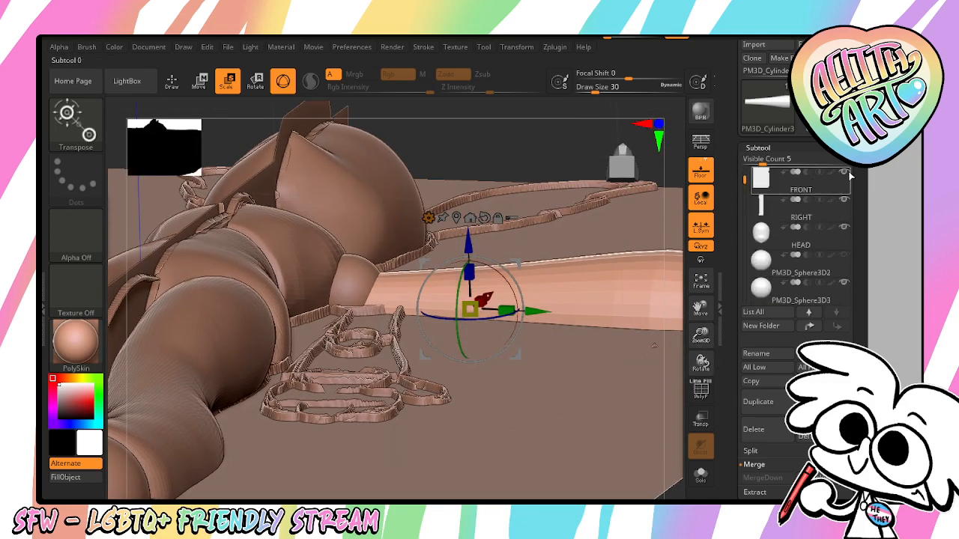
pyautogui.click(844, 173)
pyautogui.moveTo(471, 241); pyautogui.dragTo(473, 224)
pyautogui.moveTo(578, 226); pyautogui.dragTo(580, 321)
pyautogui.moveTo(701, 335); pyautogui.dragTo(702, 362)
# Divide the arm cylinder subtool once and delete its lower subdivision level
pyautogui.moveTo(742, 179); pyautogui.dragTo(744, 283)
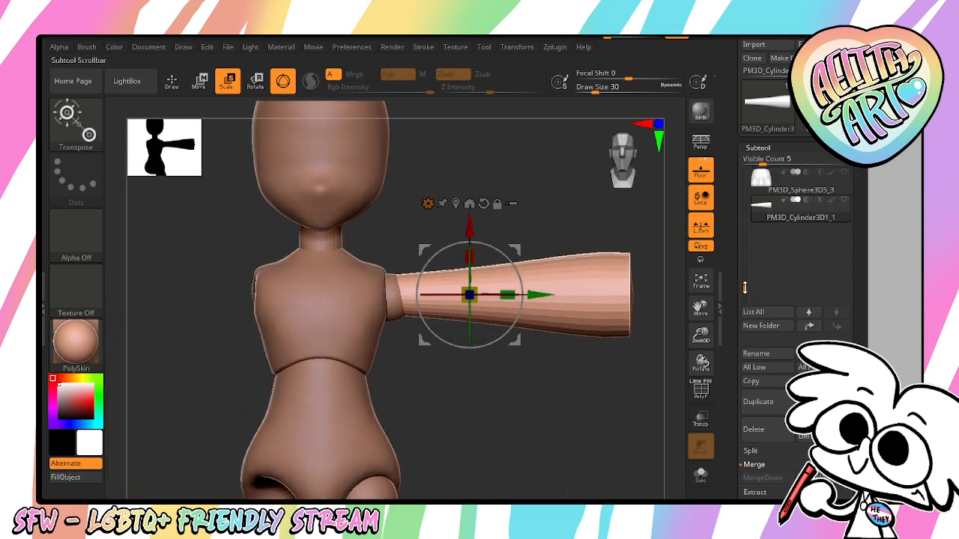
pyautogui.click(701, 419)
pyautogui.click(704, 417)
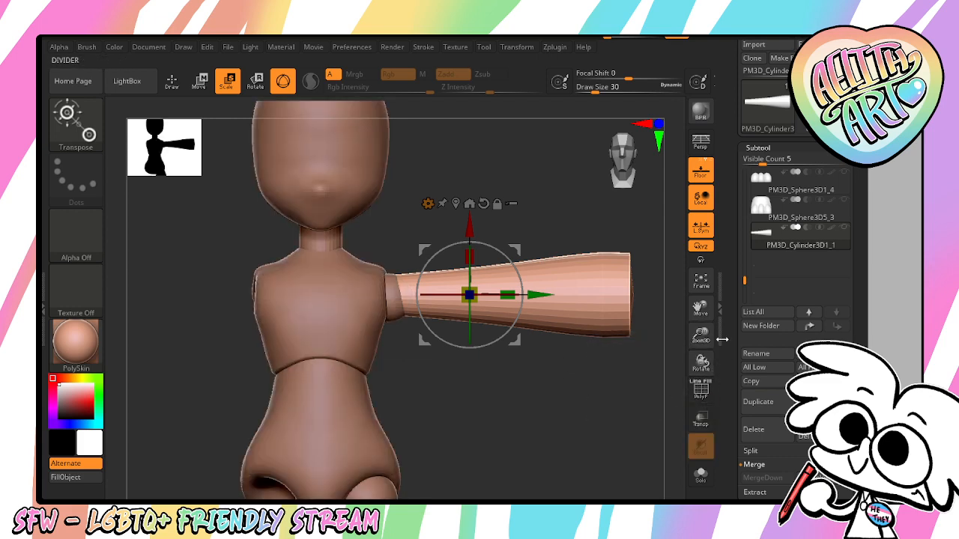
pyautogui.moveTo(742, 281); pyautogui.dragTo(746, 271)
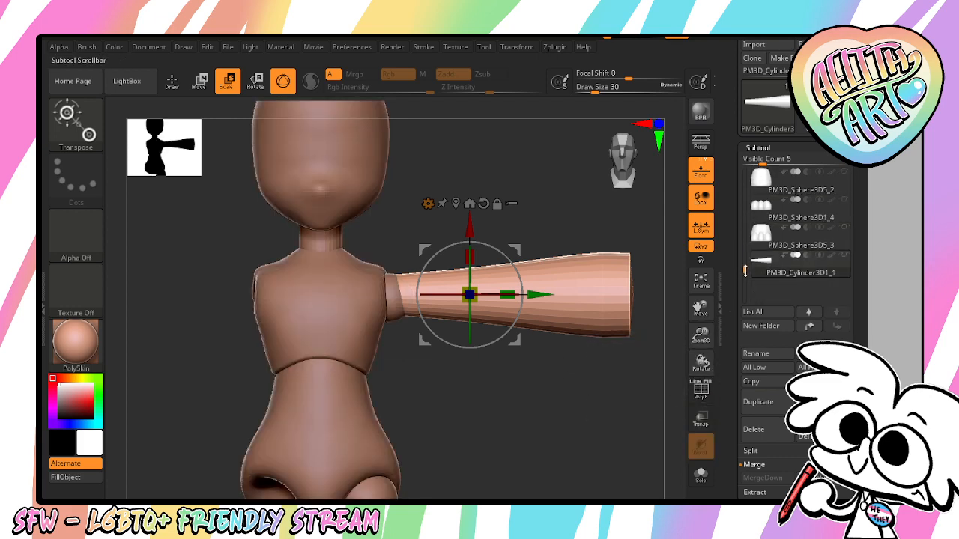
pyautogui.scroll(-5, 764, 315)
pyautogui.click(771, 346)
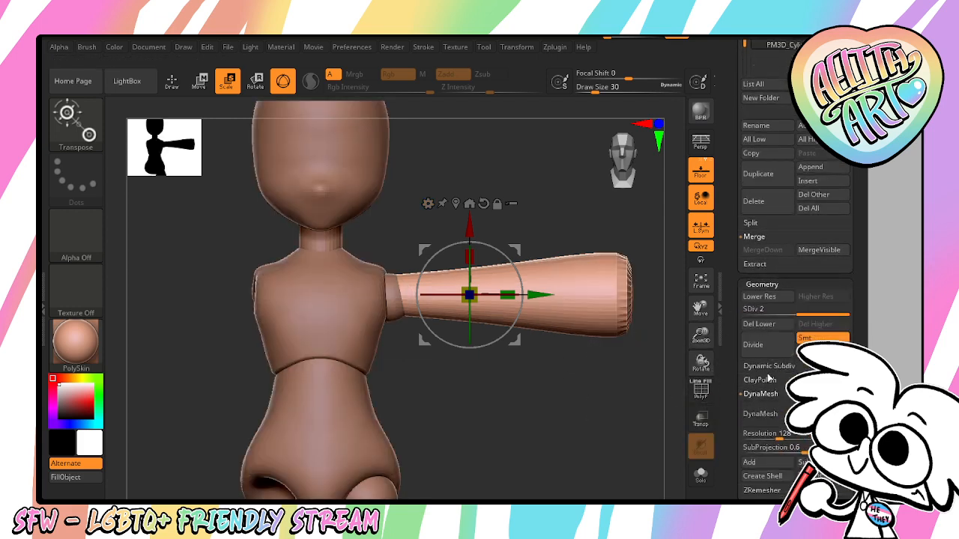
pyautogui.click(759, 323)
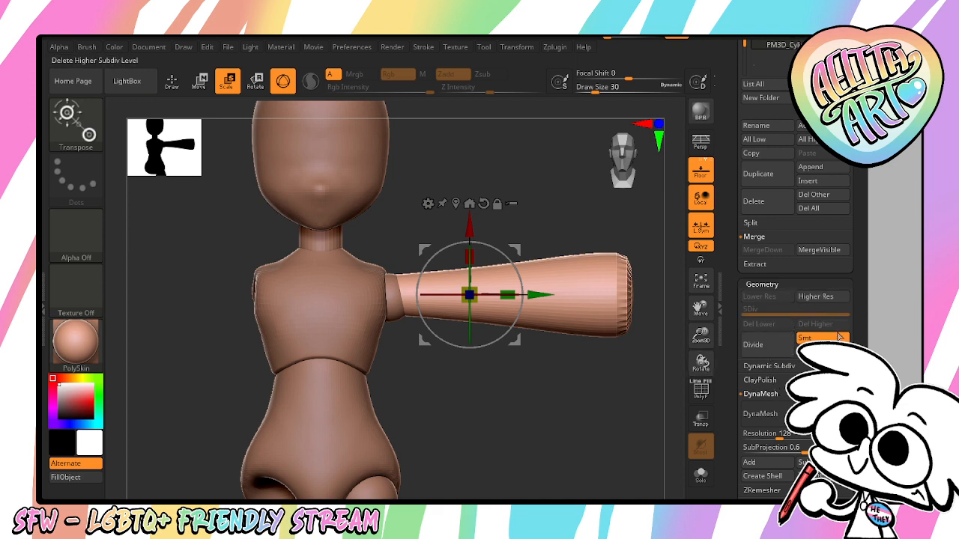
pyautogui.scroll(-3, 810, 315)
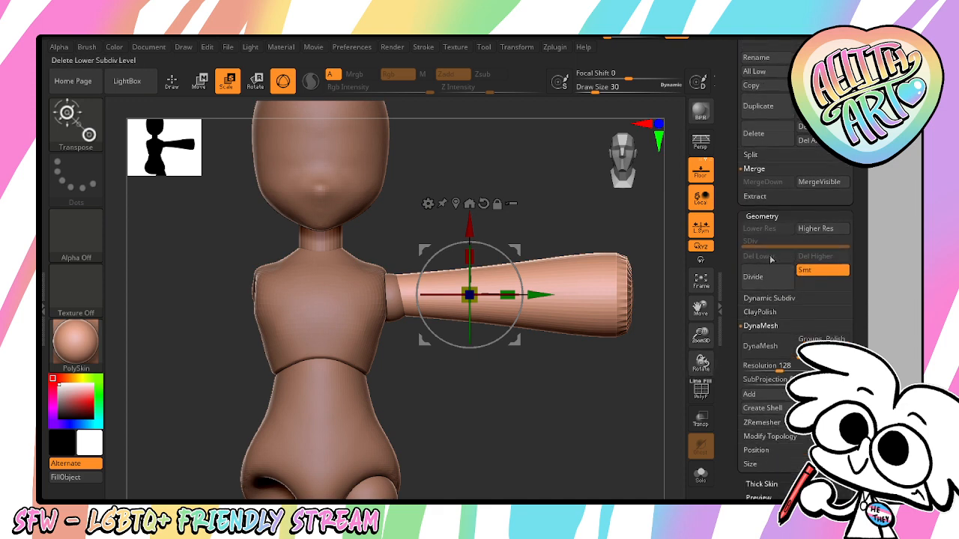
# Switch to the Move brush and collapse the Deformation settings
pyautogui.press('b')
pyautogui.click(531, 135)
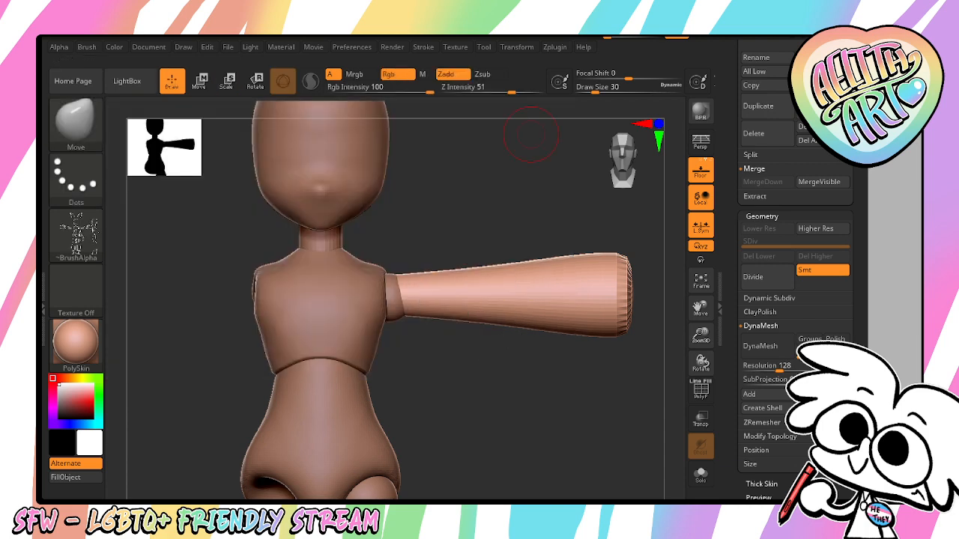
pyautogui.scroll(-15, 849, 266)
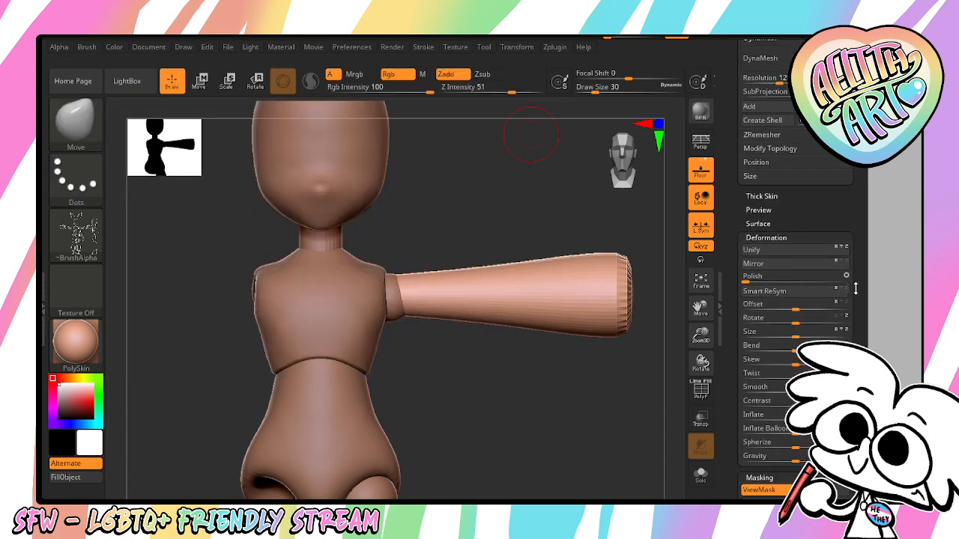
pyautogui.scroll(10, 849, 266)
pyautogui.click(779, 305)
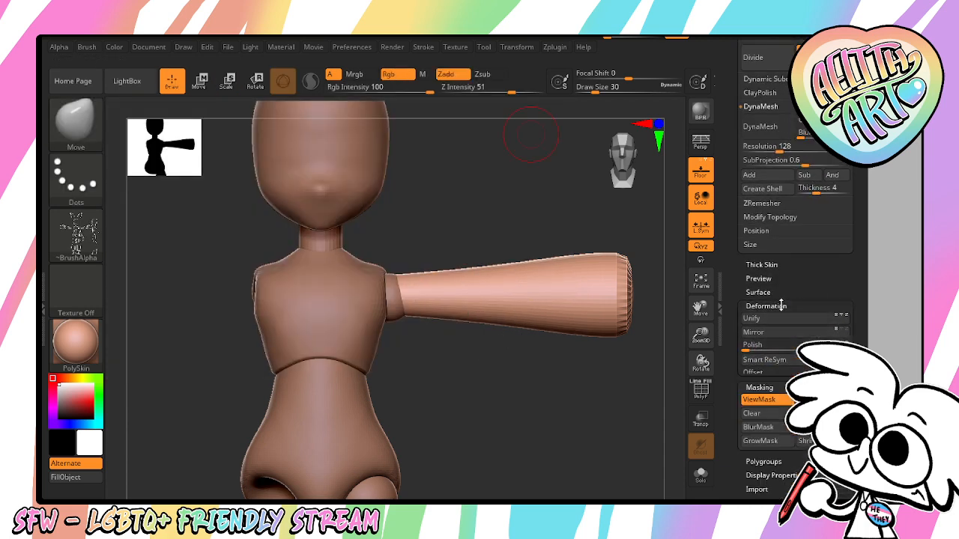
# Remesh the arm cylinder with DynaMesh at resolution 296
pyautogui.click(764, 320)
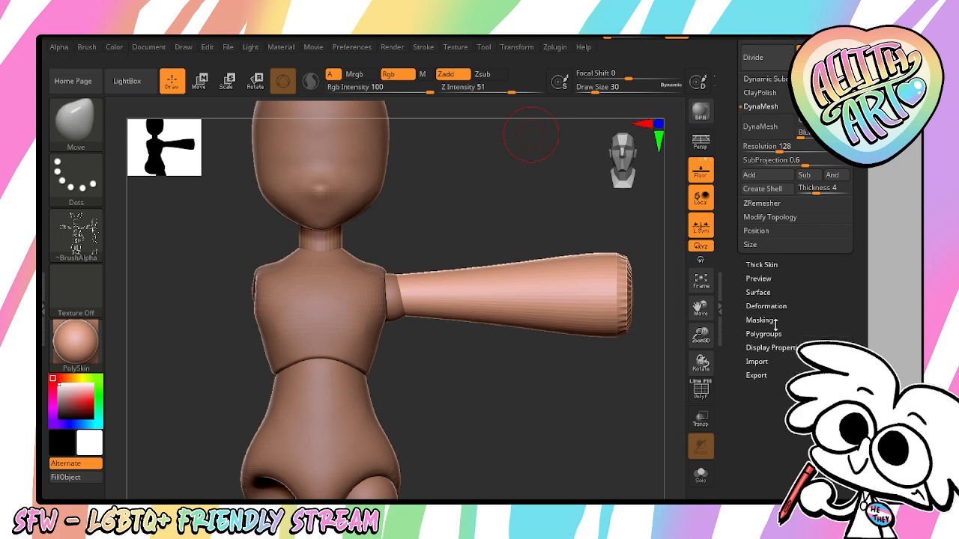
pyautogui.moveTo(860, 258); pyautogui.dragTo(859, 305)
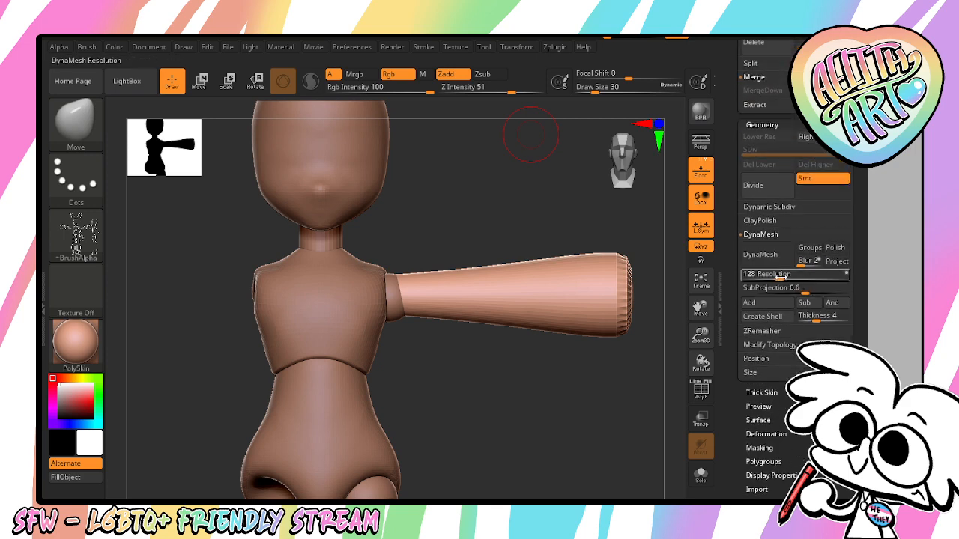
pyautogui.moveTo(780, 276); pyautogui.dragTo(798, 277)
pyautogui.click(774, 259)
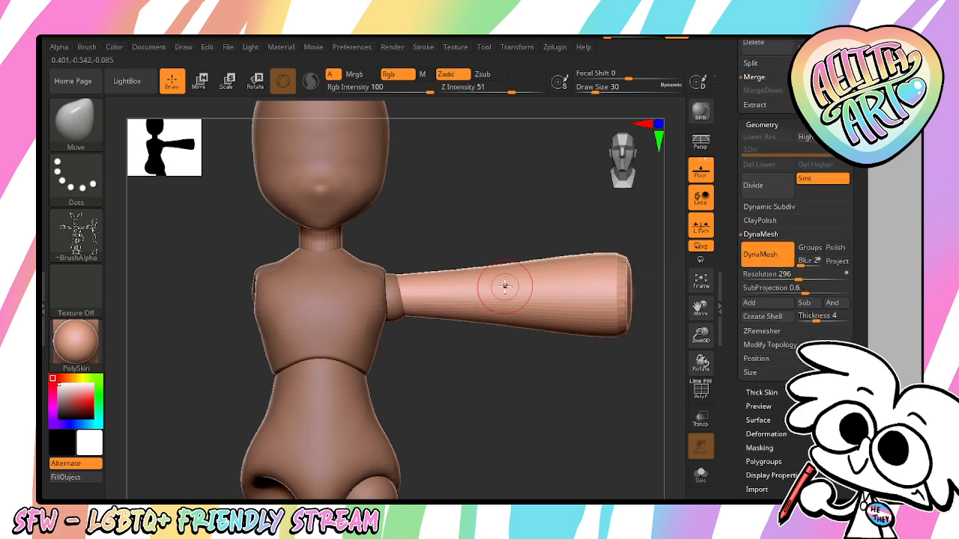
pyautogui.click(77, 122)
pyautogui.click(527, 135)
pyautogui.moveTo(663, 292)
pyautogui.mouseDown()
pyautogui.moveTo(621, 343)
pyautogui.moveTo(387, 324)
pyautogui.mouseUp()
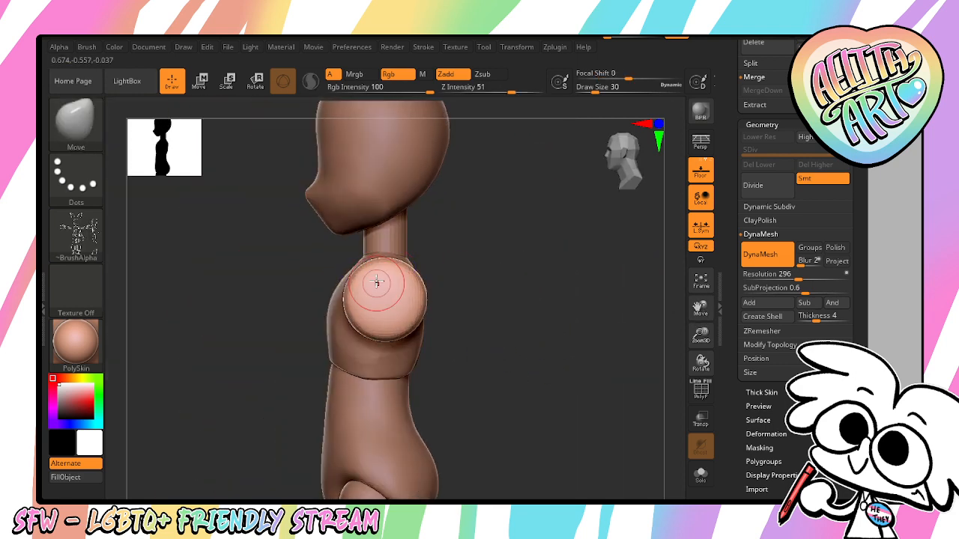
pyautogui.keyDown('shift'); pyautogui.moveTo(515, 307); pyautogui.dragTo(589, 306); pyautogui.keyUp('shift')
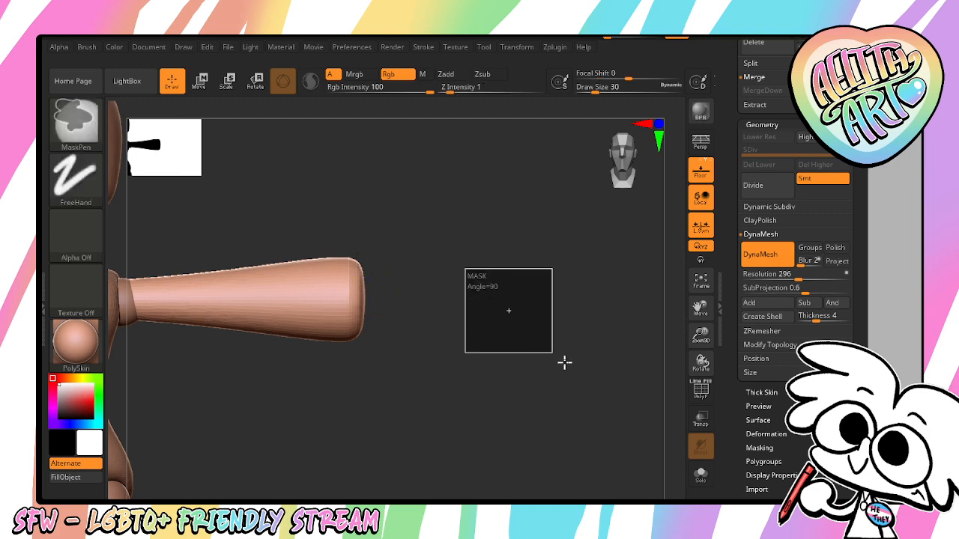
pyautogui.moveTo(705, 308); pyautogui.dragTo(884, 323)
# Show the FRONT reference subtool again behind the model
pyautogui.moveTo(856, 281); pyautogui.dragTo(855, 480)
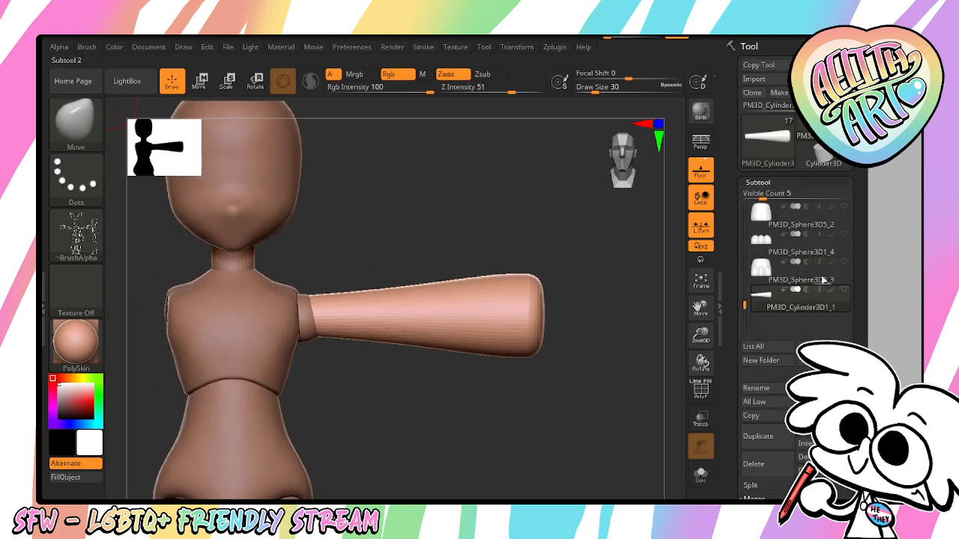
pyautogui.moveTo(744, 305); pyautogui.dragTo(740, 209)
pyautogui.click(845, 206)
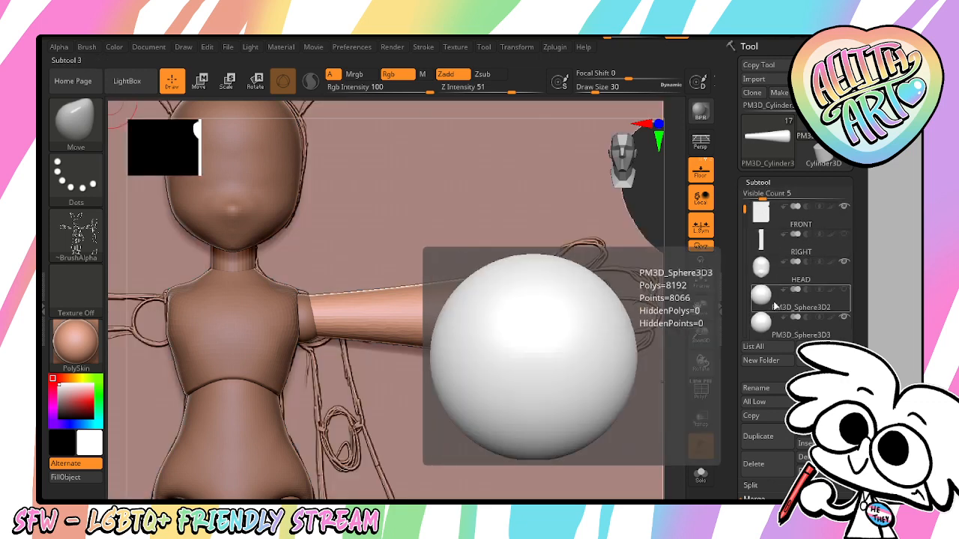
# Duplicate the joint ball subtool and move the copy along the arm onto the wrist circle of the reference
pyautogui.click(797, 337)
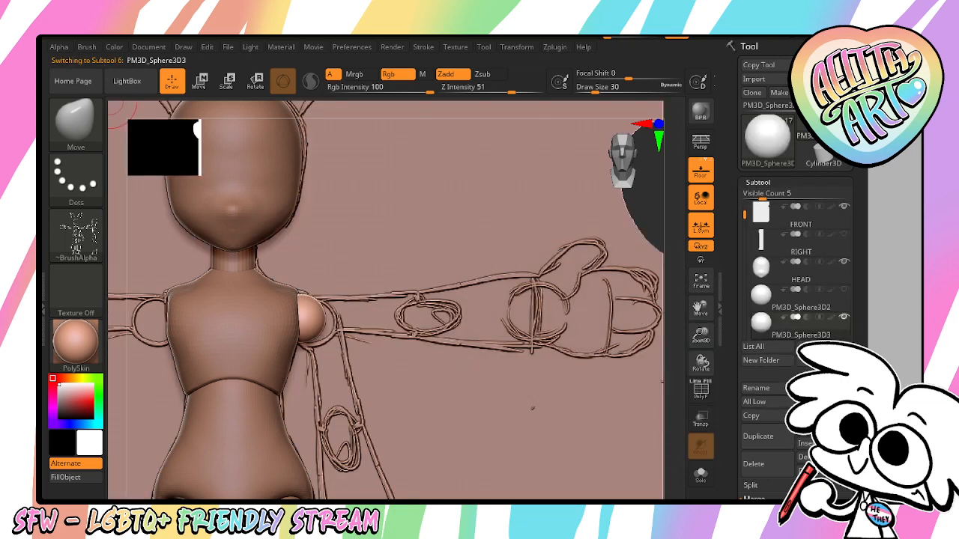
pyautogui.click(773, 438)
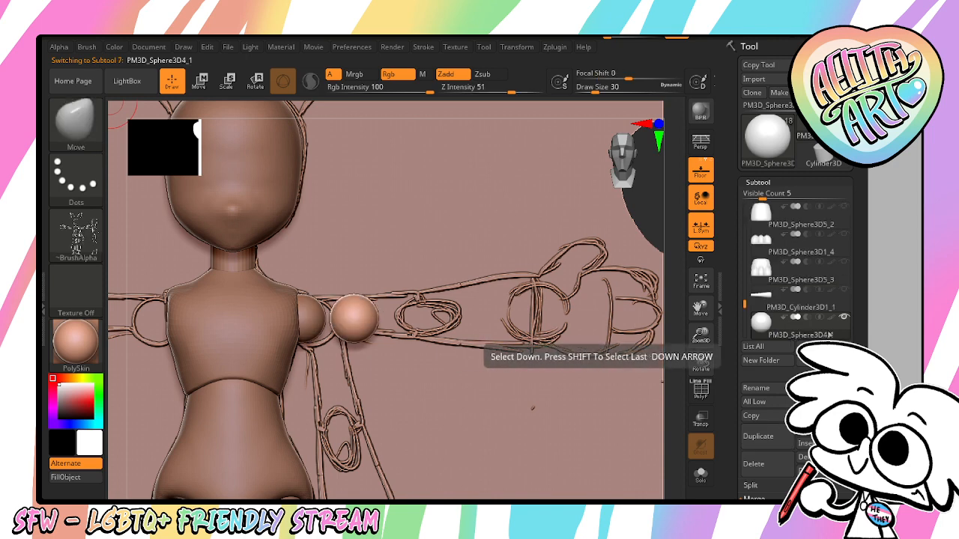
pyautogui.click(759, 436)
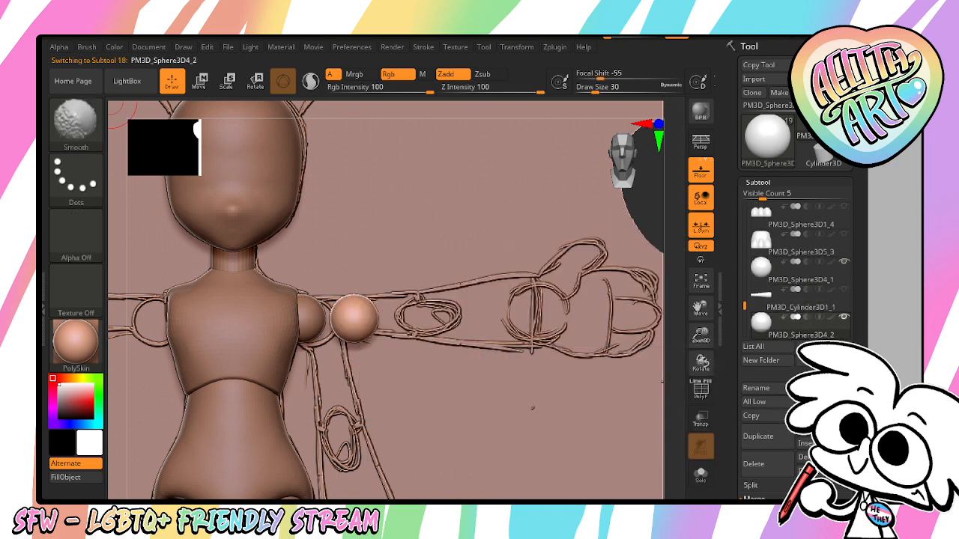
pyautogui.press('e')
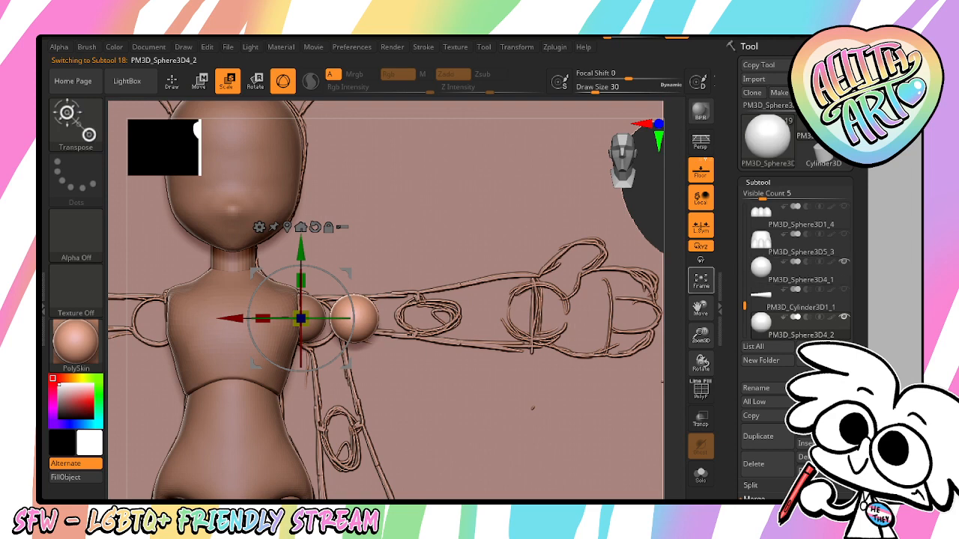
pyautogui.moveTo(233, 318); pyautogui.dragTo(404, 319)
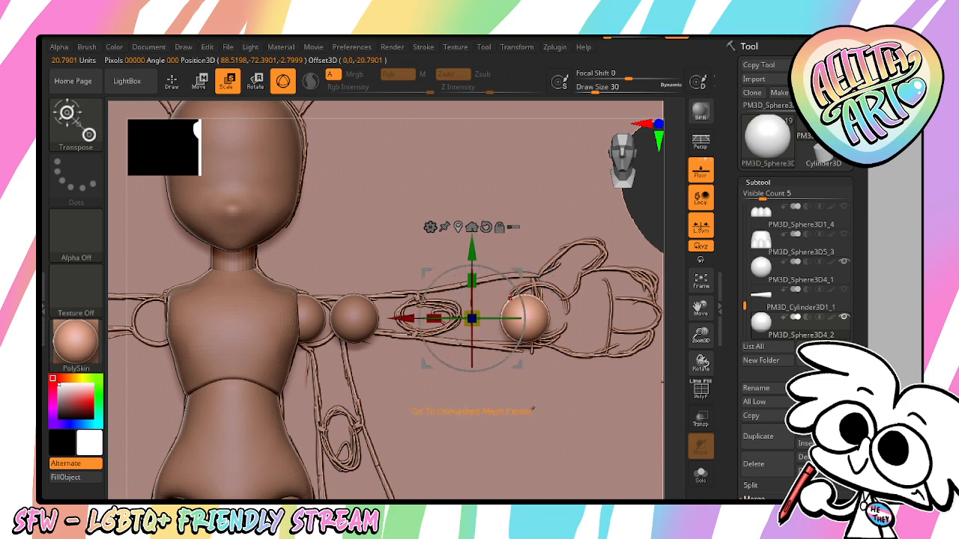
pyautogui.click(471, 226)
pyautogui.moveTo(486, 319); pyautogui.dragTo(495, 319)
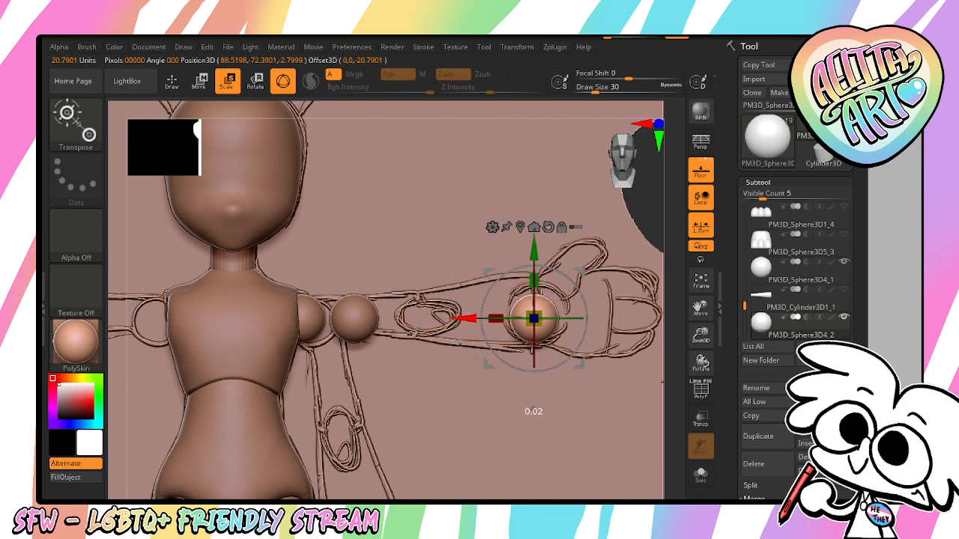
# Hide the spare joint ball beside the shoulder and show the arm cylinder
pyautogui.moveTo(745, 306)
pyautogui.mouseDown()
pyautogui.moveTo(746, 257)
pyautogui.moveTo(746, 306)
pyautogui.mouseUp()
pyautogui.click(844, 262)
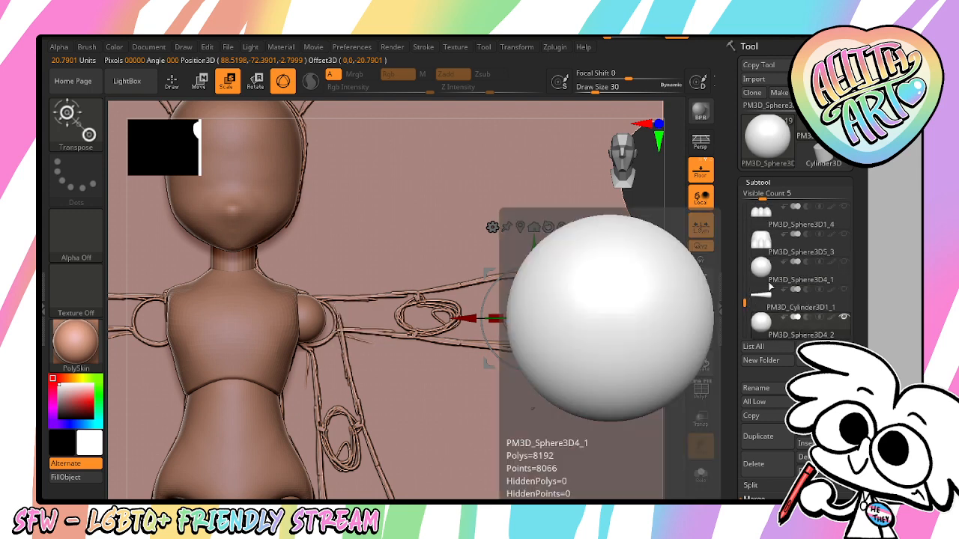
pyautogui.click(772, 301)
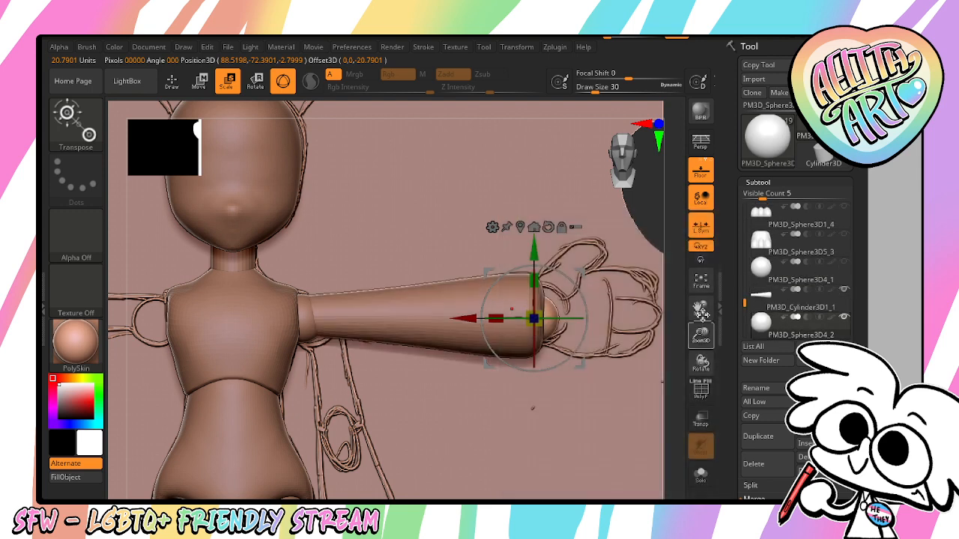
# Scale the wrist ball up uniformly to the arm's end thickness and shift it slightly outward and upward to align with the arm
pyautogui.moveTo(702, 315); pyautogui.dragTo(588, 280)
pyautogui.moveTo(704, 345); pyautogui.dragTo(614, 353)
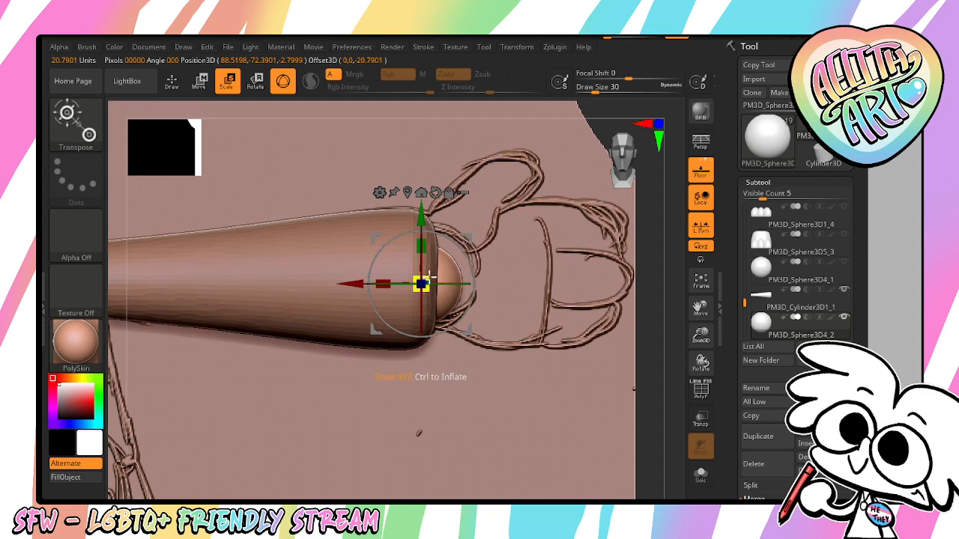
pyautogui.moveTo(429, 277); pyautogui.dragTo(459, 262)
pyautogui.moveTo(659, 384)
pyautogui.mouseDown()
pyautogui.moveTo(621, 398)
pyautogui.moveTo(654, 391)
pyautogui.mouseUp()
pyautogui.moveTo(349, 283); pyautogui.dragTo(363, 287)
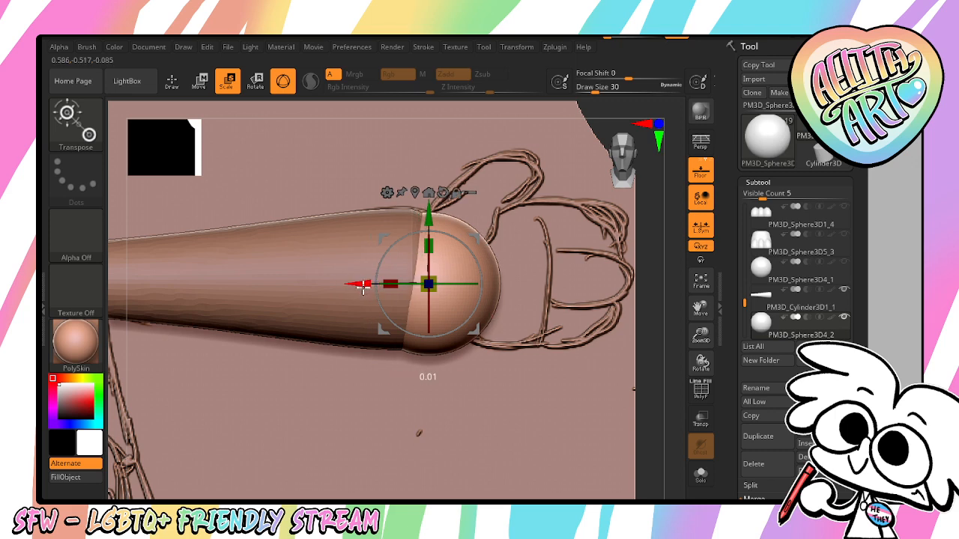
pyautogui.moveTo(430, 209); pyautogui.dragTo(439, 205)
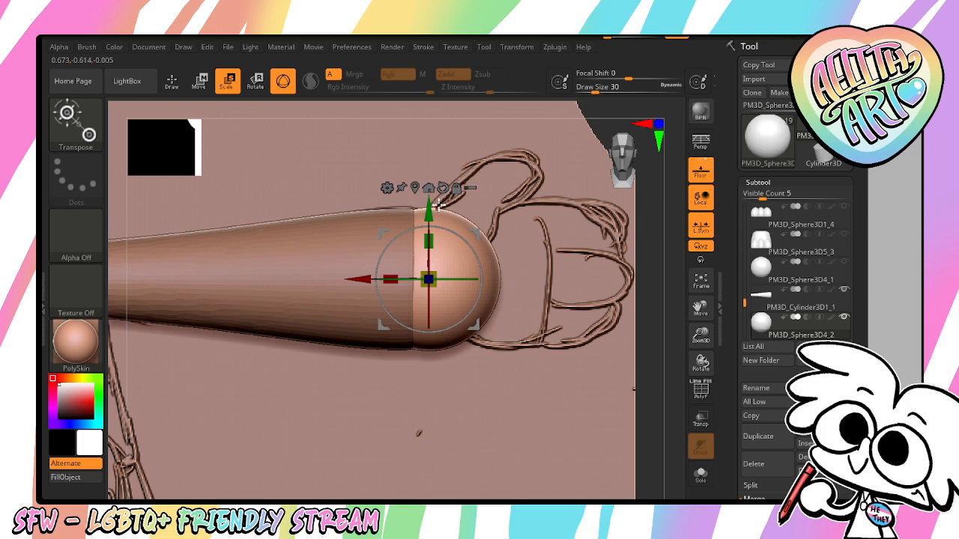
# Enlarge the wrist ball slightly with transparency on to match the arm's end, and turn transparency off
pyautogui.moveTo(700, 339); pyautogui.dragTo(650, 326)
pyautogui.click(704, 418)
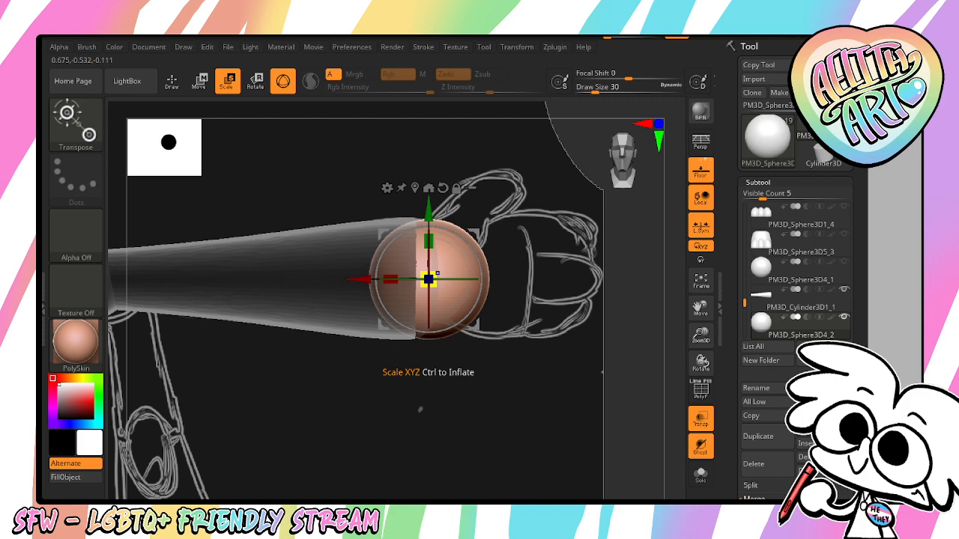
pyautogui.moveTo(427, 279)
pyautogui.mouseDown()
pyautogui.moveTo(443, 279)
pyautogui.moveTo(433, 279)
pyautogui.mouseUp()
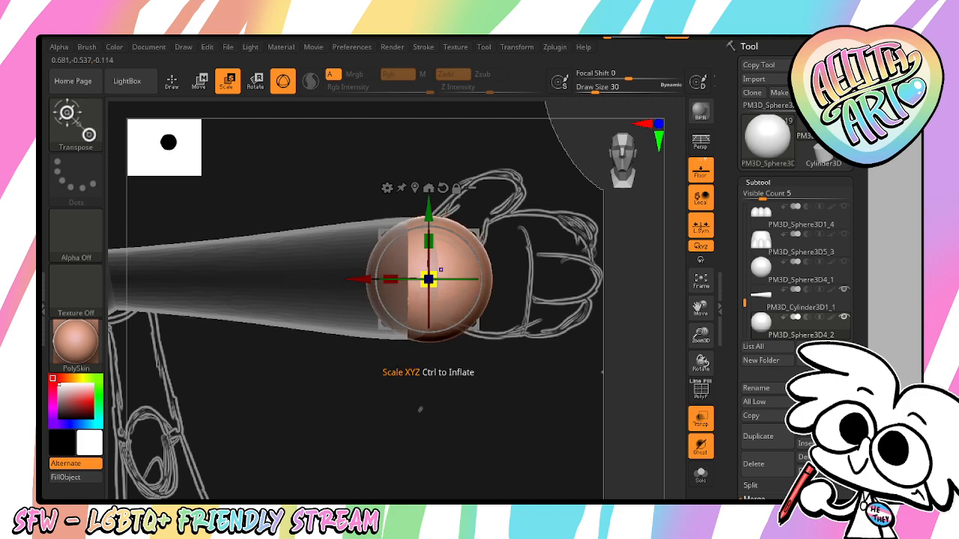
pyautogui.click(700, 418)
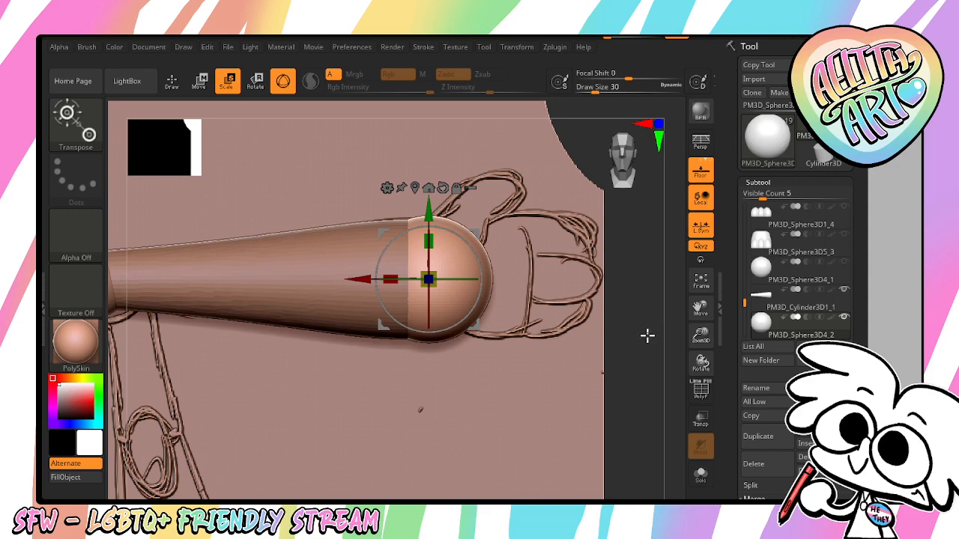
pyautogui.moveTo(648, 336); pyautogui.dragTo(648, 373)
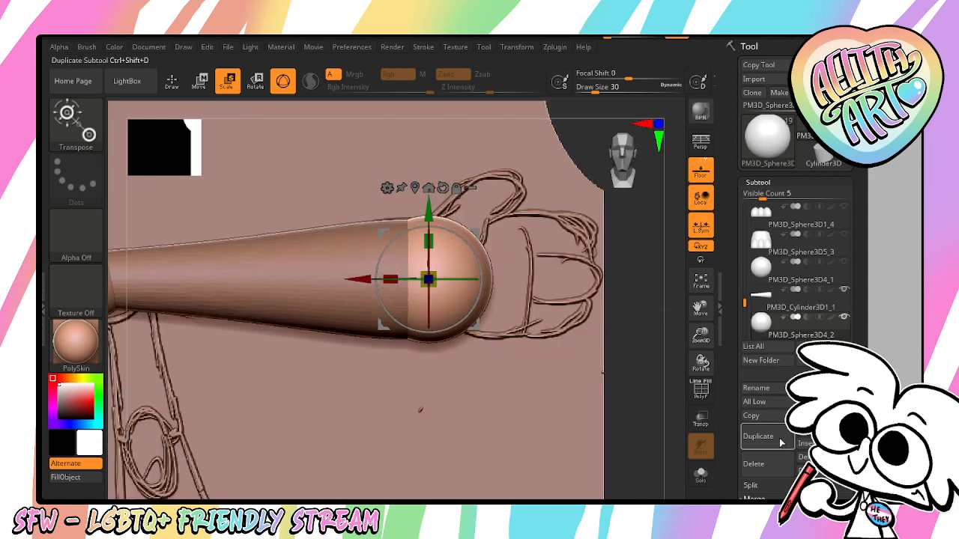
# Duplicate the wrist ball, stretch the copy into an ellipsoid, and scale, rotate and move it onto the reference thumb
pyautogui.click(759, 436)
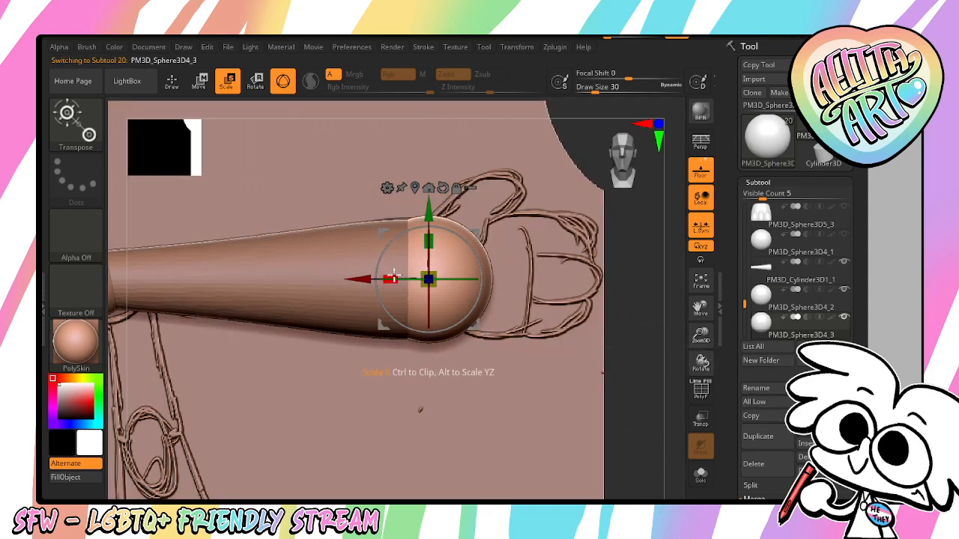
pyautogui.moveTo(392, 276); pyautogui.dragTo(341, 278)
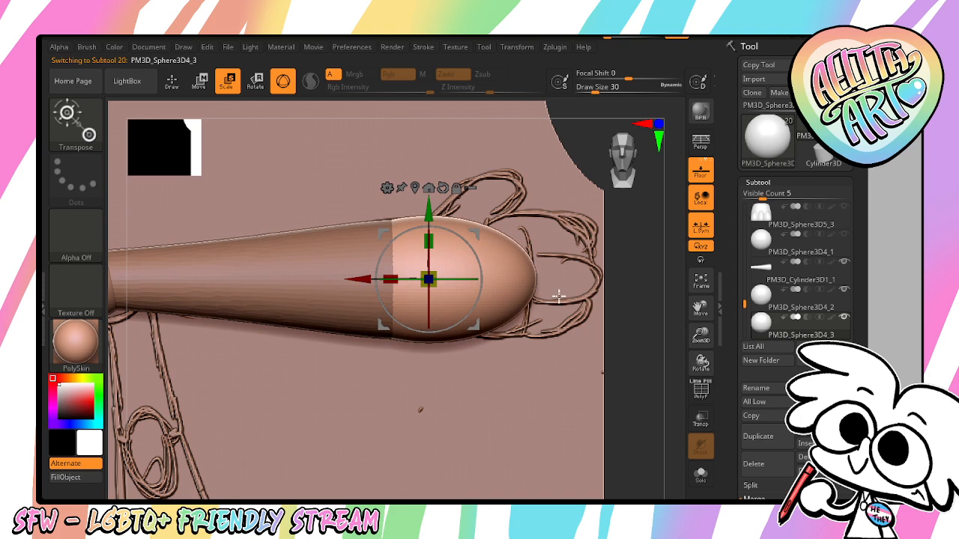
pyautogui.moveTo(428, 280); pyautogui.dragTo(460, 210)
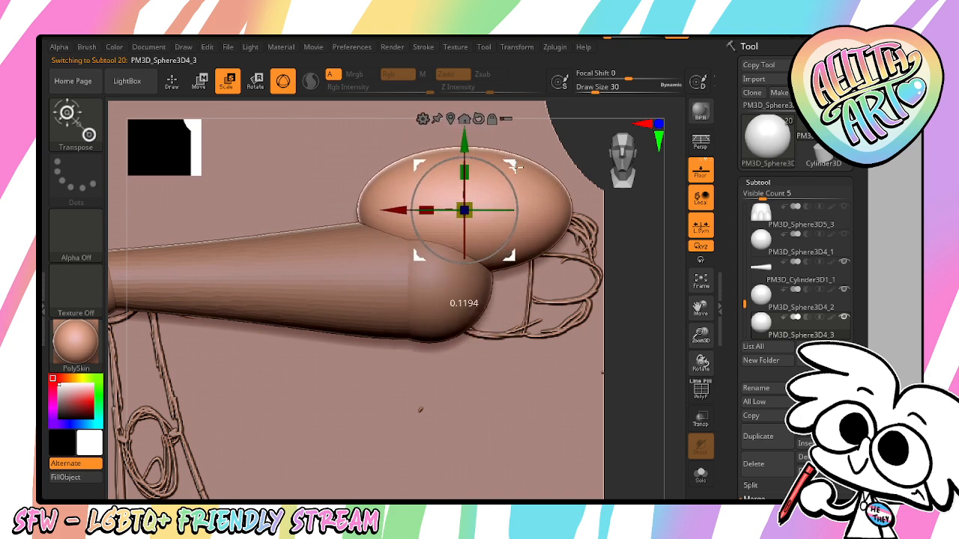
pyautogui.moveTo(527, 257); pyautogui.dragTo(529, 201)
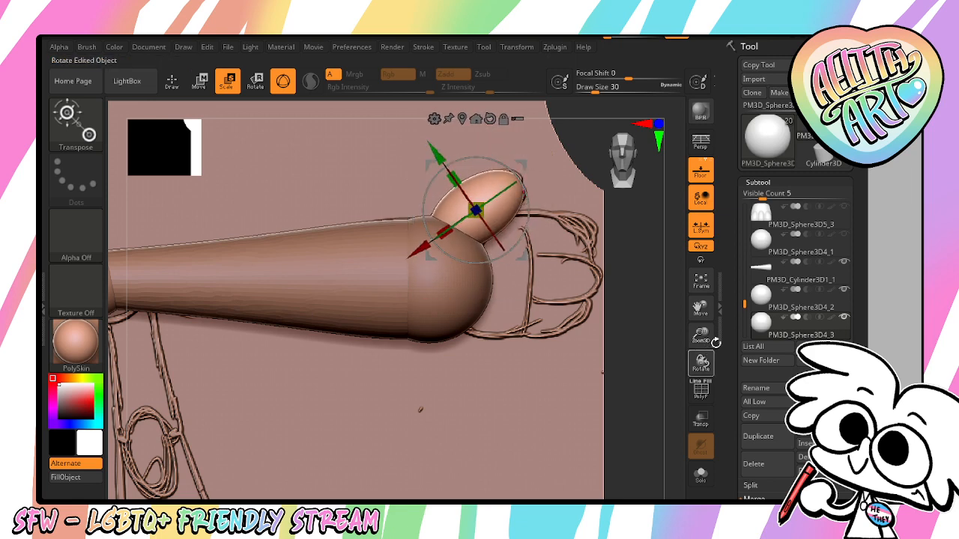
# Duplicate the thumb ellipsoid, rotate the copy nearly horizontal, and place it lengthened as the middle finger
pyautogui.click(771, 435)
pyautogui.moveTo(528, 198); pyautogui.dragTo(525, 229)
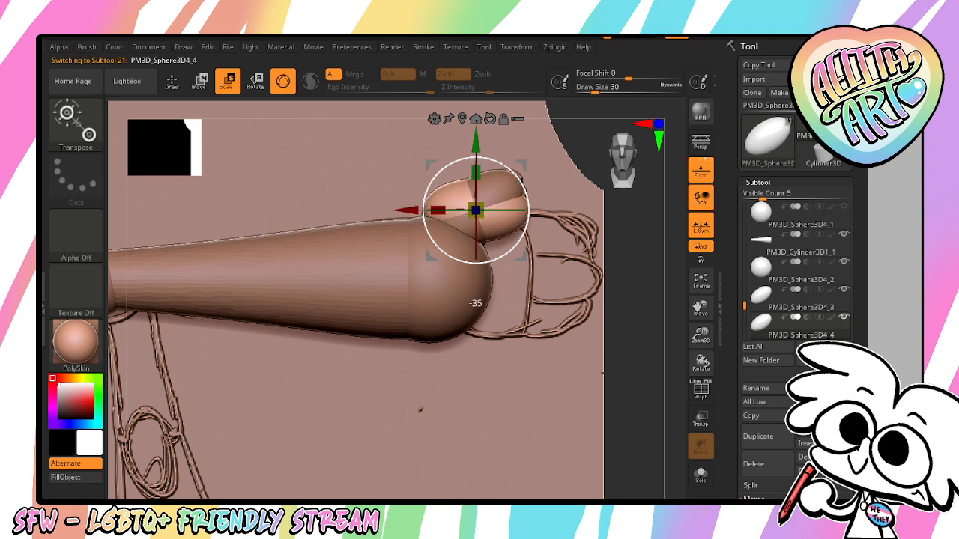
pyautogui.moveTo(477, 207); pyautogui.dragTo(481, 245)
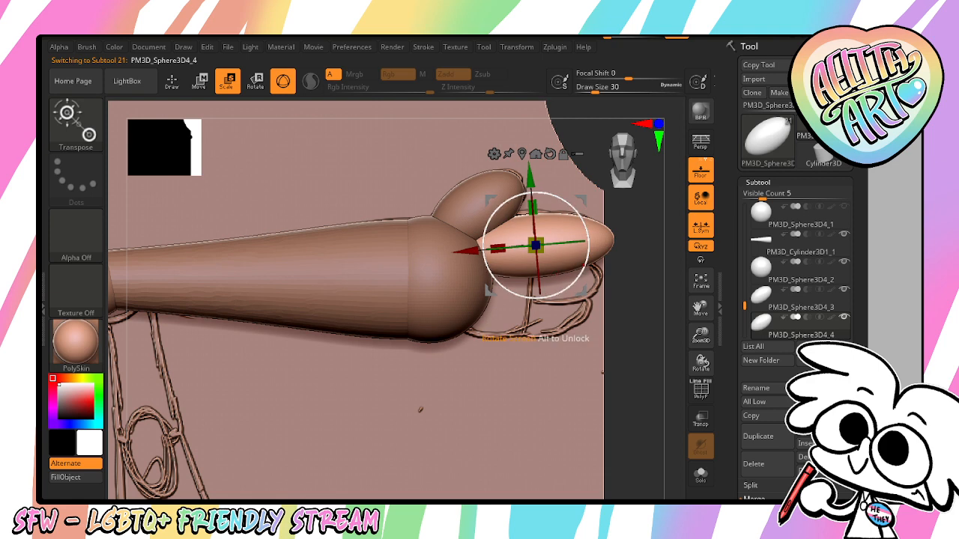
pyautogui.moveTo(585, 264); pyautogui.dragTo(590, 292)
# Duplicate the middle finger for the upper and lower fingers, angling each copy outward from the wrist ball
pyautogui.click(753, 435)
pyautogui.moveTo(581, 330); pyautogui.dragTo(576, 289)
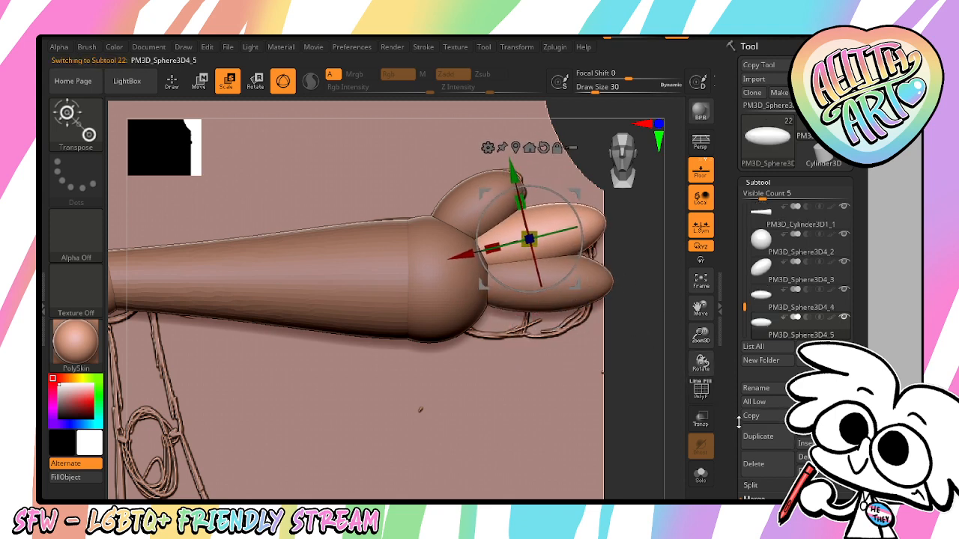
pyautogui.click(766, 438)
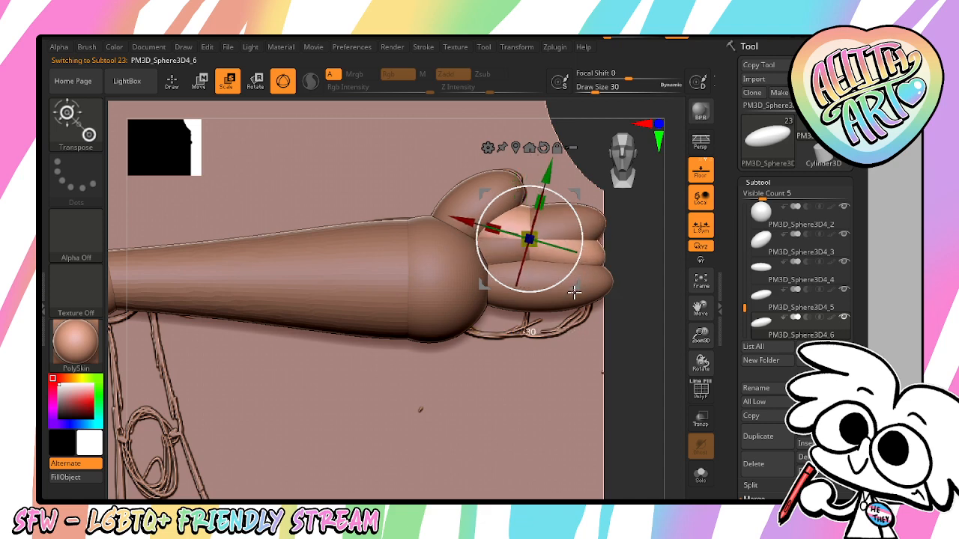
pyautogui.moveTo(578, 290); pyautogui.dragTo(564, 349)
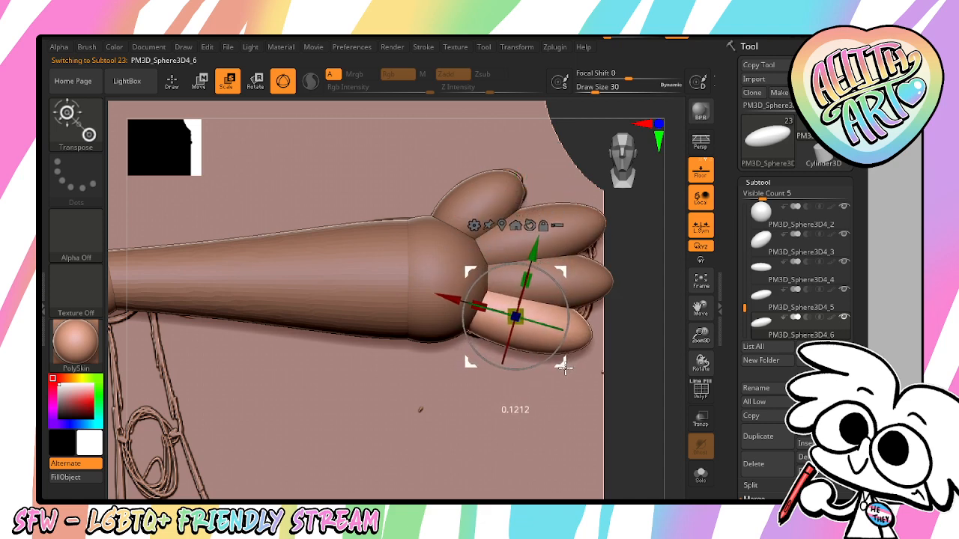
# Duplicate the lower finger, rotate the copy upright, and move it across the base of the fingers as the palm
pyautogui.click(763, 442)
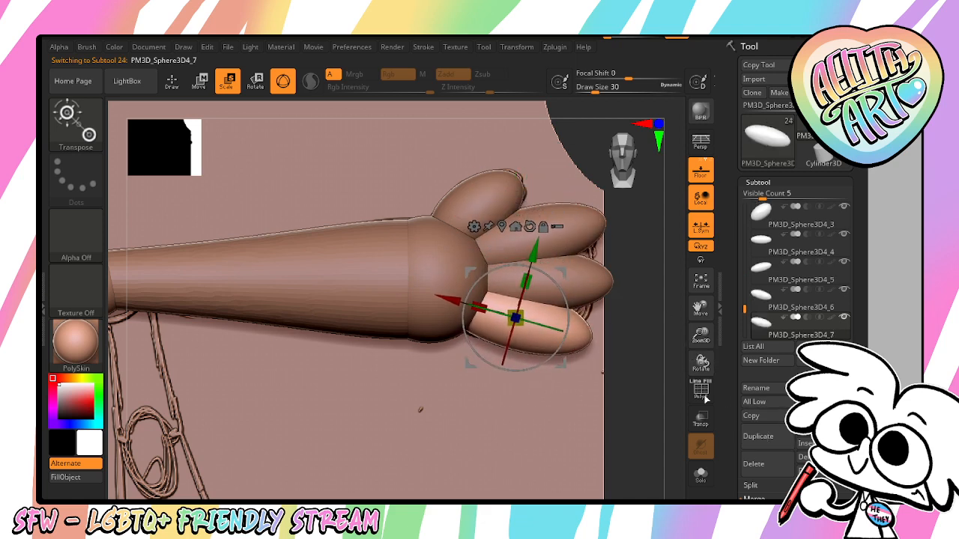
pyautogui.moveTo(577, 304); pyautogui.dragTo(563, 373)
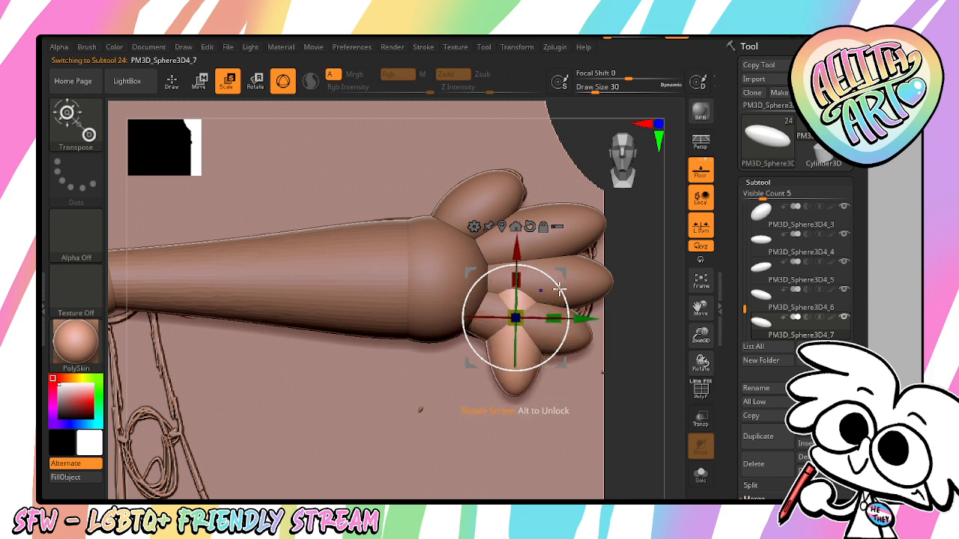
pyautogui.moveTo(515, 317); pyautogui.dragTo(488, 263)
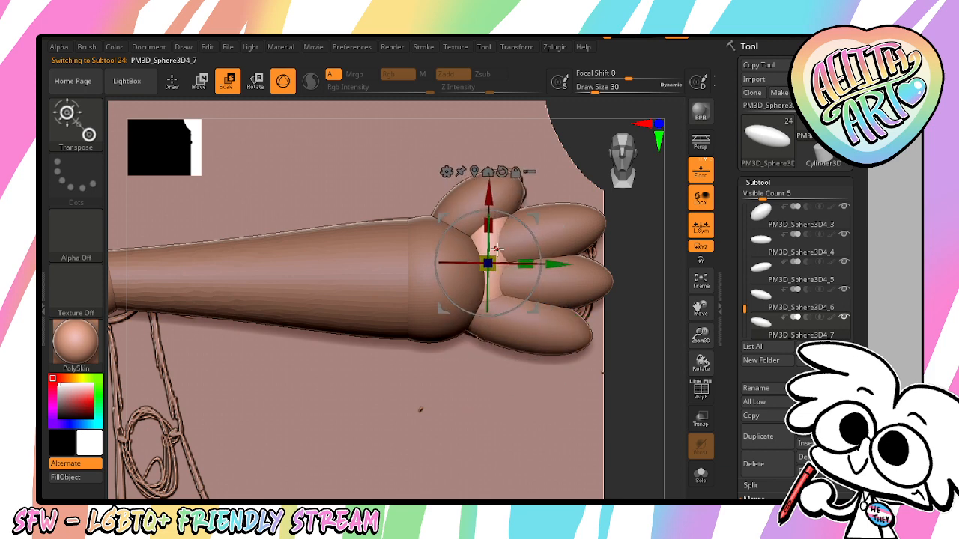
pyautogui.moveTo(629, 284); pyautogui.dragTo(541, 266)
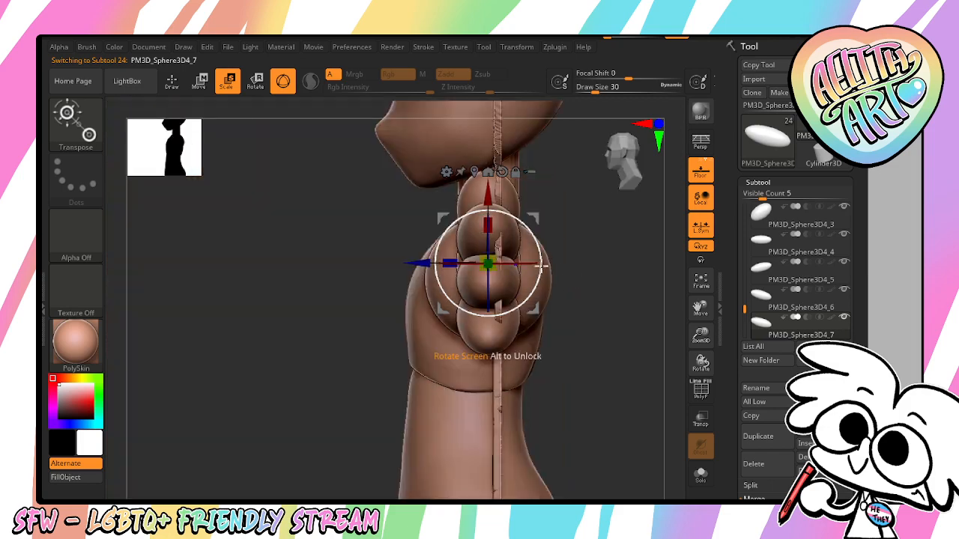
# Shift the palm ellipsoid along the hand's depth and enlarge it across the base of the fingers
pyautogui.moveTo(422, 263); pyautogui.dragTo(403, 277)
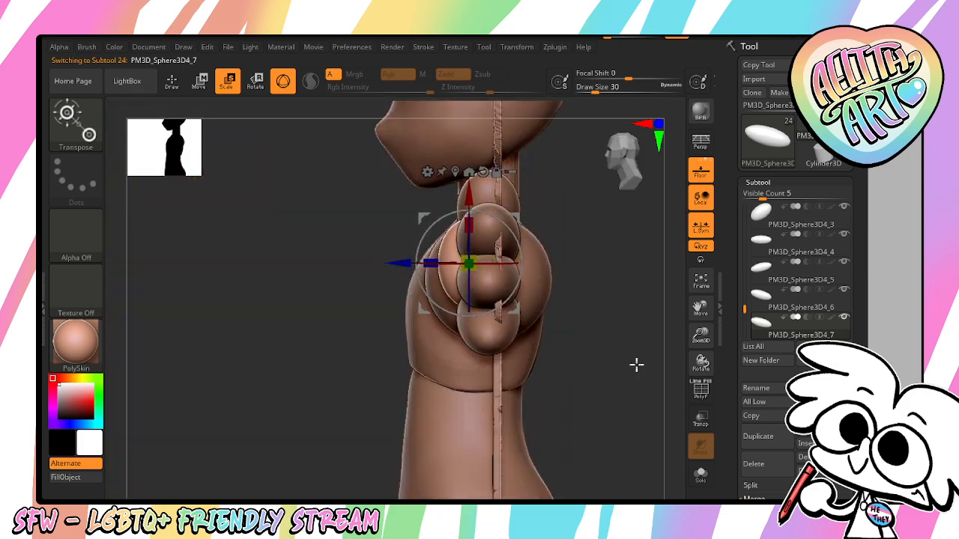
pyautogui.moveTo(636, 365); pyautogui.dragTo(517, 263)
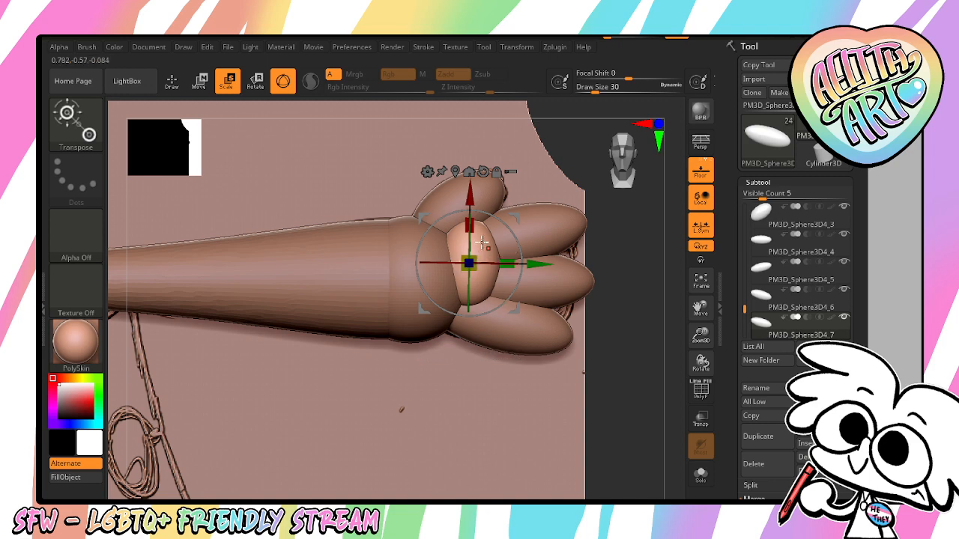
pyautogui.moveTo(519, 309); pyautogui.dragTo(509, 323)
pyautogui.moveTo(640, 310); pyautogui.dragTo(622, 322)
# Reshape the palm with the Move brush so it wraps around the wrist ball and meets the thumb and fingers
pyautogui.press('b')
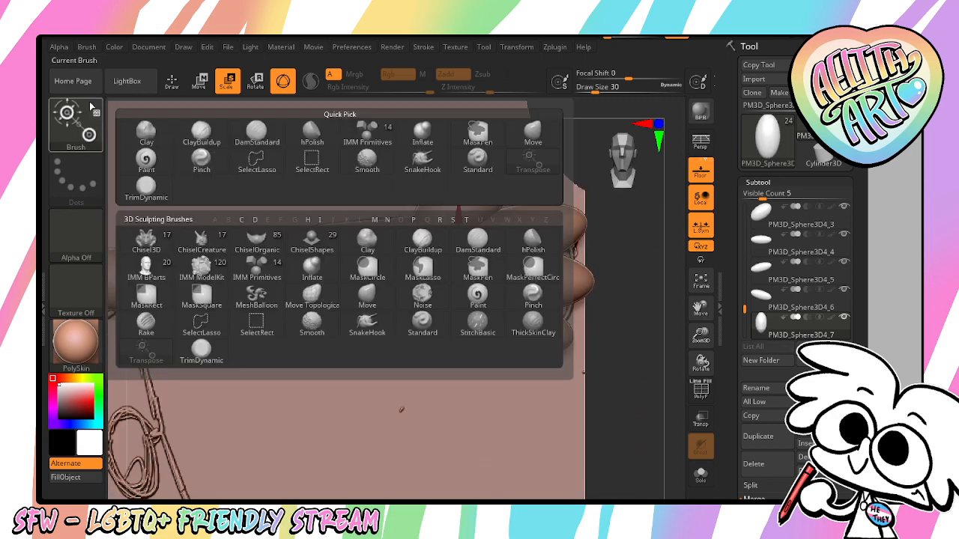
pyautogui.press('m')
pyautogui.press('v')
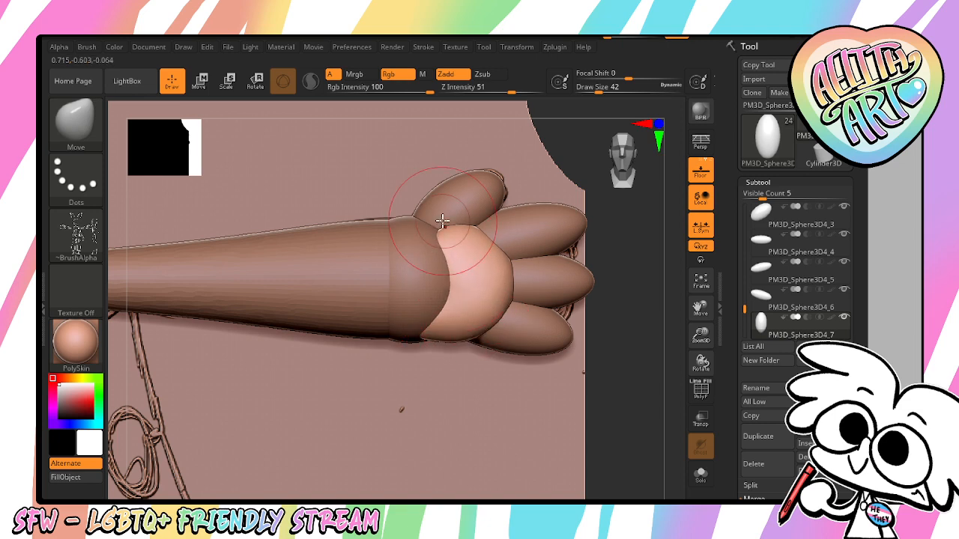
pyautogui.moveTo(652, 309); pyautogui.dragTo(655, 376)
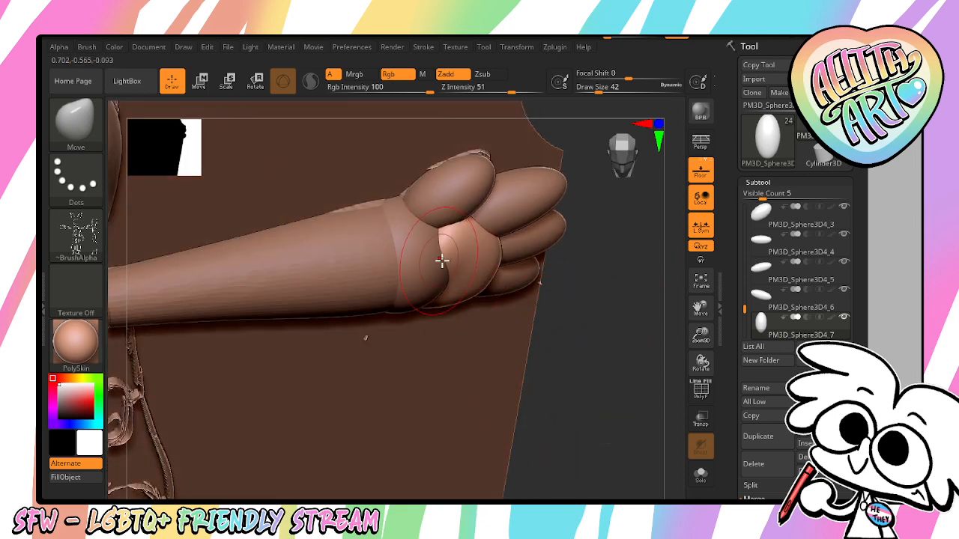
pyautogui.moveTo(594, 341); pyautogui.dragTo(627, 406)
# Check the palm in transparent view and adjust its placement along the hand's depth
pyautogui.click(702, 418)
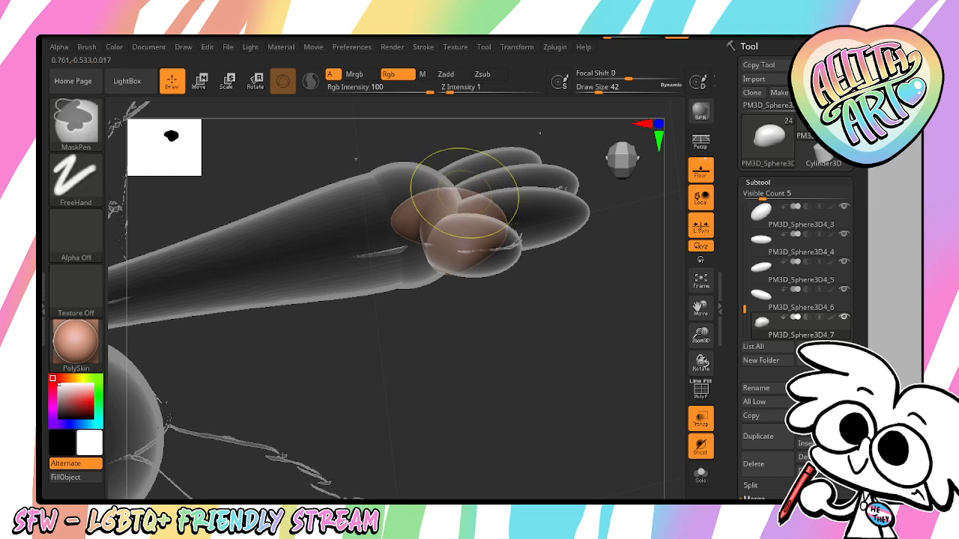
pyautogui.press('e')
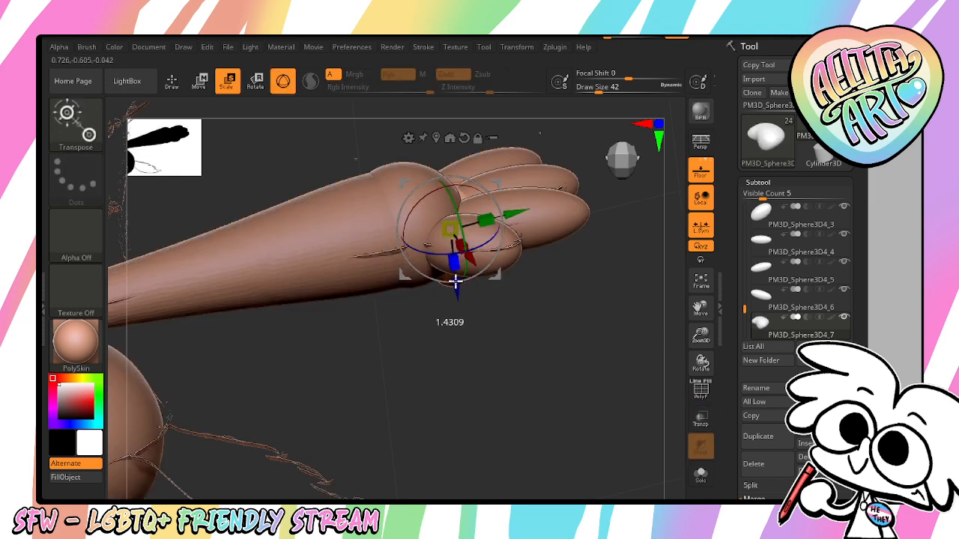
pyautogui.moveTo(456, 291); pyautogui.dragTo(455, 279)
pyautogui.moveTo(522, 323)
pyautogui.mouseDown()
pyautogui.moveTo(621, 311)
pyautogui.moveTo(562, 326)
pyautogui.moveTo(527, 319)
pyautogui.moveTo(519, 303)
pyautogui.mouseUp()
# Refine the palm's edge against the wrist ball with the Move brush, working from the back of the hand and the side
pyautogui.click(75, 124)
pyautogui.click(532, 133)
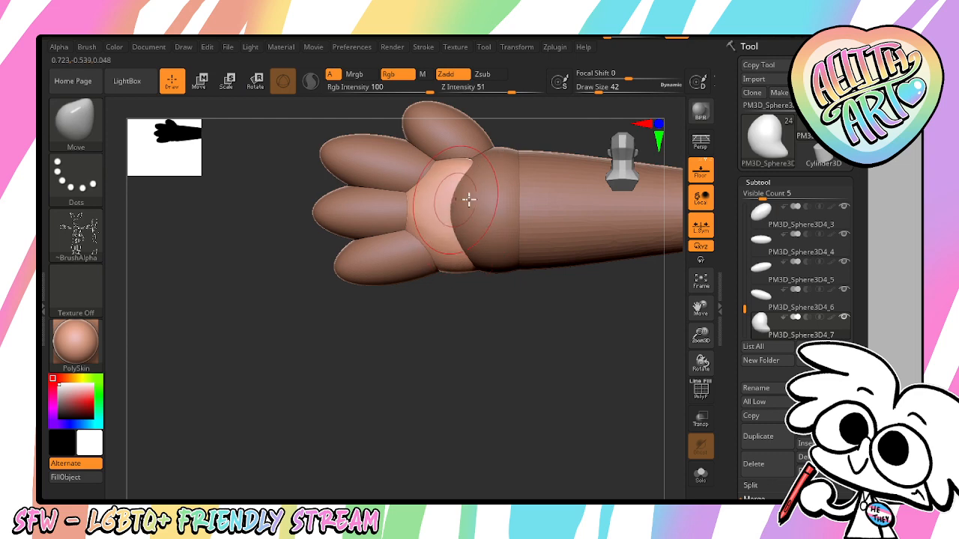
pyautogui.moveTo(468, 199)
pyautogui.mouseDown()
pyautogui.moveTo(520, 214)
pyautogui.moveTo(451, 204)
pyautogui.mouseUp()
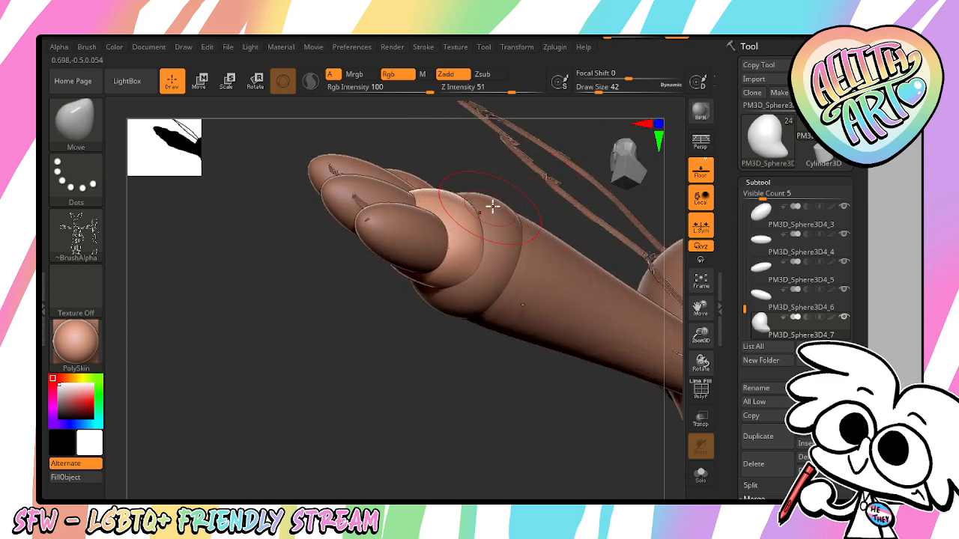
pyautogui.moveTo(433, 348); pyautogui.dragTo(614, 253)
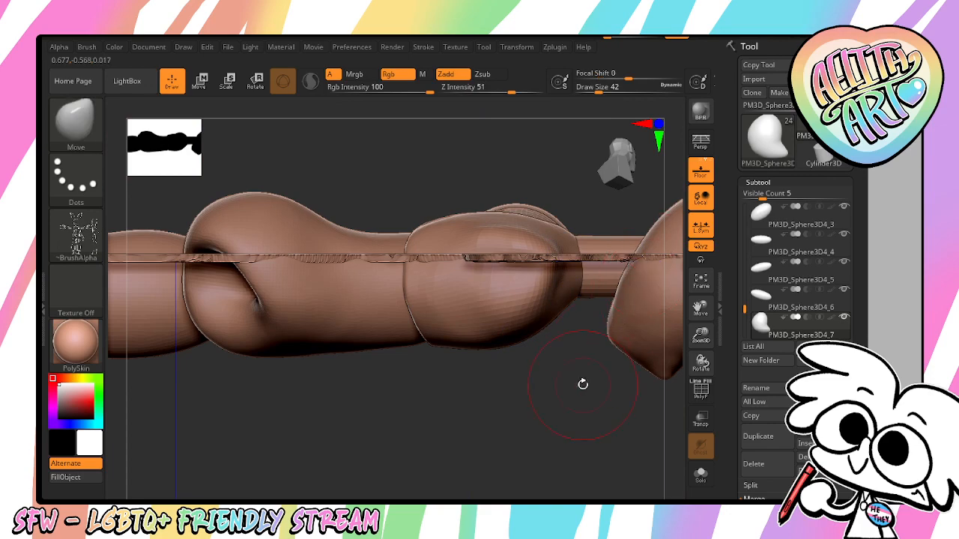
pyautogui.moveTo(582, 382); pyautogui.dragTo(452, 377)
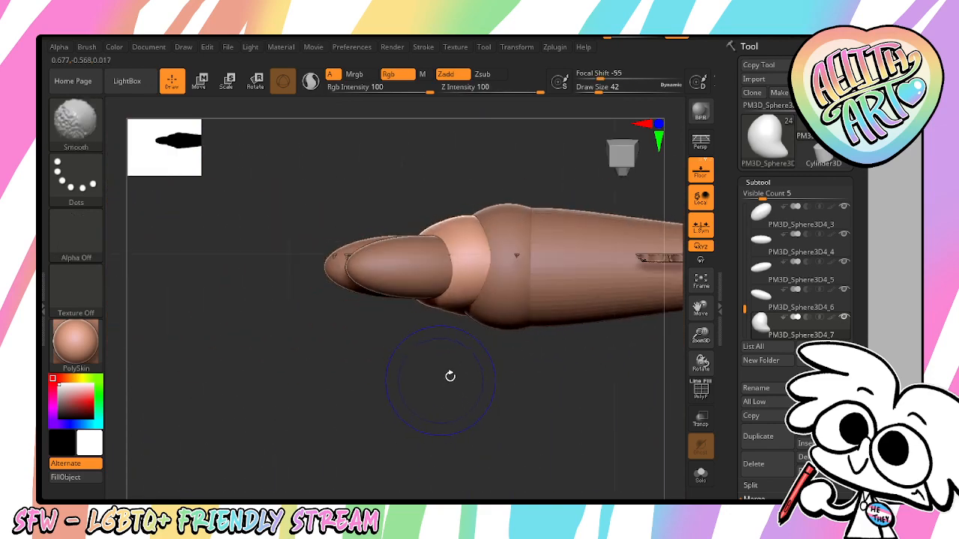
pyautogui.moveTo(565, 388); pyautogui.dragTo(656, 194)
# Merge the thumb, three fingers and palm into one subtool, merging down from the thumb
pyautogui.click(700, 281)
pyautogui.click(696, 285)
pyautogui.moveTo(604, 390)
pyautogui.mouseDown()
pyautogui.moveTo(610, 299)
pyautogui.moveTo(560, 368)
pyautogui.moveTo(586, 298)
pyautogui.mouseUp()
pyautogui.moveTo(700, 335); pyautogui.dragTo(703, 367)
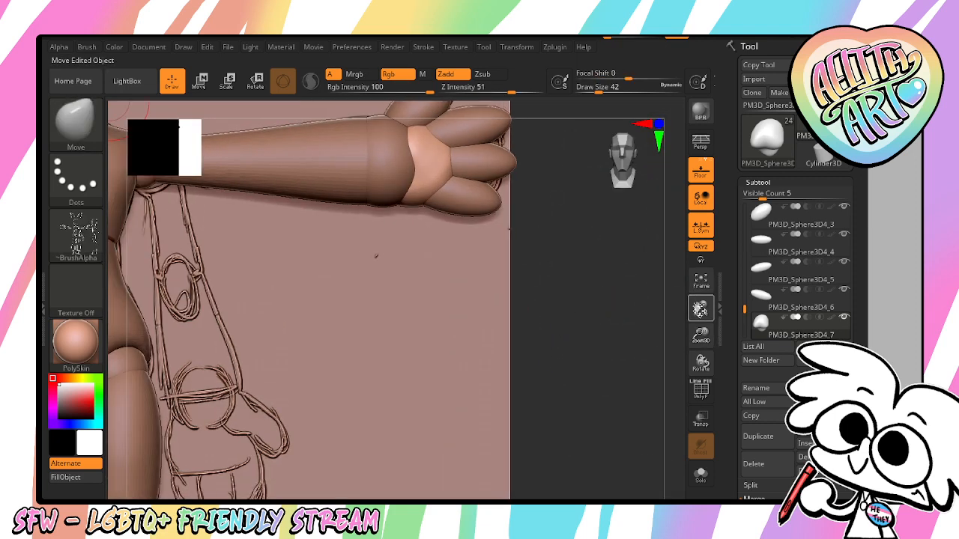
pyautogui.moveTo(699, 309); pyautogui.dragTo(717, 359)
pyautogui.press('Up')
pyautogui.press('Up')
pyautogui.press('Up')
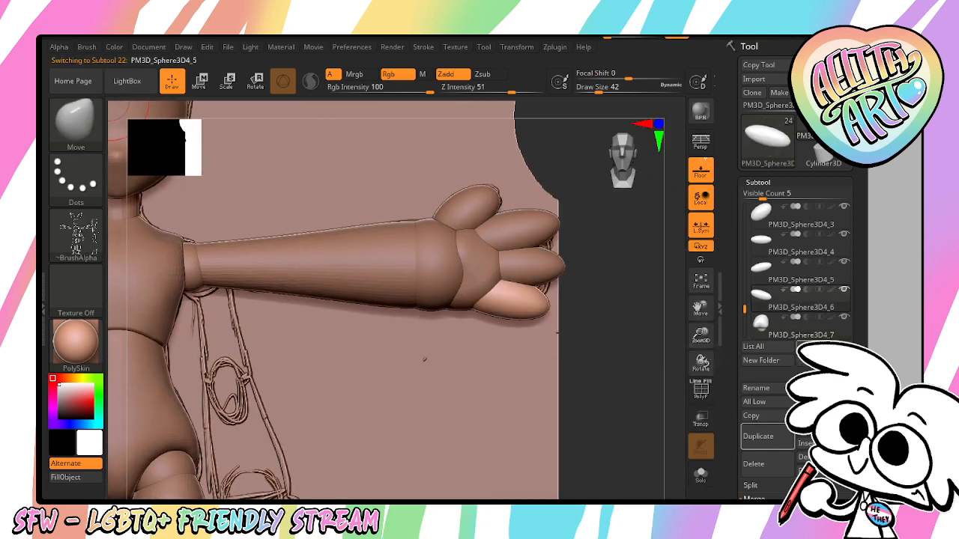
pyautogui.press('Down')
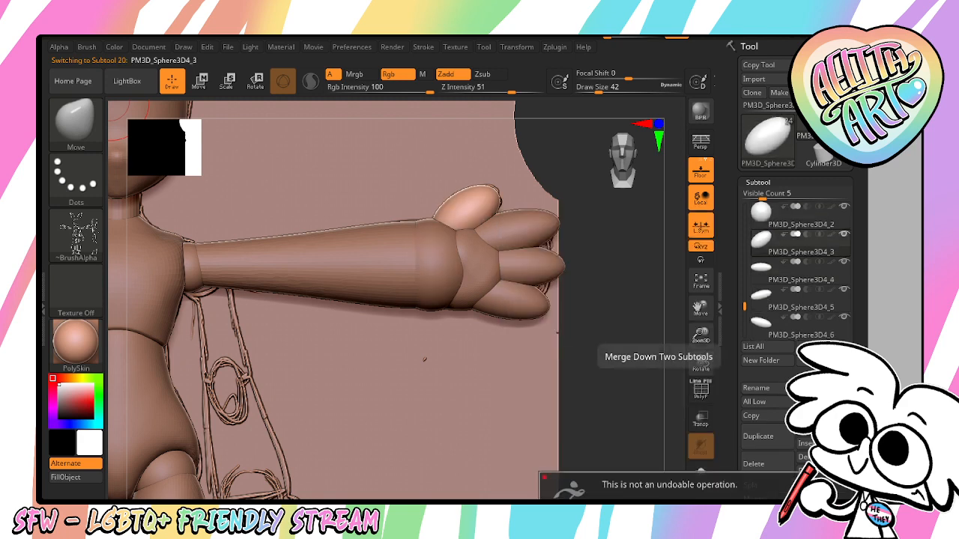
pyautogui.press('Return')
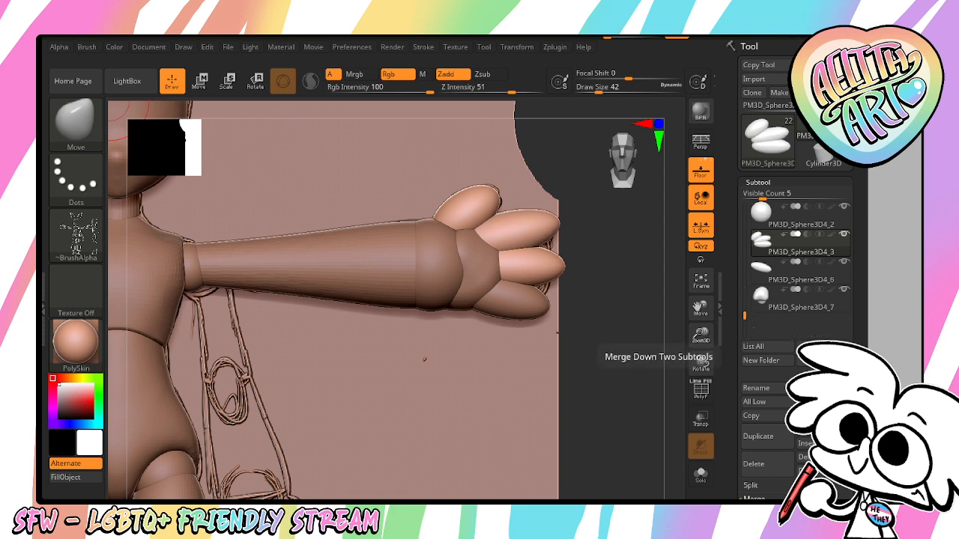
pyautogui.hotkey('ctrl', 'e')
pyautogui.hotkey('ctrl', 'e')
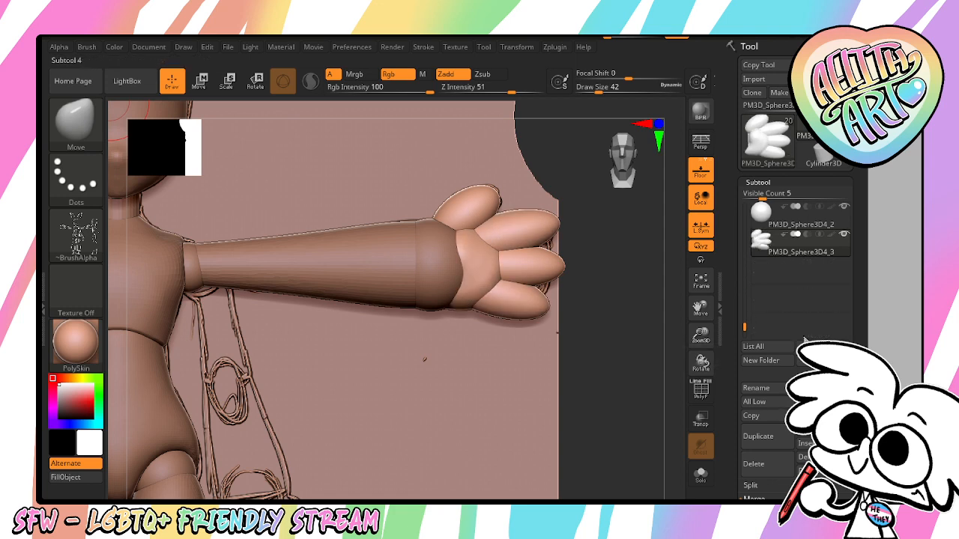
# Duplicate the merged hand and apply DynaMesh to the copy with the resolution at 480
pyautogui.click(759, 436)
pyautogui.moveTo(857, 483); pyautogui.dragTo(855, 254)
pyautogui.click(811, 314)
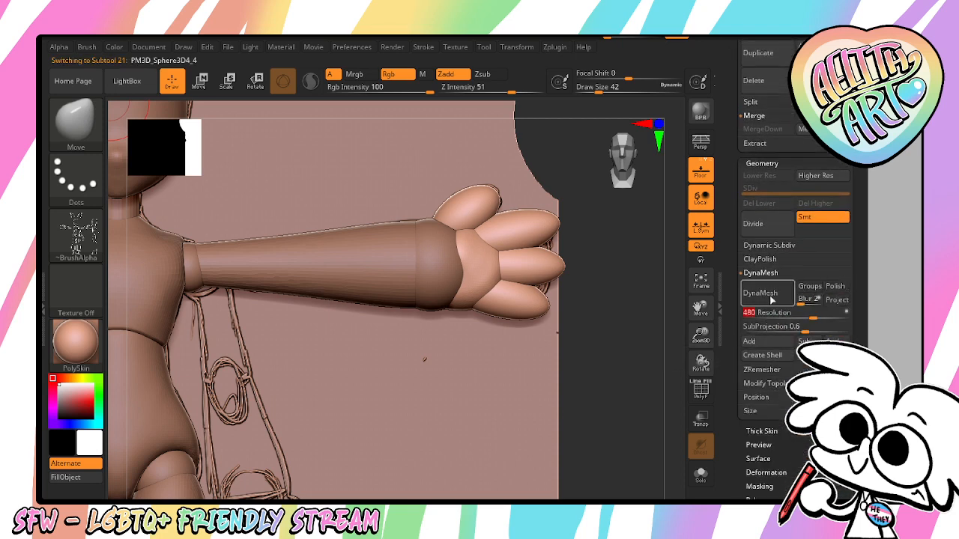
pyautogui.click(773, 300)
# Hide the original merged hand, fuse the copy with DynaMesh, and smooth the joins between palm and fingers
pyautogui.moveTo(853, 294); pyautogui.dragTo(855, 538)
pyautogui.click(845, 161)
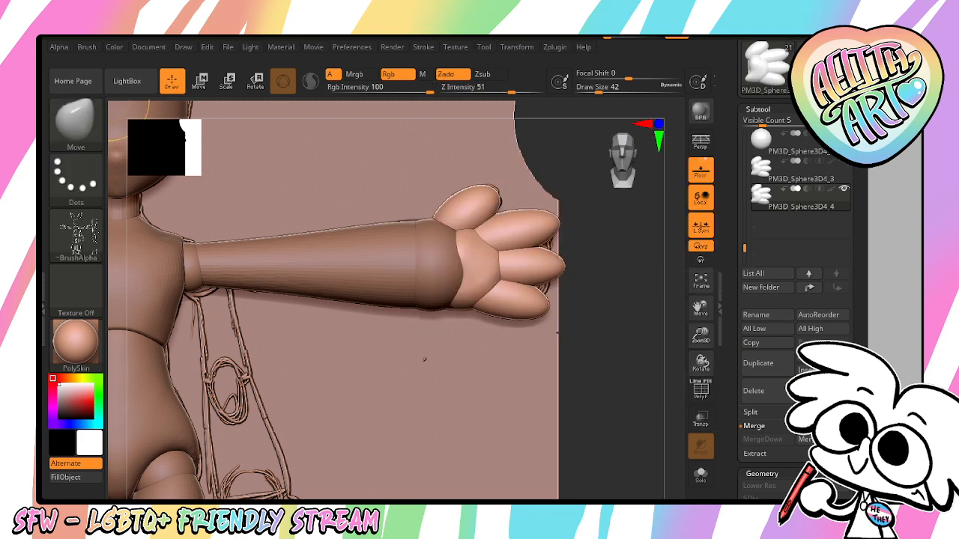
pyautogui.moveTo(855, 479); pyautogui.dragTo(855, 240)
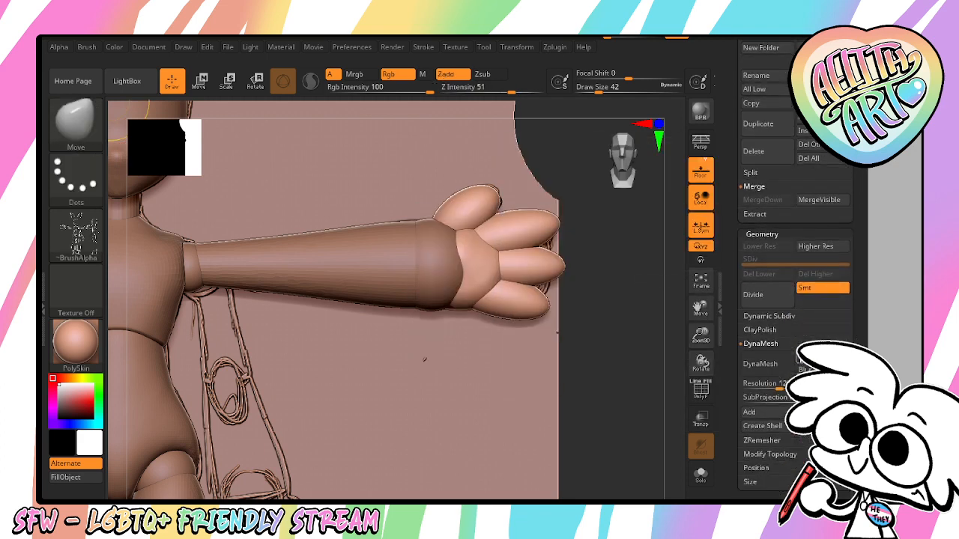
pyautogui.click(772, 365)
pyautogui.moveTo(863, 324); pyautogui.dragTo(863, 538)
pyautogui.keyDown('shift'); pyautogui.moveTo(480, 265); pyautogui.dragTo(469, 259); pyautogui.keyUp('shift')
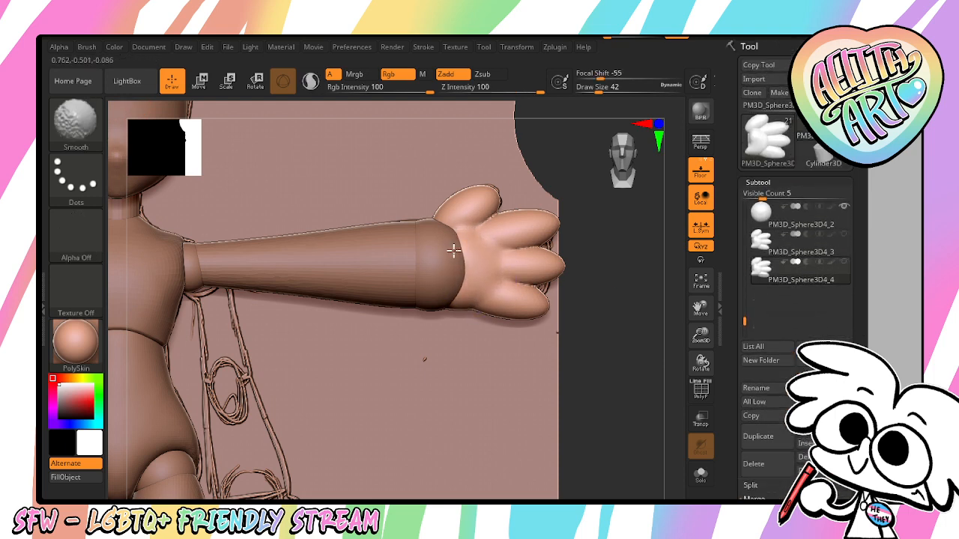
pyautogui.moveTo(593, 366); pyautogui.dragTo(520, 340)
pyautogui.moveTo(628, 367)
pyautogui.mouseDown()
pyautogui.moveTo(564, 383)
pyautogui.moveTo(561, 343)
pyautogui.mouseUp()
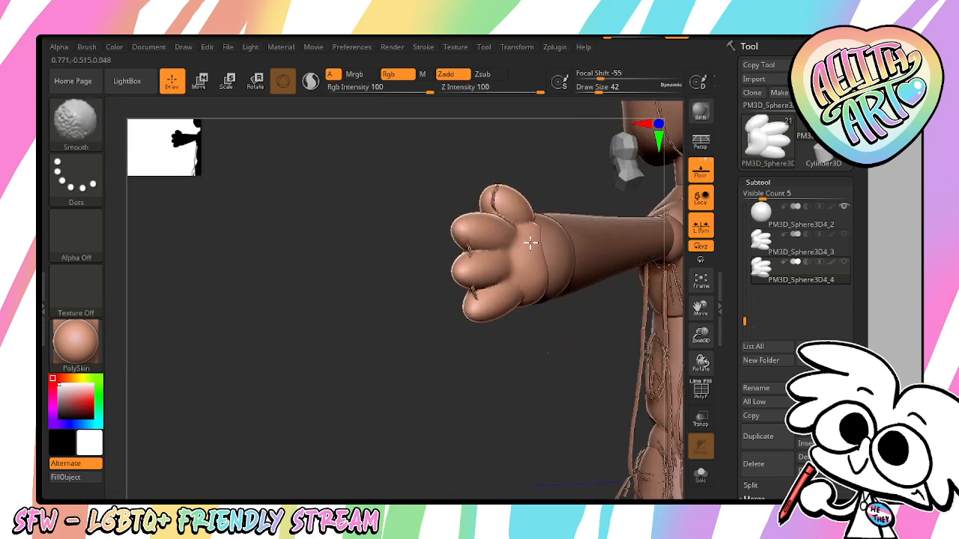
# Raise the back of the hand and fingers in side profile using the Move brush at draw size 138
pyautogui.moveTo(556, 360); pyautogui.dragTo(703, 400)
pyautogui.press(']')
pyautogui.press(']')
pyautogui.press(']')
pyautogui.press(']')
pyautogui.press(']')
pyautogui.press(']')
pyautogui.press(']')
pyautogui.press(']')
pyautogui.press(']')
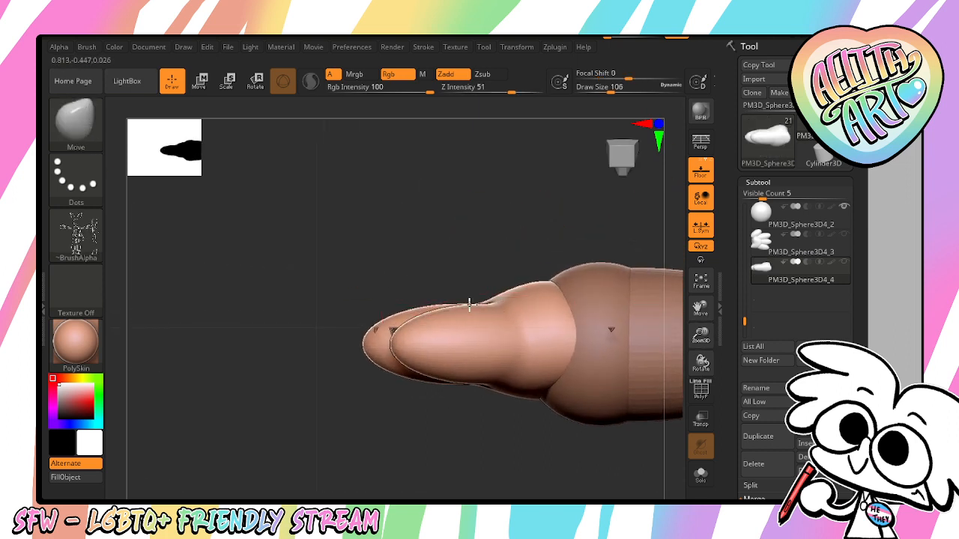
pyautogui.moveTo(469, 304)
pyautogui.mouseDown()
pyautogui.moveTo(468, 275)
pyautogui.moveTo(515, 220)
pyautogui.mouseUp()
pyautogui.hotkey('ctrl', 'z')
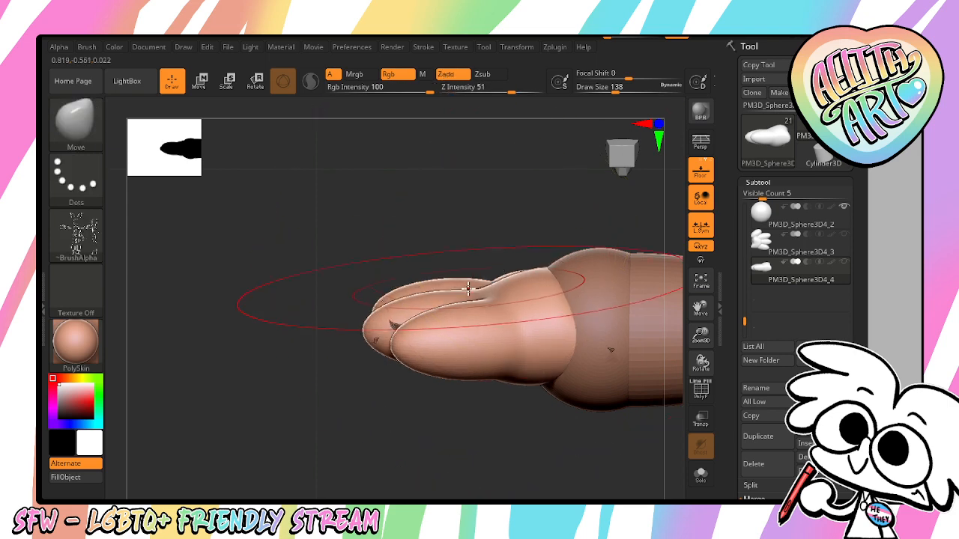
pyautogui.moveTo(469, 287)
pyautogui.mouseDown()
pyautogui.moveTo(471, 221)
pyautogui.moveTo(555, 195)
pyautogui.moveTo(546, 235)
pyautogui.mouseUp()
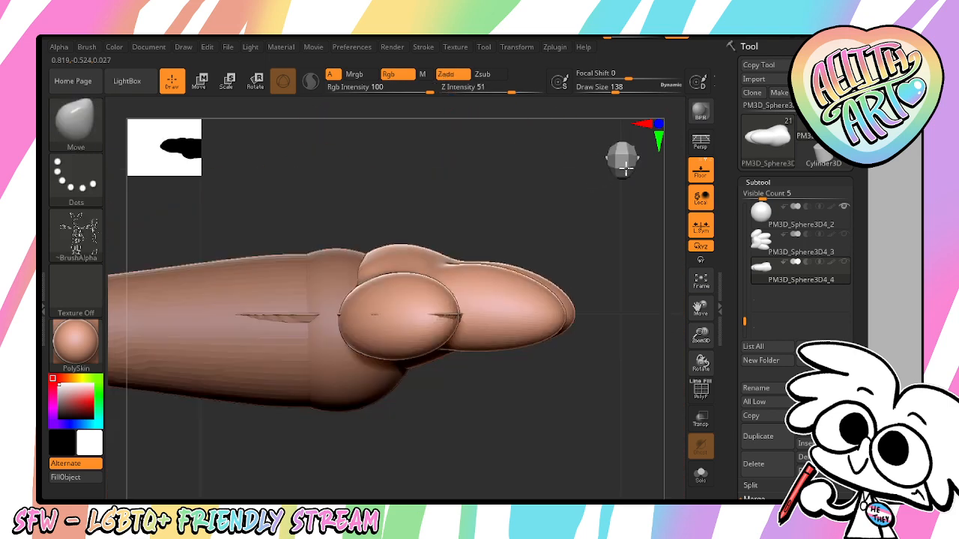
# Move the whole fused hand along Z to realign it with the wrist ball
pyautogui.moveTo(701, 335); pyautogui.dragTo(700, 300)
pyautogui.press('e')
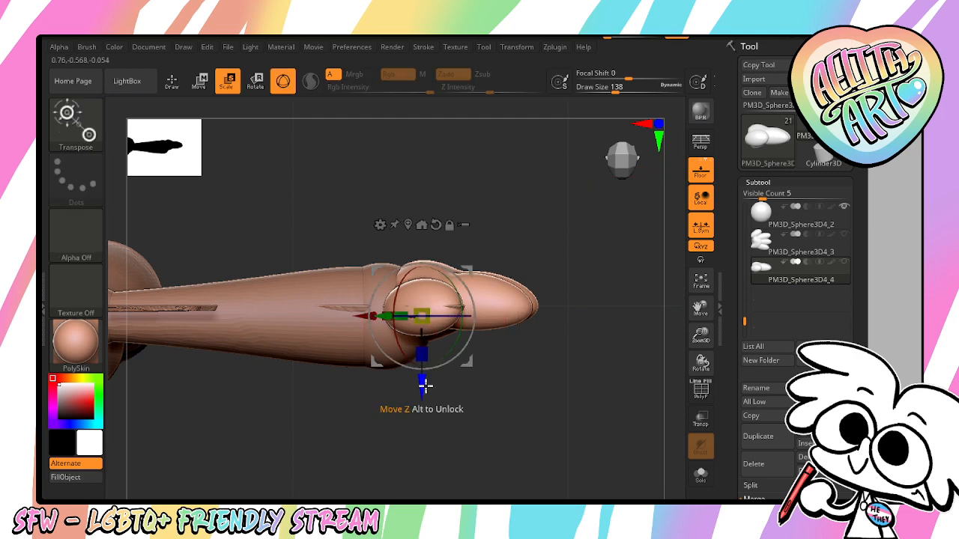
pyautogui.moveTo(423, 385); pyautogui.dragTo(424, 406)
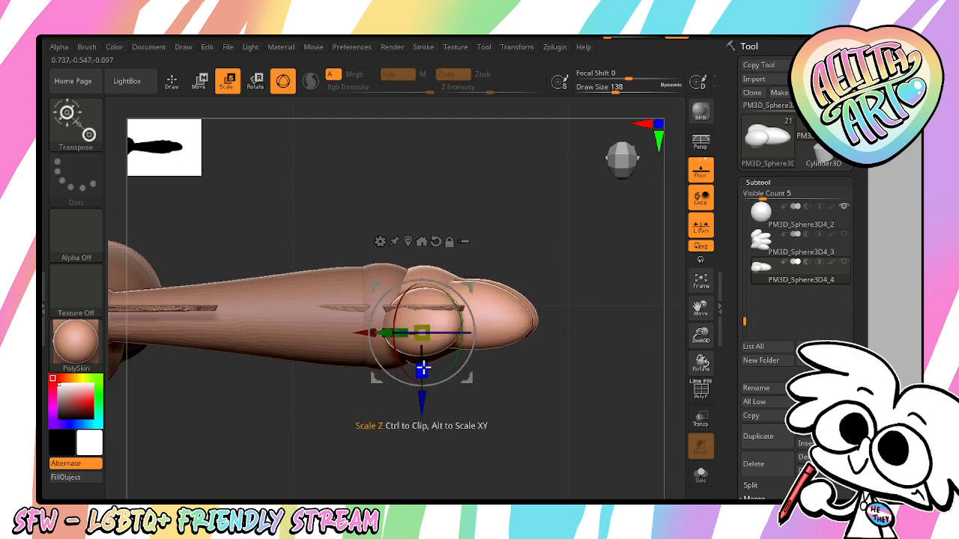
# Refine the hand's side profile with a smaller Move brush, lowering the finger tops and pushing the fingertips' underside upward
pyautogui.press('b')
pyautogui.click(533, 131)
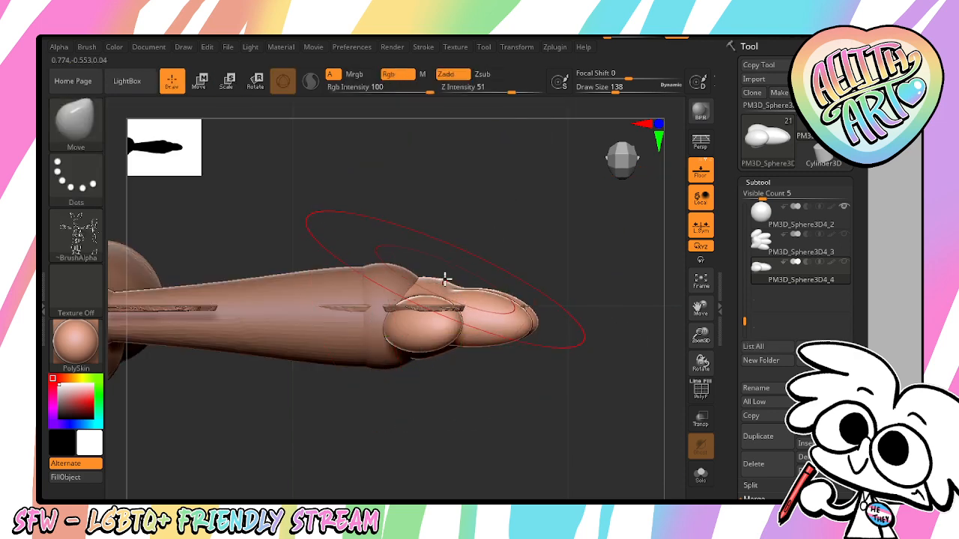
pyautogui.moveTo(517, 389); pyautogui.dragTo(454, 391)
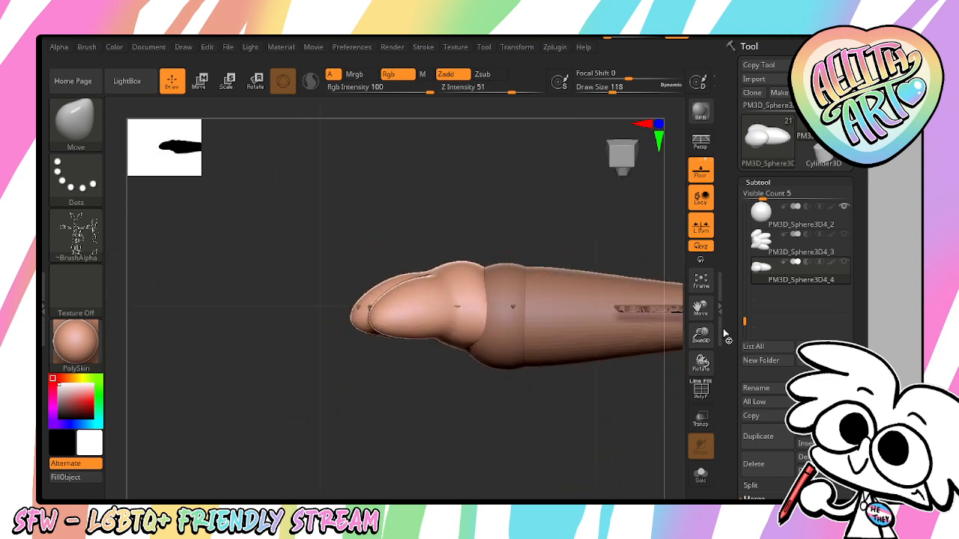
pyautogui.moveTo(702, 335); pyautogui.dragTo(703, 397)
pyautogui.moveTo(701, 308); pyautogui.dragTo(782, 212)
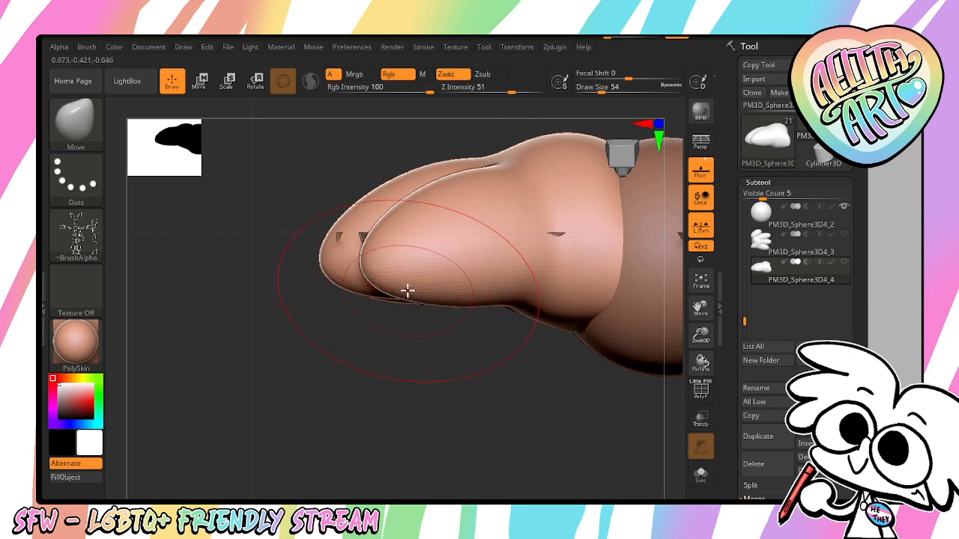
pyautogui.moveTo(405, 317); pyautogui.dragTo(449, 265)
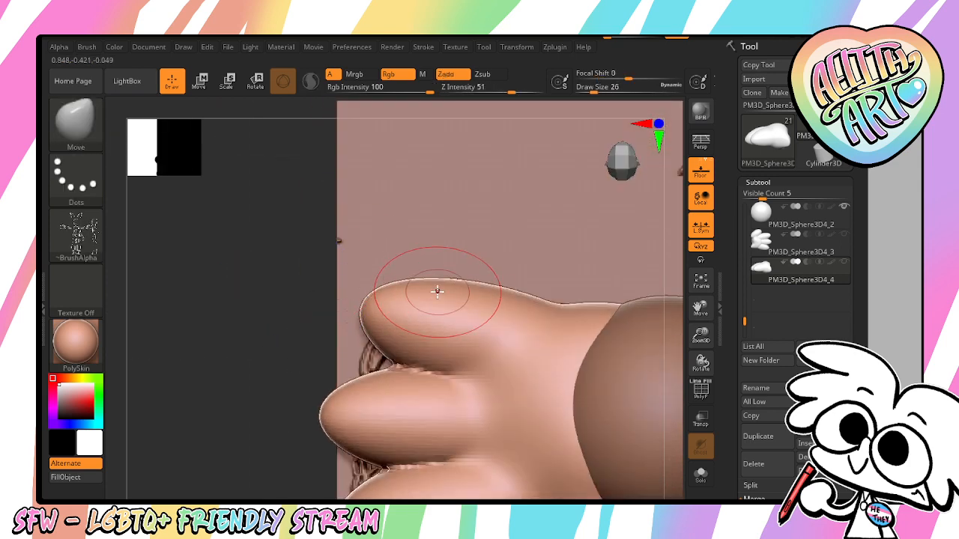
# Fatten the three fingers with the Inflate brush at draw size 58, working from the back of the hand
pyautogui.click(84, 130)
pyautogui.click(418, 135)
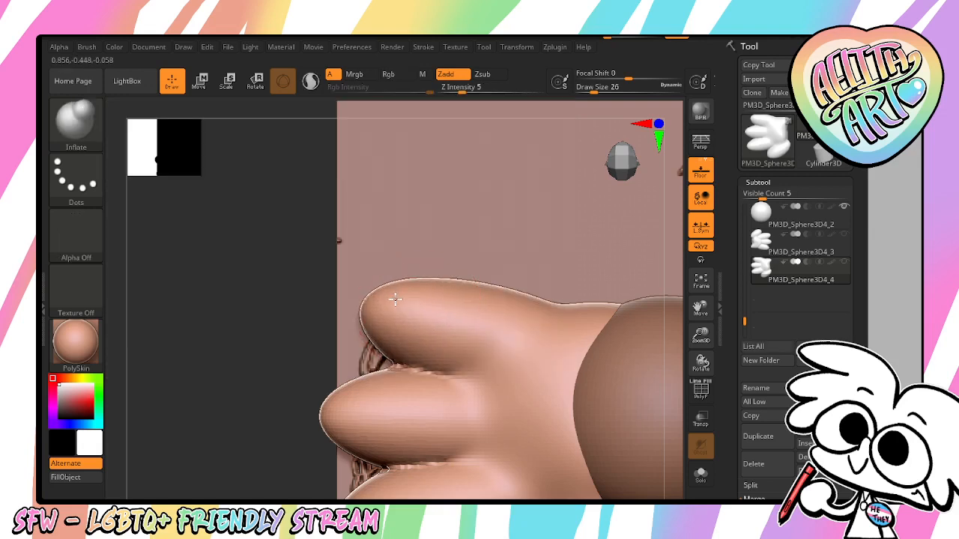
pyautogui.press(']')
pyautogui.press(']')
pyautogui.press(']')
pyautogui.press(']')
pyautogui.press(']')
pyautogui.moveTo(424, 308); pyautogui.dragTo(397, 308)
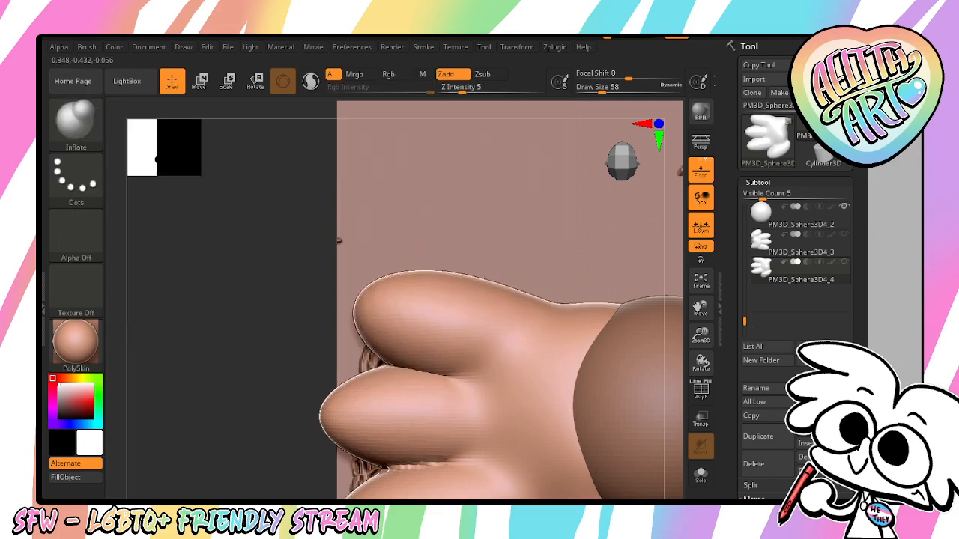
pyautogui.moveTo(702, 309); pyautogui.dragTo(717, 222)
pyautogui.moveTo(421, 289); pyautogui.dragTo(387, 296)
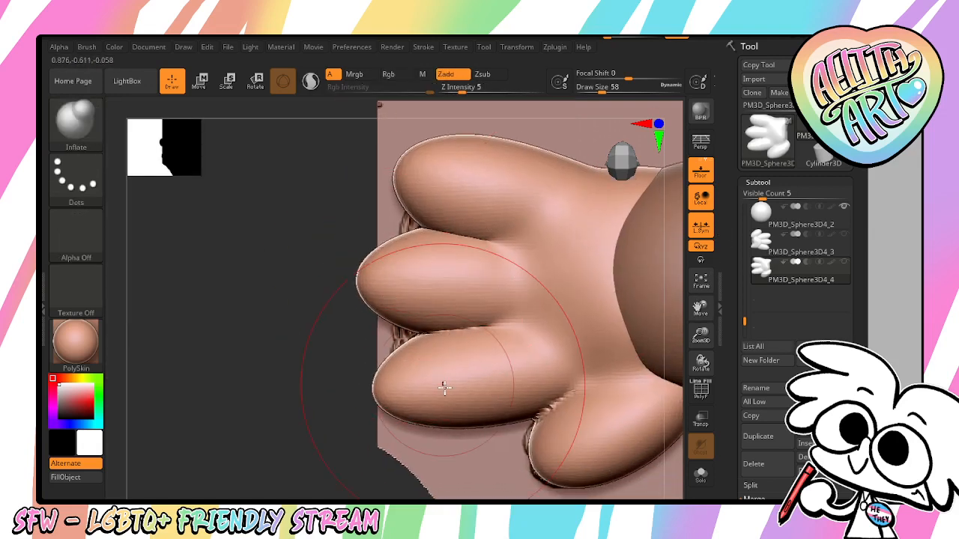
pyautogui.moveTo(443, 385); pyautogui.dragTo(410, 371)
# Pull the edges of the middle finger and the finger nearest the thumb toward the thumb with the Move brush
pyautogui.press('b')
pyautogui.press('m')
pyautogui.press('v')
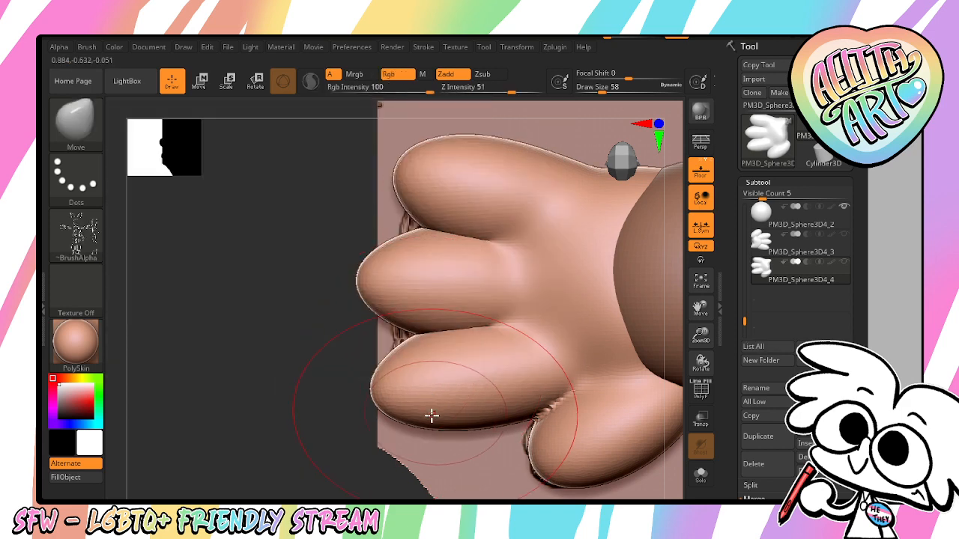
pyautogui.moveTo(428, 413); pyautogui.dragTo(442, 443)
pyautogui.moveTo(418, 293); pyautogui.dragTo(416, 306)
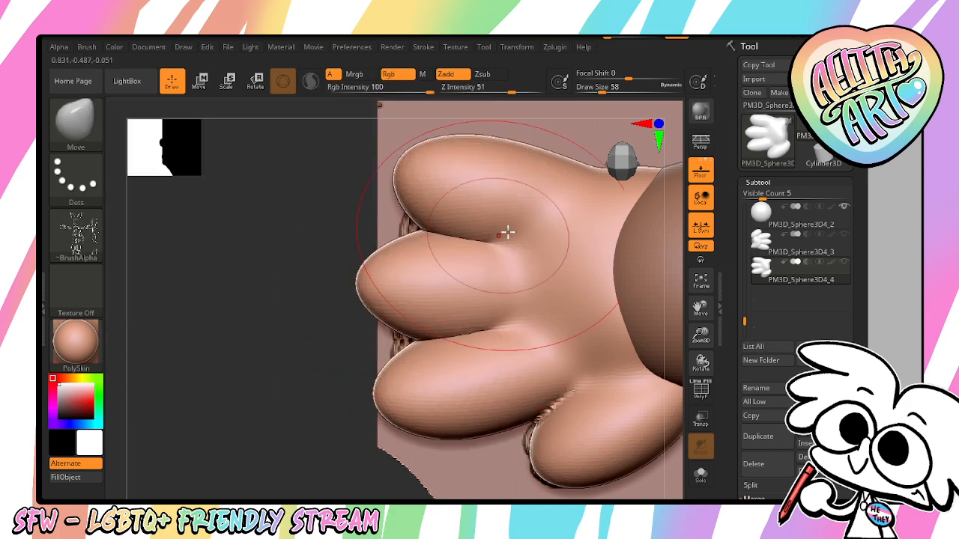
# Reshape the thumb with the Move brush, pulling its base and tip outward, then refining its outline at a smaller draw size
pyautogui.moveTo(701, 309); pyautogui.dragTo(579, 240)
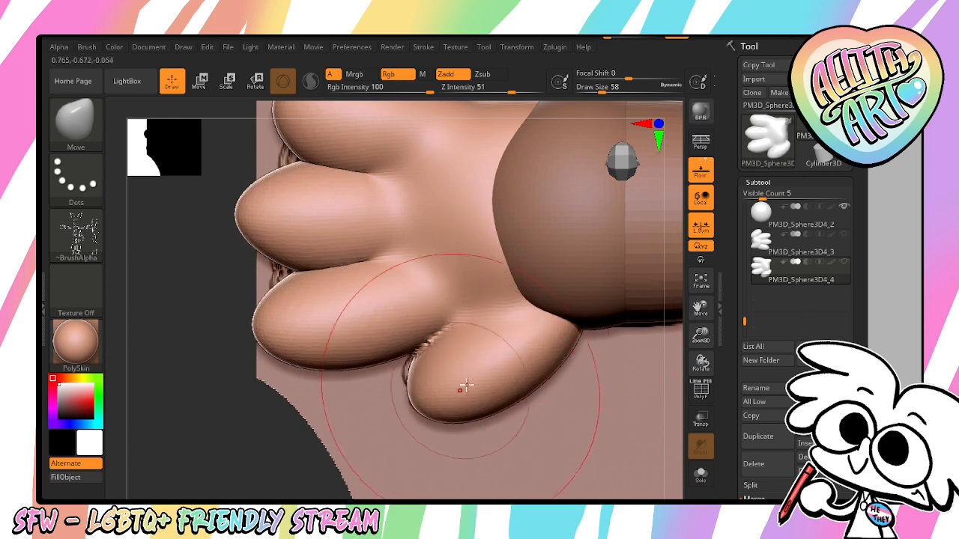
pyautogui.moveTo(568, 354); pyautogui.dragTo(595, 383)
pyautogui.press('[')
pyautogui.press('[')
pyautogui.press('[')
pyautogui.press('[')
pyautogui.press('[')
pyautogui.press('[')
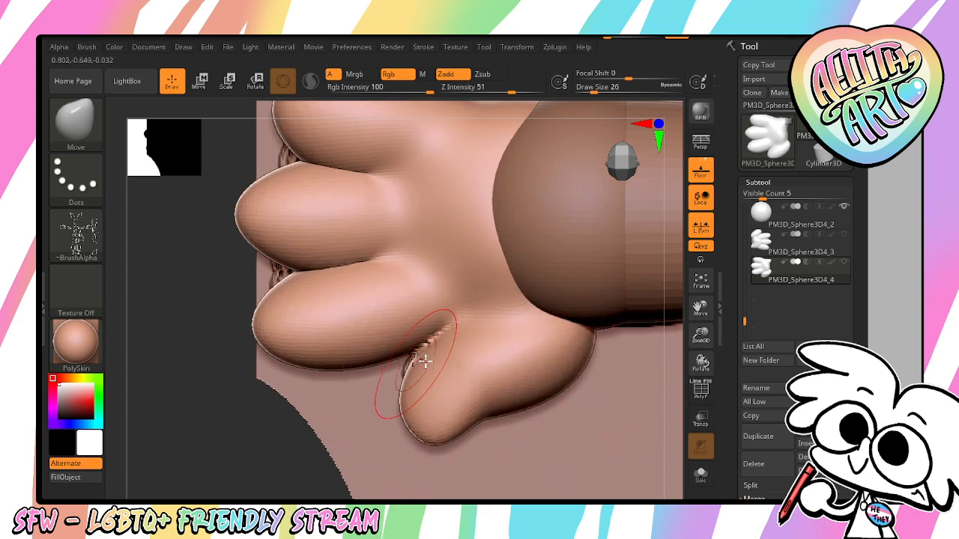
pyautogui.moveTo(327, 459)
pyautogui.mouseDown()
pyautogui.moveTo(453, 423)
pyautogui.moveTo(424, 439)
pyautogui.mouseUp()
pyautogui.press('[')
pyautogui.moveTo(535, 386)
pyautogui.mouseDown()
pyautogui.moveTo(571, 258)
pyautogui.moveTo(537, 398)
pyautogui.moveTo(561, 377)
pyautogui.mouseUp()
pyautogui.moveTo(509, 442)
pyautogui.mouseDown()
pyautogui.moveTo(445, 402)
pyautogui.moveTo(517, 376)
pyautogui.mouseUp()
pyautogui.moveTo(446, 407); pyautogui.dragTo(450, 402)
# Build up the back of the hand below the fingers with ClayBuildup at draw size 22 and Z intensity 8, then smooth it
pyautogui.keyDown('ctrl'); pyautogui.moveTo(515, 388); pyautogui.dragTo(572, 416); pyautogui.keyUp('ctrl')
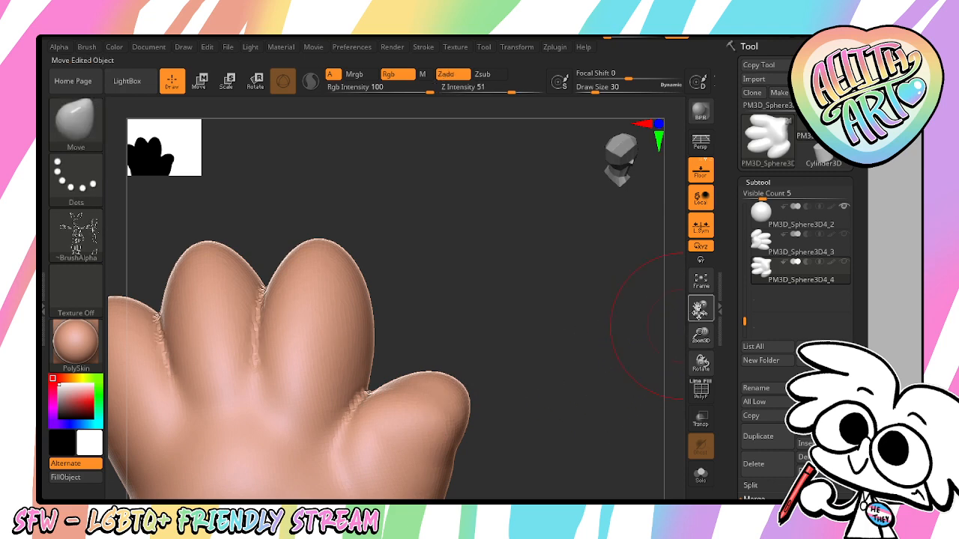
pyautogui.moveTo(699, 310); pyautogui.dragTo(754, 215)
pyautogui.keyDown('shift'); pyautogui.moveTo(430, 350); pyautogui.dragTo(444, 364); pyautogui.keyUp('shift')
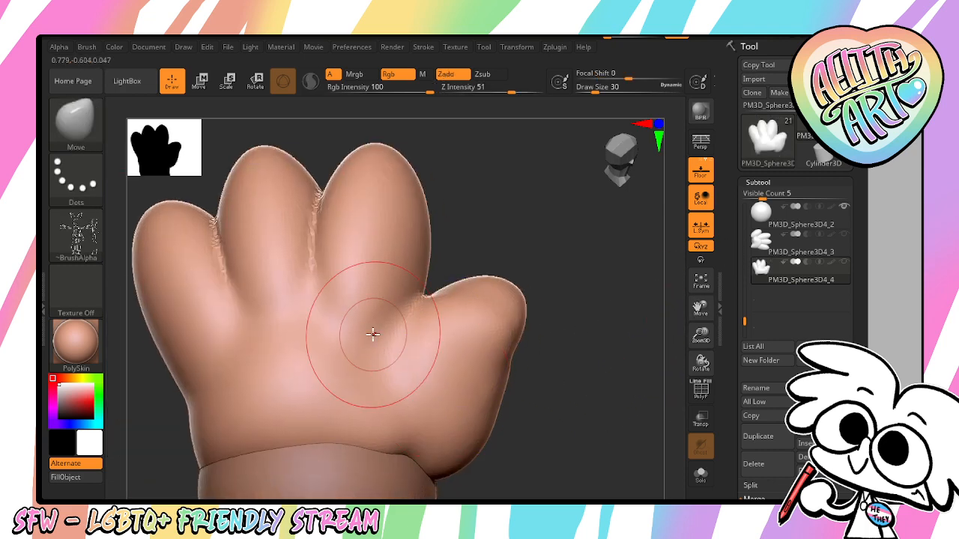
pyautogui.press('b')
pyautogui.press('c')
pyautogui.press('b')
pyautogui.press('[')
pyautogui.press('[')
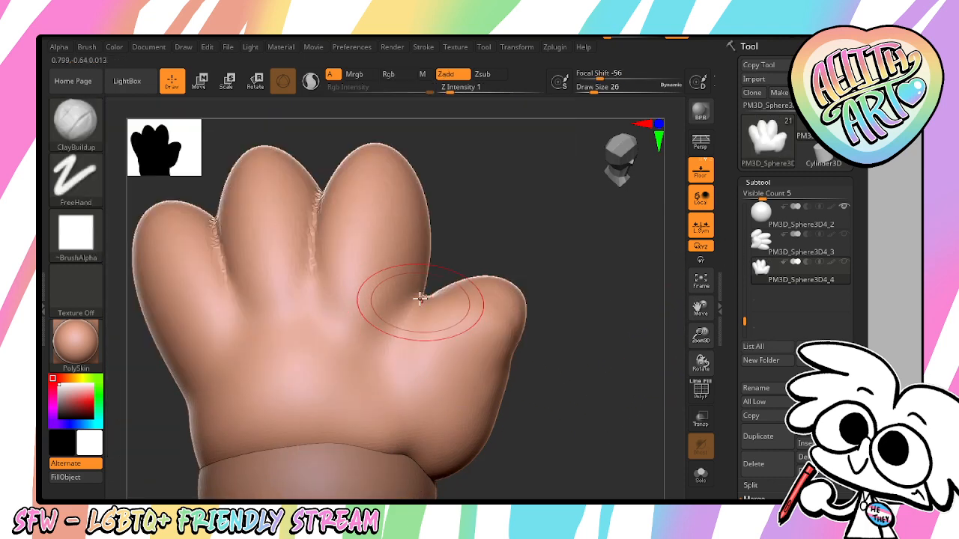
pyautogui.press(']')
pyautogui.press(']')
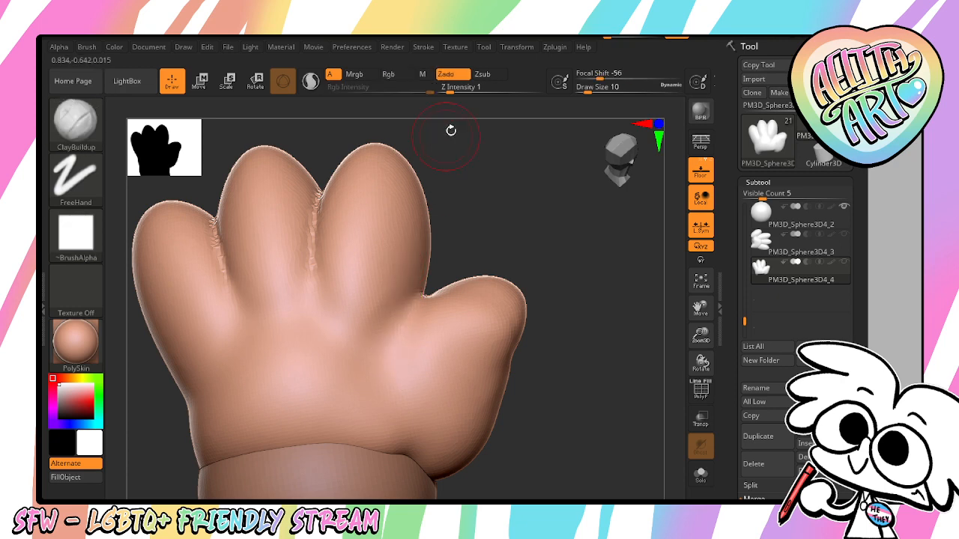
pyautogui.moveTo(460, 87); pyautogui.dragTo(466, 87)
pyautogui.moveTo(435, 211); pyautogui.dragTo(377, 368)
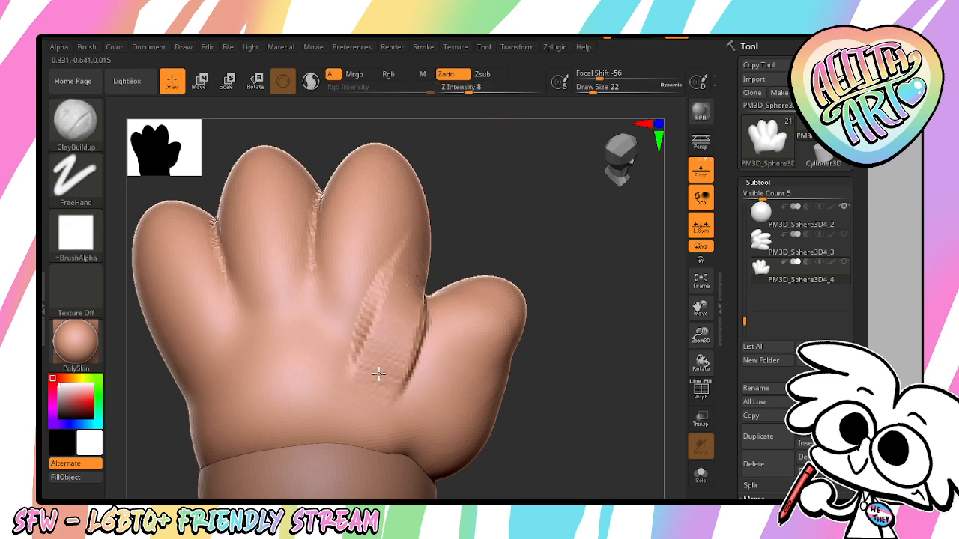
pyautogui.moveTo(433, 238); pyautogui.dragTo(367, 377)
pyautogui.moveTo(390, 292)
pyautogui.mouseDown()
pyautogui.moveTo(313, 354)
pyautogui.moveTo(247, 367)
pyautogui.moveTo(225, 390)
pyautogui.mouseUp()
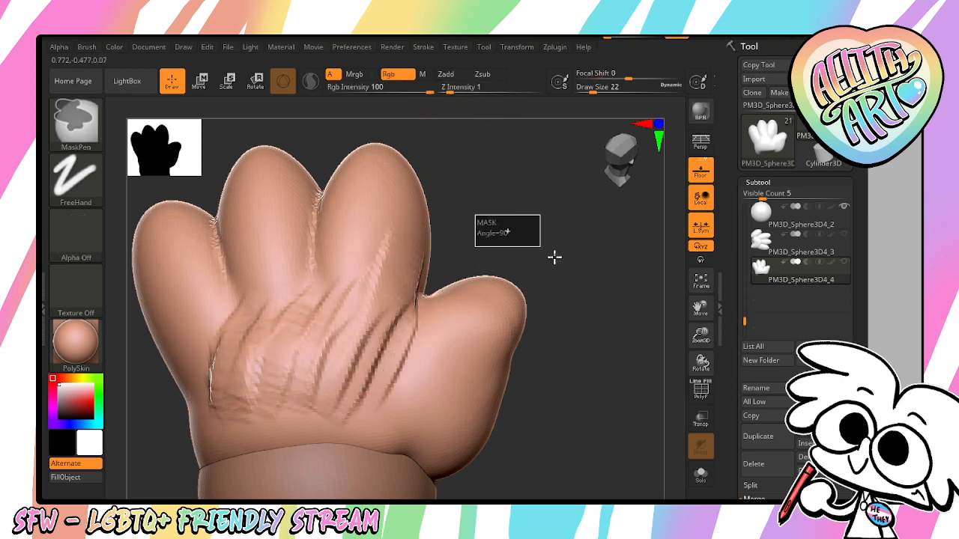
pyautogui.moveTo(420, 255)
pyautogui.keyDown('shift'); pyautogui.mouseDown()
pyautogui.moveTo(381, 317)
pyautogui.moveTo(359, 383)
pyautogui.mouseUp(); pyautogui.keyUp('shift')
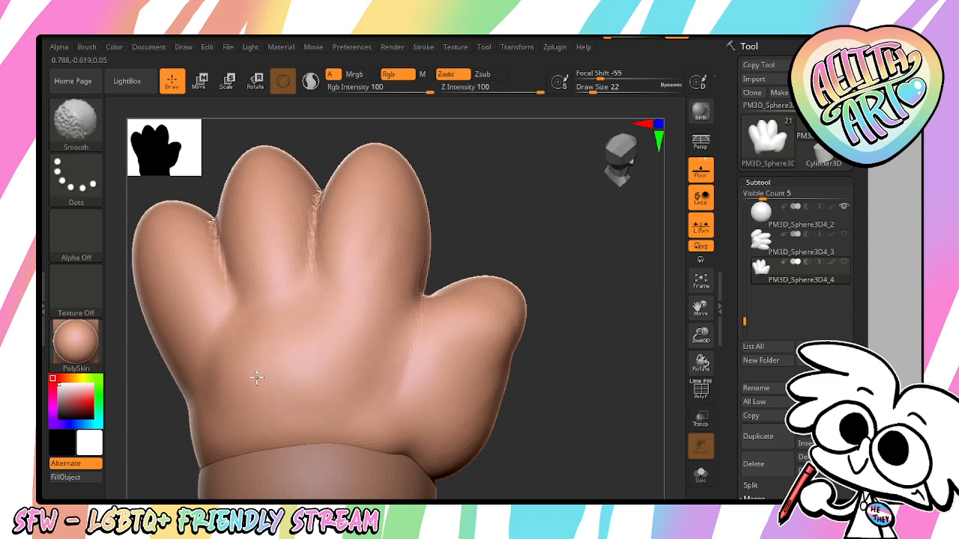
# Carve a crease between the thumb and the palm with the DamStandard brush, undoing the bad stroke near the wrist
pyautogui.click(104, 135)
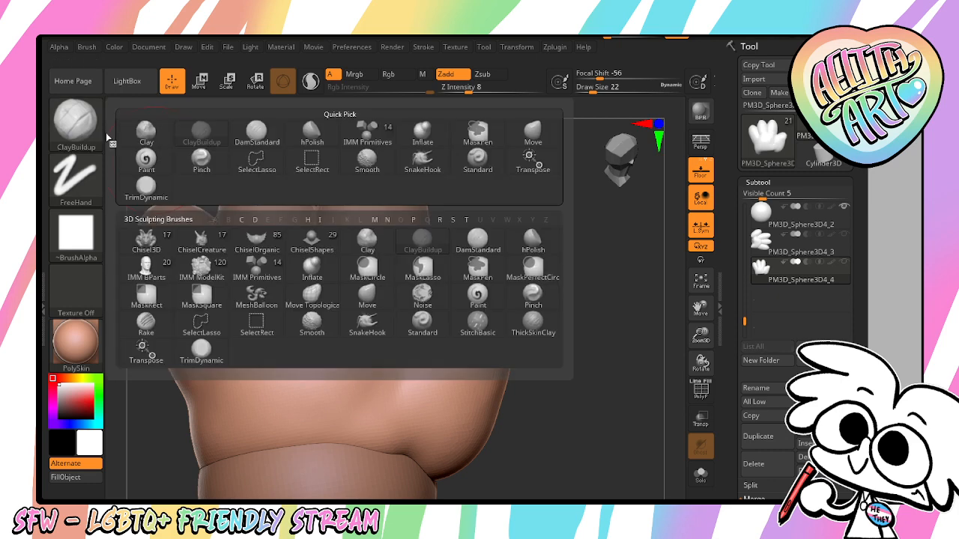
pyautogui.click(256, 133)
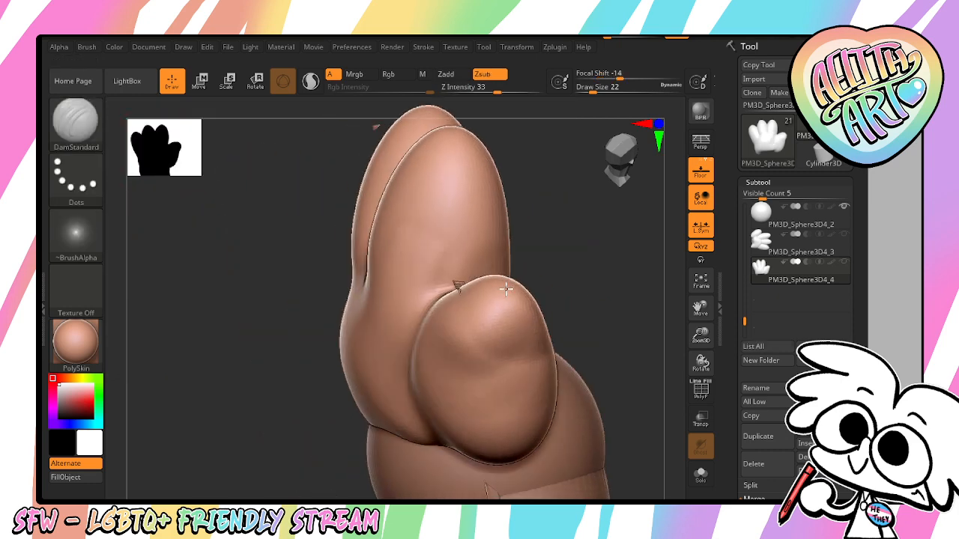
pyautogui.moveTo(507, 289); pyautogui.dragTo(490, 419)
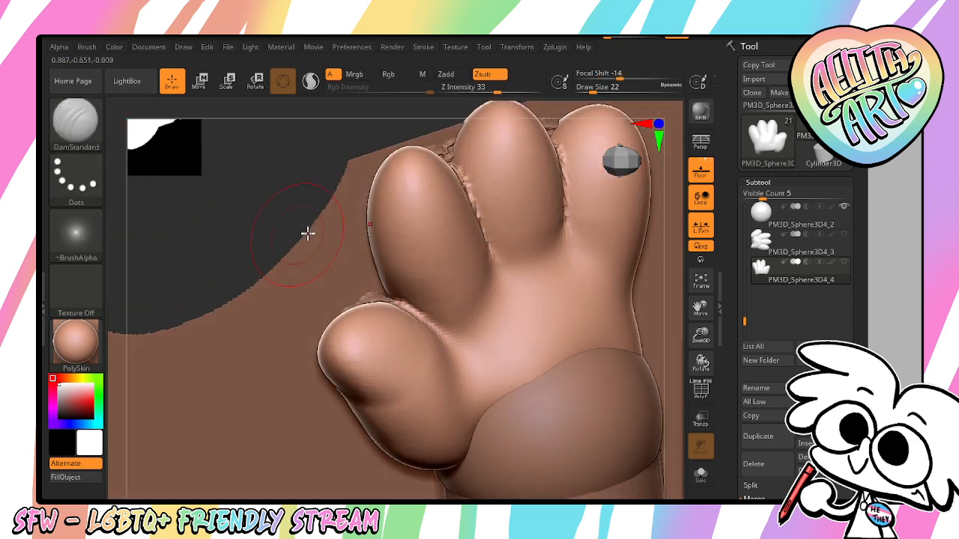
pyautogui.moveTo(404, 307); pyautogui.dragTo(524, 389)
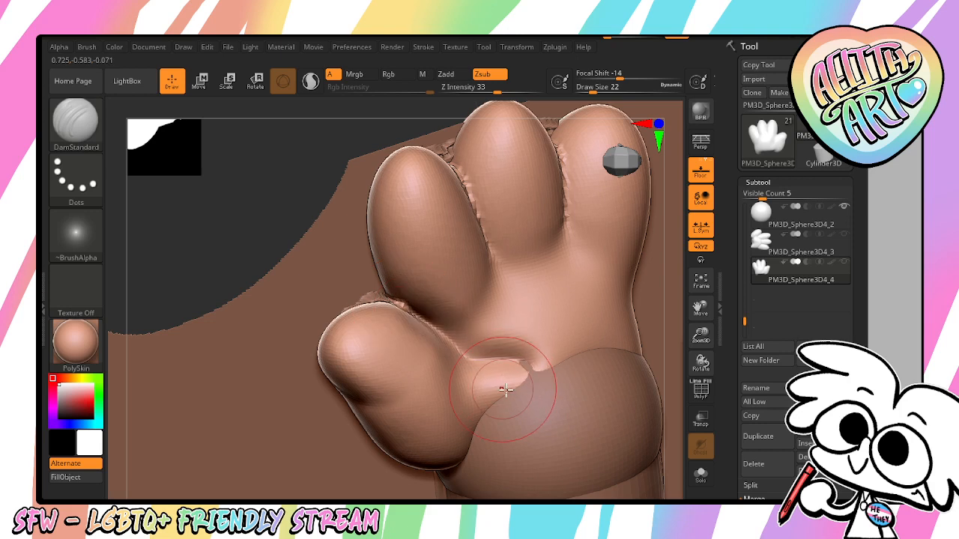
pyautogui.hotkey('ctrl', 'z')
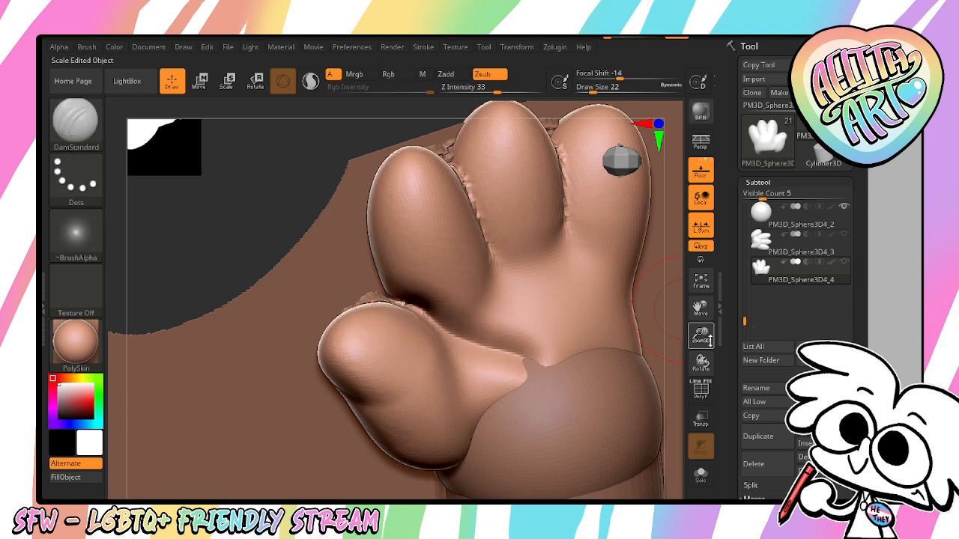
# Smooth out the dent on the outer side of the thumb
pyautogui.moveTo(701, 334)
pyautogui.mouseDown()
pyautogui.moveTo(681, 257)
pyautogui.moveTo(597, 152)
pyautogui.moveTo(535, 154)
pyautogui.moveTo(542, 366)
pyautogui.mouseUp()
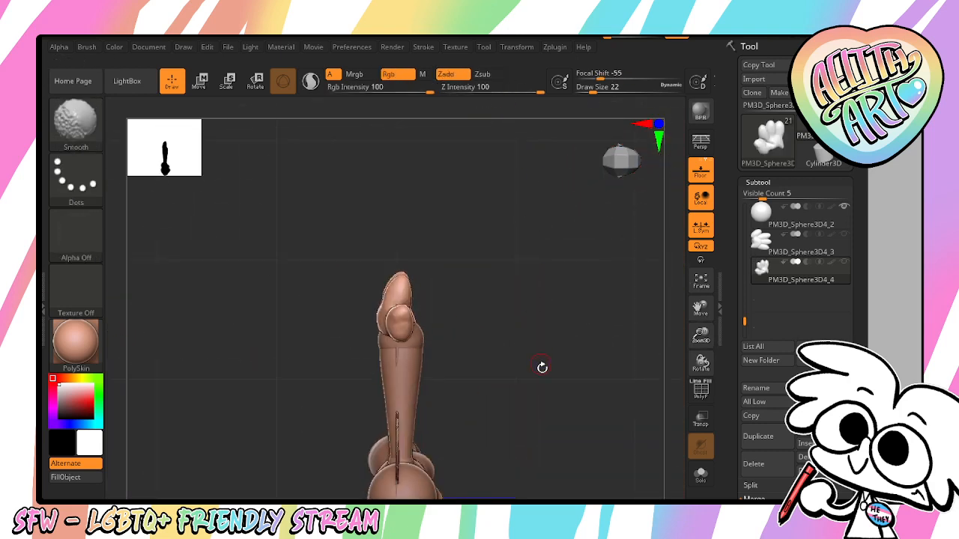
pyautogui.moveTo(592, 399)
pyautogui.mouseDown()
pyautogui.moveTo(629, 349)
pyautogui.moveTo(630, 360)
pyautogui.mouseUp()
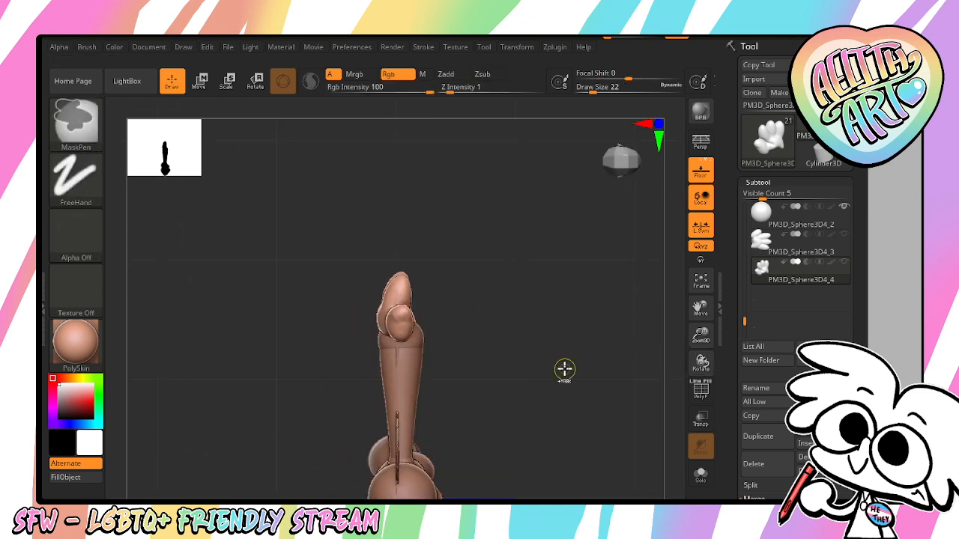
pyautogui.moveTo(702, 336); pyautogui.dragTo(612, 488)
pyautogui.keyDown('shift'); pyautogui.moveTo(392, 374); pyautogui.dragTo(393, 360); pyautogui.keyUp('shift')
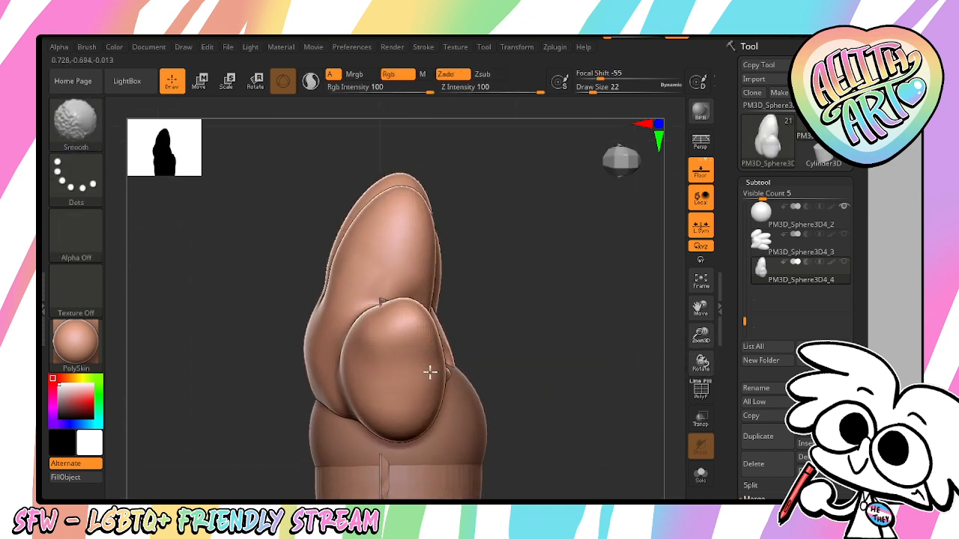
pyautogui.keyDown('shift'); pyautogui.moveTo(402, 396); pyautogui.dragTo(443, 338); pyautogui.keyUp('shift')
# Pull the back of the hand's lower edge down over the wrist ball with the Move brush at draw size 42, and smooth the thumb's base
pyautogui.moveTo(559, 370); pyautogui.dragTo(623, 337)
pyautogui.moveTo(701, 308); pyautogui.dragTo(823, 285)
pyautogui.press('b')
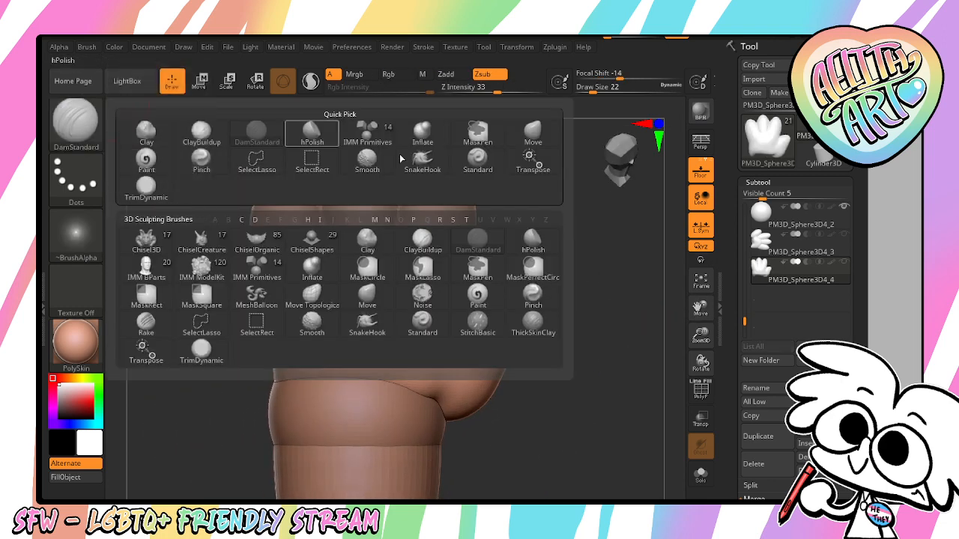
pyautogui.press('m')
pyautogui.press('v')
pyautogui.press(']')
pyautogui.press(']')
pyautogui.moveTo(428, 390); pyautogui.dragTo(391, 427)
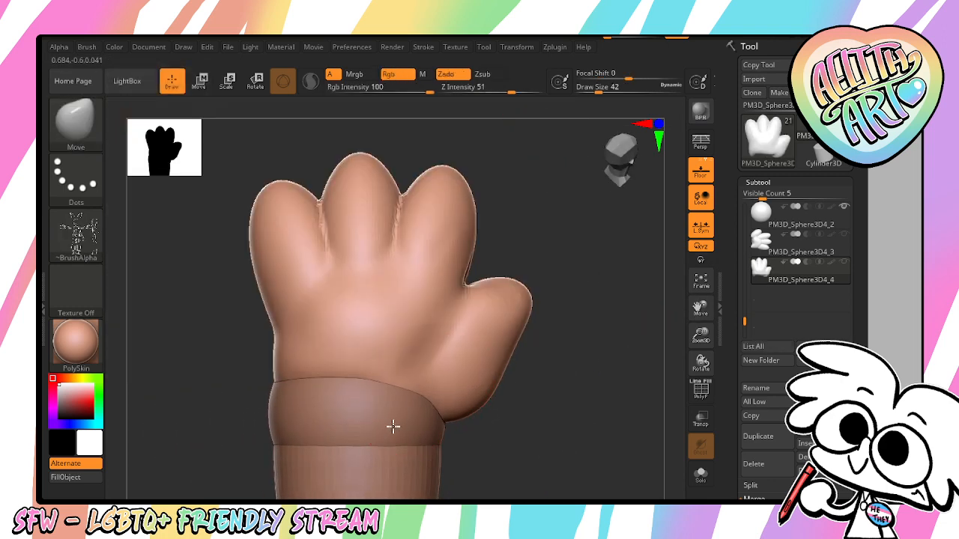
pyautogui.moveTo(355, 378); pyautogui.dragTo(267, 400)
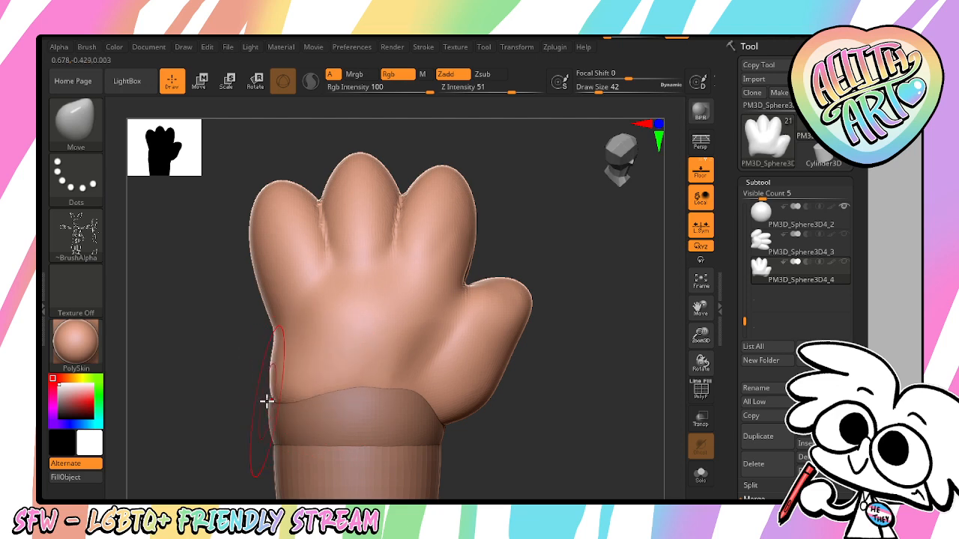
pyautogui.moveTo(520, 422)
pyautogui.mouseDown()
pyautogui.moveTo(535, 460)
pyautogui.moveTo(544, 458)
pyautogui.mouseUp()
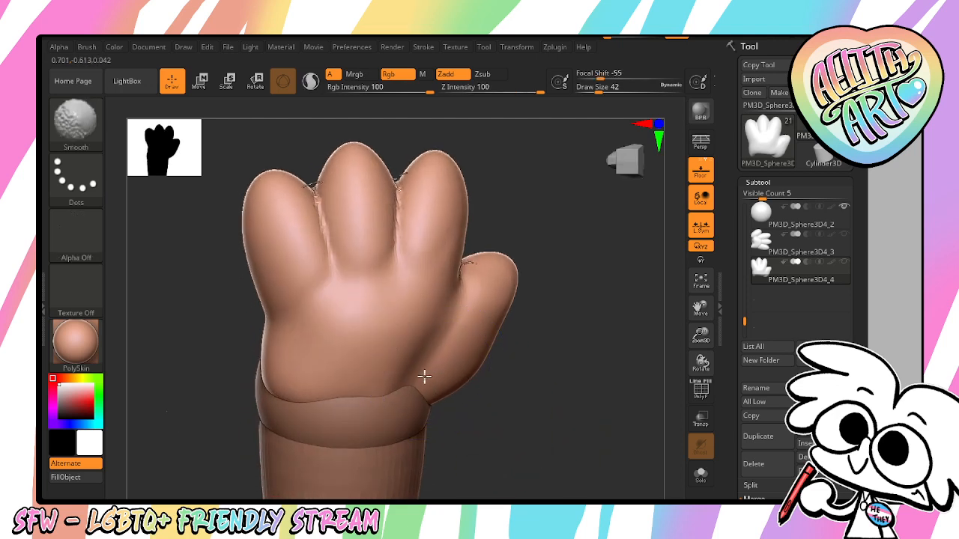
pyautogui.moveTo(424, 377)
pyautogui.keyDown('shift'); pyautogui.mouseDown()
pyautogui.moveTo(412, 388)
pyautogui.moveTo(432, 385)
pyautogui.mouseUp(); pyautogui.keyUp('shift')
# Pull the palm's heel over the wrist ball with the Move brush and smooth its edge beside the thumb
pyautogui.moveTo(517, 424); pyautogui.dragTo(401, 414)
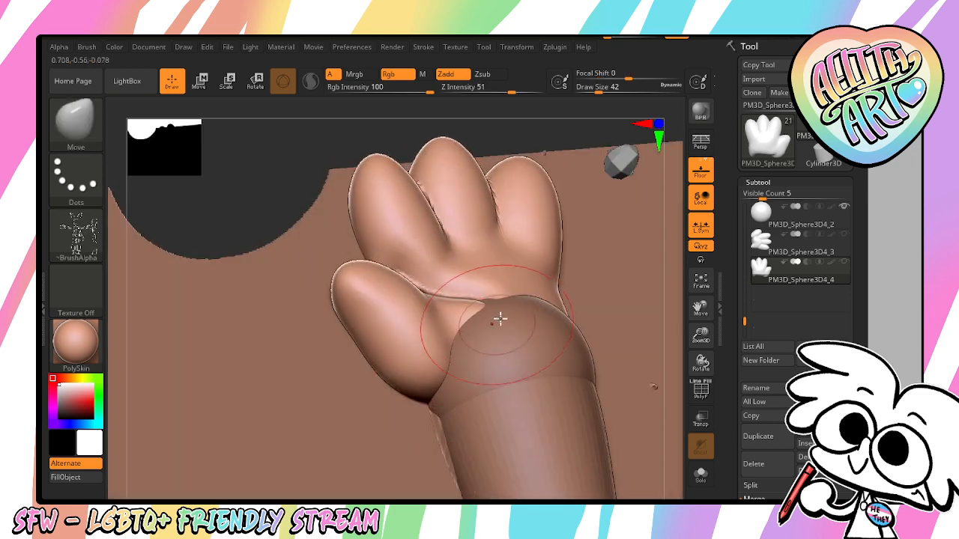
pyautogui.moveTo(577, 158); pyautogui.dragTo(585, 215)
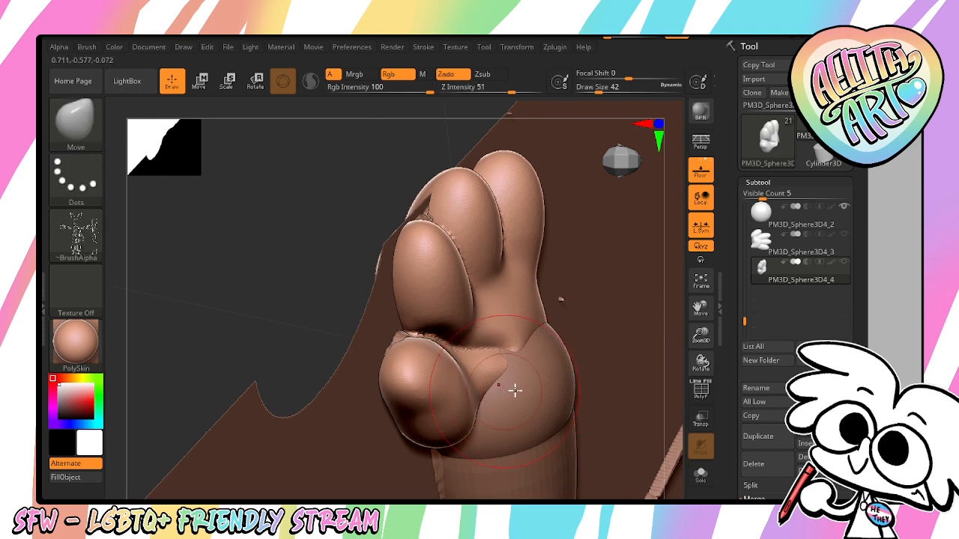
pyautogui.press('shift')
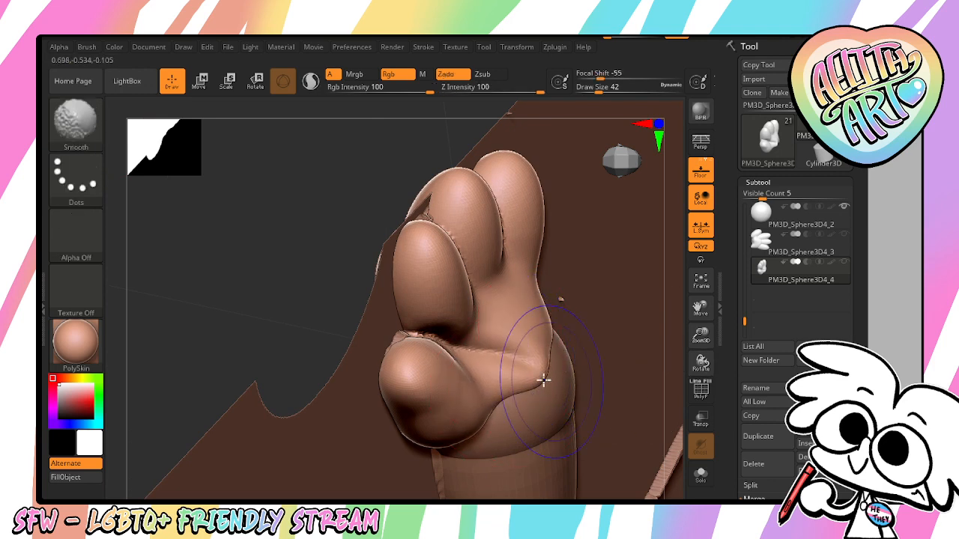
pyautogui.keyDown('shift'); pyautogui.moveTo(509, 410); pyautogui.dragTo(515, 432); pyautogui.keyUp('shift')
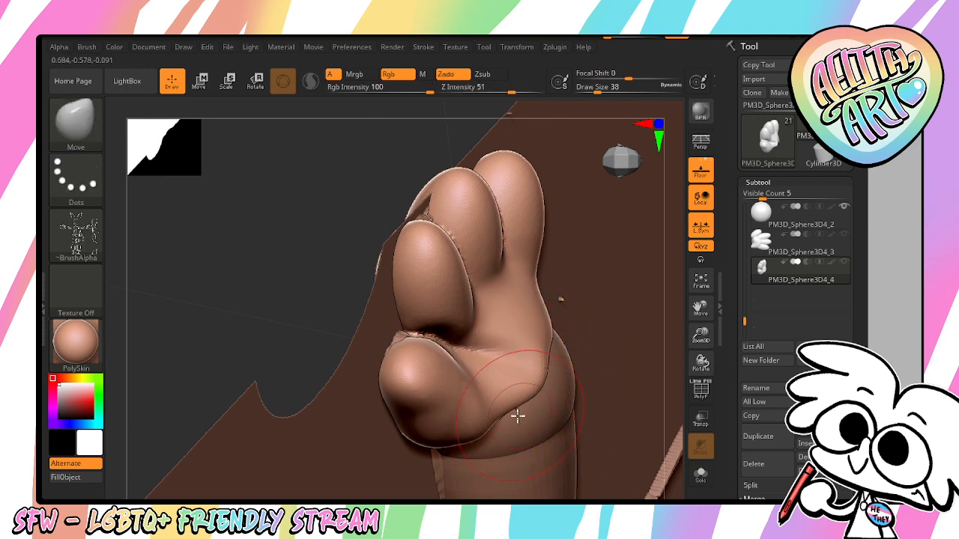
# Pull the crease beside the thumb further into the palm with the Move brush at draw size 38
pyautogui.moveTo(702, 362)
pyautogui.mouseDown()
pyautogui.moveTo(685, 332)
pyautogui.moveTo(546, 277)
pyautogui.mouseUp()
pyautogui.press('ctrl')
pyautogui.press('shift')
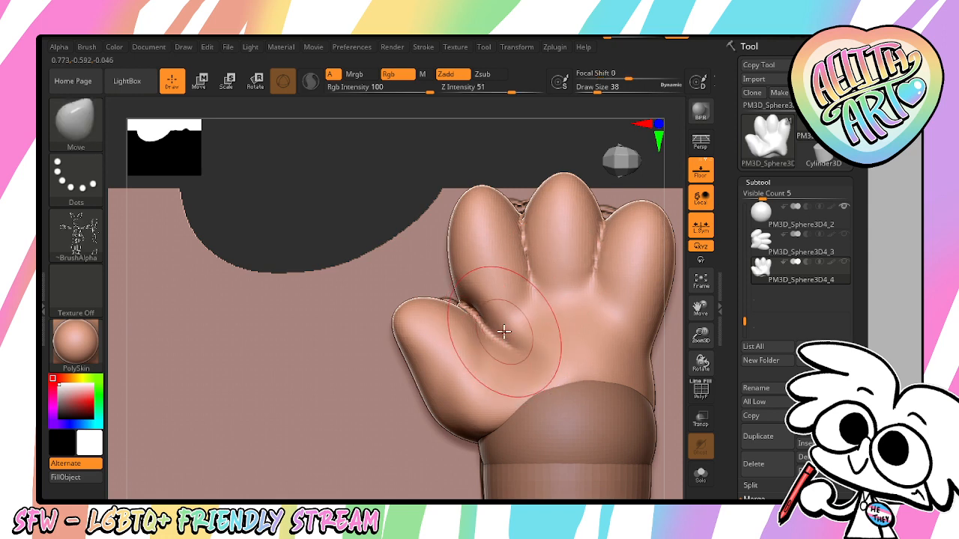
pyautogui.moveTo(486, 344)
pyautogui.mouseDown()
pyautogui.moveTo(476, 368)
pyautogui.moveTo(527, 350)
pyautogui.mouseUp()
pyautogui.press('[')
pyautogui.press('[')
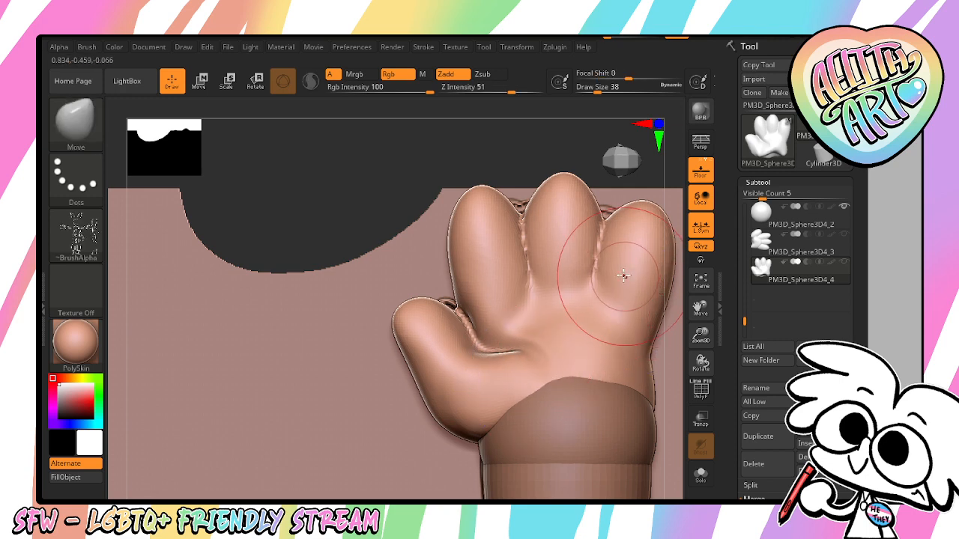
# Examine the hand's shape and proportions on the whole character from several sides and against the reference drawing
pyautogui.click(702, 283)
pyautogui.click(702, 283)
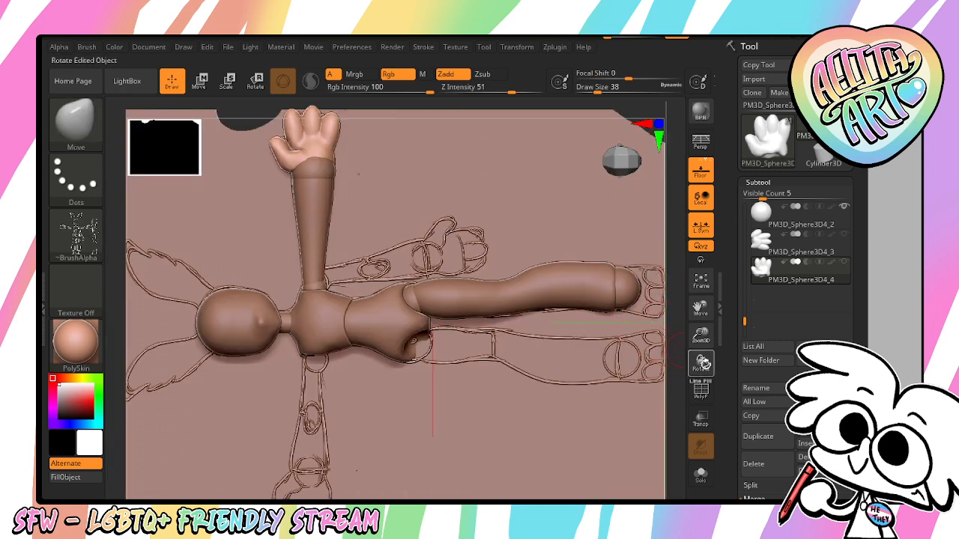
pyautogui.moveTo(704, 356); pyautogui.dragTo(676, 276)
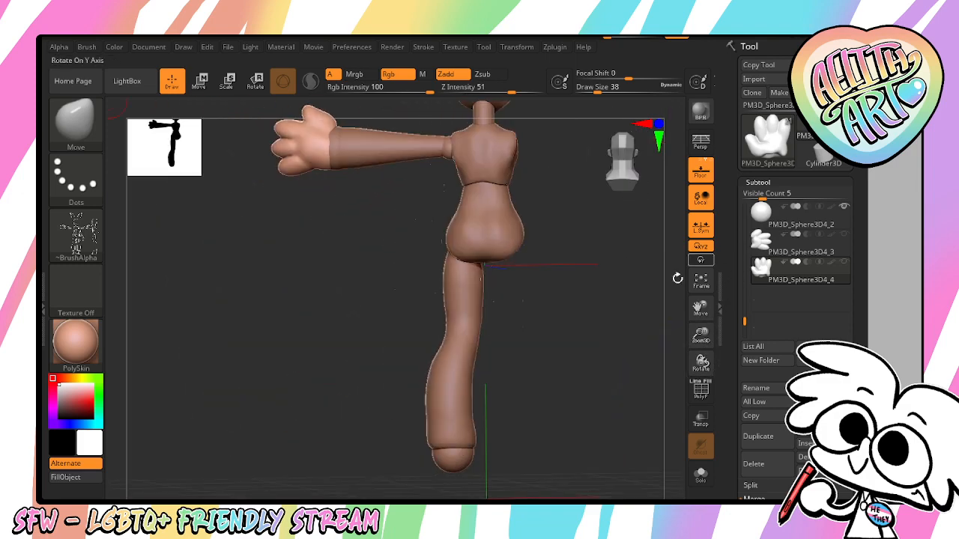
pyautogui.moveTo(677, 337)
pyautogui.mouseDown()
pyautogui.moveTo(662, 362)
pyautogui.moveTo(582, 370)
pyautogui.moveTo(669, 349)
pyautogui.mouseUp()
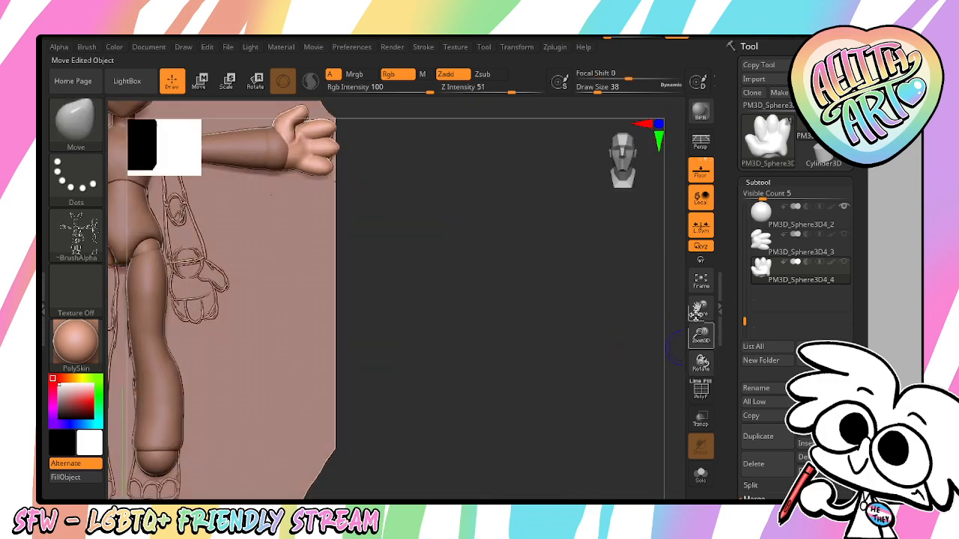
pyautogui.moveTo(699, 309); pyautogui.dragTo(784, 337)
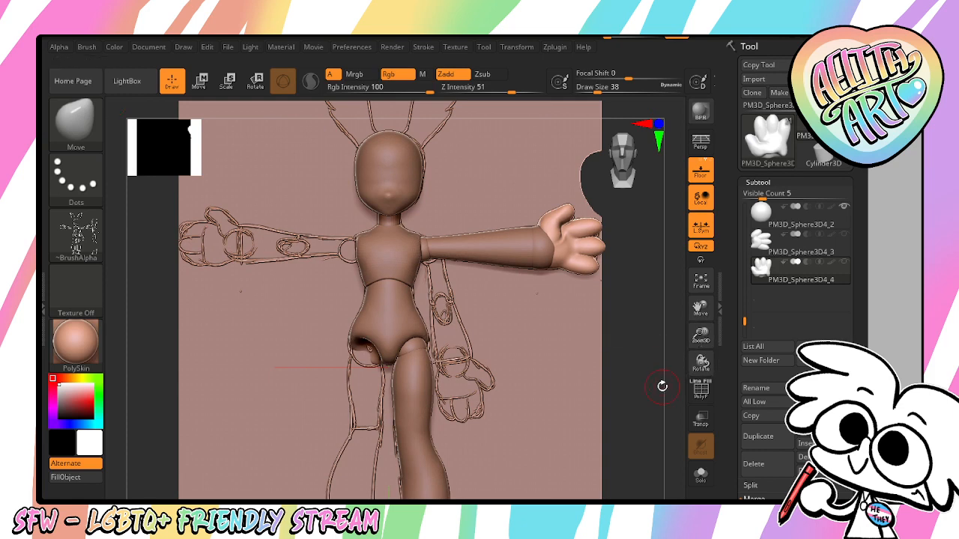
pyautogui.keyDown('ctrl'); pyautogui.moveTo(637, 338); pyautogui.dragTo(659, 376); pyautogui.keyUp('ctrl')
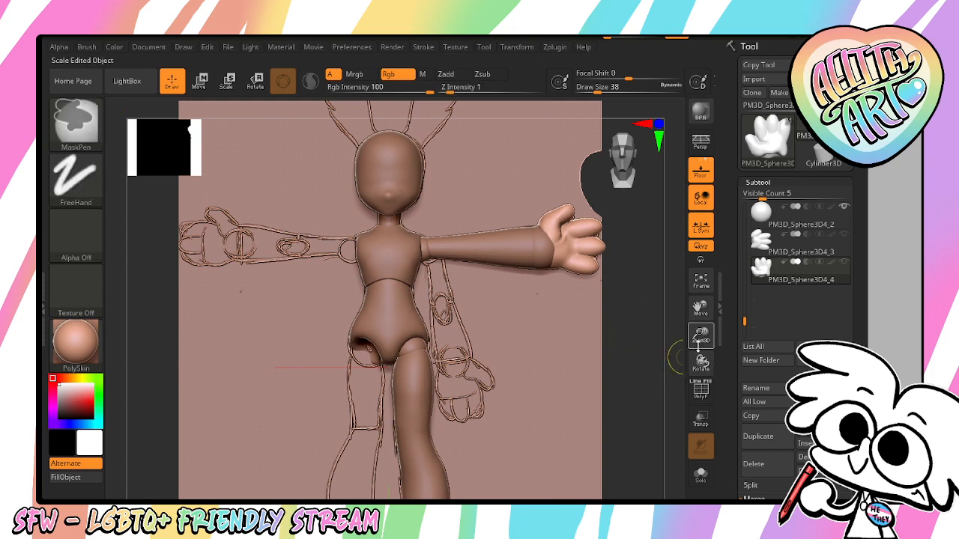
# Smooth the palm around the end of the thumb crease with the Smooth brush at draw size 9
pyautogui.moveTo(698, 340); pyautogui.dragTo(702, 509)
pyautogui.press('[')
pyautogui.press('[')
pyautogui.press('[')
pyautogui.press('[')
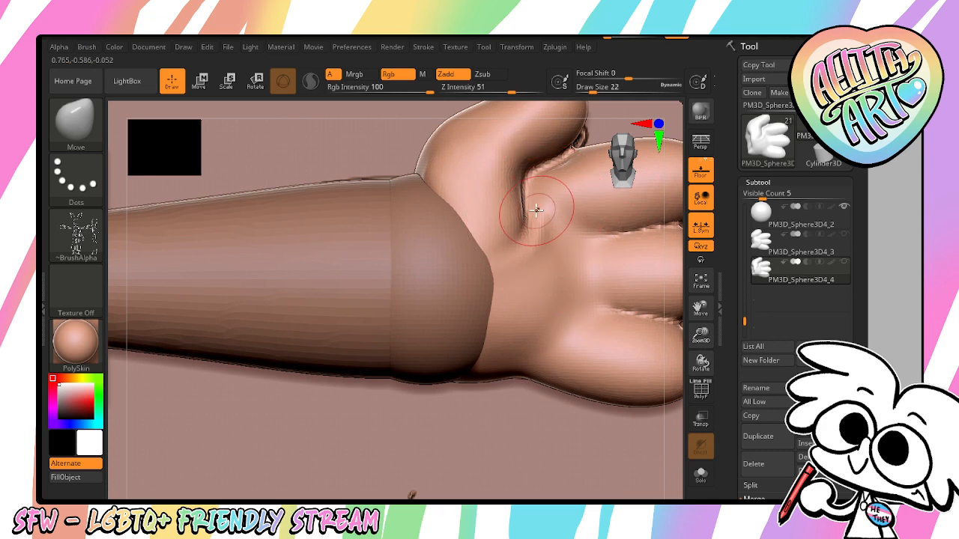
pyautogui.press('shift')
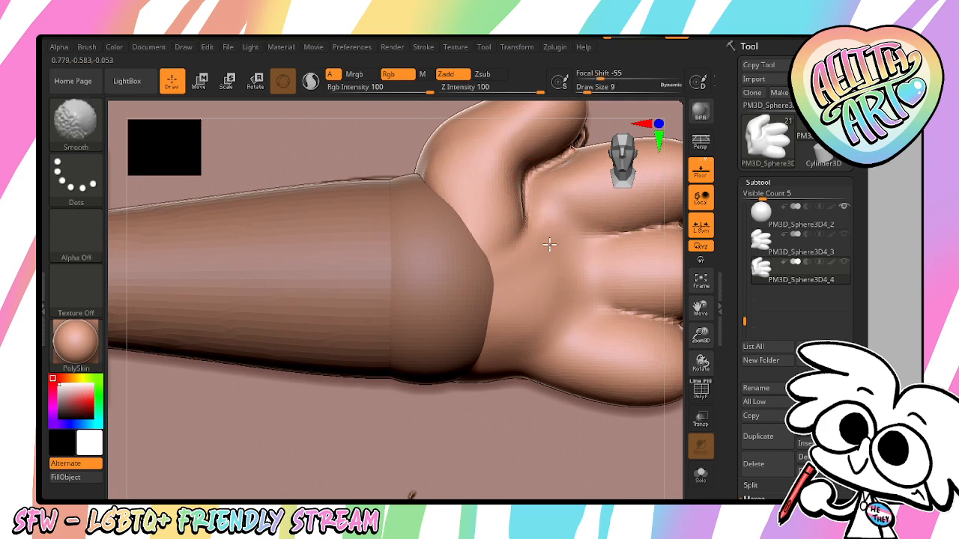
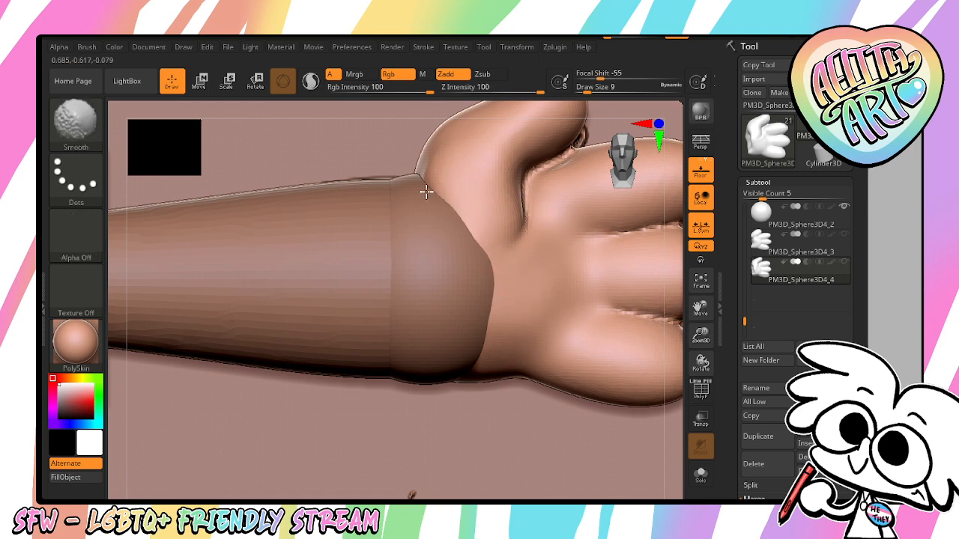
# Pull the thumb's palm crease and the thumb tip outward with the Move brush, using draw size 30 at the tip
pyautogui.click(701, 280)
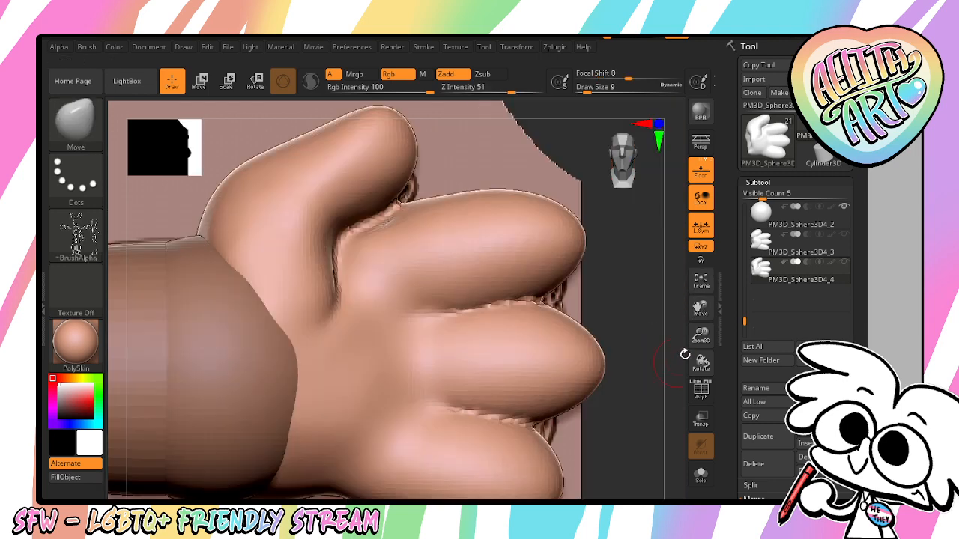
pyautogui.moveTo(701, 337); pyautogui.dragTo(675, 368)
pyautogui.moveTo(327, 266); pyautogui.dragTo(336, 267)
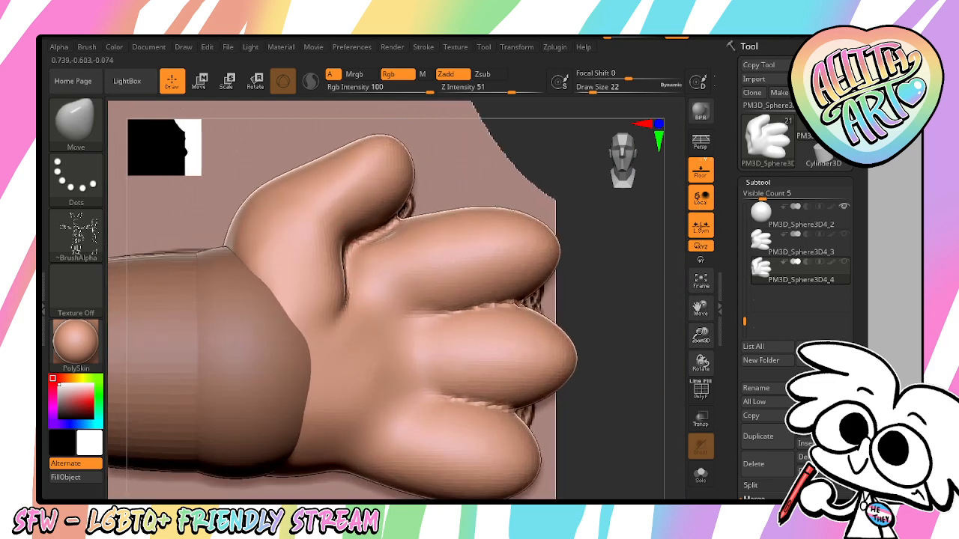
pyautogui.press(']')
pyautogui.moveTo(406, 152); pyautogui.dragTo(413, 147)
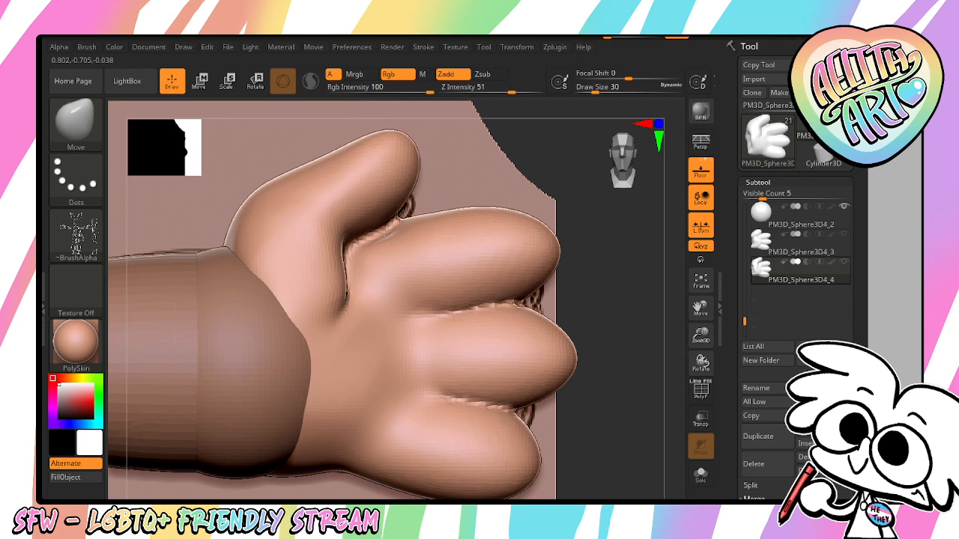
pyautogui.moveTo(407, 179); pyautogui.dragTo(413, 185)
pyautogui.moveTo(412, 136); pyautogui.dragTo(364, 135)
# Reshape the thumb from the fingertip side and the back of the hand with the Move brush, smoothing where it meets the hand
pyautogui.moveTo(701, 307); pyautogui.dragTo(732, 375)
pyautogui.moveTo(548, 180)
pyautogui.mouseDown()
pyautogui.moveTo(514, 227)
pyautogui.moveTo(524, 218)
pyautogui.mouseUp()
pyautogui.moveTo(453, 217); pyautogui.dragTo(471, 217)
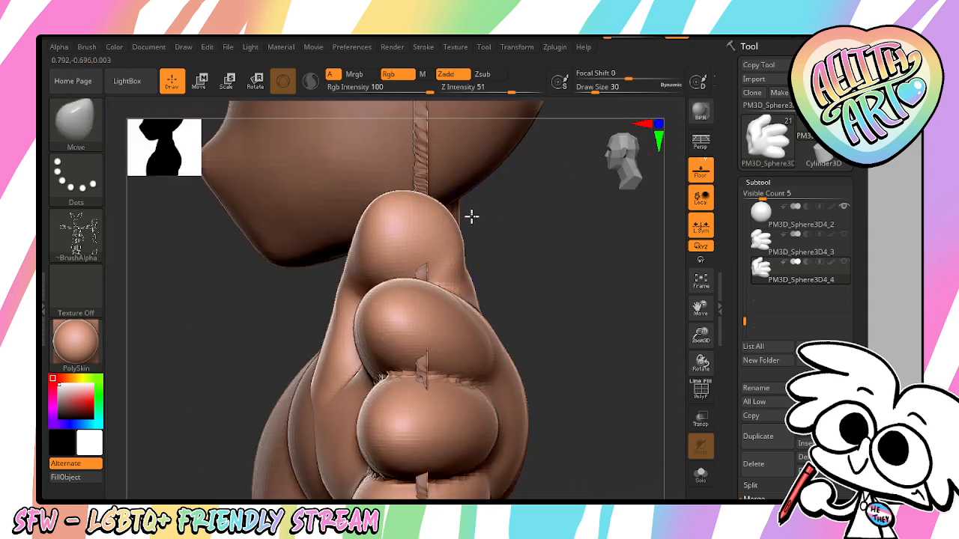
pyautogui.keyDown('shift'); pyautogui.moveTo(574, 285); pyautogui.dragTo(473, 257); pyautogui.keyUp('shift')
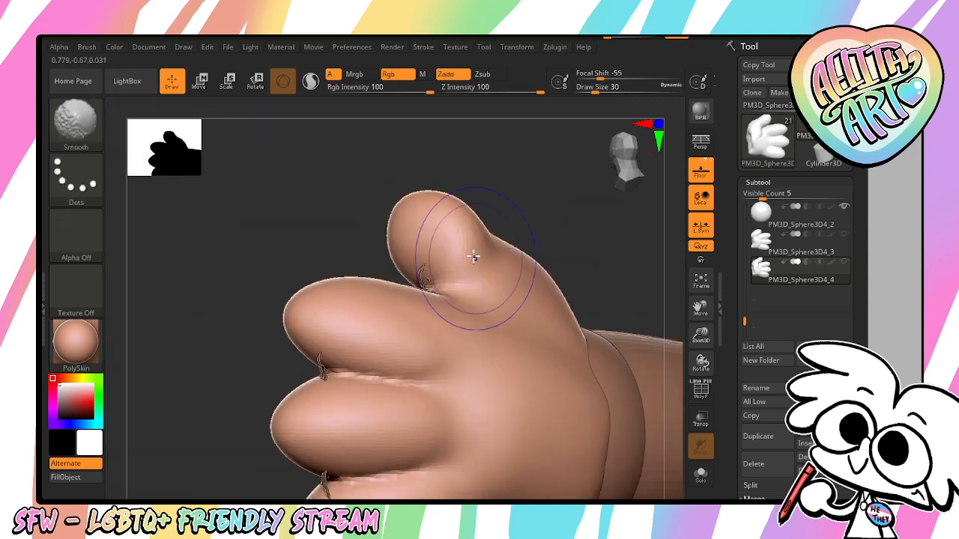
pyautogui.keyDown('shift'); pyautogui.moveTo(497, 217); pyautogui.dragTo(490, 216); pyautogui.keyUp('shift')
pyautogui.moveTo(443, 247); pyautogui.dragTo(425, 245)
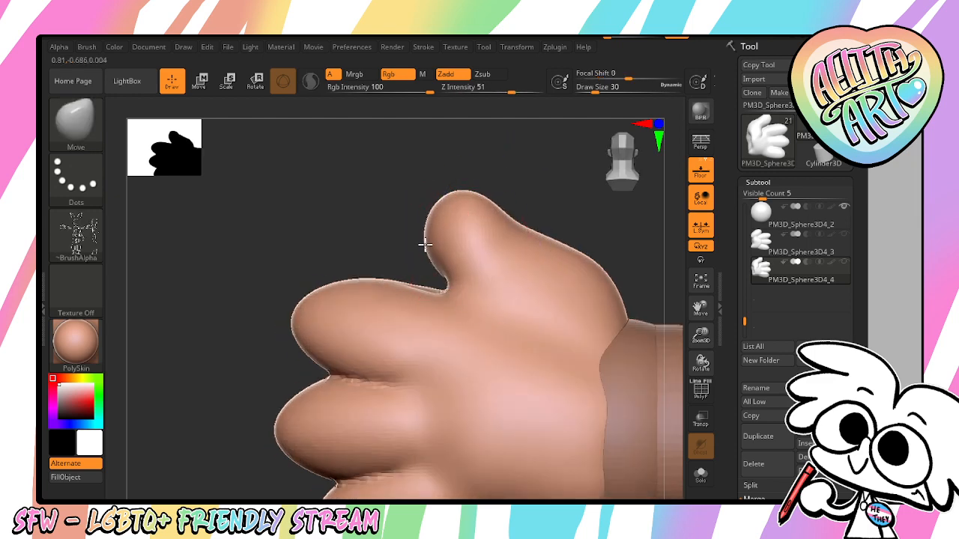
# Carve the crease between the thumb and index finger into the back of the hand with the DamStandard brush at draw size 18
pyautogui.press('b')
pyautogui.click(251, 135)
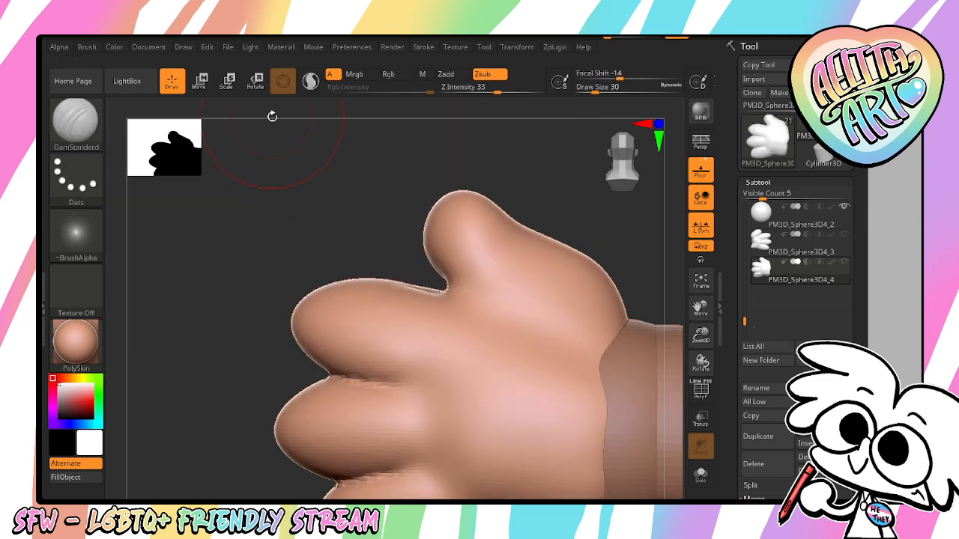
pyautogui.moveTo(452, 283); pyautogui.dragTo(497, 310)
pyautogui.hotkey('ctrl', 'z')
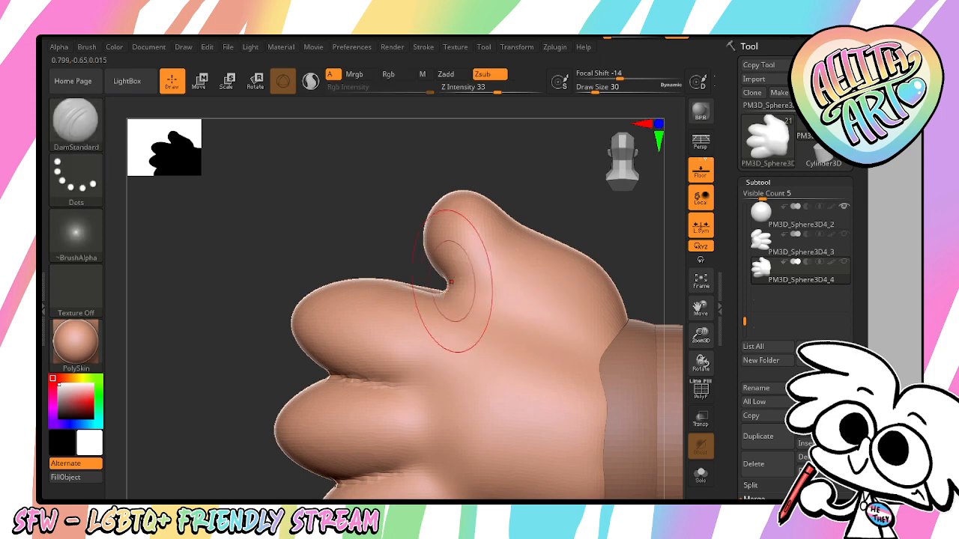
pyautogui.press('[')
pyautogui.moveTo(448, 282)
pyautogui.mouseDown(button='right')
pyautogui.moveTo(495, 308)
pyautogui.moveTo(463, 301)
pyautogui.moveTo(452, 286)
pyautogui.mouseUp(button='right')
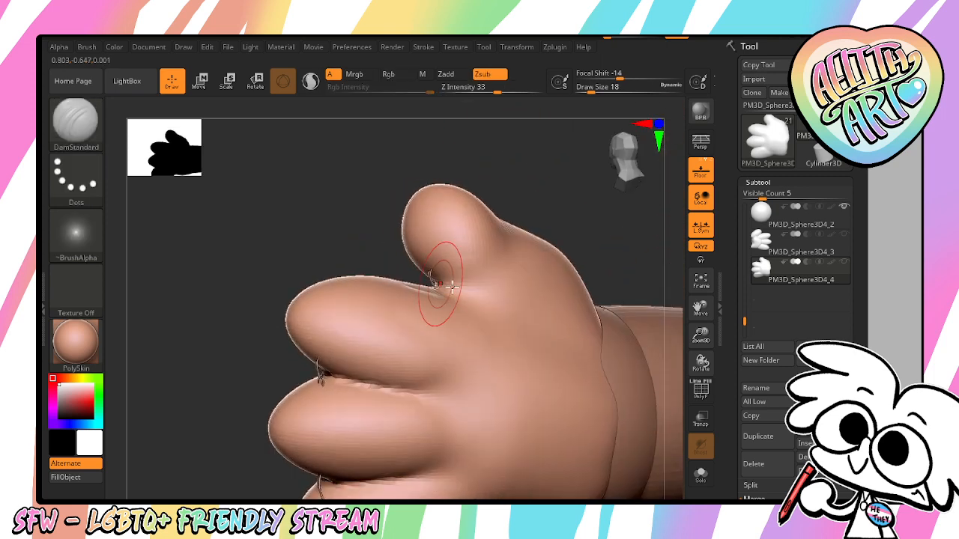
pyautogui.moveTo(605, 229); pyautogui.dragTo(547, 262, button='right')
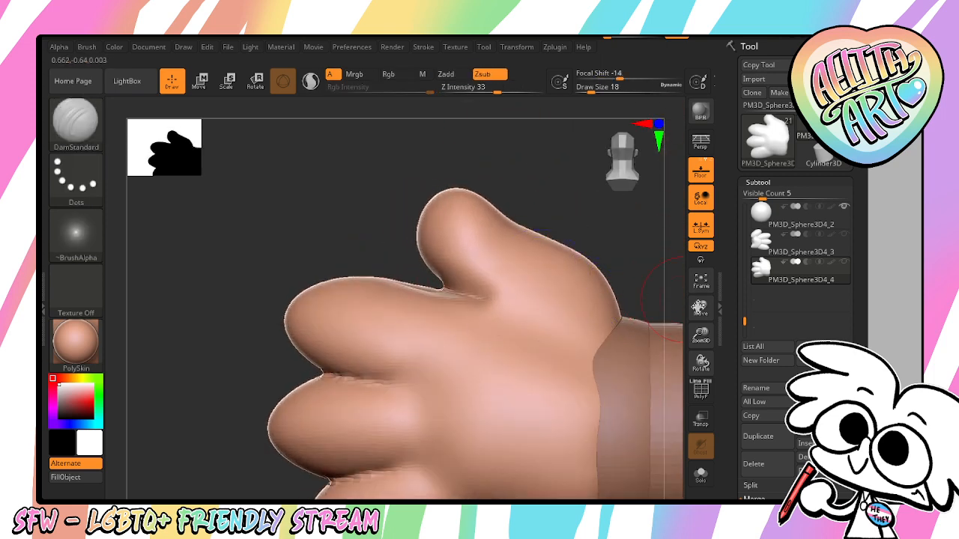
# Carve the gaps between the fingers and short creases at the finger bases on the palm with DamStandard at draw size 10
pyautogui.click(701, 283)
pyautogui.moveTo(592, 414); pyautogui.dragTo(696, 381, button='right')
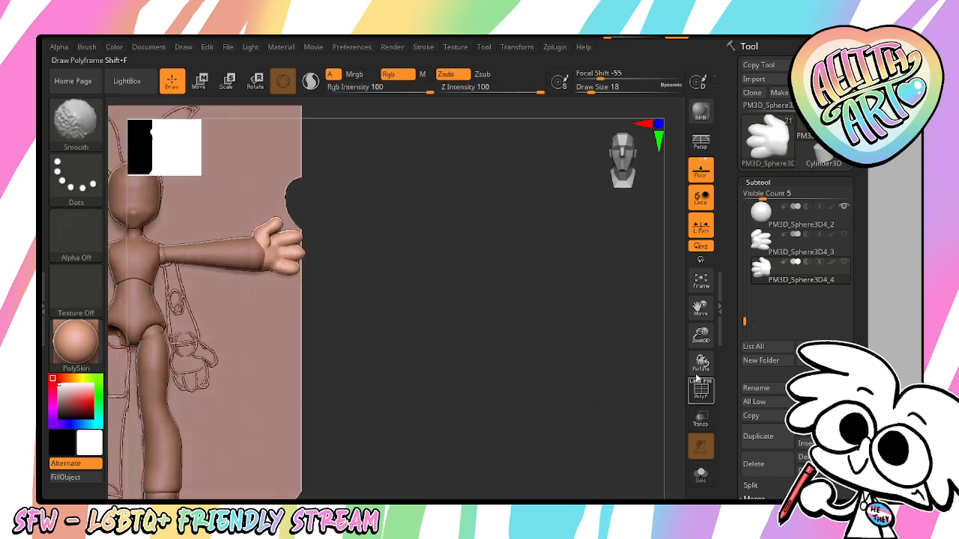
pyautogui.moveTo(700, 335)
pyautogui.mouseDown()
pyautogui.moveTo(684, 363)
pyautogui.moveTo(703, 458)
pyautogui.mouseUp()
pyautogui.moveTo(701, 308); pyautogui.dragTo(758, 253)
pyautogui.moveTo(525, 278)
pyautogui.mouseDown()
pyautogui.moveTo(447, 285)
pyautogui.moveTo(435, 256)
pyautogui.moveTo(437, 367)
pyautogui.mouseUp()
pyautogui.hotkey('ctrl', 'z')
pyautogui.hotkey('ctrl', 'z')
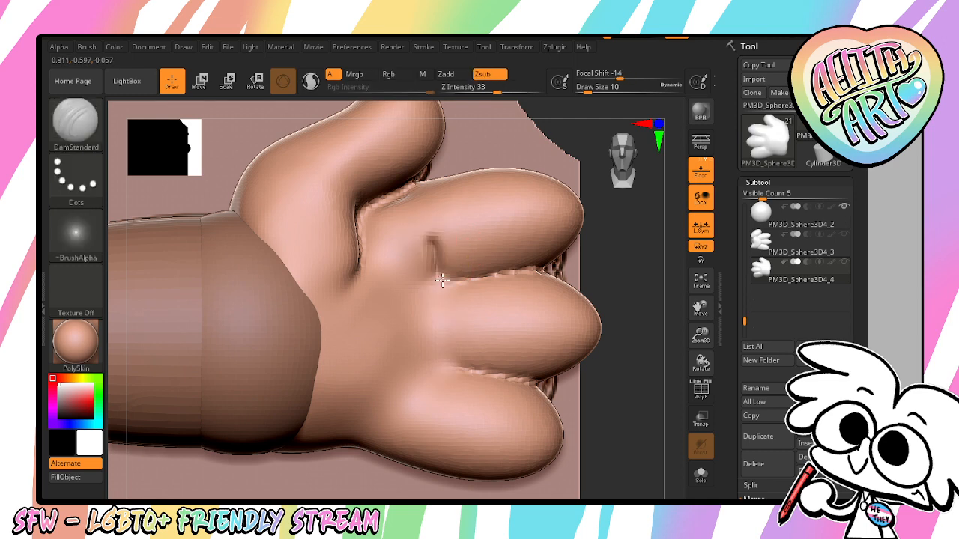
pyautogui.moveTo(541, 269); pyautogui.dragTo(439, 280)
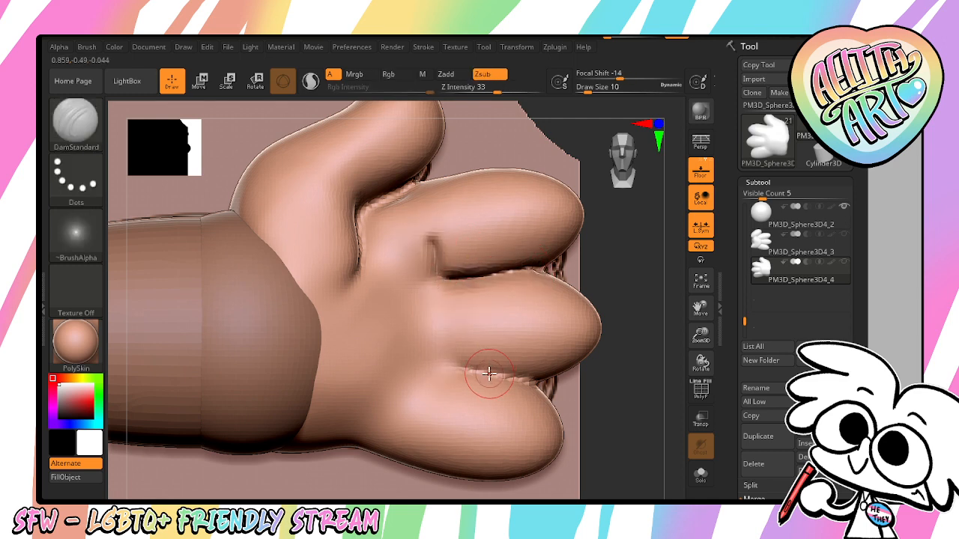
pyautogui.moveTo(489, 373)
pyautogui.mouseDown()
pyautogui.moveTo(439, 339)
pyautogui.moveTo(422, 385)
pyautogui.mouseUp()
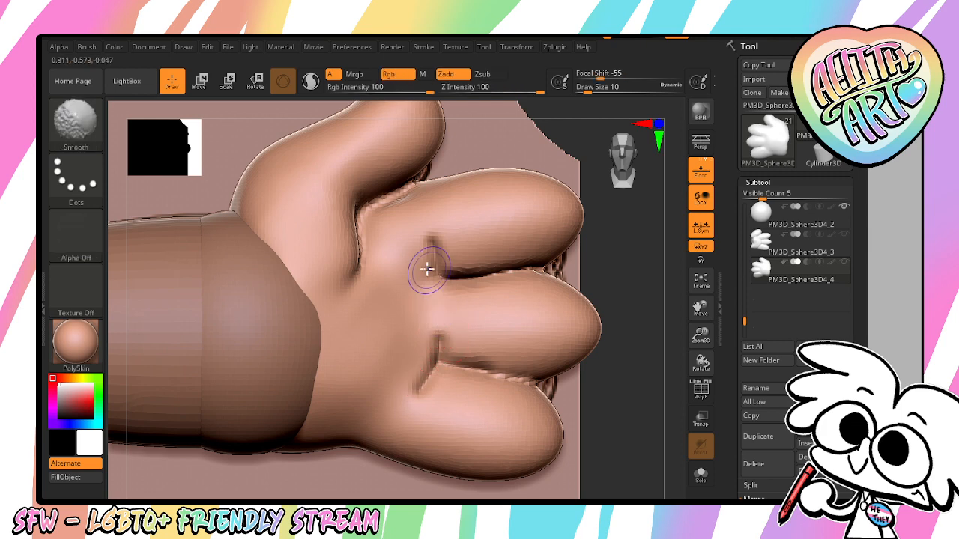
# Soften the new creases at the finger bases on the palm with the Smooth brush at draw size 10
pyautogui.keyDown('shift'); pyautogui.moveTo(428, 259); pyautogui.dragTo(428, 306); pyautogui.keyUp('shift')
pyautogui.keyDown('shift'); pyautogui.moveTo(434, 360); pyautogui.dragTo(404, 399); pyautogui.keyUp('shift')
pyautogui.press('alt')
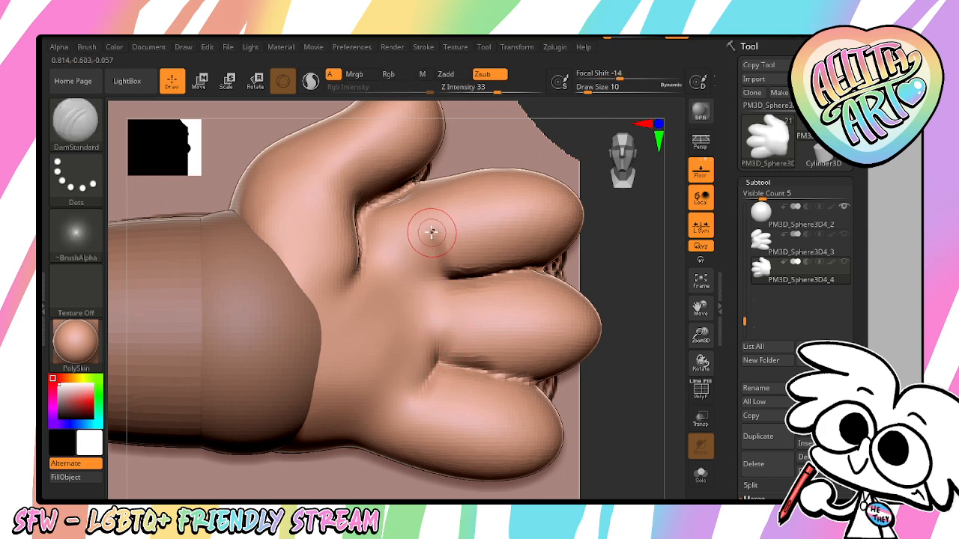
pyautogui.keyDown('shift'); pyautogui.moveTo(445, 263); pyautogui.dragTo(429, 231); pyautogui.keyUp('shift')
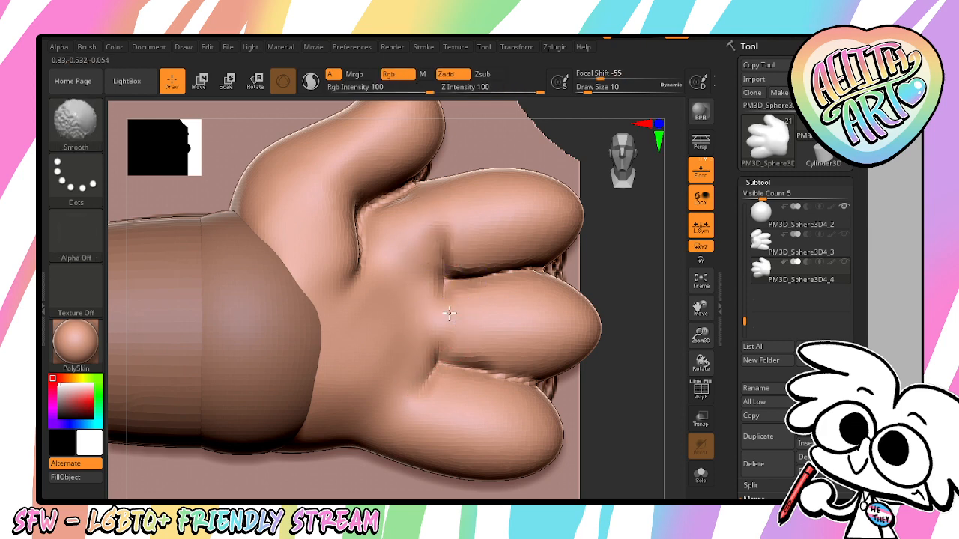
# Select the wrist ball, compare the two hand versions, leave PM3D_Sphere3D4_4 visible and move the ball below both hands in the subtool order
pyautogui.click(701, 283)
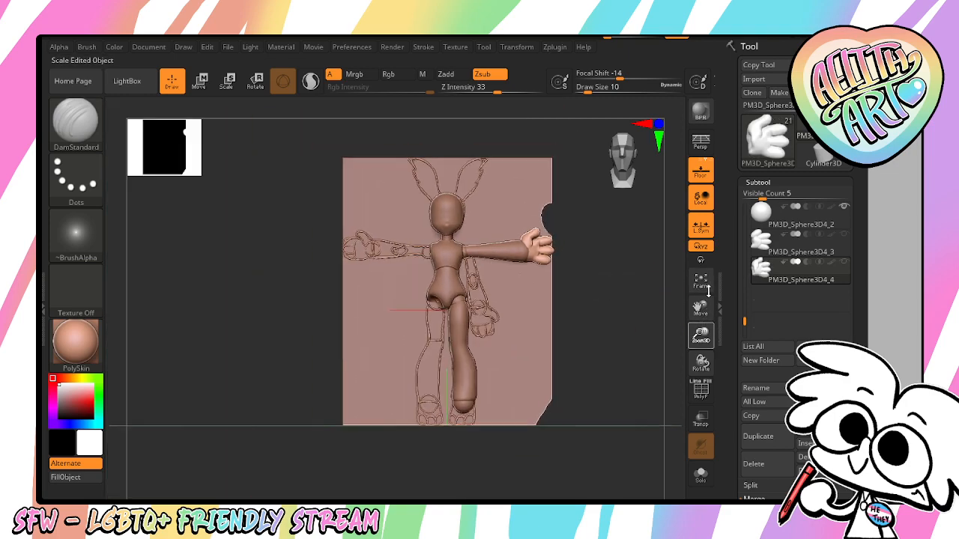
pyautogui.moveTo(700, 335); pyautogui.dragTo(700, 380)
pyautogui.moveTo(746, 320); pyautogui.dragTo(717, 276)
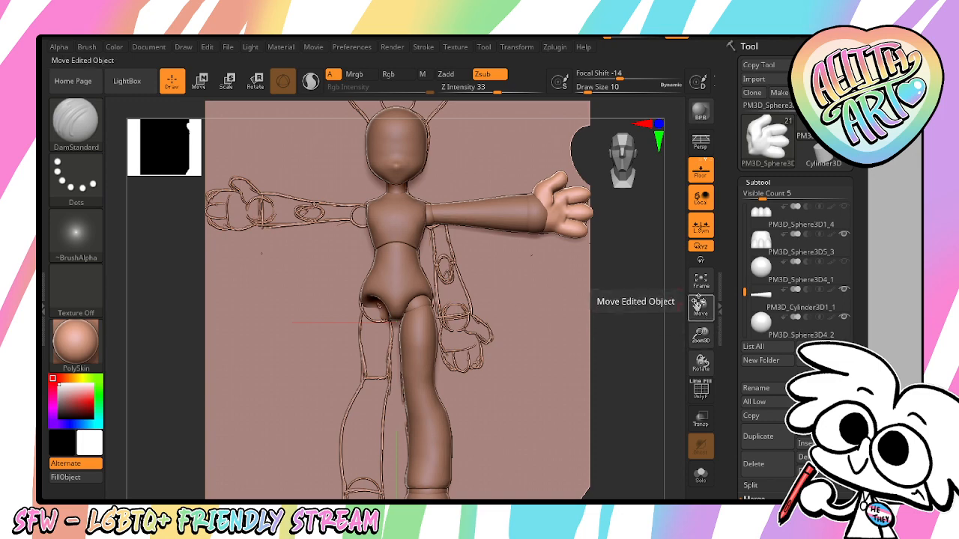
pyautogui.moveTo(700, 308); pyautogui.dragTo(699, 270)
pyautogui.keyDown('shift'); pyautogui.moveTo(629, 373); pyautogui.dragTo(588, 375); pyautogui.keyUp('shift')
pyautogui.moveTo(663, 379)
pyautogui.mouseDown()
pyautogui.moveTo(680, 377)
pyautogui.moveTo(692, 360)
pyautogui.moveTo(703, 309)
pyautogui.moveTo(705, 351)
pyautogui.moveTo(708, 311)
pyautogui.moveTo(744, 326)
pyautogui.moveTo(754, 302)
pyautogui.mouseUp()
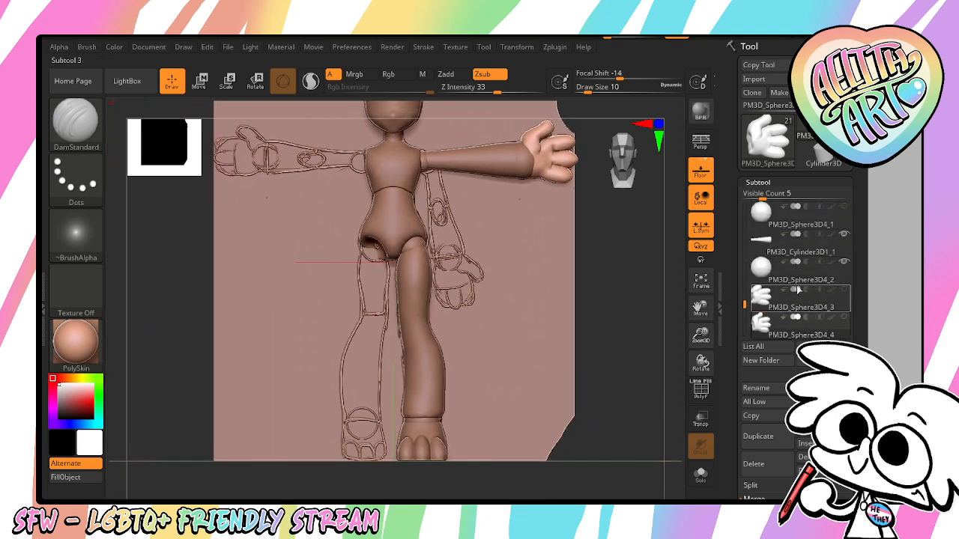
pyautogui.click(756, 277)
pyautogui.click(845, 291)
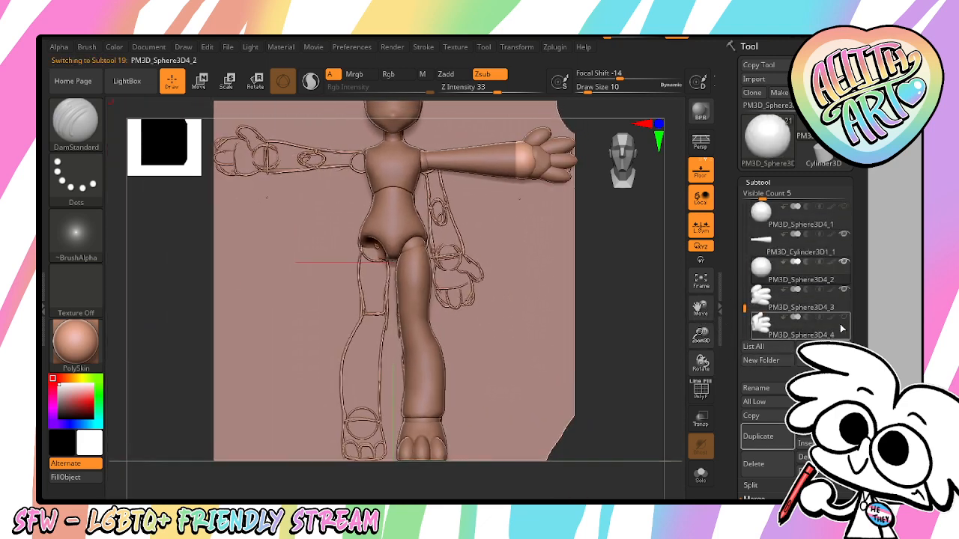
pyautogui.click(844, 319)
pyautogui.click(844, 290)
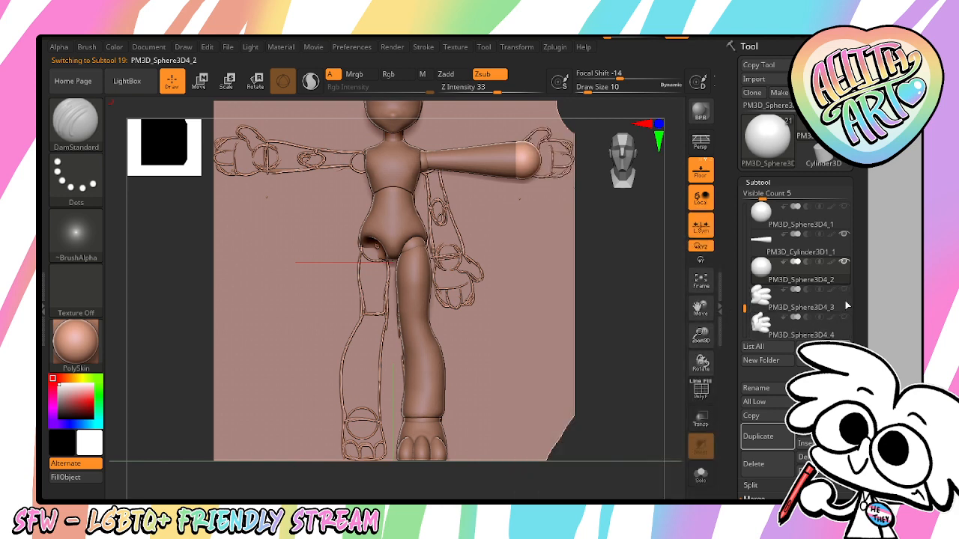
pyautogui.click(846, 320)
pyautogui.moveTo(835, 276); pyautogui.dragTo(831, 326)
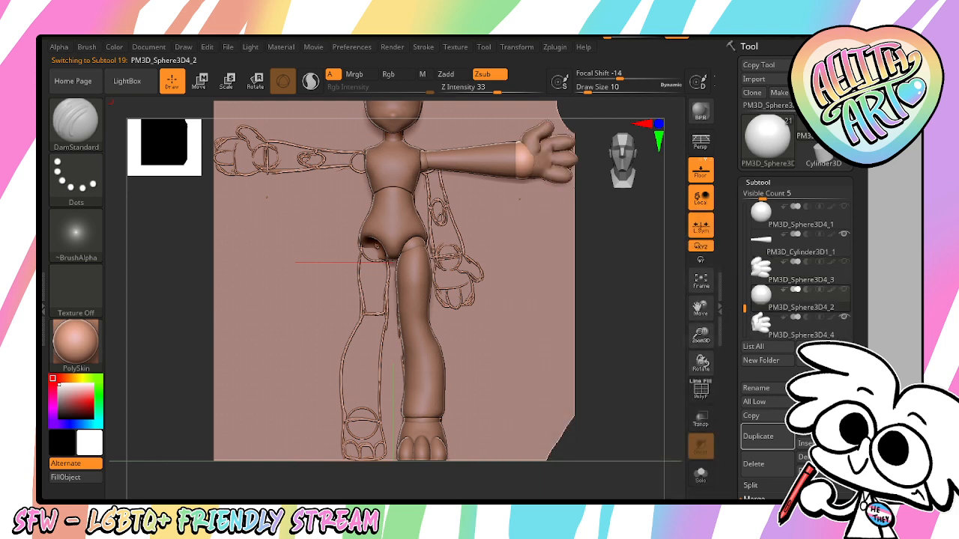
# Check the wrist ball inside the hand with transparency and mask the ball's forearm-side half
pyautogui.click(702, 420)
pyautogui.moveTo(701, 361)
pyautogui.mouseDown()
pyautogui.moveTo(688, 322)
pyautogui.moveTo(630, 380)
pyautogui.mouseUp()
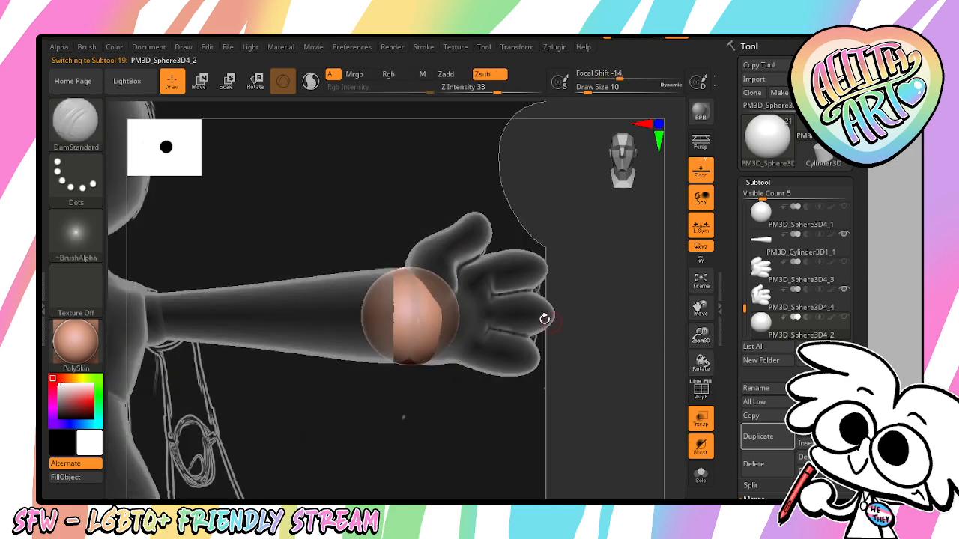
pyautogui.click(702, 416)
pyautogui.keyDown('ctrl'); pyautogui.moveTo(571, 202); pyautogui.dragTo(397, 443); pyautogui.keyUp('ctrl')
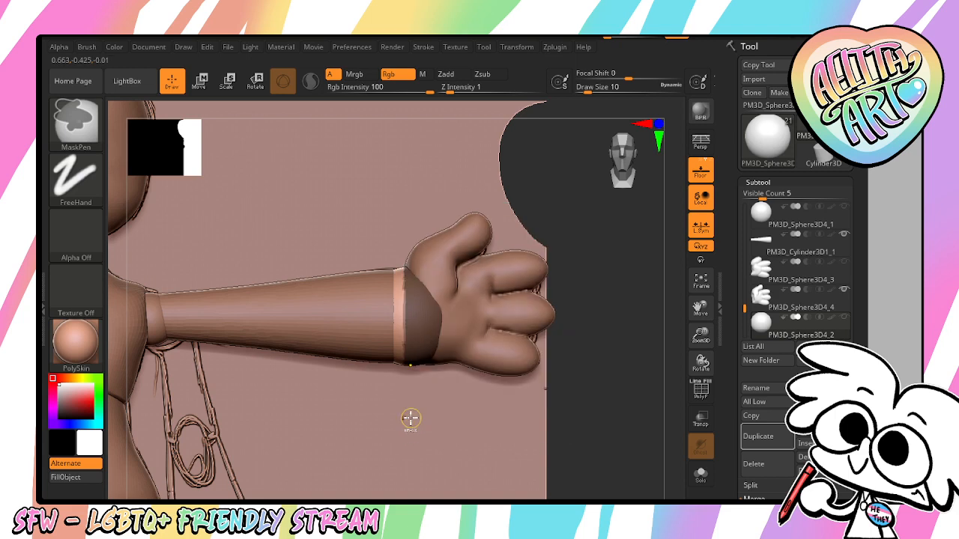
pyautogui.press('e')
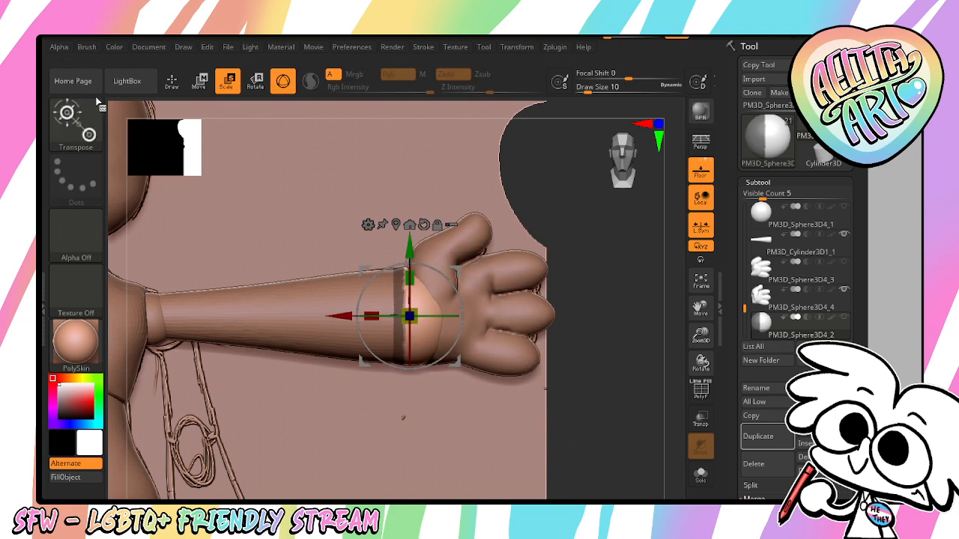
# Pull the unmasked hand side of the wrist ball into the palm with the Move brush at draw size 70
pyautogui.click(85, 127)
pyautogui.click(477, 129)
pyautogui.moveTo(606, 250)
pyautogui.mouseDown()
pyautogui.moveTo(614, 366)
pyautogui.moveTo(603, 366)
pyautogui.mouseUp()
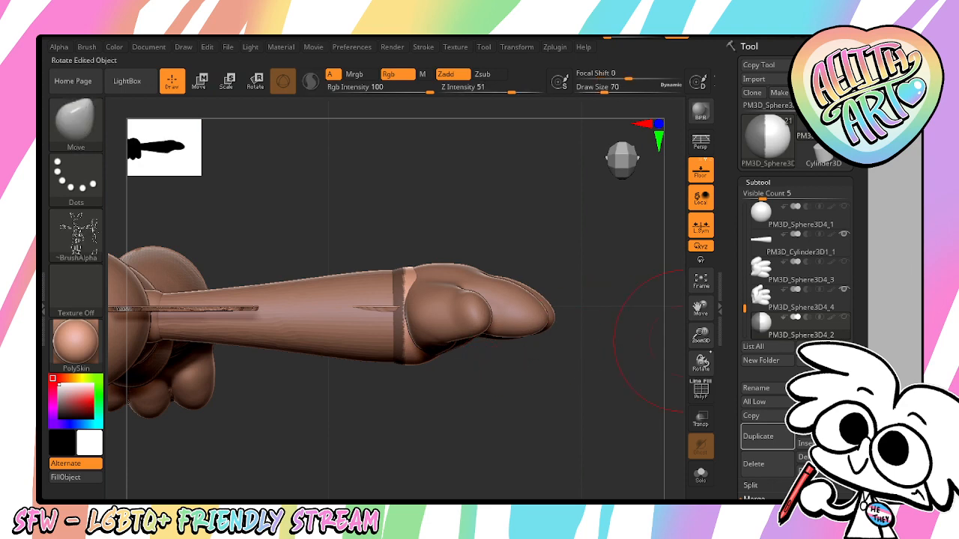
pyautogui.moveTo(700, 336); pyautogui.dragTo(700, 370)
pyautogui.moveTo(700, 308); pyautogui.dragTo(690, 273)
pyautogui.moveTo(700, 363); pyautogui.dragTo(693, 289)
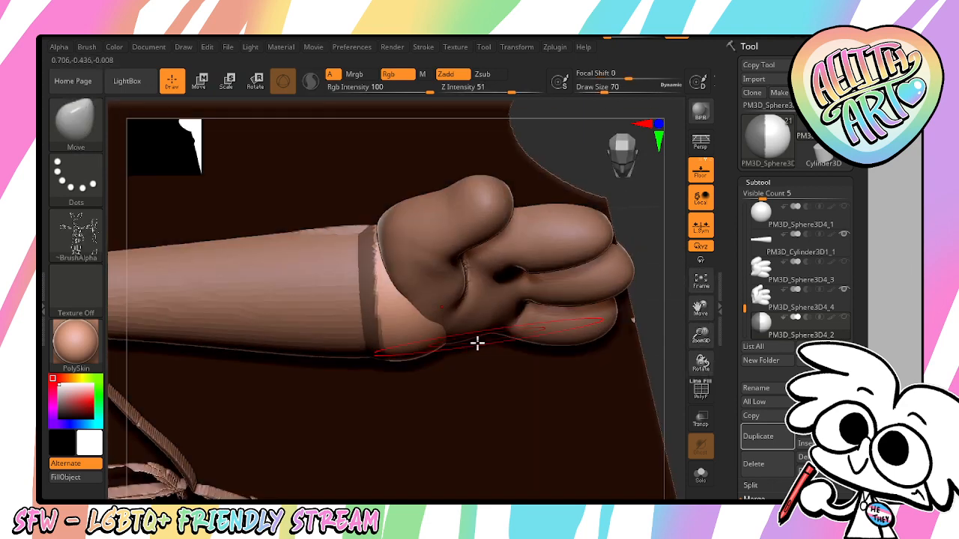
pyautogui.moveTo(452, 320)
pyautogui.mouseDown()
pyautogui.moveTo(430, 322)
pyautogui.moveTo(462, 304)
pyautogui.moveTo(430, 316)
pyautogui.mouseUp()
# Smooth the wrist ball beside the thumb at draw size 70 and clear its mask
pyautogui.keyDown('shift'); pyautogui.moveTo(621, 246); pyautogui.dragTo(664, 287); pyautogui.keyUp('shift')
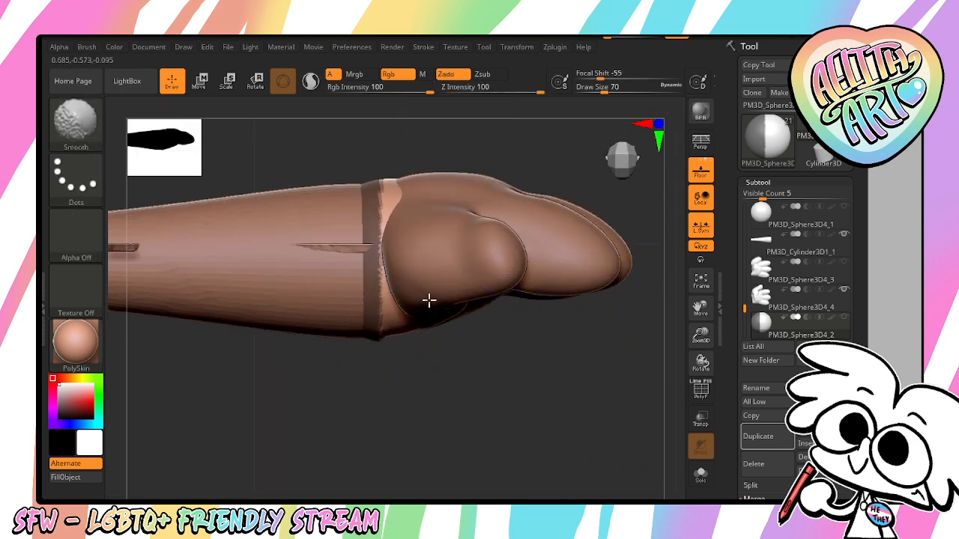
pyautogui.moveTo(420, 222)
pyautogui.keyDown('shift'); pyautogui.mouseDown()
pyautogui.moveTo(417, 238)
pyautogui.moveTo(403, 237)
pyautogui.mouseUp(); pyautogui.keyUp('shift')
pyautogui.keyDown('ctrl'); pyautogui.moveTo(449, 384); pyautogui.dragTo(556, 405); pyautogui.keyUp('ctrl')
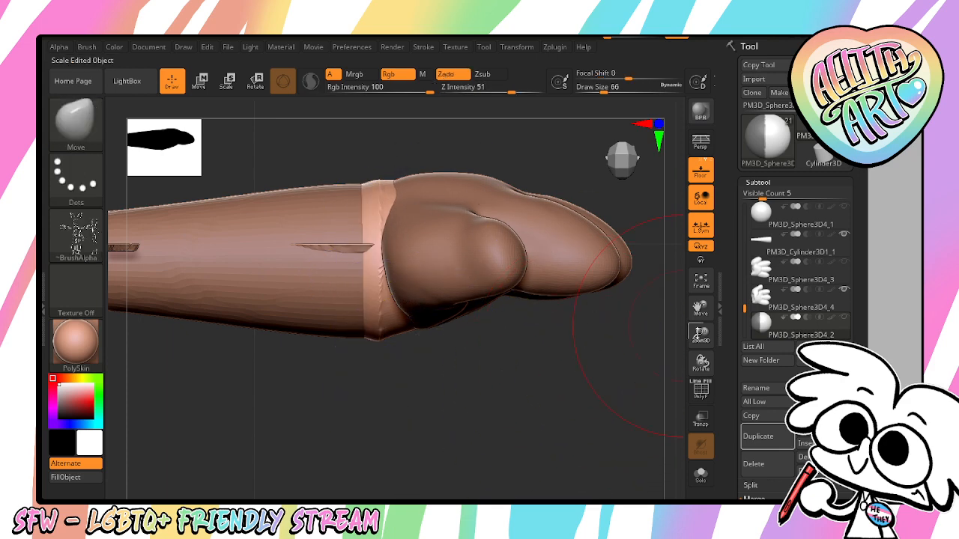
# Smooth the wrist ball's surface between the forearm and hand at draw size 18, and reselect the fused hand
pyautogui.press('[')
pyautogui.press('[')
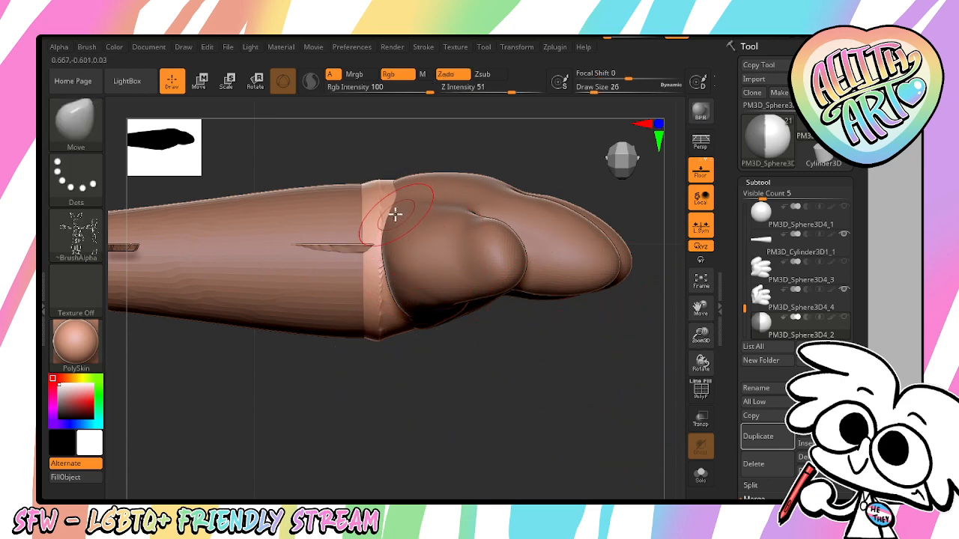
pyautogui.press('shift')
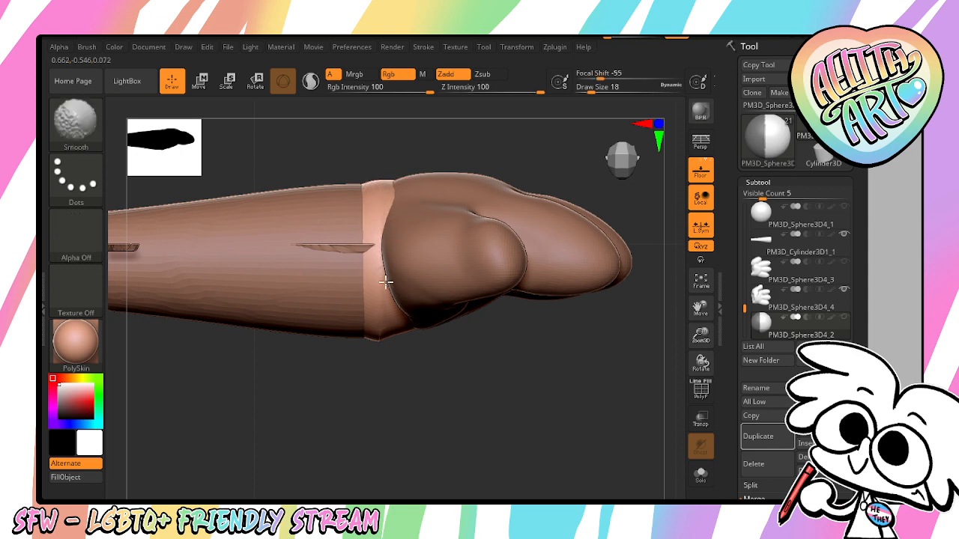
pyautogui.keyDown('shift'); pyautogui.moveTo(424, 355); pyautogui.dragTo(400, 242); pyautogui.keyUp('shift')
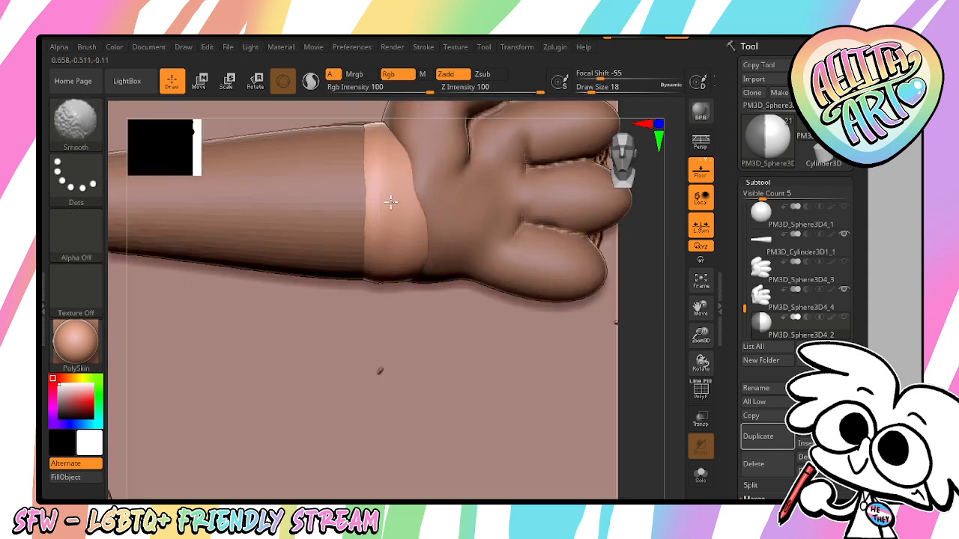
pyautogui.moveTo(398, 290); pyautogui.dragTo(445, 255)
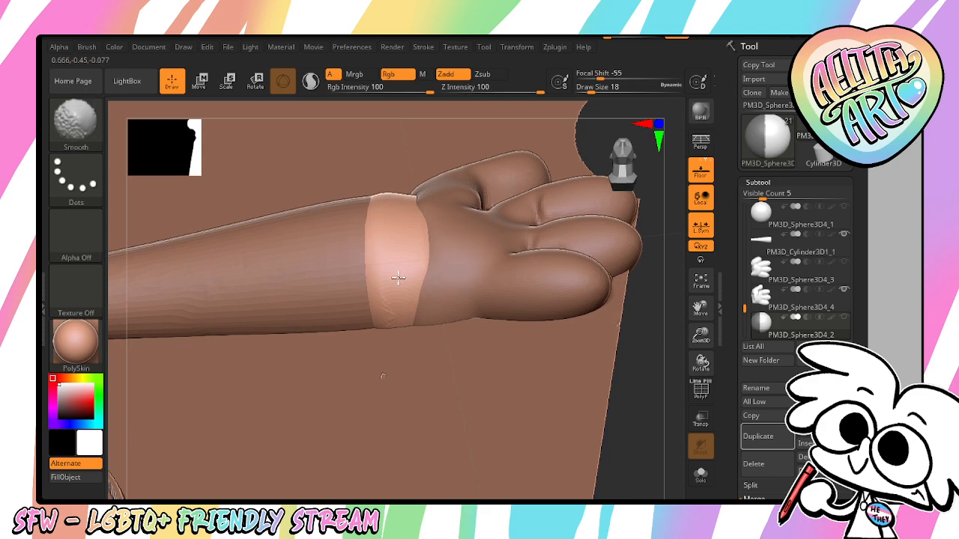
pyautogui.moveTo(651, 460)
pyautogui.mouseDown()
pyautogui.moveTo(669, 382)
pyautogui.moveTo(599, 345)
pyautogui.moveTo(642, 374)
pyautogui.moveTo(659, 364)
pyautogui.mouseUp()
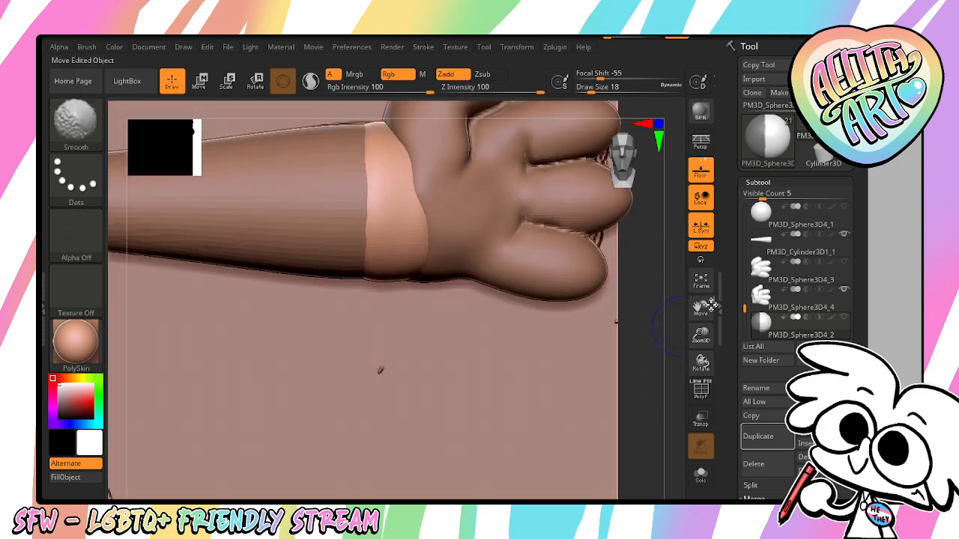
pyautogui.click(764, 298)
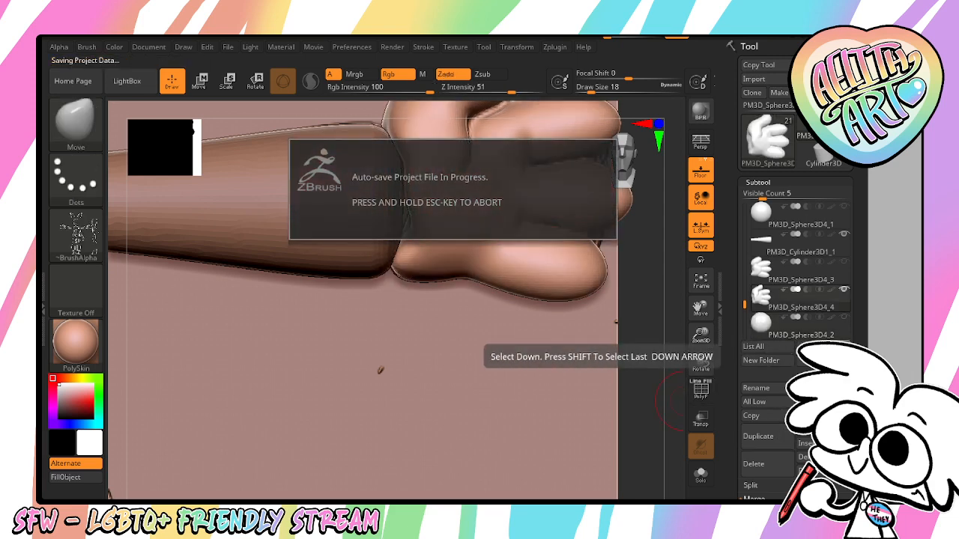
# Merge the wrist ball into the fused hand so both form one subtool
pyautogui.press('Down')
pyautogui.press('Down')
pyautogui.press('Down')
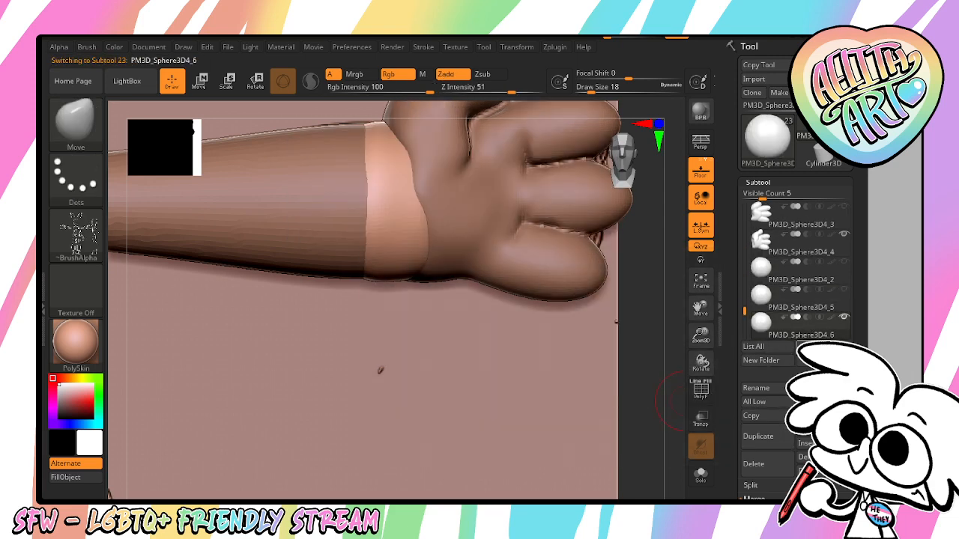
pyautogui.click(776, 496)
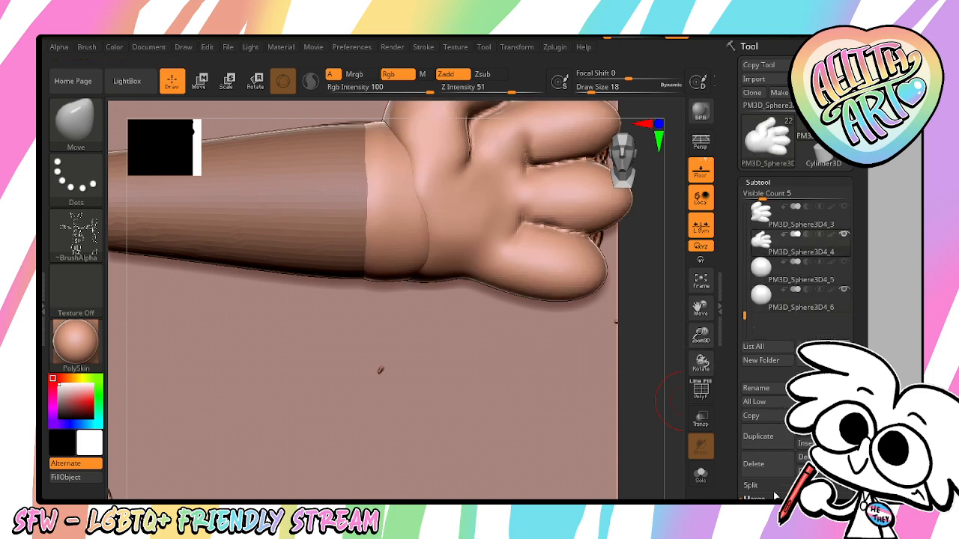
pyautogui.moveTo(850, 352); pyautogui.dragTo(850, 289)
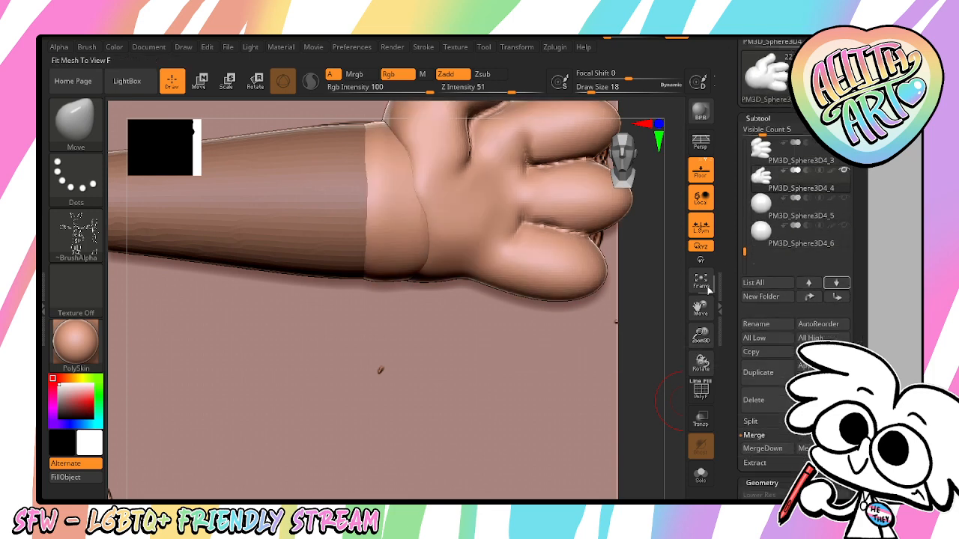
# Smooth the seam between the wrist ball and the hand all around the wrist at draw size 18
pyautogui.click(701, 282)
pyautogui.press('shift')
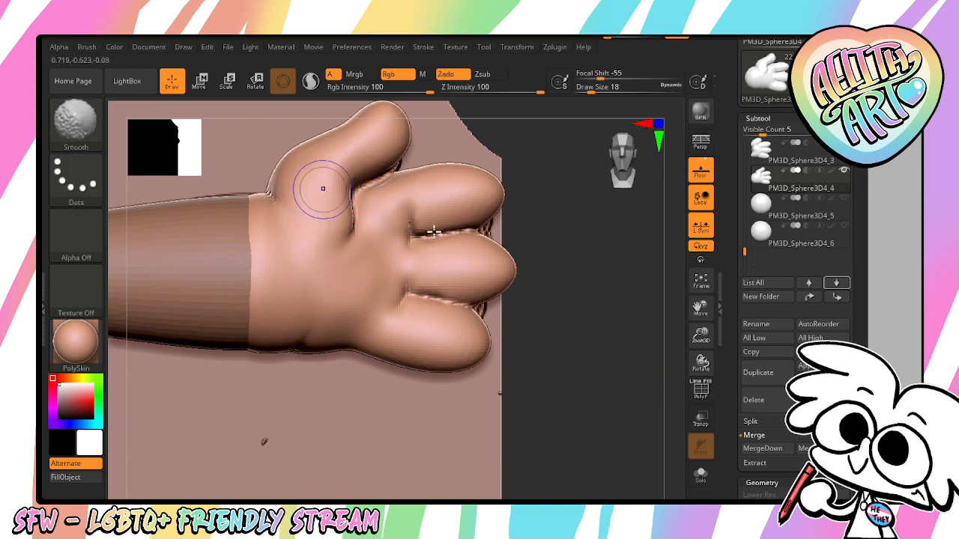
pyautogui.moveTo(566, 330)
pyautogui.mouseDown()
pyautogui.moveTo(589, 428)
pyautogui.moveTo(586, 359)
pyautogui.moveTo(368, 246)
pyautogui.mouseUp()
pyautogui.press('shift')
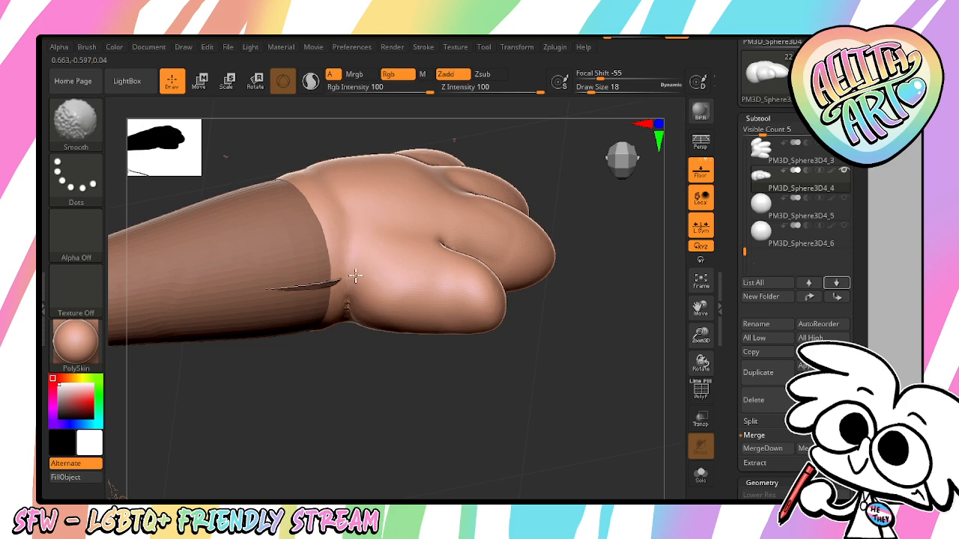
pyautogui.moveTo(383, 394); pyautogui.dragTo(367, 339)
pyautogui.moveTo(390, 374); pyautogui.dragTo(363, 315)
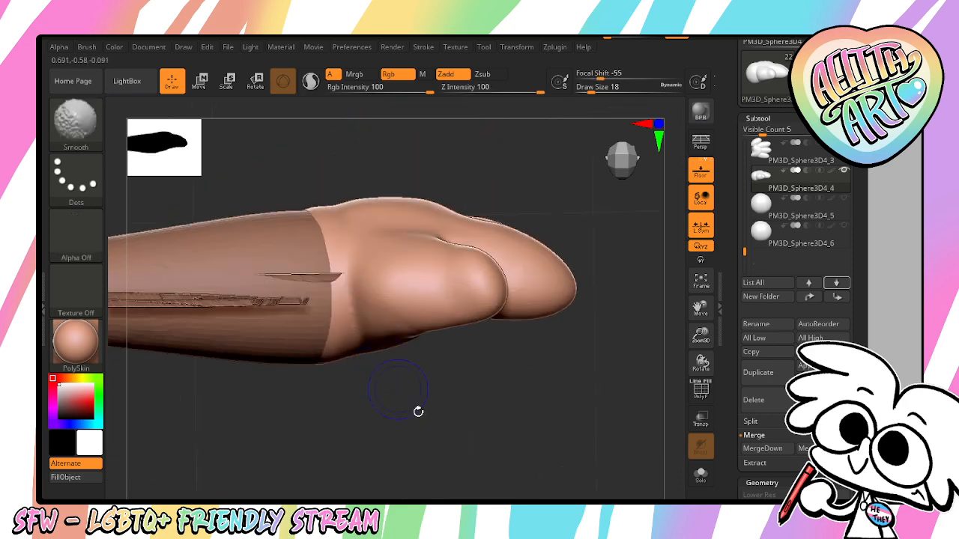
pyautogui.moveTo(418, 411); pyautogui.dragTo(379, 363)
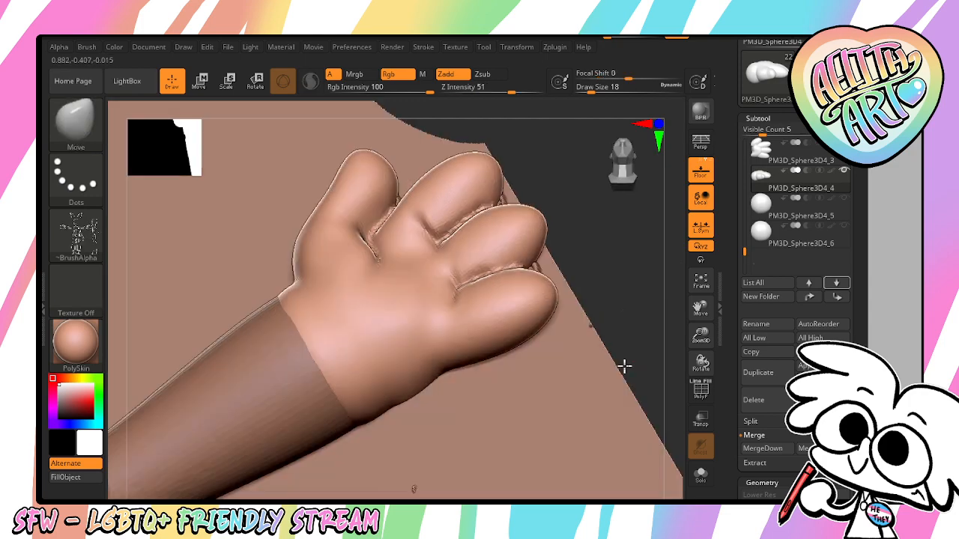
pyautogui.moveTo(623, 366)
pyautogui.mouseDown()
pyautogui.moveTo(582, 332)
pyautogui.moveTo(597, 295)
pyautogui.moveTo(621, 379)
pyautogui.moveTo(574, 385)
pyautogui.mouseUp()
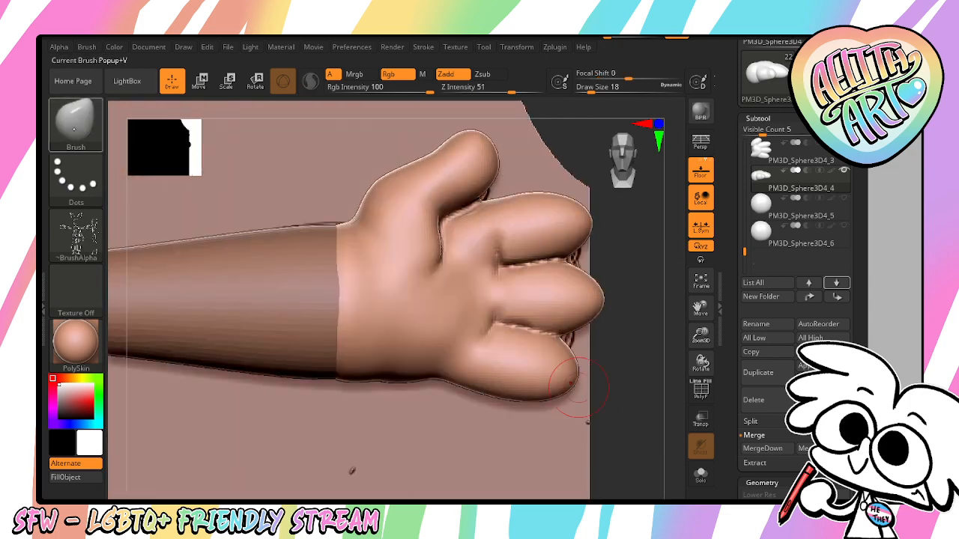
# Puff up the heel of the palm near the wrist with the Inflate brush at Z intensity 5 and draw size 18
pyautogui.press('b')
pyautogui.click(422, 135)
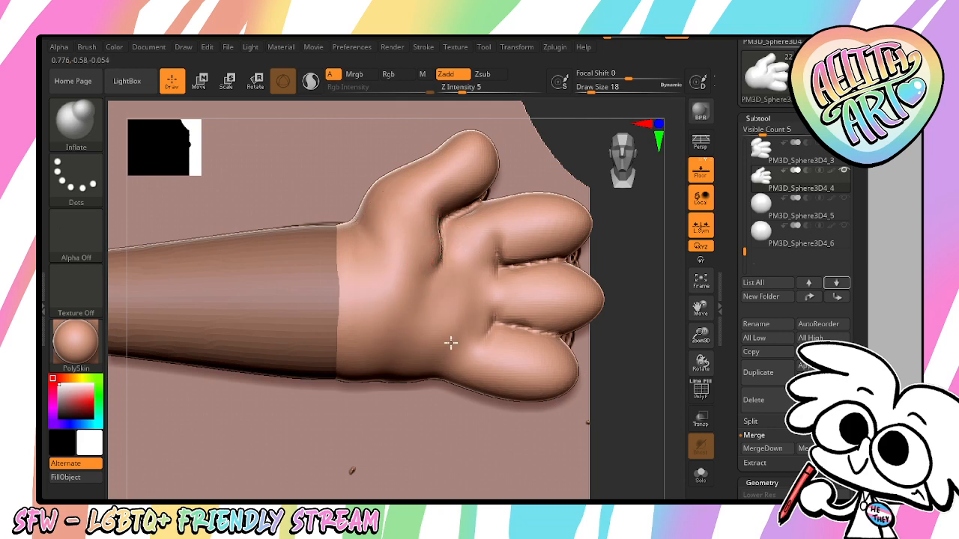
pyautogui.keyDown('ctrl'); pyautogui.moveTo(639, 350); pyautogui.dragTo(670, 387); pyautogui.keyUp('ctrl')
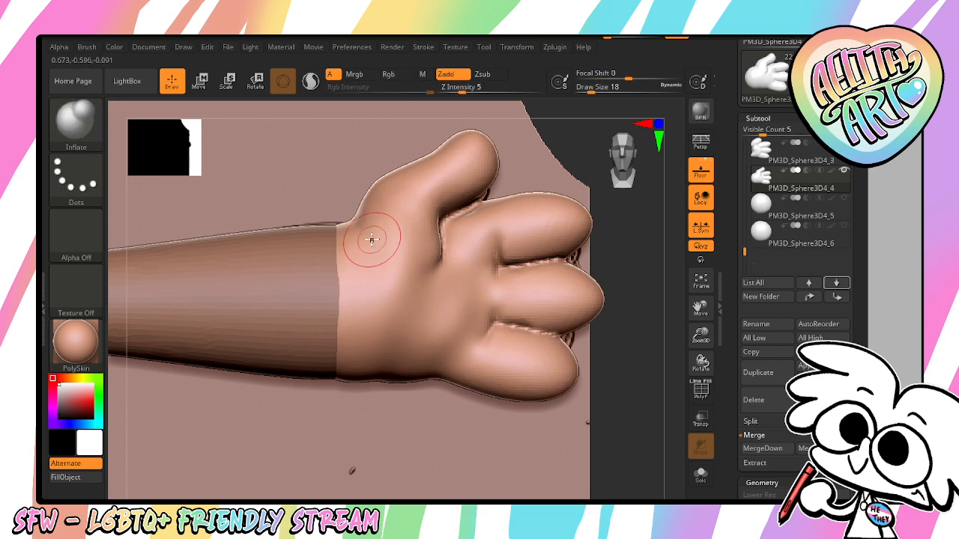
pyautogui.moveTo(637, 408)
pyautogui.mouseDown()
pyautogui.moveTo(602, 397)
pyautogui.moveTo(584, 347)
pyautogui.moveTo(636, 386)
pyautogui.mouseUp()
pyautogui.moveTo(631, 340); pyautogui.dragTo(523, 295)
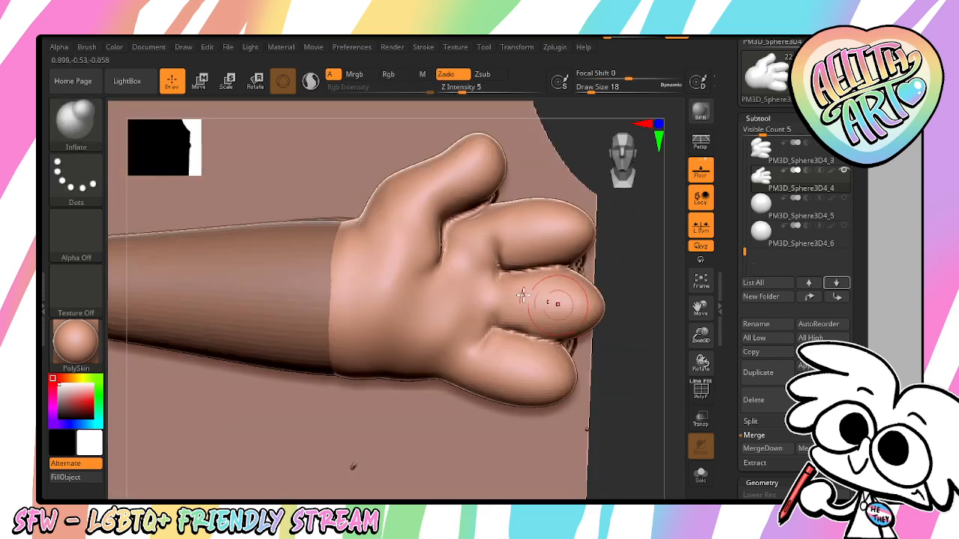
# Reshape the raised palm at the thumb's base with the Move brush, enlarging it to draw size 50
pyautogui.press('b')
pyautogui.press('m')
pyautogui.press('v')
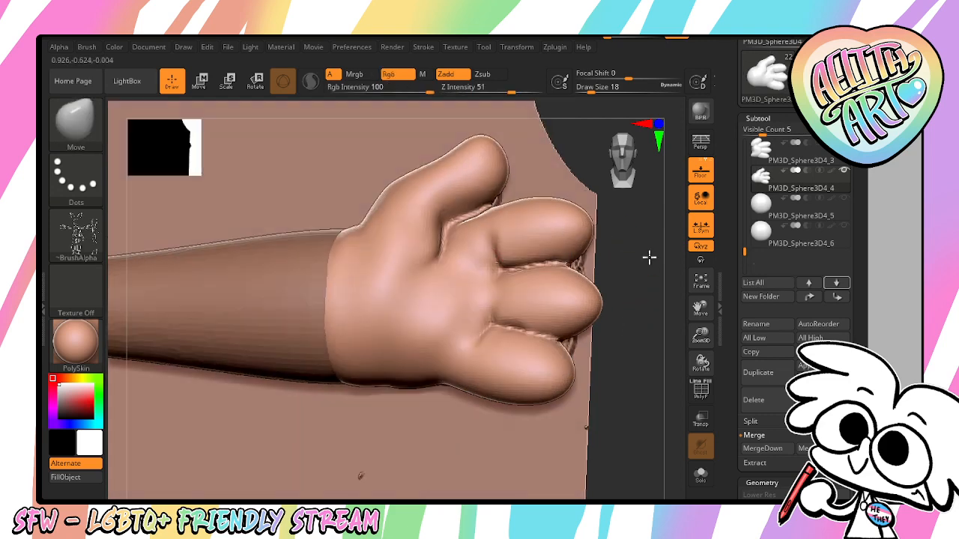
pyautogui.moveTo(648, 257); pyautogui.dragTo(653, 187)
pyautogui.press(']')
pyautogui.press(']')
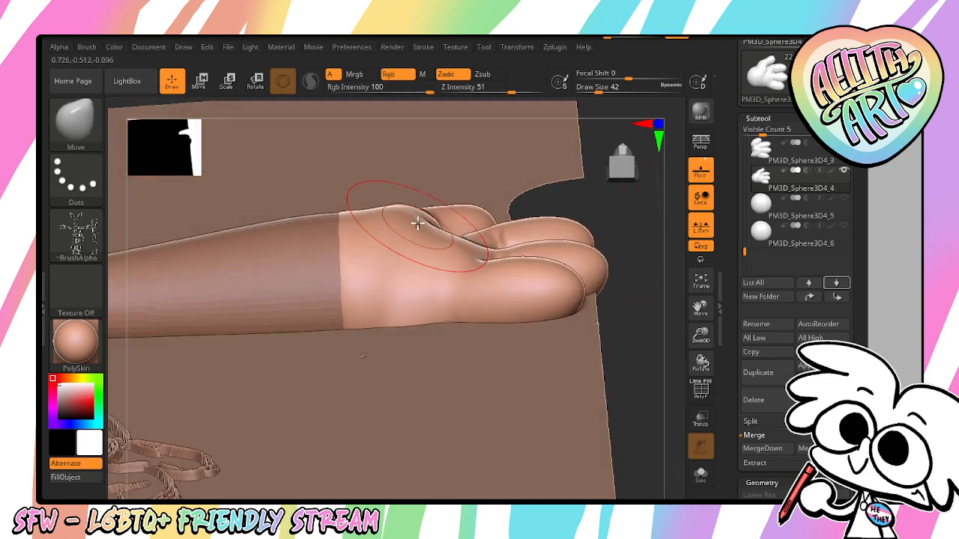
pyautogui.press(']')
pyautogui.moveTo(430, 226); pyautogui.dragTo(419, 248)
# Adjust the palm's profile where the thumb and fingers meet with the Move brush at draw size 46
pyautogui.moveTo(618, 253); pyautogui.dragTo(542, 217)
pyautogui.moveTo(617, 231); pyautogui.dragTo(491, 290)
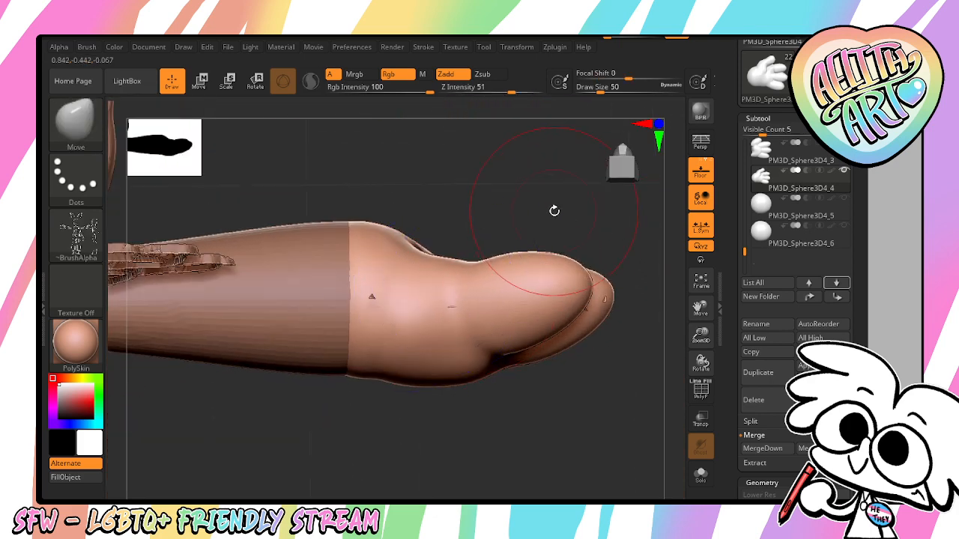
pyautogui.moveTo(552, 210); pyautogui.dragTo(508, 240)
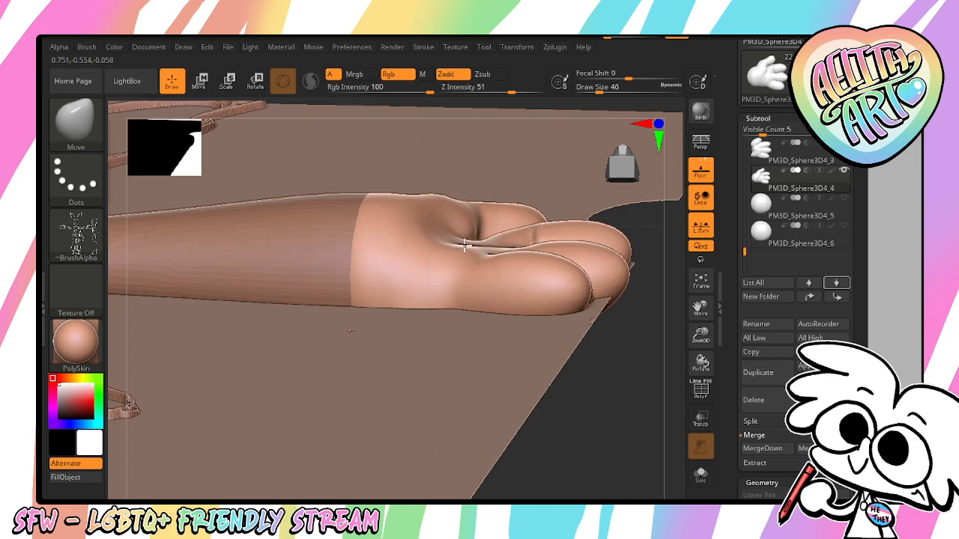
pyautogui.moveTo(621, 360); pyautogui.dragTo(633, 397)
pyautogui.moveTo(532, 206); pyautogui.dragTo(573, 228)
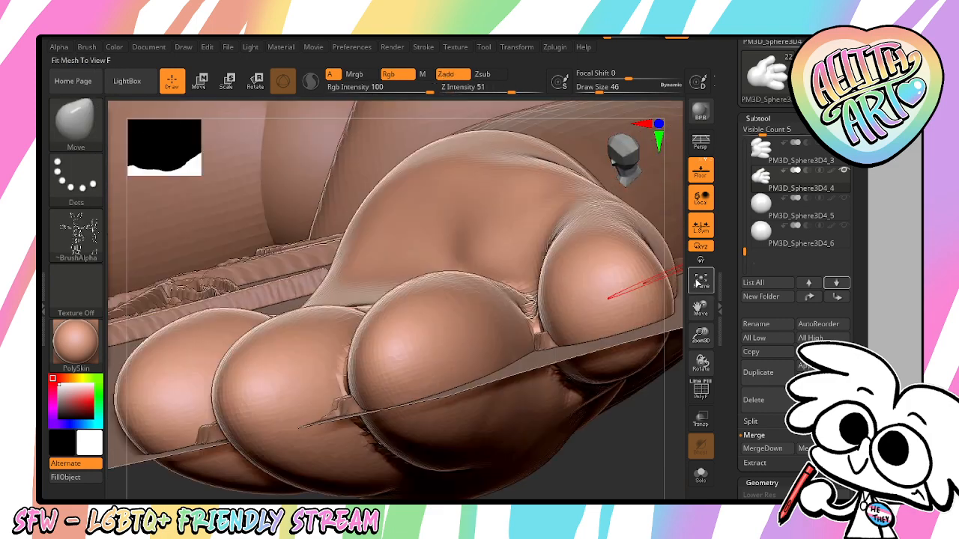
# Refine the back of the hand around the wrist and thumb with the Move brush at draw size 26
pyautogui.click(701, 283)
pyautogui.moveTo(672, 377); pyautogui.dragTo(623, 327)
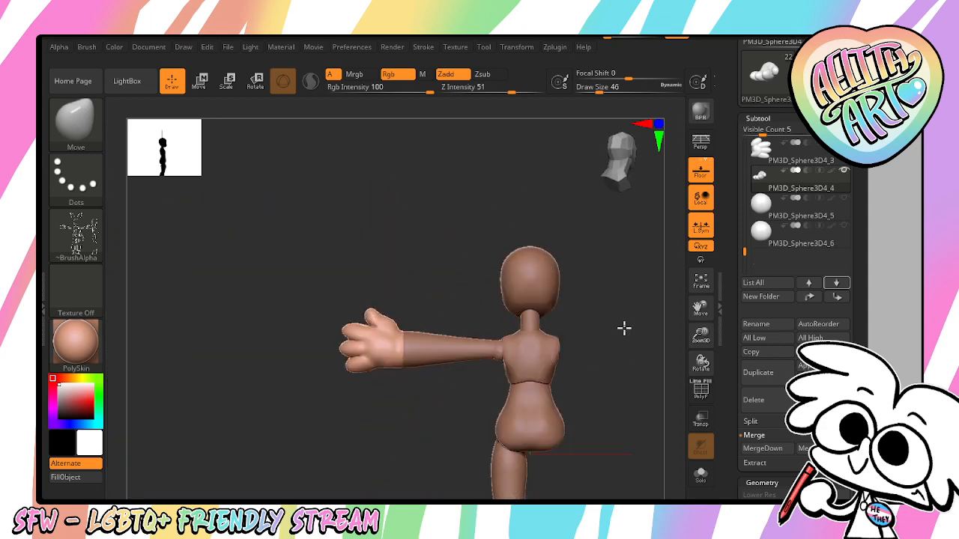
pyautogui.moveTo(700, 337); pyautogui.dragTo(670, 382)
pyautogui.moveTo(442, 366)
pyautogui.keyDown('ctrl'); pyautogui.mouseDown()
pyautogui.moveTo(424, 383)
pyautogui.moveTo(454, 360)
pyautogui.mouseUp(); pyautogui.keyUp('ctrl')
pyautogui.hotkey('ctrl', 'z')
pyautogui.press('[')
pyautogui.press('[')
pyautogui.press('[')
pyautogui.press('[')
pyautogui.press('[')
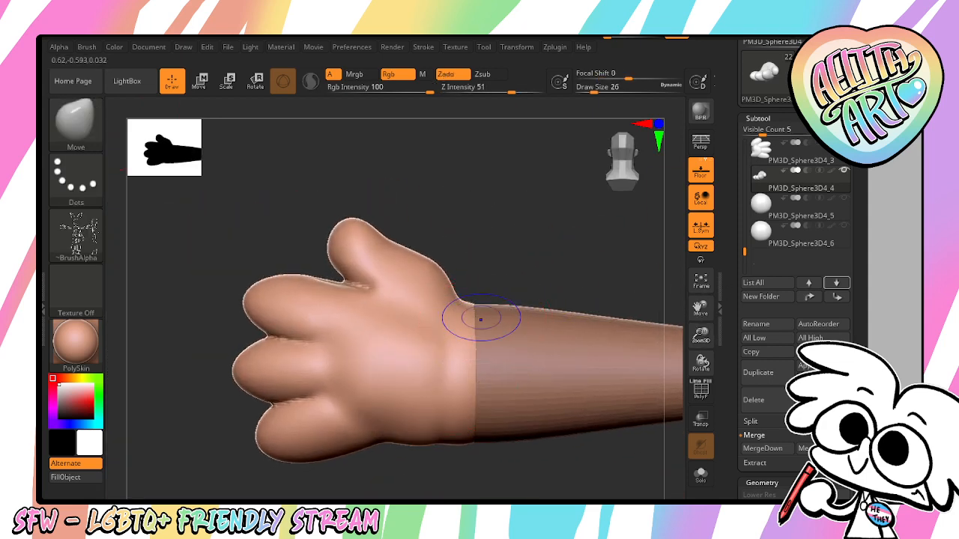
pyautogui.moveTo(697, 335); pyautogui.dragTo(734, 311)
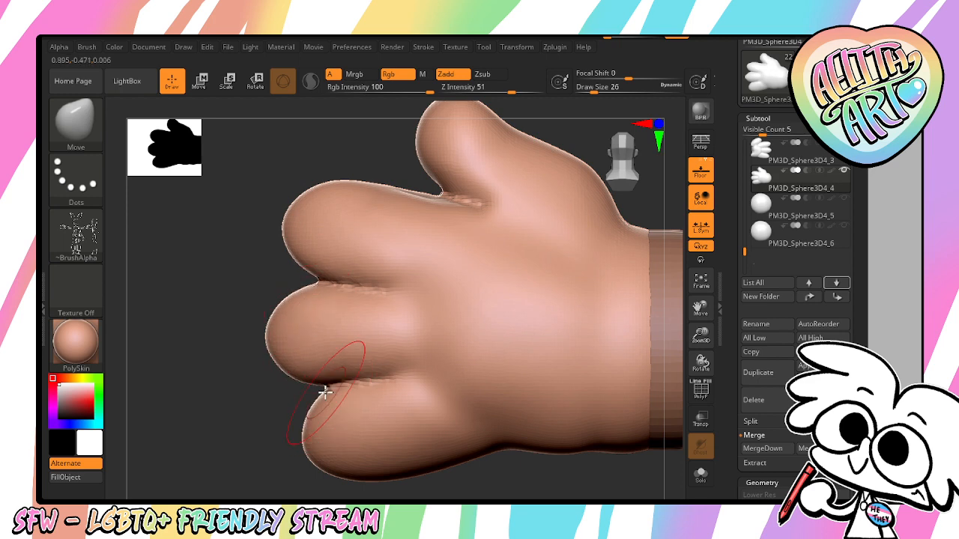
# Frame the full figure, select the last sphere subtool, and append a new sphere below it
pyautogui.click(706, 285)
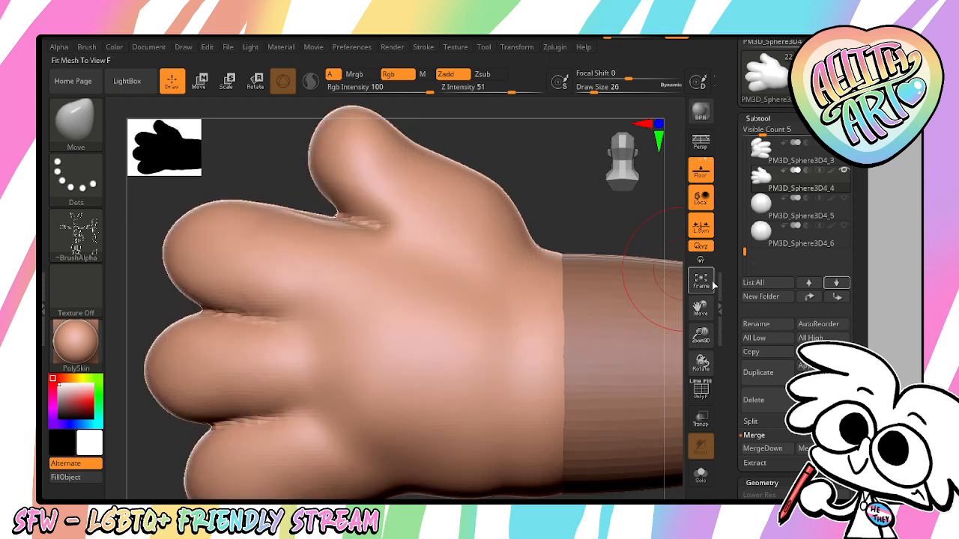
pyautogui.click(707, 285)
pyautogui.moveTo(595, 324); pyautogui.dragTo(832, 289)
pyautogui.keyDown('ctrl'); pyautogui.moveTo(604, 336); pyautogui.dragTo(660, 390); pyautogui.keyUp('ctrl')
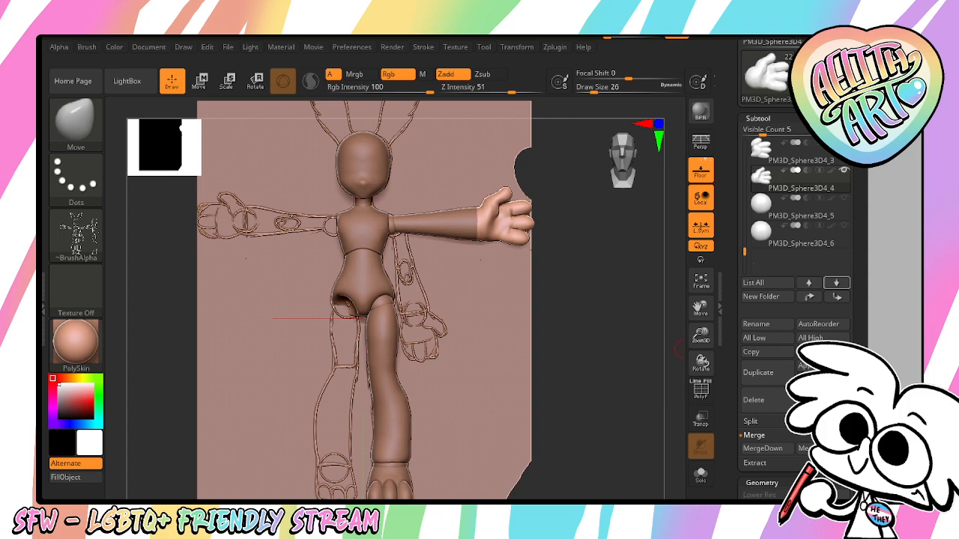
pyautogui.moveTo(647, 379); pyautogui.dragTo(634, 383)
pyautogui.moveTo(694, 307); pyautogui.dragTo(666, 270)
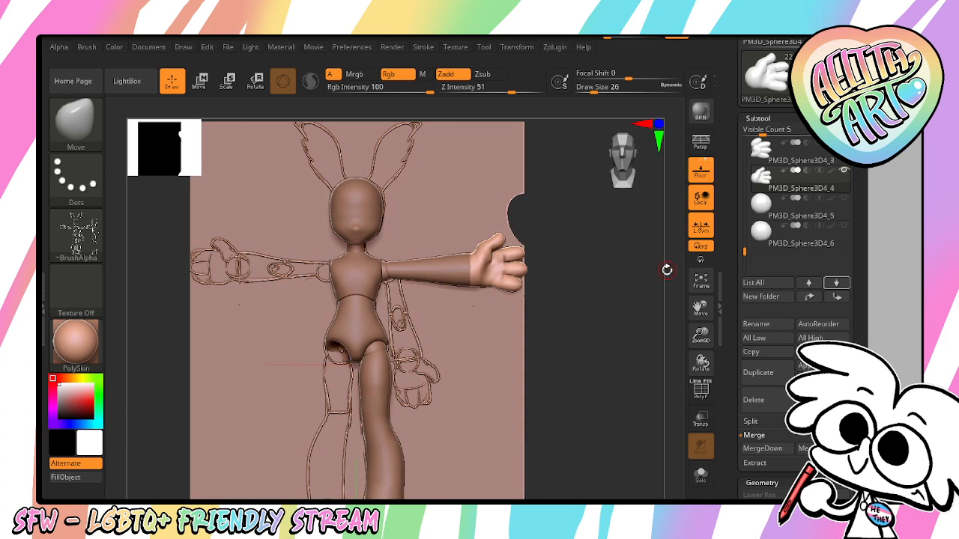
pyautogui.click(829, 245)
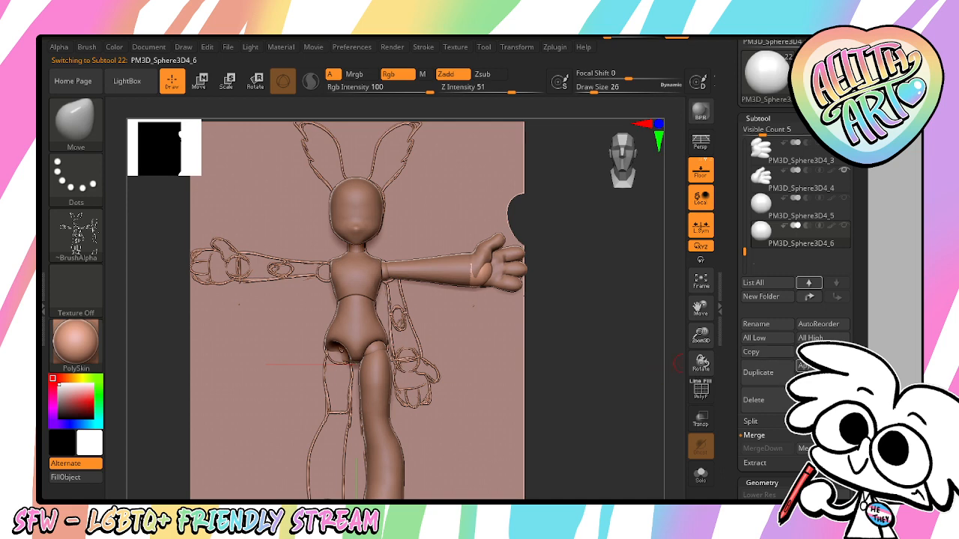
pyautogui.click(813, 366)
pyautogui.click(482, 388)
pyautogui.click(809, 264)
# Shrink the new sphere and place it at the base of the ear outline on the modeled arm's side
pyautogui.press('e')
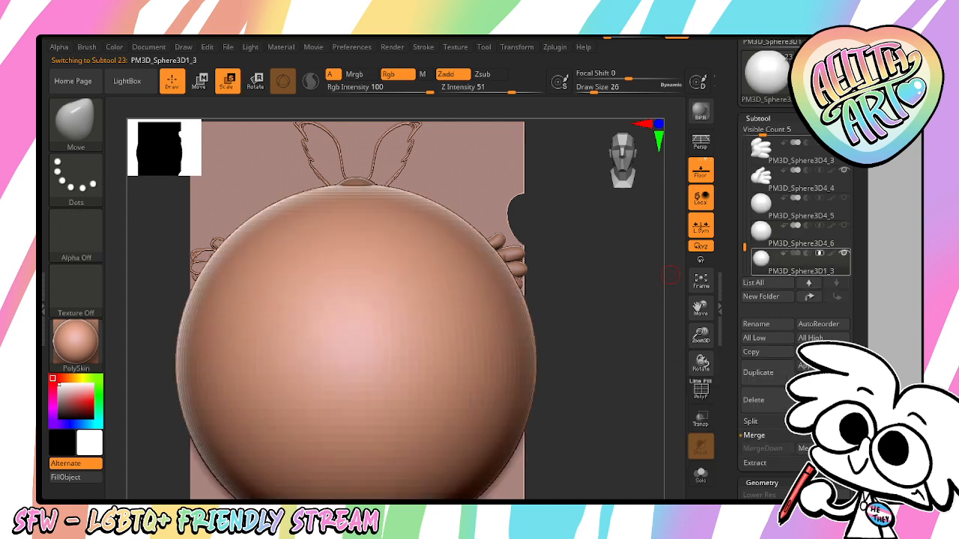
pyautogui.moveTo(356, 364); pyautogui.dragTo(272, 480)
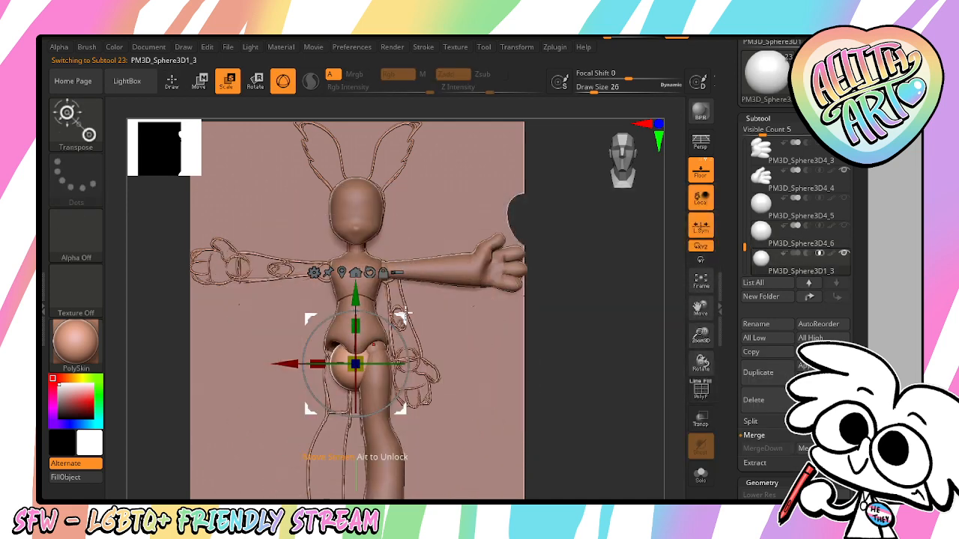
pyautogui.moveTo(405, 313); pyautogui.dragTo(428, 129)
pyautogui.moveTo(701, 335); pyautogui.dragTo(689, 386)
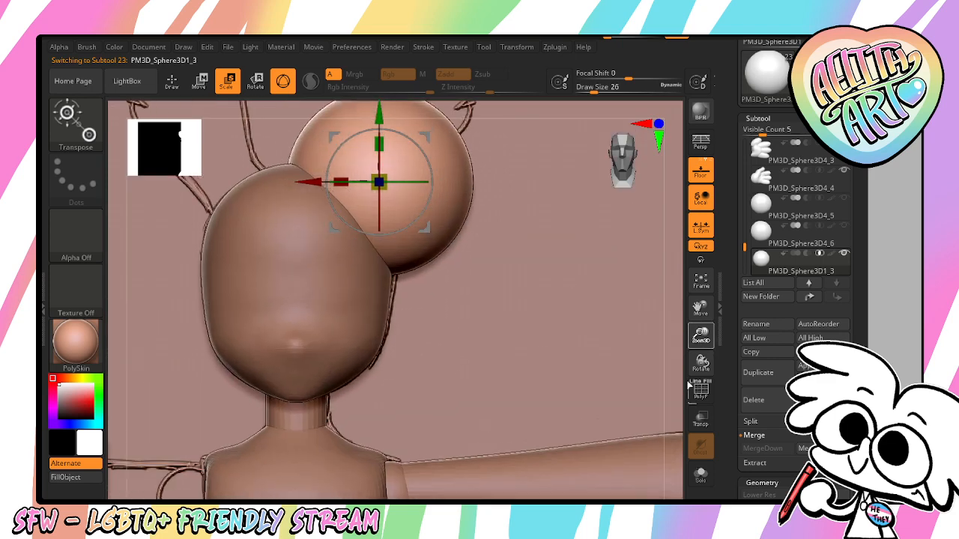
pyautogui.keyDown('alt'); pyautogui.moveTo(495, 160); pyautogui.dragTo(514, 263); pyautogui.keyUp('alt')
pyautogui.moveTo(406, 277); pyautogui.dragTo(367, 323)
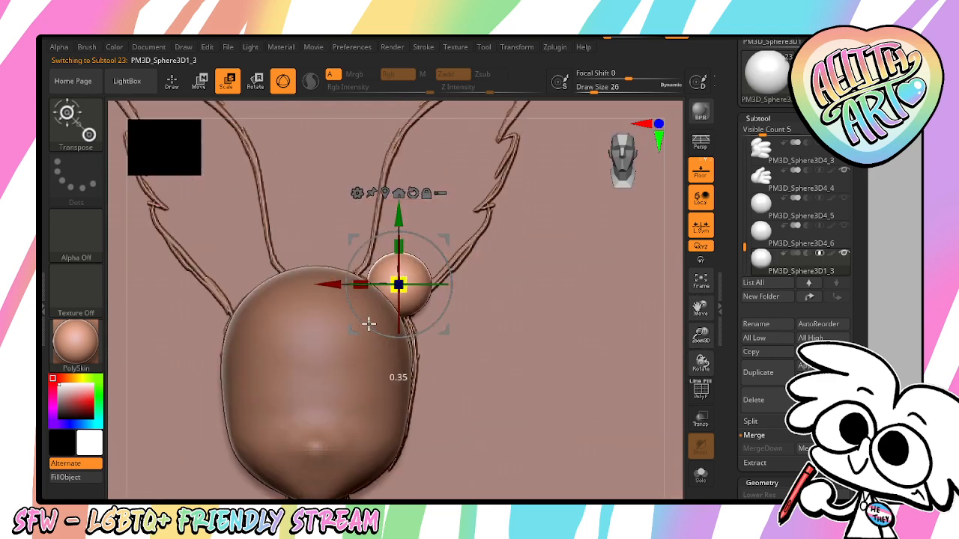
pyautogui.moveTo(442, 241); pyautogui.dragTo(425, 250)
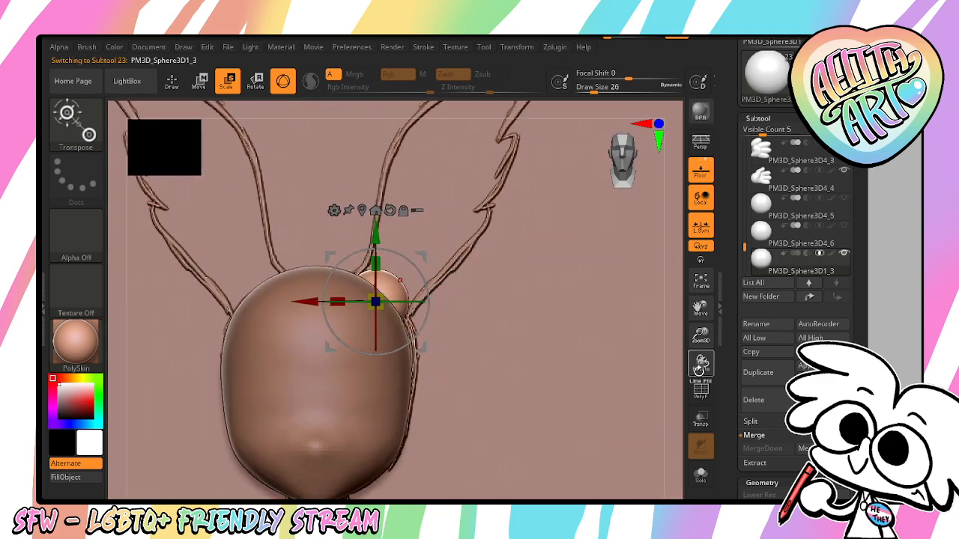
# Duplicate the sphere at the base of the ear and move the copy up and outward into the ear outline
pyautogui.moveTo(702, 364)
pyautogui.mouseDown()
pyautogui.moveTo(649, 373)
pyautogui.moveTo(700, 368)
pyautogui.mouseUp()
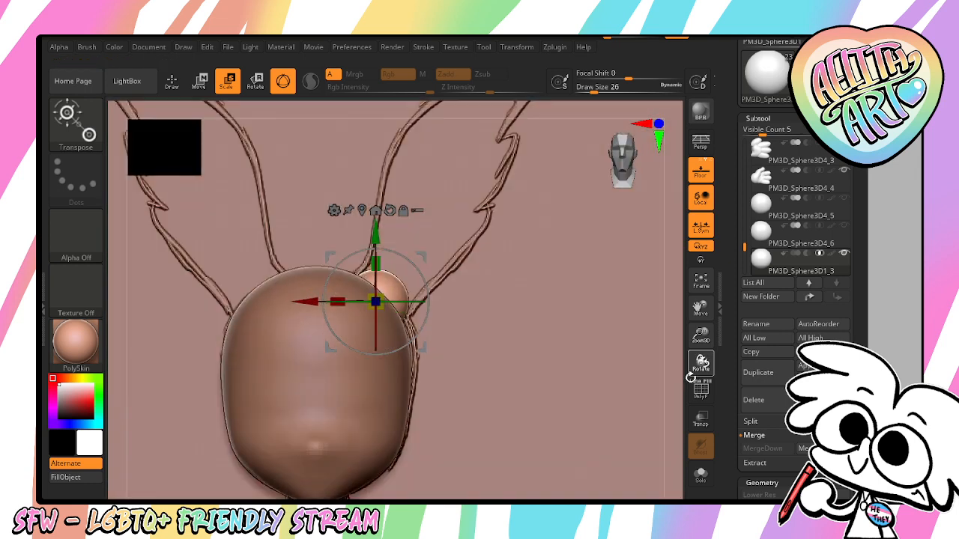
pyautogui.click(778, 373)
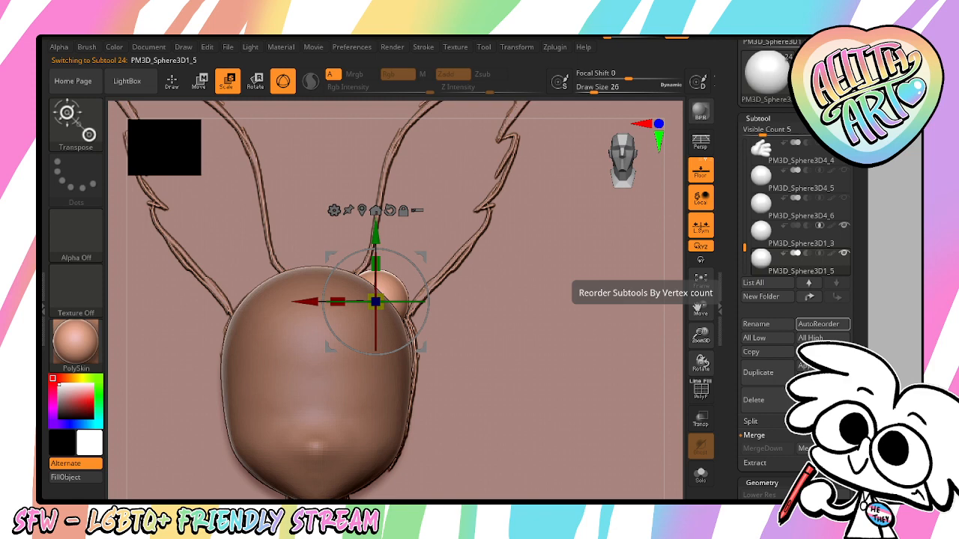
pyautogui.moveTo(793, 219)
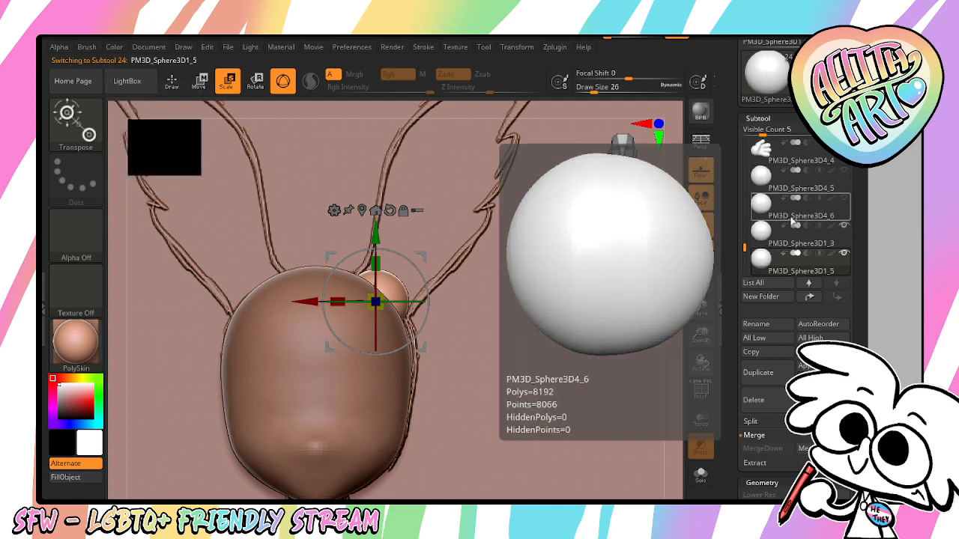
pyautogui.click(76, 121)
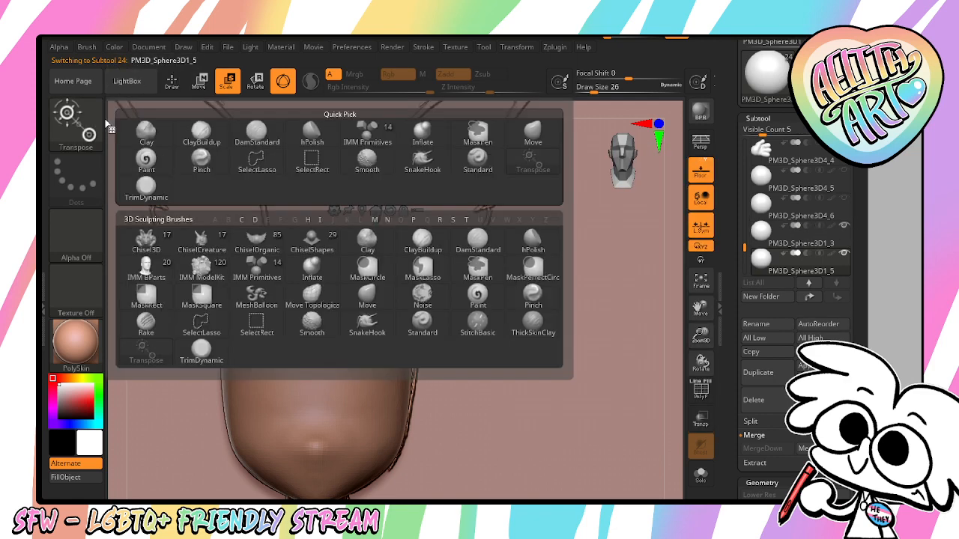
pyautogui.click(422, 159)
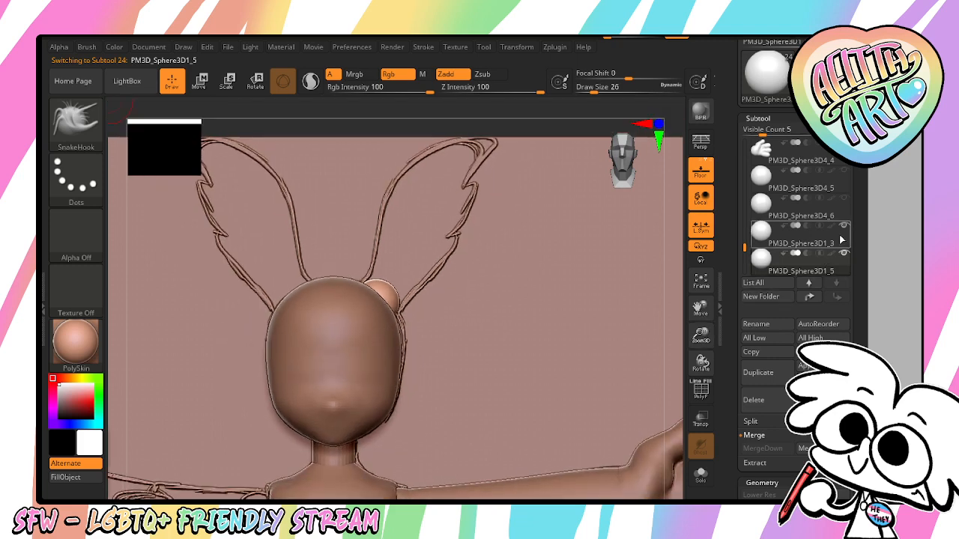
pyautogui.press('e')
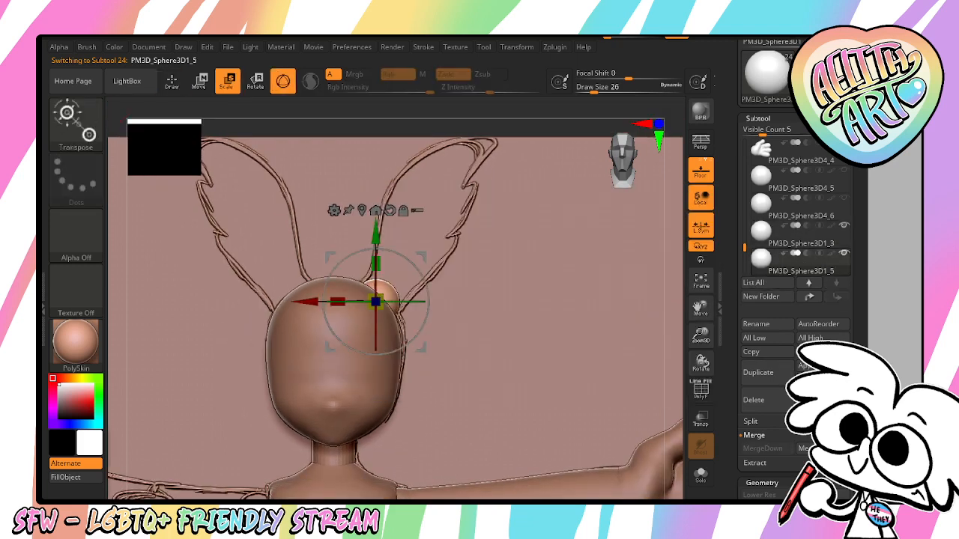
pyautogui.moveTo(375, 302); pyautogui.dragTo(388, 282)
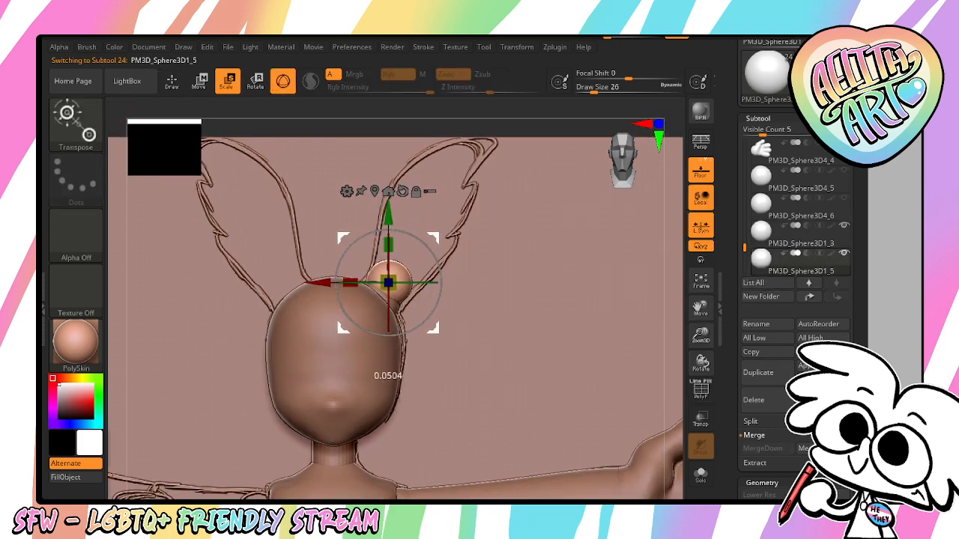
# Try pulling the copied sphere into a spike along the ear outline with the SnakeHook brush, varying the draw size between 34 and 50
pyautogui.click(75, 120)
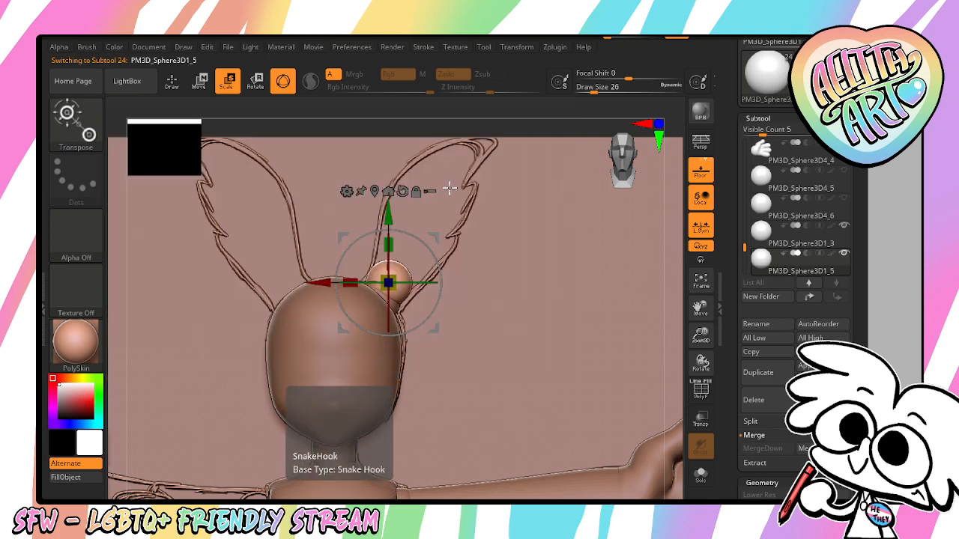
pyautogui.moveTo(701, 306); pyautogui.dragTo(710, 344)
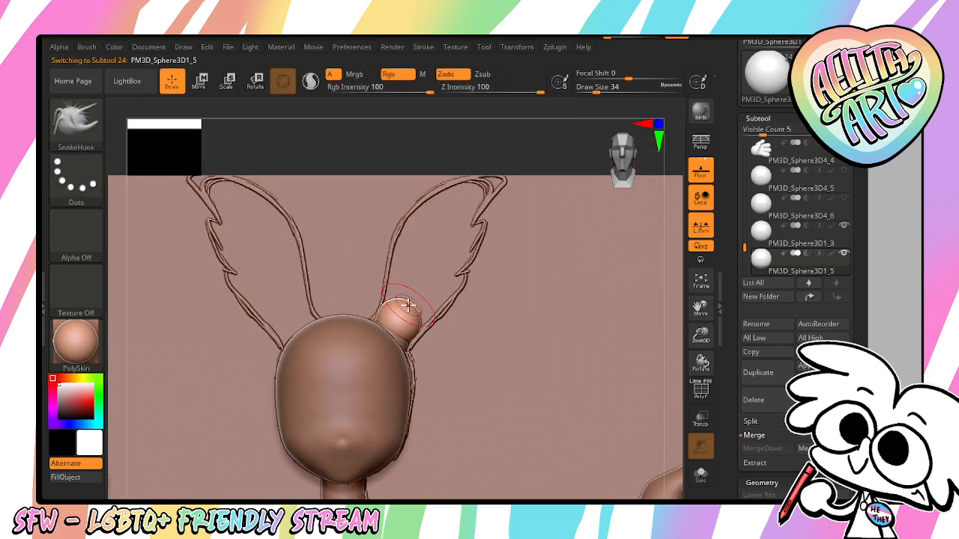
pyautogui.moveTo(415, 276)
pyautogui.mouseDown()
pyautogui.moveTo(476, 175)
pyautogui.moveTo(514, 160)
pyautogui.mouseUp()
pyautogui.hotkey('ctrl', 'z')
pyautogui.hotkey('ctrl', 'z')
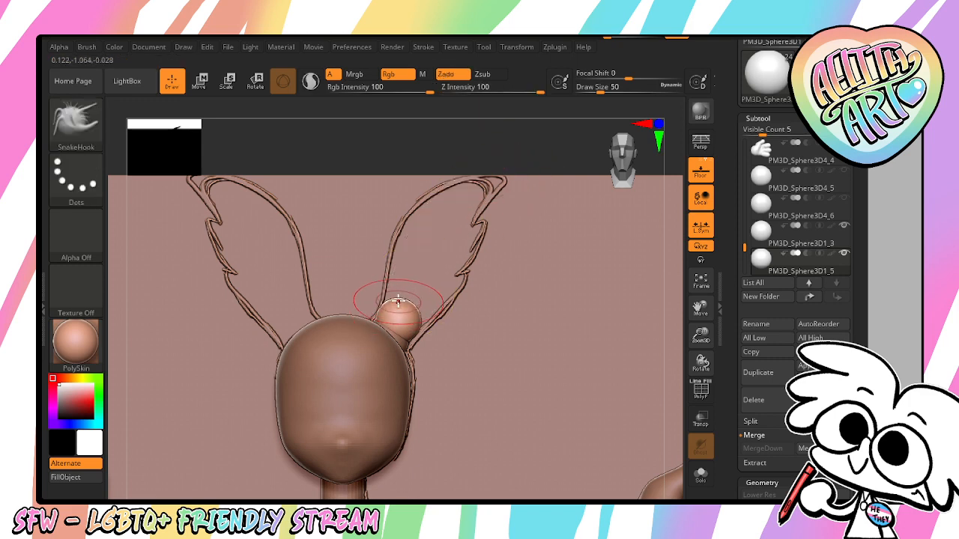
pyautogui.hotkey('ctrl', 'z')
pyautogui.moveTo(392, 316)
pyautogui.mouseDown()
pyautogui.moveTo(472, 175)
pyautogui.moveTo(501, 184)
pyautogui.mouseUp()
pyautogui.hotkey('ctrl', 'z')
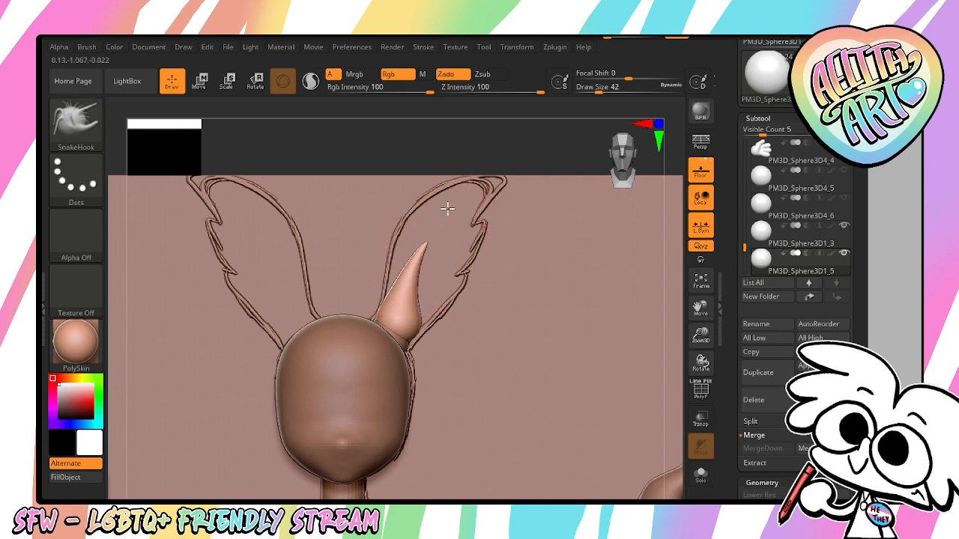
pyautogui.hotkey('ctrl', 'z')
# Make the other subtools transparent and pull the sphere into an ear with a long tip and two side tufts using SnakeHook
pyautogui.moveTo(509, 142)
pyautogui.mouseDown()
pyautogui.moveTo(505, 156)
pyautogui.moveTo(524, 140)
pyautogui.mouseUp()
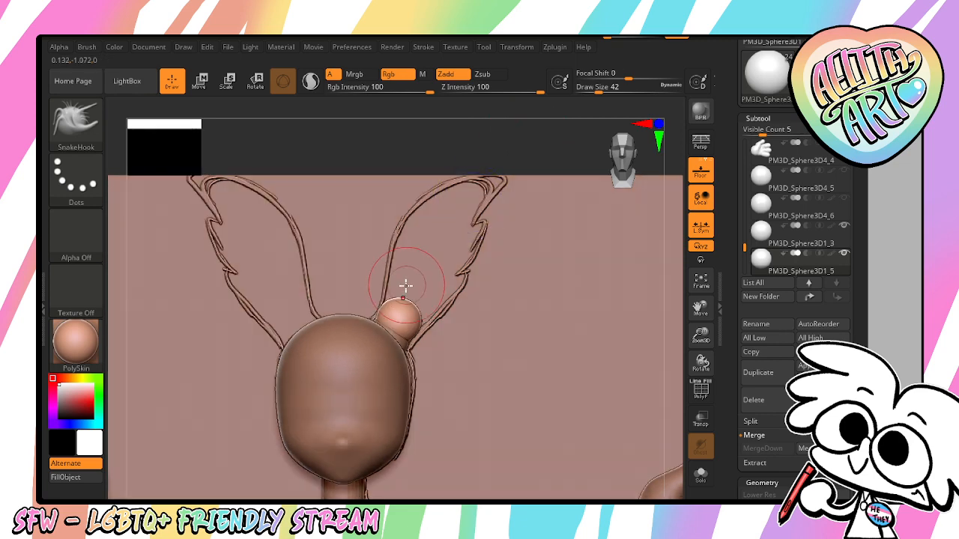
pyautogui.click(701, 420)
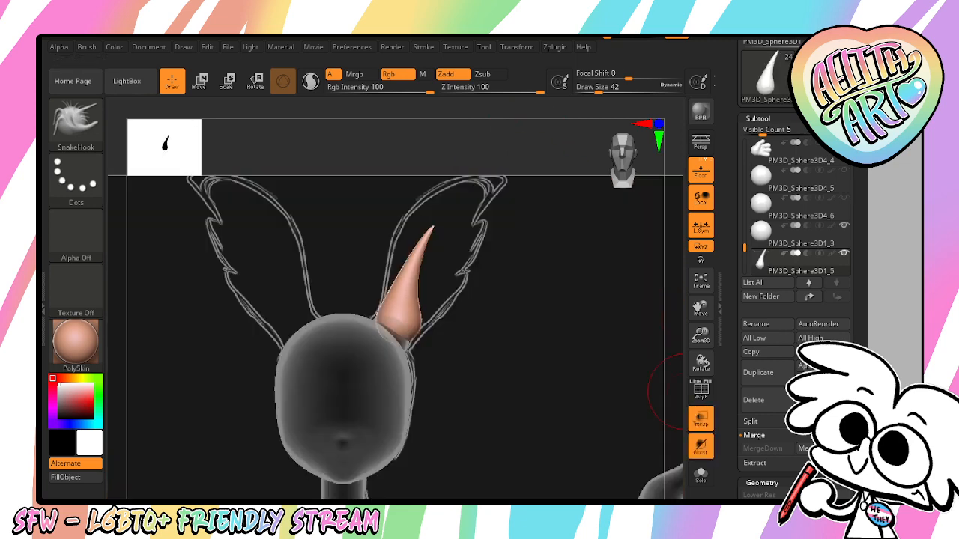
pyautogui.hotkey('ctrl', 'z')
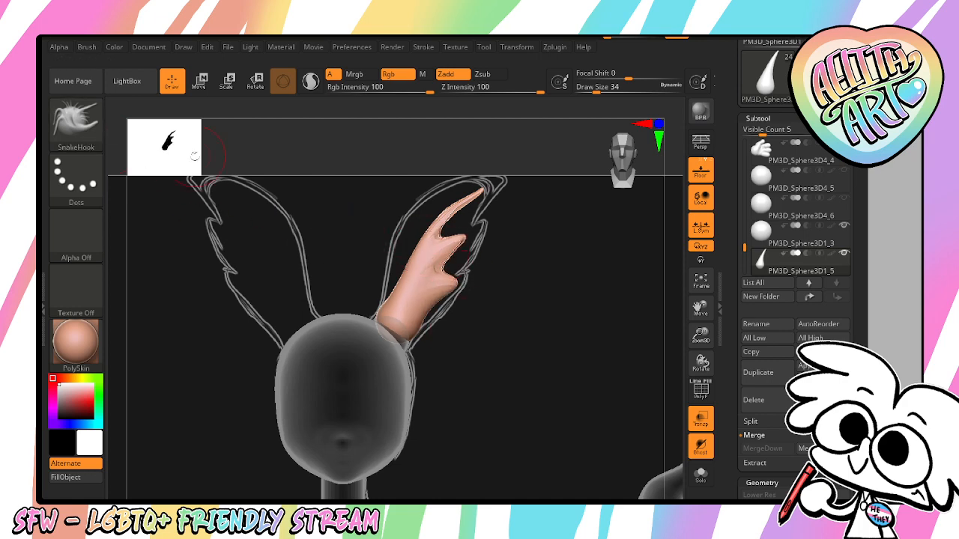
# Remesh the ear with DynaMesh at resolution 448, then 640, and thicken its tip and tufts with the Inflate brush at draw size 70
pyautogui.press('b')
pyautogui.click(421, 133)
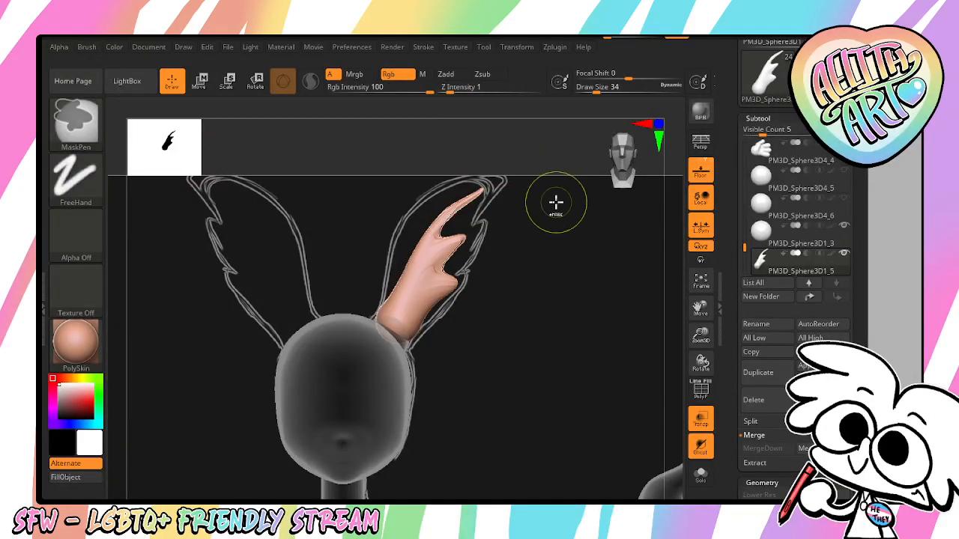
pyautogui.moveTo(420, 280)
pyautogui.mouseDown()
pyautogui.moveTo(454, 243)
pyautogui.moveTo(458, 221)
pyautogui.moveTo(416, 271)
pyautogui.moveTo(466, 201)
pyautogui.mouseUp()
pyautogui.hotkey('ctrl', 'z')
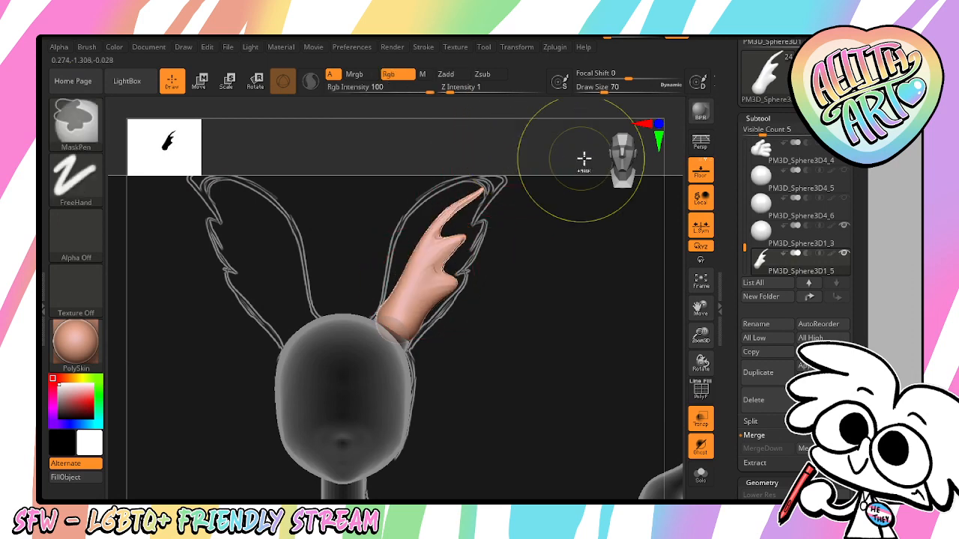
pyautogui.moveTo(859, 364); pyautogui.dragTo(849, 299)
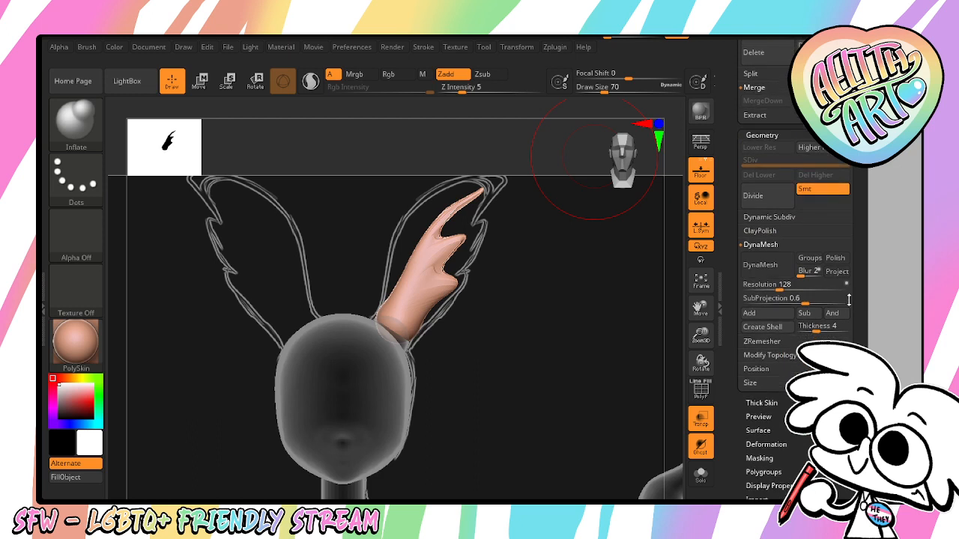
pyautogui.click(811, 287)
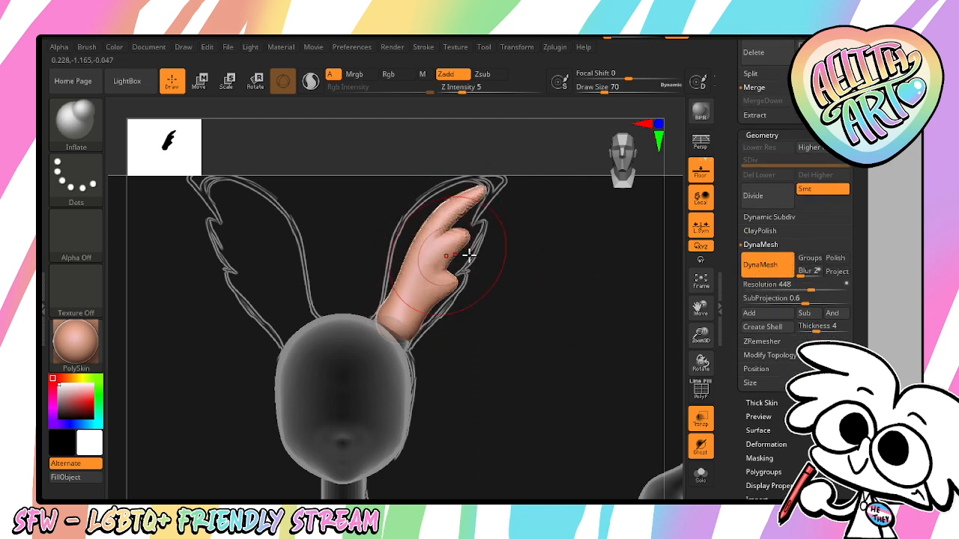
pyautogui.click(765, 265)
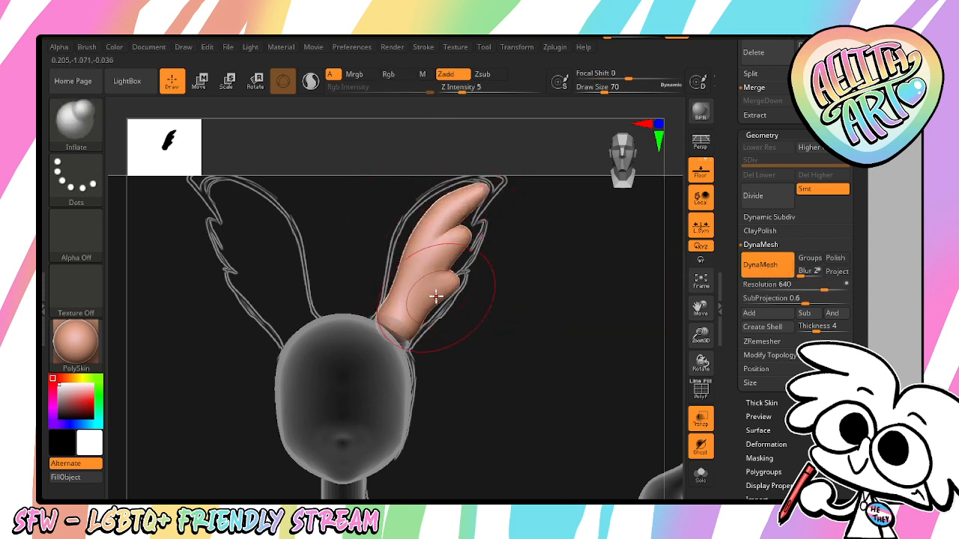
# Extend the ear tip and bulge the inner edge out to the reference outline with the Move brush, raising the draw size from 54 to 106
pyautogui.press('b')
pyautogui.press('m')
pyautogui.press('v')
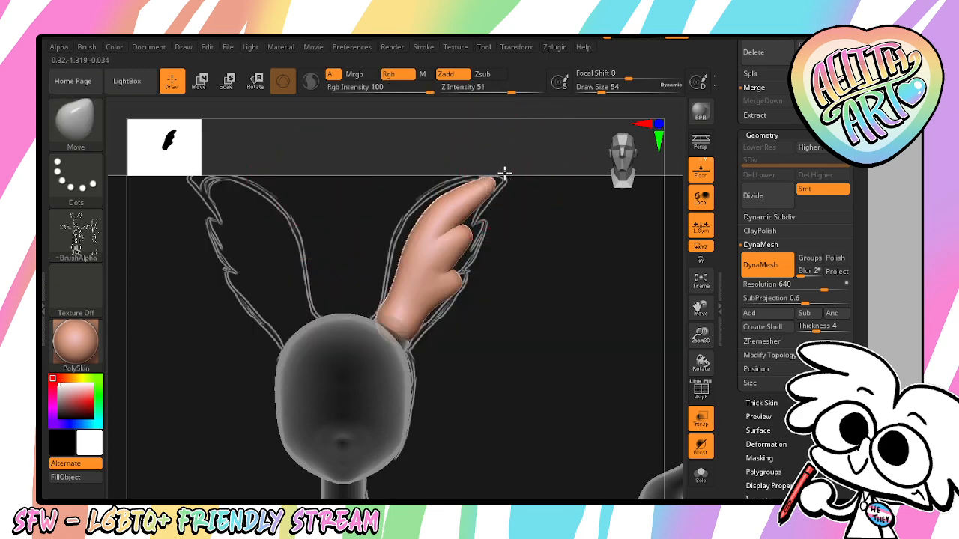
pyautogui.moveTo(480, 184); pyautogui.dragTo(473, 173)
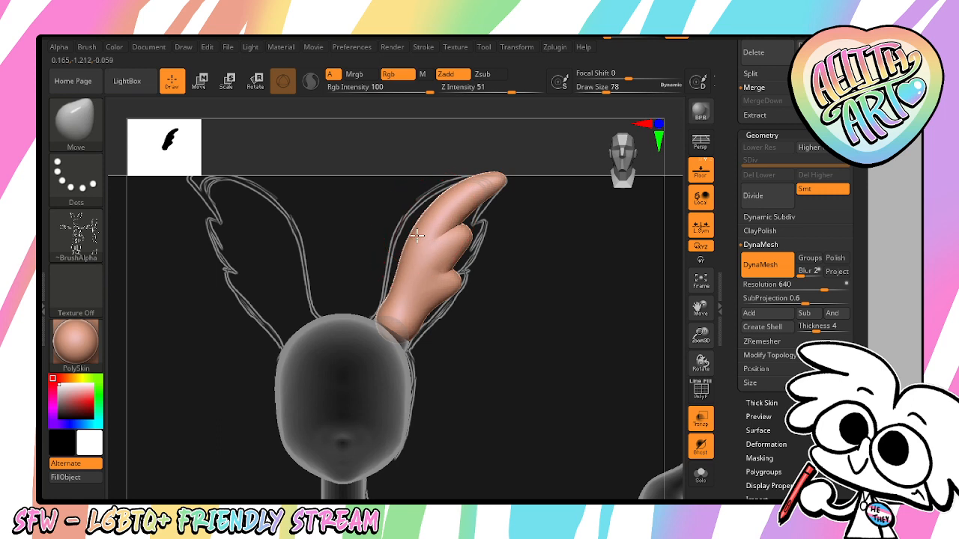
pyautogui.press(']')
pyautogui.press(']')
pyautogui.press(']')
pyautogui.moveTo(416, 236); pyautogui.dragTo(398, 216)
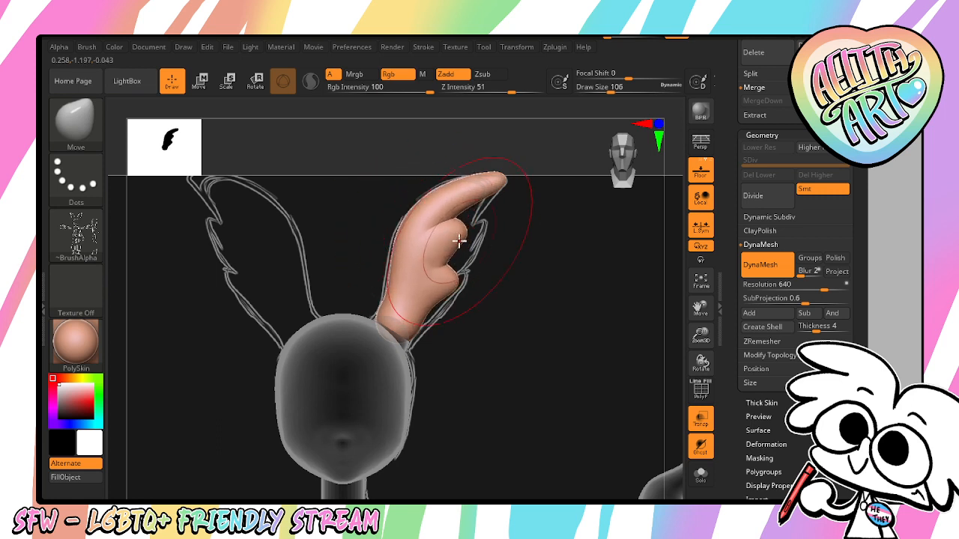
# Pull both side tufts of the ear outward over the reference outline with the Move brush at draw sizes between 78 and 42
pyautogui.press('[')
pyautogui.press('[')
pyautogui.press('[')
pyautogui.moveTo(459, 241); pyautogui.dragTo(477, 249)
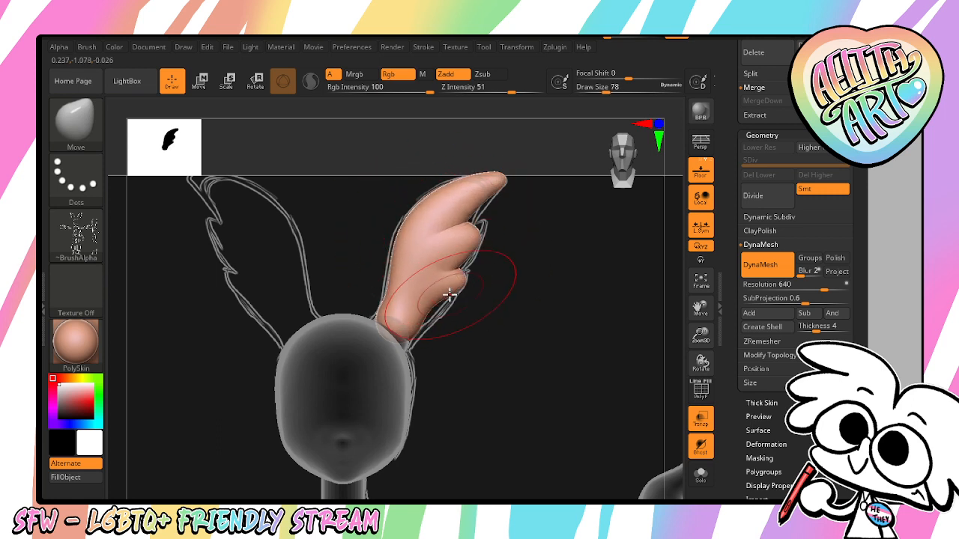
pyautogui.moveTo(454, 289)
pyautogui.mouseDown()
pyautogui.moveTo(462, 296)
pyautogui.moveTo(458, 289)
pyautogui.mouseUp()
pyautogui.press('[')
pyautogui.press('[')
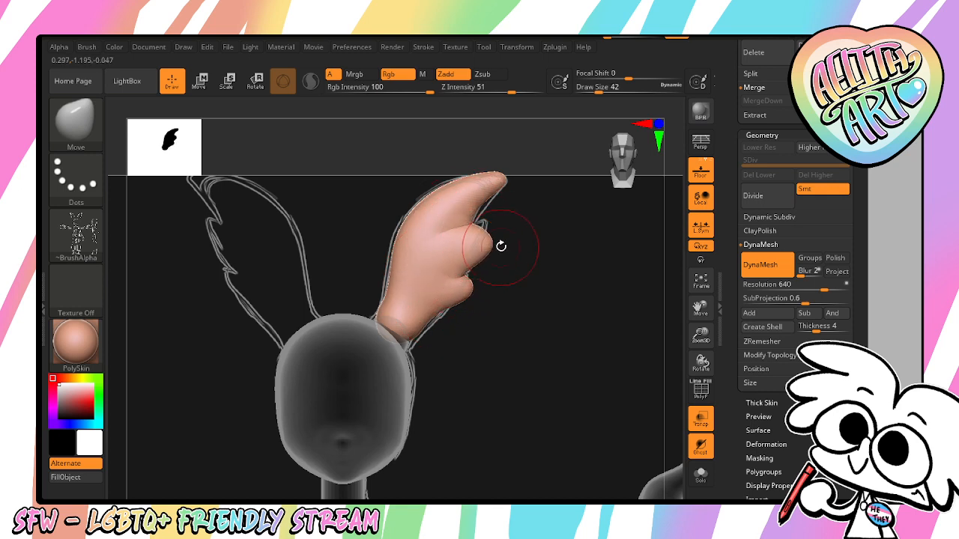
pyautogui.press('[')
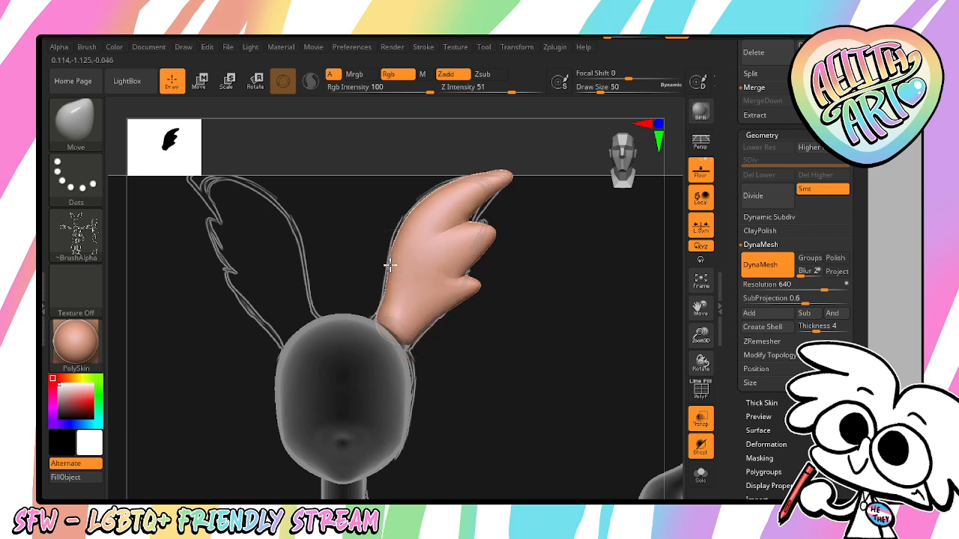
# Round out the ear's upper edge toward the tip with the Move brush at draw size 70 and check the back
pyautogui.press(']')
pyautogui.press(']')
pyautogui.moveTo(425, 201); pyautogui.dragTo(418, 185)
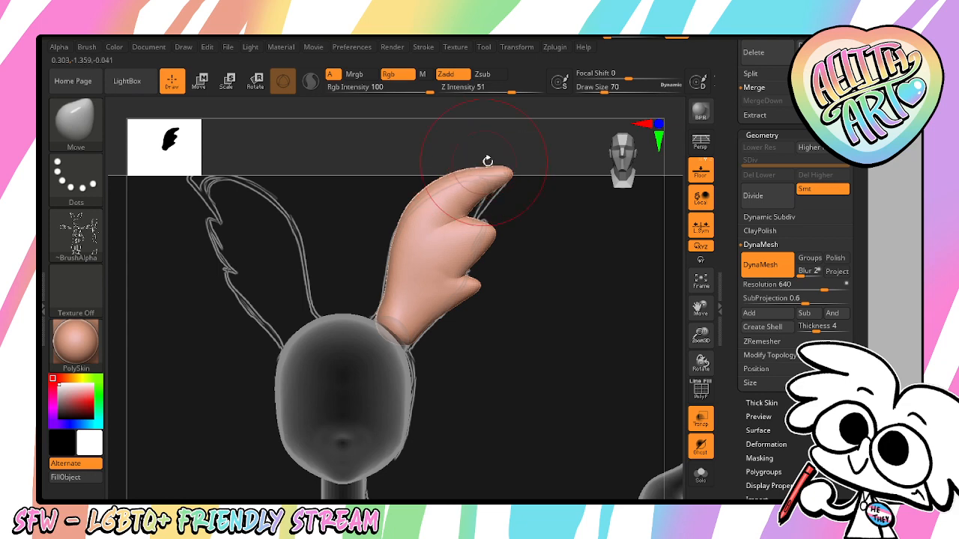
pyautogui.press('shift')
pyautogui.moveTo(557, 150); pyautogui.dragTo(523, 266)
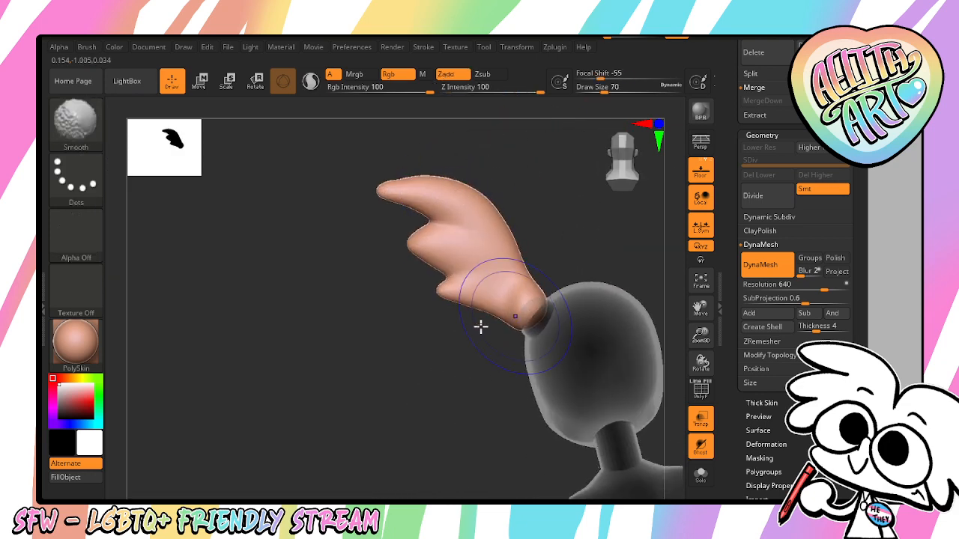
pyautogui.moveTo(481, 326); pyautogui.dragTo(568, 333)
# Try carving a crease between the ear tip and the upper tuft with the DamStandard brush at draw size 22
pyautogui.click(81, 129)
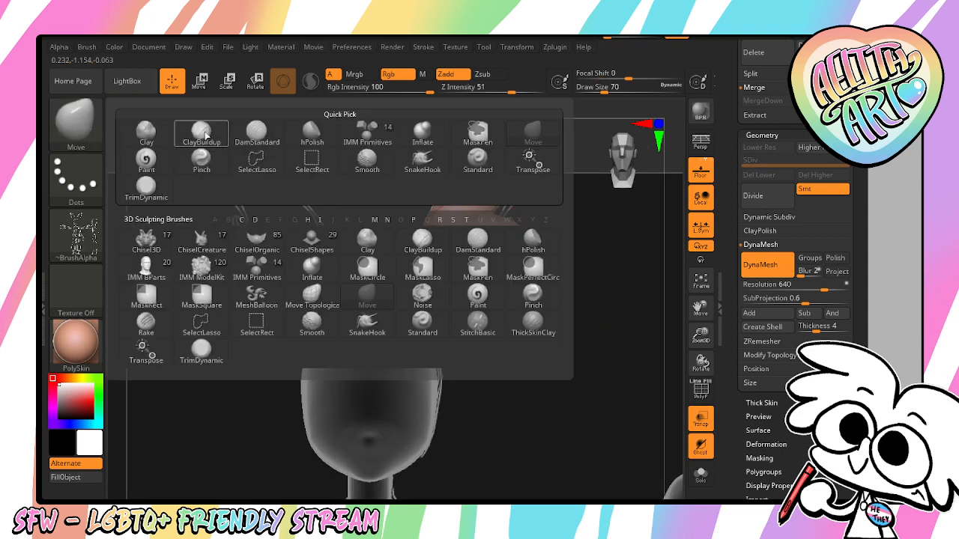
pyautogui.click(264, 131)
pyautogui.moveTo(703, 337); pyautogui.dragTo(709, 305)
pyautogui.moveTo(576, 196); pyautogui.dragTo(524, 213)
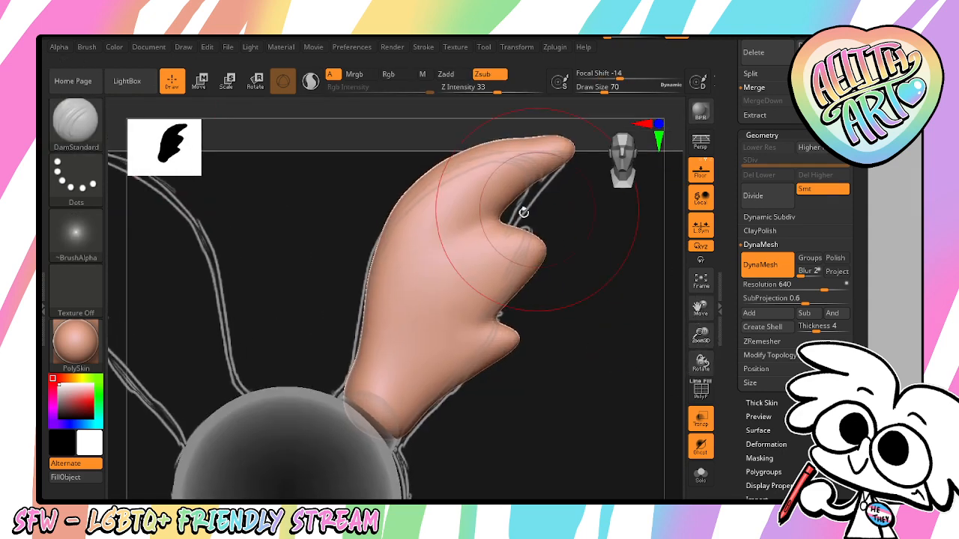
pyautogui.press('[')
pyautogui.press('[')
pyautogui.press('[')
pyautogui.press('[')
pyautogui.press('[')
pyautogui.moveTo(444, 265); pyautogui.dragTo(526, 204)
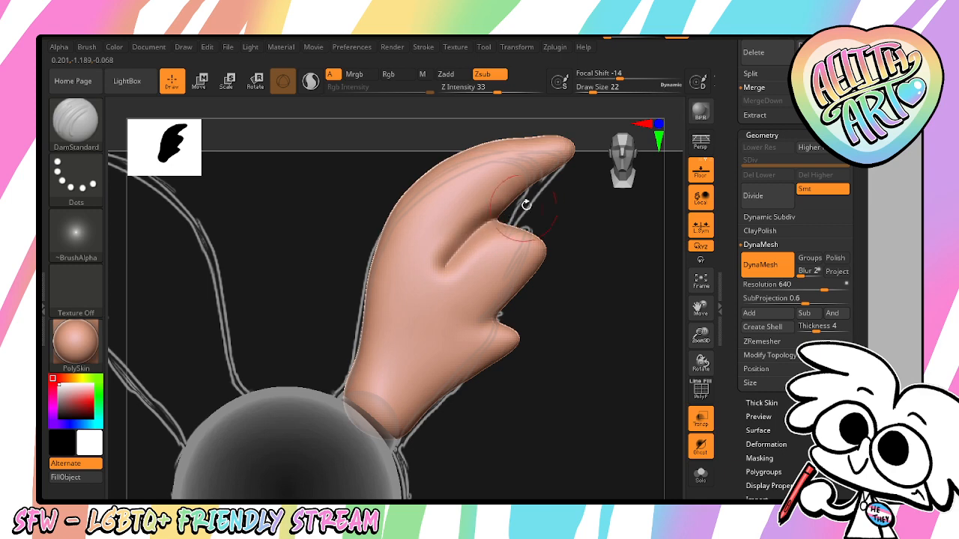
# Carve soft creases between the ear tip and upper tuft, front and back, with DamStandard at draw size 14 and Z Intensity 17
pyautogui.press('[')
pyautogui.press('[')
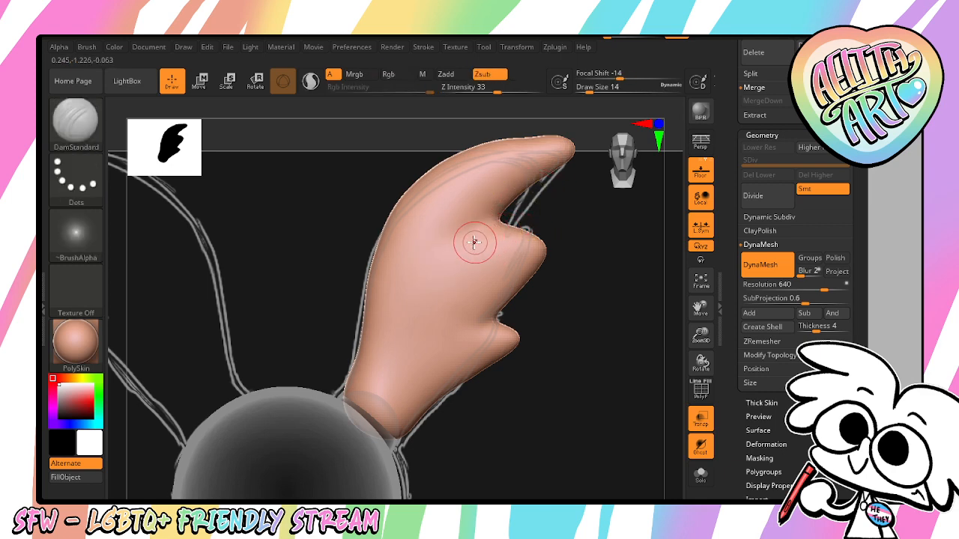
pyautogui.click(480, 91)
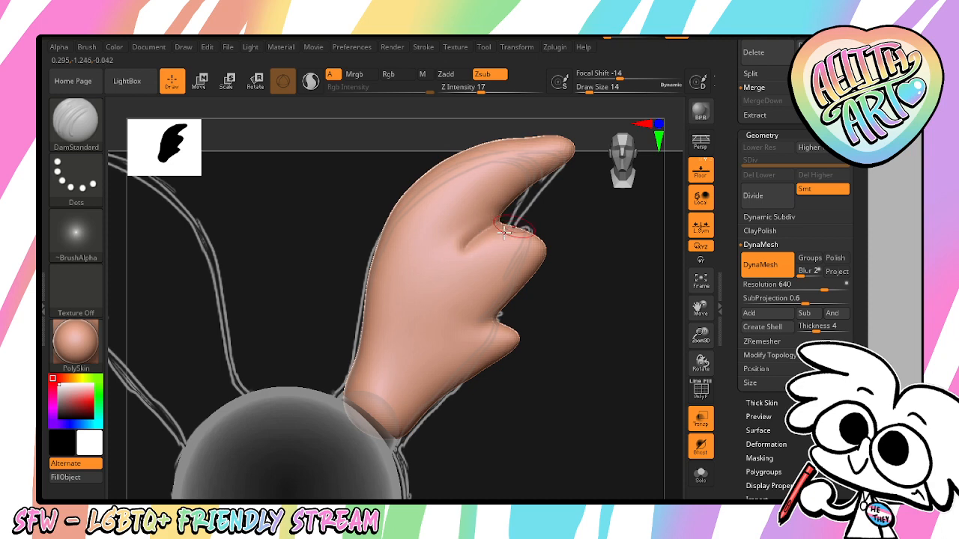
pyautogui.moveTo(700, 364); pyautogui.dragTo(454, 224)
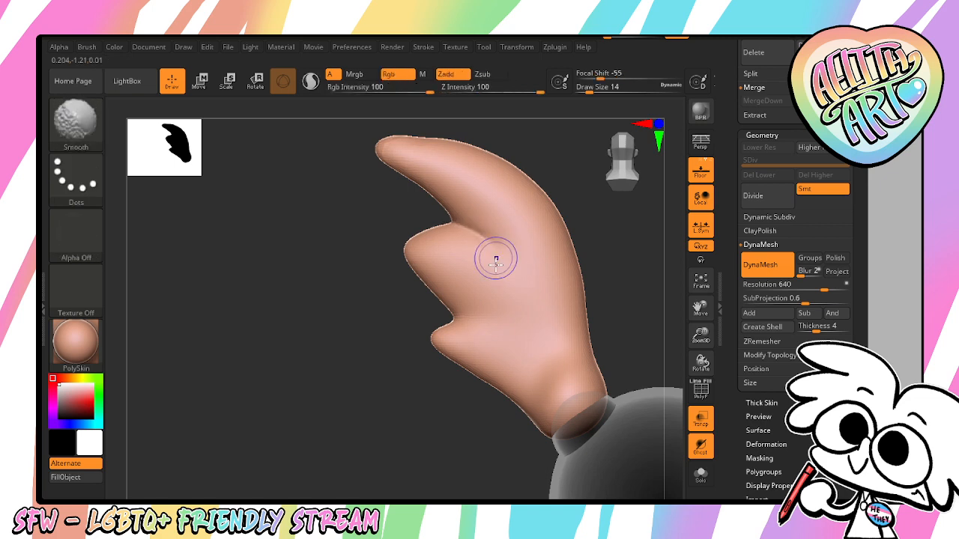
pyautogui.moveTo(449, 379)
pyautogui.mouseDown()
pyautogui.moveTo(464, 397)
pyautogui.moveTo(558, 322)
pyautogui.moveTo(547, 346)
pyautogui.mouseUp()
pyautogui.moveTo(702, 362); pyautogui.dragTo(529, 333)
# Sharpen the points of the ear tip and both side tufts with the Pinch brush at draw size 34 and Z Intensity 20
pyautogui.press('b')
pyautogui.press('s')
pyautogui.press('m')
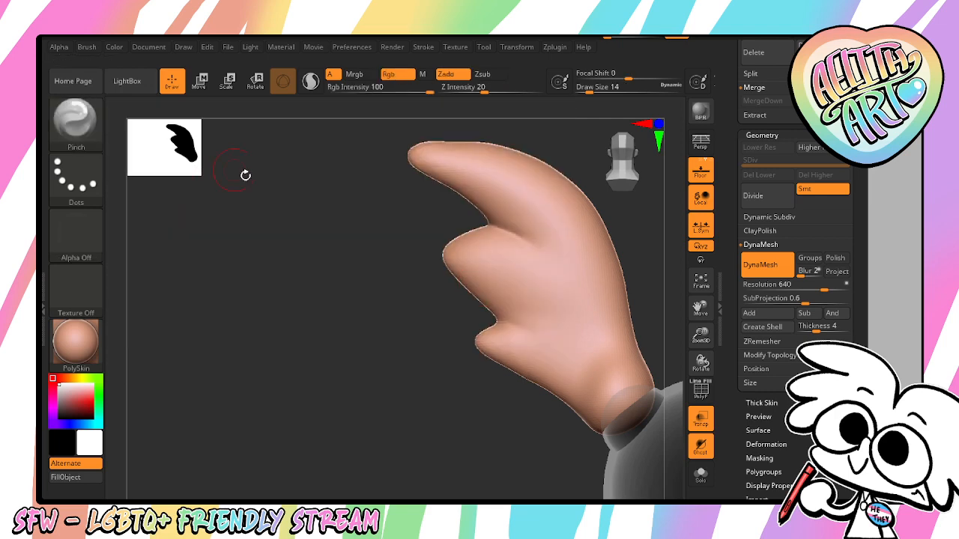
pyautogui.moveTo(242, 170)
pyautogui.mouseDown()
pyautogui.moveTo(467, 370)
pyautogui.moveTo(542, 306)
pyautogui.moveTo(631, 322)
pyautogui.moveTo(672, 239)
pyautogui.mouseUp()
pyautogui.press('b')
pyautogui.press('p')
pyautogui.press('i')
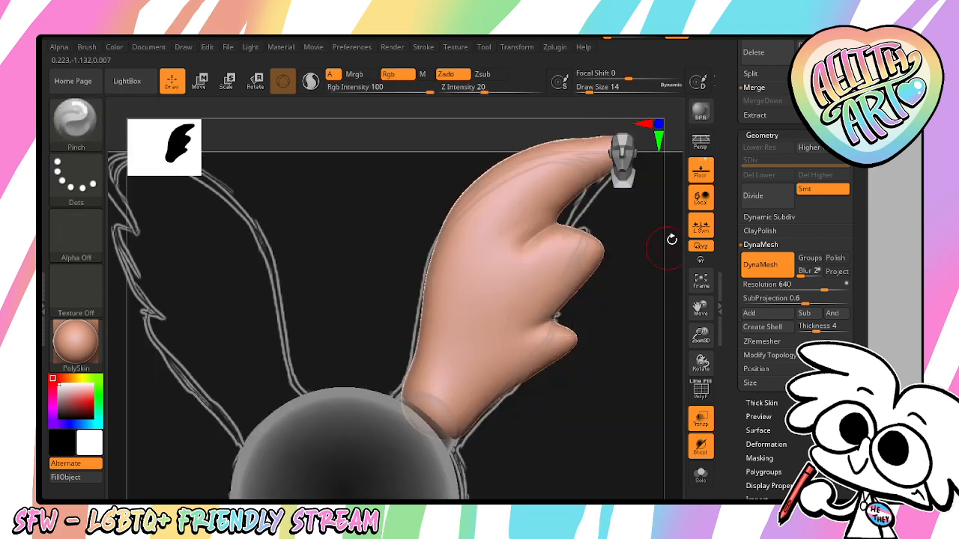
pyautogui.click(704, 292)
pyautogui.moveTo(485, 205); pyautogui.dragTo(569, 173)
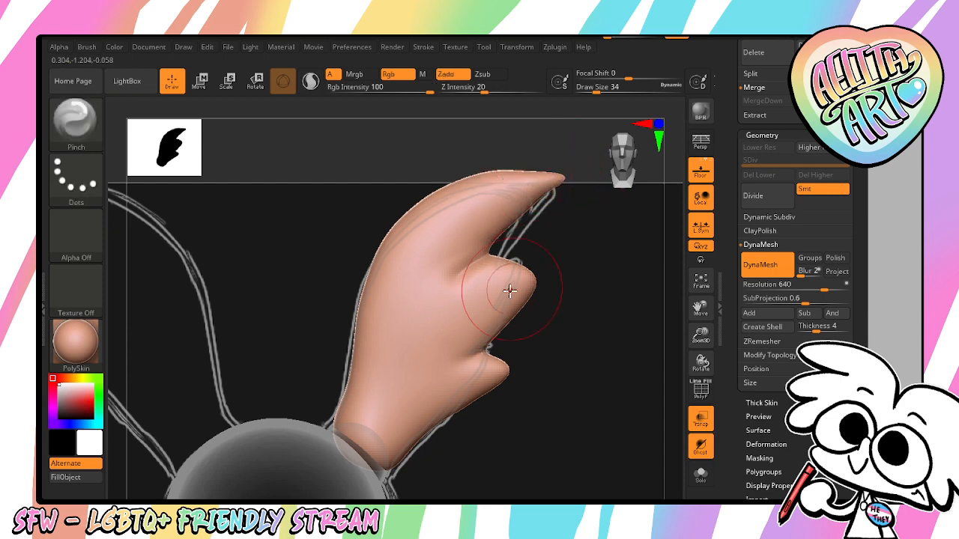
pyautogui.moveTo(510, 291); pyautogui.dragTo(551, 263)
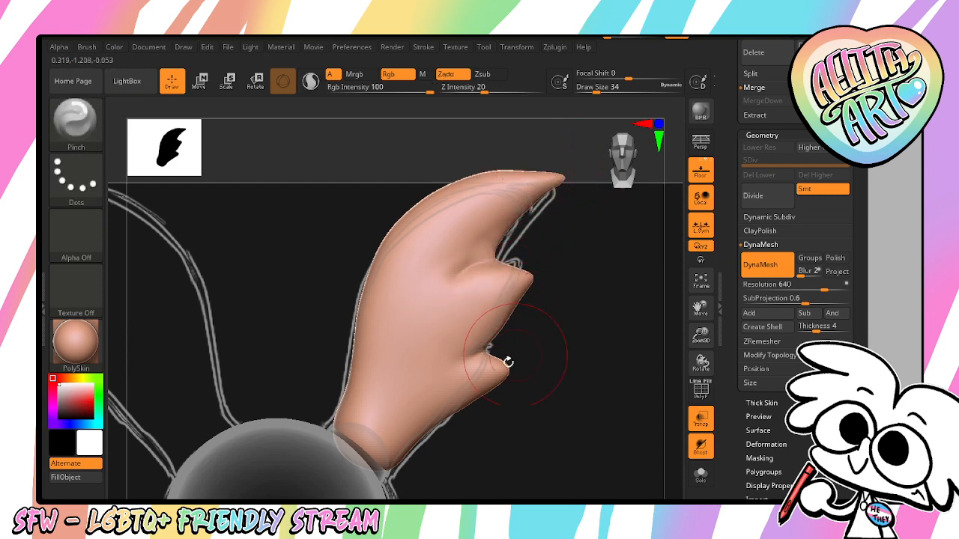
pyautogui.moveTo(509, 362); pyautogui.dragTo(535, 350)
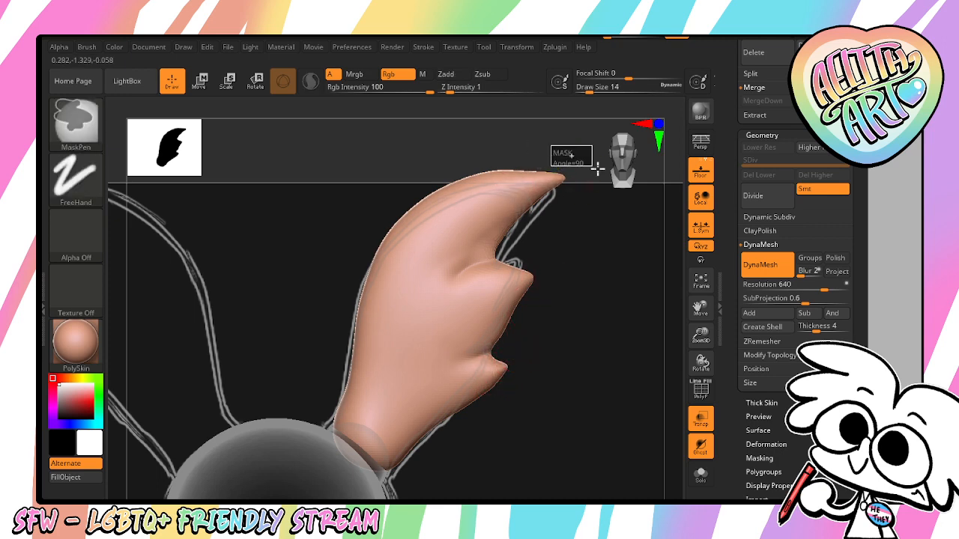
# Push out the ear's upper edge near the tip with the Move brush at draw size 30, and switch to DamStandard
pyautogui.press('b')
pyautogui.click(533, 133)
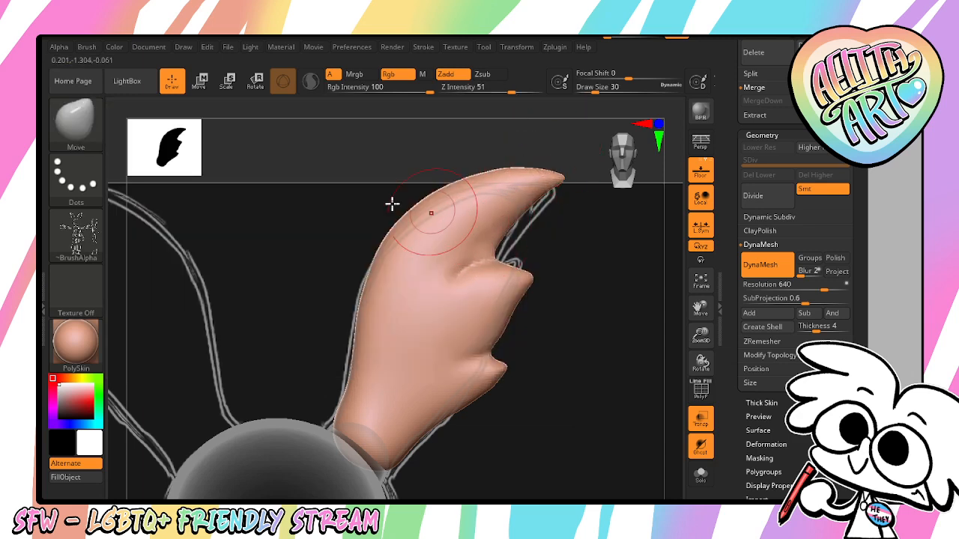
pyautogui.click(76, 121)
pyautogui.click(240, 133)
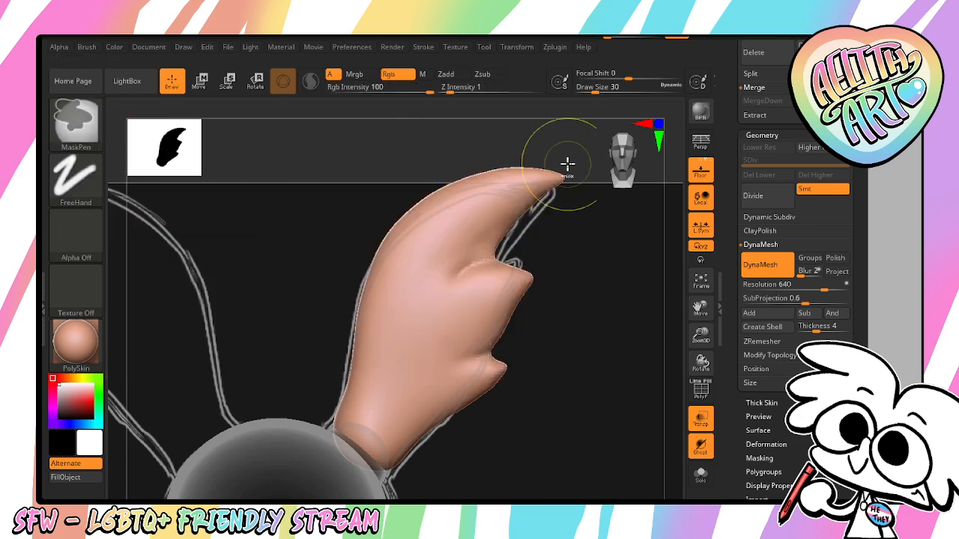
pyautogui.moveTo(567, 162)
pyautogui.mouseDown()
pyautogui.moveTo(509, 152)
pyautogui.moveTo(637, 184)
pyautogui.mouseUp()
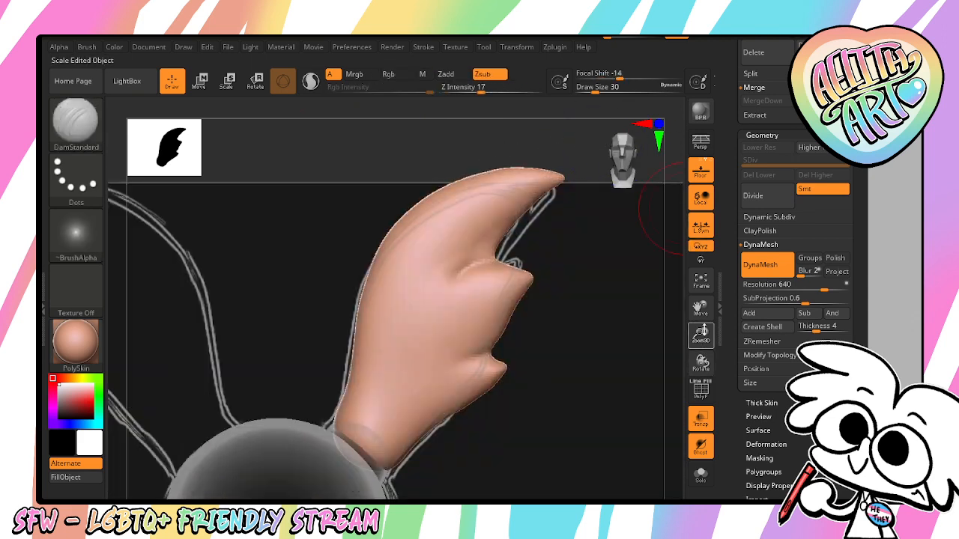
# Turn off transparency and examine the ear's proportions against the whole figure and the reference drawing
pyautogui.moveTo(701, 335); pyautogui.dragTo(697, 226)
pyautogui.click(701, 417)
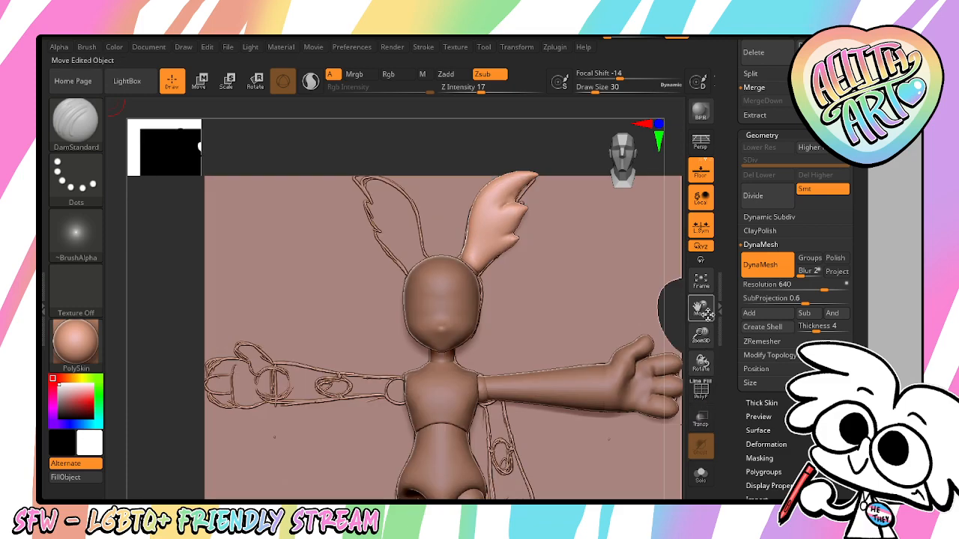
pyautogui.moveTo(701, 364)
pyautogui.mouseDown()
pyautogui.moveTo(626, 386)
pyautogui.moveTo(695, 381)
pyautogui.moveTo(709, 365)
pyautogui.moveTo(697, 318)
pyautogui.mouseUp()
pyautogui.moveTo(701, 308); pyautogui.dragTo(616, 184)
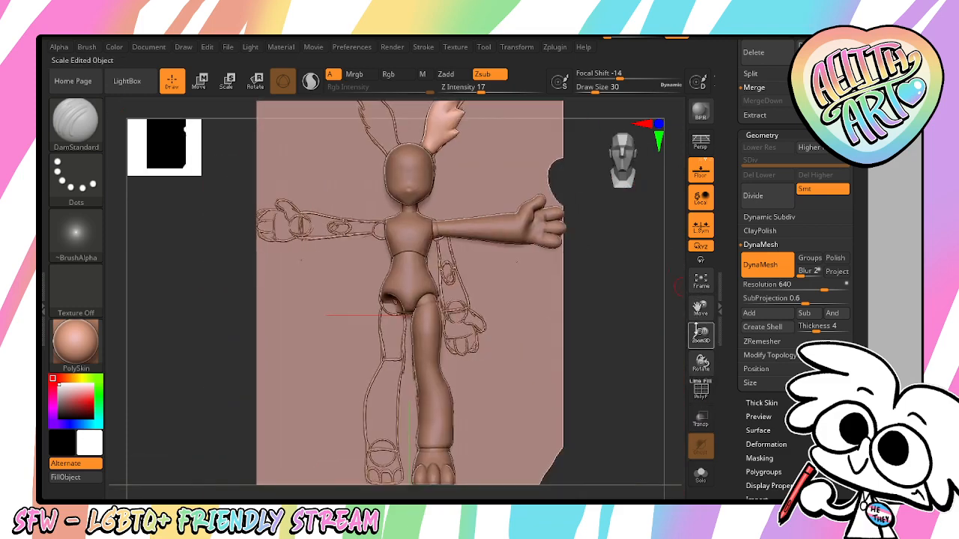
pyautogui.moveTo(700, 337)
pyautogui.mouseDown()
pyautogui.moveTo(701, 311)
pyautogui.moveTo(699, 321)
pyautogui.mouseUp()
pyautogui.press('f')
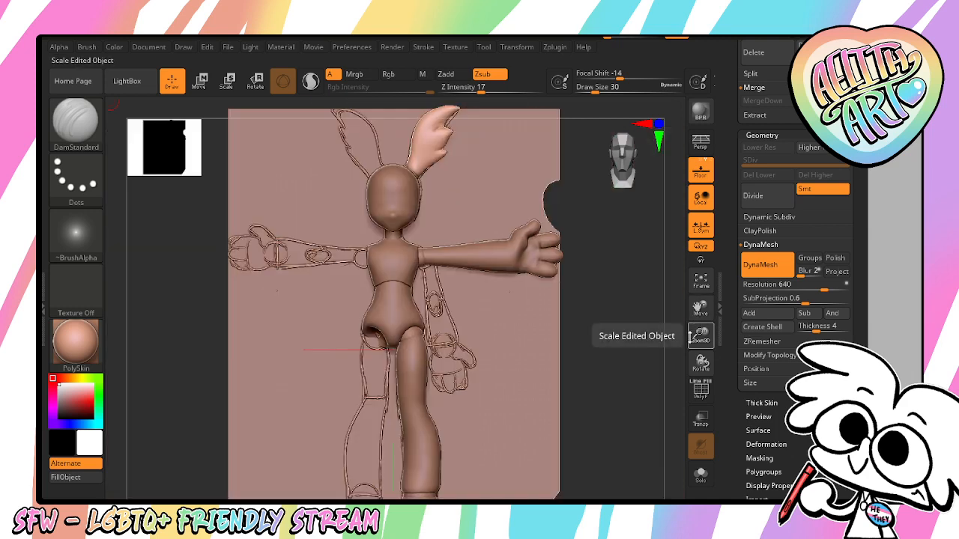
pyautogui.moveTo(701, 365); pyautogui.dragTo(645, 342)
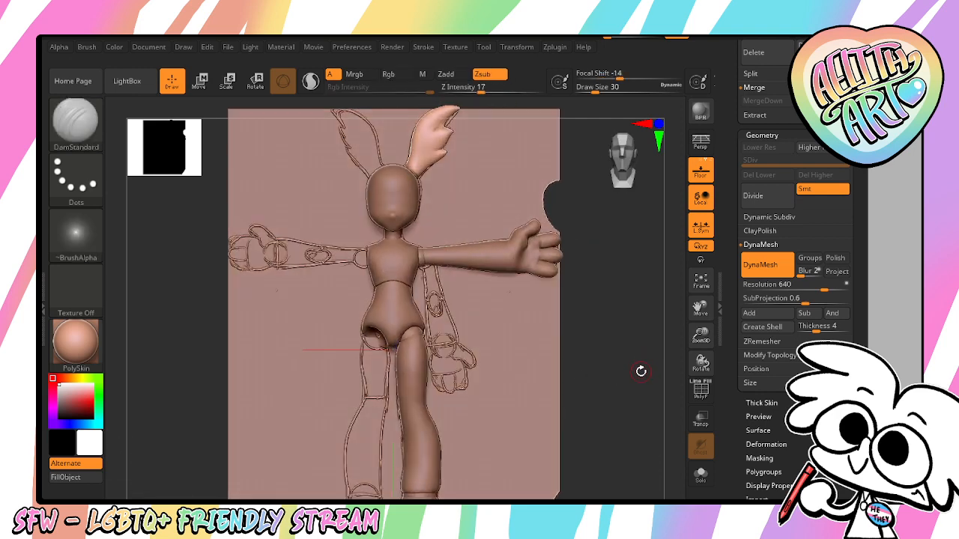
# Save the project as Bunny Doll on the Desktop, replacing the existing file
pyautogui.hotkey('ctrl', 's')
pyautogui.press('Return')
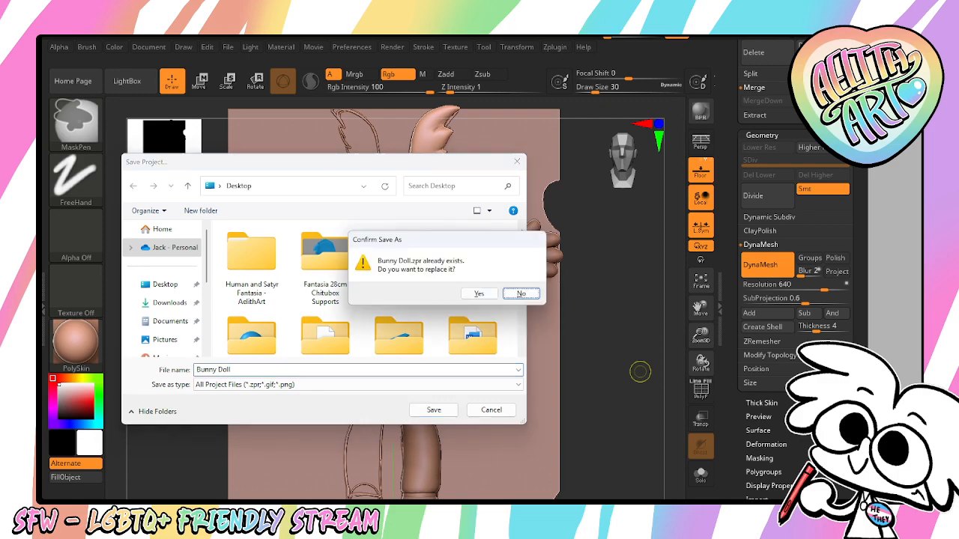
pyautogui.press('y')
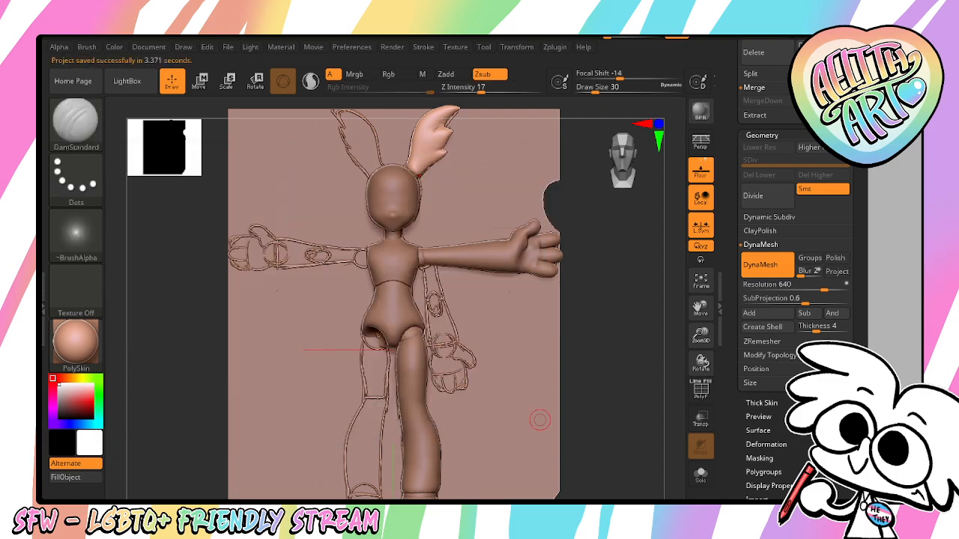